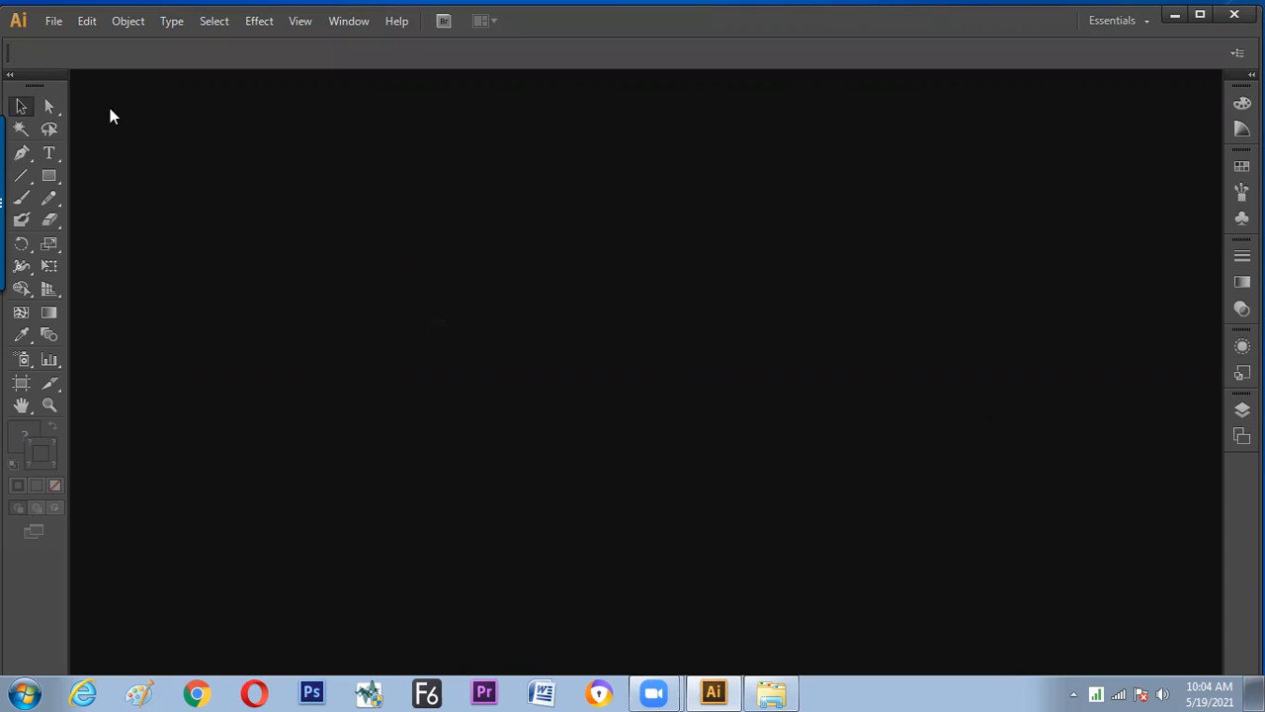
- Start a new document with the Print profile and set its units to millimeters
key(ctrl+n)
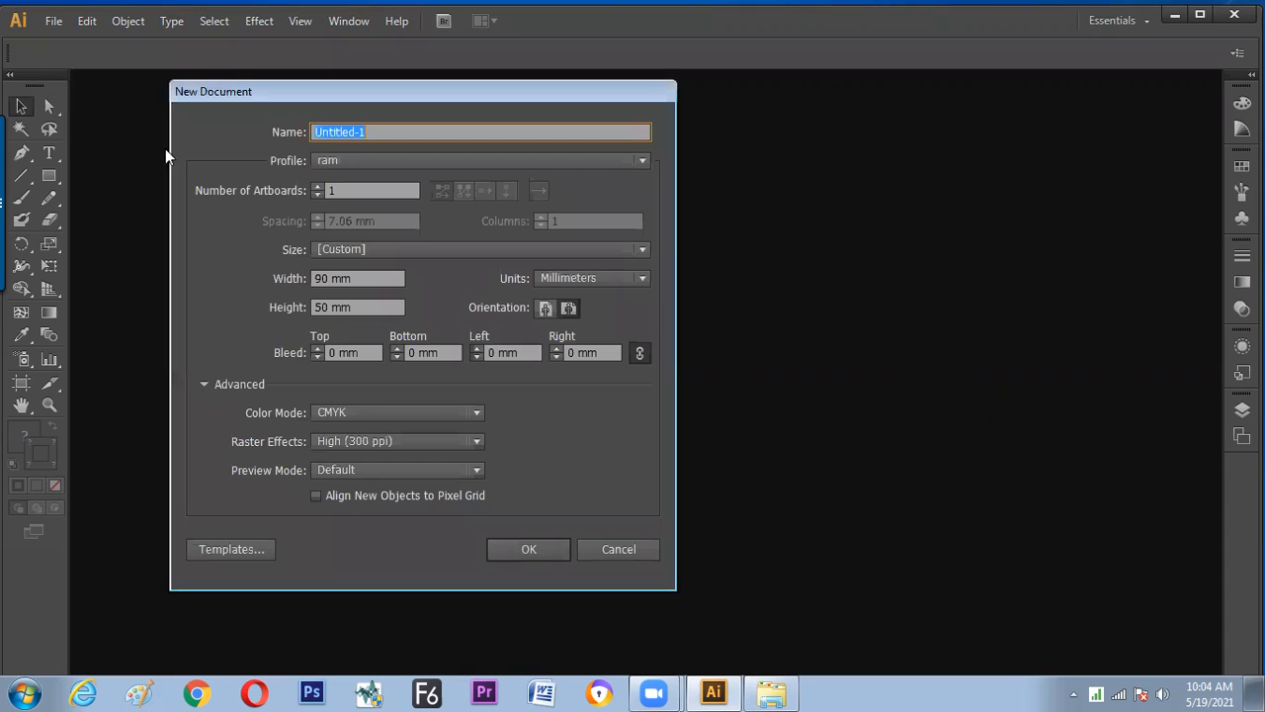
click(417, 158)
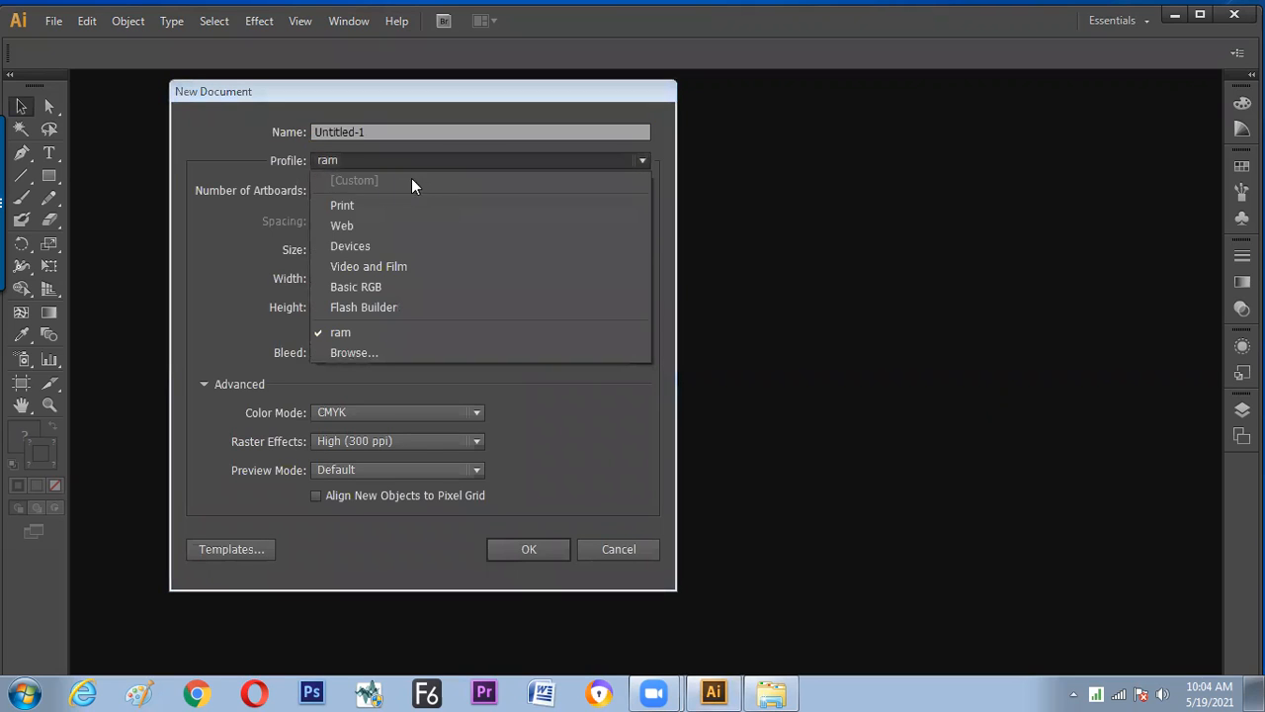
click(361, 205)
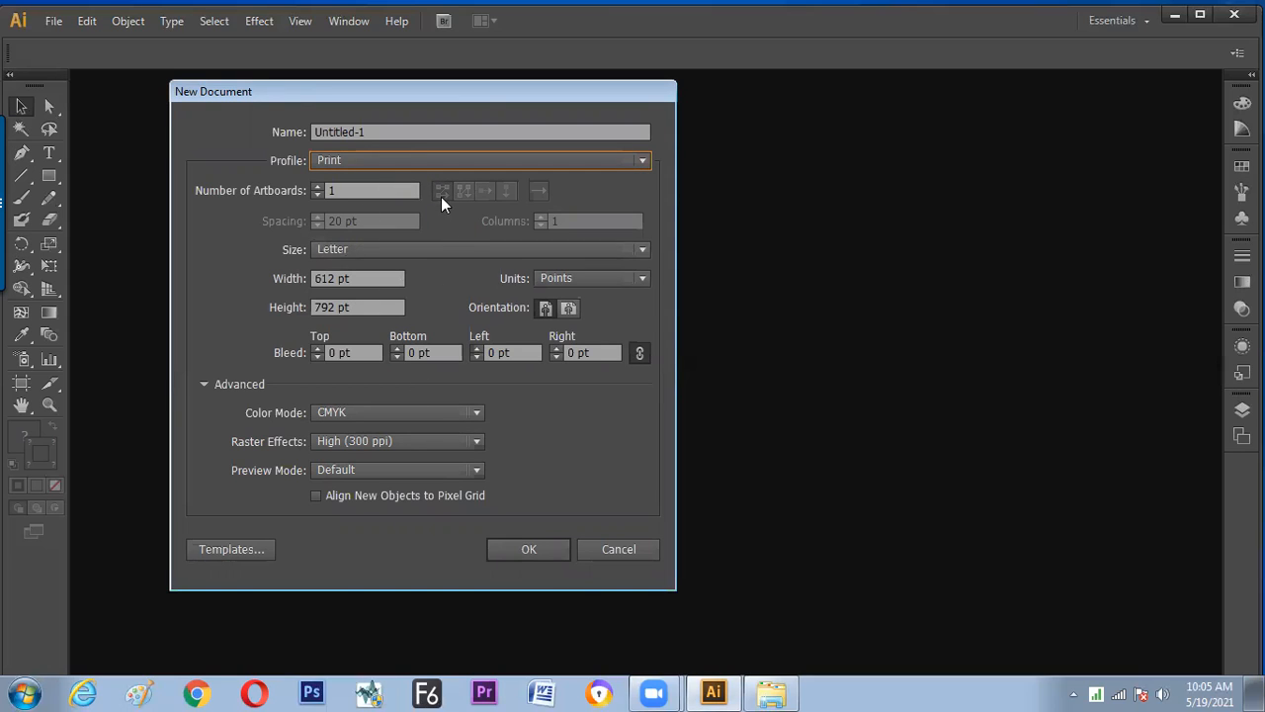
click(574, 282)
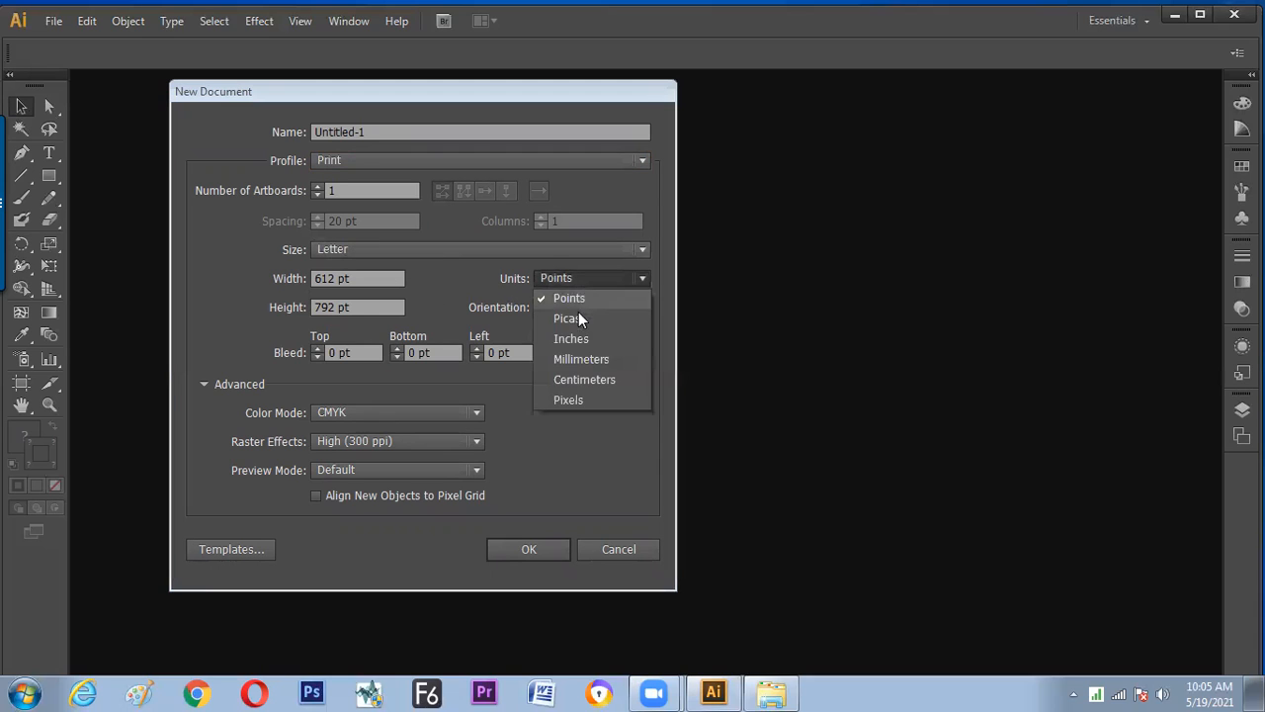
click(581, 358)
- Set the new document's size to 90 mm wide and 50 mm high
double_click(371, 281)
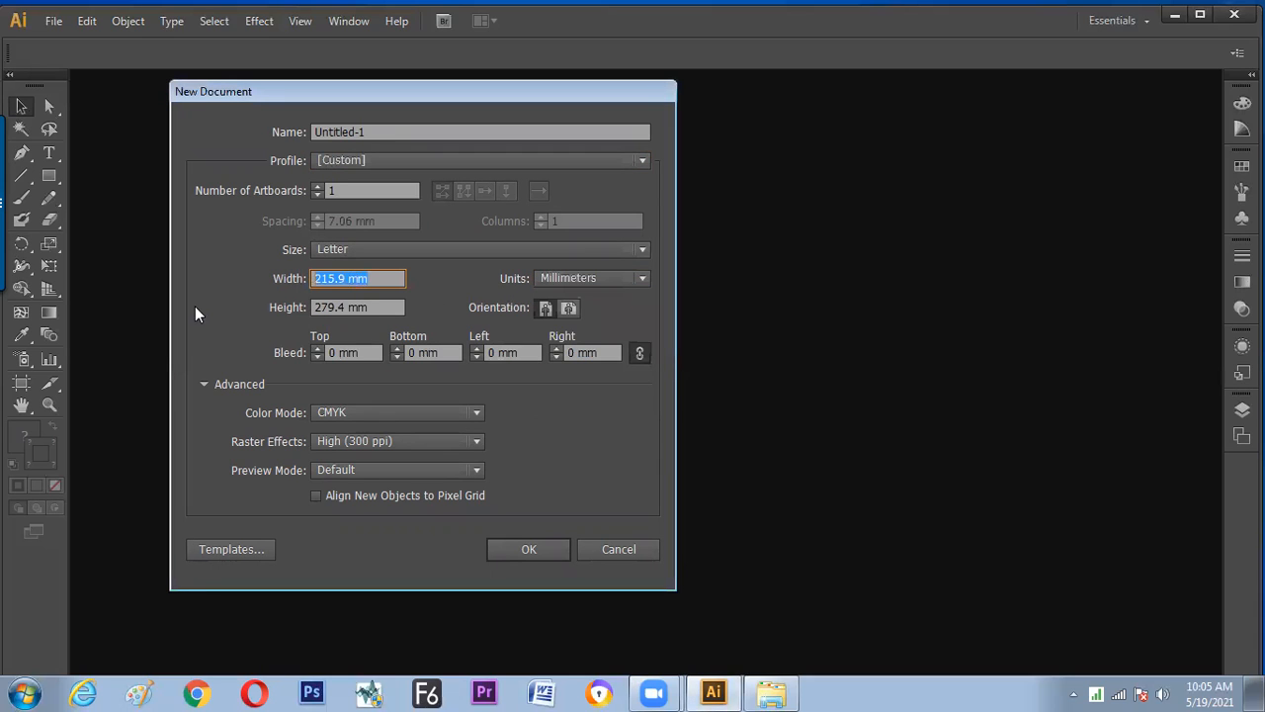
text(90mm)
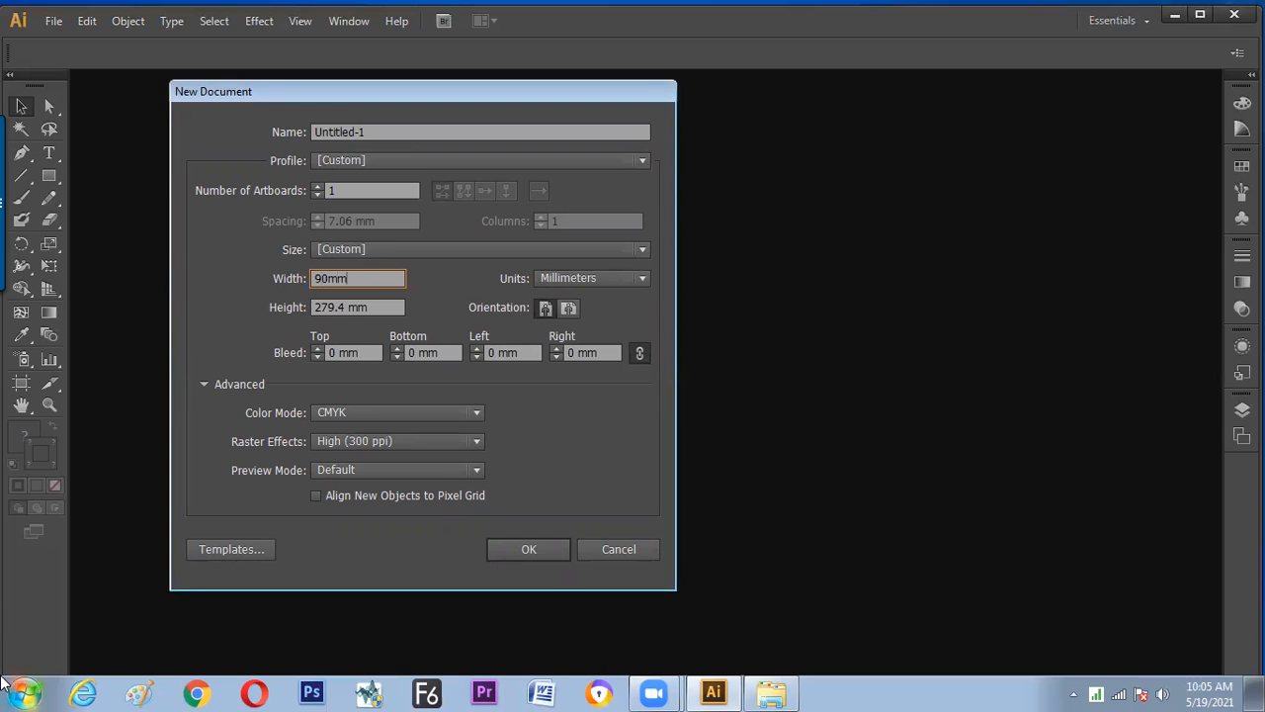
key(Tab)
text(50)
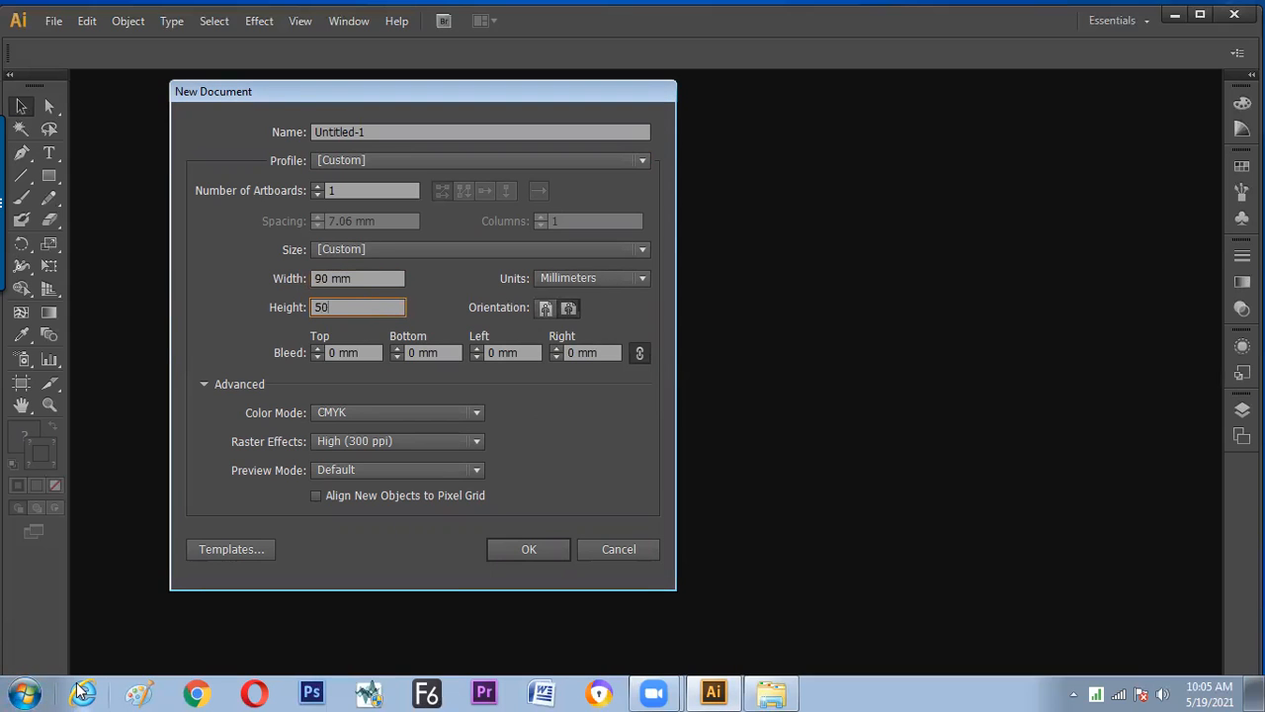
text(mm)
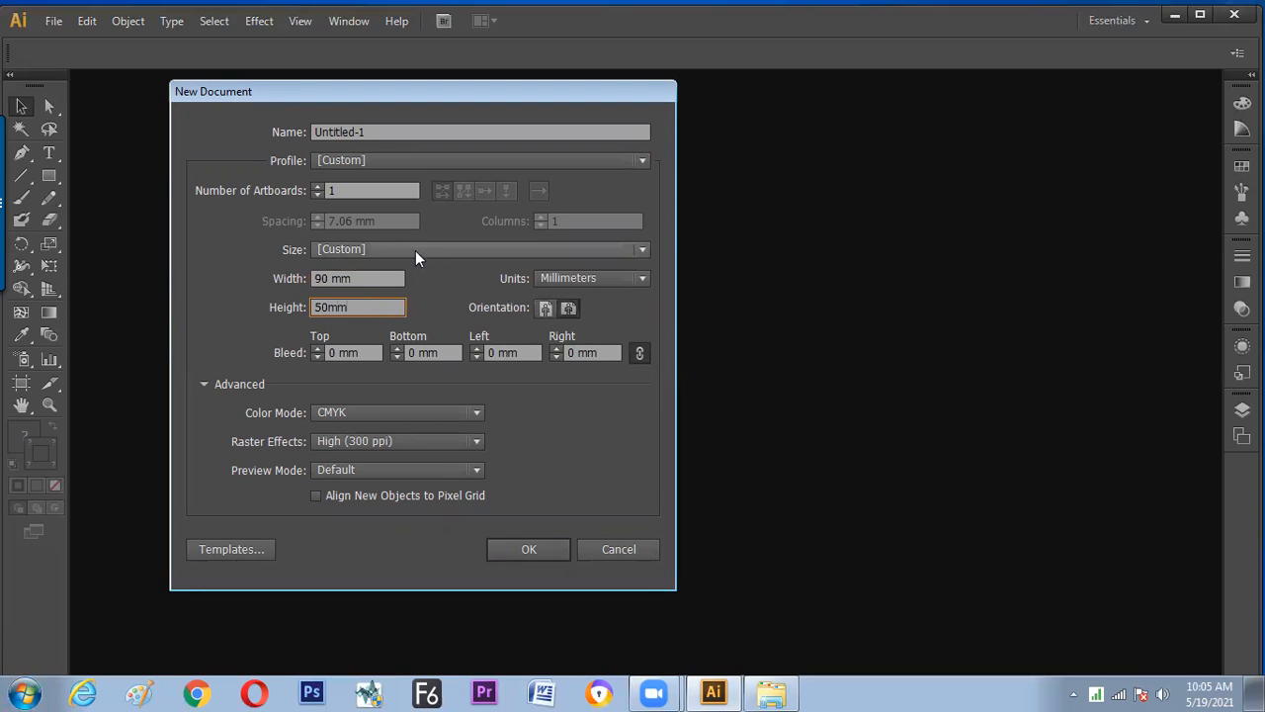
- Name the new document "visiting card" and create it
click(378, 132)
drag(378, 132, 254, 133)
text(visiting card)
key(ctrl+a)
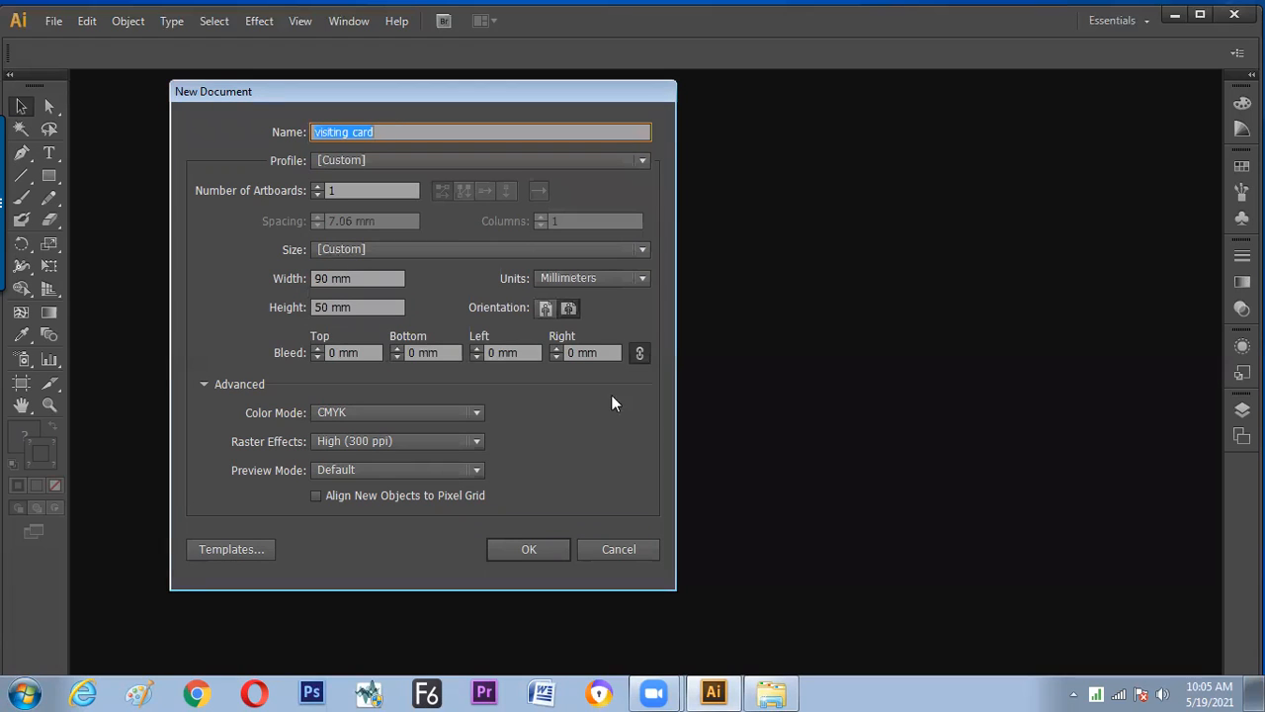
click(543, 547)
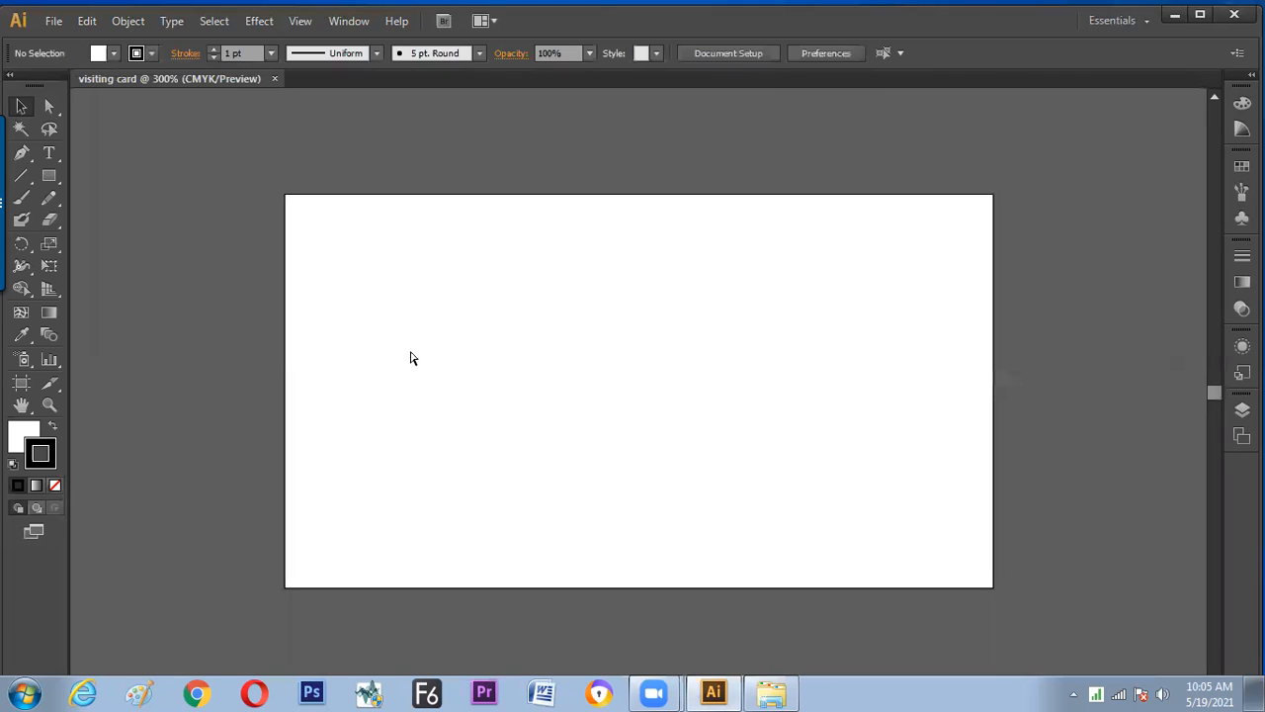
- Save the document to the Desktop as "visiting card 19 may.ai" with the default Illustrator CS6 options and close it
click(54, 21)
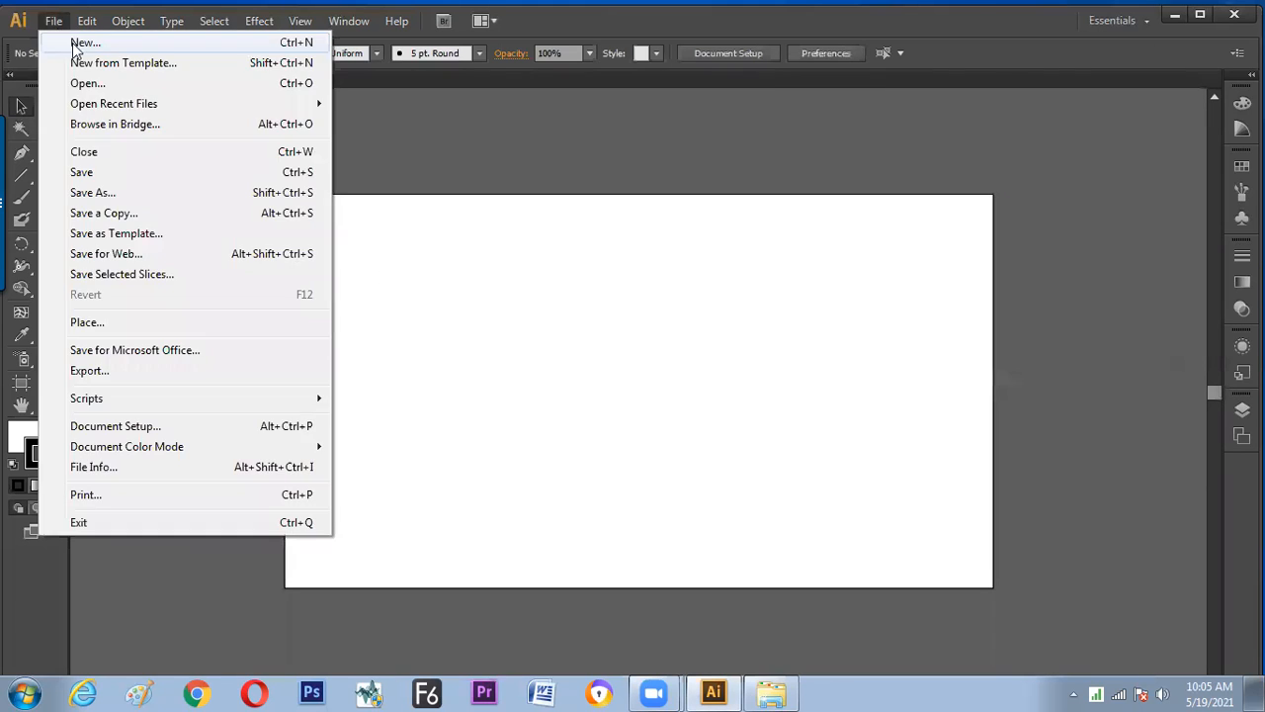
click(102, 173)
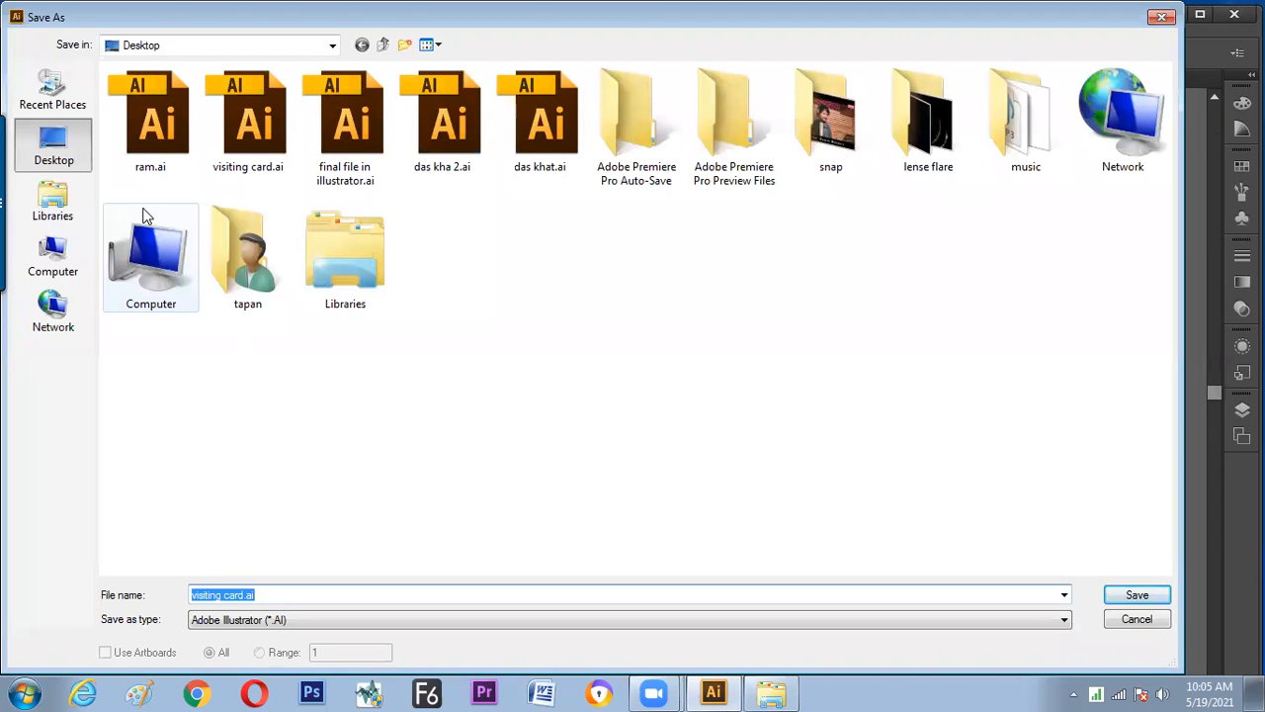
click(247, 594)
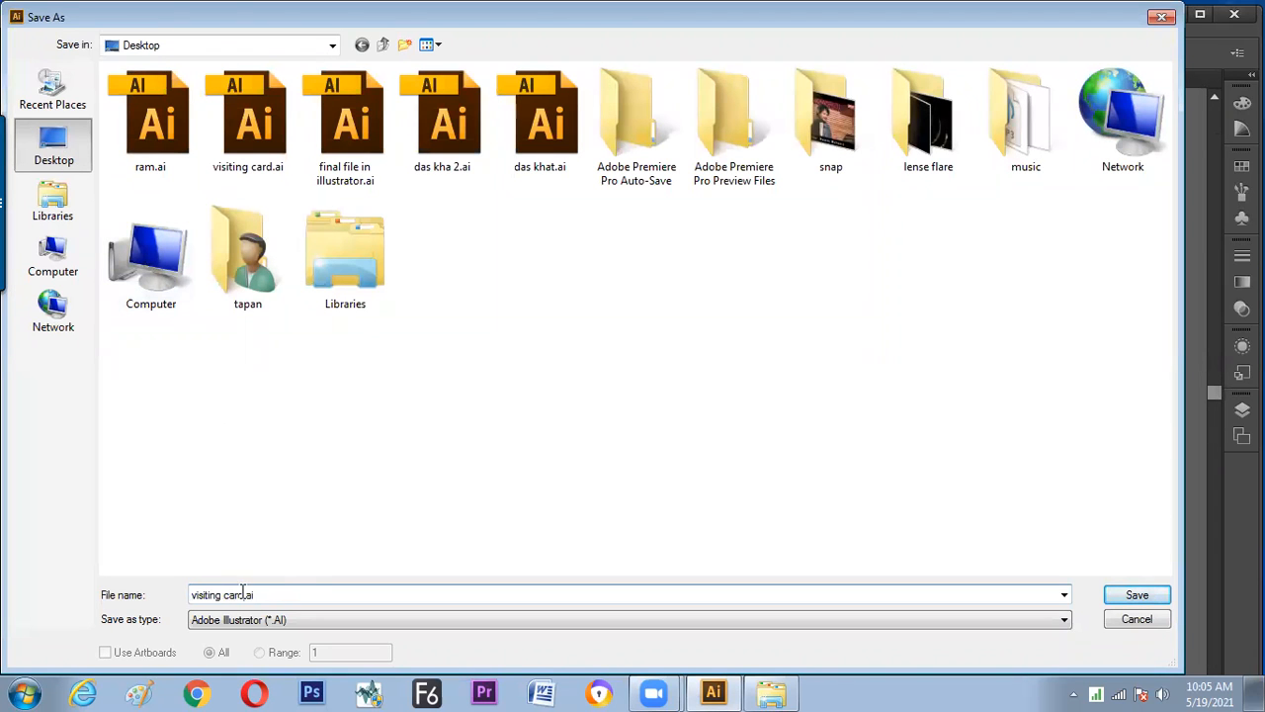
text(19 5)
key(BackSpace)
key(BackSpace)
key(BackSpace)
text(9 may)
click(1136, 594)
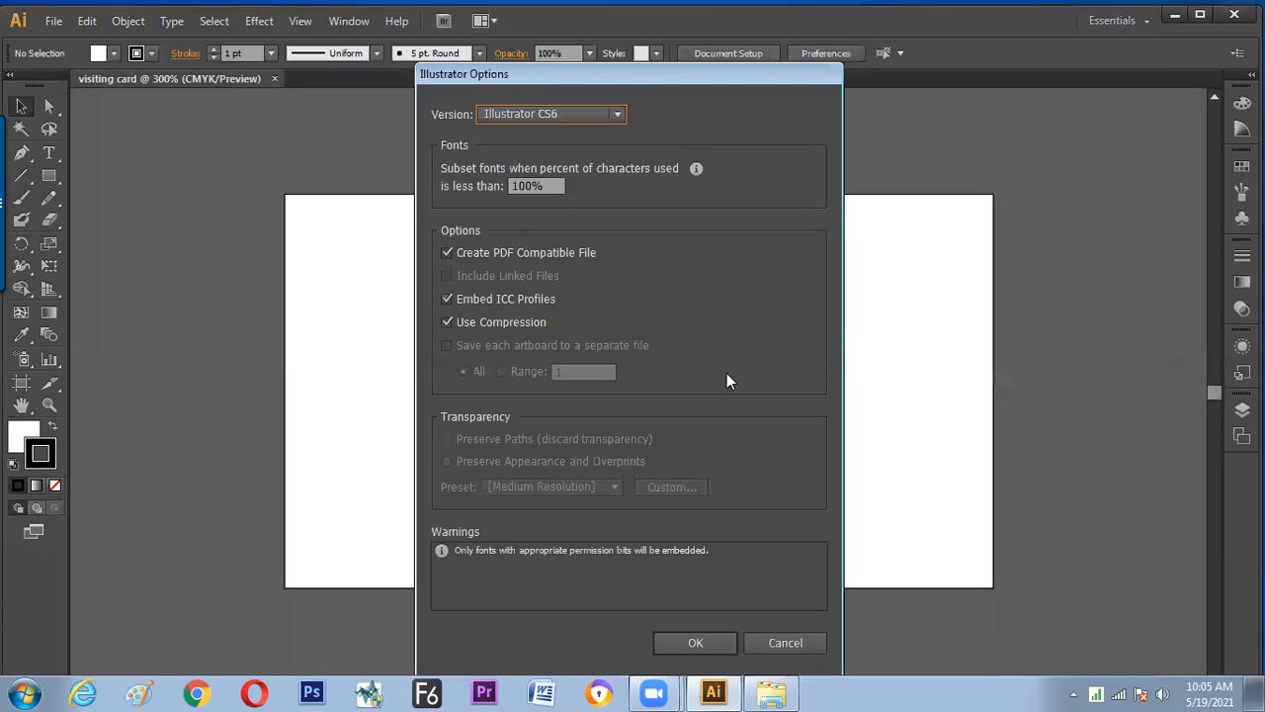
click(703, 640)
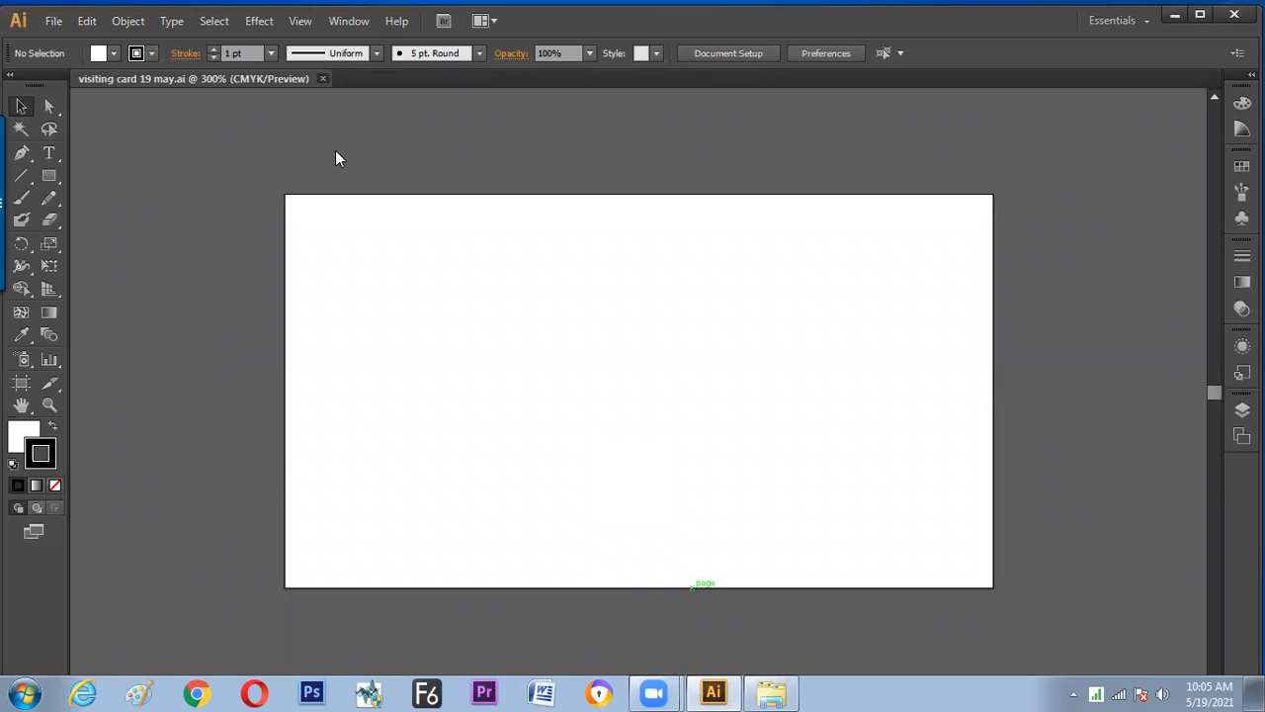
key(ctrl+w)
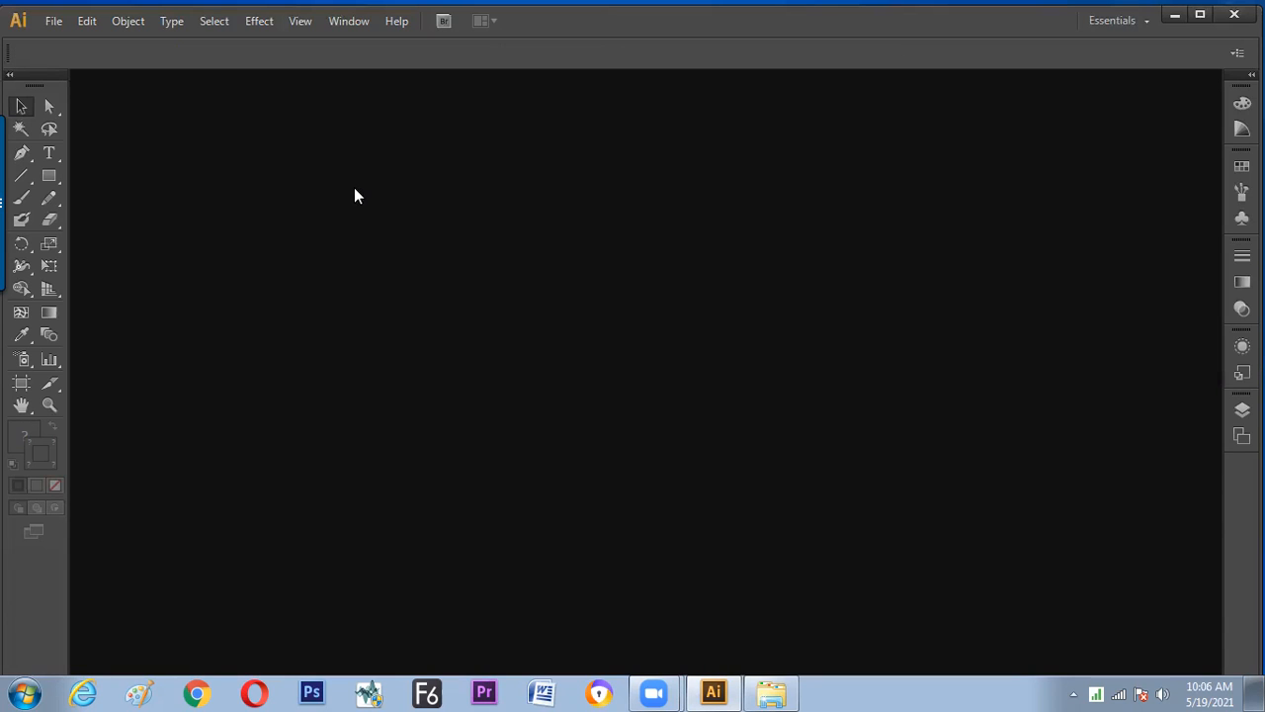
- Start a new document and load "visiting card 19 may.ai" from the Desktop as its profile
click(54, 21)
click(71, 40)
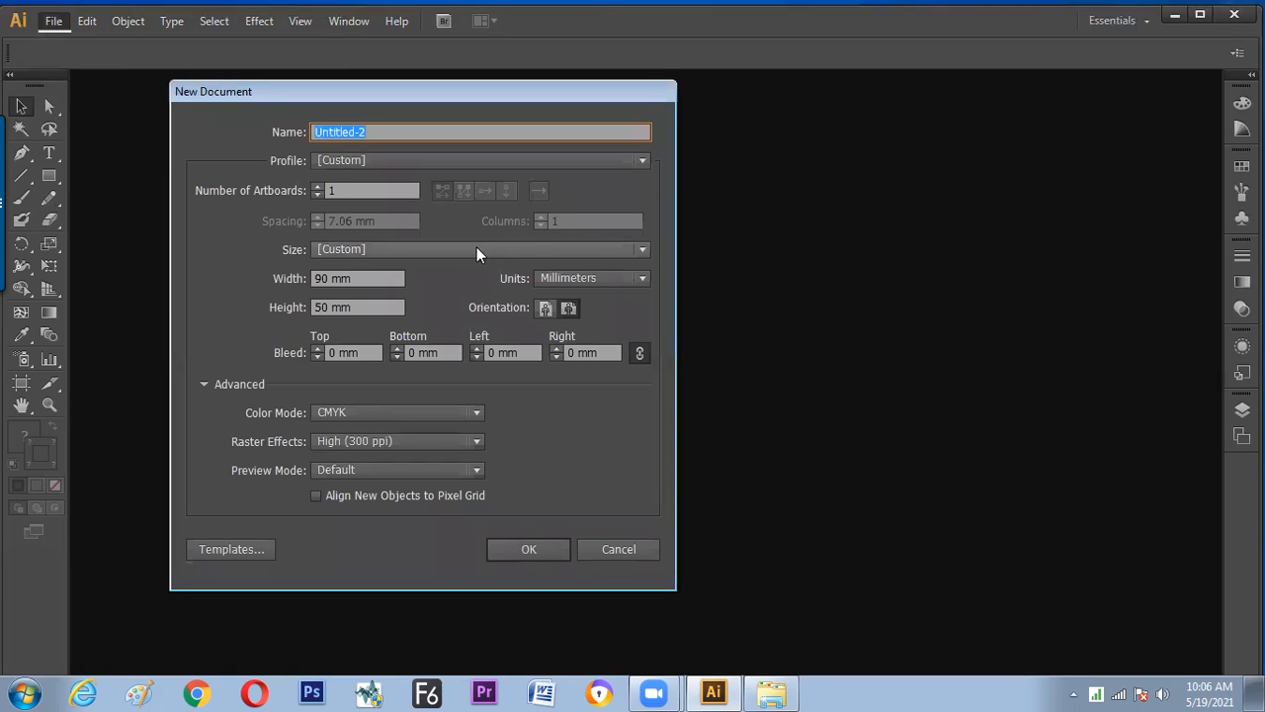
click(464, 161)
click(356, 352)
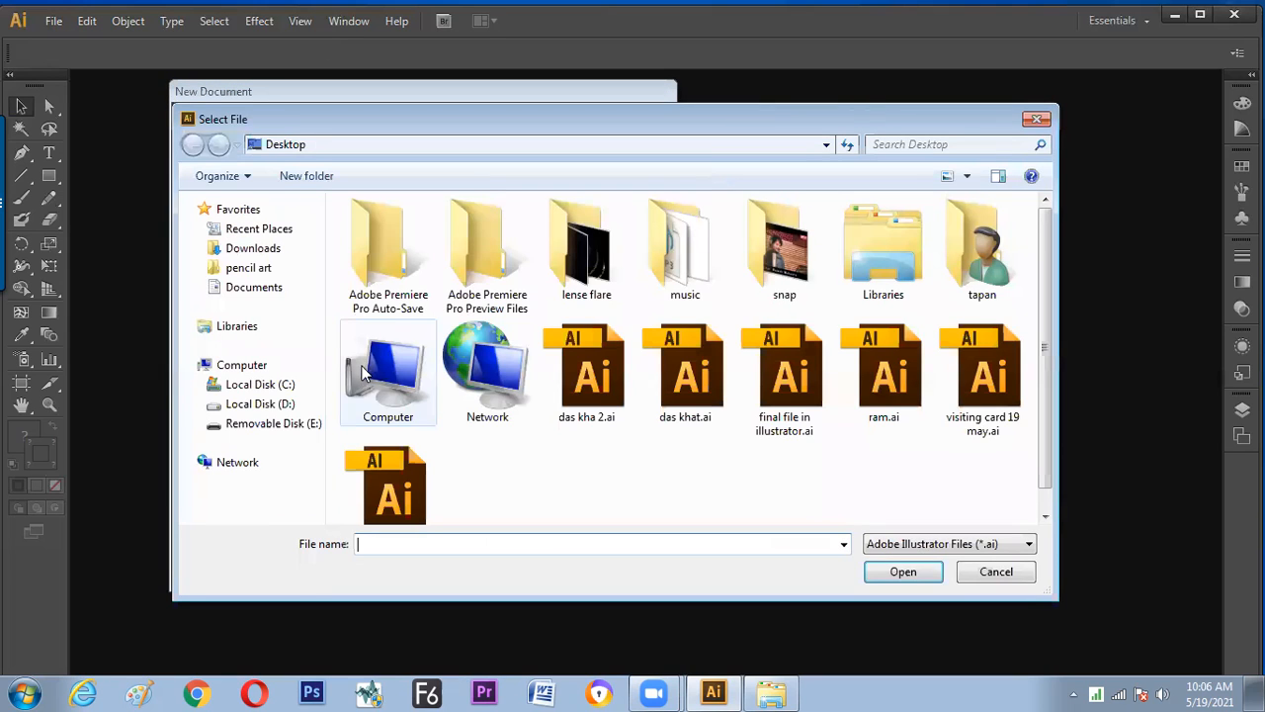
click(1004, 381)
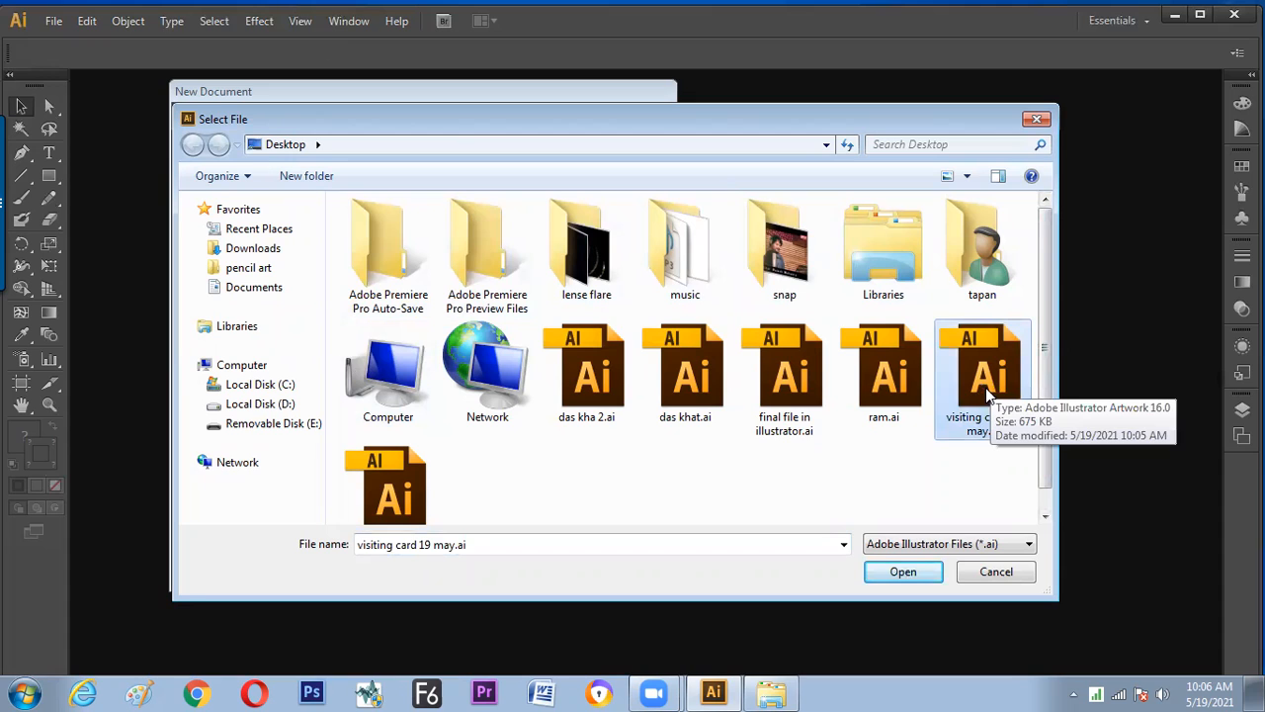
click(903, 572)
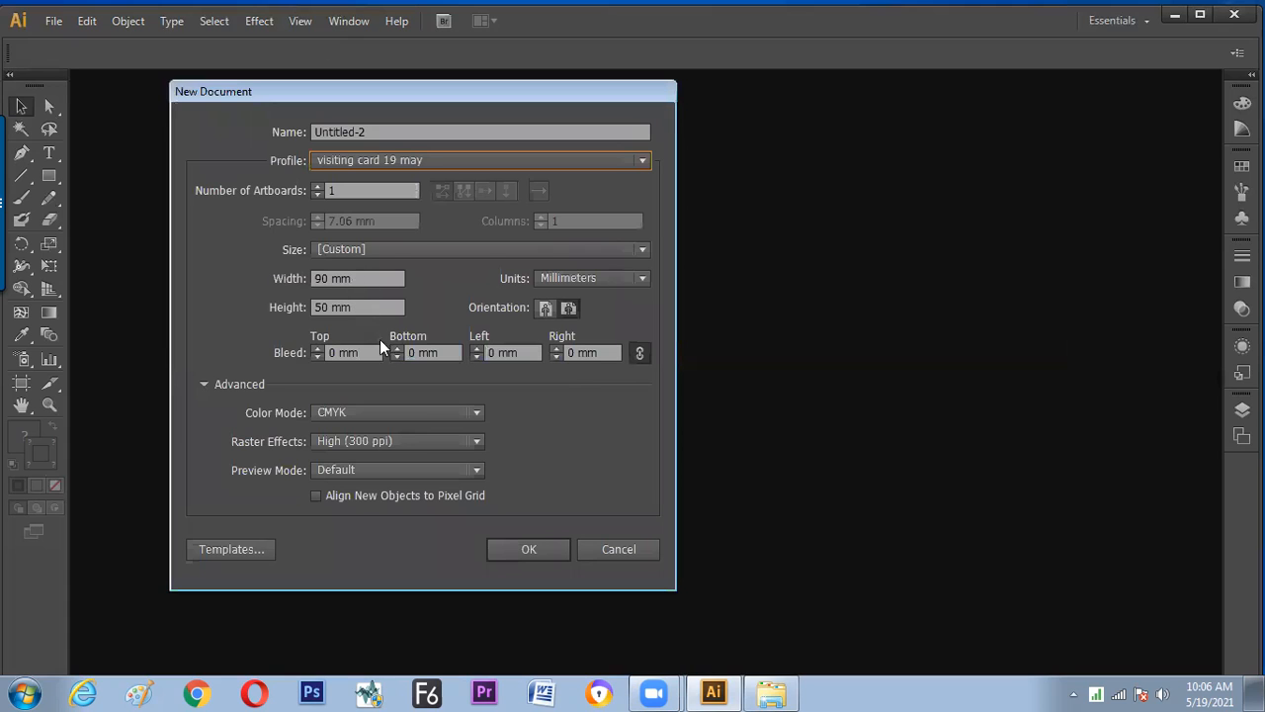
click(478, 163)
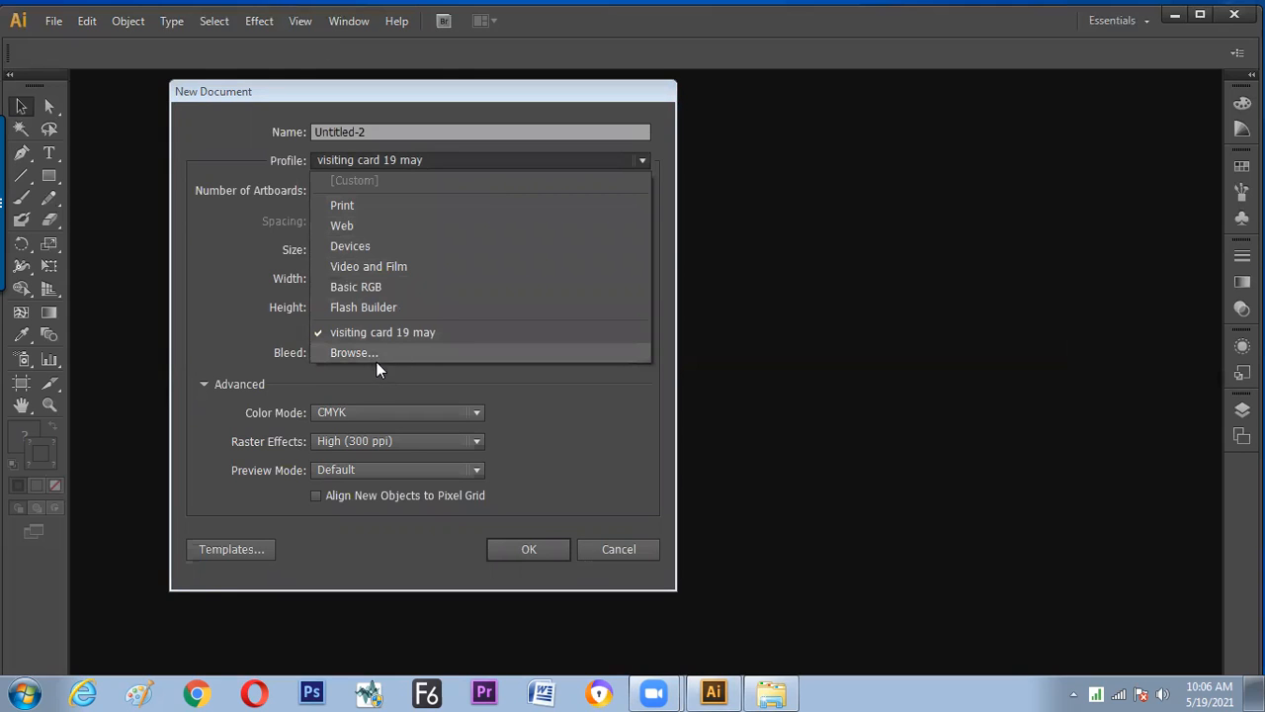
click(364, 334)
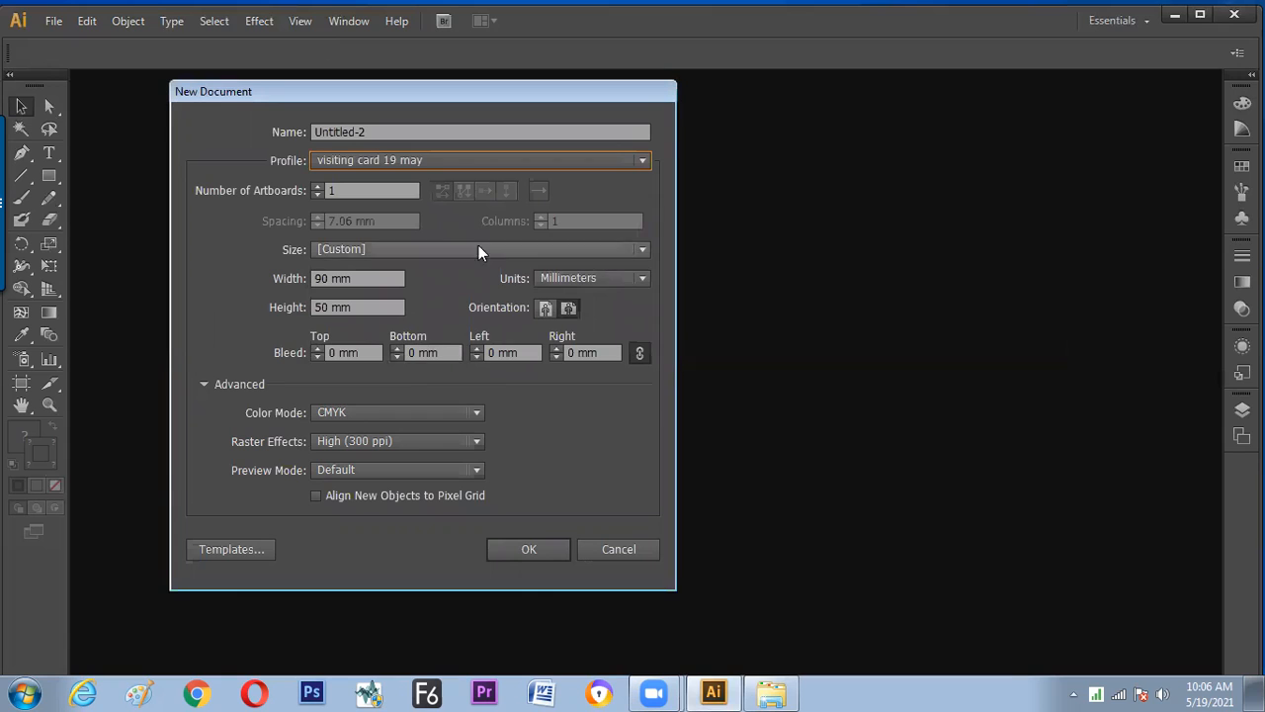
- Switch the new document to the Print profile with A4 size and create it
click(452, 158)
click(384, 205)
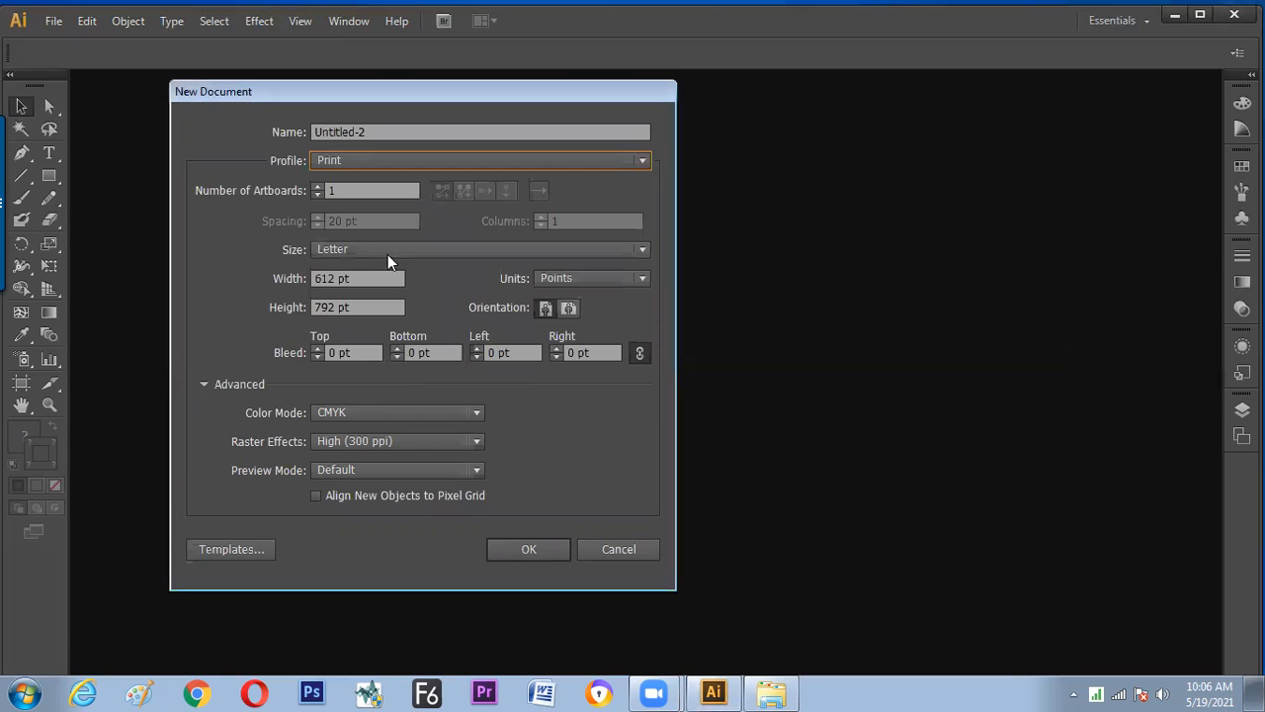
click(390, 250)
click(339, 356)
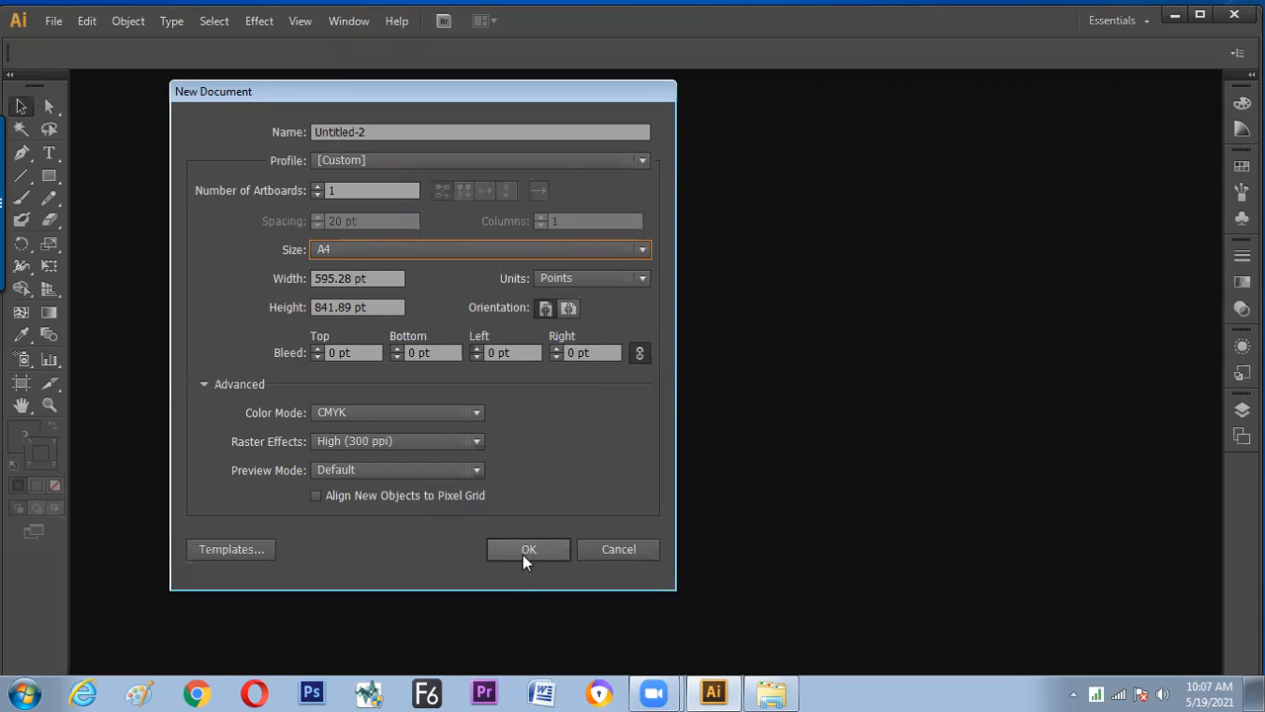
click(524, 551)
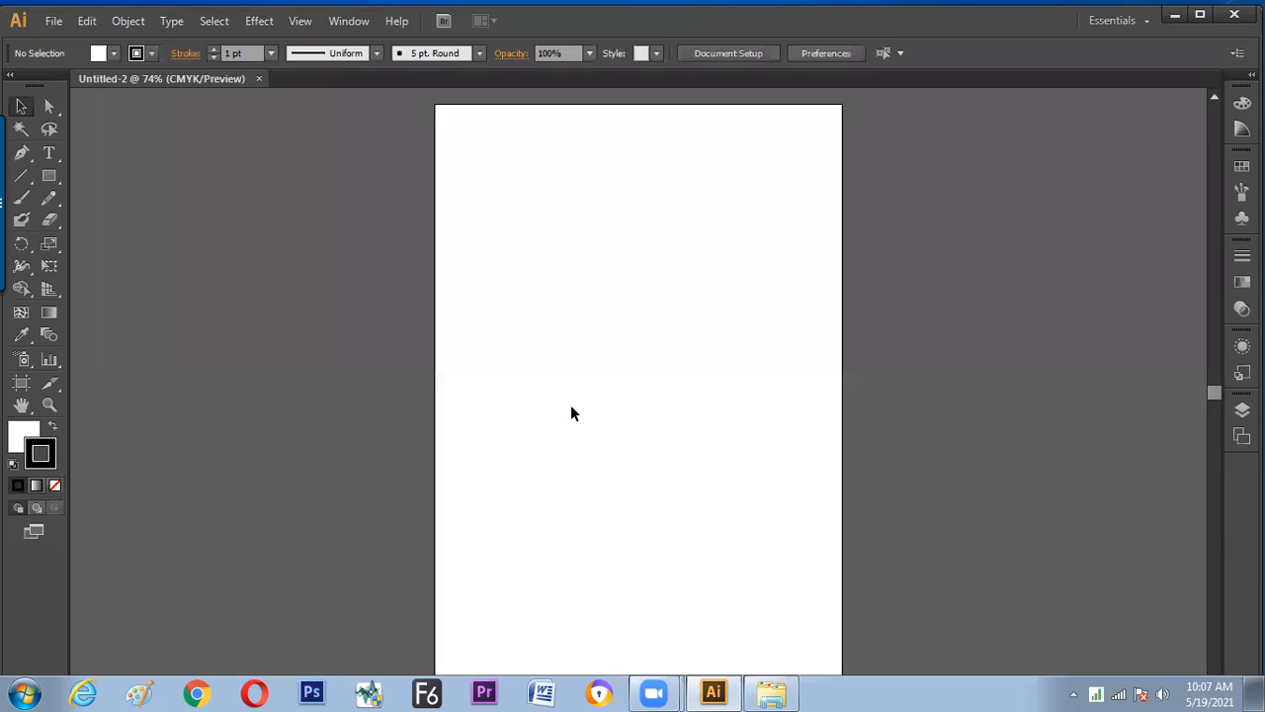
click(129, 21)
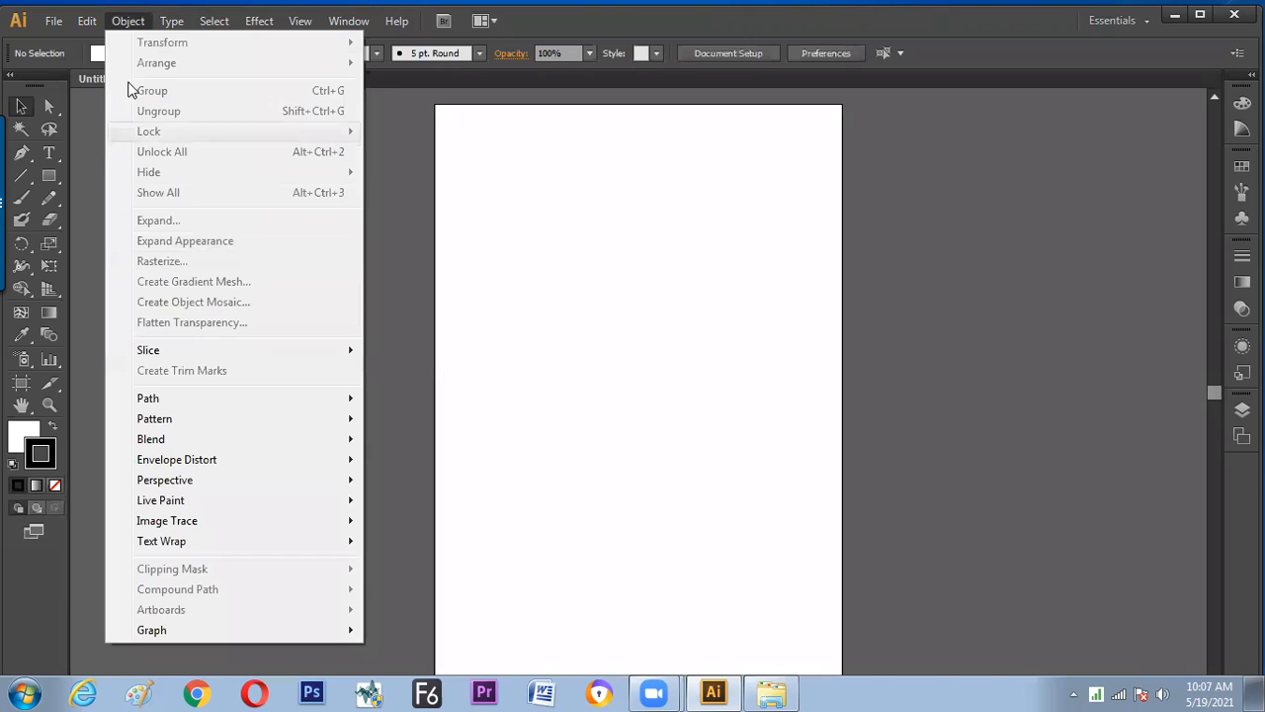
click(87, 28)
click(87, 28)
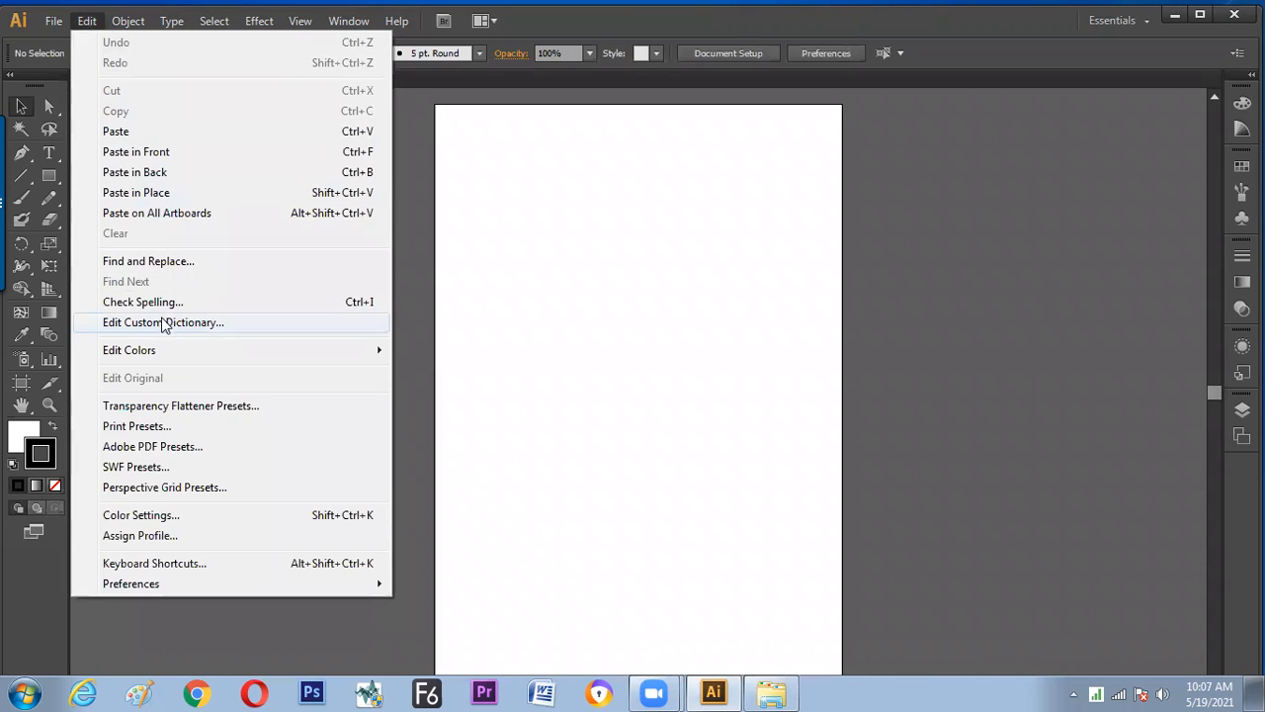
click(554, 282)
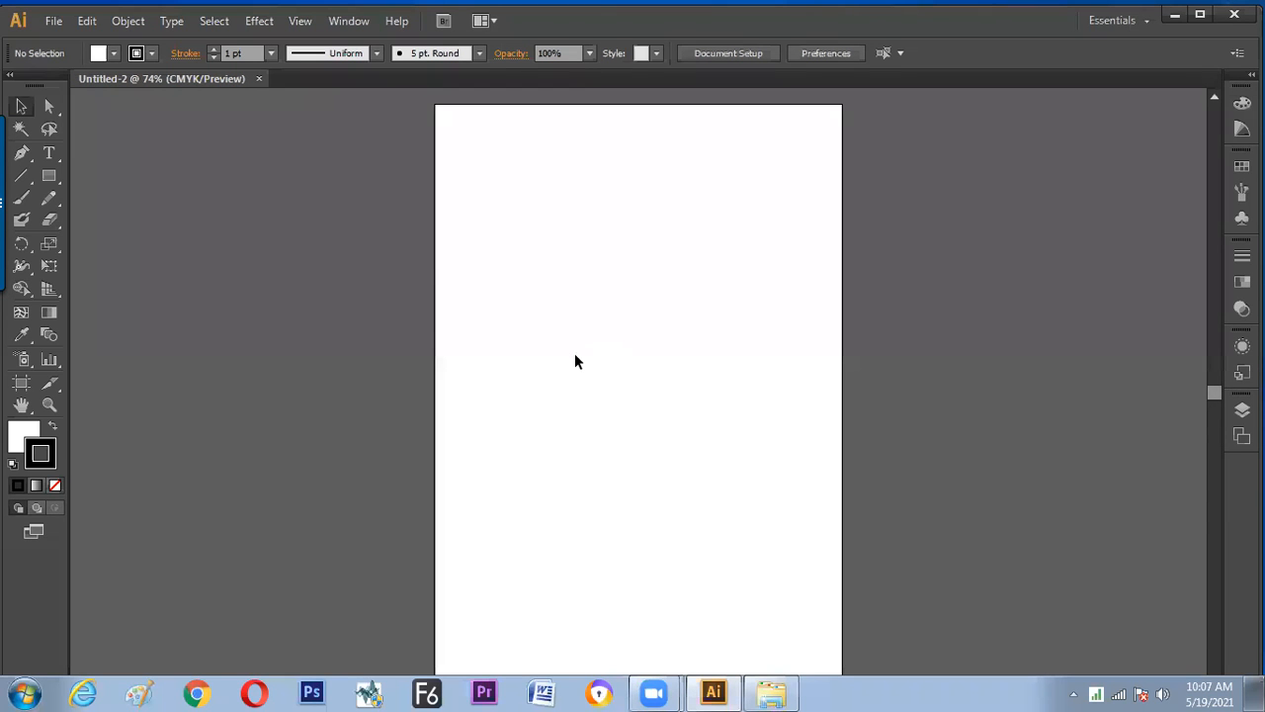
- Create a second A4 document in landscape orientation and close it
key(ctrl+n)
click(570, 309)
click(525, 547)
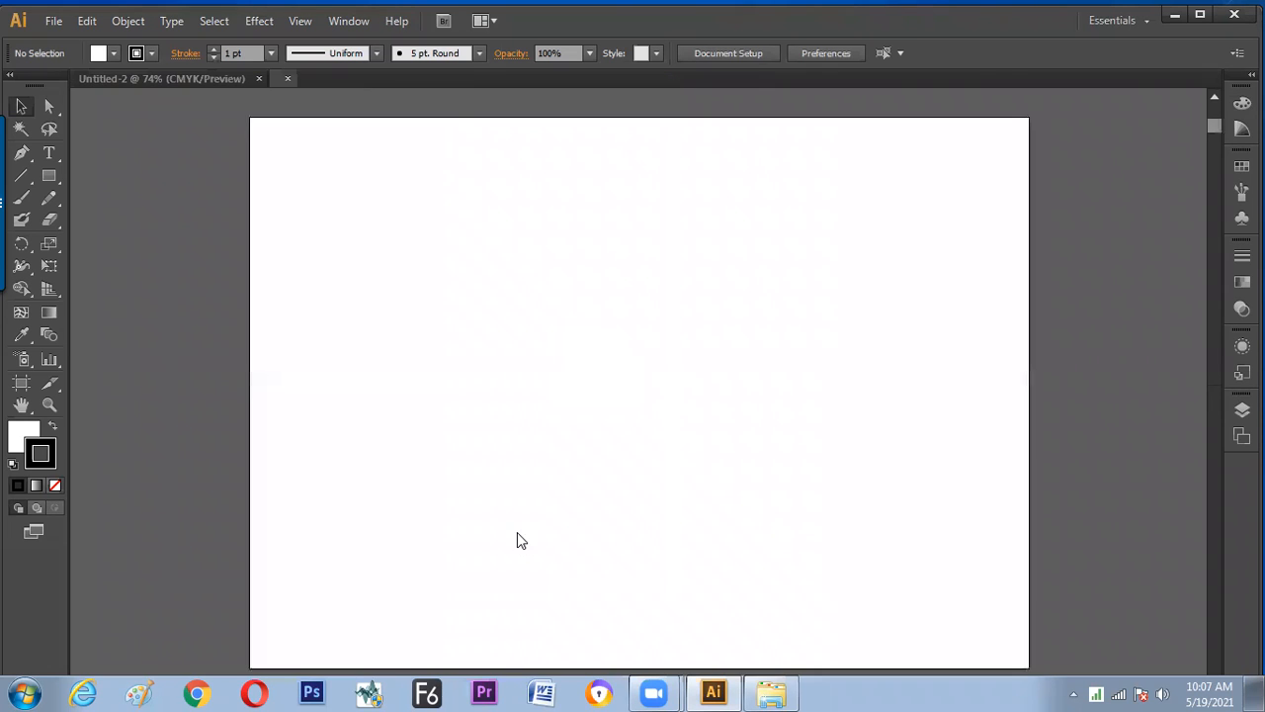
key(ctrl+w)
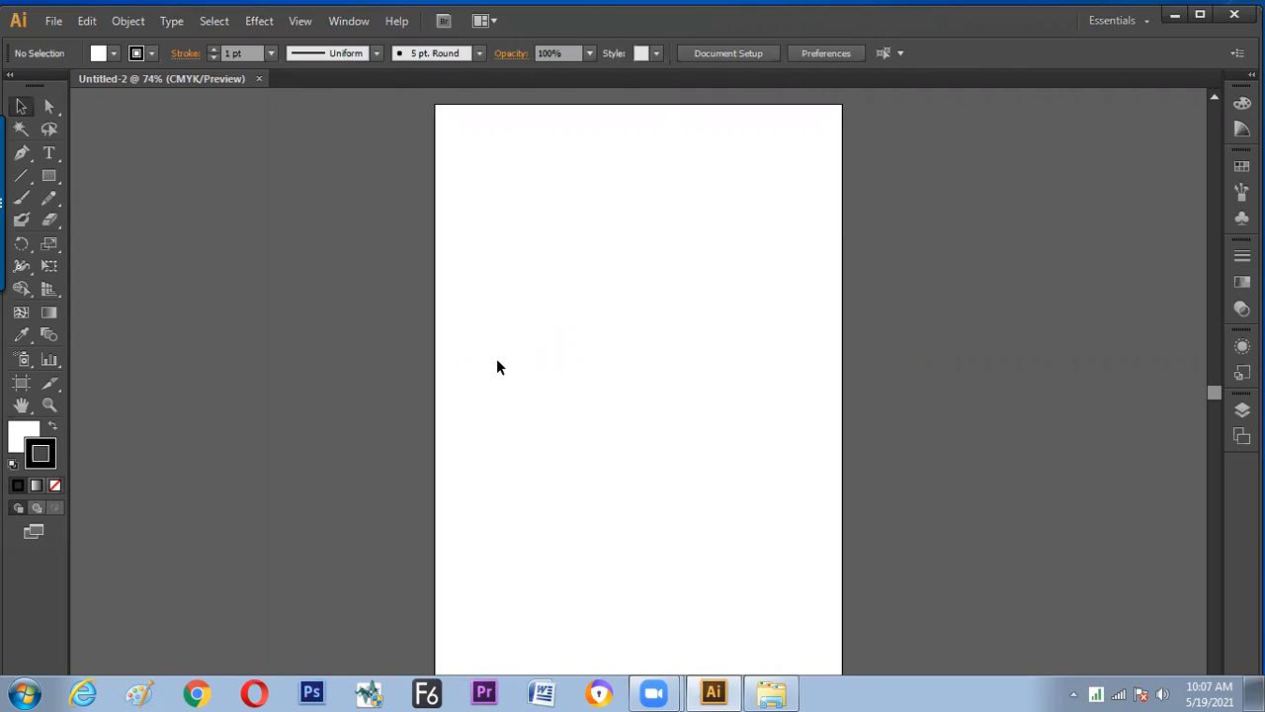
key(ctrl+n)
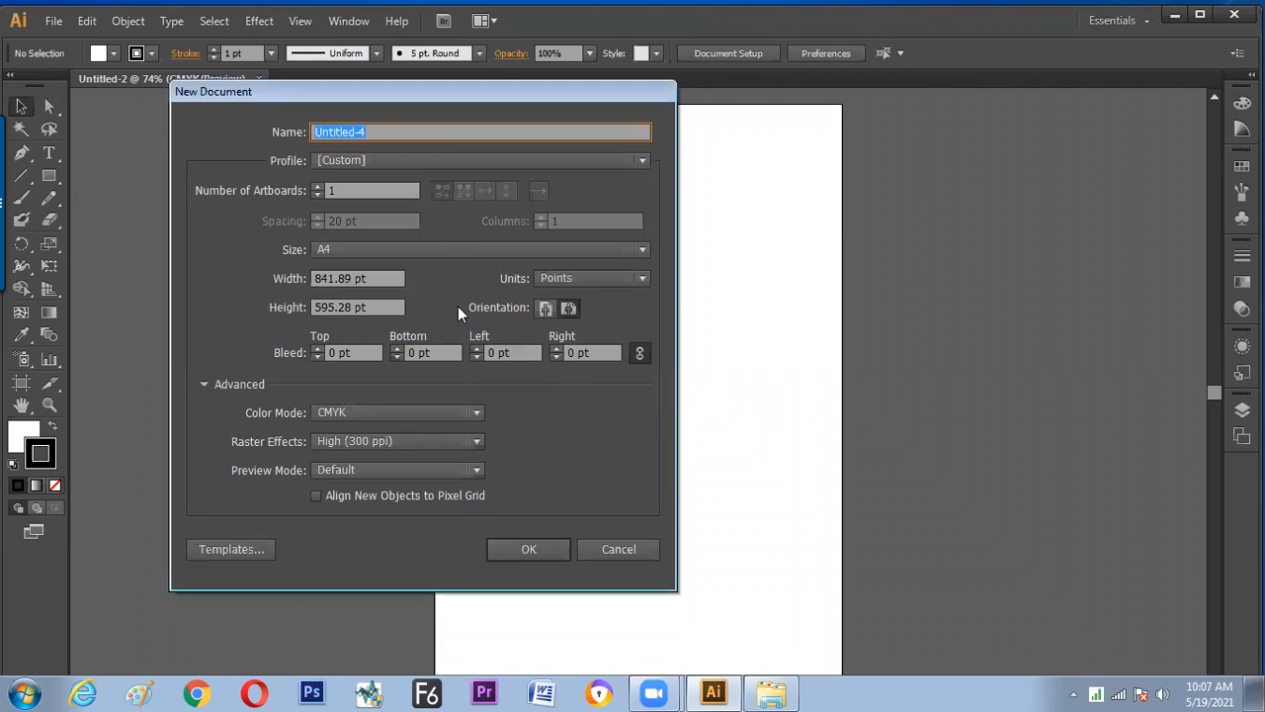
click(596, 548)
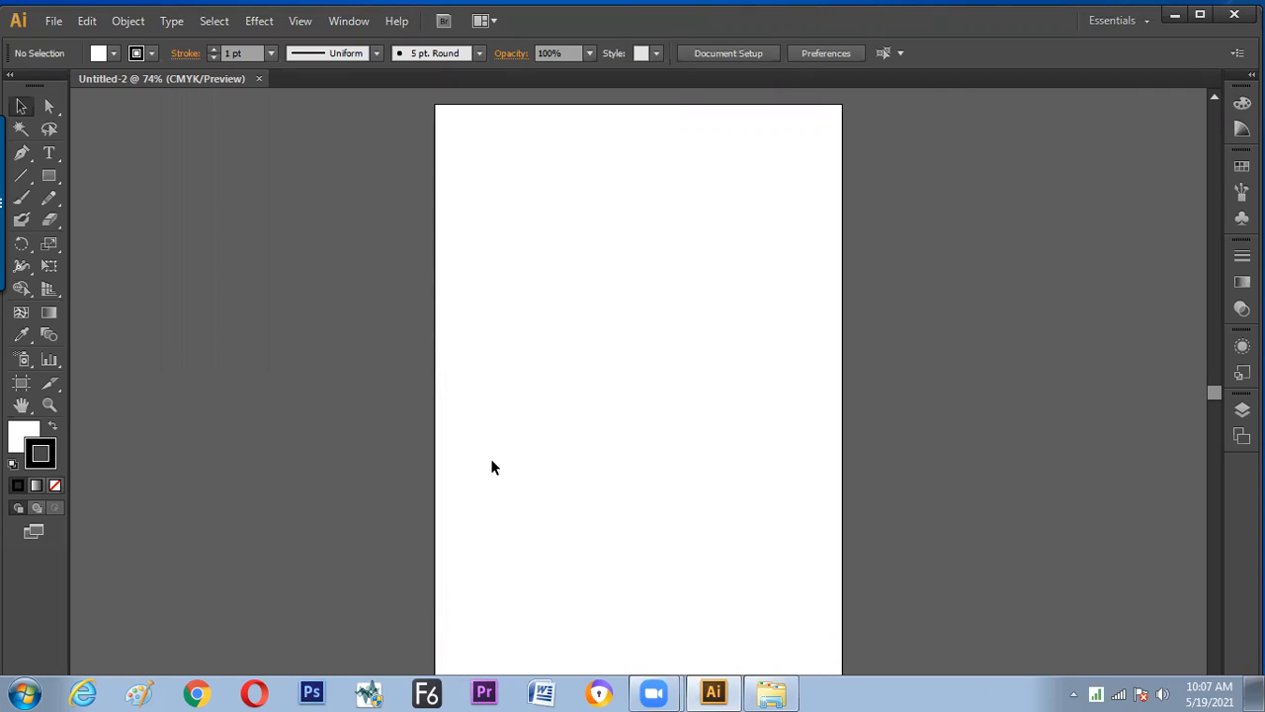
click(52, 21)
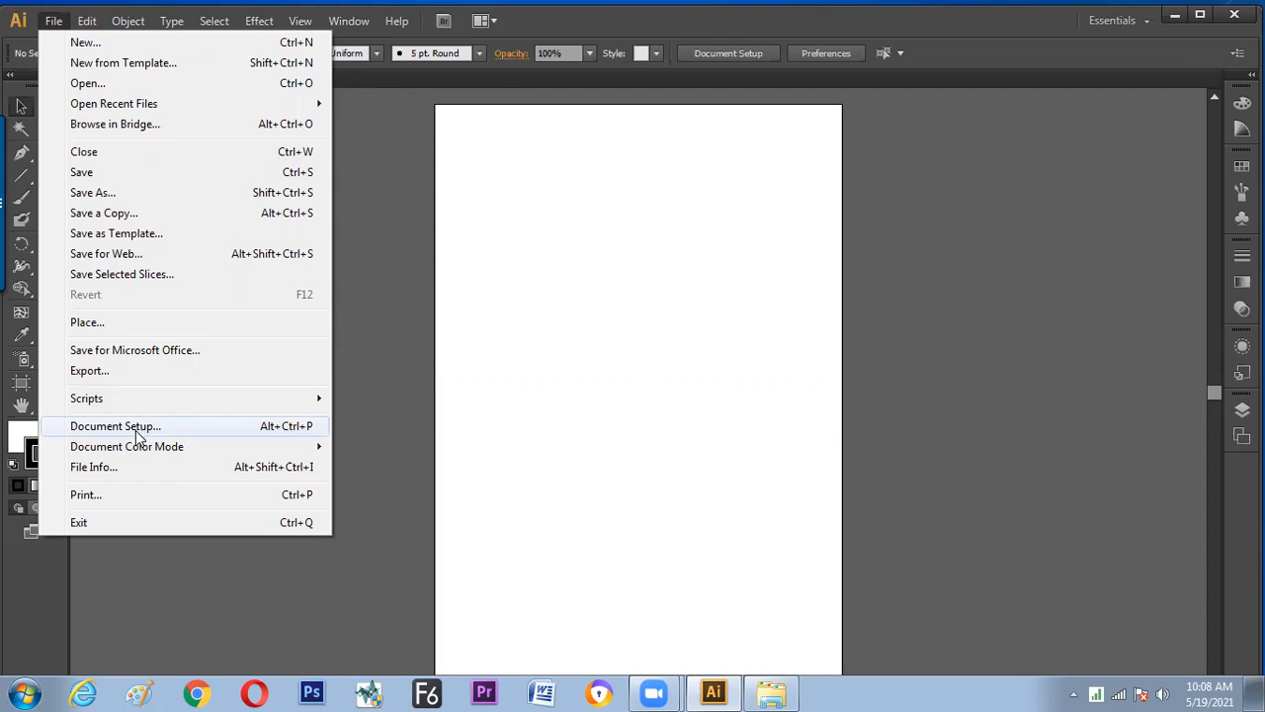
click(326, 411)
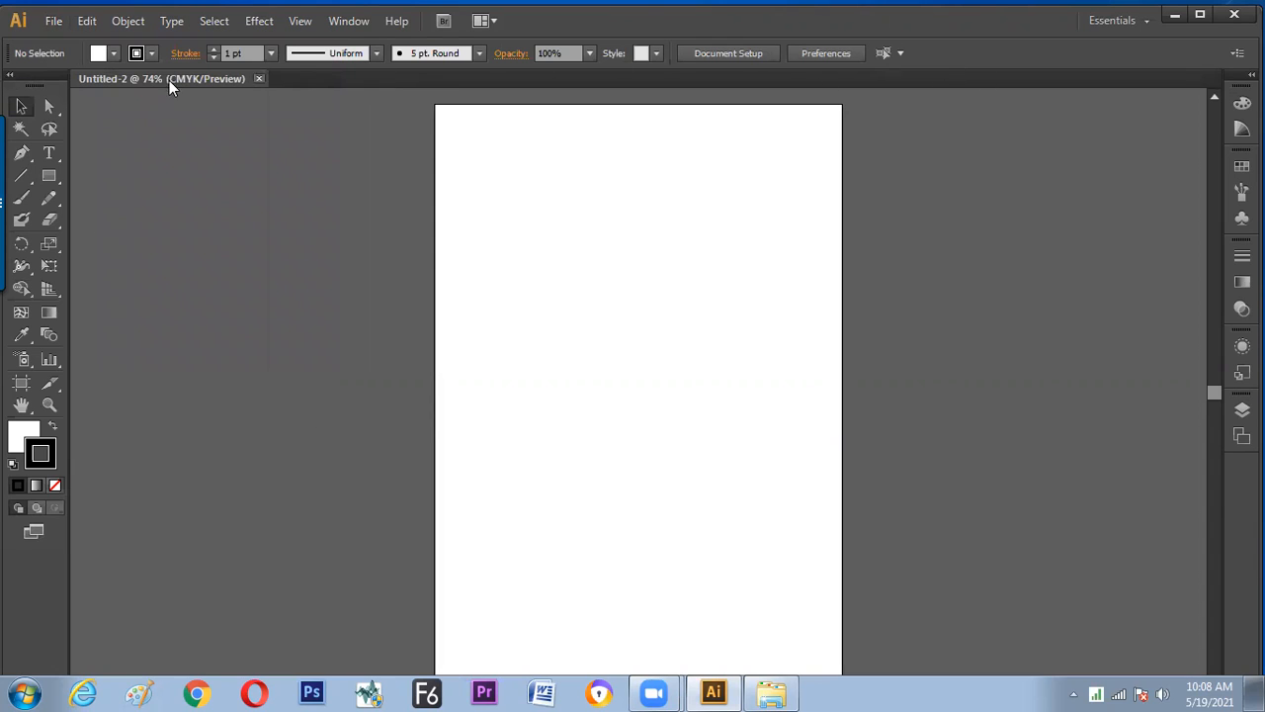
click(54, 22)
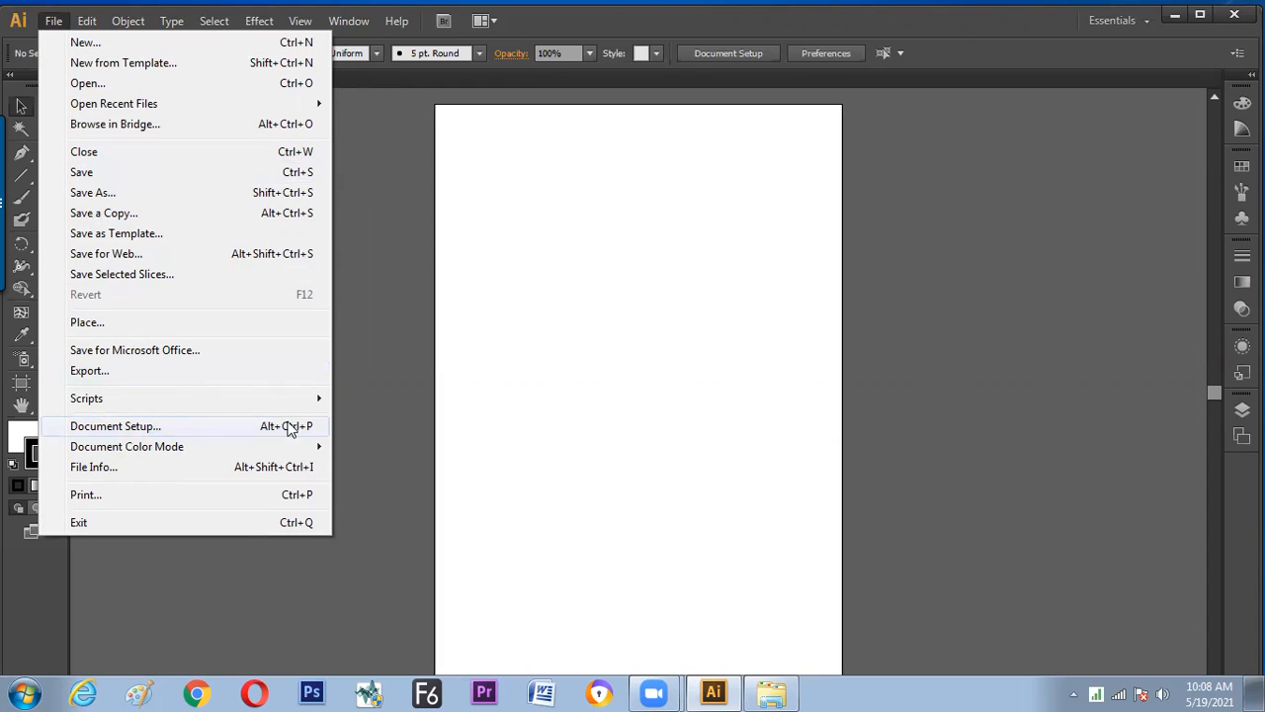
- Open the document setup for the A4 document and switch to editing its artboards
click(401, 397)
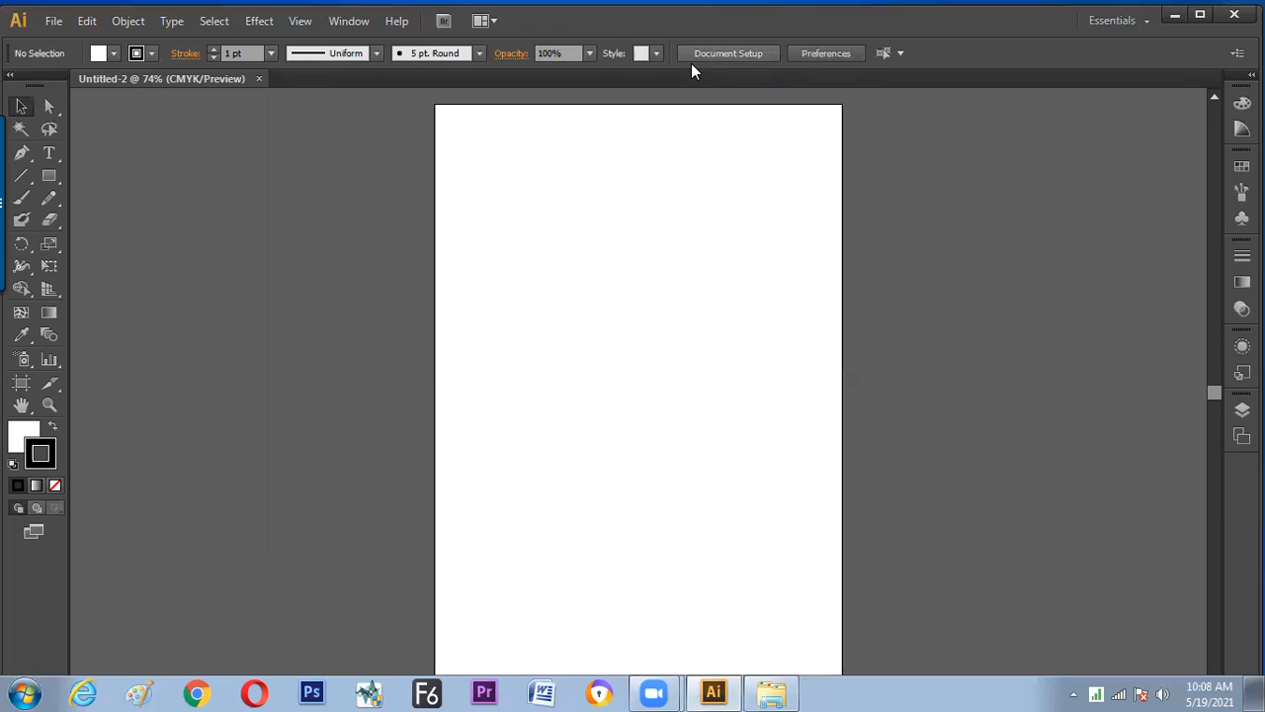
click(54, 21)
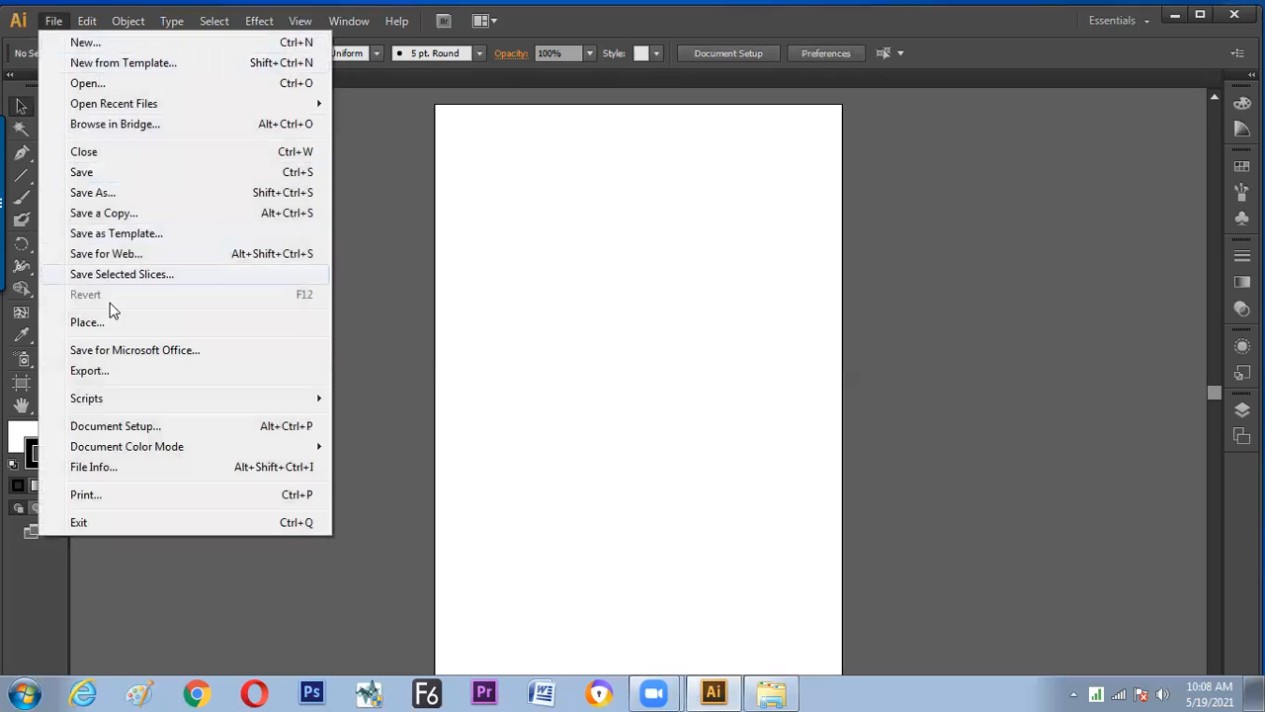
click(286, 426)
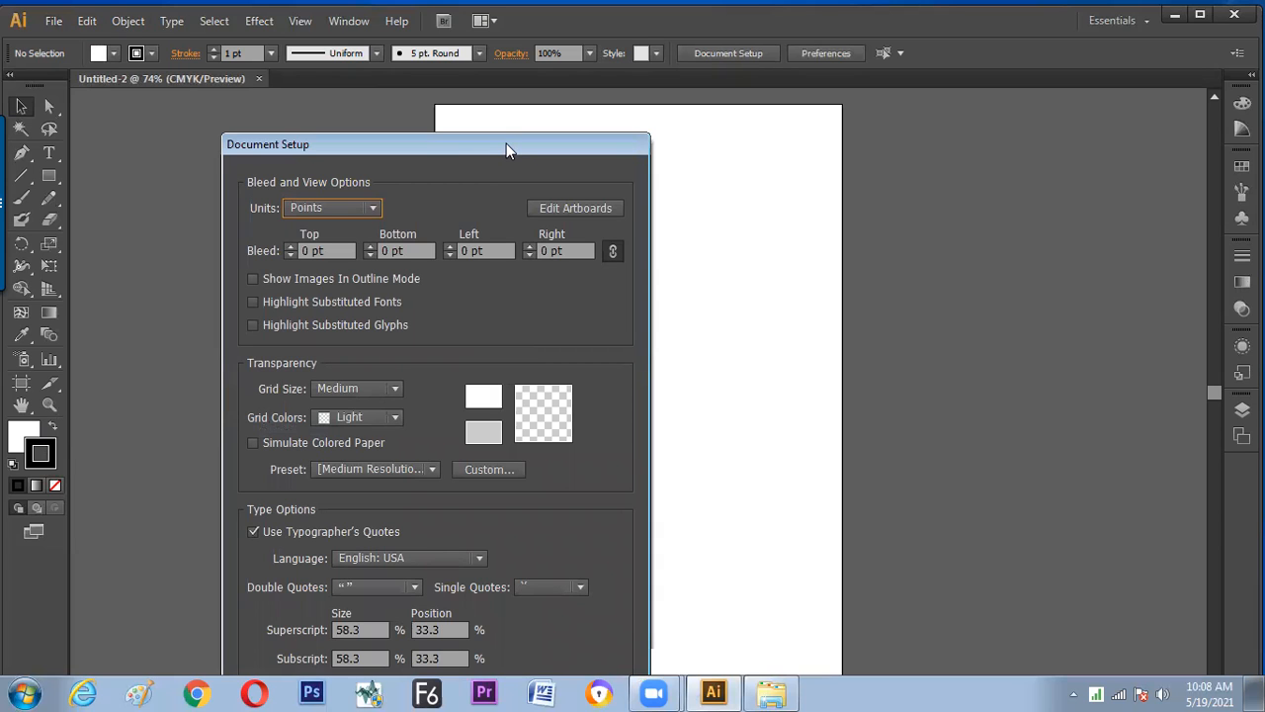
drag(506, 149, 882, 101)
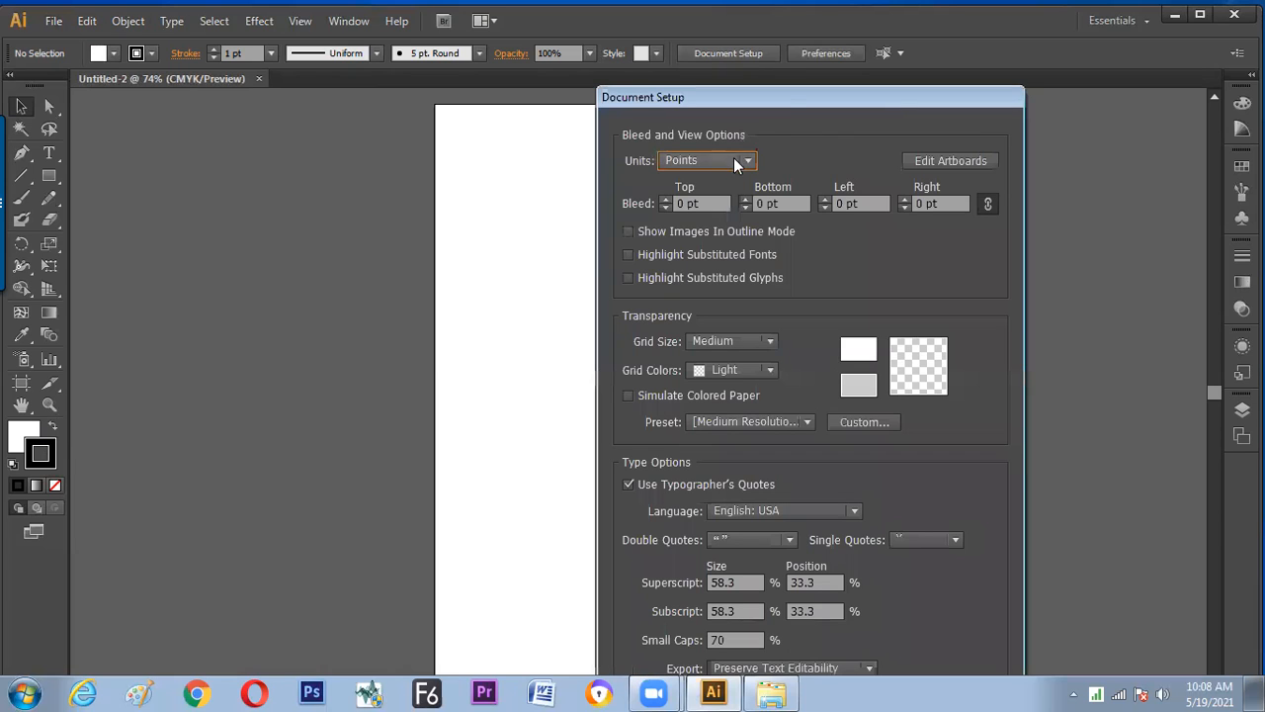
drag(776, 96, 823, 91)
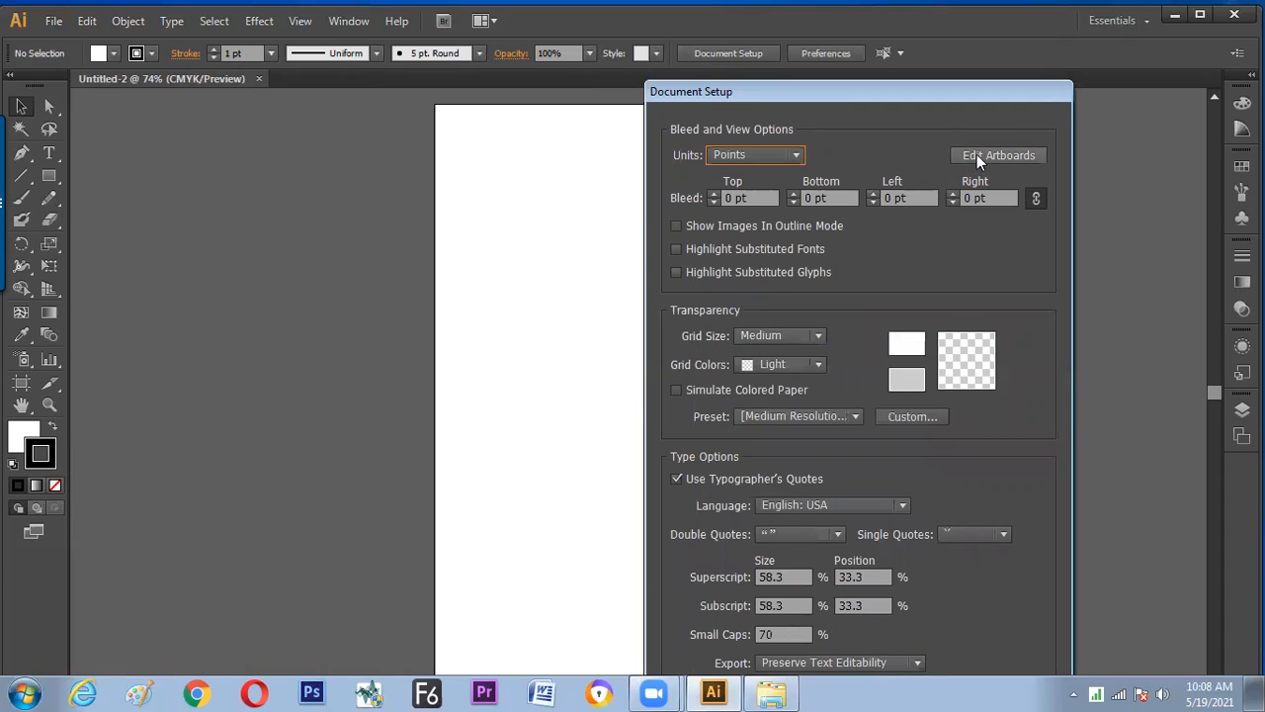
click(977, 155)
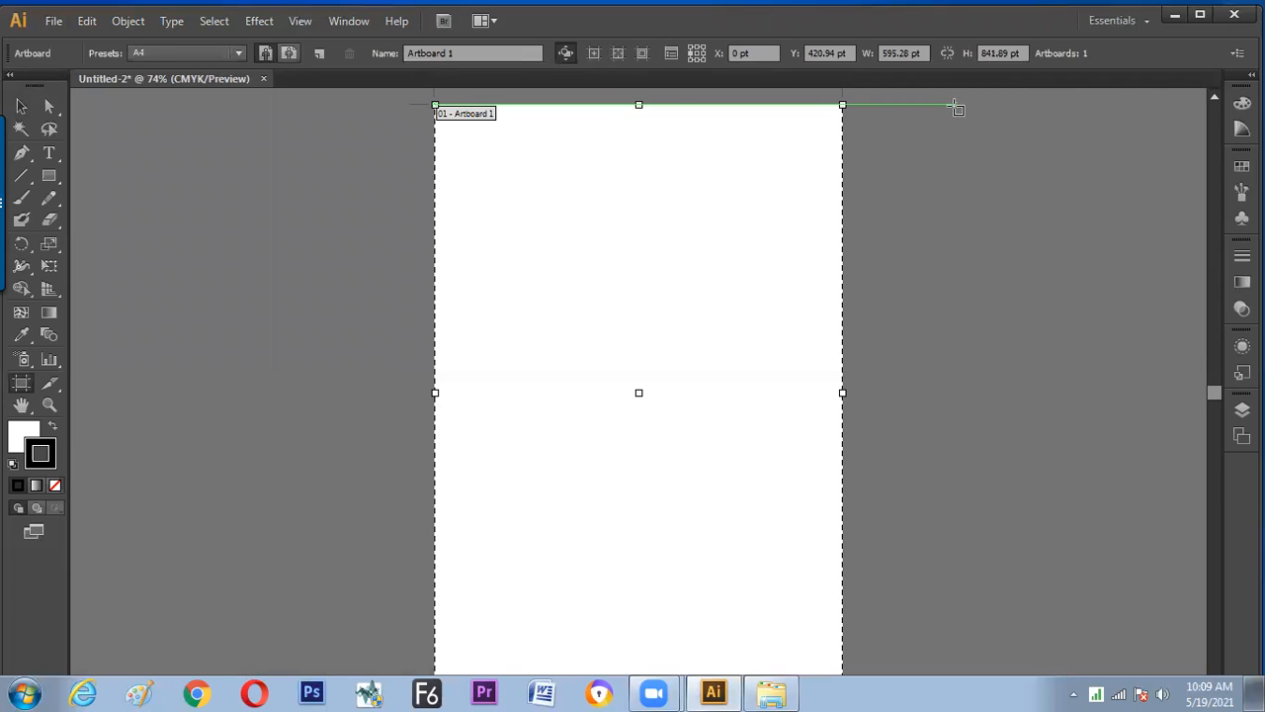
- Toggle Artboard 1 repeatedly between portrait and landscape orientation, leaving it in landscape
key(ctrl+n)
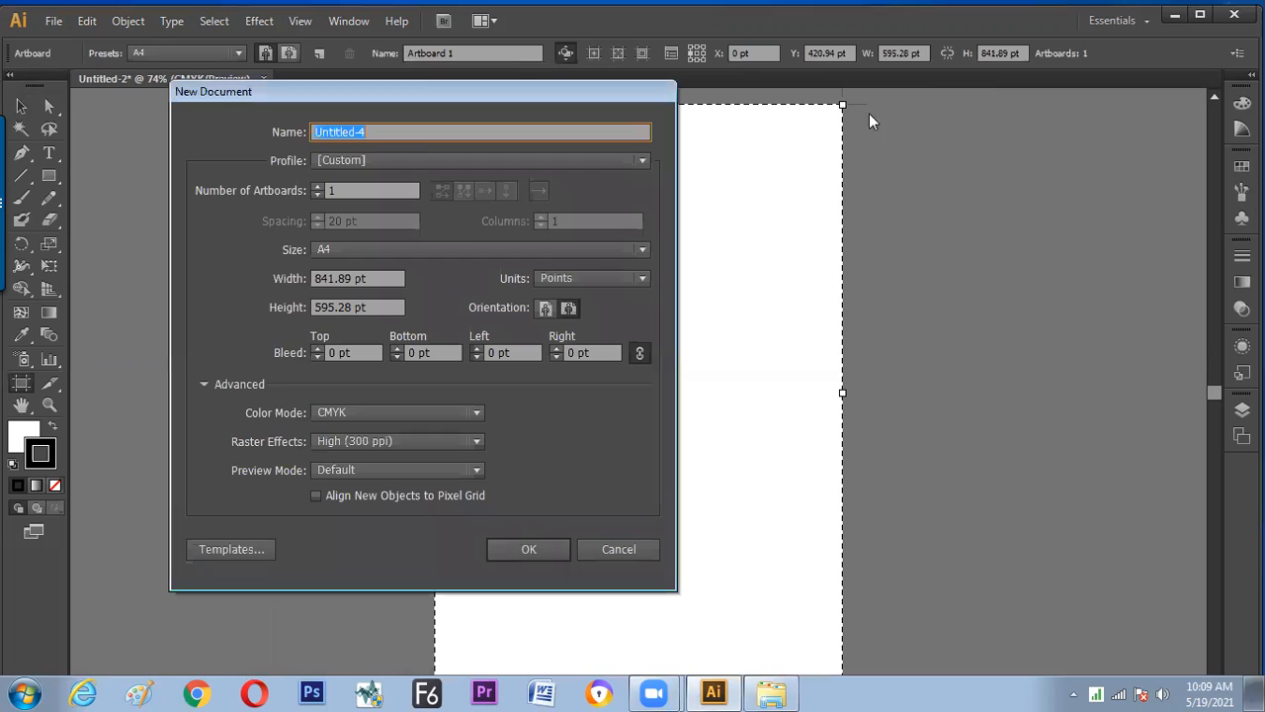
click(593, 546)
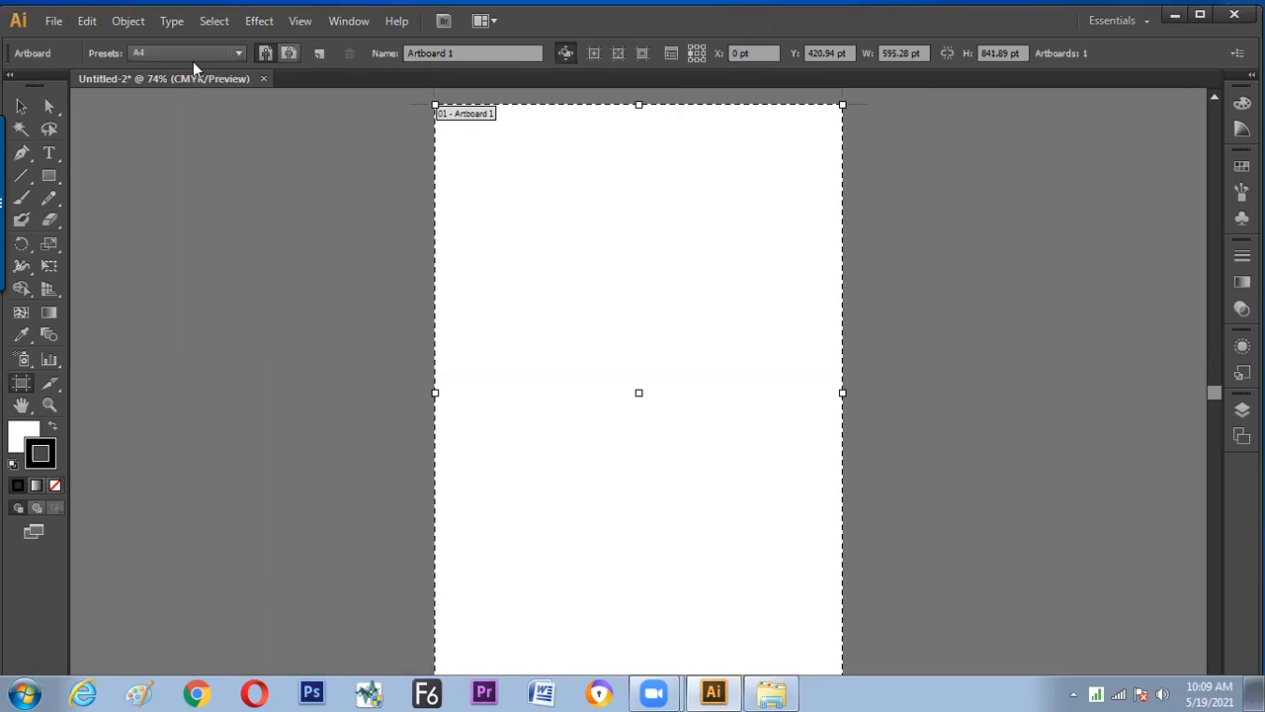
click(290, 53)
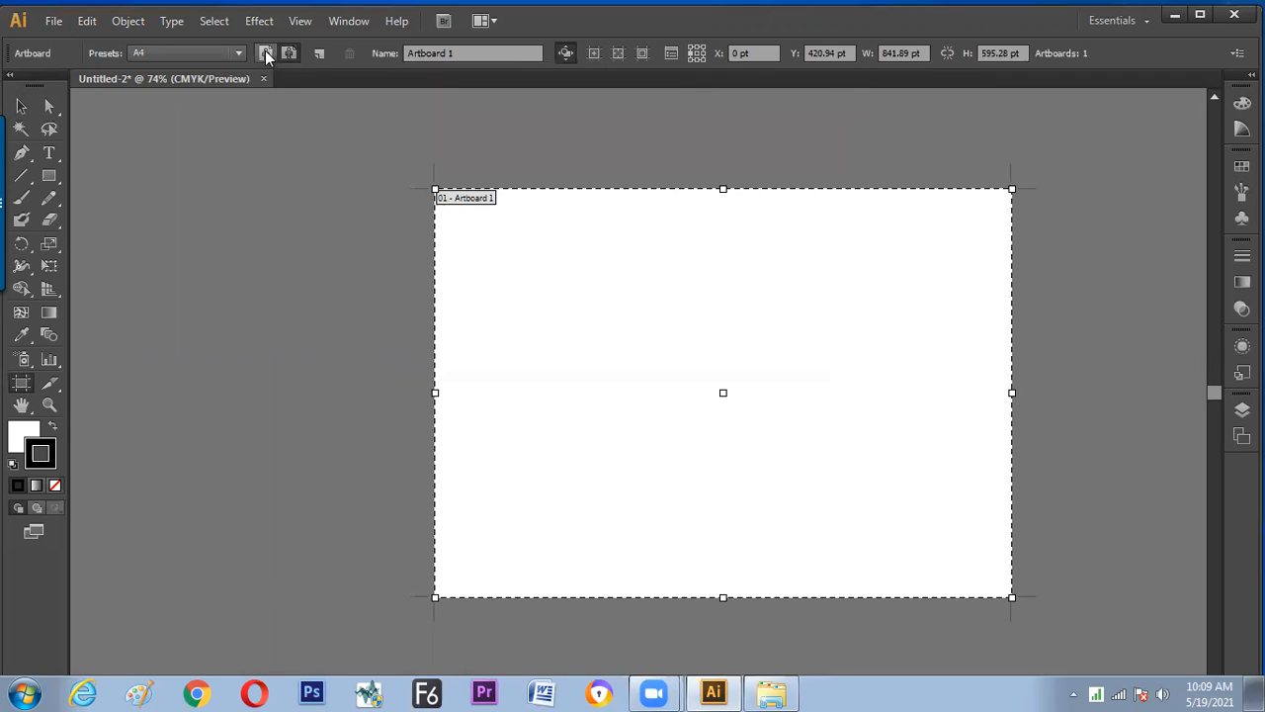
click(269, 52)
click(287, 53)
click(271, 53)
click(288, 53)
click(271, 52)
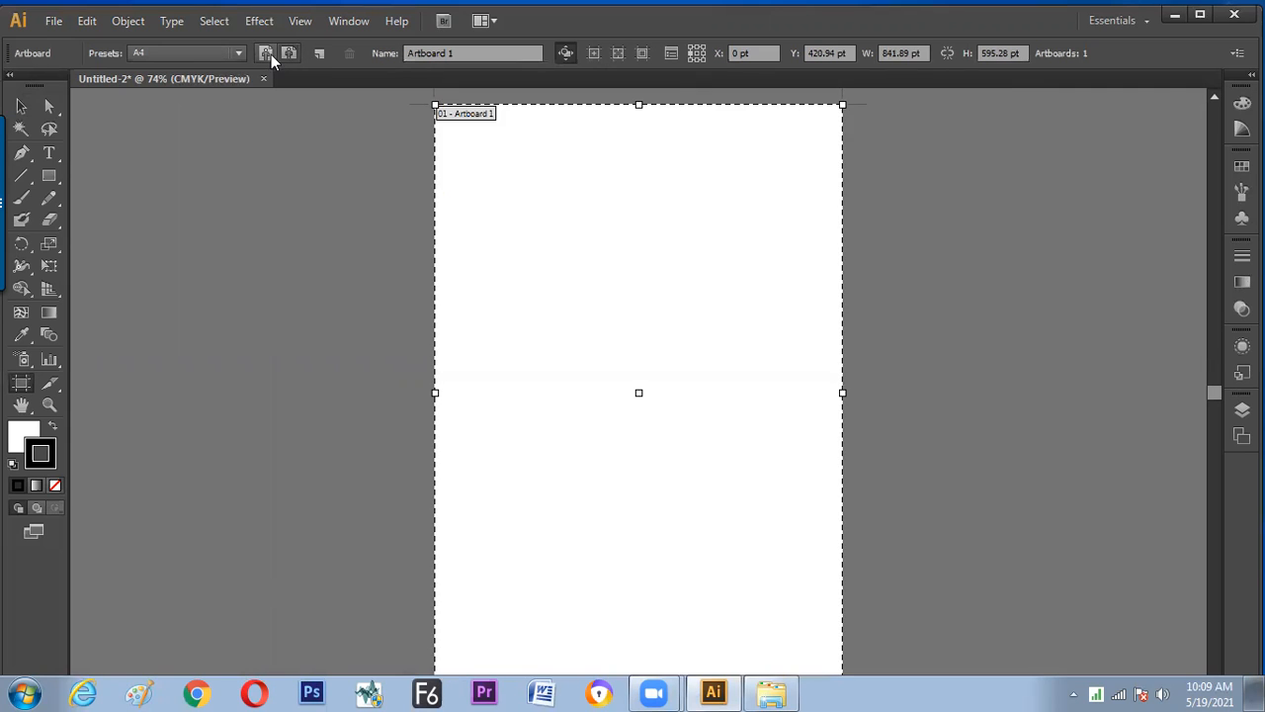
click(288, 53)
click(265, 53)
click(288, 53)
click(269, 53)
click(287, 54)
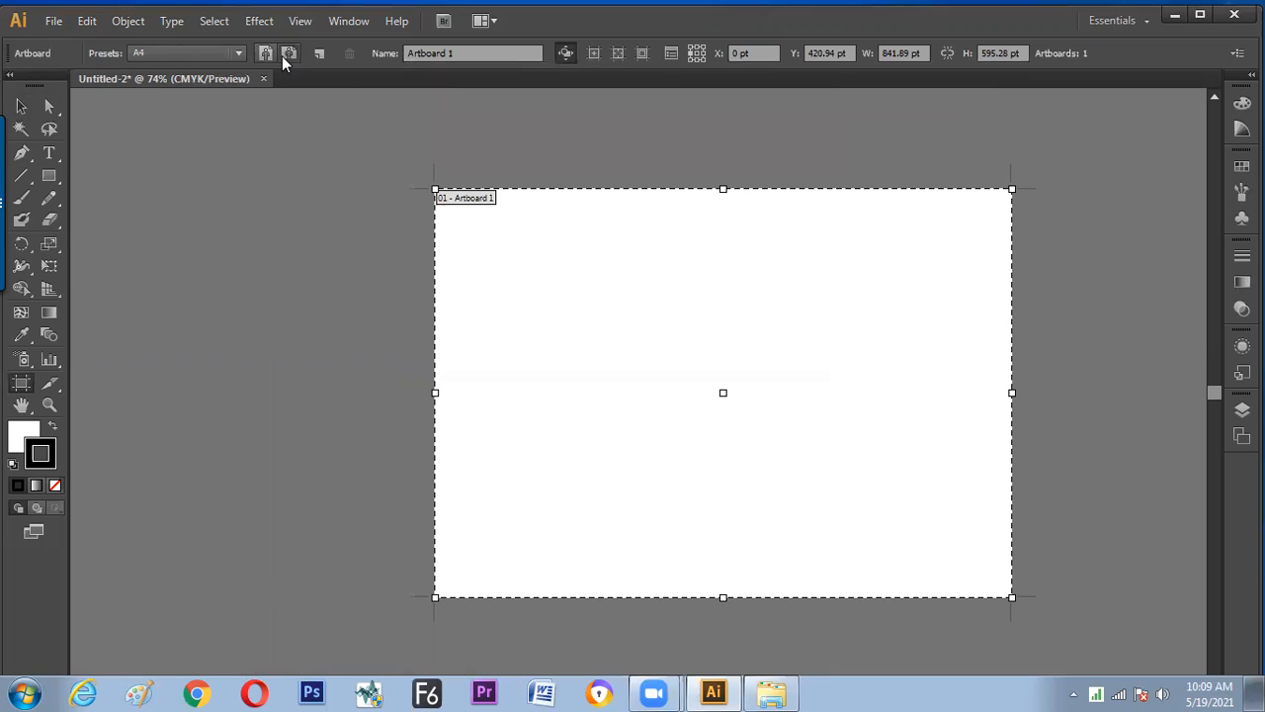
click(269, 53)
click(289, 55)
click(271, 53)
click(287, 55)
- Look through the available artboard size presets, from the paper formats to the video and device sizes
click(239, 52)
drag(250, 184, 246, 260)
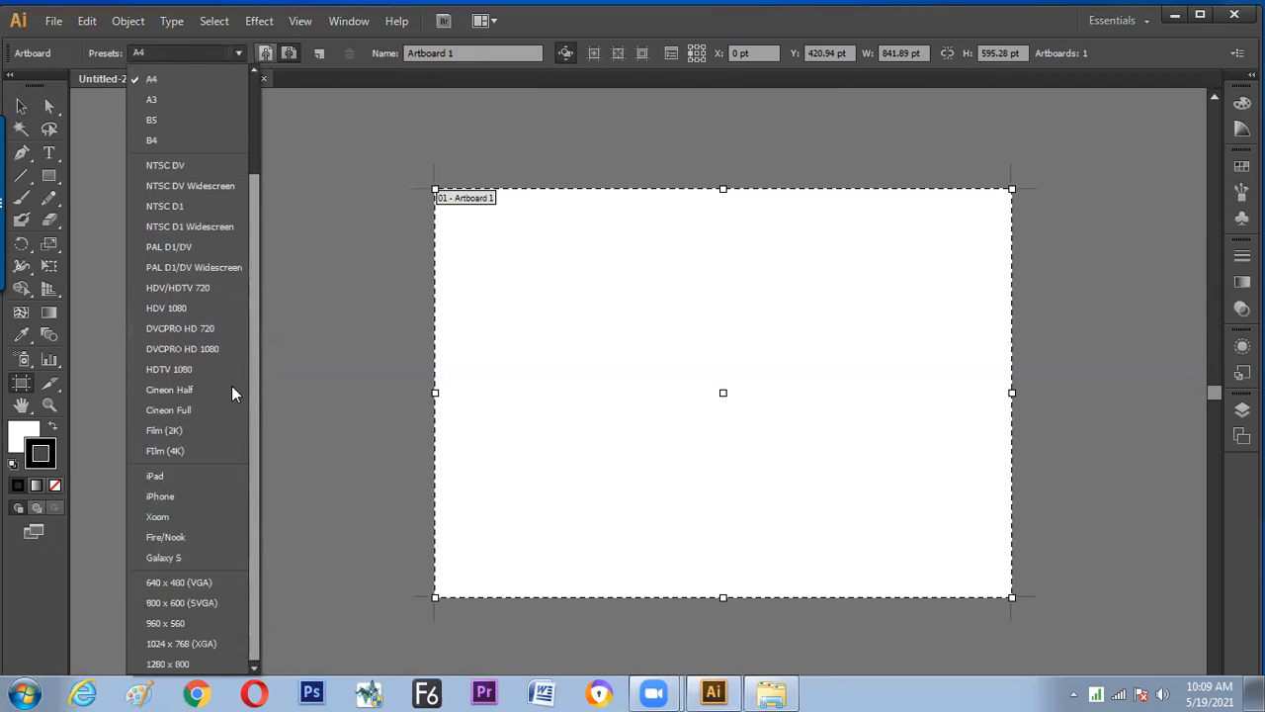
drag(254, 377, 254, 242)
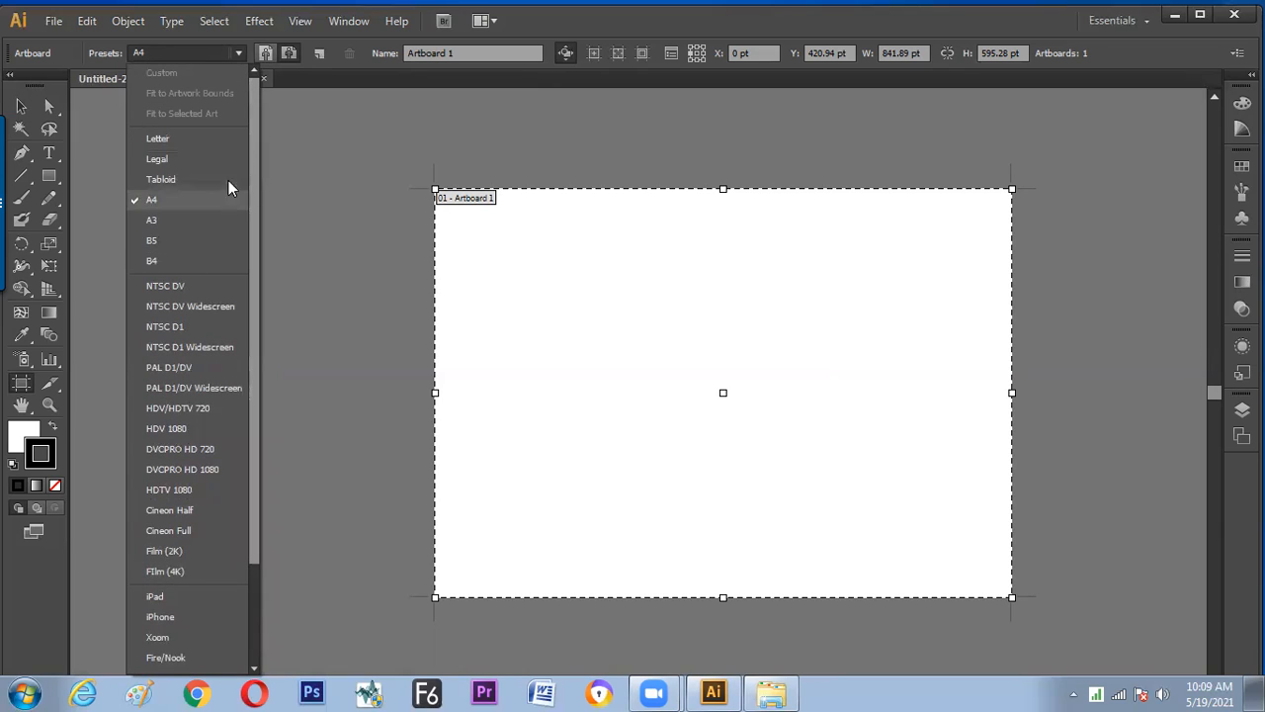
drag(252, 206, 256, 260)
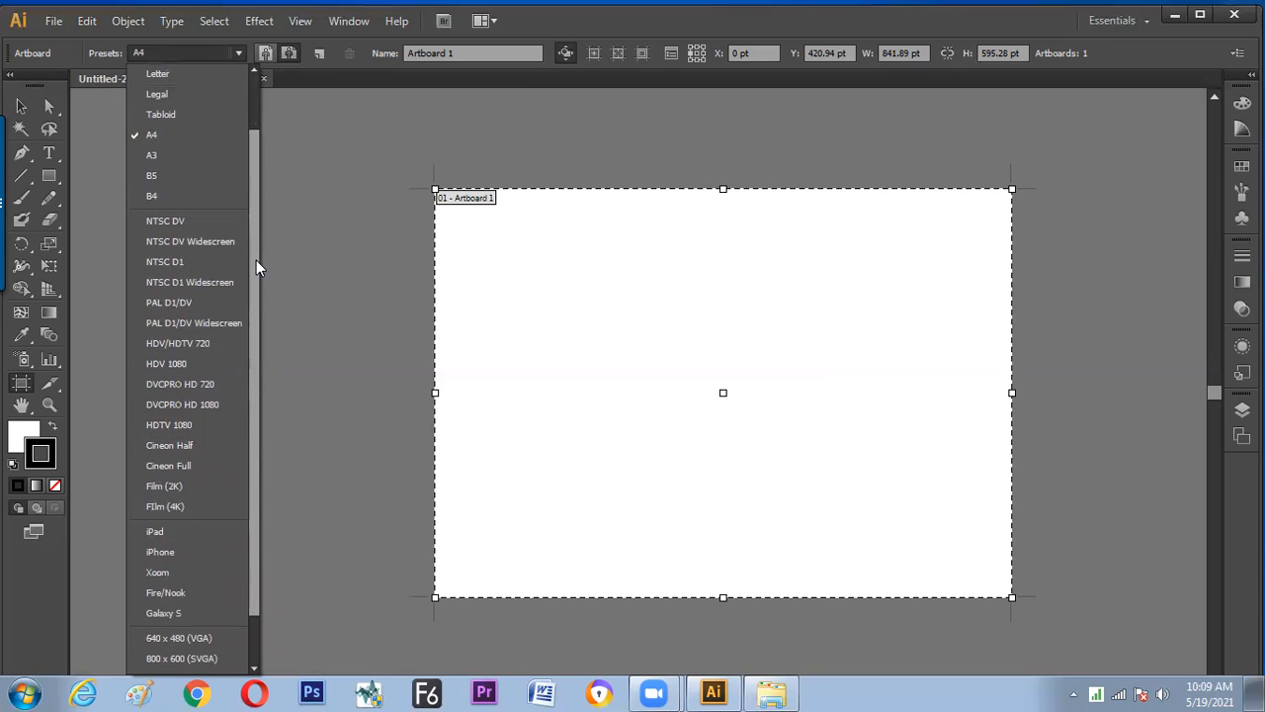
drag(256, 260, 189, 47)
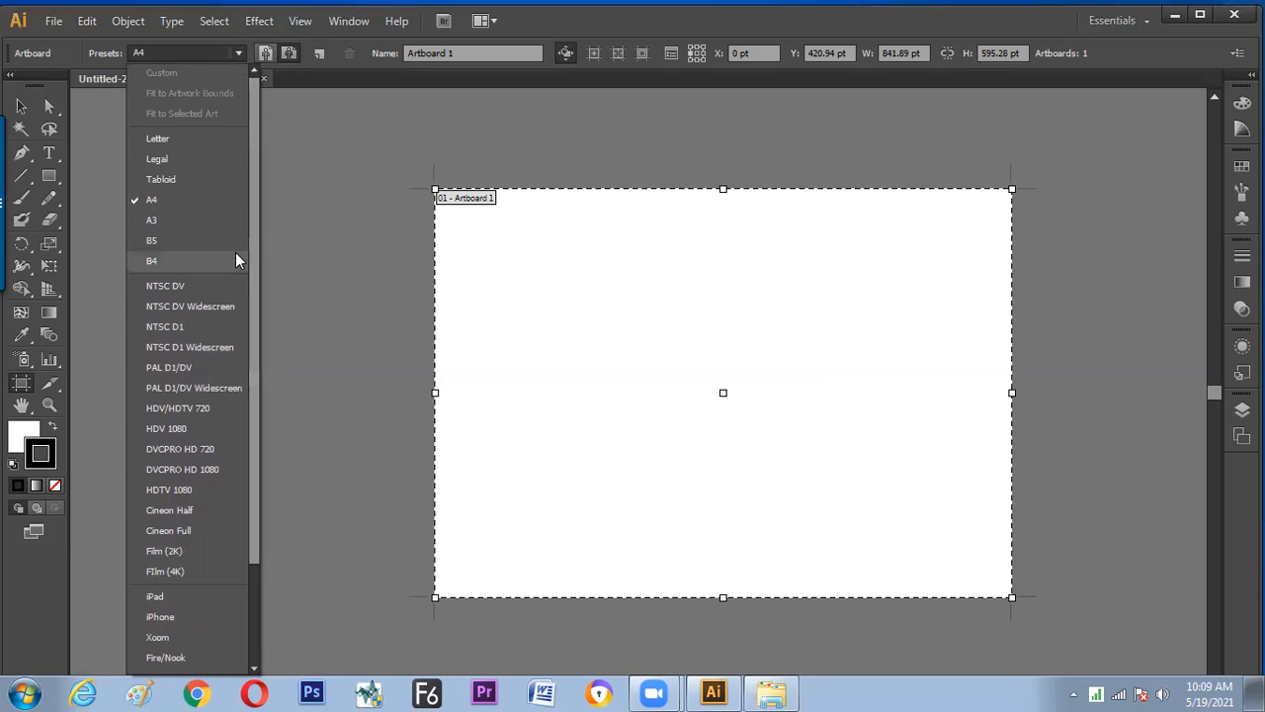
scroll(254, 213, down, 3)
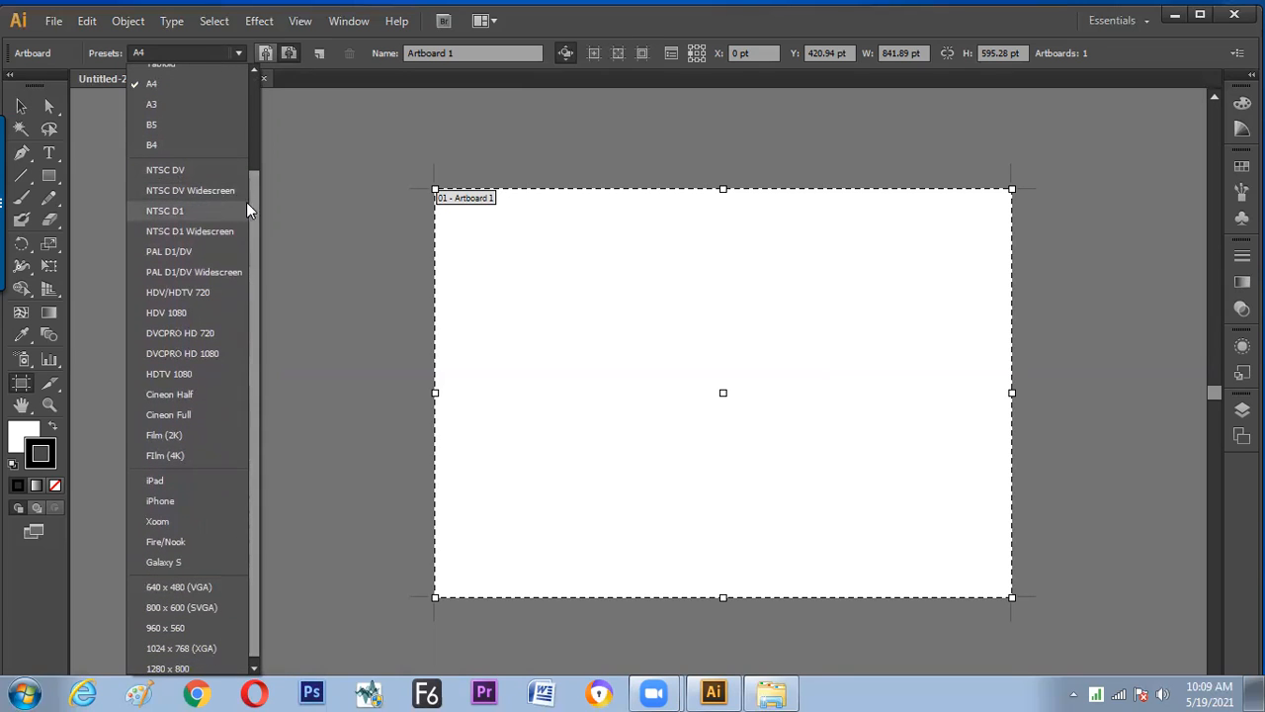
drag(254, 197, 267, 114)
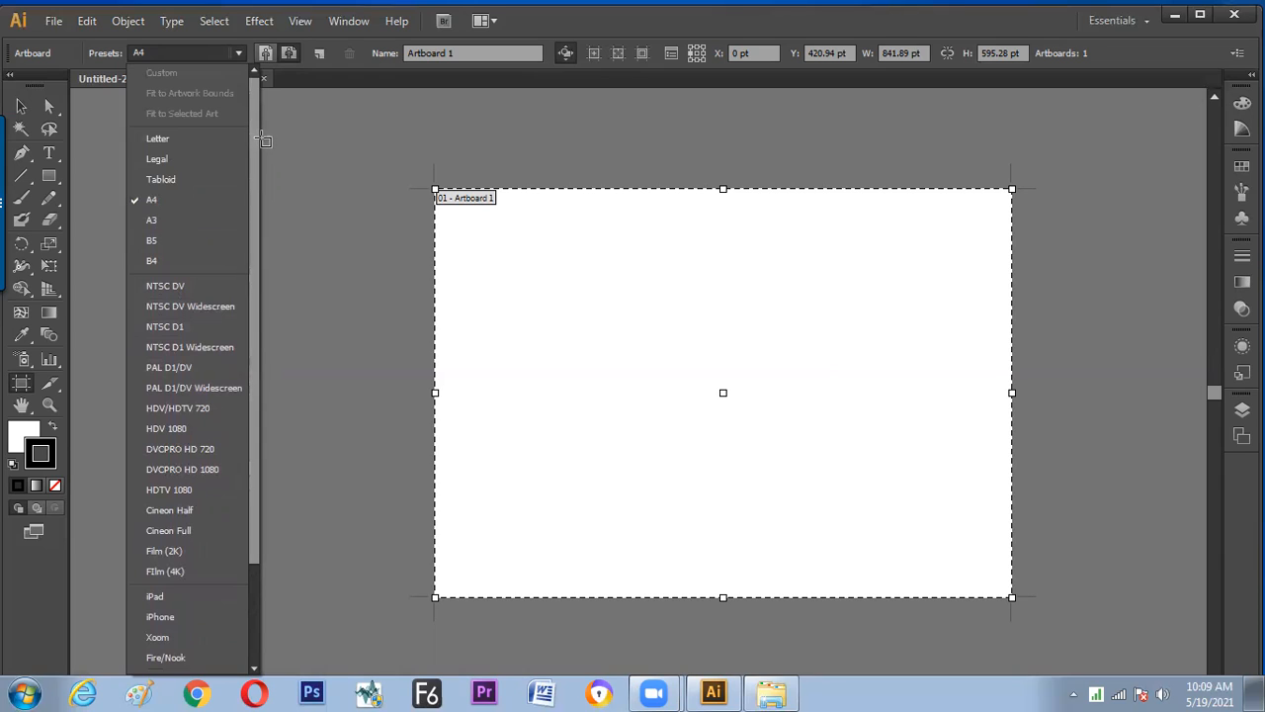
click(94, 123)
- Add a tiny second artboard about 1.35 pt square to the left of Artboard 1 and leave artboard editing
click(183, 178)
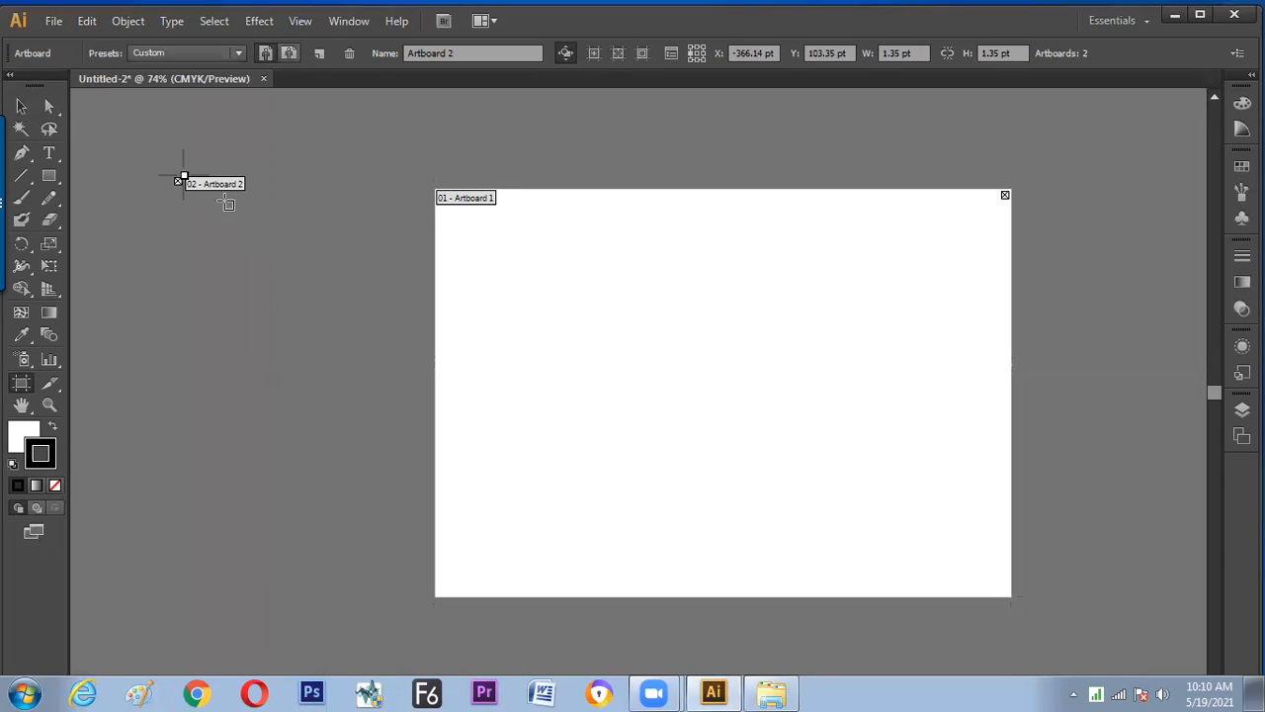
click(21, 106)
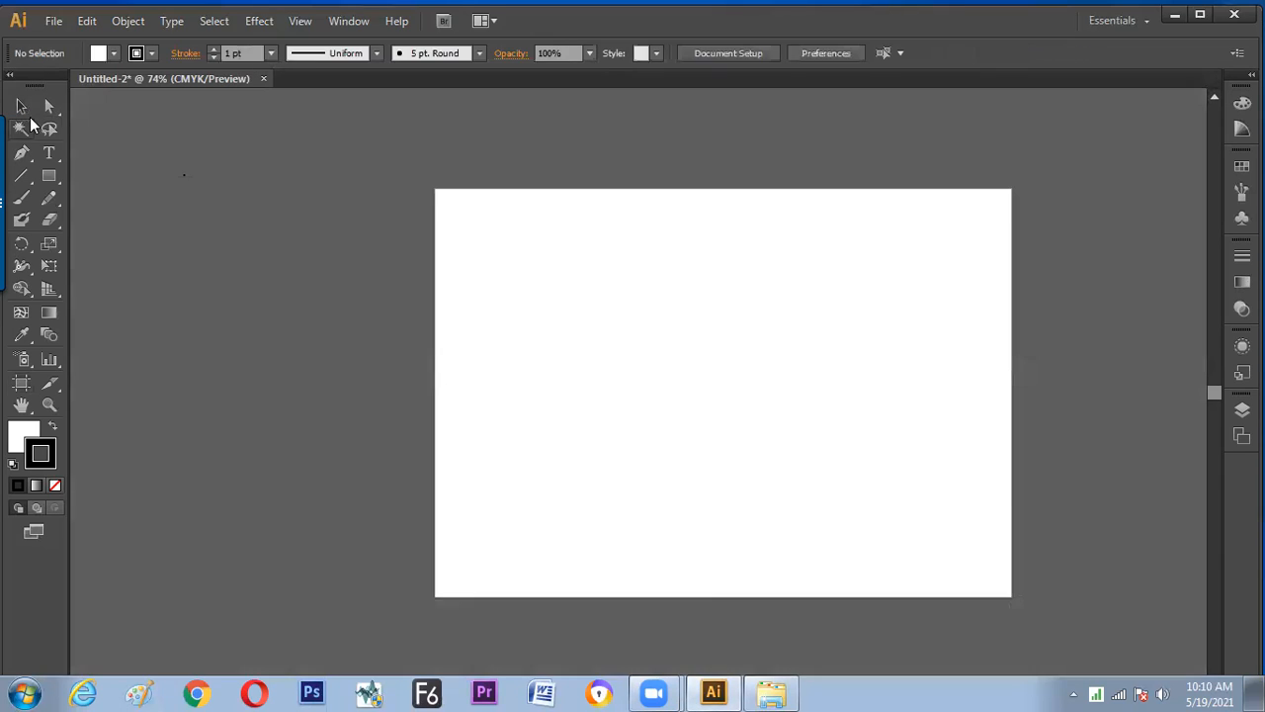
- Reopen artboard editing, set Artboard 2 to A4 landscape and move it exactly over Artboard 1
click(53, 21)
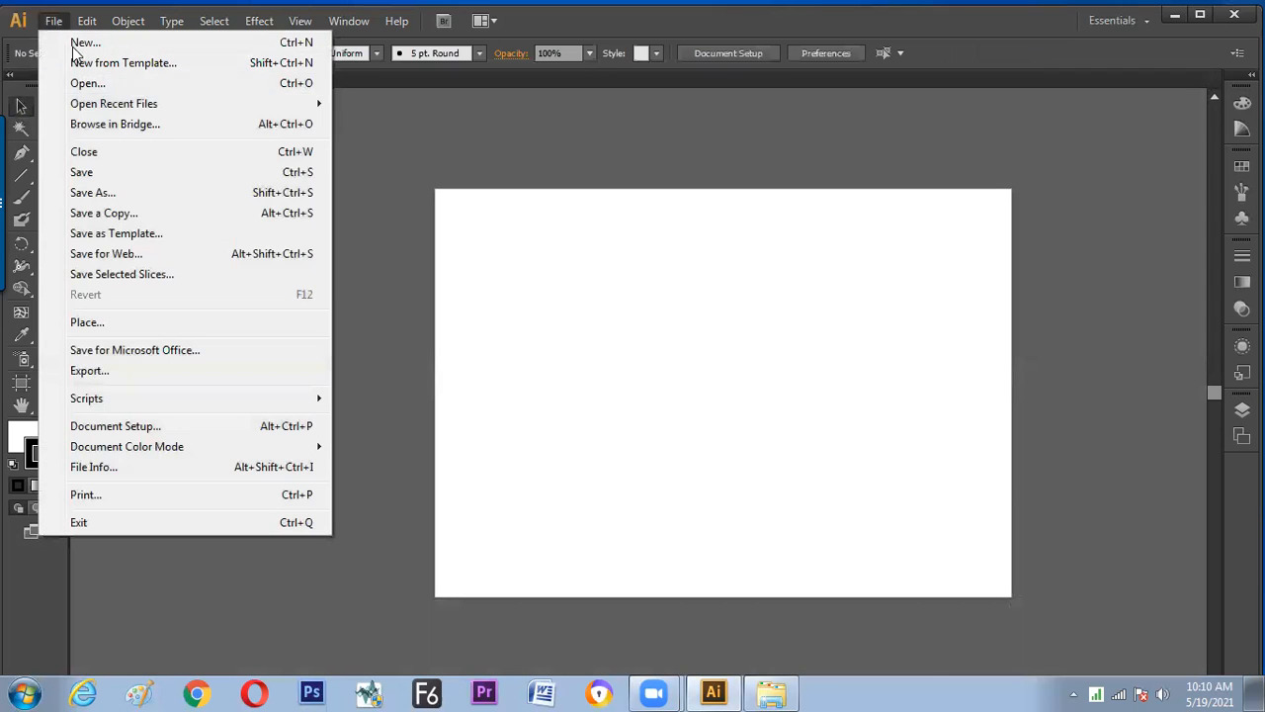
click(138, 425)
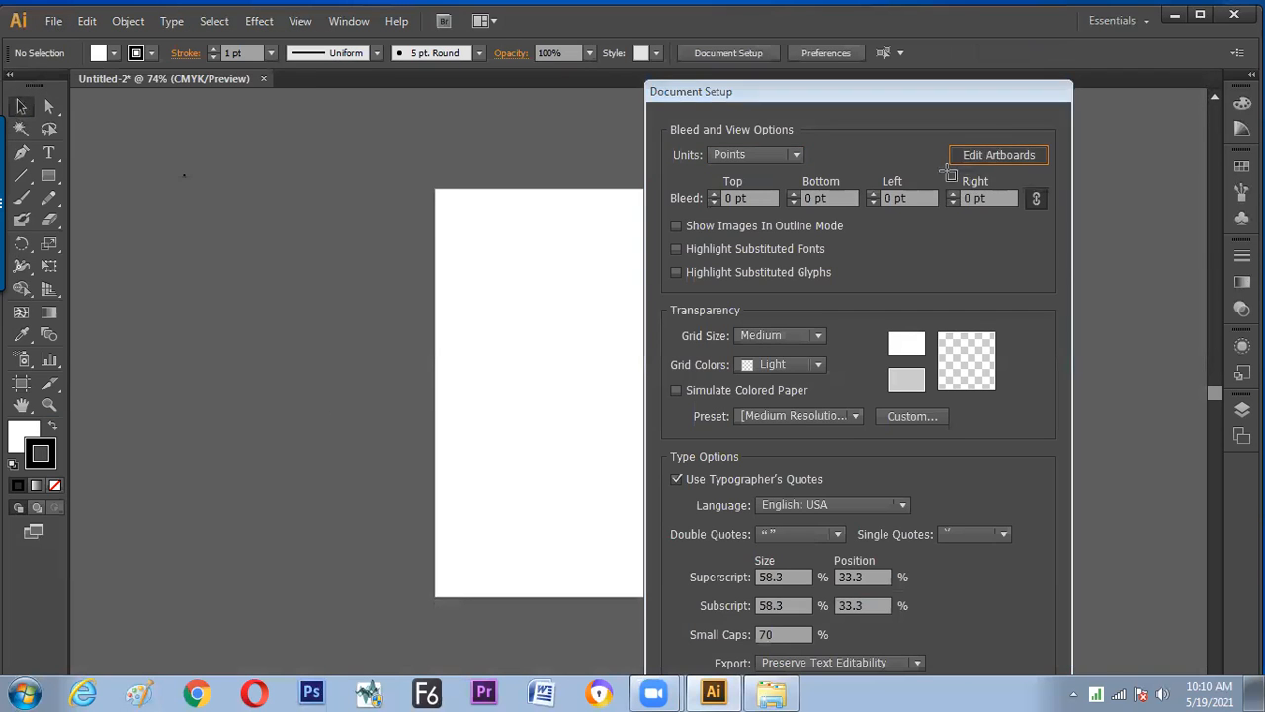
click(997, 155)
click(201, 57)
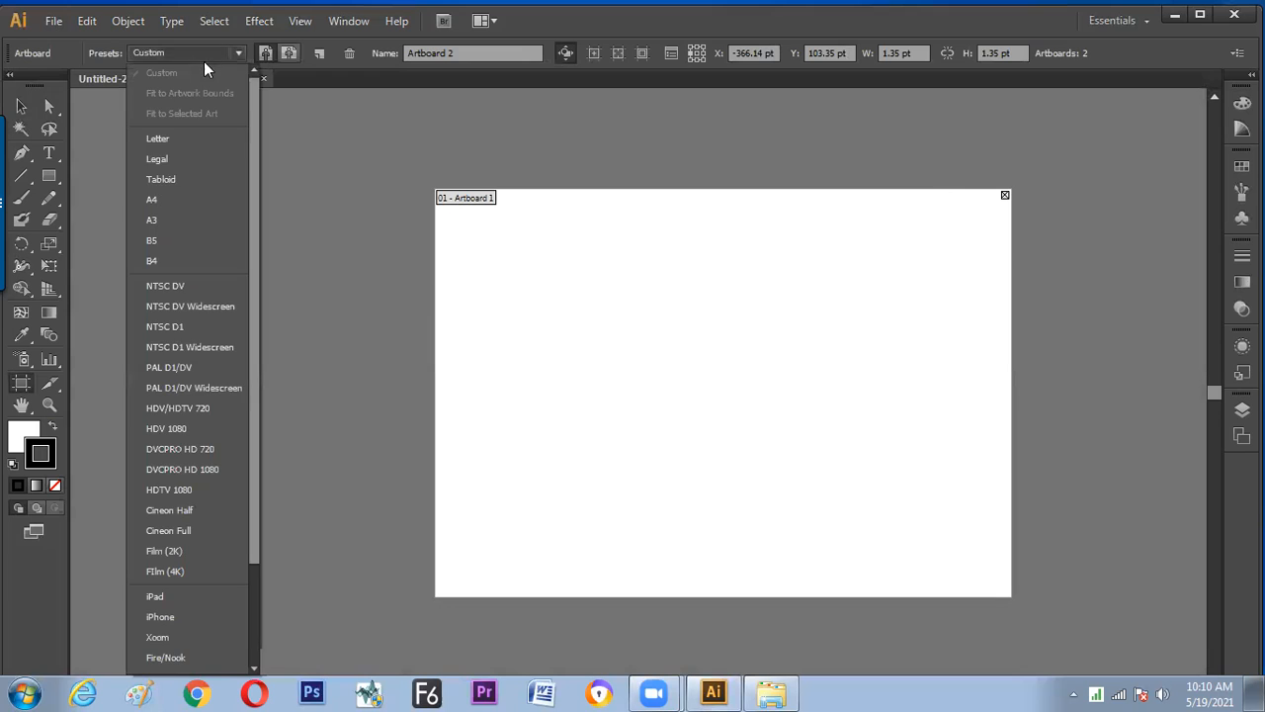
click(153, 198)
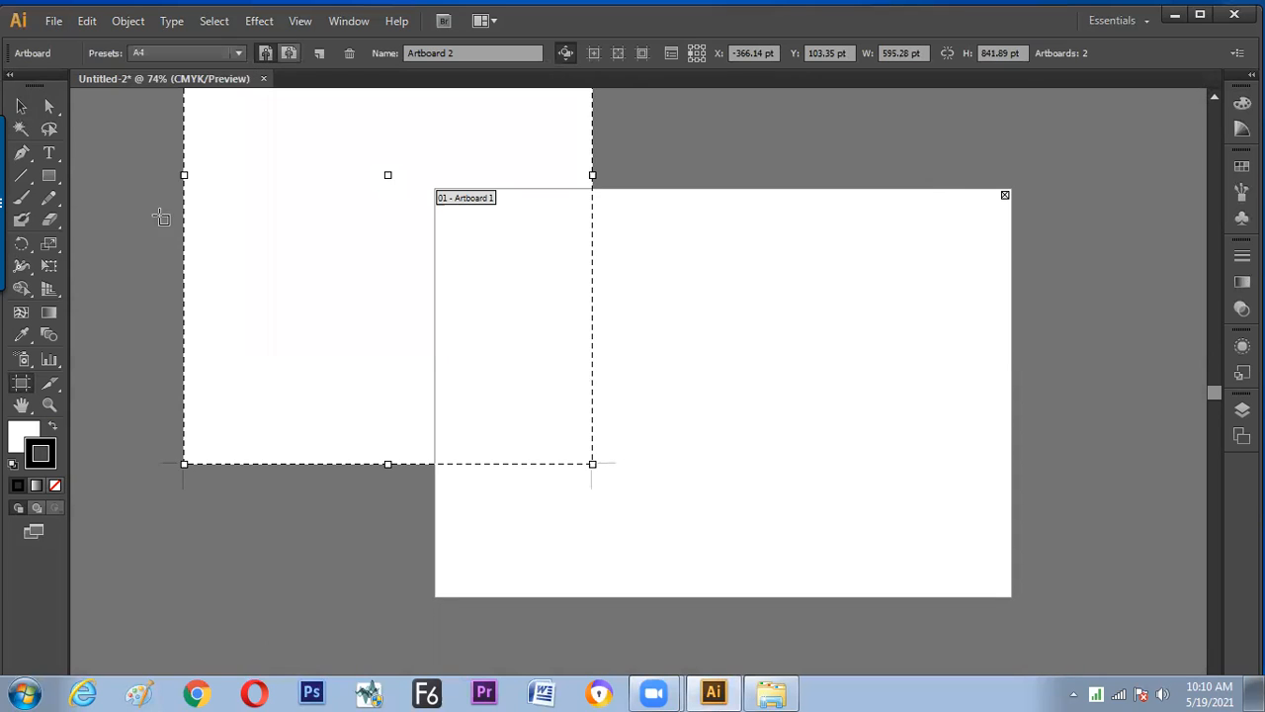
click(289, 53)
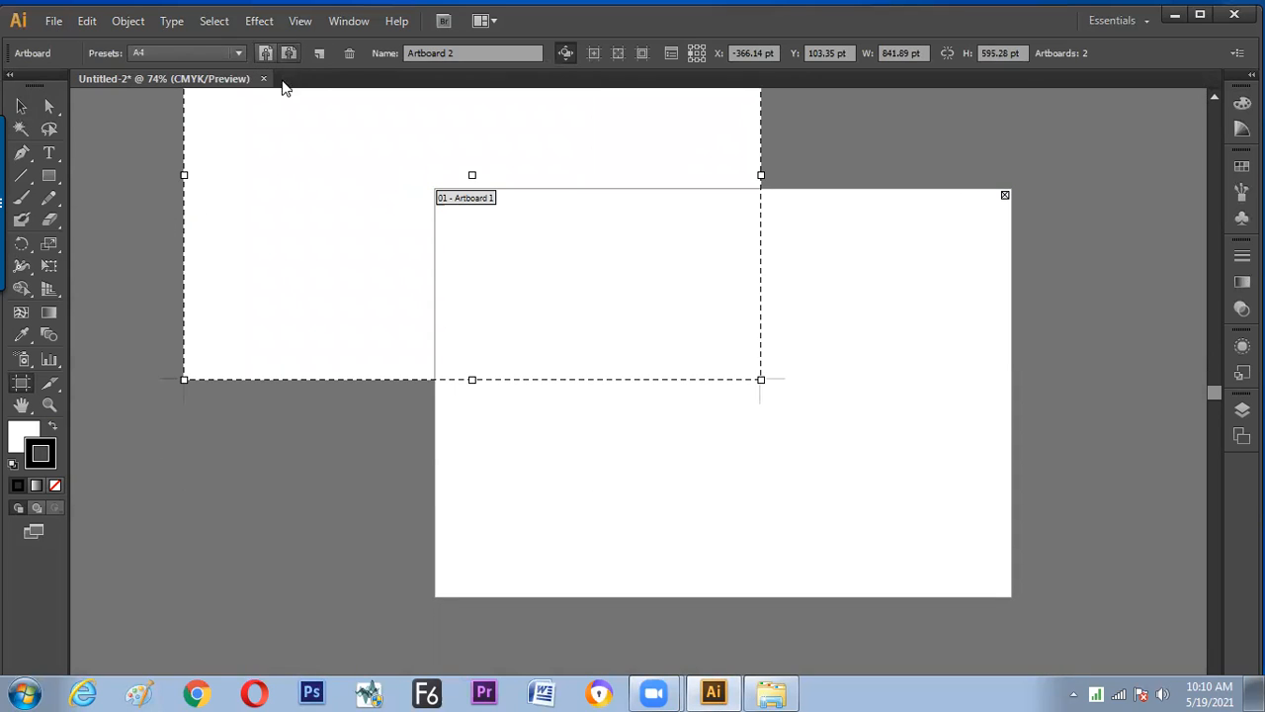
drag(286, 137, 533, 354)
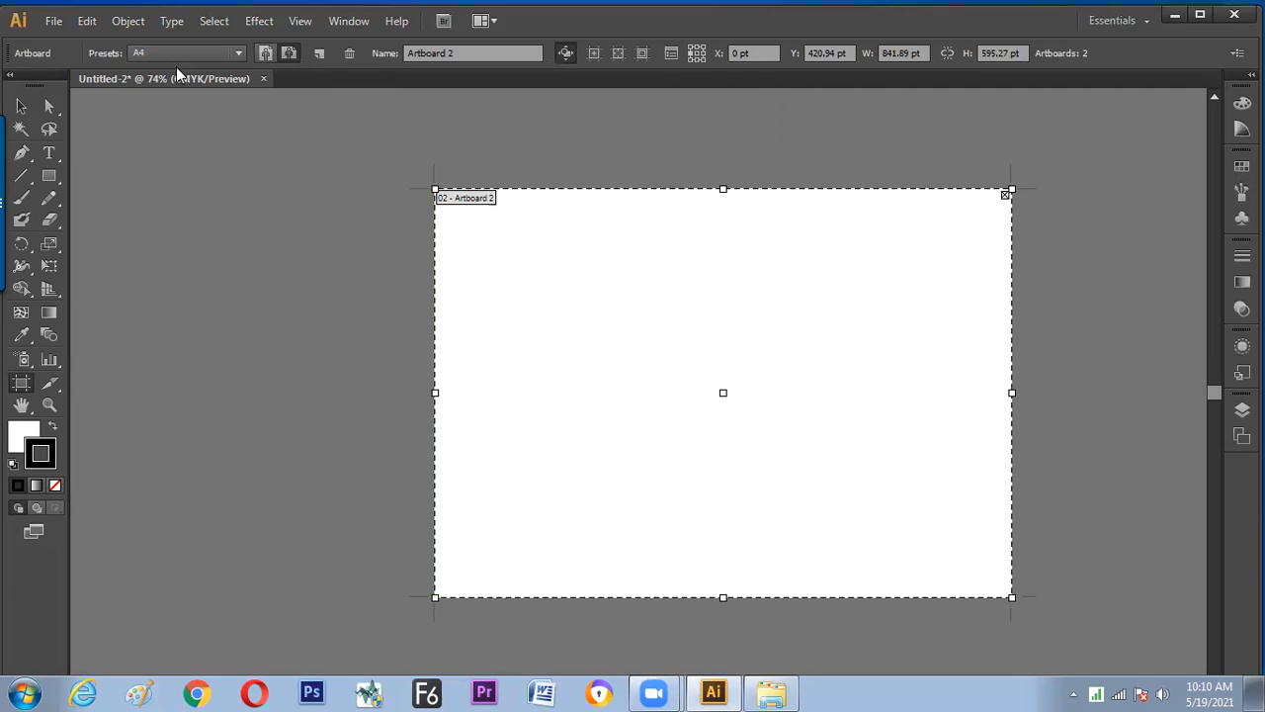
key(v)
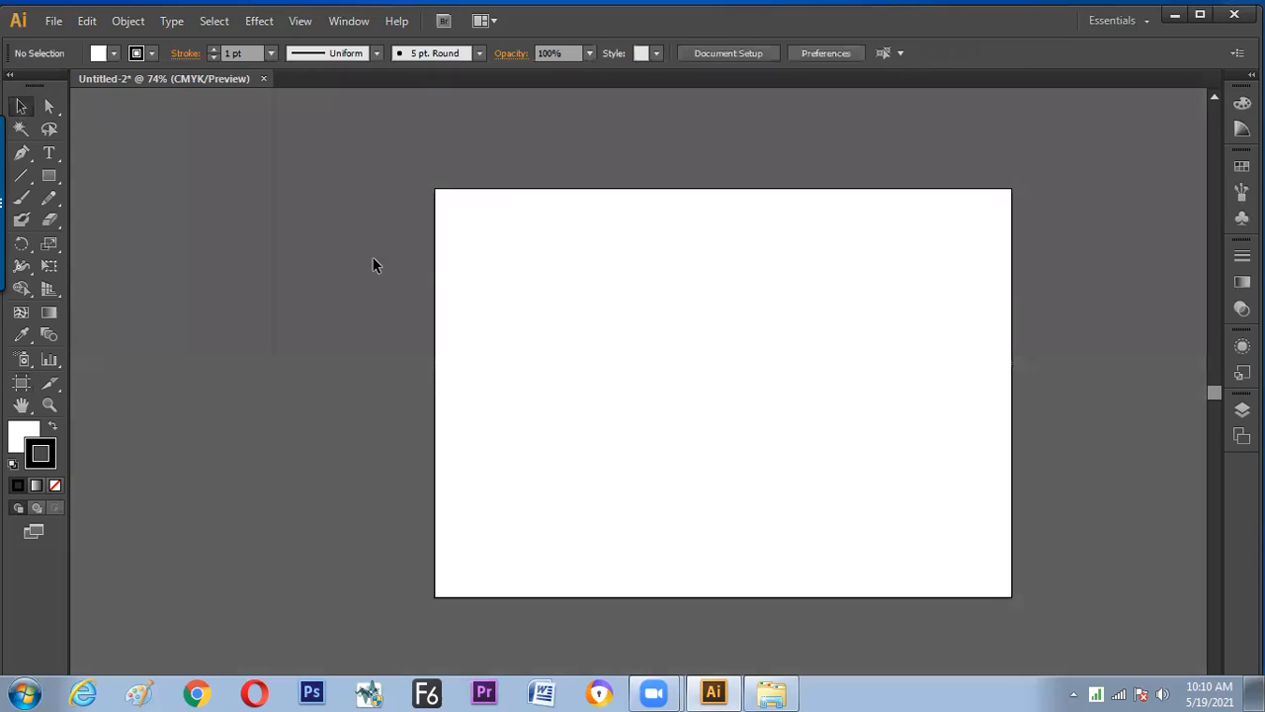
- Return to artboard editing and shrink Artboard 1 from all four sides to about 411 x 396 pt within Artboard 2
click(728, 54)
click(994, 155)
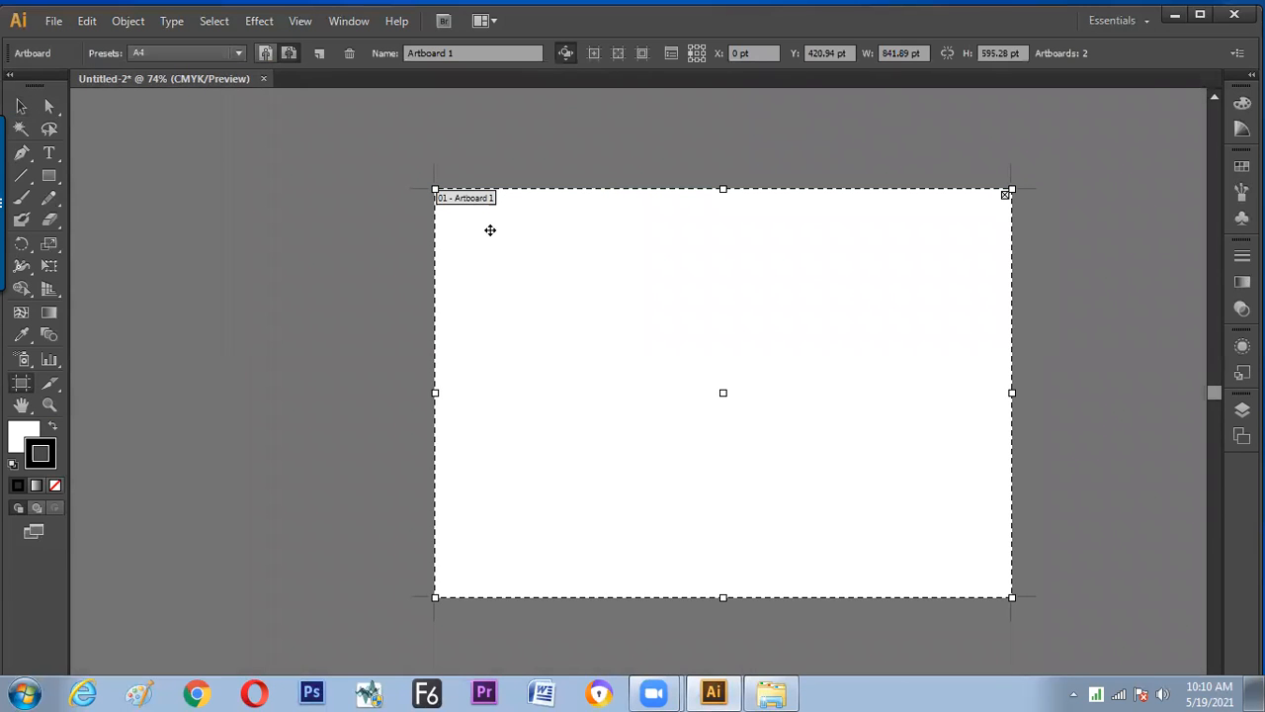
click(210, 51)
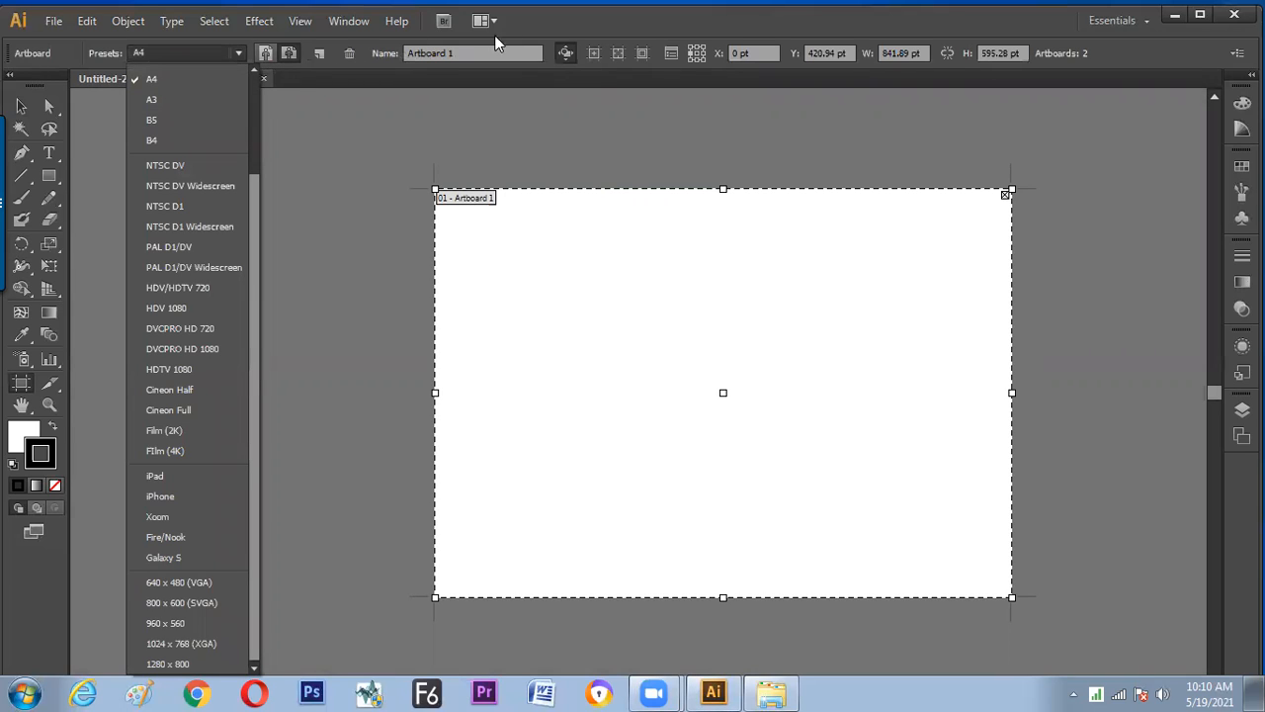
click(434, 393)
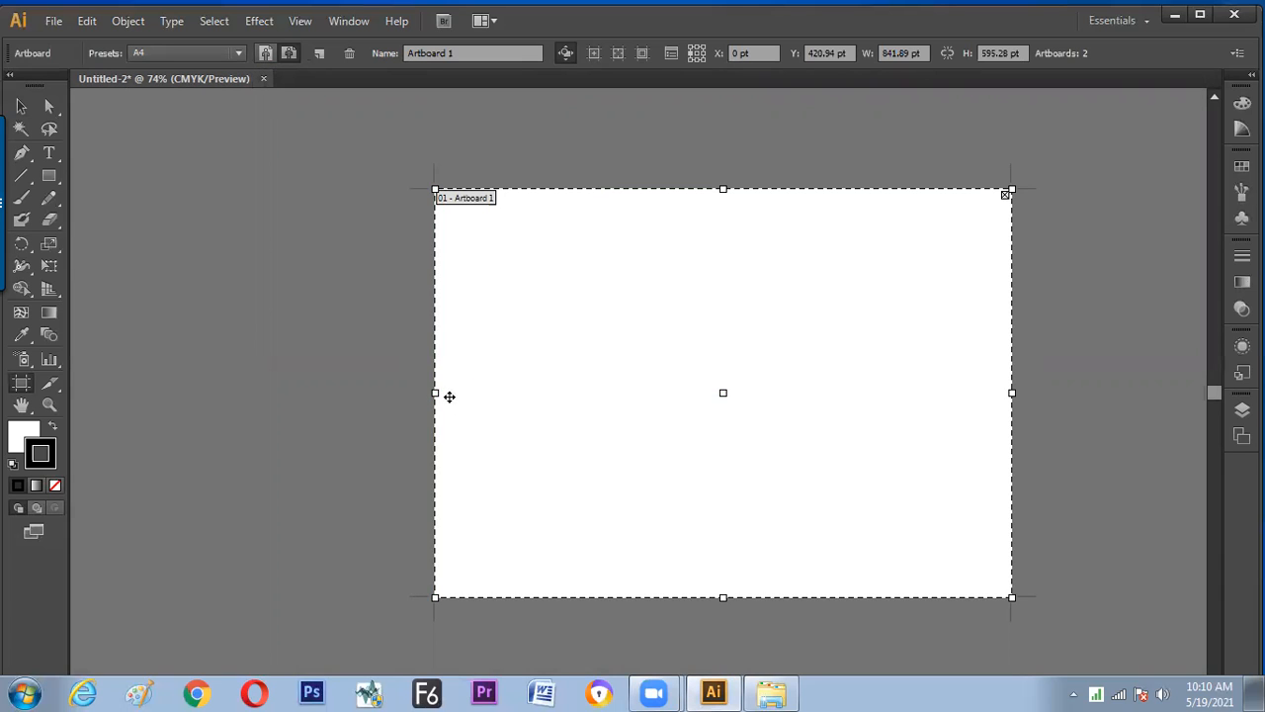
drag(435, 392, 583, 393)
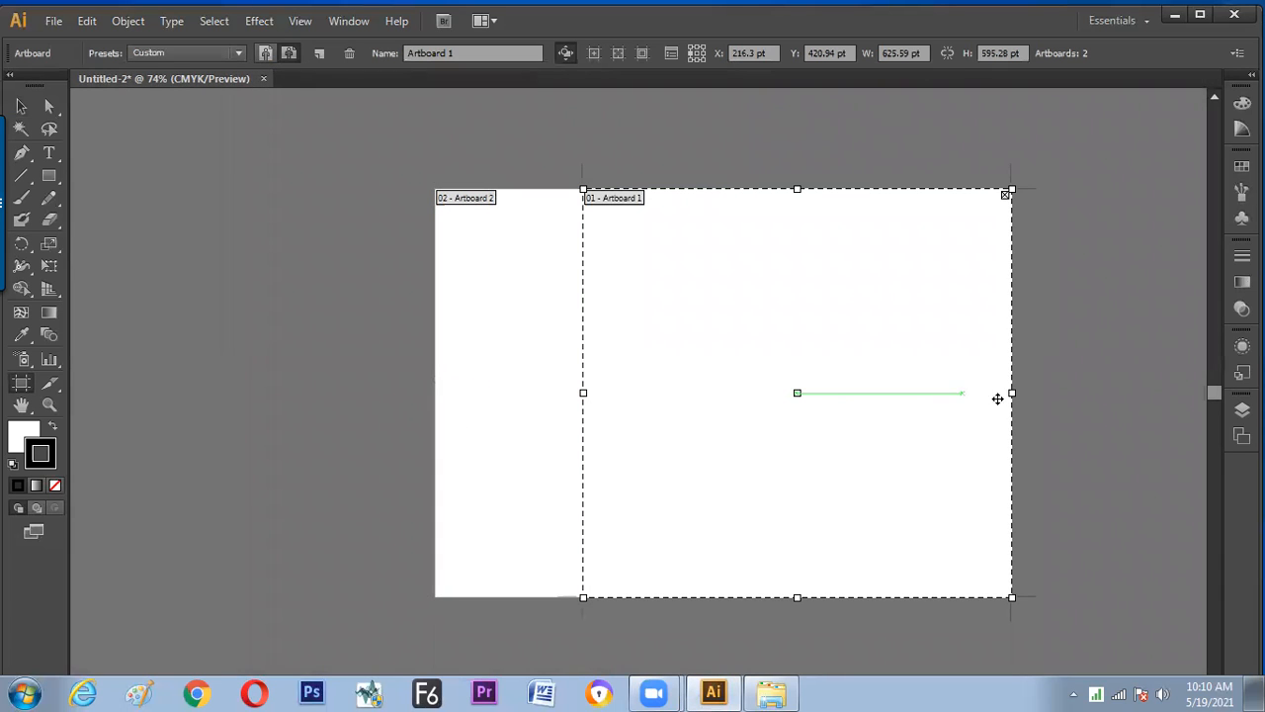
drag(997, 392, 865, 393)
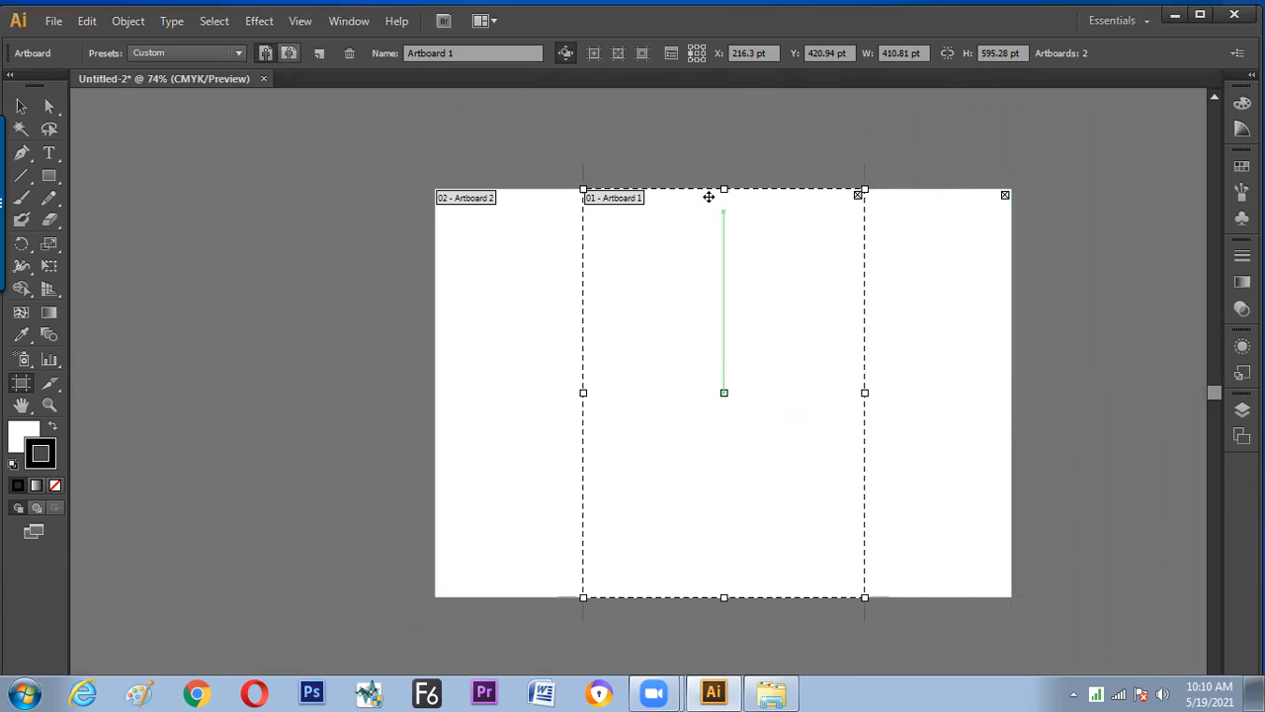
drag(725, 188, 721, 279)
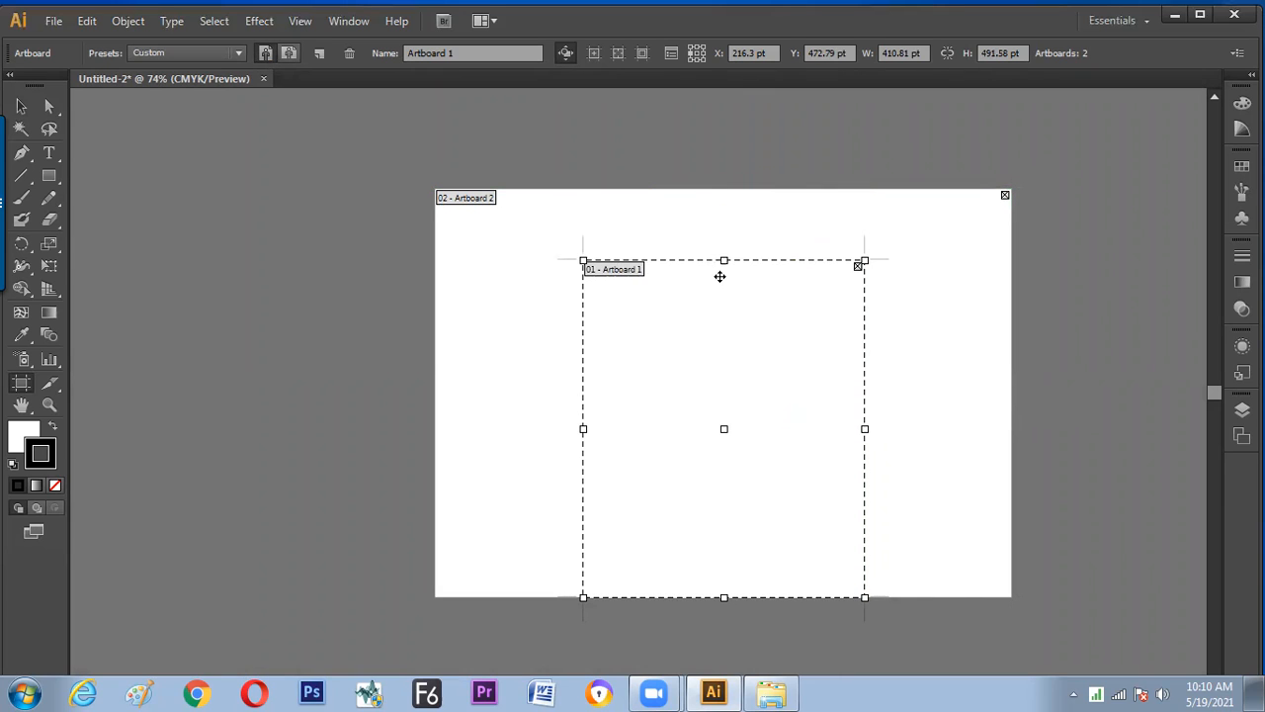
drag(725, 596, 722, 532)
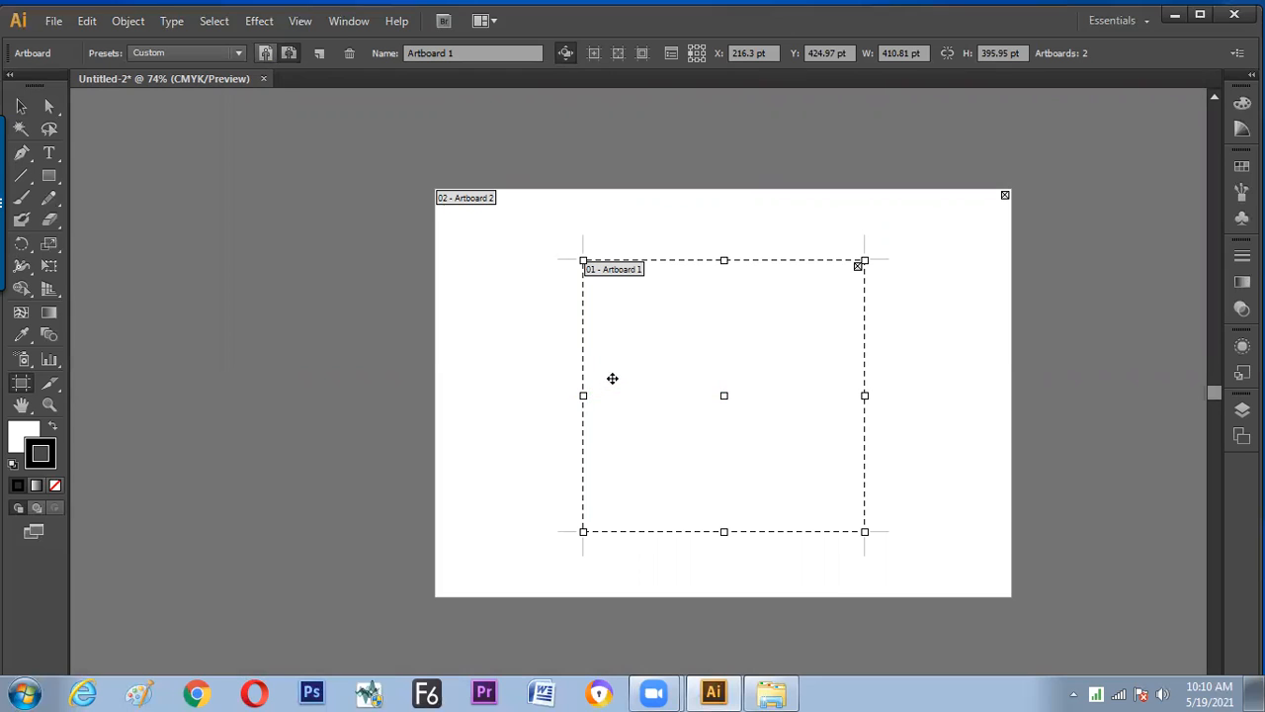
- Resize Artboard 1 to 90 mm wide and 50 mm high and leave artboard editing
double_click(924, 55)
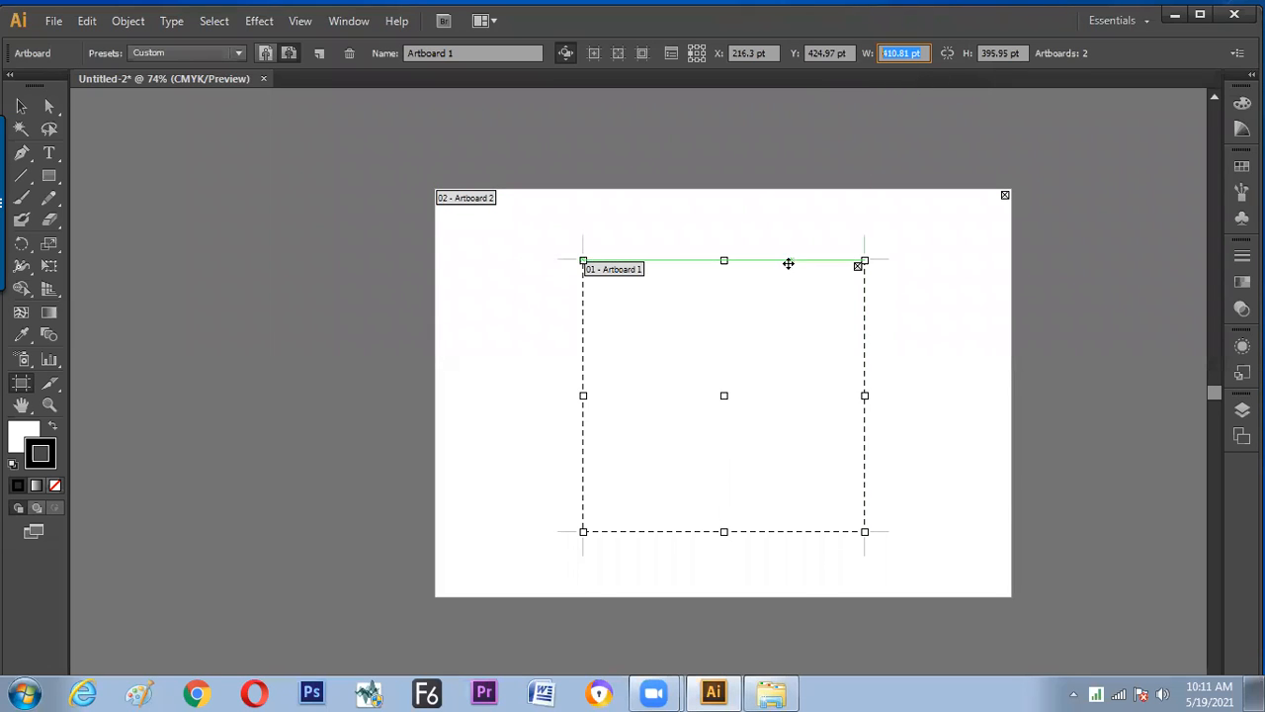
text(9)
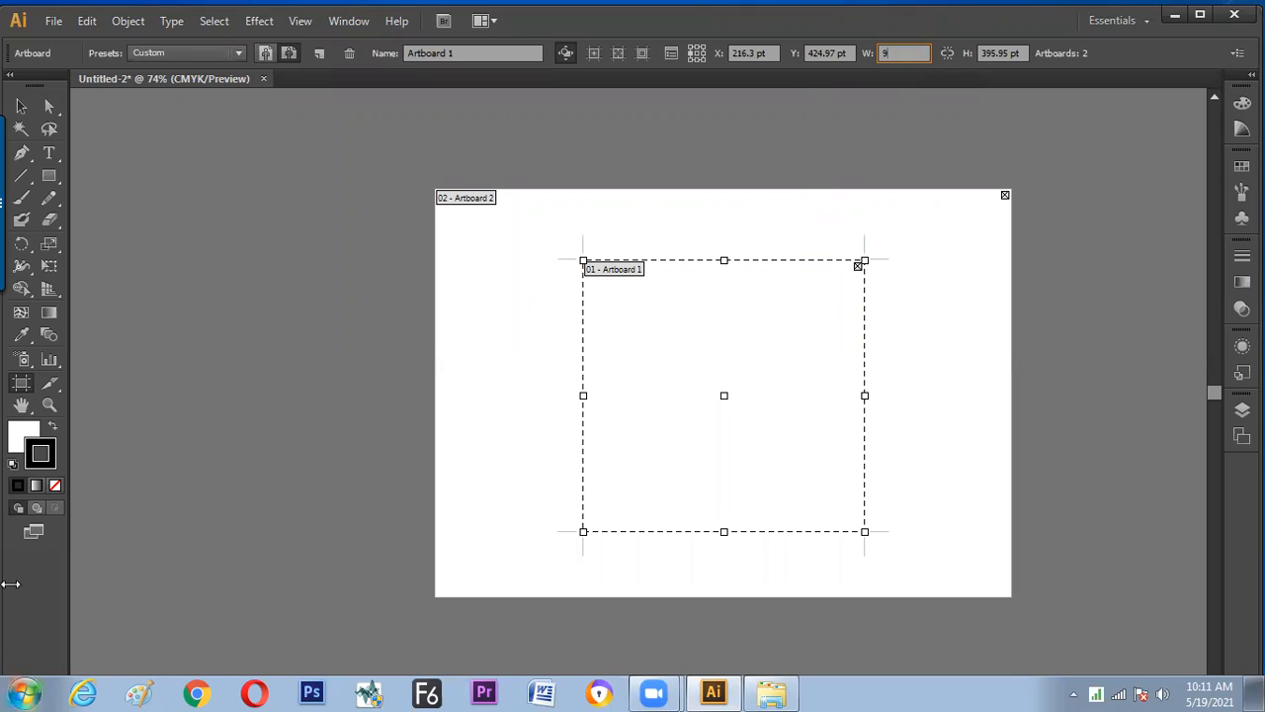
text(0mm)
key(Tab)
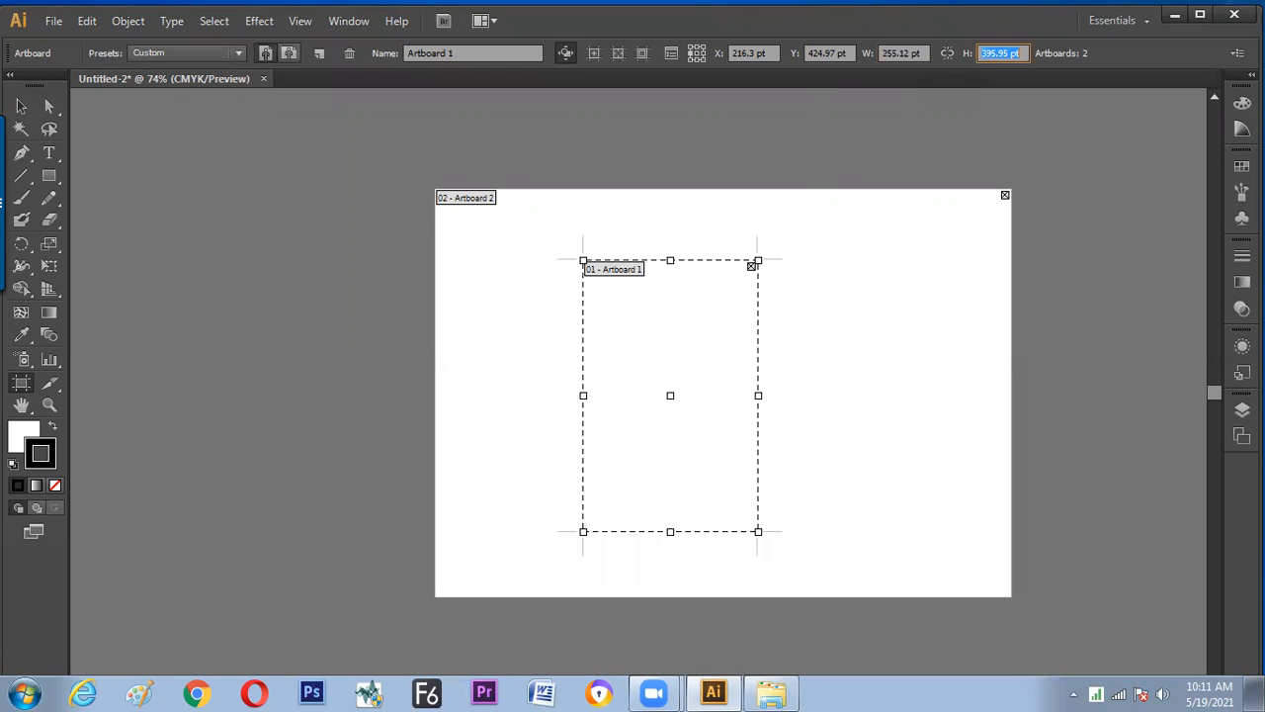
text(50mm)
key(Tab)
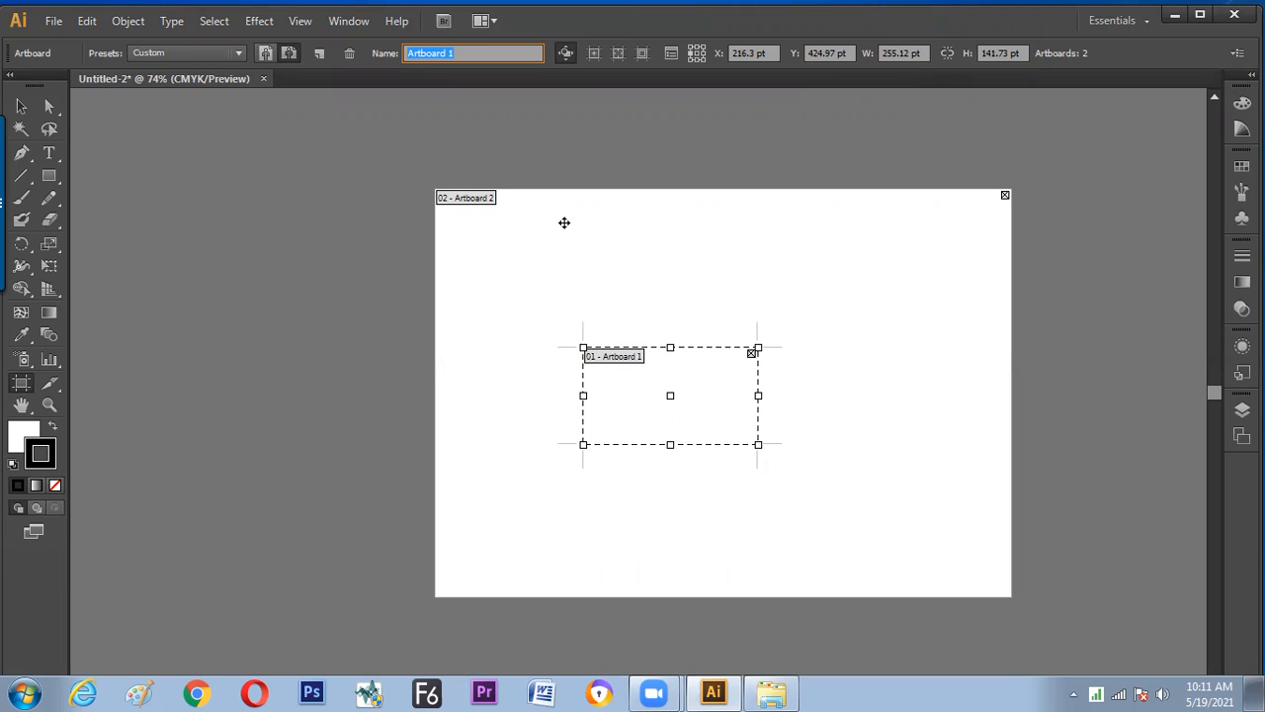
click(23, 109)
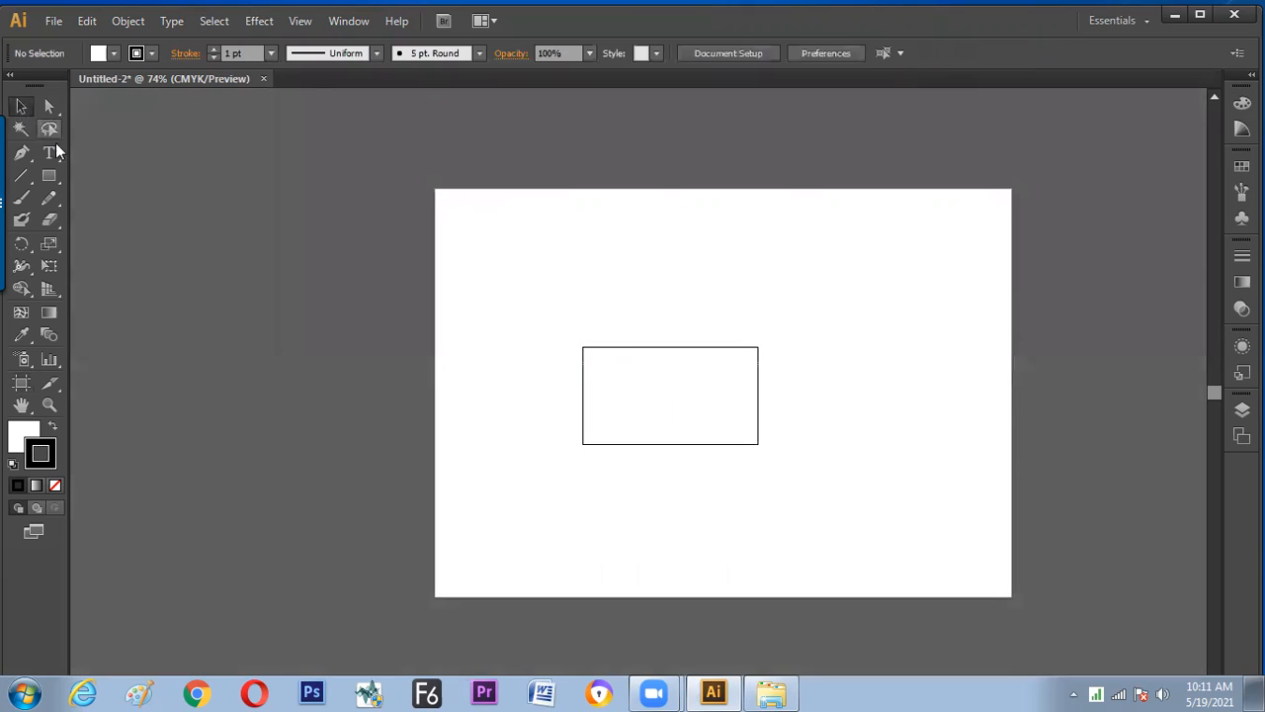
mouse_move(633, 380)
mouse_down()
mouse_move(604, 382)
mouse_move(642, 418)
mouse_move(619, 350)
mouse_move(708, 444)
mouse_move(626, 404)
mouse_up()
drag(494, 373, 621, 379)
click(262, 79)
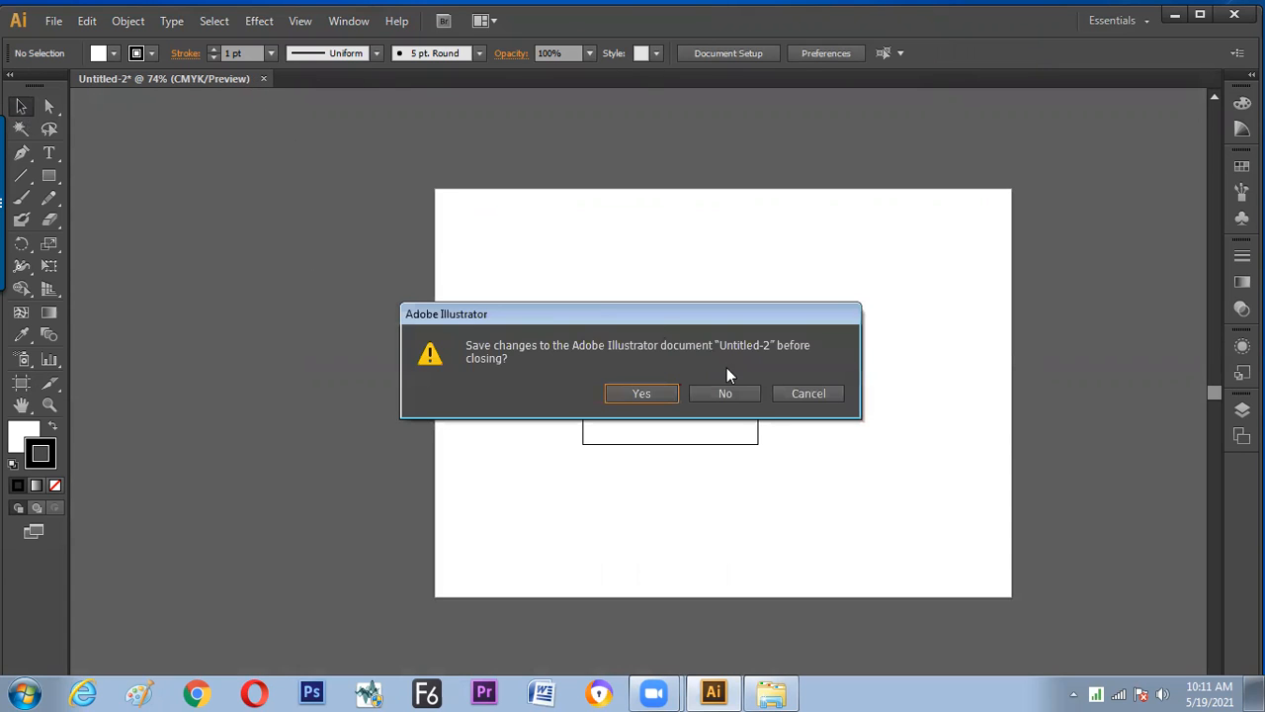
key(Escape)
click(53, 22)
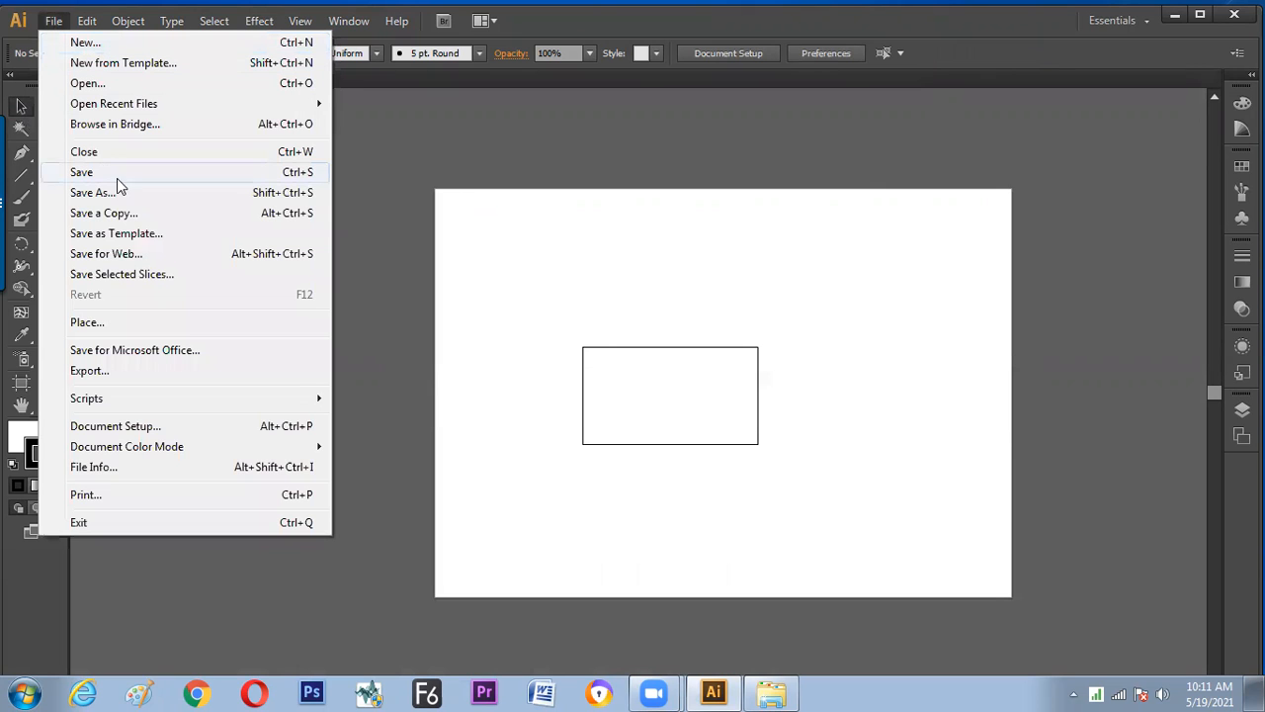
click(183, 156)
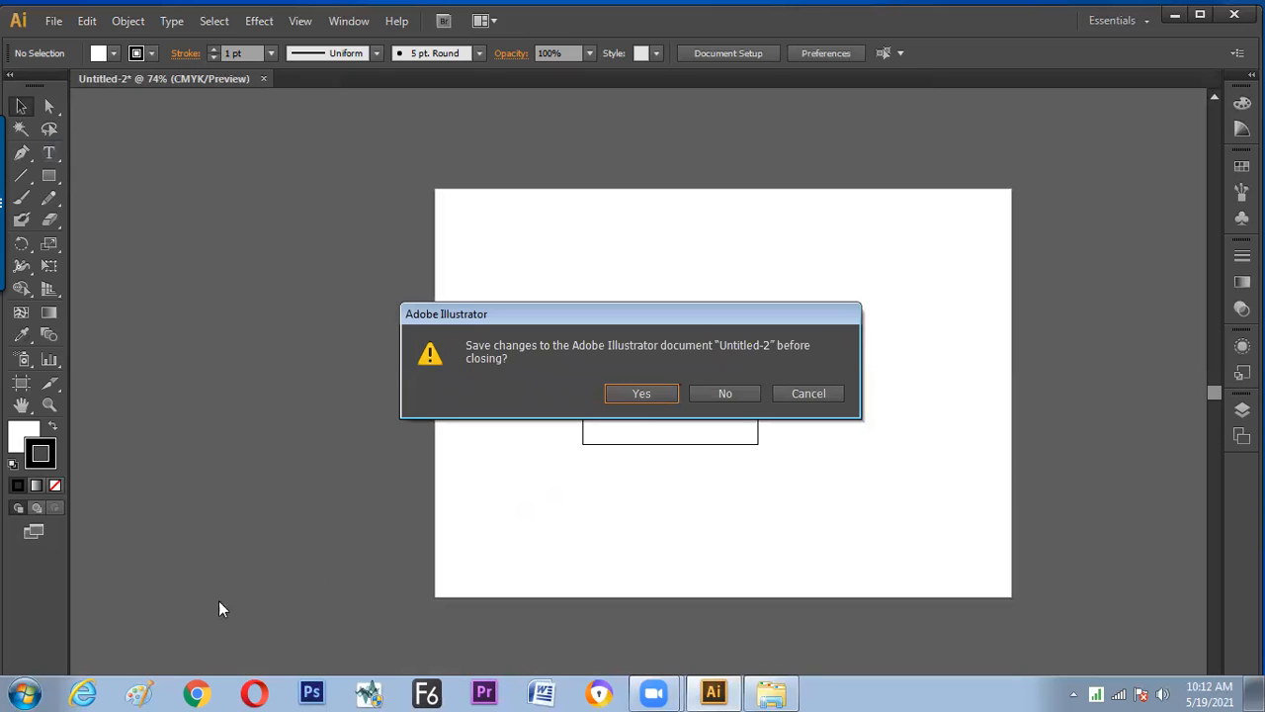
- Switch to Paint and handwrite the shortcut "Ctrl+W" near the top of the canvas
click(138, 692)
mouse_move(492, 260)
mouse_down()
mouse_move(489, 289)
mouse_move(510, 286)
mouse_up()
drag(500, 277, 530, 289)
drag(534, 263, 536, 286)
mouse_move(546, 277)
mouse_down()
mouse_move(565, 276)
mouse_move(558, 288)
mouse_up()
mouse_move(578, 265)
mouse_down()
mouse_move(597, 285)
mouse_move(611, 263)
mouse_up()
- Handwrite the note "Alt+Ctrl+P = Document Setup" on a line above the Ctrl+W shortcut
drag(443, 237, 471, 224)
mouse_move(473, 205)
mouse_down()
mouse_move(475, 233)
mouse_move(488, 234)
mouse_up()
drag(478, 222, 514, 219)
mouse_move(507, 209)
mouse_down()
mouse_move(508, 231)
mouse_move(534, 228)
mouse_up()
mouse_move(541, 205)
mouse_down()
mouse_move(541, 227)
mouse_move(552, 214)
mouse_up()
mouse_move(556, 227)
mouse_down()
mouse_move(566, 212)
mouse_move(573, 227)
mouse_up()
mouse_move(581, 220)
mouse_down()
mouse_move(599, 217)
mouse_move(591, 231)
mouse_up()
drag(615, 206, 616, 218)
drag(645, 211, 698, 223)
mouse_move(720, 217)
mouse_down()
mouse_move(732, 204)
mouse_move(743, 215)
mouse_up()
mouse_move(757, 207)
mouse_down()
mouse_move(755, 220)
mouse_move(779, 217)
mouse_up()
drag(781, 219, 820, 212)
mouse_move(824, 200)
mouse_down()
mouse_move(824, 222)
mouse_move(834, 205)
mouse_move(888, 212)
mouse_up()
mouse_move(899, 186)
mouse_down()
mouse_move(901, 212)
mouse_move(913, 197)
mouse_up()
drag(923, 196, 959, 196)
click(816, 240)
- Complete the Ctrl+W note with "= Close" and draw a small arrow in front of both shortcut lines
drag(655, 260, 671, 268)
mouse_move(714, 254)
mouse_down()
mouse_move(716, 271)
mouse_move(729, 268)
mouse_up()
drag(739, 258, 749, 269)
drag(763, 265, 801, 260)
drag(356, 225, 384, 226)
drag(385, 284, 404, 285)
drag(385, 215, 385, 230)
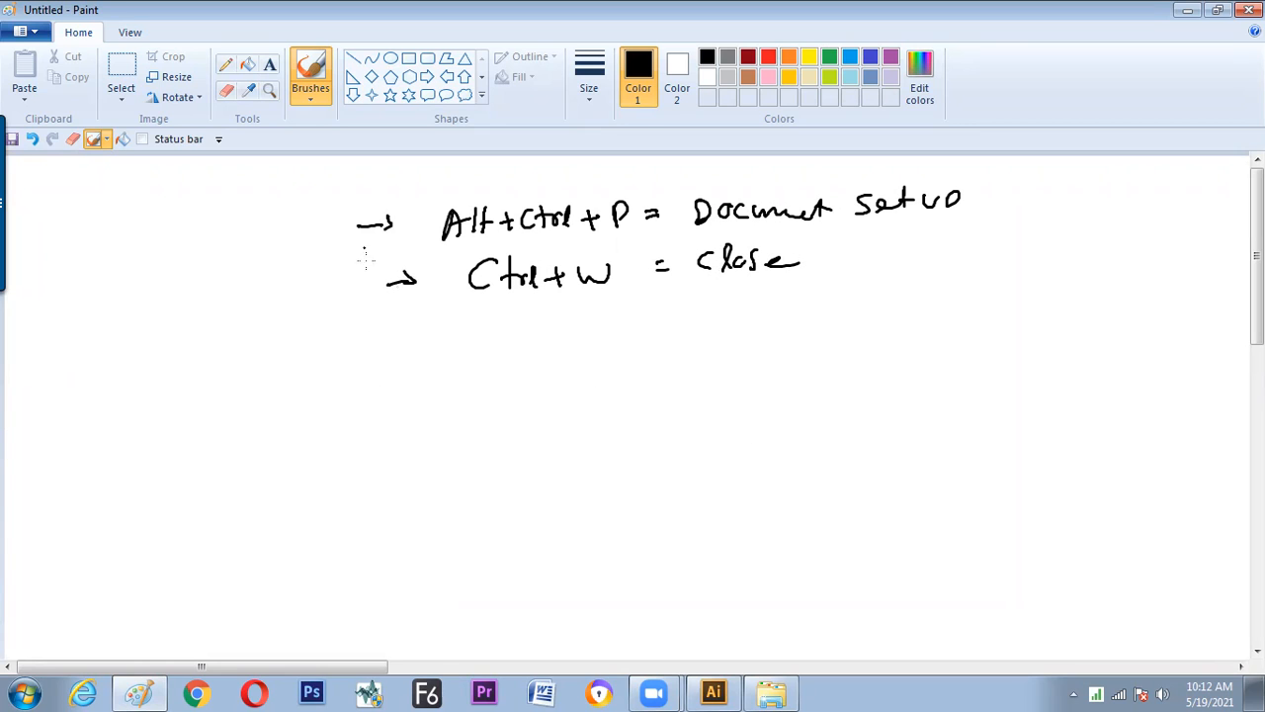
- Switch back to Illustrator, back out of saving Untitled-2 and close it without saving
key(alt+Tab)
key(ctrl+w)
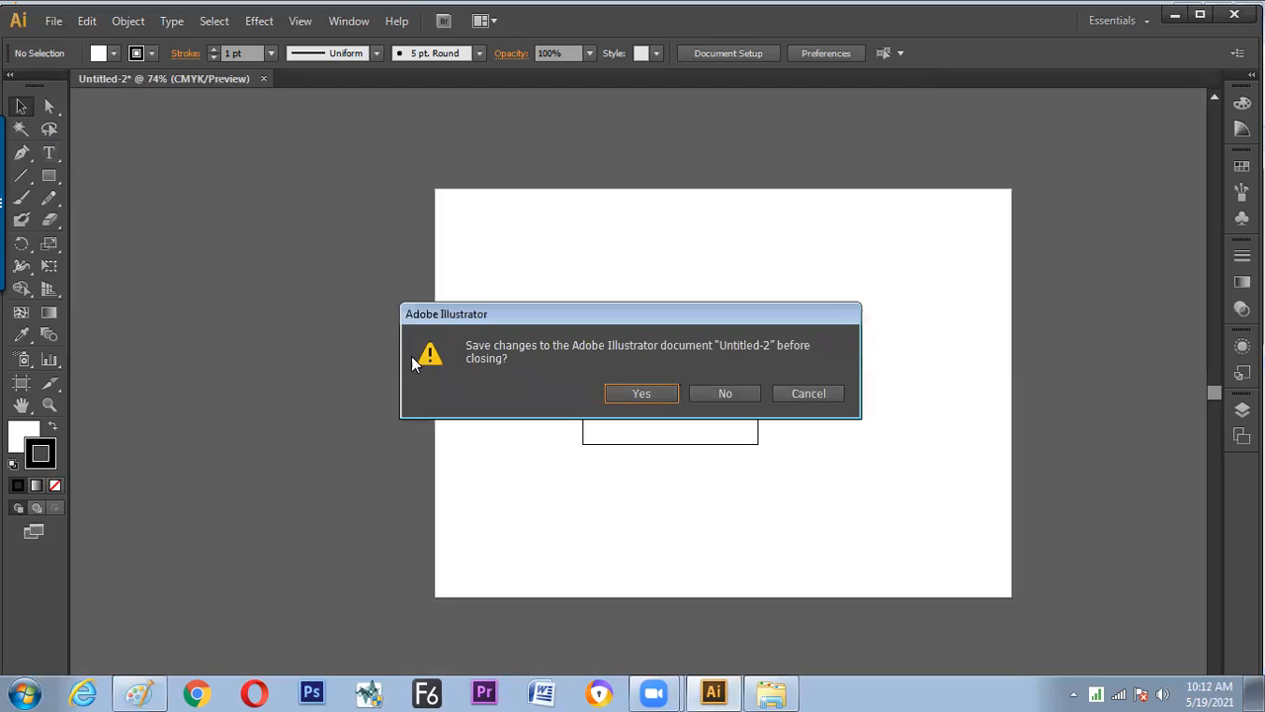
click(659, 395)
click(1016, 557)
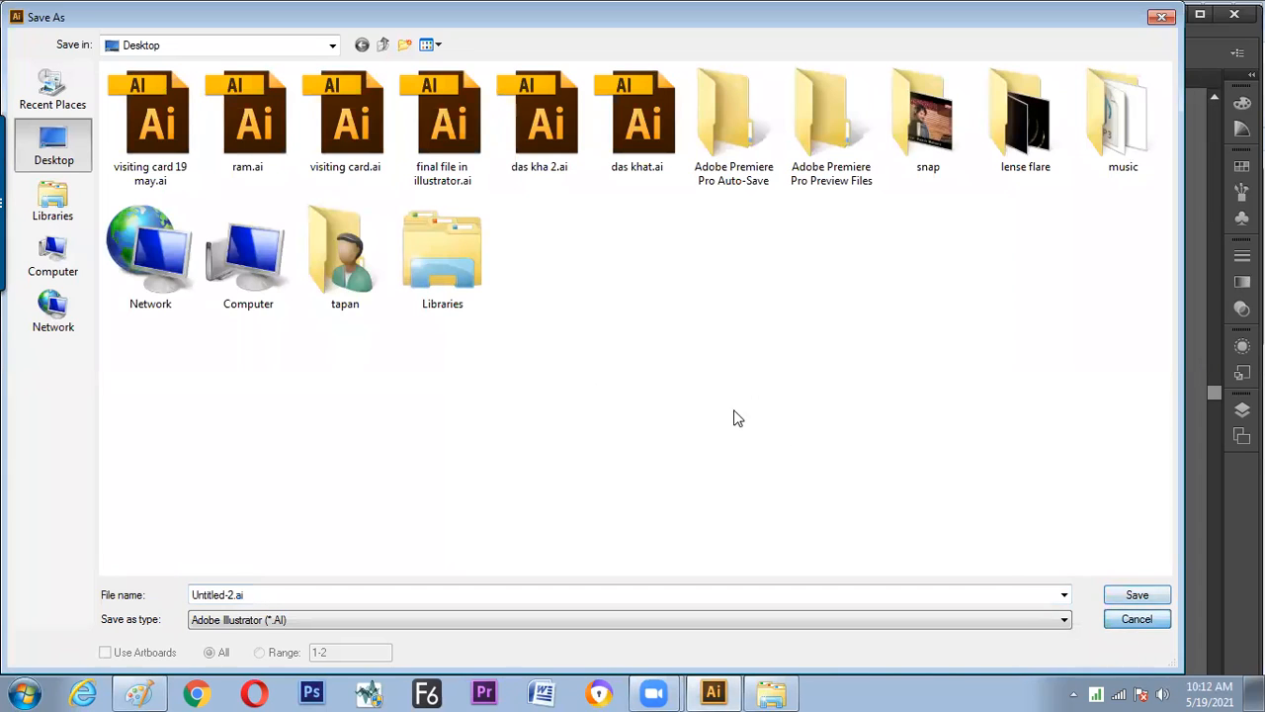
click(1129, 619)
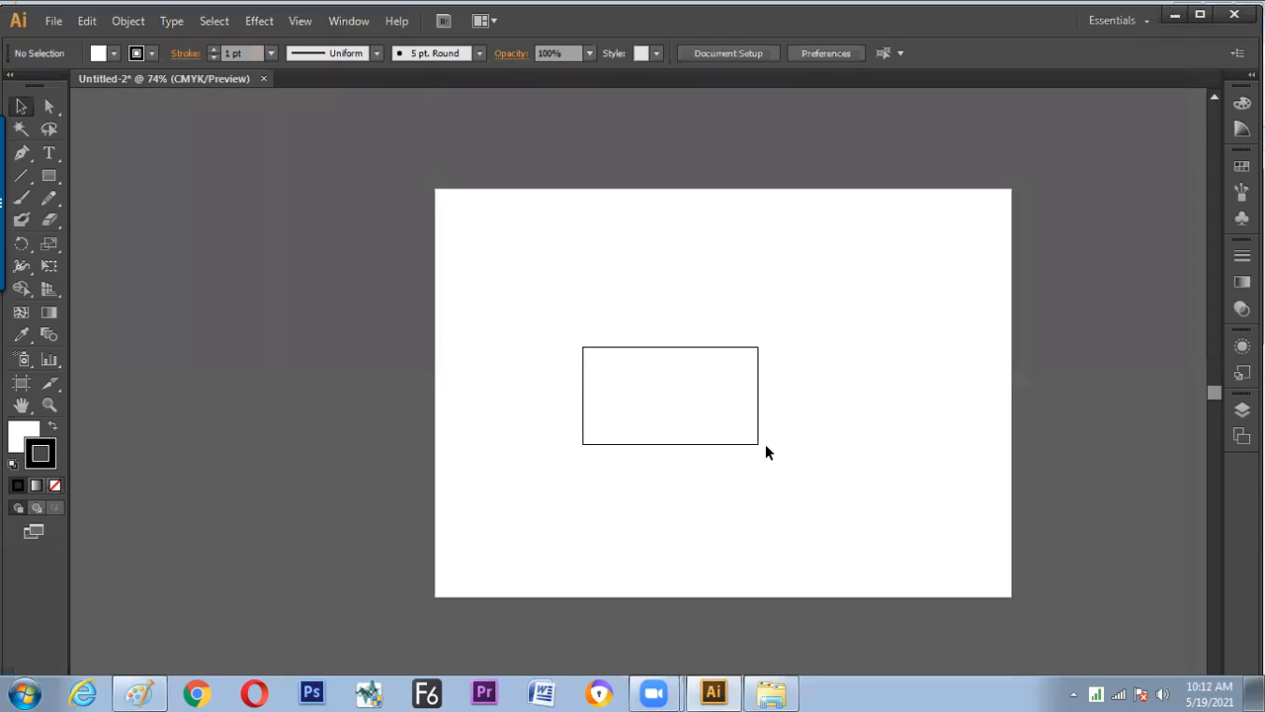
key(ctrl+w)
click(721, 393)
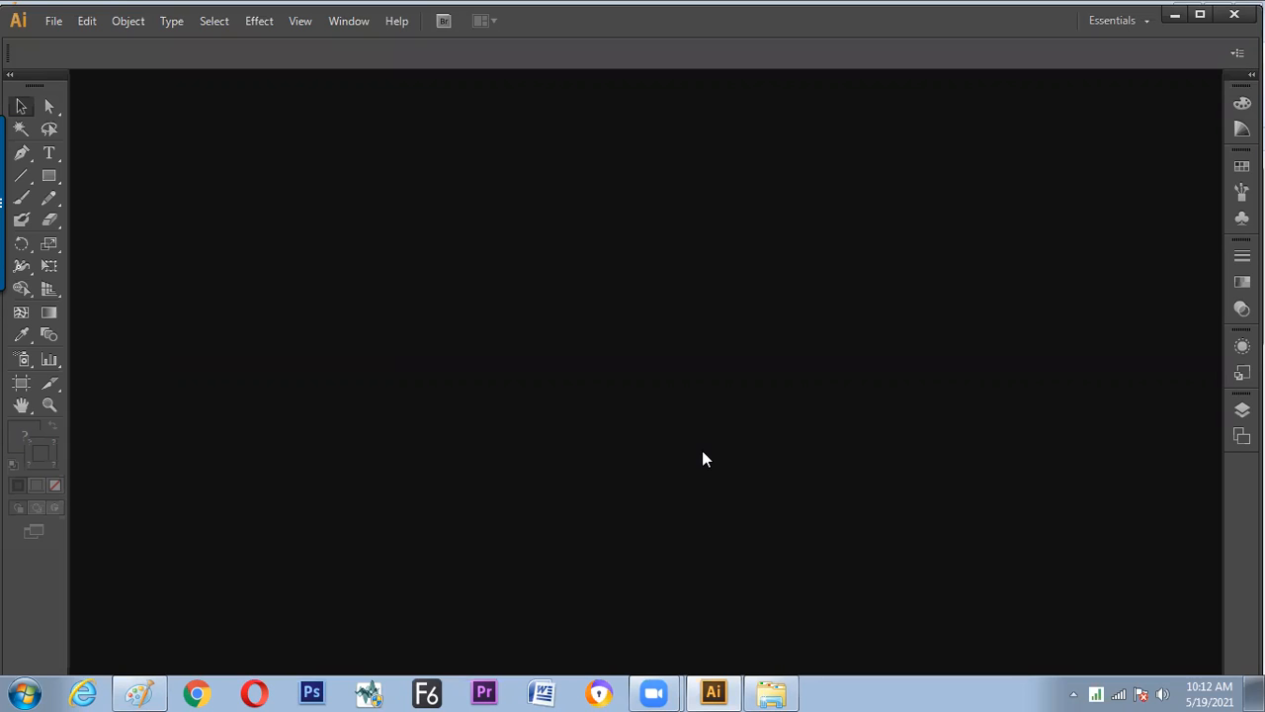
- Create a new A4 landscape document with one artboard in CMYK colour mode
key(ctrl+n)
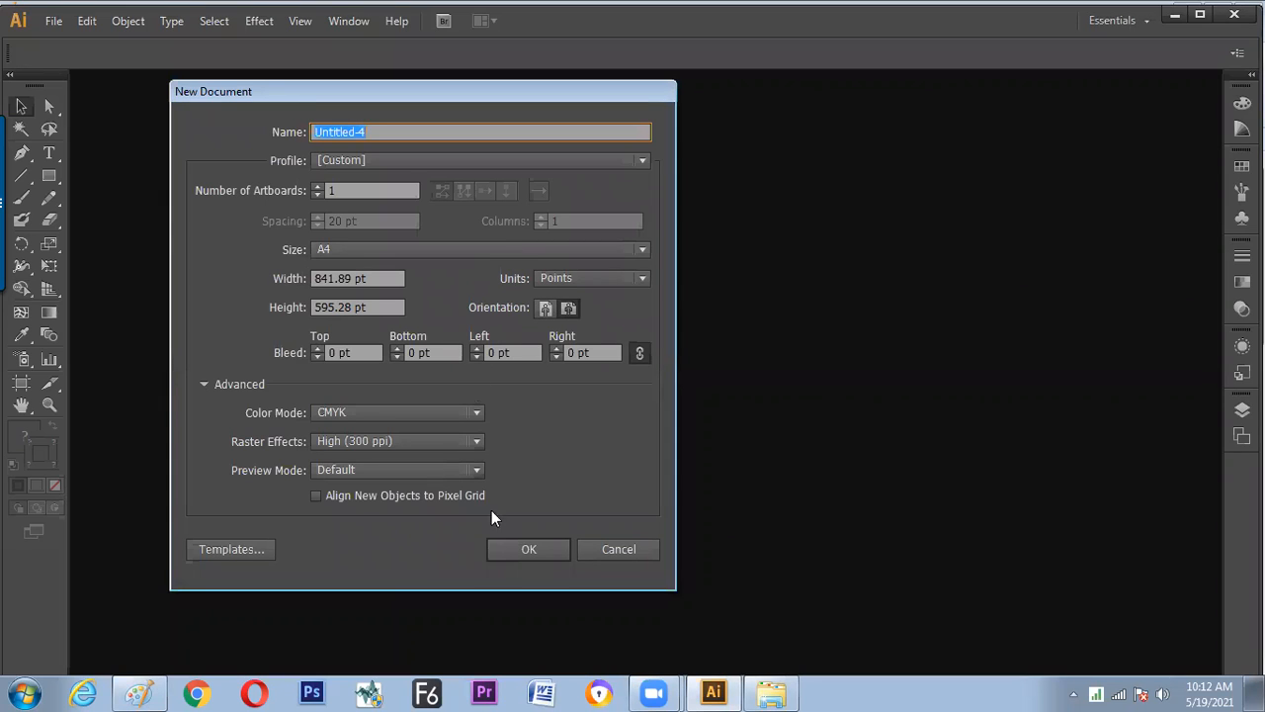
click(513, 549)
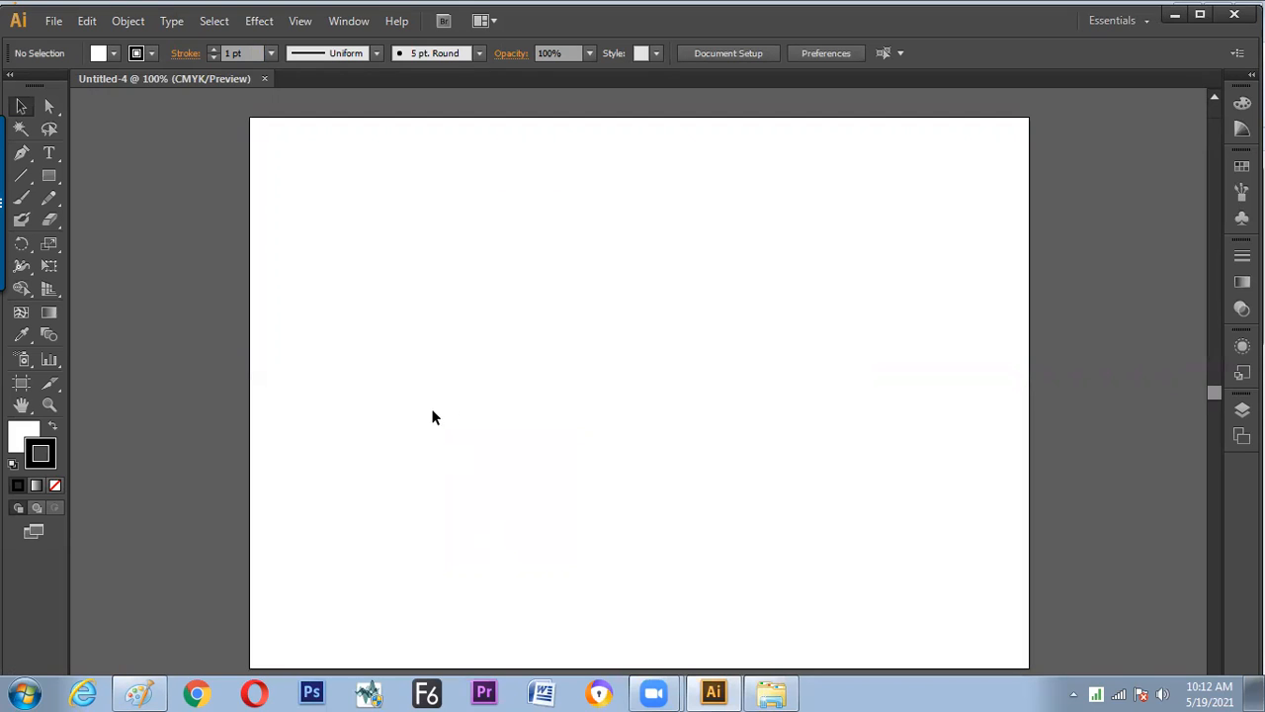
- Draw four separate line segments down the artboard's left part, alternating slightly slanted and horizontal ones
key(backslash)
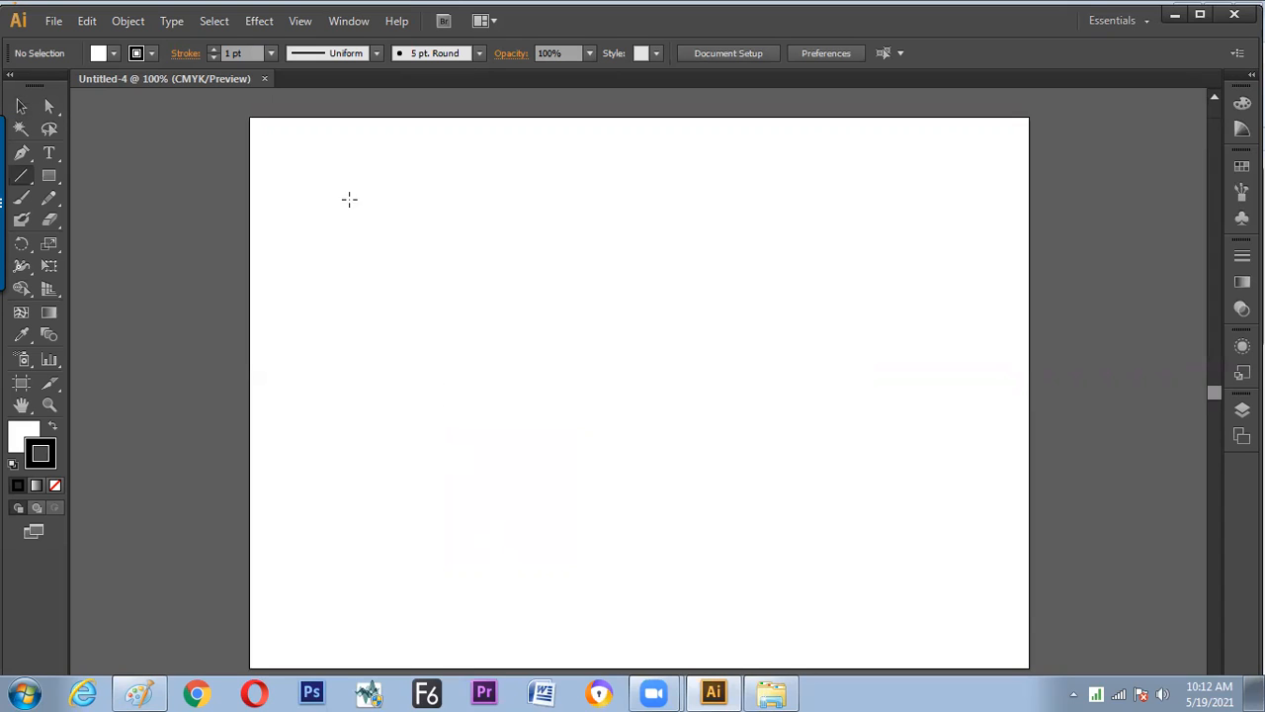
drag(385, 202, 473, 225)
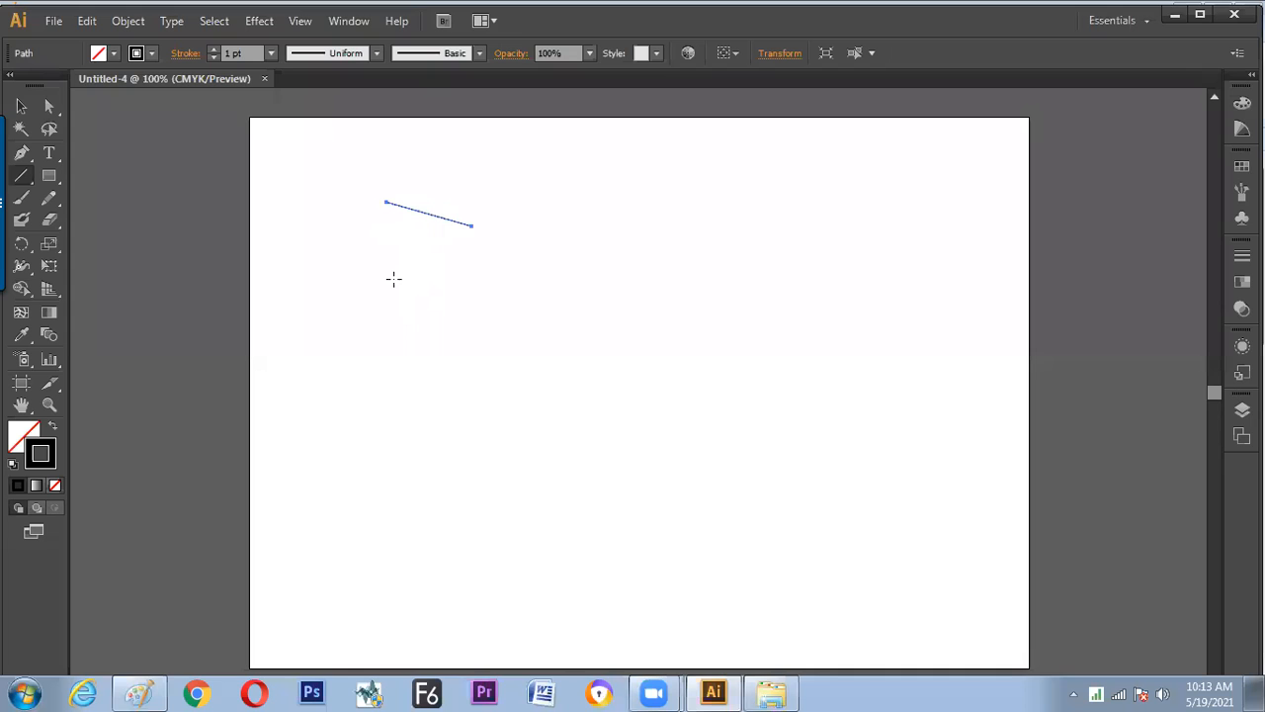
drag(390, 271, 460, 272)
drag(393, 315, 454, 334)
drag(408, 392, 453, 393)
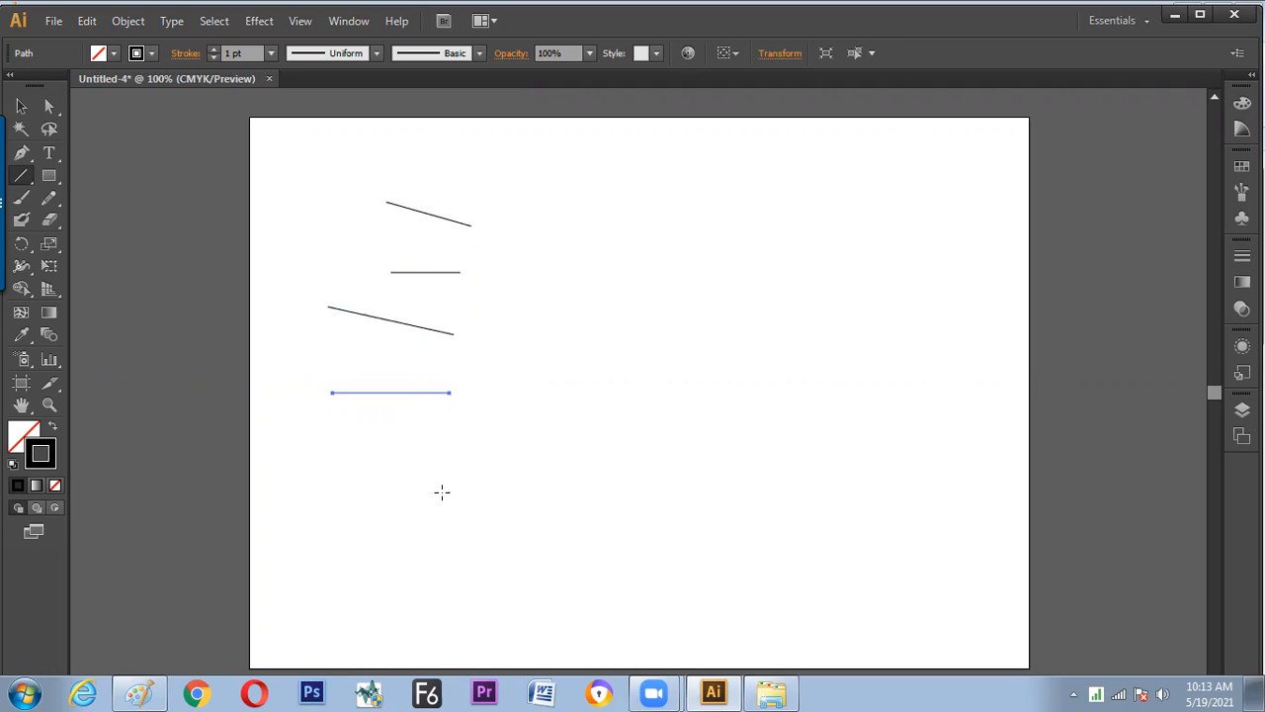
- Draw a fan of many lines about 94 pt long radiating from one point below the four lines, and deselect it
mouse_move(414, 521)
mouse_down()
mouse_move(493, 466)
mouse_move(447, 423)
mouse_move(396, 423)
mouse_move(358, 444)
mouse_move(330, 493)
mouse_up()
key(asciitilde)
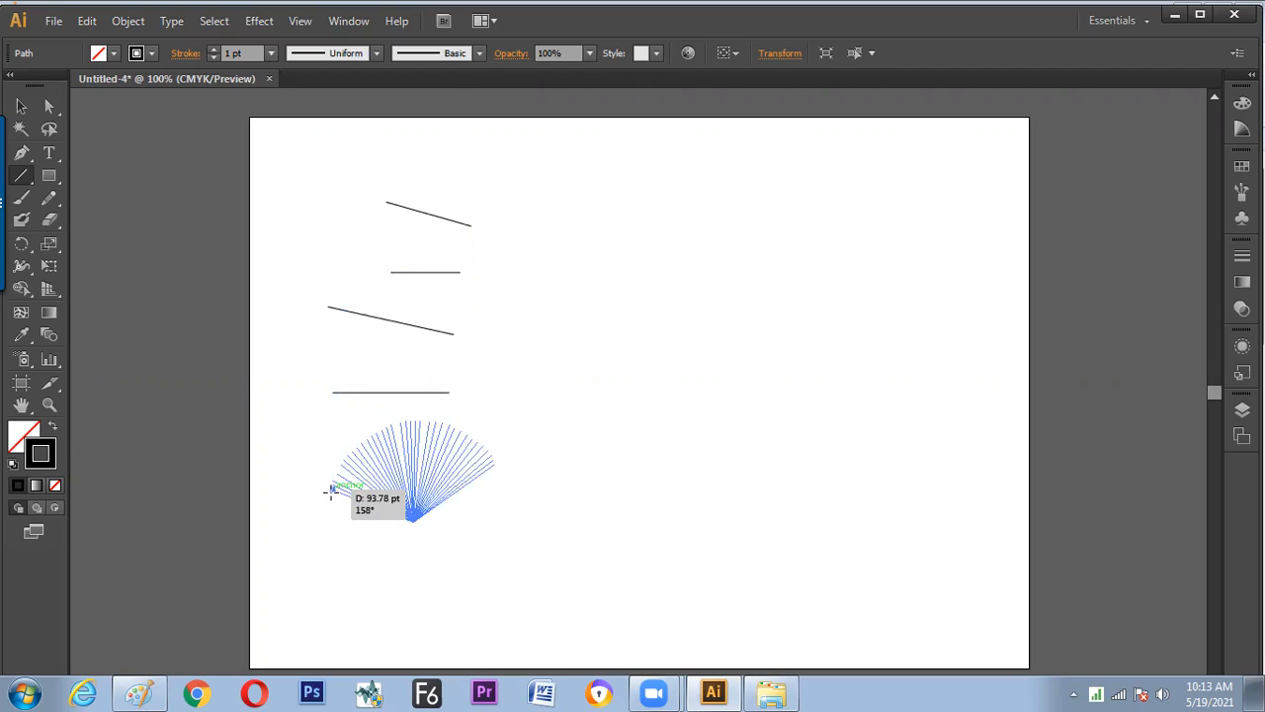
drag(331, 491, 331, 492)
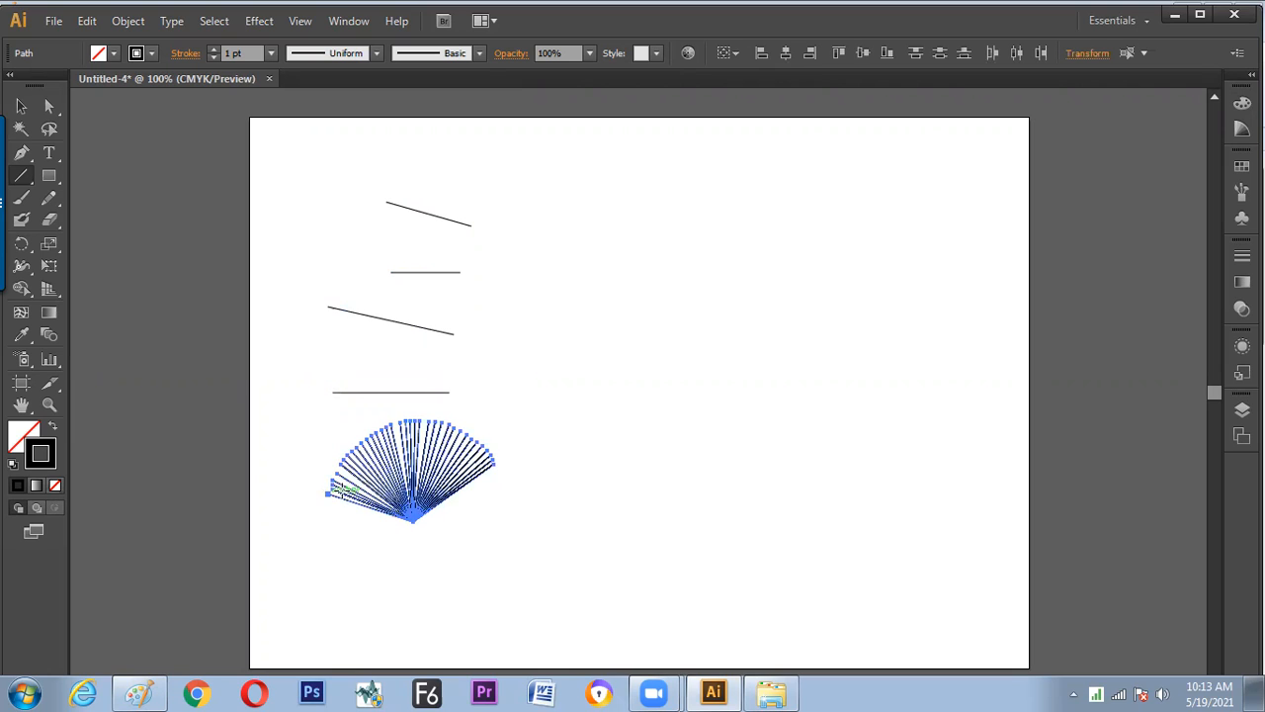
ctrl+click(561, 399)
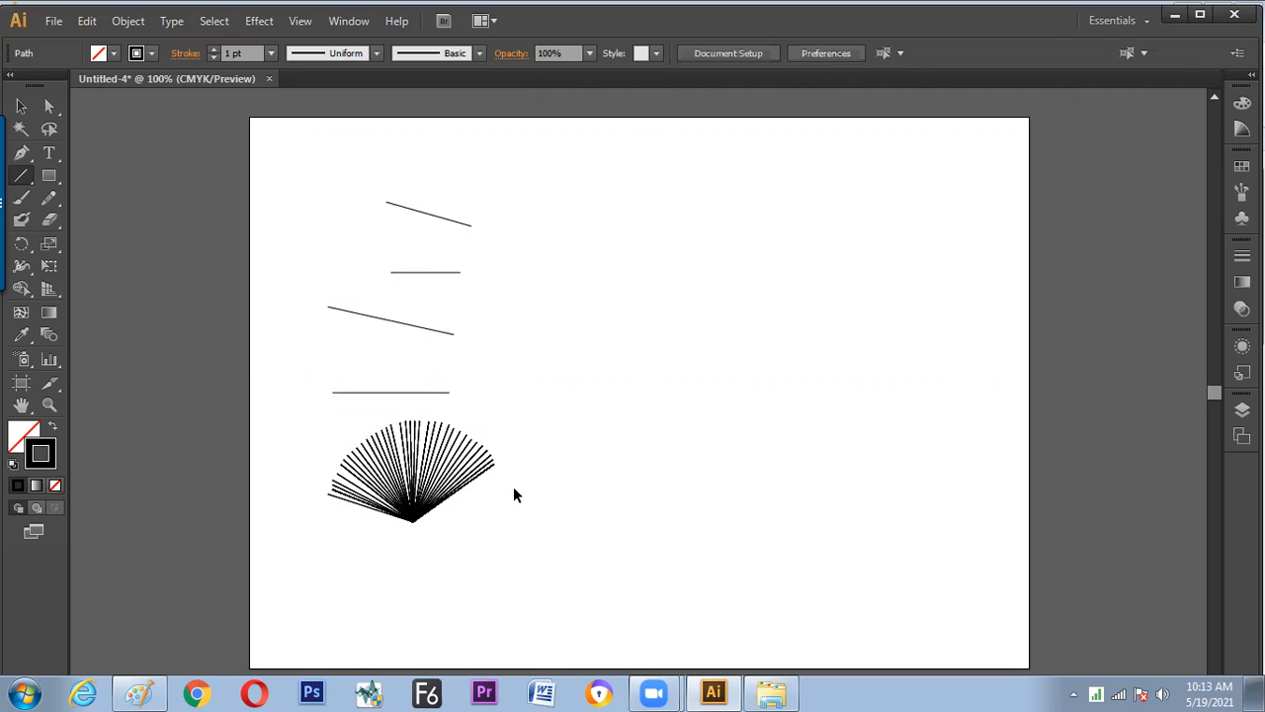
key(v)
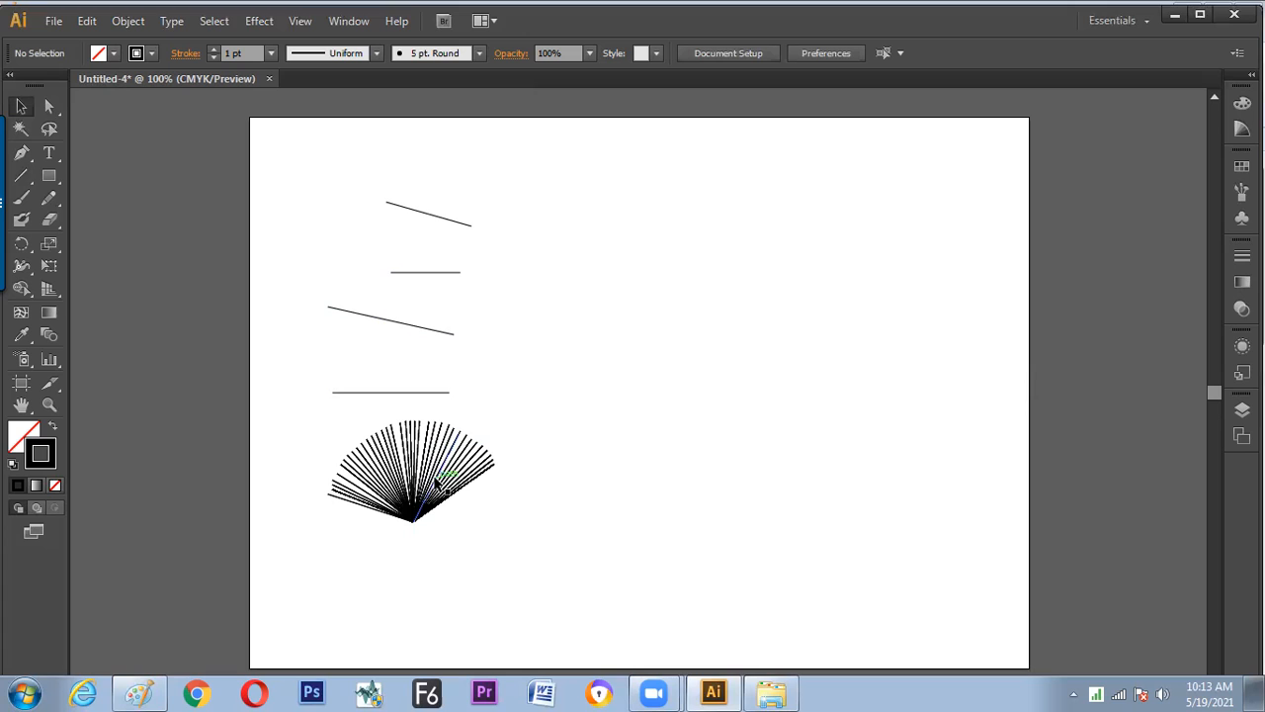
drag(439, 544, 279, 210)
mouse_move(427, 524)
mouse_down()
mouse_move(432, 540)
mouse_move(426, 525)
mouse_up()
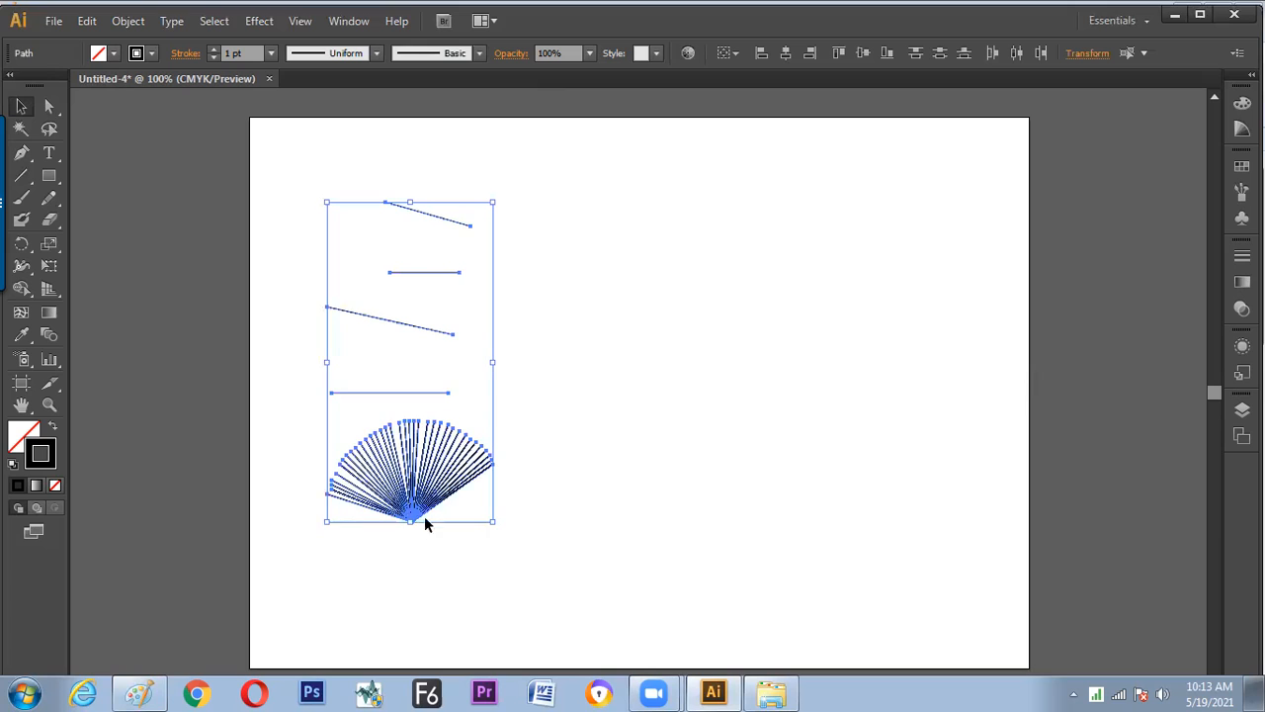
click(533, 474)
- Draw a double-sided fan of lines mirrored through its centre point in the artboard's upper right area, and deselect it
click(22, 175)
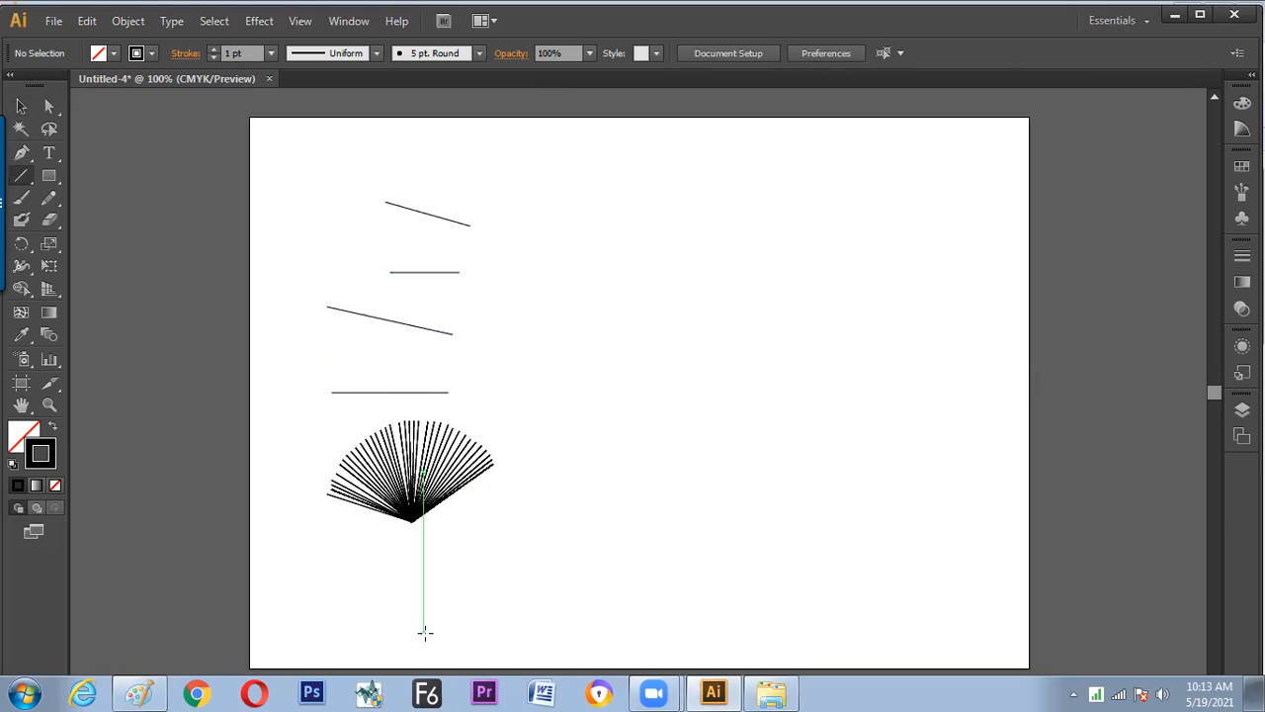
mouse_move(722, 226)
mouse_down()
mouse_move(760, 220)
mouse_move(757, 209)
mouse_move(695, 166)
mouse_up()
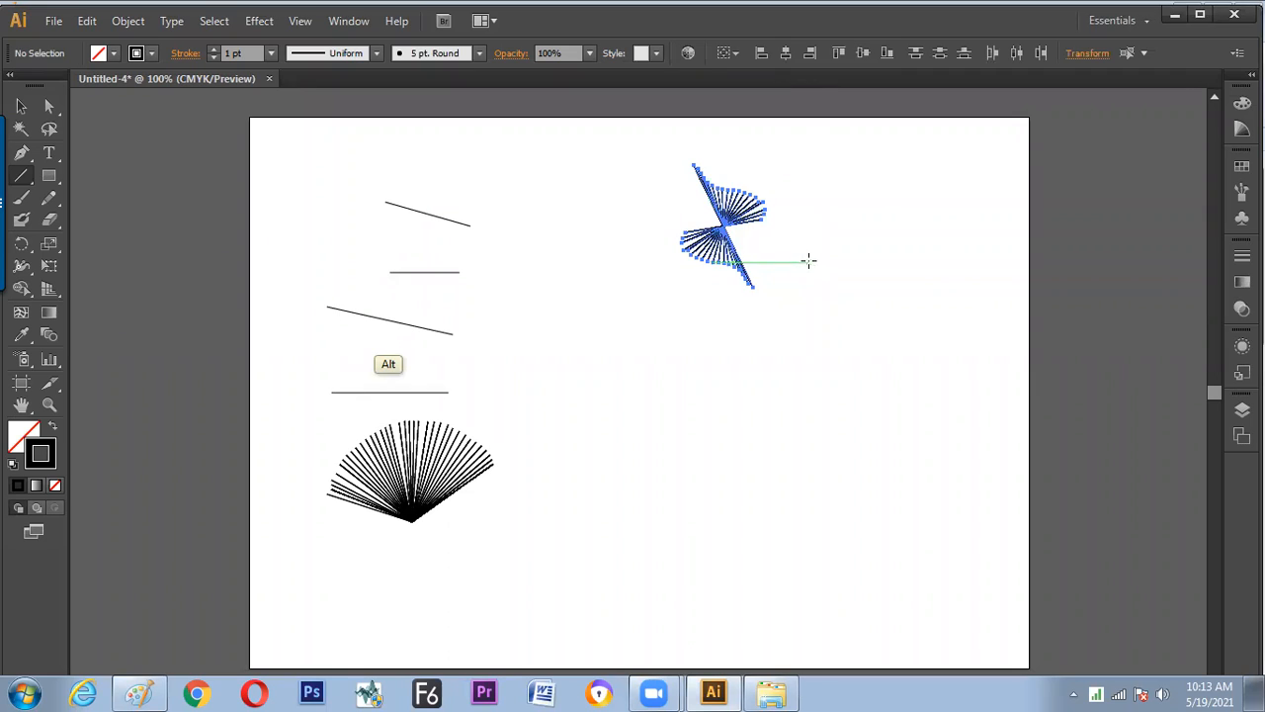
key(v)
click(624, 305)
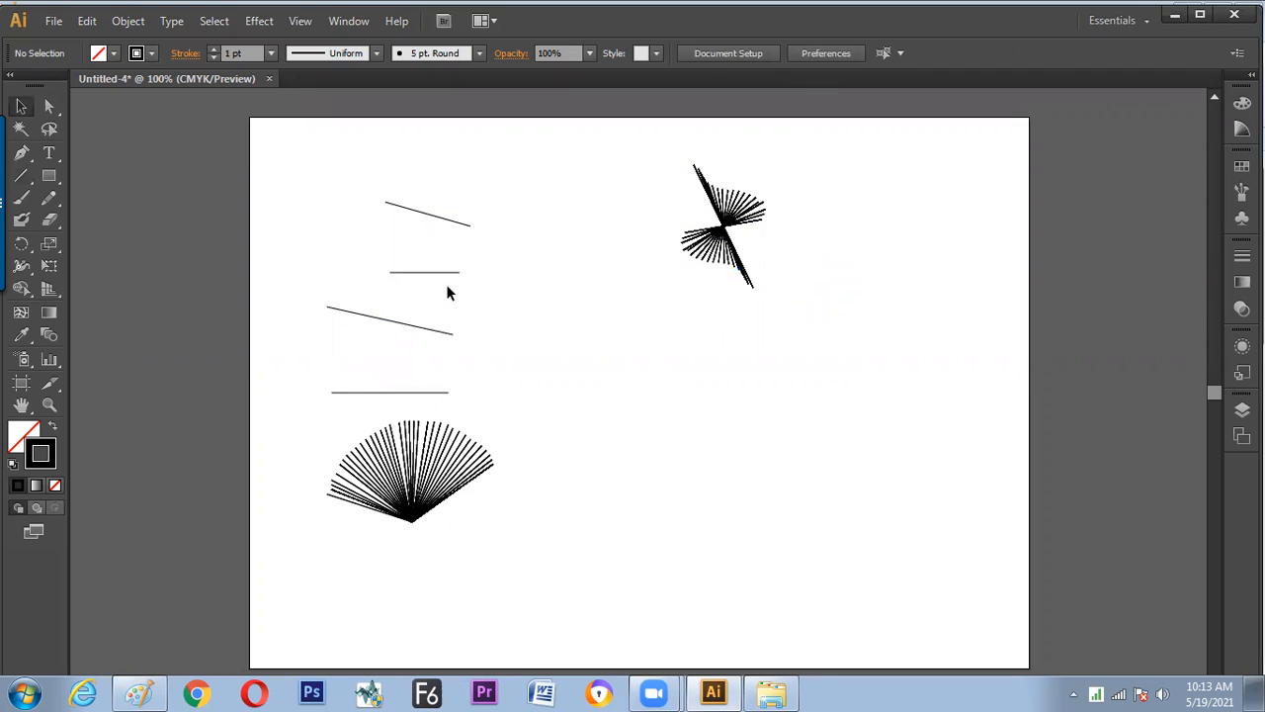
- Select the whole double-sided fan and move it a short distance horizontally towards the four lines
click(414, 334)
click(452, 446)
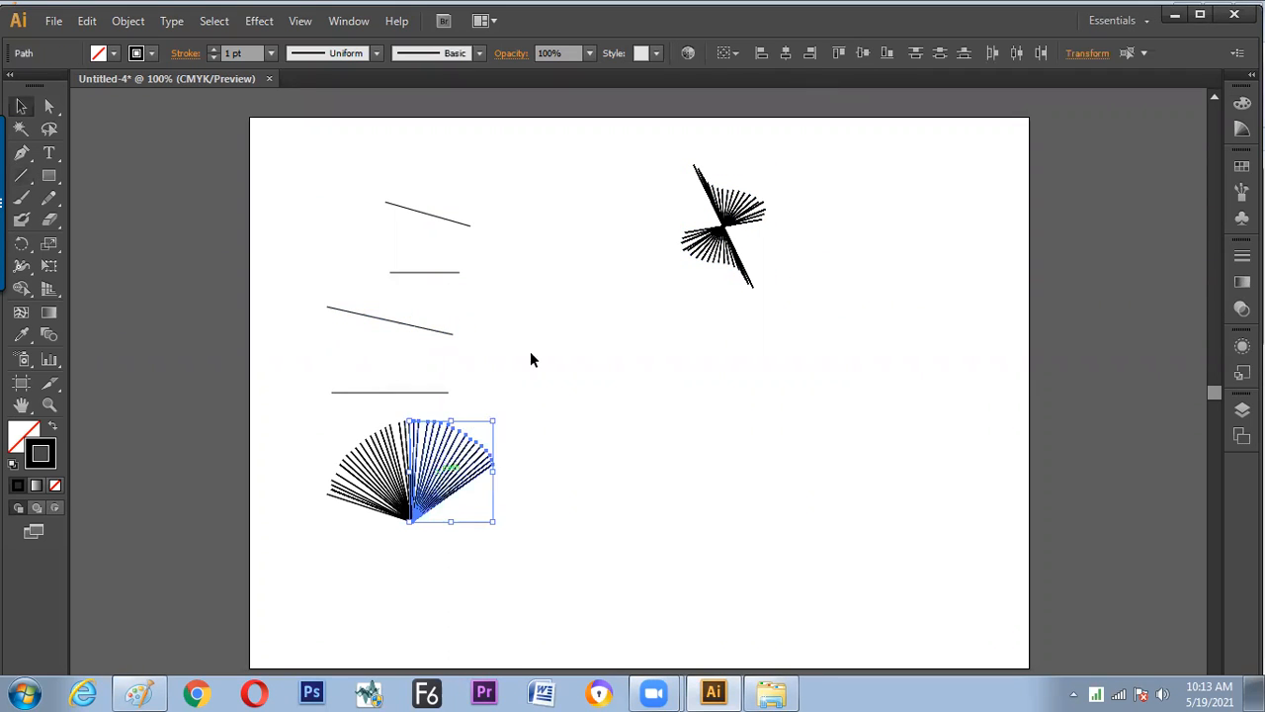
drag(677, 213, 717, 301)
drag(728, 255, 663, 255)
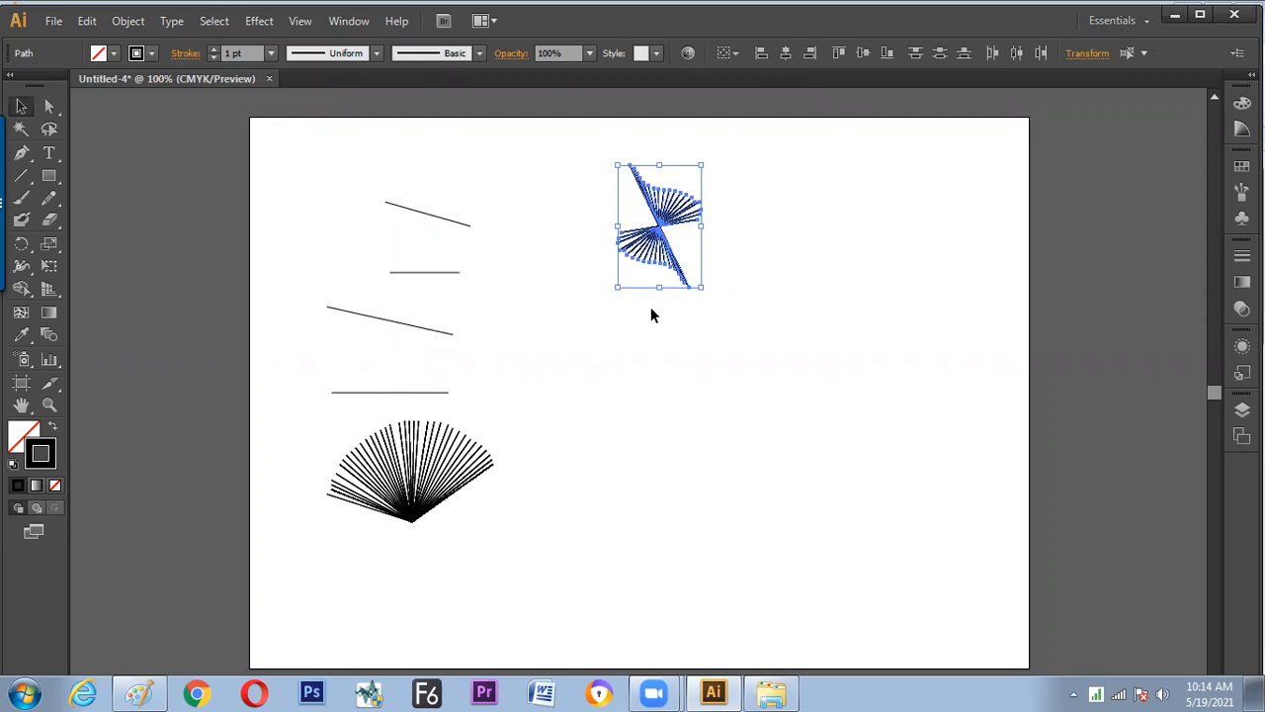
drag(504, 202, 334, 406)
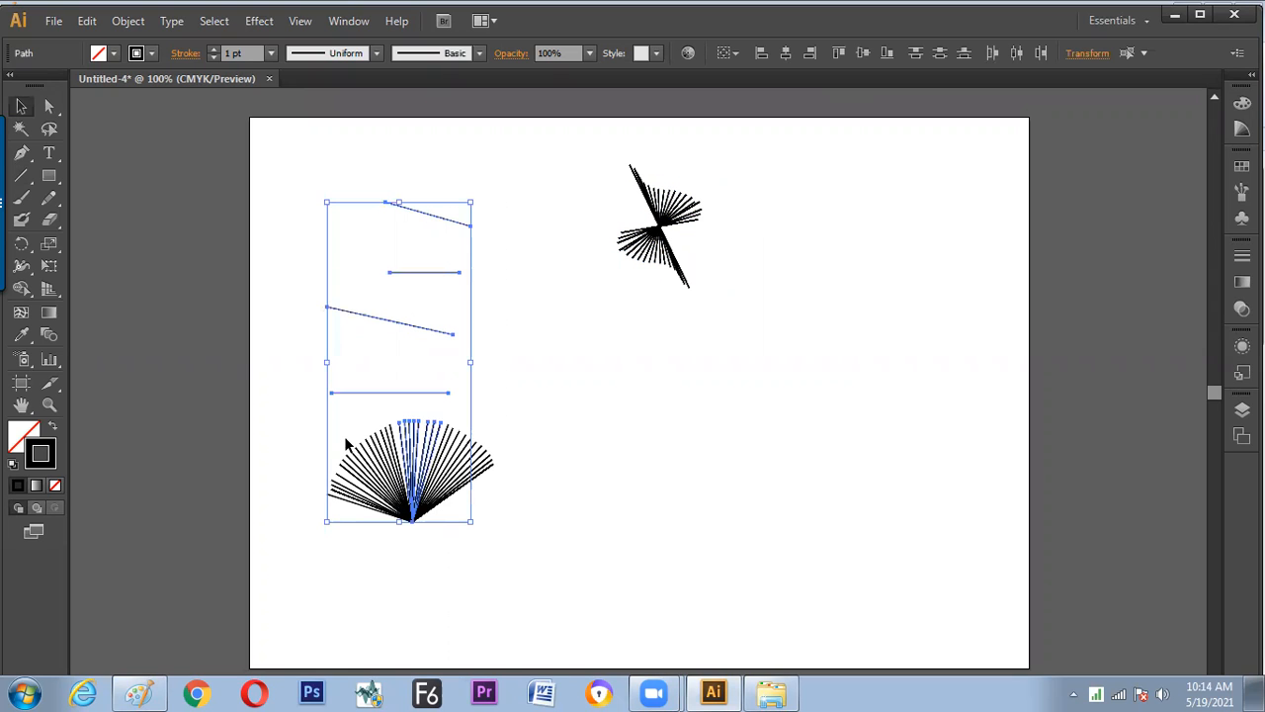
click(524, 292)
drag(455, 244, 341, 408)
key(ctrl+h)
click(500, 326)
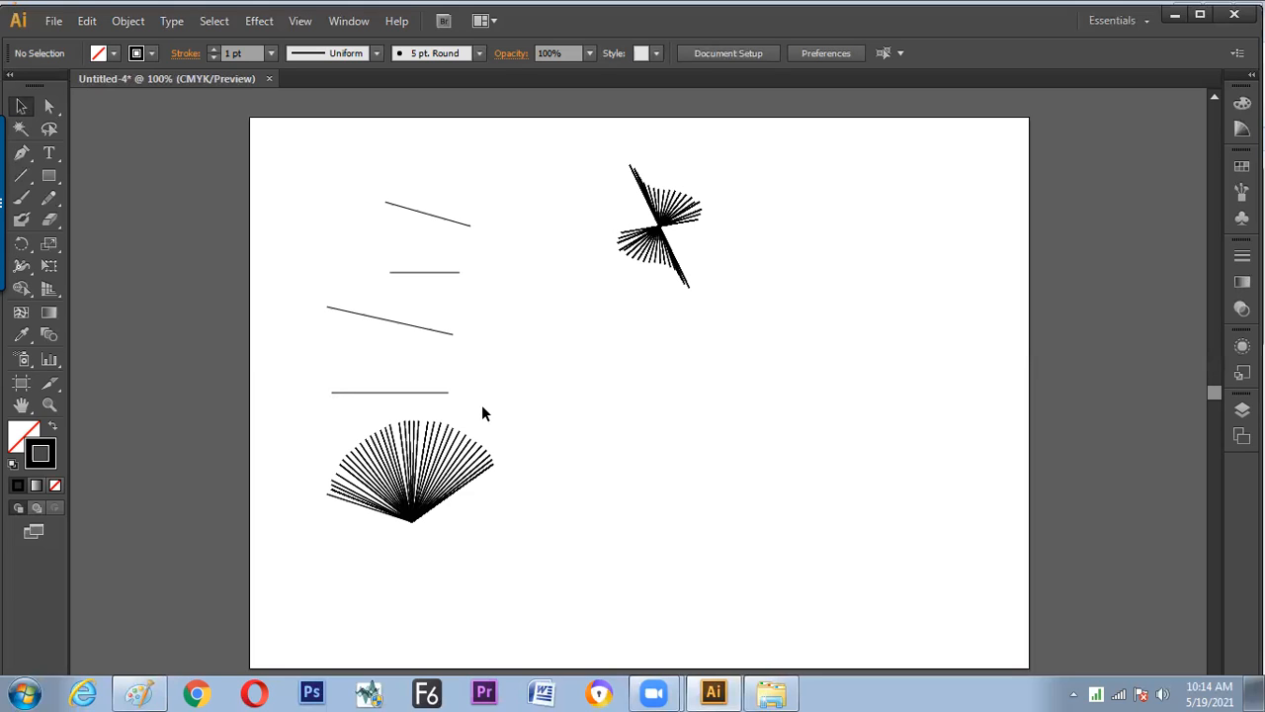
- Draw two horizontal line segments, each 50 mm long at 0°, one below the other under the double-sided fan
key(backslash)
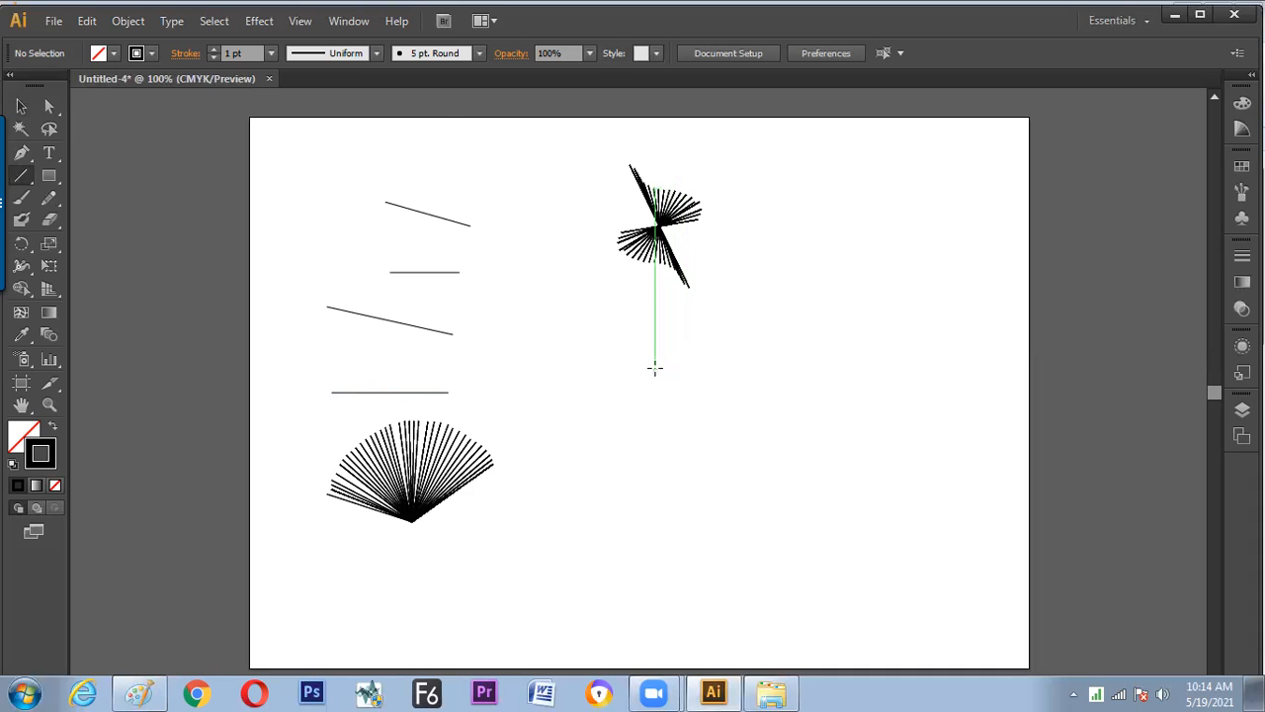
drag(654, 369, 658, 373)
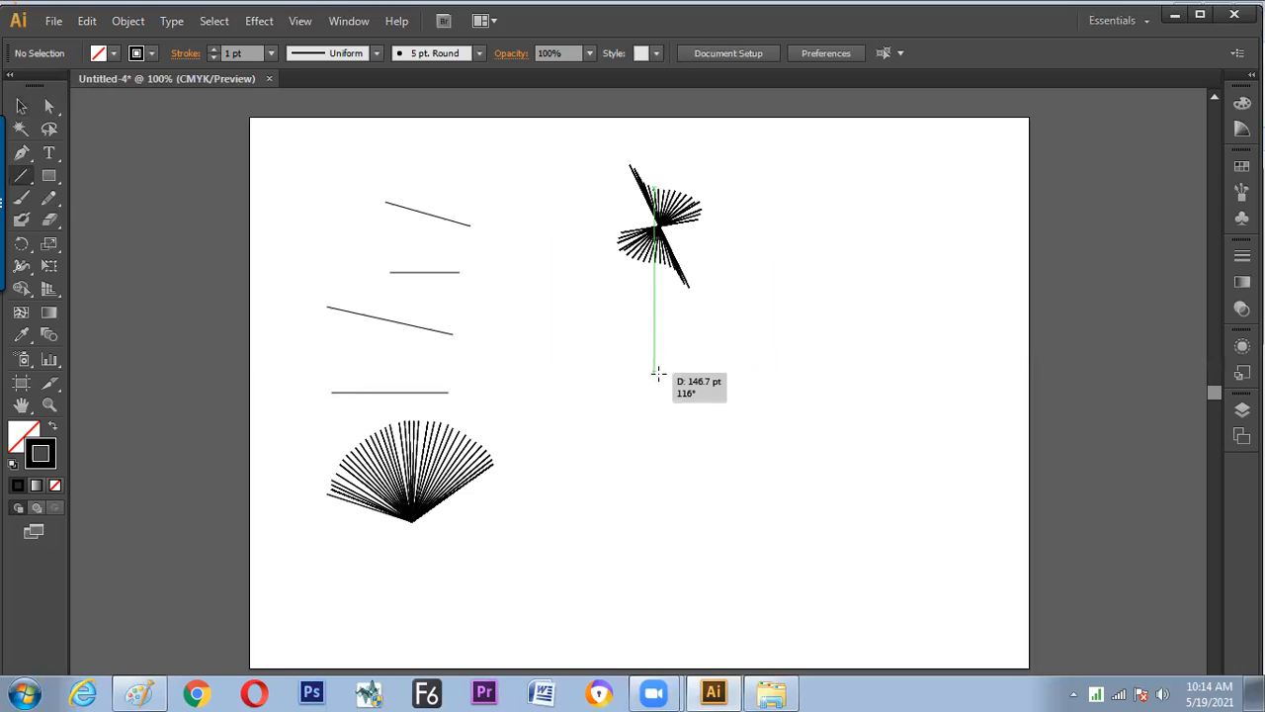
click(658, 373)
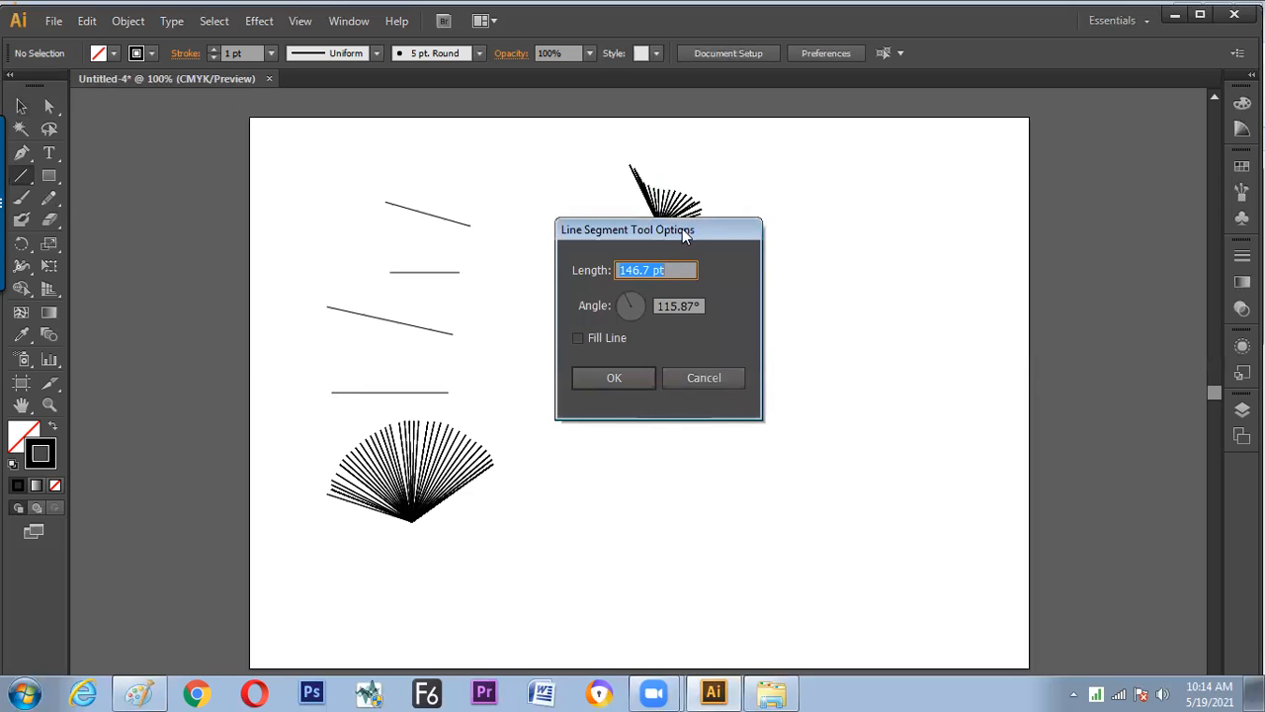
drag(682, 229, 984, 186)
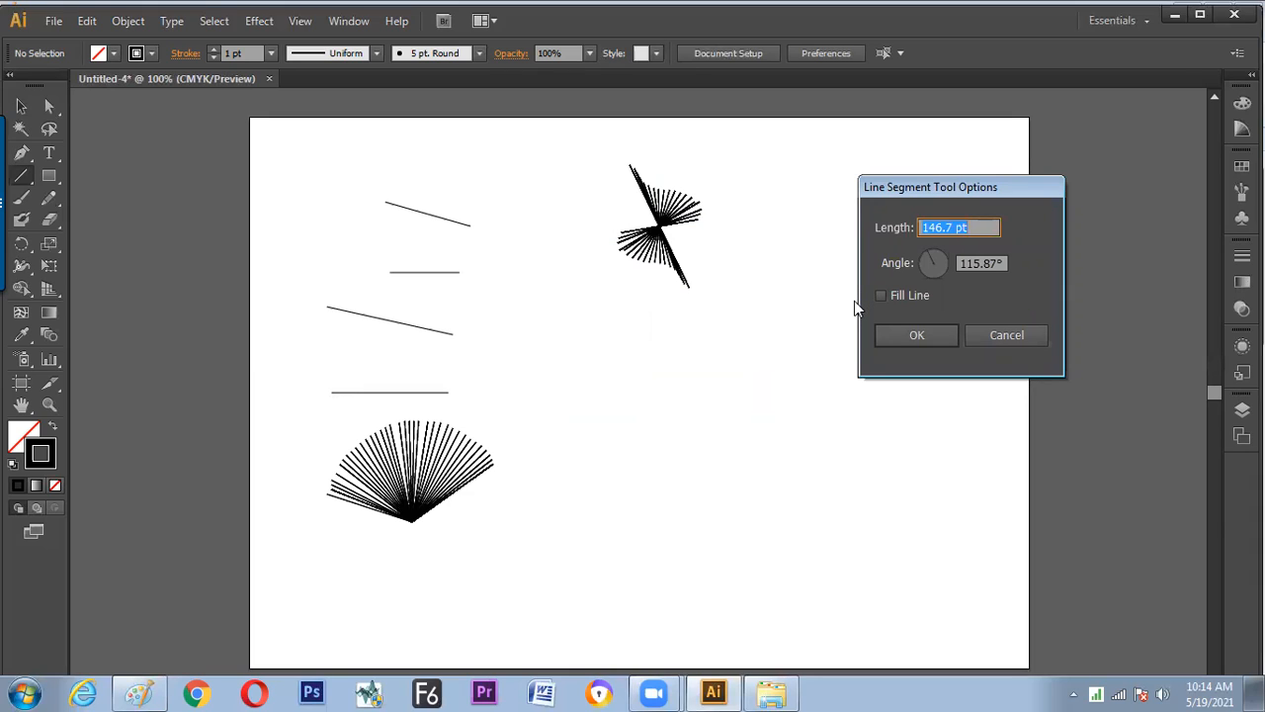
text(50mm)
key(Tab)
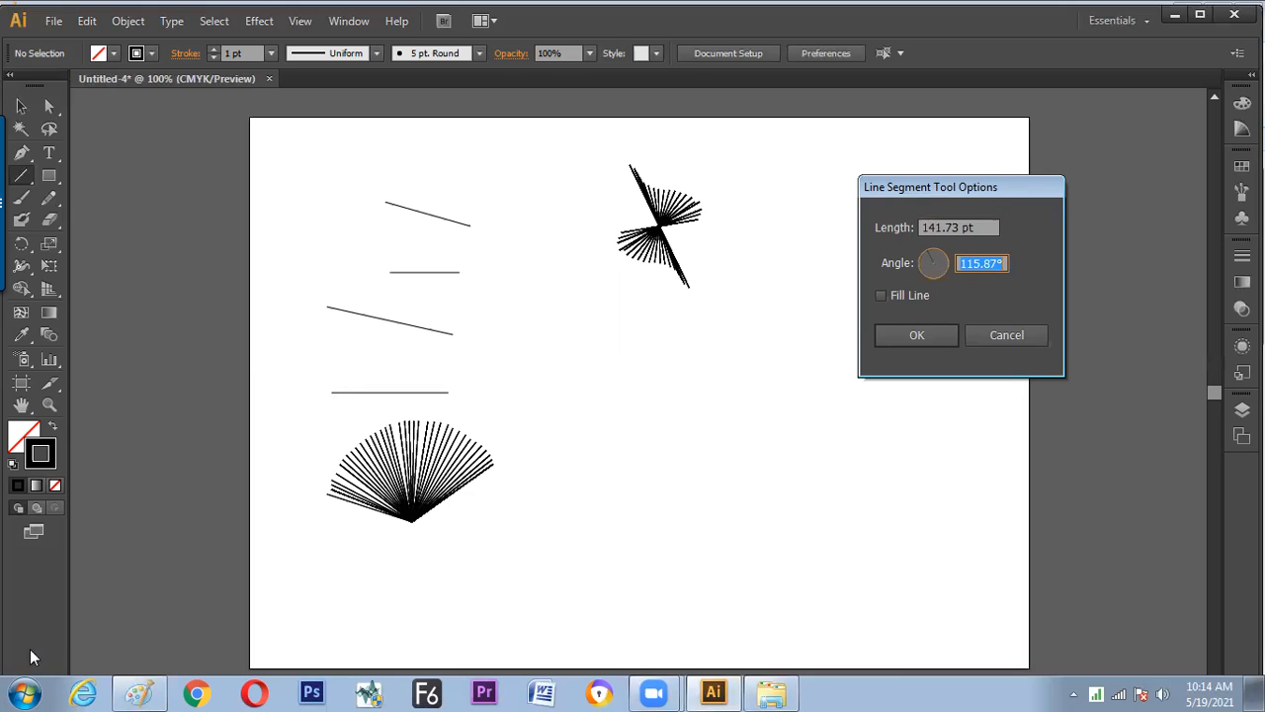
text(0)
click(917, 336)
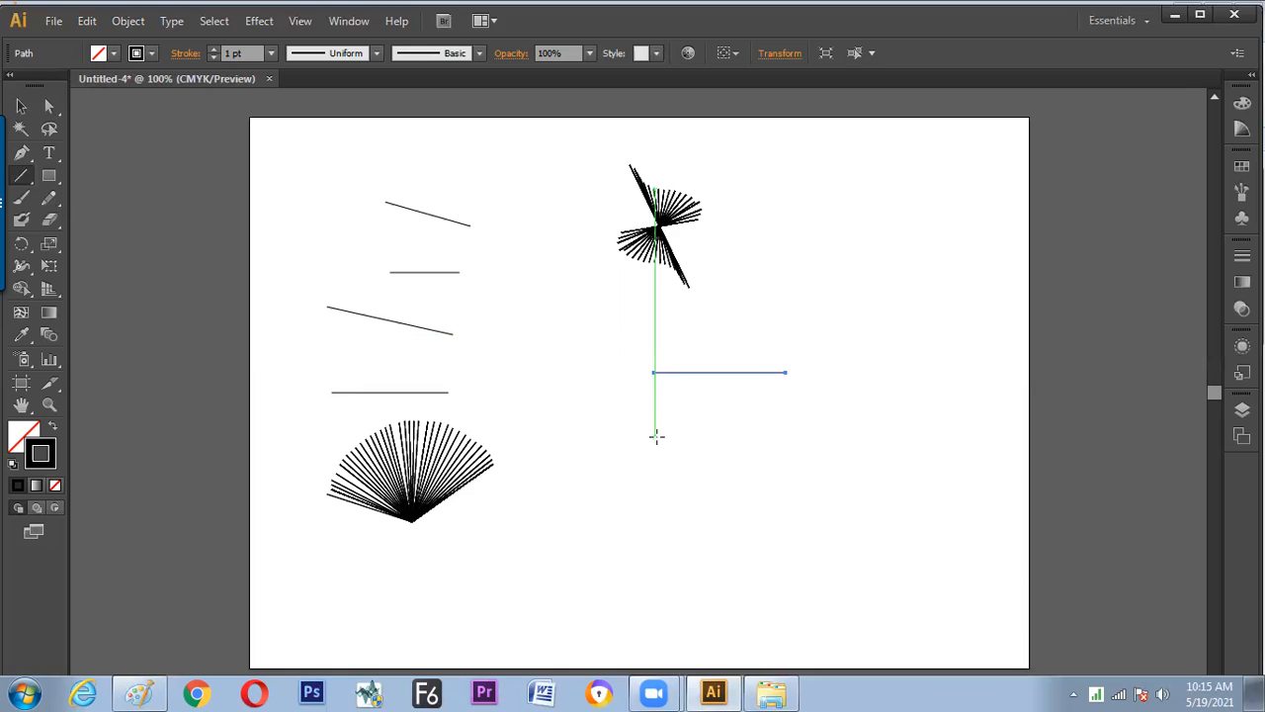
click(656, 436)
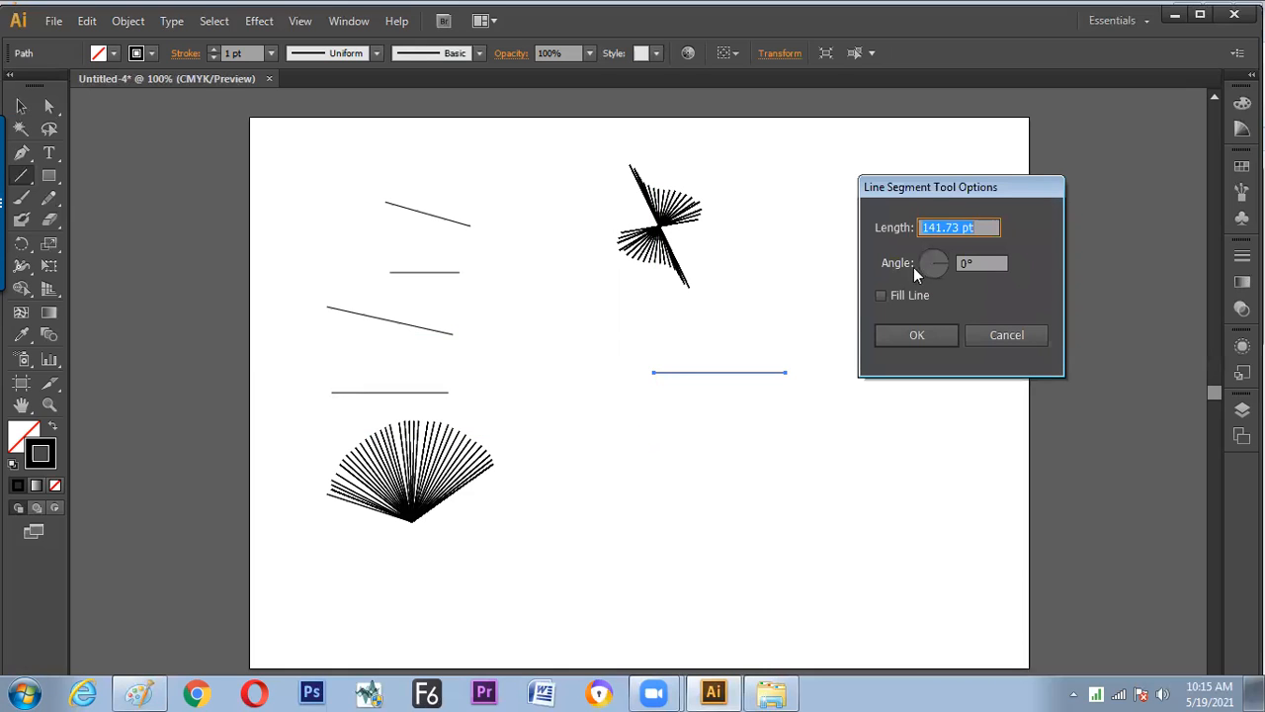
click(918, 336)
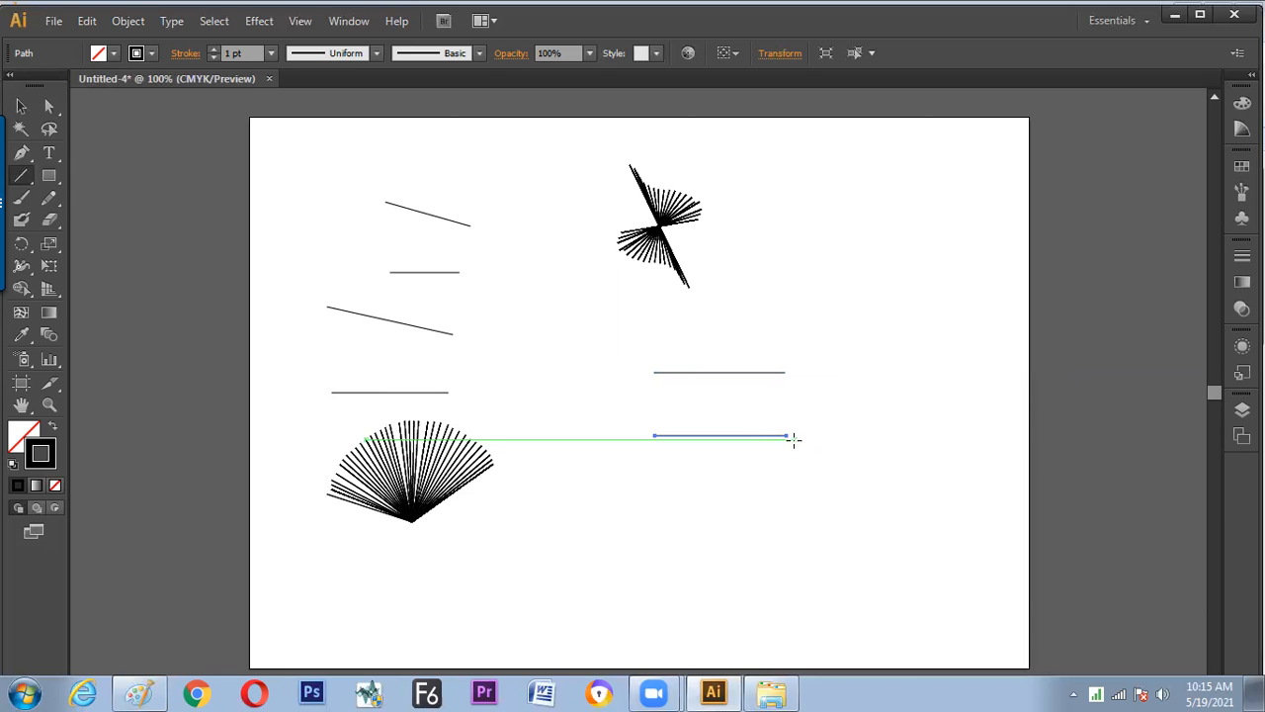
- Switch to Paint and handwrite the arrow-marked note "Make a line with mesurment." below the shortcut notes
key(alt+Tab)
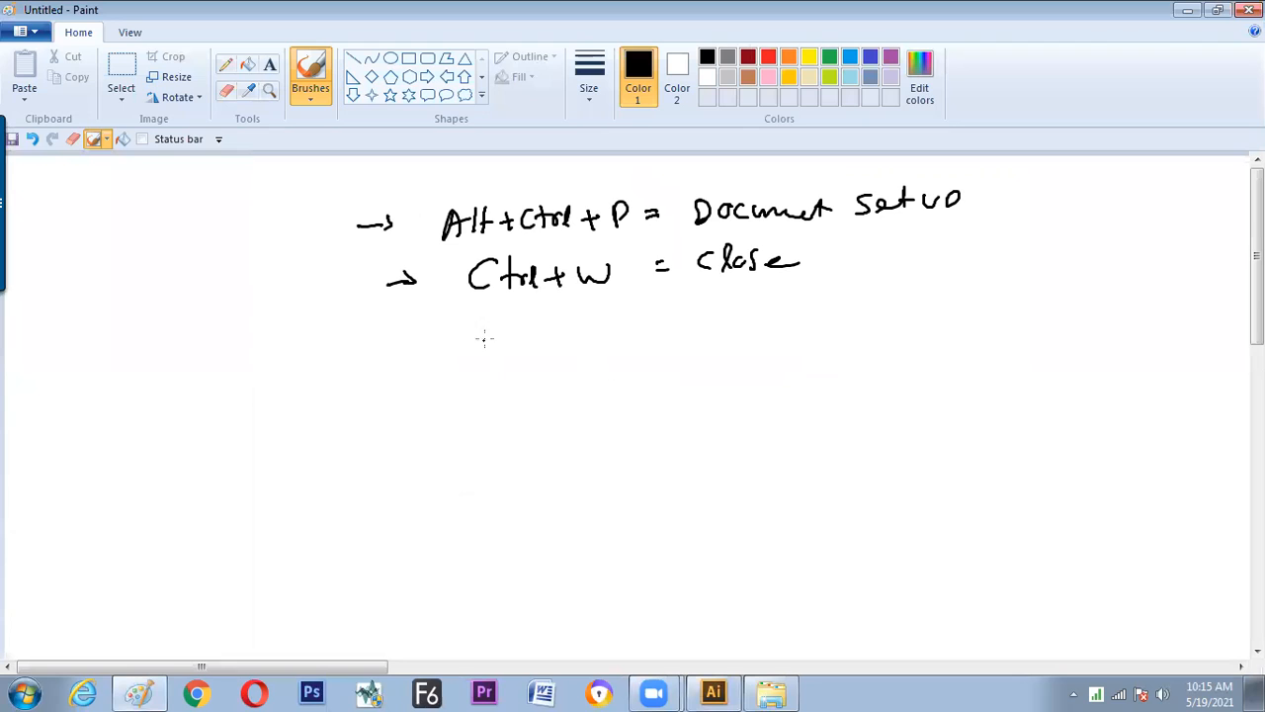
mouse_move(438, 358)
mouse_down()
mouse_move(437, 383)
mouse_move(522, 375)
mouse_up()
drag(556, 364, 577, 370)
mouse_move(633, 344)
mouse_down()
mouse_move(641, 376)
mouse_move(657, 363)
mouse_move(770, 360)
mouse_move(783, 332)
mouse_move(813, 362)
mouse_move(914, 342)
mouse_move(947, 359)
mouse_move(976, 346)
mouse_move(1064, 346)
mouse_up()
click(842, 351)
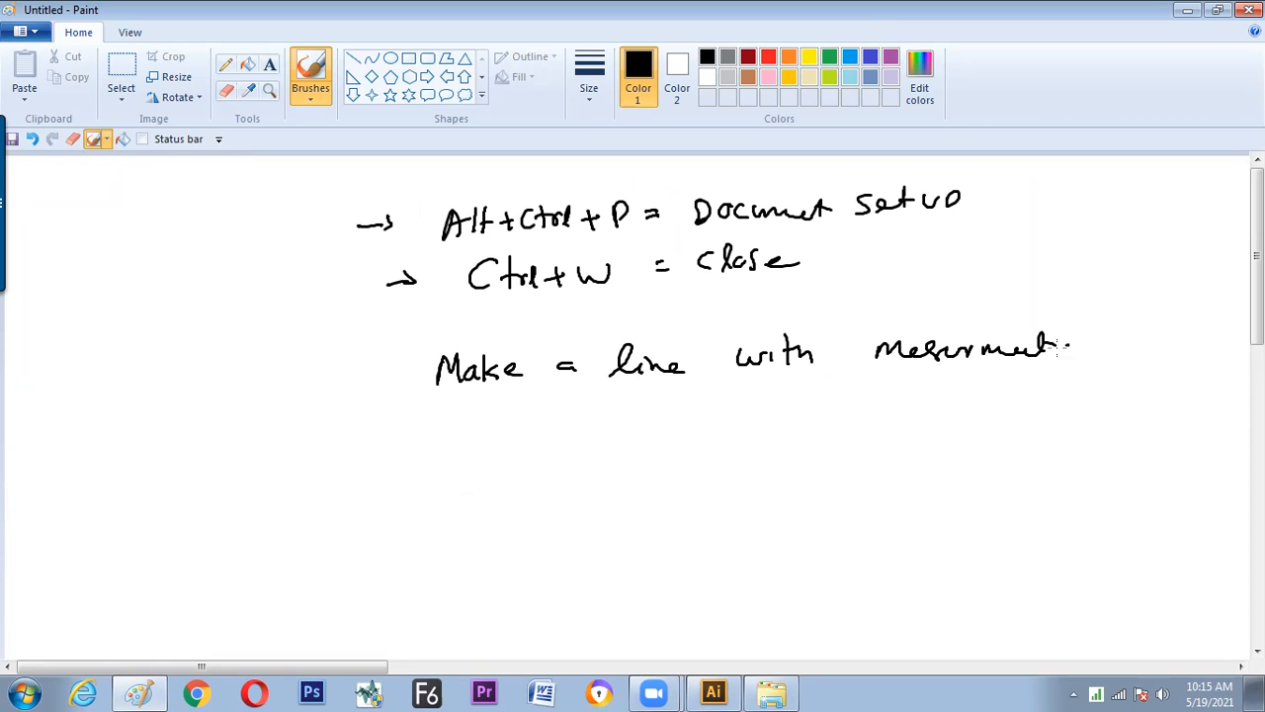
drag(368, 372, 379, 386)
- Return to Illustrator, deselect the lower 50 mm line, and draw a shorter, slightly slanted line segment beneath it
key(alt+Tab)
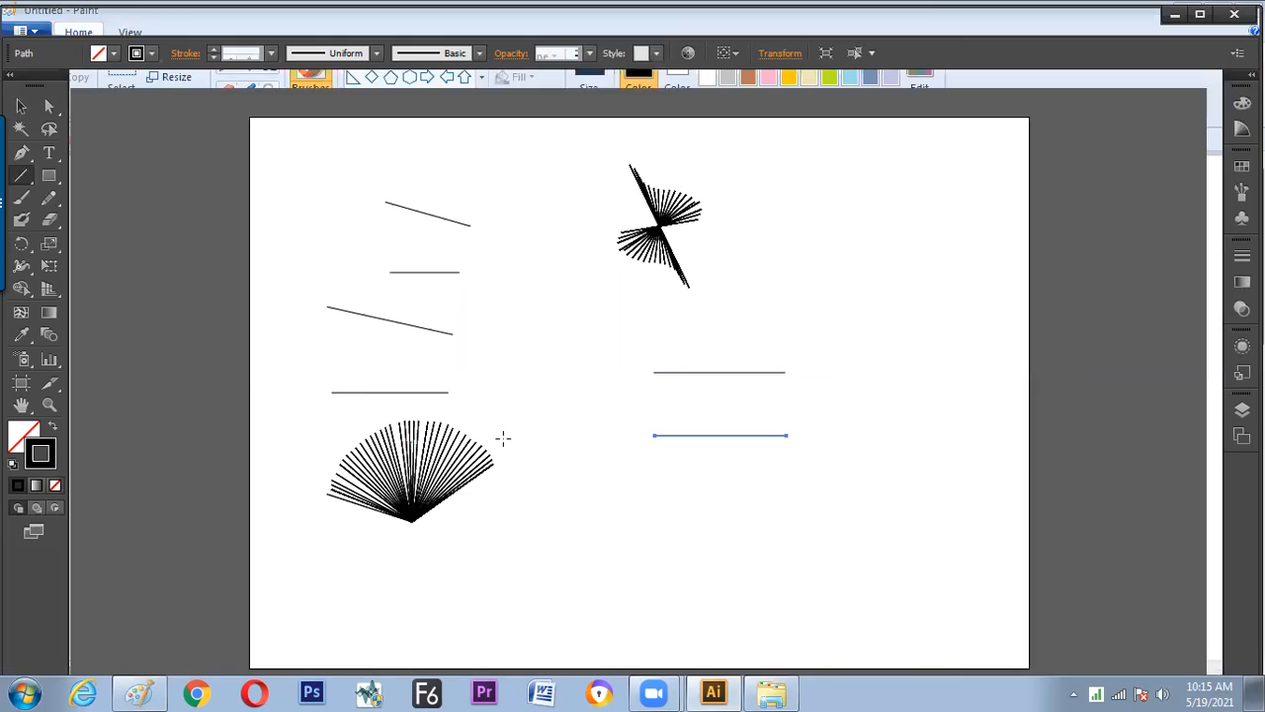
key(v)
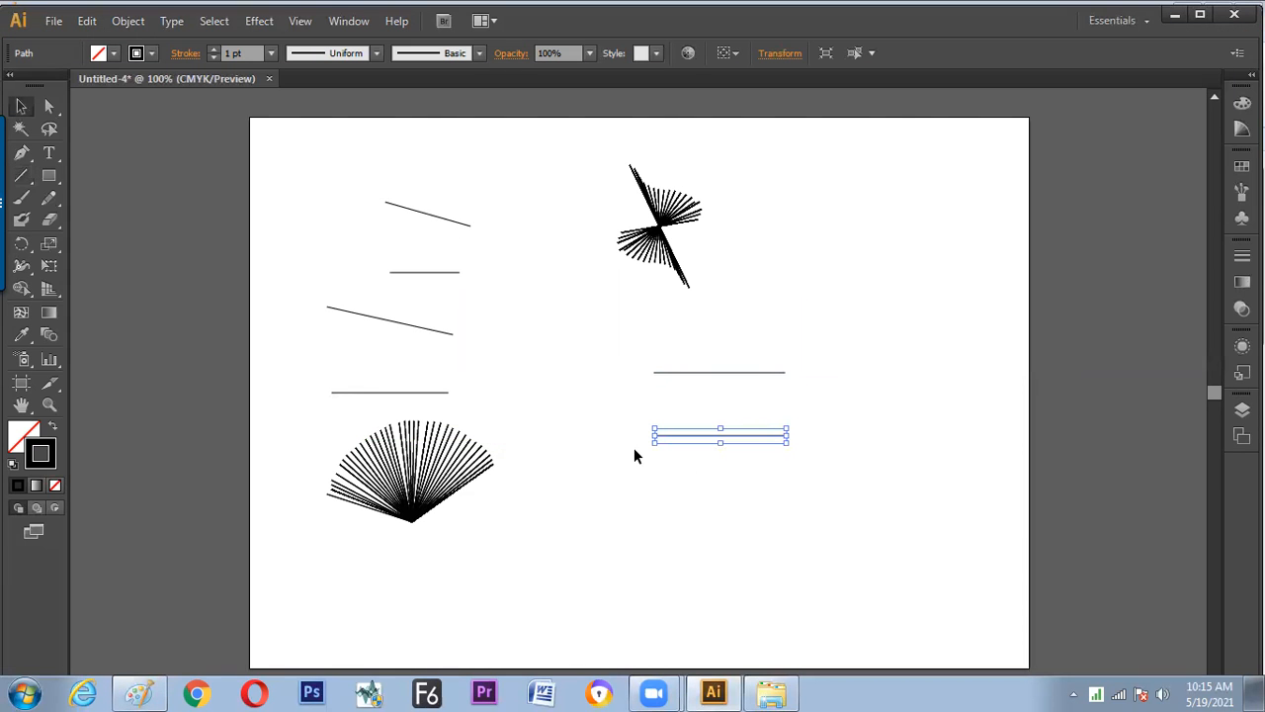
click(685, 485)
click(707, 432)
click(21, 175)
drag(647, 478, 747, 493)
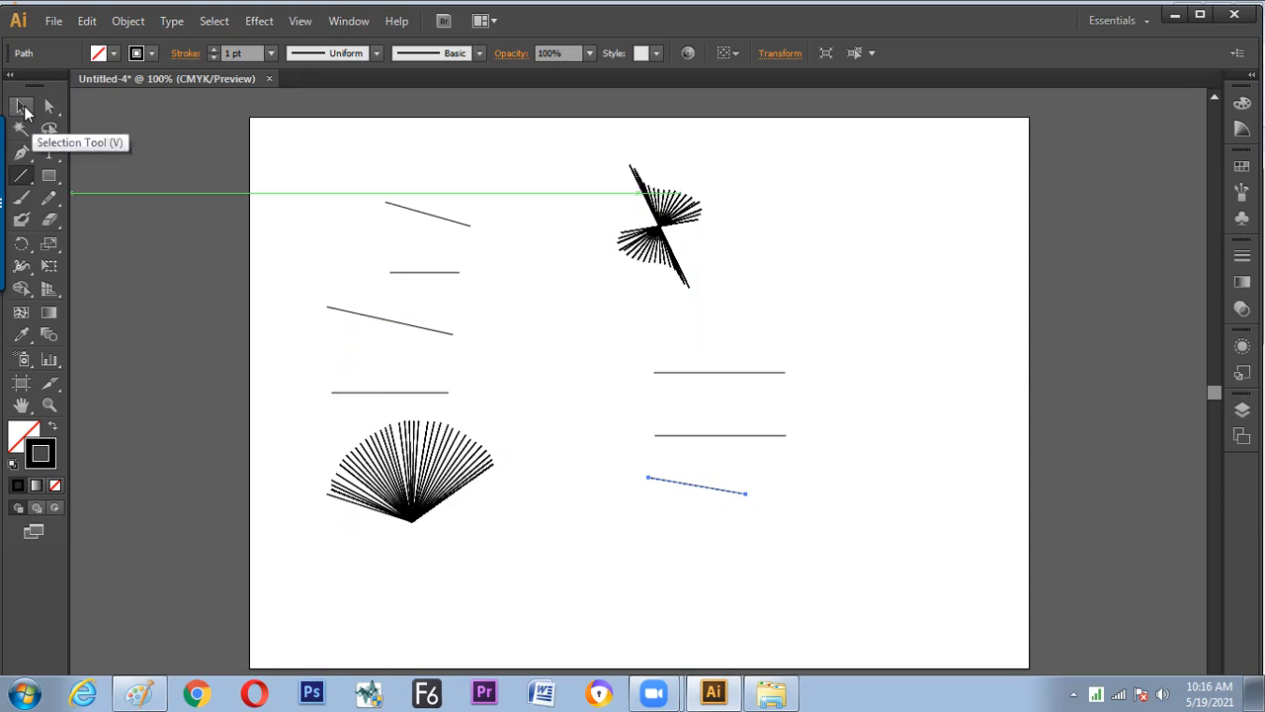
- Select the lower horizontal line and the slanted line individually with the Selection tool, and marquee-select all three lines below the double-sided fan
click(23, 109)
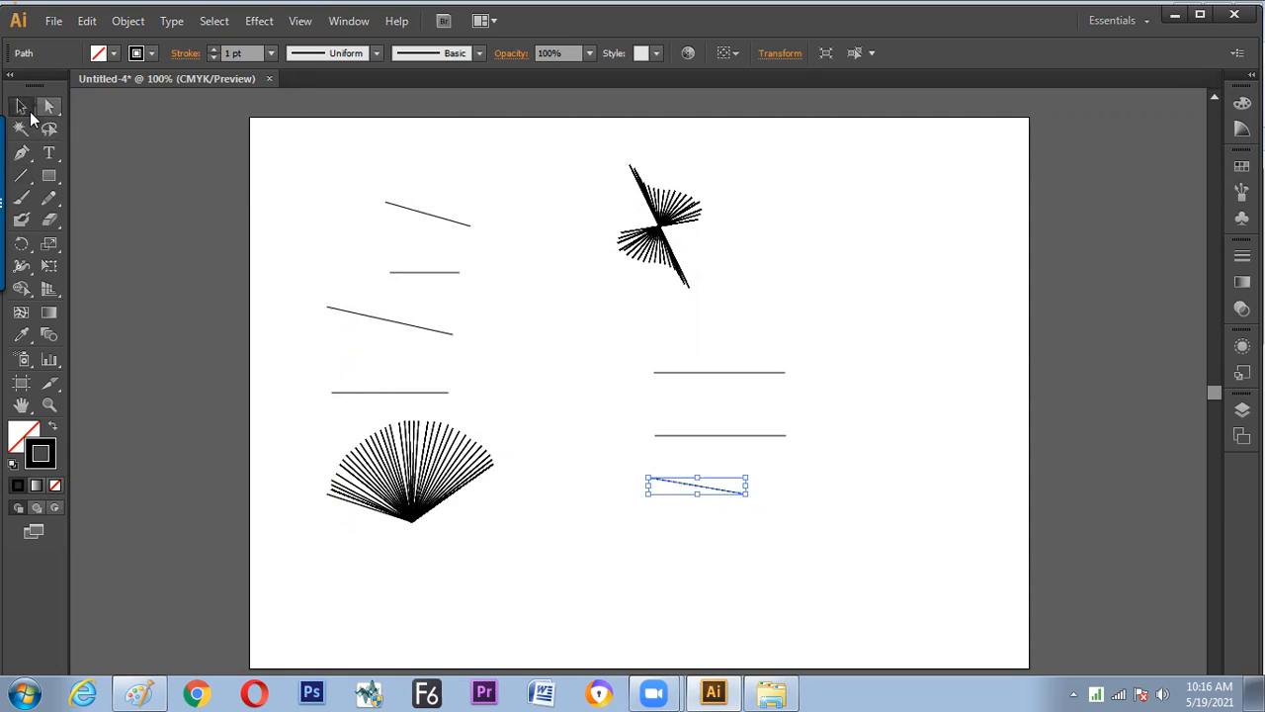
click(647, 423)
click(673, 434)
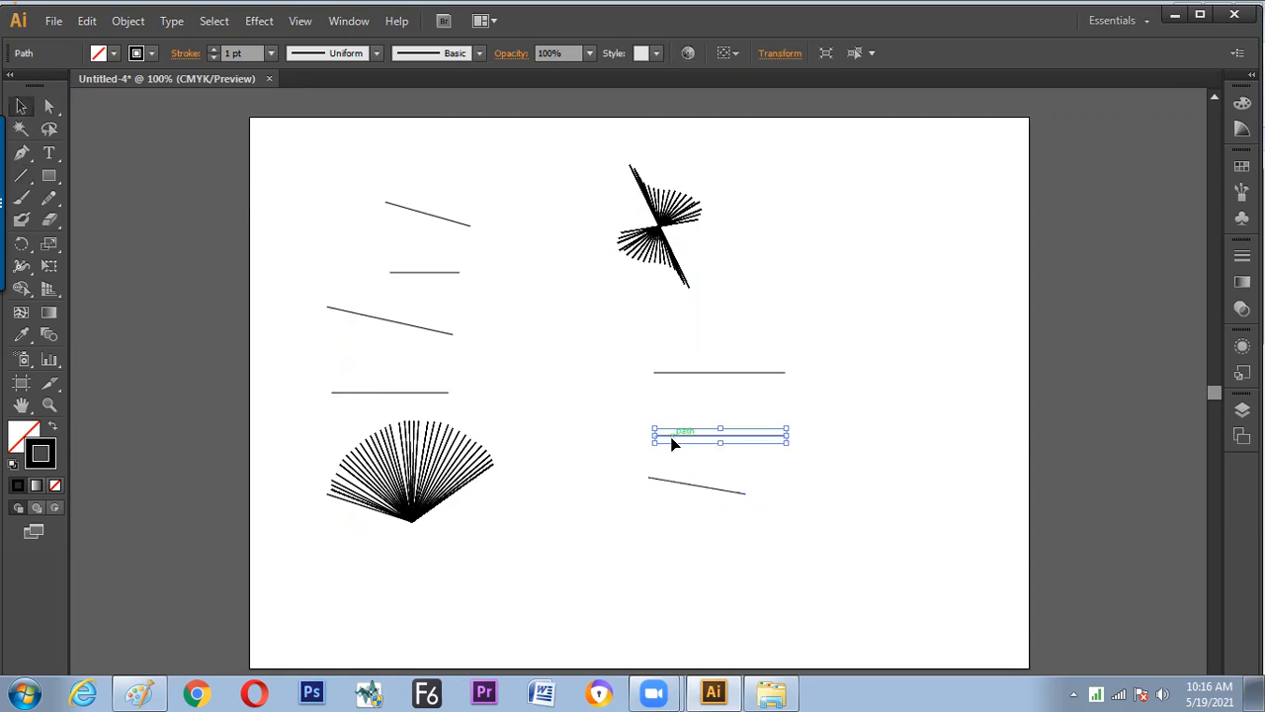
click(672, 482)
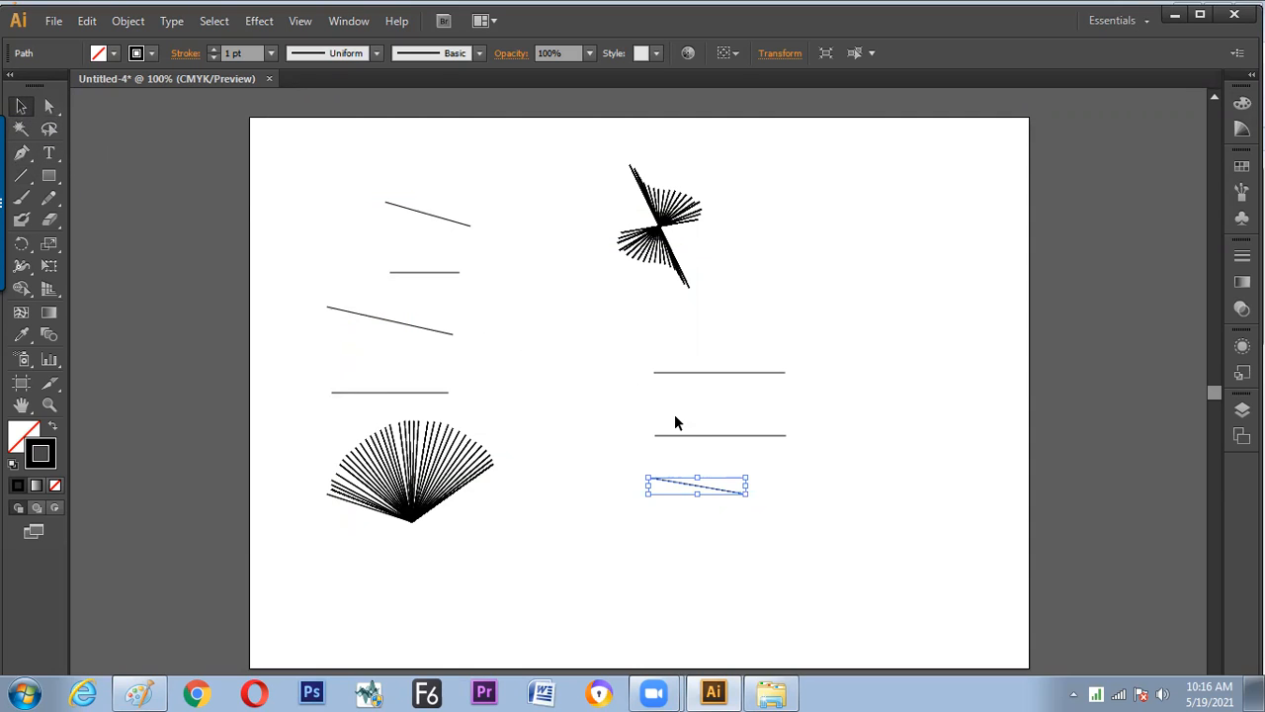
click(698, 442)
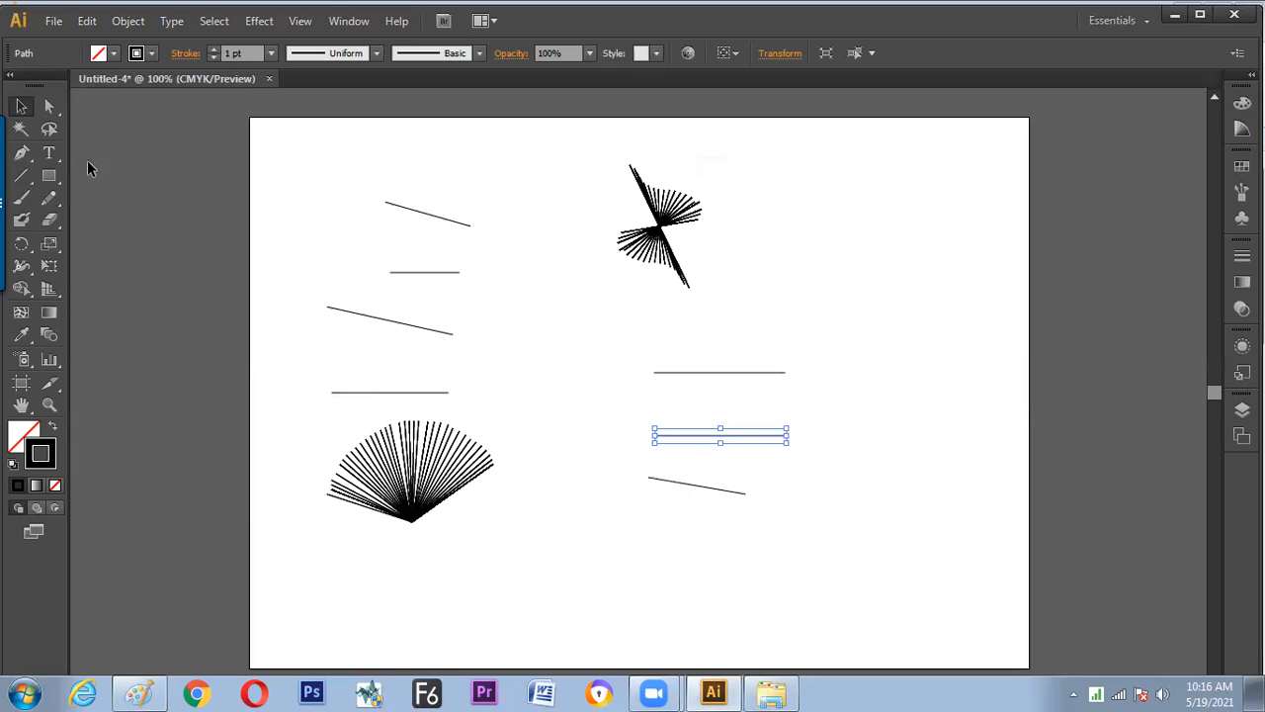
click(559, 342)
drag(799, 160, 597, 420)
drag(623, 348, 744, 485)
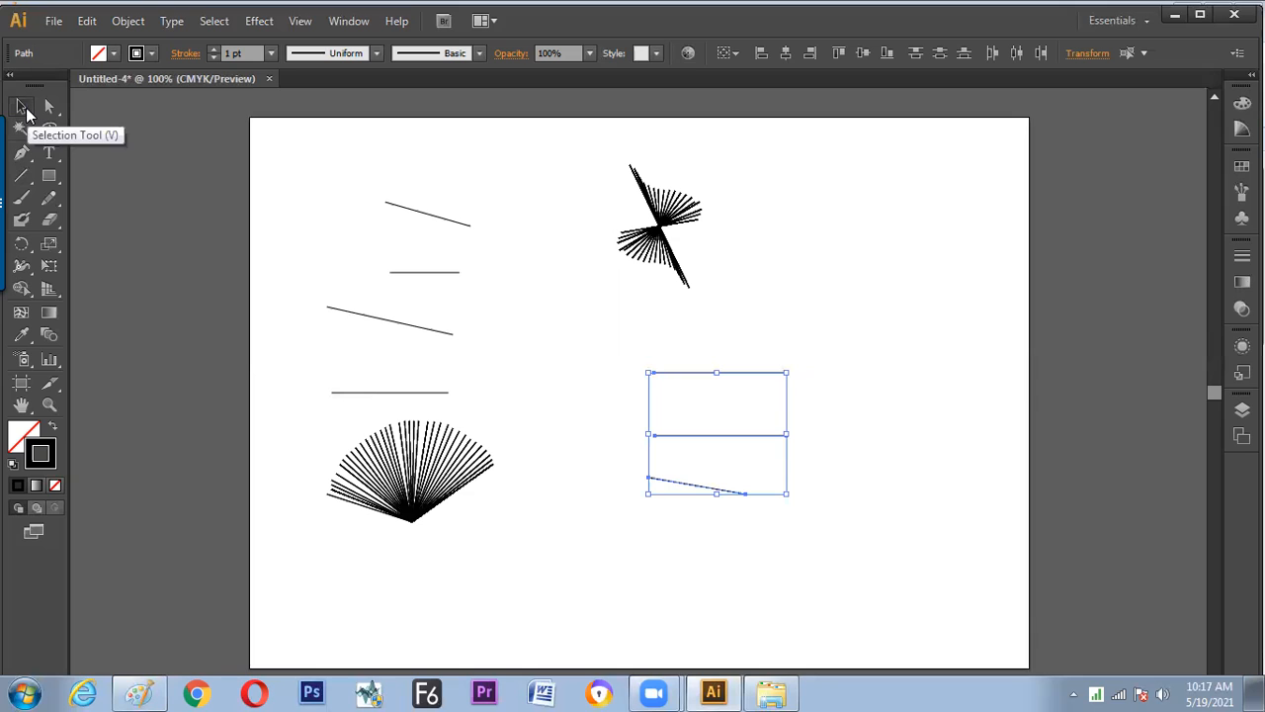
- Switch to Paint, handwrite "Selection Tool = V" under the line note, and draw a vertical divider in front of it
click(139, 693)
mouse_move(506, 437)
mouse_down()
mouse_move(491, 478)
mouse_move(540, 438)
mouse_move(549, 468)
mouse_up()
drag(549, 459, 583, 466)
mouse_move(596, 436)
mouse_down()
mouse_move(598, 452)
mouse_move(689, 451)
mouse_move(678, 461)
mouse_move(699, 429)
mouse_up()
key(ctrl)
key(ctrl+z)
drag(699, 441, 710, 443)
mouse_move(722, 429)
mouse_down()
mouse_move(725, 453)
mouse_move(757, 441)
mouse_move(763, 451)
mouse_move(798, 447)
mouse_move(809, 421)
mouse_up()
drag(465, 420, 471, 534)
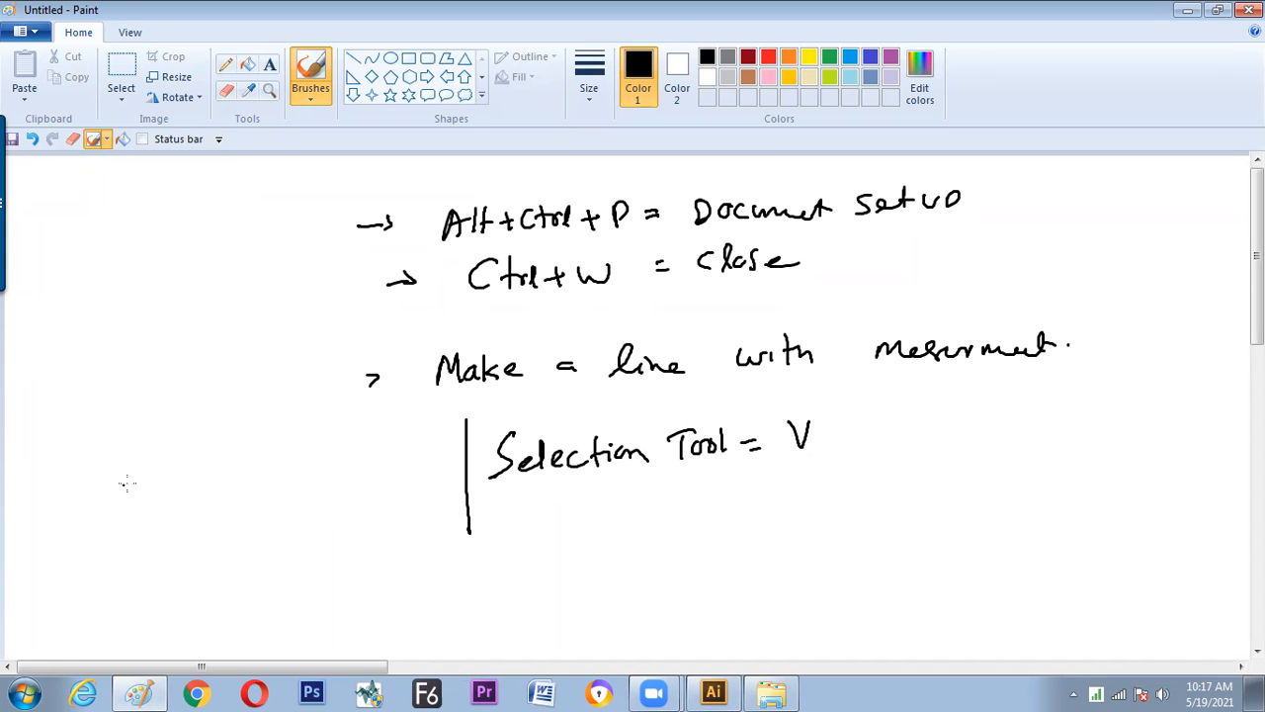
- Handwrite "Line Tool -" on the other side of the divider, followed by a short diagonal line
mouse_move(98, 461)
mouse_down()
mouse_move(108, 509)
mouse_move(136, 503)
mouse_move(202, 444)
mouse_move(201, 500)
mouse_up()
drag(218, 481, 228, 484)
drag(237, 465, 247, 504)
drag(257, 484, 282, 480)
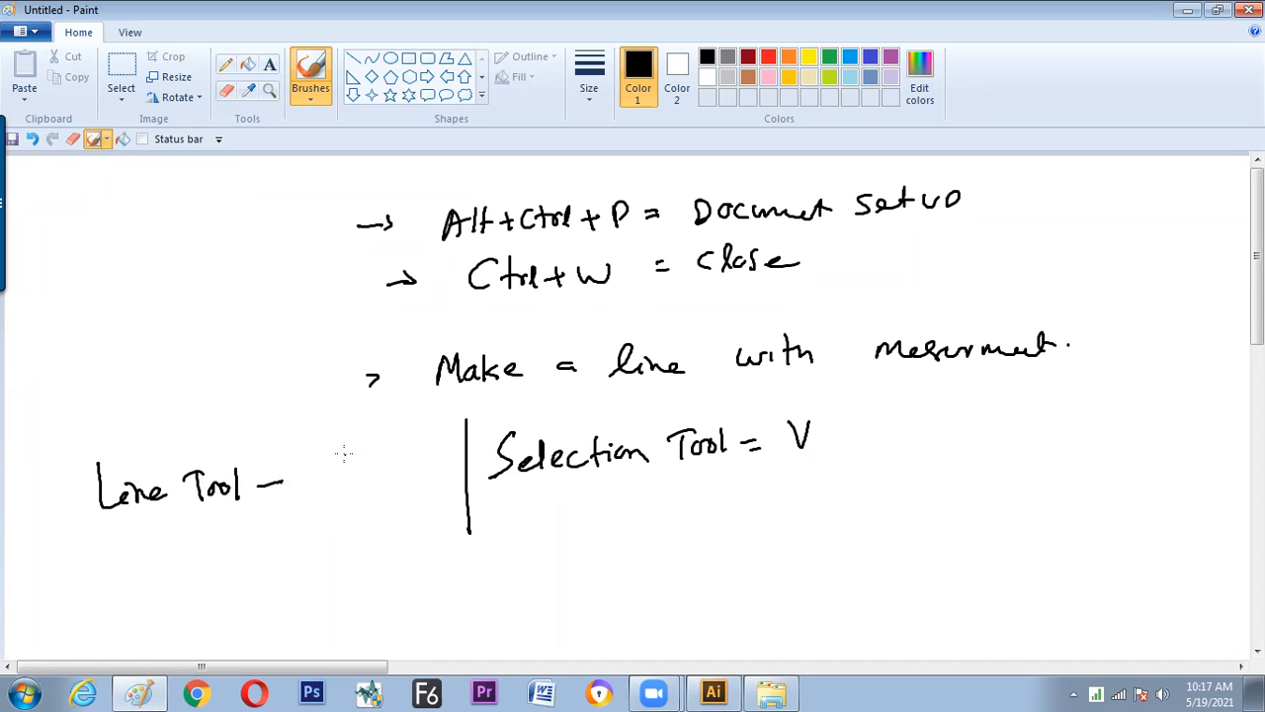
drag(333, 452, 367, 478)
- Label the Line Tool note with an underlined "Creation" and the Selection Tool note with "select", and circle the diagonal line
drag(175, 409, 163, 429)
drag(178, 419, 233, 420)
drag(235, 403, 269, 419)
drag(178, 446, 267, 435)
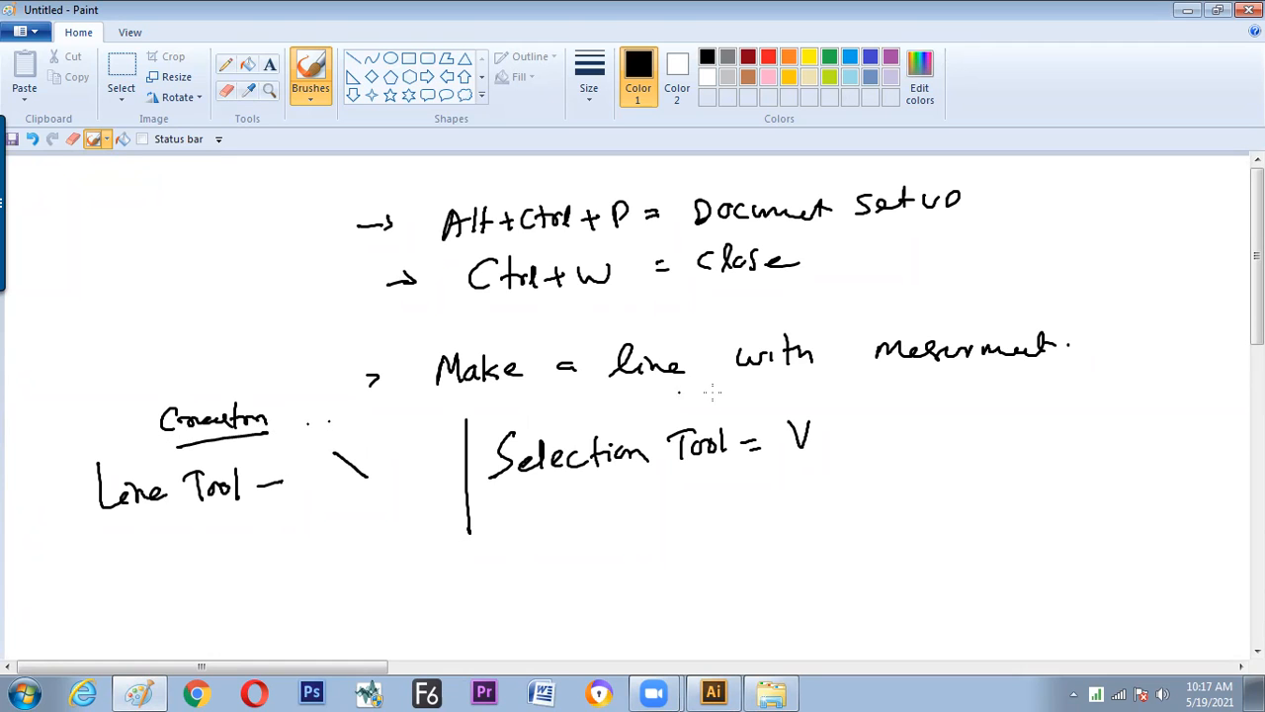
mouse_move(617, 398)
mouse_down()
mouse_move(605, 415)
mouse_move(696, 405)
mouse_up()
mouse_move(368, 435)
mouse_down()
mouse_move(359, 494)
mouse_move(368, 437)
mouse_up()
- Return to Illustrator, deselect the three lines, and practise marquee-selecting the lower slanted line above the single fan, leaving nothing selected
key(alt+Tab)
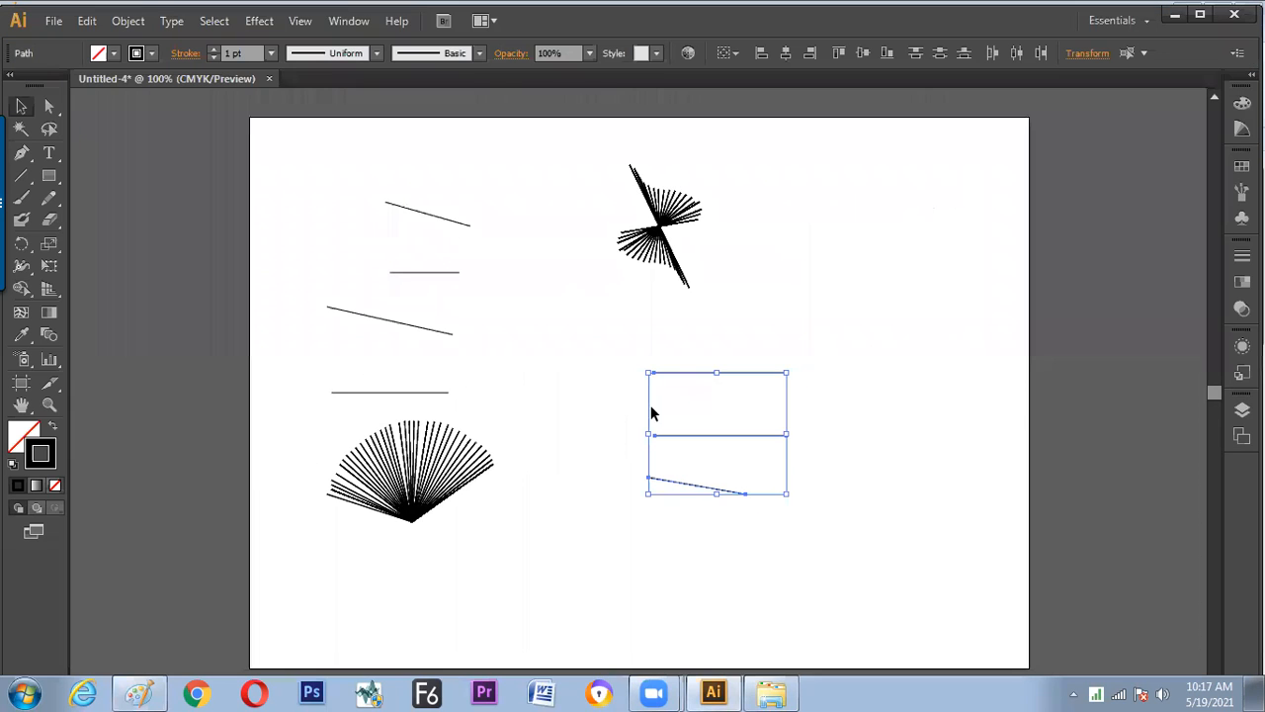
click(590, 394)
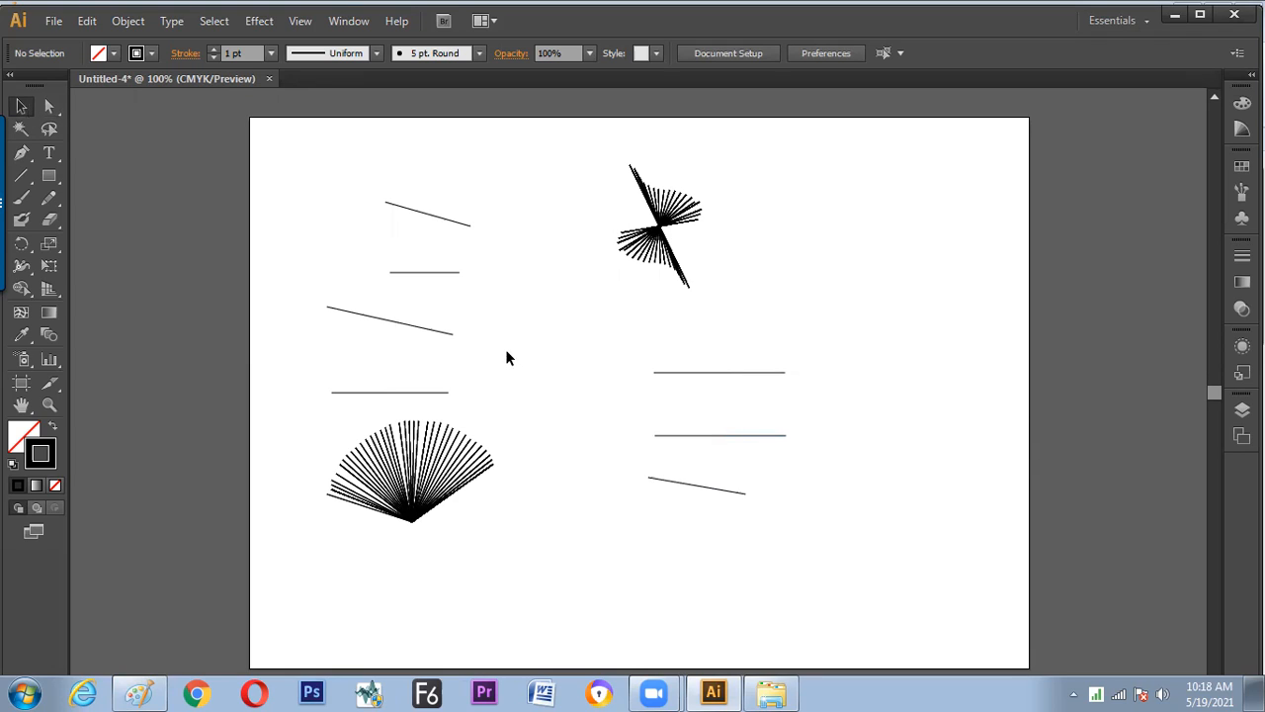
drag(497, 317, 481, 343)
drag(430, 299, 462, 317)
mouse_move(415, 330)
mouse_down()
mouse_move(514, 330)
mouse_move(528, 343)
mouse_up()
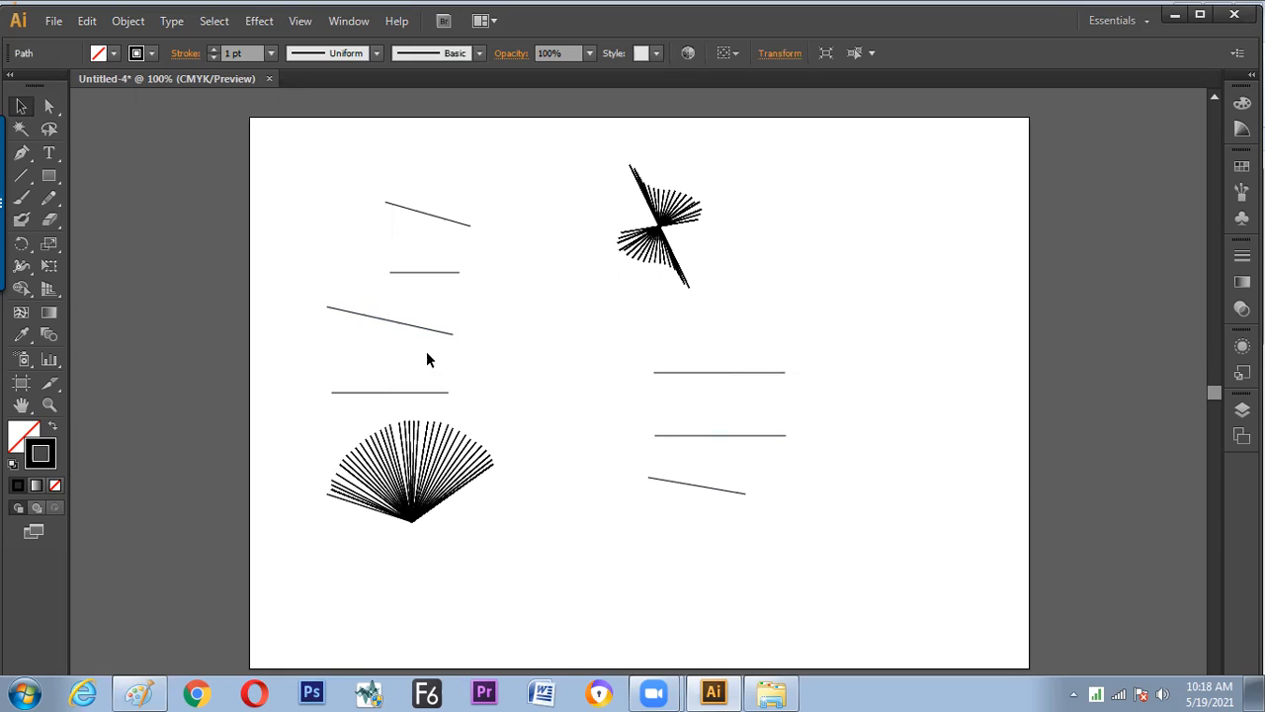
click(598, 343)
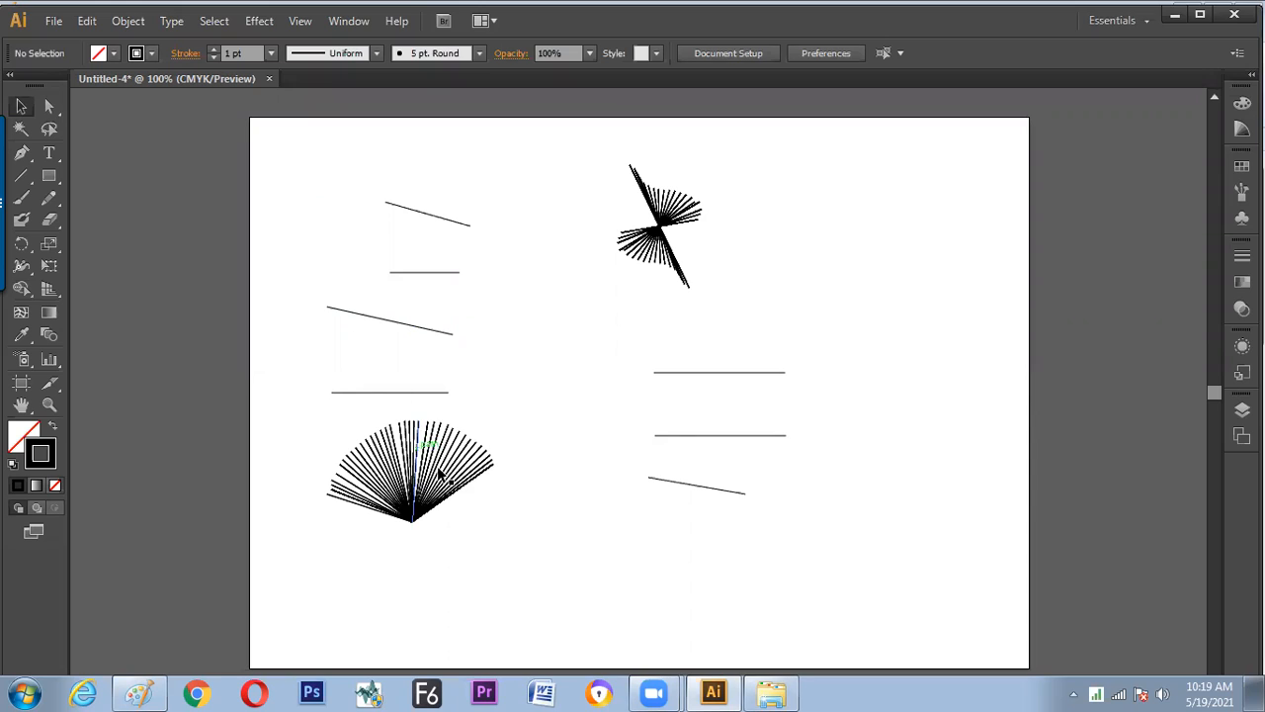
- In Paint, sketch a plain and a dotted cursor arrow under "Selection Tool = V", underlined and labelled "Active" and "Action", with small pointing arrows
click(139, 692)
mouse_move(728, 489)
mouse_down()
mouse_move(739, 516)
mouse_move(791, 488)
mouse_move(791, 512)
mouse_move(802, 501)
mouse_up()
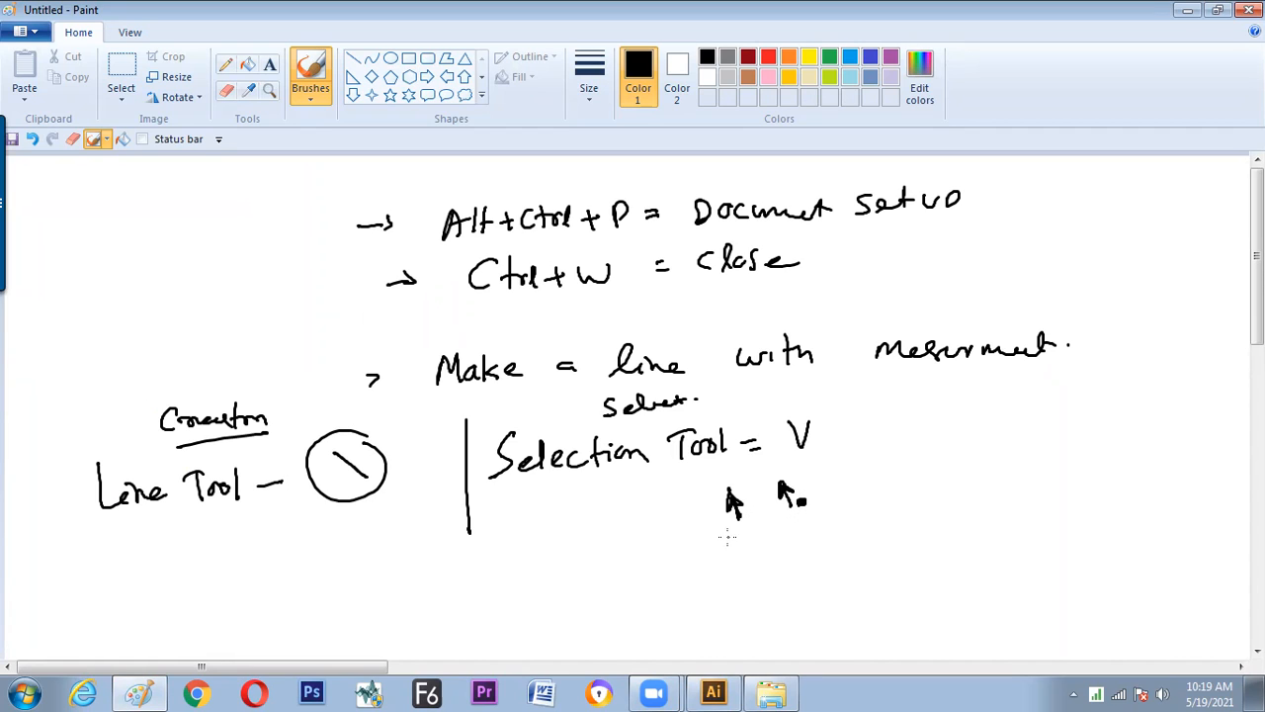
drag(725, 535, 812, 523)
mouse_move(726, 535)
mouse_down()
mouse_move(806, 525)
mouse_move(819, 539)
mouse_move(875, 540)
mouse_up()
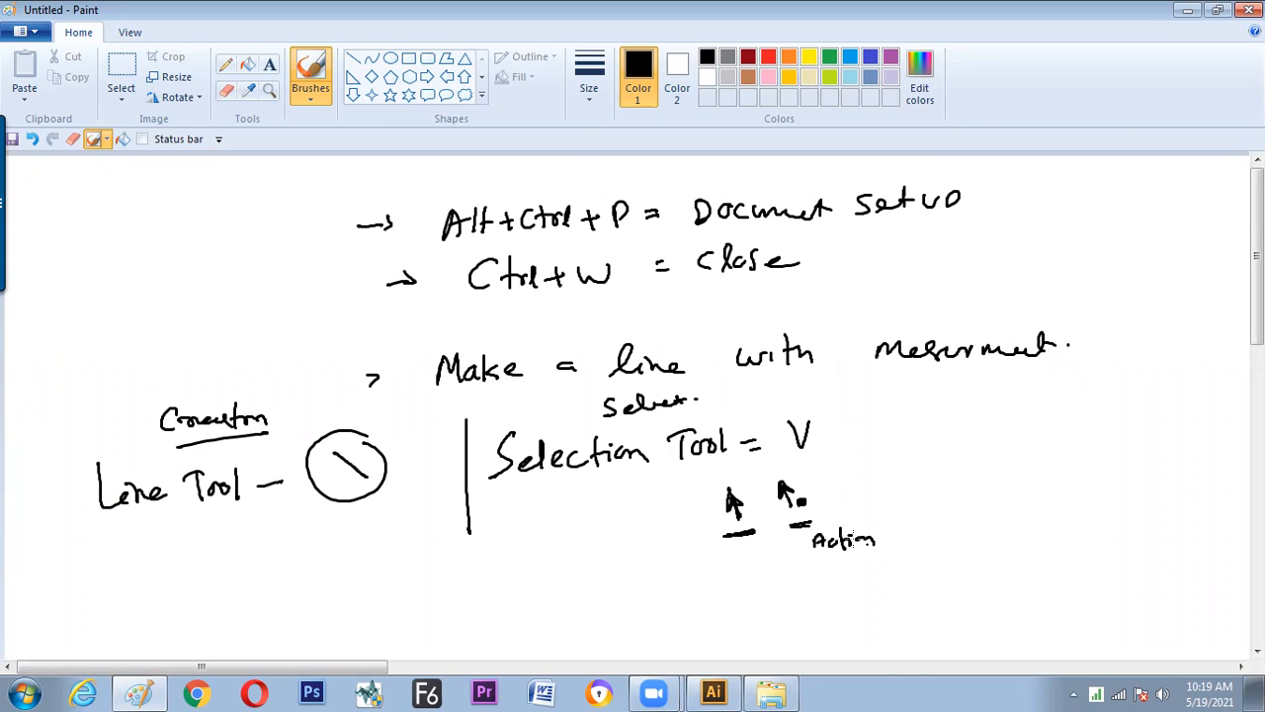
mouse_move(731, 556)
mouse_down()
mouse_move(774, 542)
mouse_move(783, 564)
mouse_move(788, 542)
mouse_move(791, 588)
mouse_up()
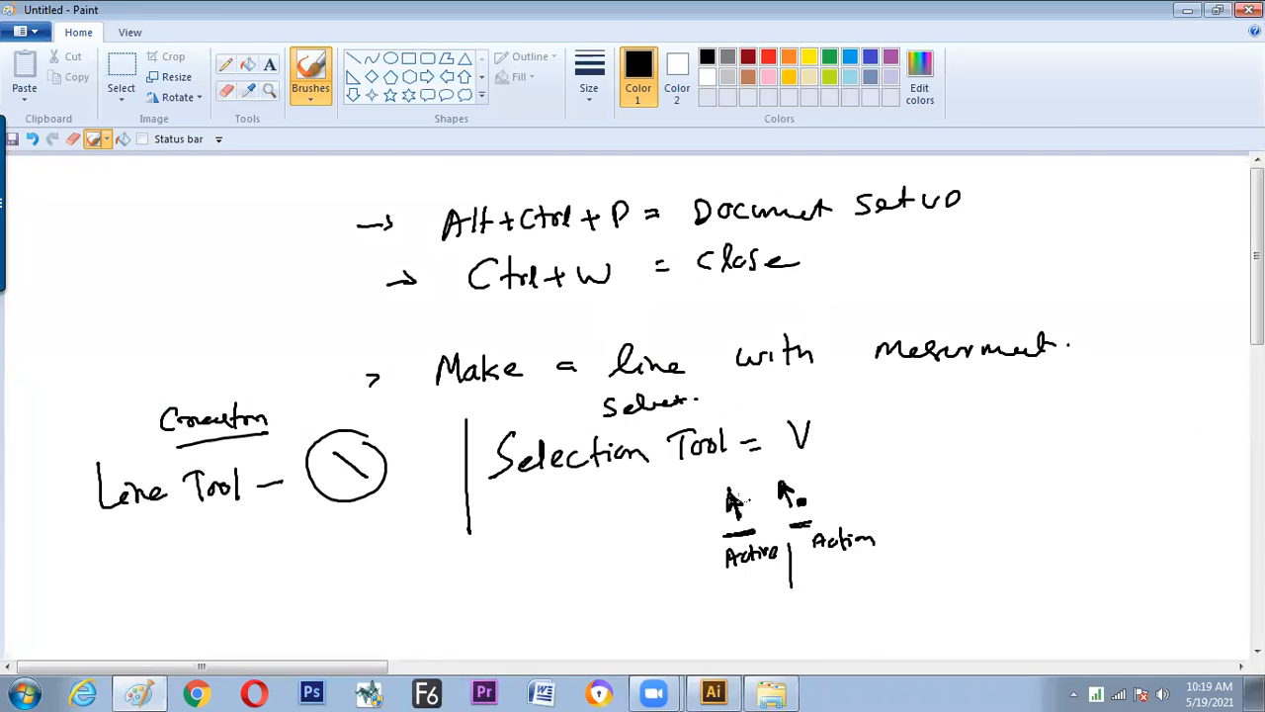
mouse_move(697, 473)
mouse_down()
mouse_move(761, 469)
mouse_move(752, 483)
mouse_move(707, 494)
mouse_up()
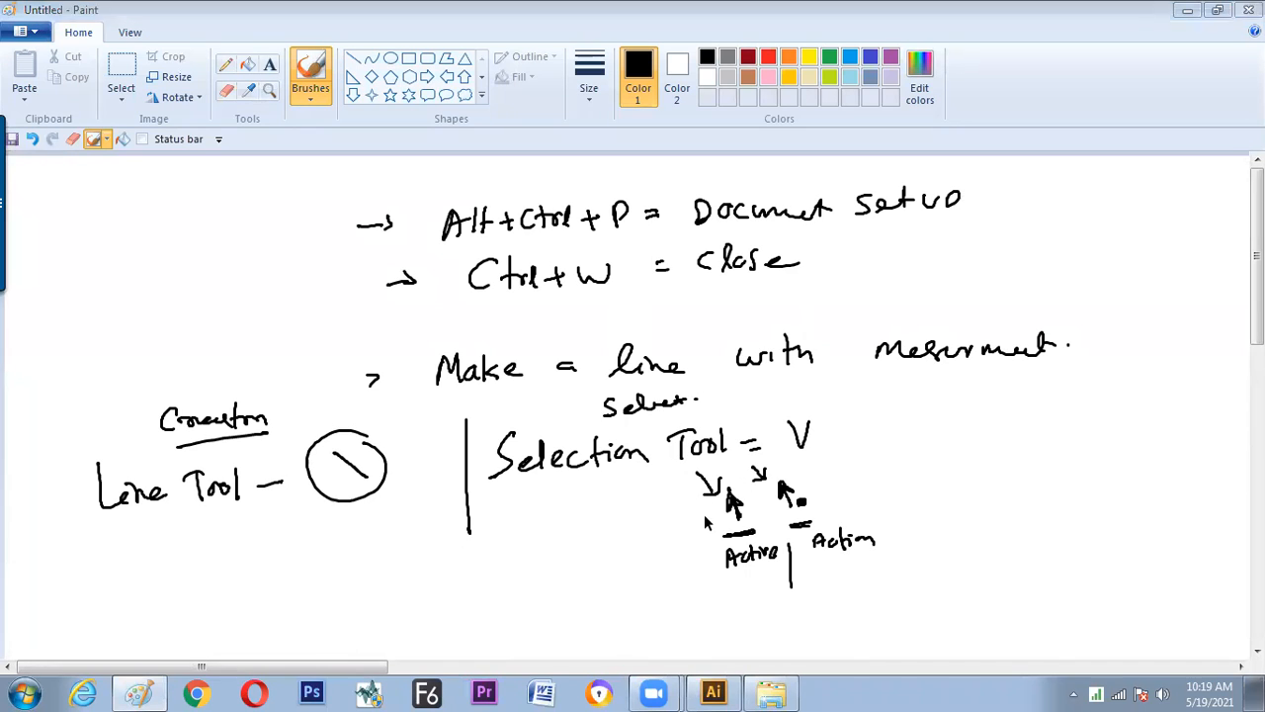
- Switch back to Illustrator and display the artwork full screen without panels or menus at 200% zoom
key(alt+Tab)
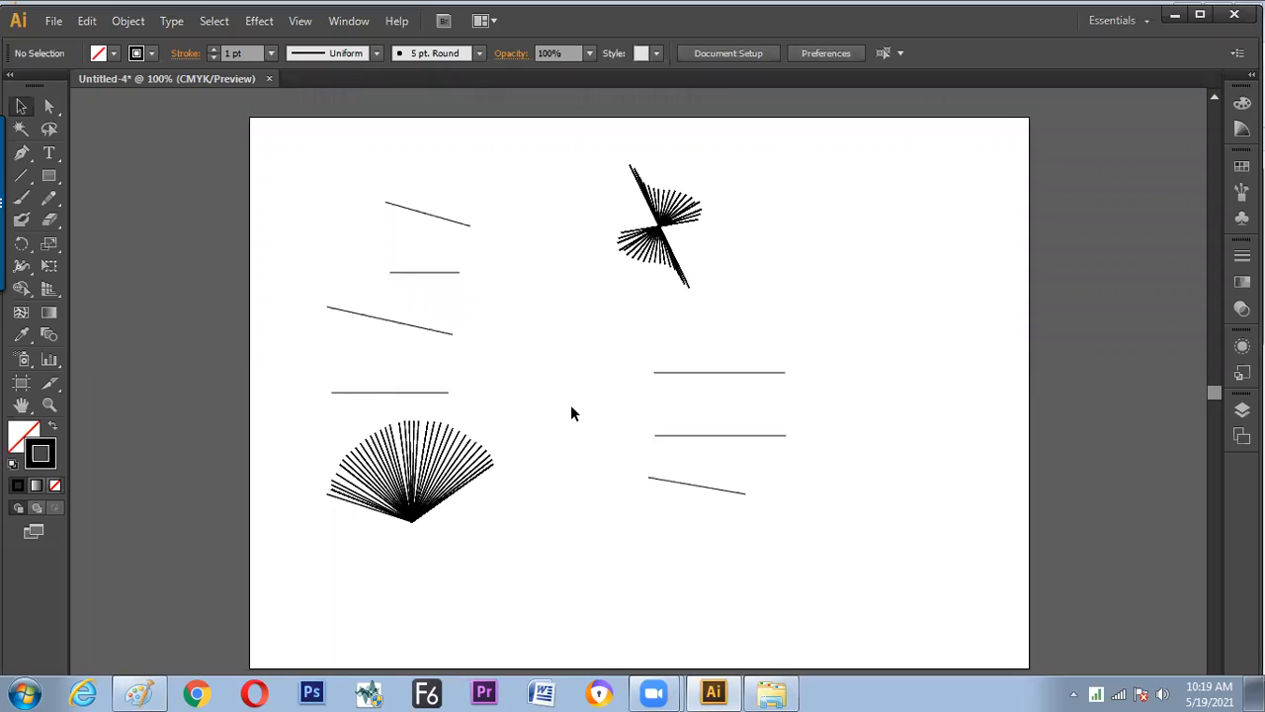
key(Tab)
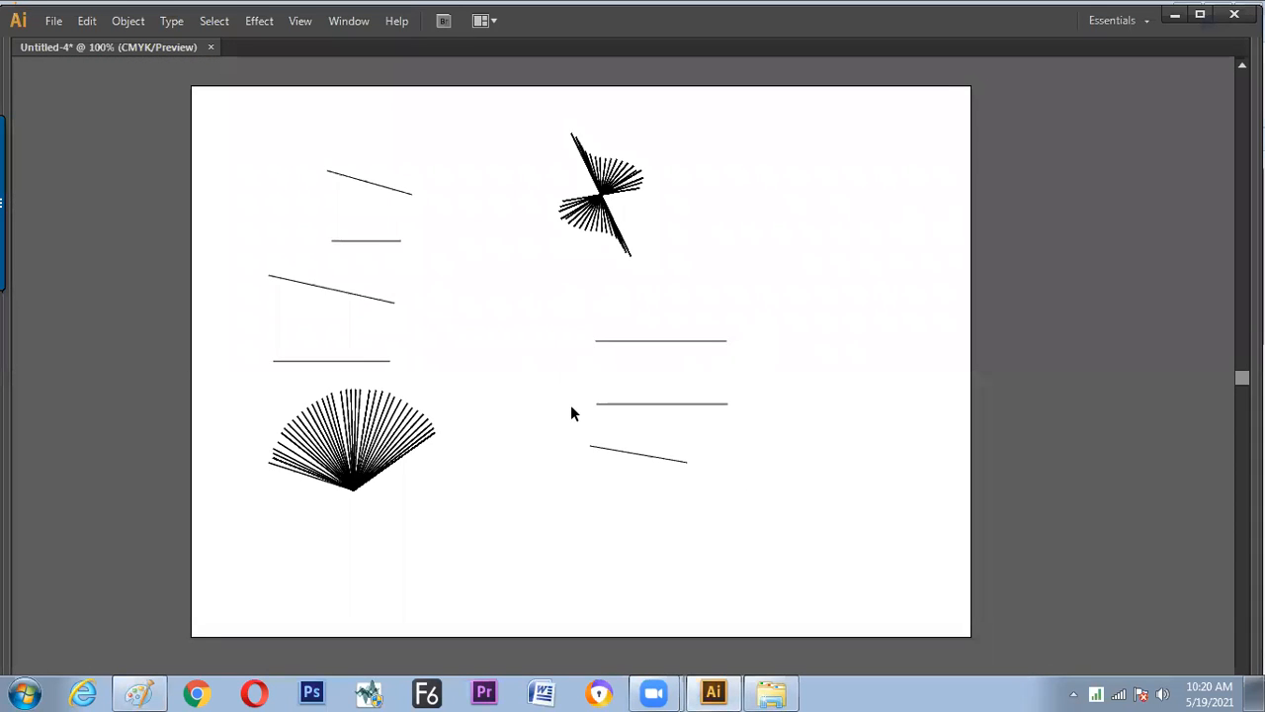
key(f)
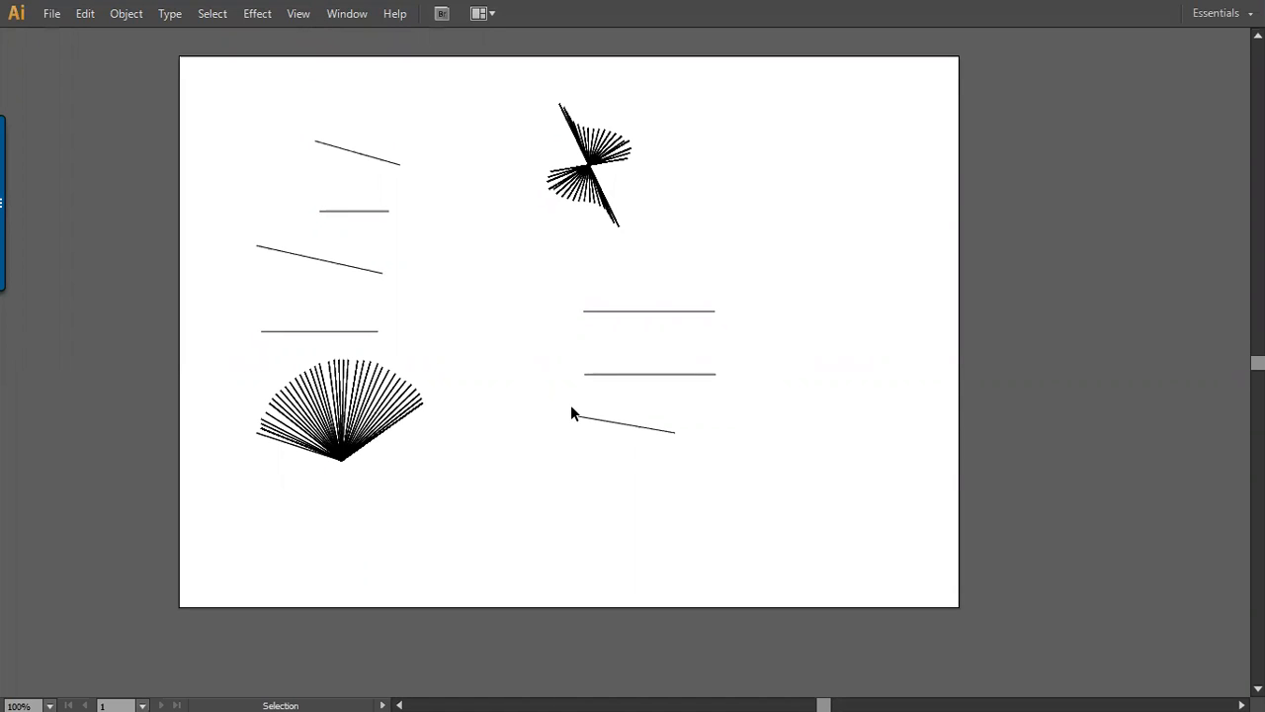
key(f)
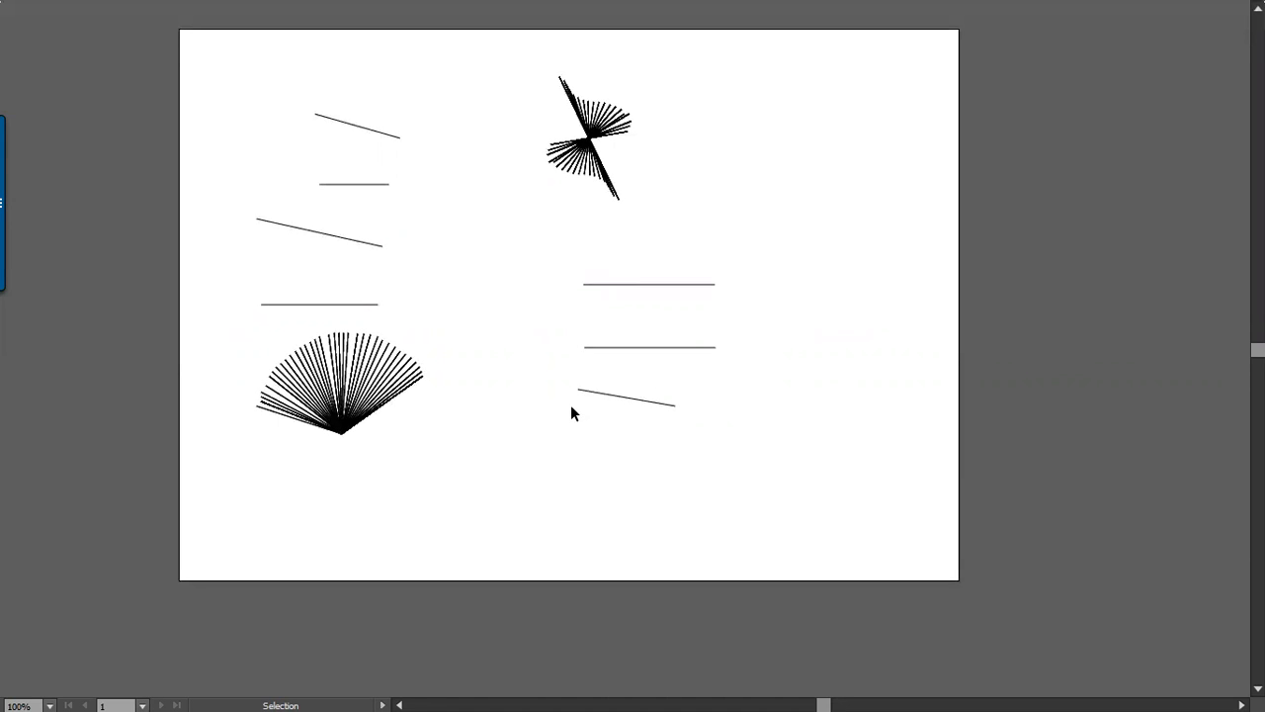
key(ctrl+equal)
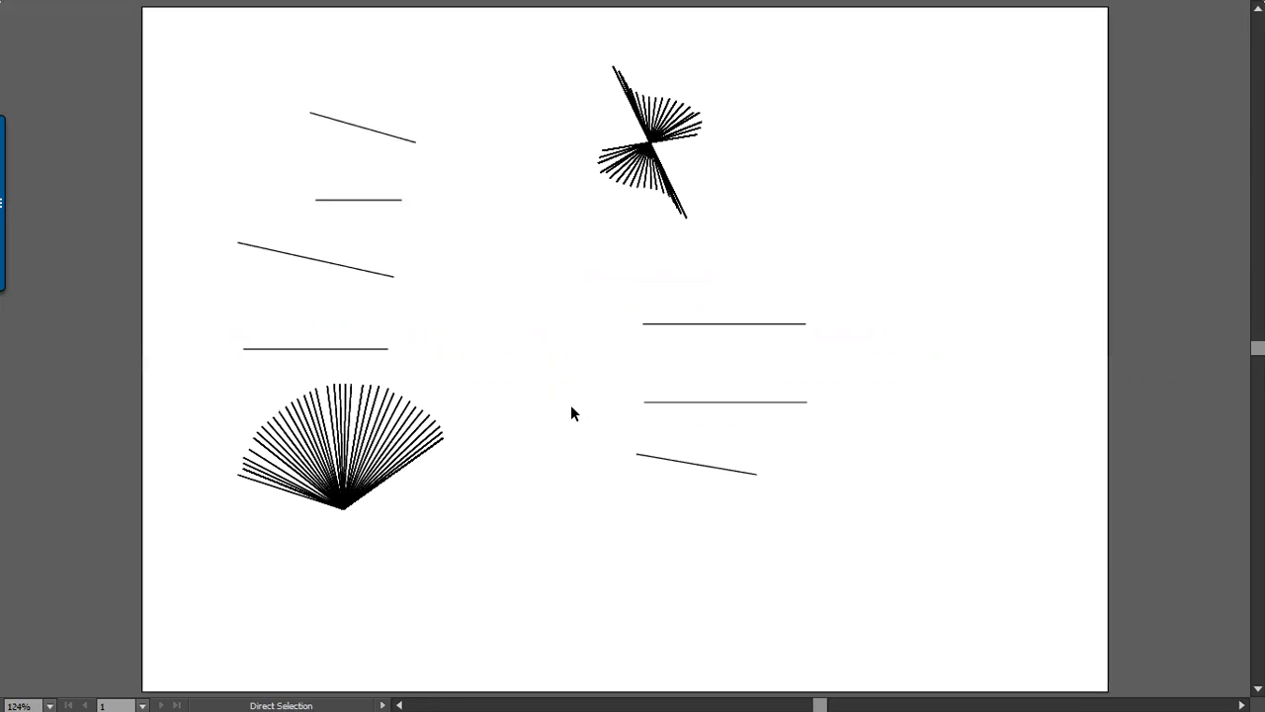
key(ctrl+equal)
key(ctrl+equal)
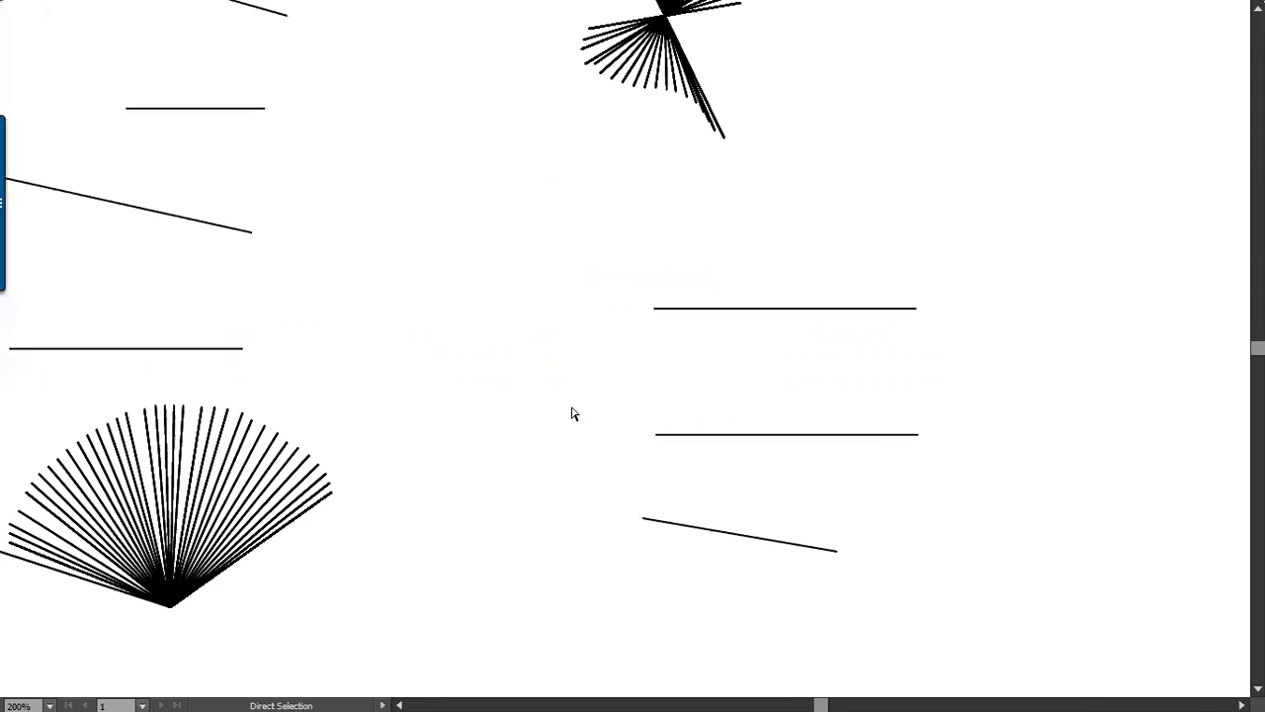
- Zoom the full-screen artwork to 300% and pan to the two parallel horizontal lines below the double fan
key(ctrl+minus)
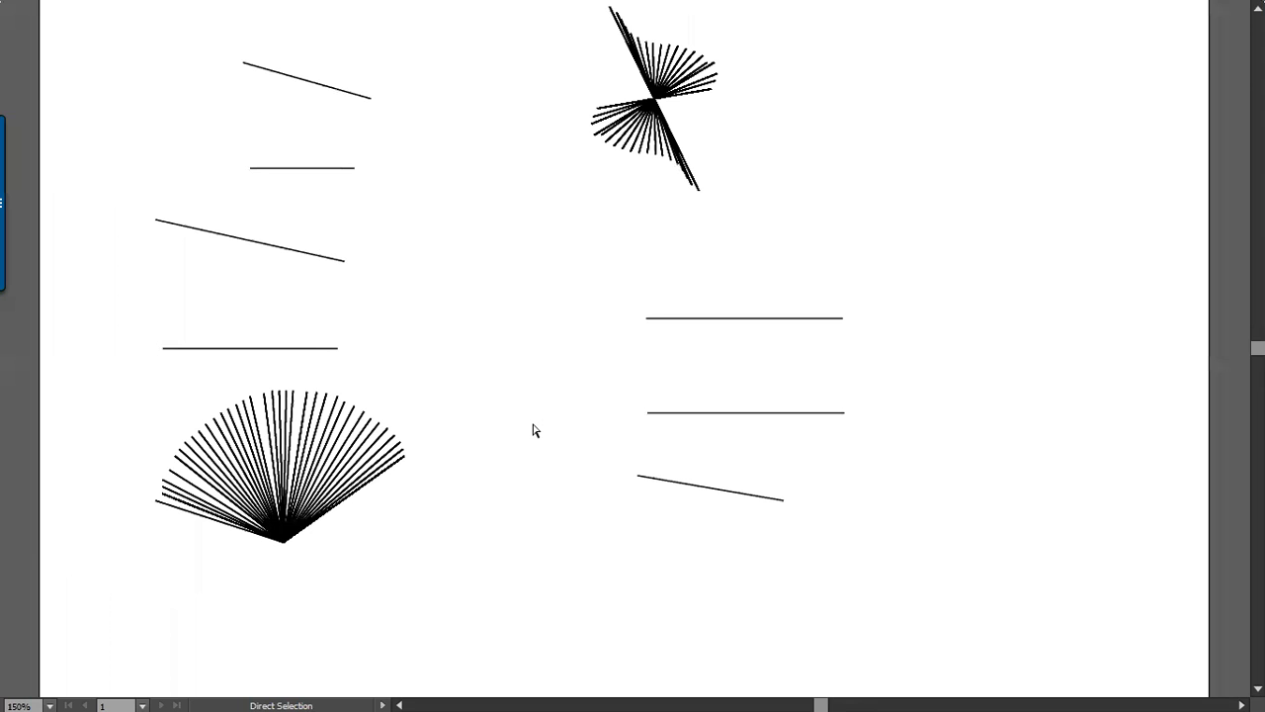
key(ctrl+equal)
key(ctrl+equal)
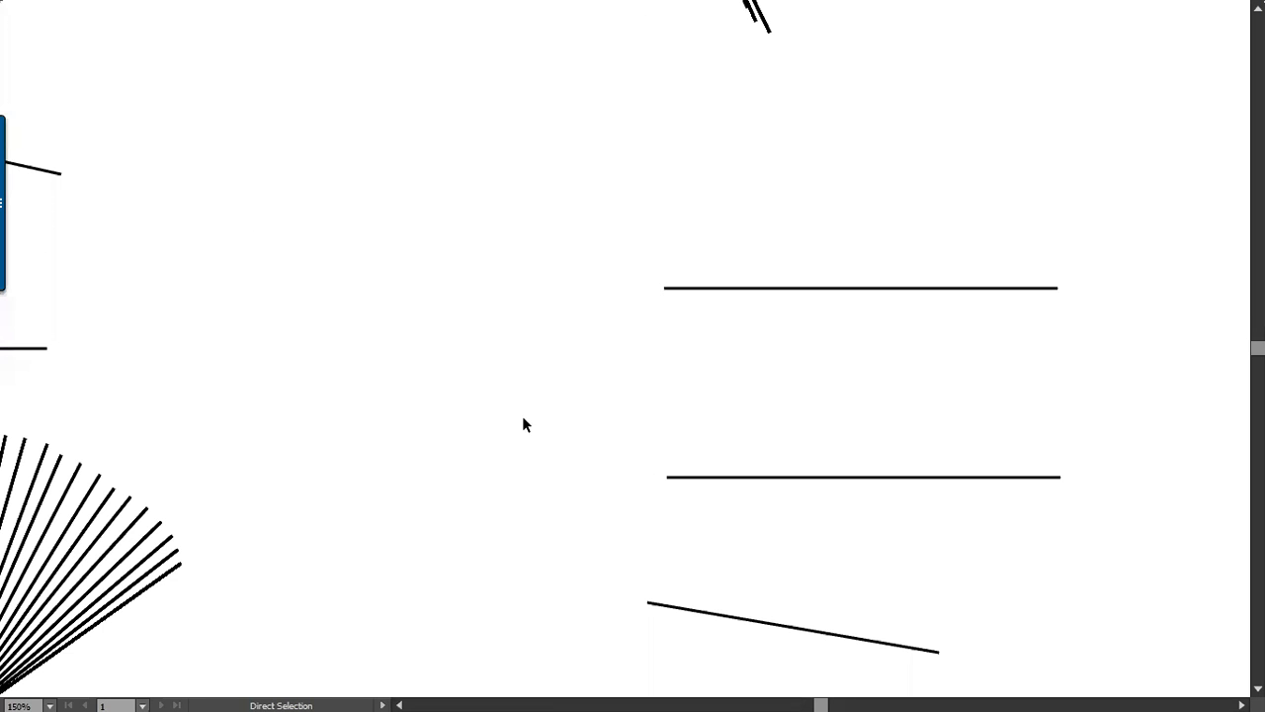
key(ctrl+equal)
key(space)
drag(444, 310, 552, 400)
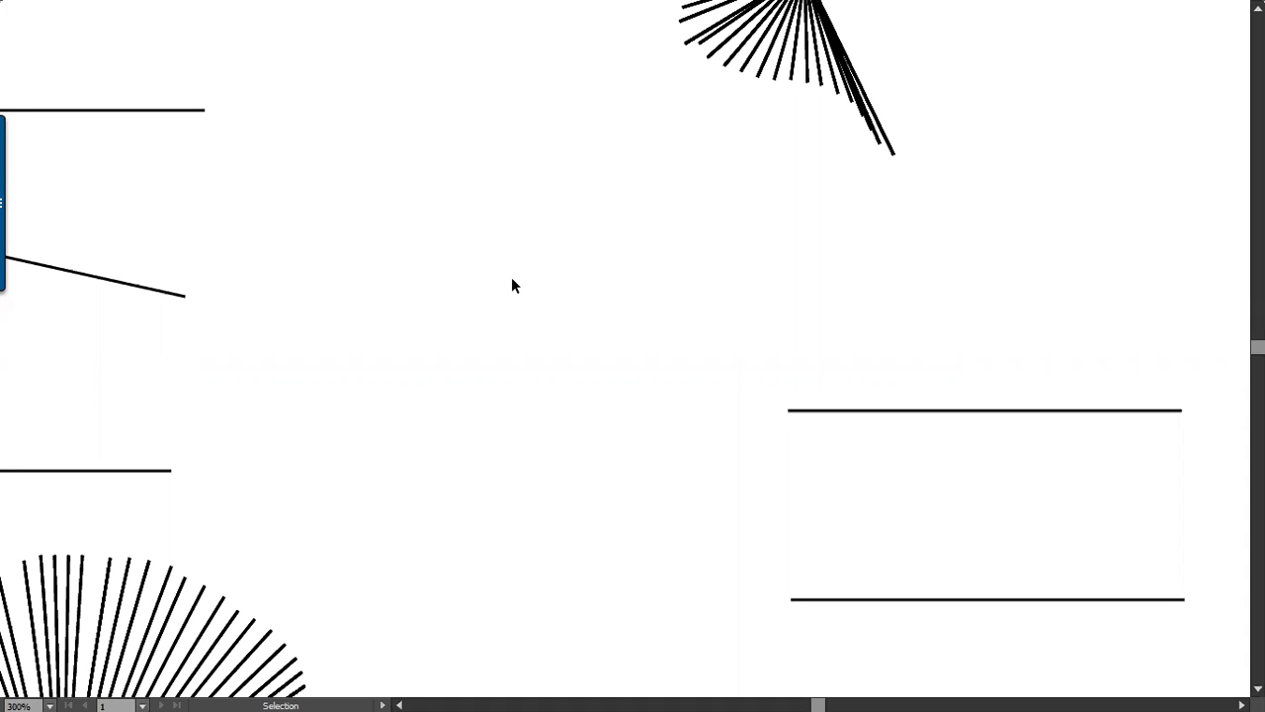
key(space)
drag(517, 376, 475, 391)
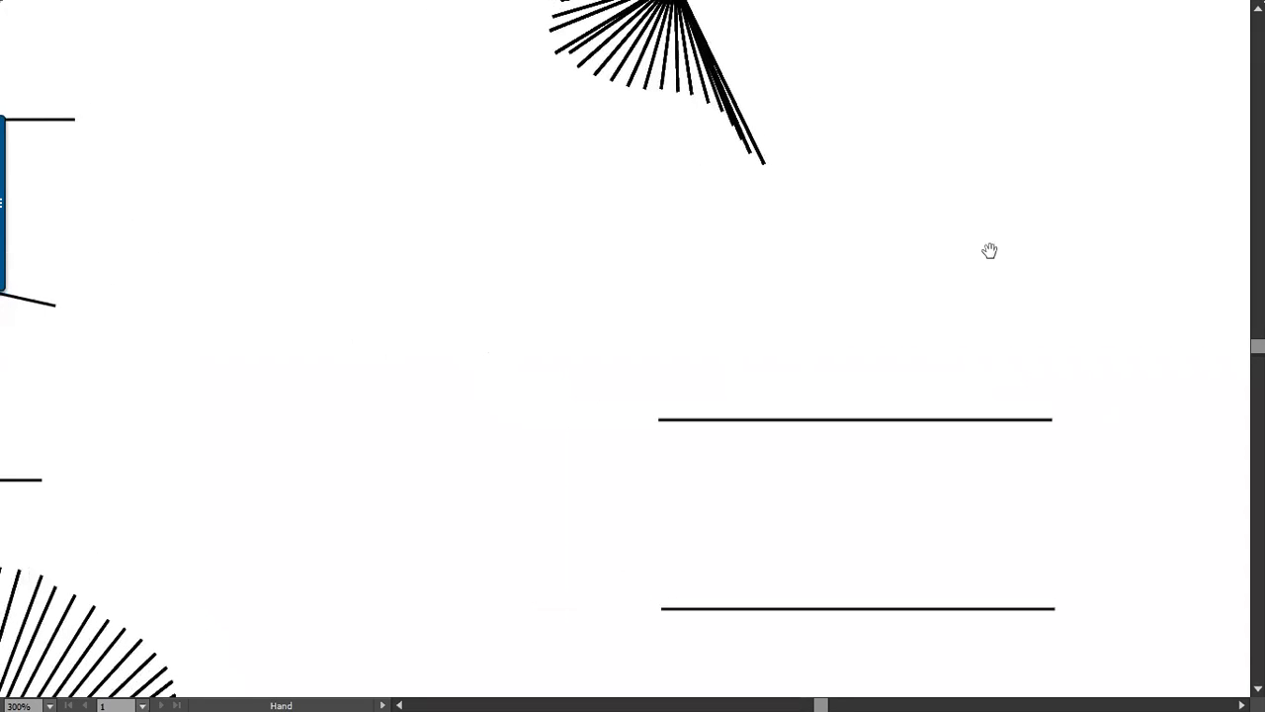
key(alt+Tab)
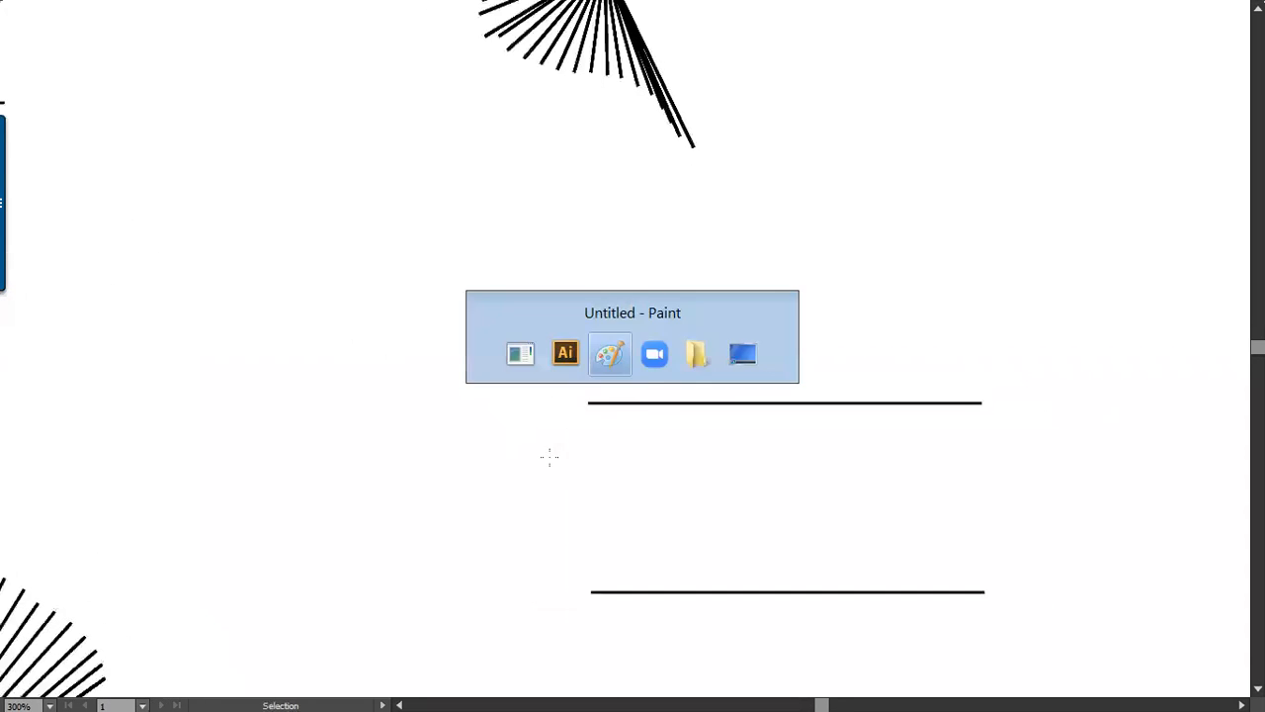
drag(833, 491, 856, 485)
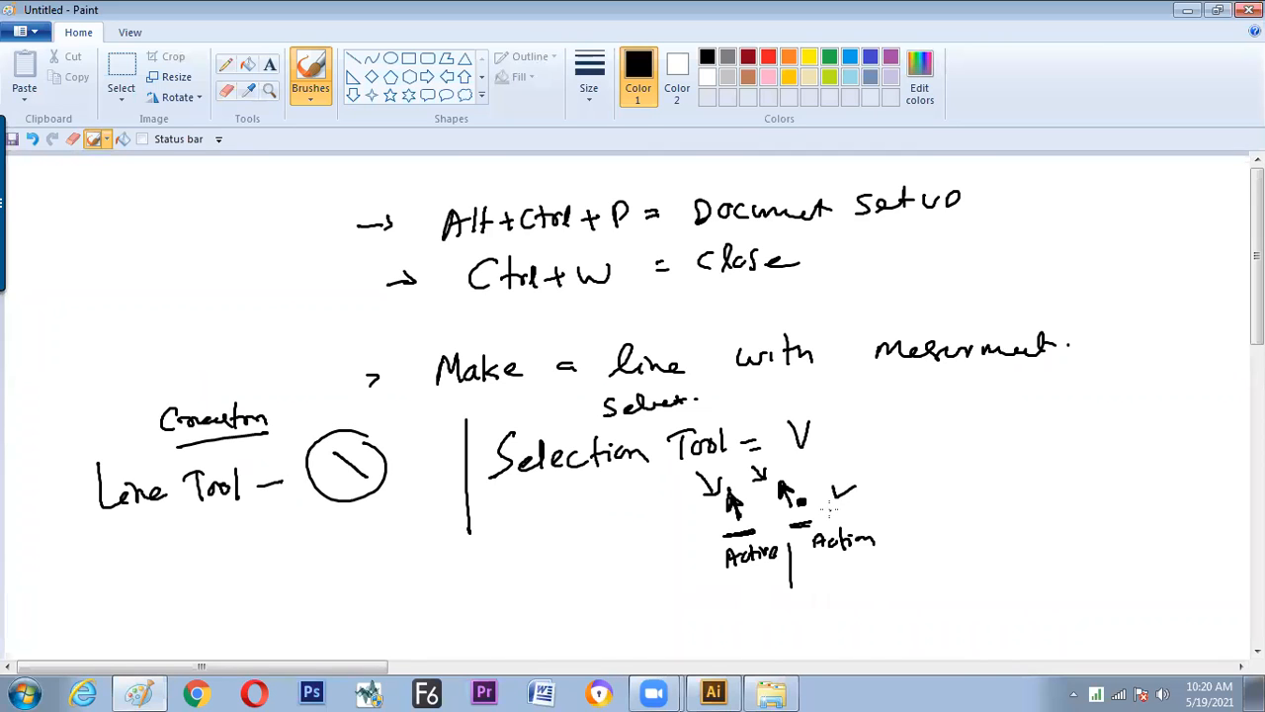
key(ctrl+z)
scroll(711, 394, down, 3)
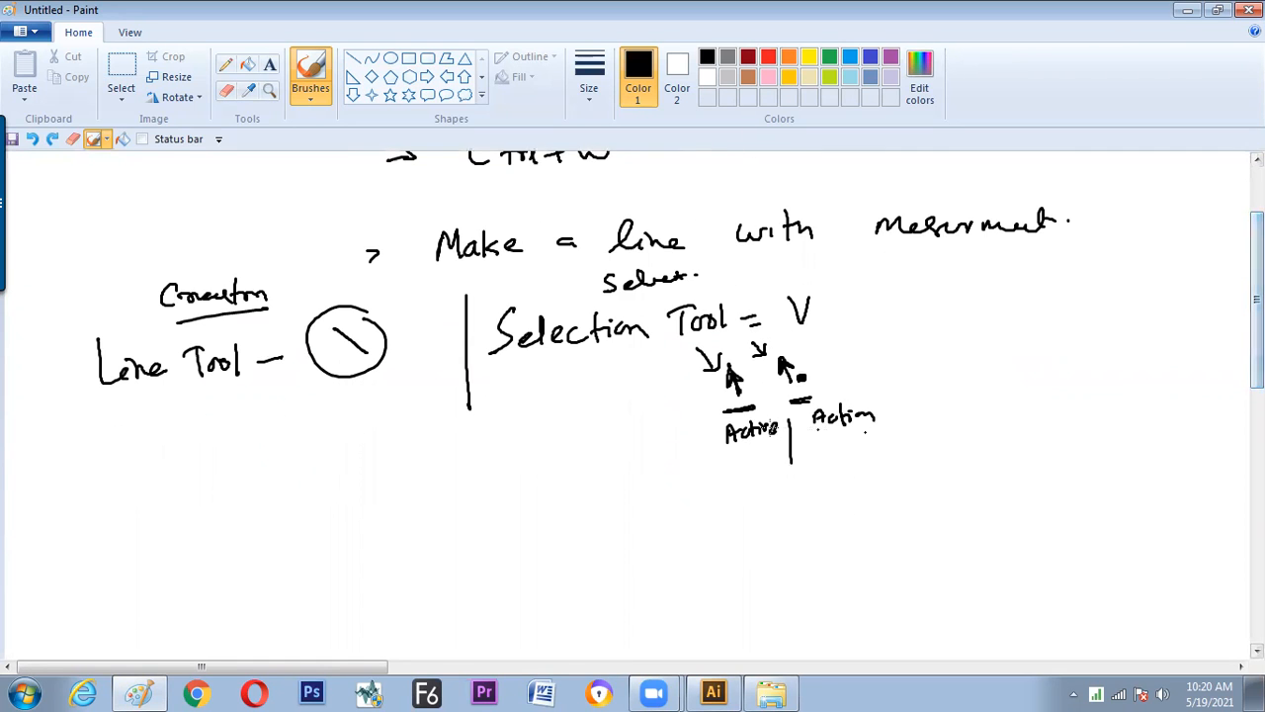
key(alt+Tab)
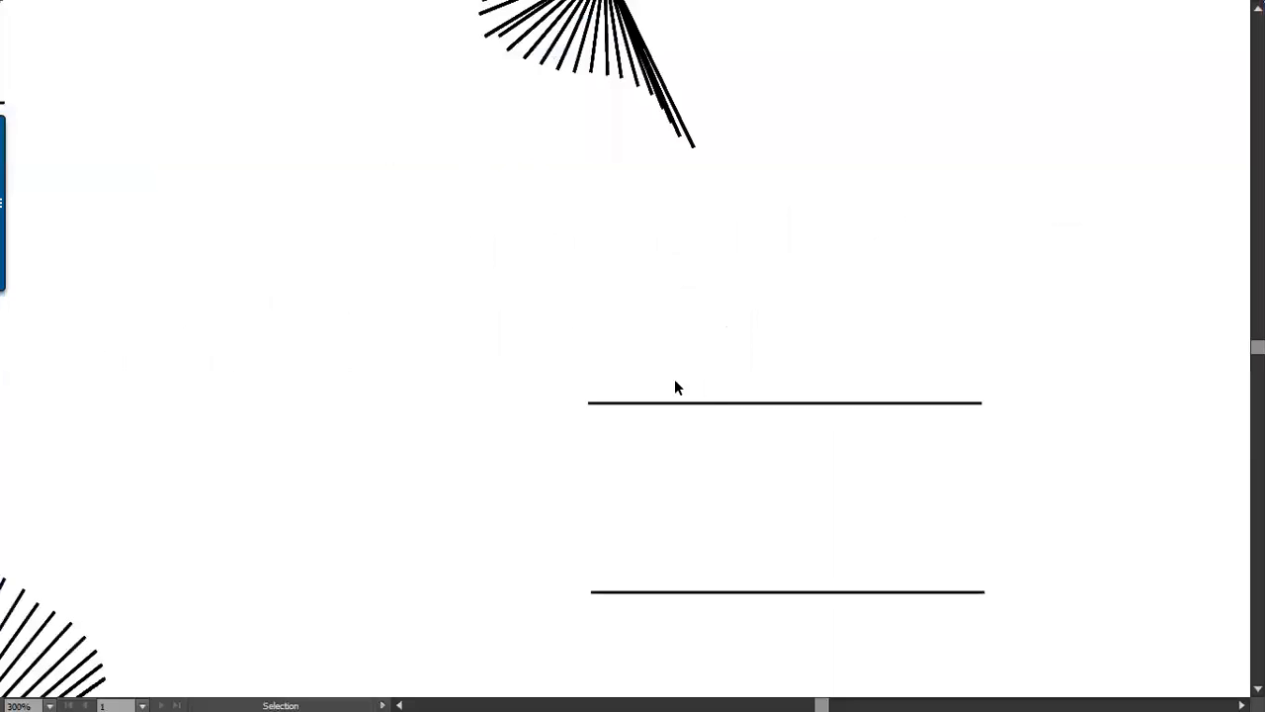
- Move the upper horizontal line up and left with the Selection tool, and select the lower horizontal line
drag(660, 405, 496, 341)
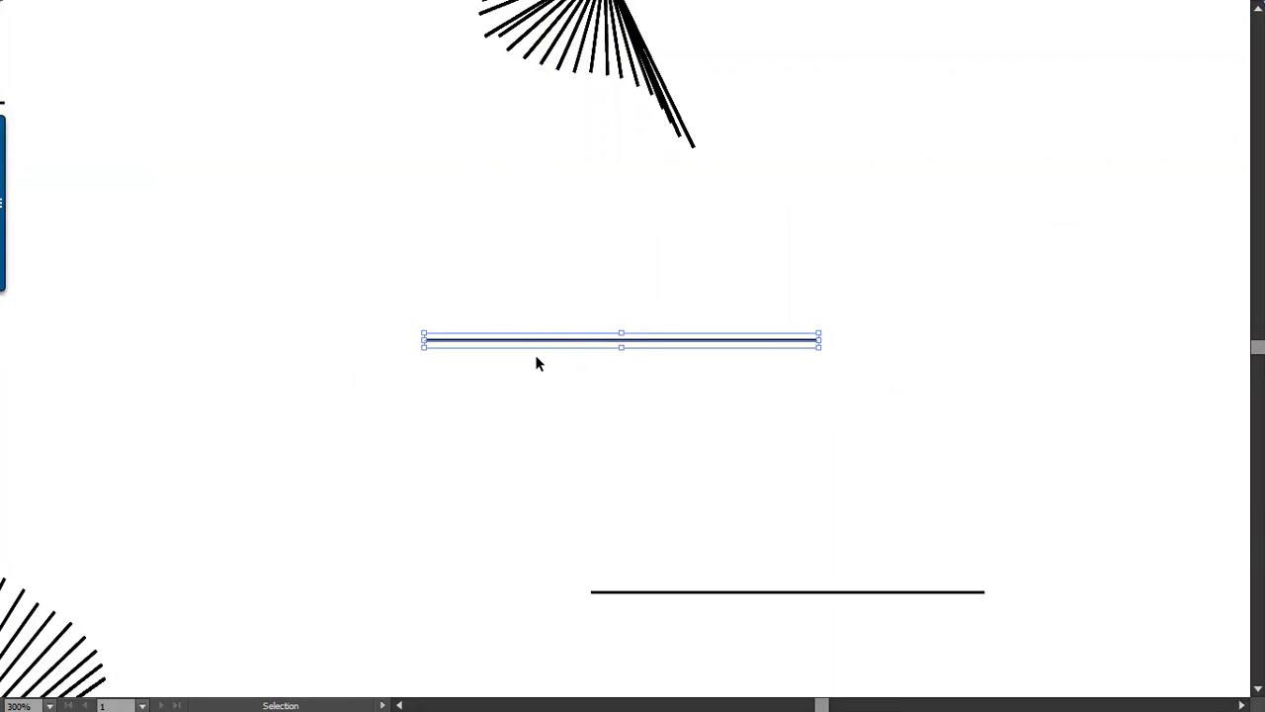
click(631, 563)
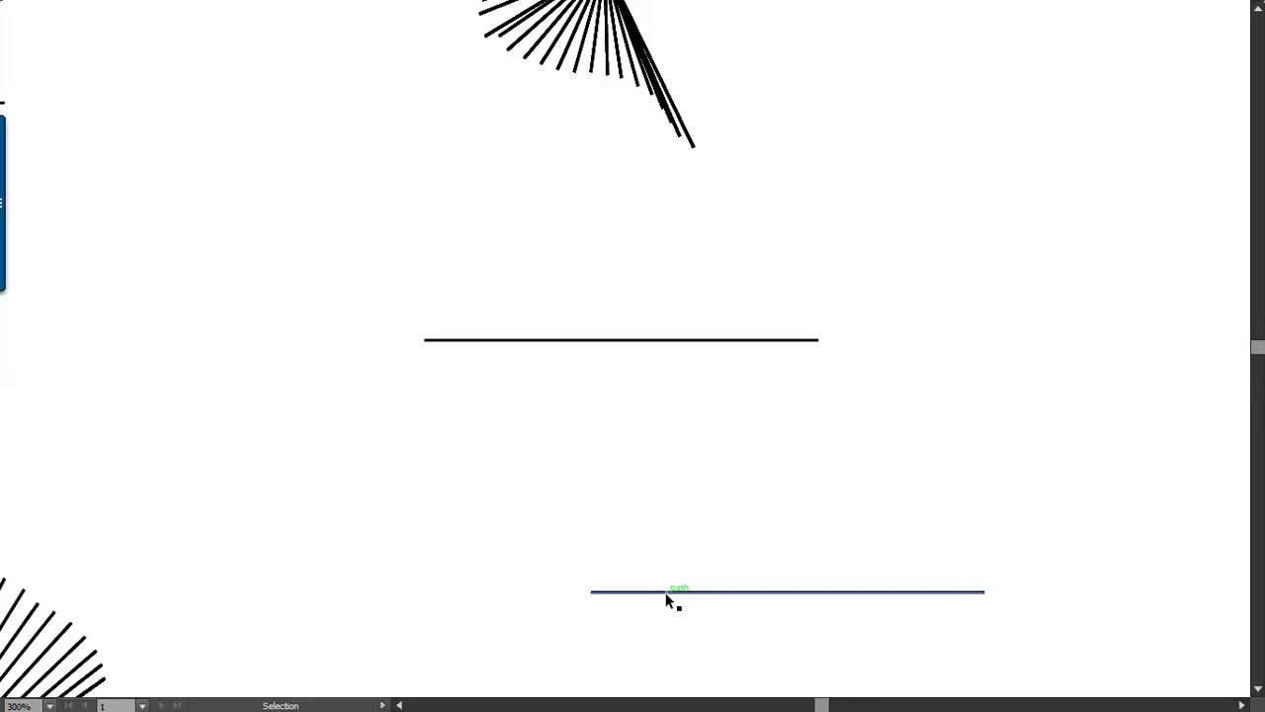
click(666, 593)
drag(667, 615, 667, 588)
- Restore the hidden panels and return the document to the normal screen mode
key(Tab)
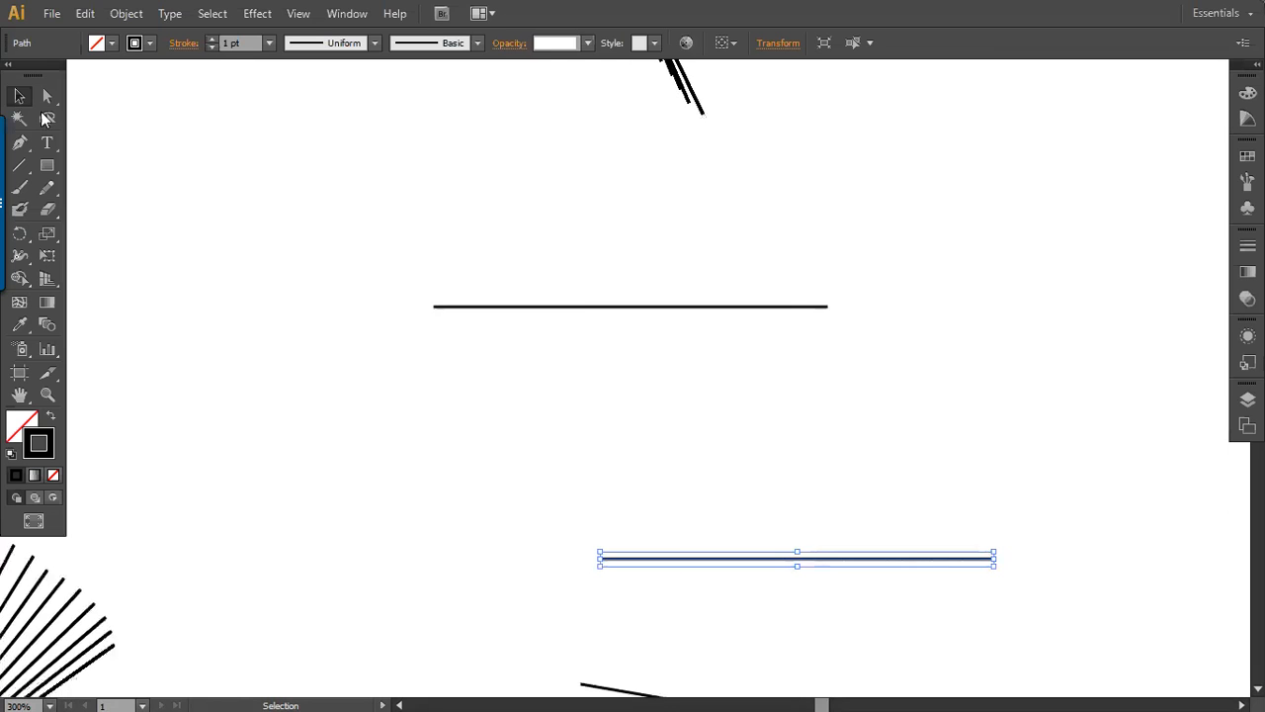
key(f)
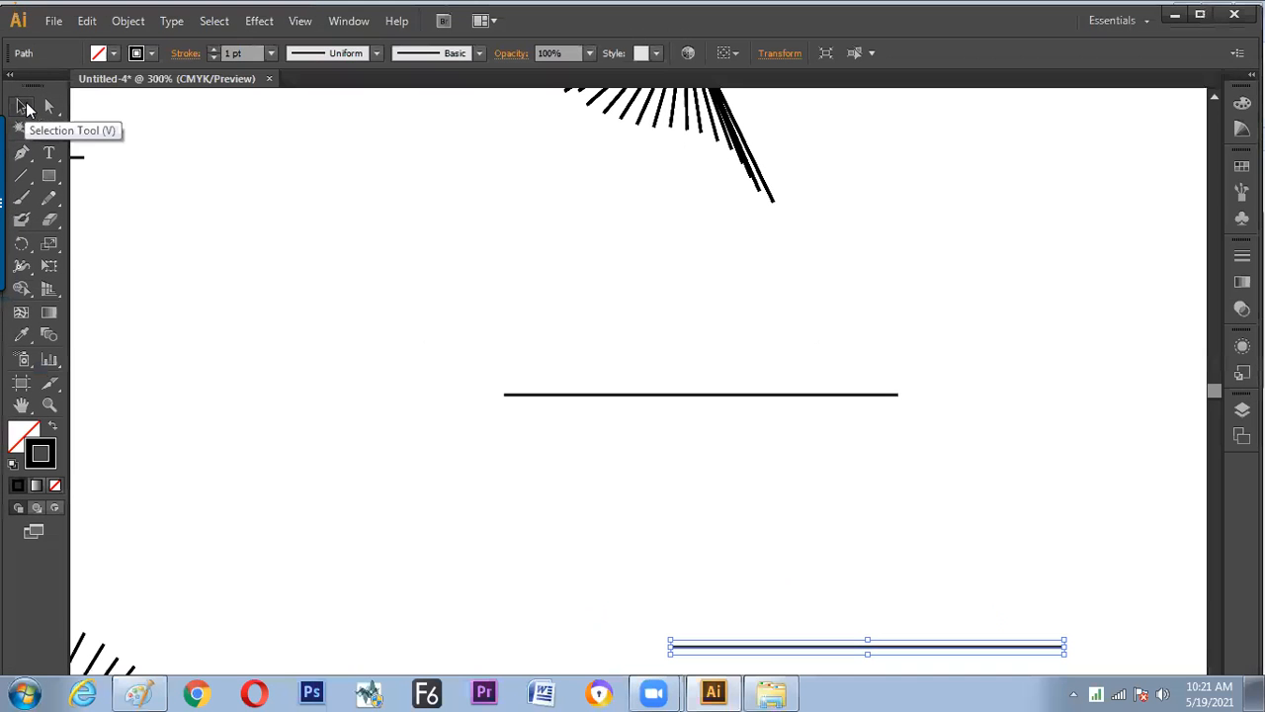
- In Paint, branch "Selection Tool" into circled "Select" and "Move", and draw an arrow from the dotted cursor to "Select"
key(alt+Tab)
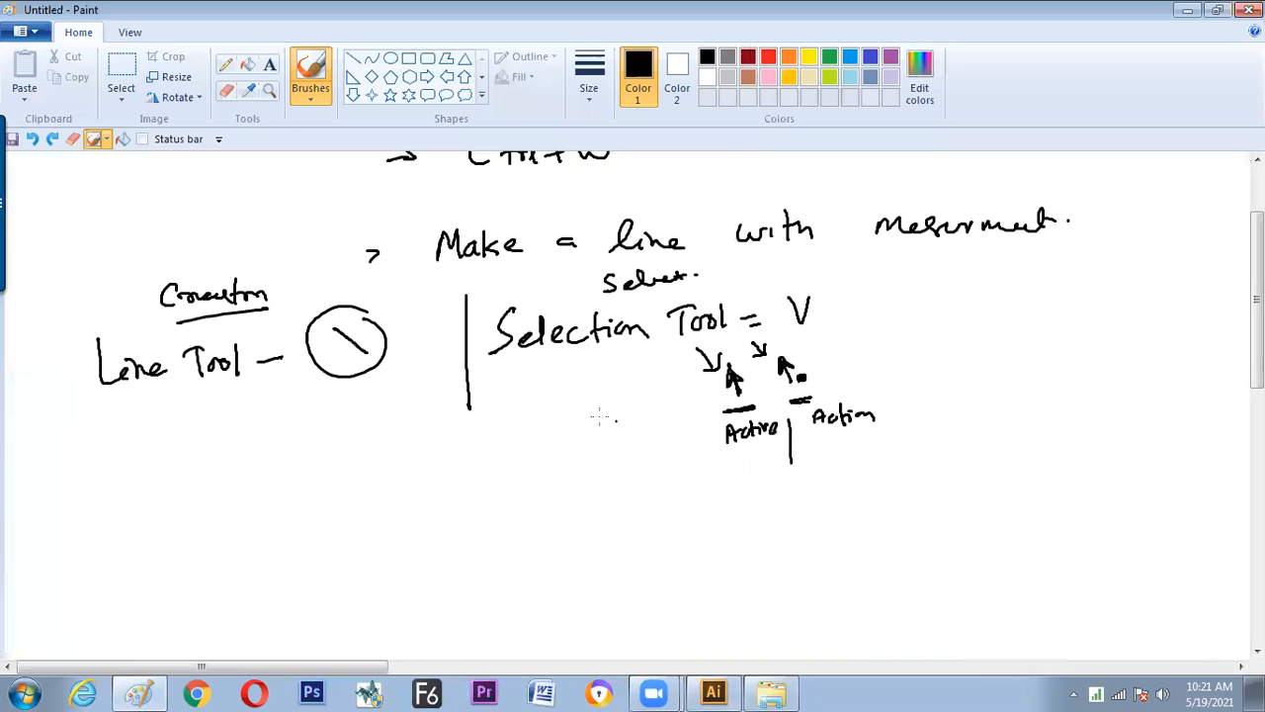
mouse_move(572, 379)
mouse_down()
mouse_move(561, 544)
mouse_move(538, 581)
mouse_up()
mouse_move(554, 571)
mouse_down()
mouse_move(579, 584)
mouse_move(613, 571)
mouse_up()
mouse_move(602, 374)
mouse_down()
mouse_move(678, 611)
mouse_move(745, 583)
mouse_move(757, 605)
mouse_move(745, 567)
mouse_up()
mouse_move(623, 549)
mouse_down()
mouse_move(520, 573)
mouse_move(581, 610)
mouse_move(634, 554)
mouse_up()
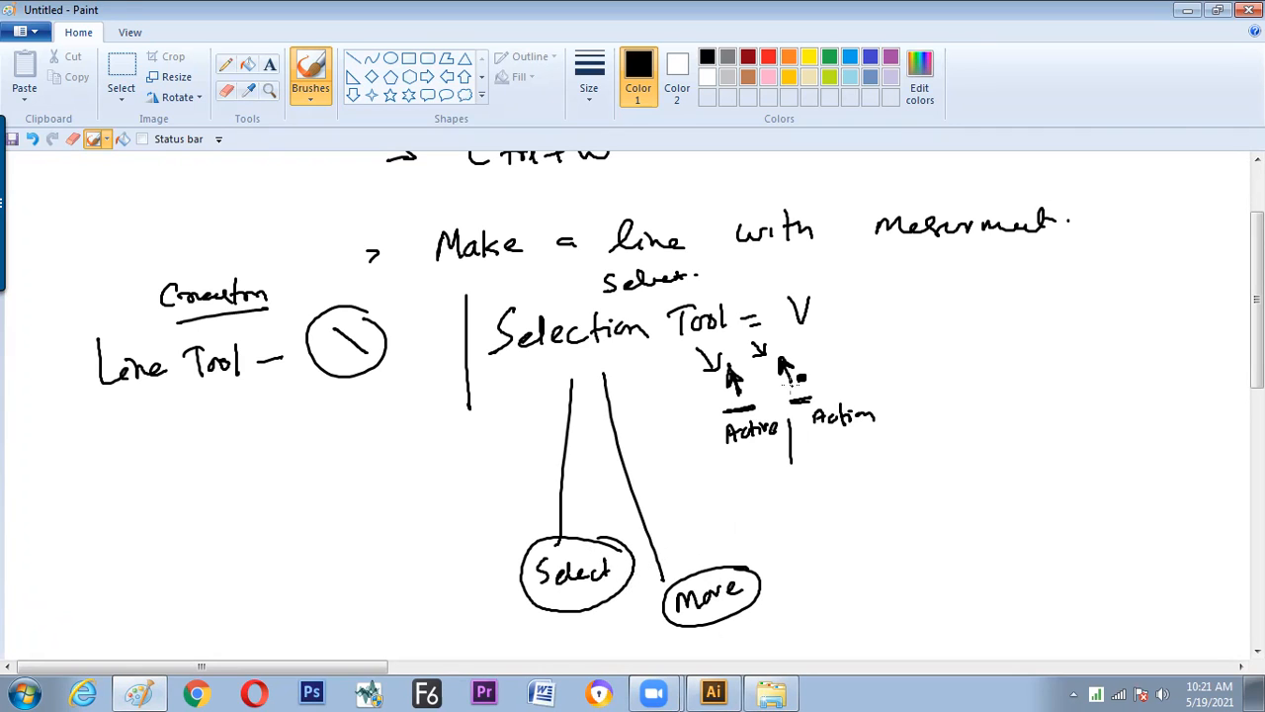
mouse_move(790, 387)
mouse_down()
mouse_move(580, 509)
mouse_move(581, 531)
mouse_up()
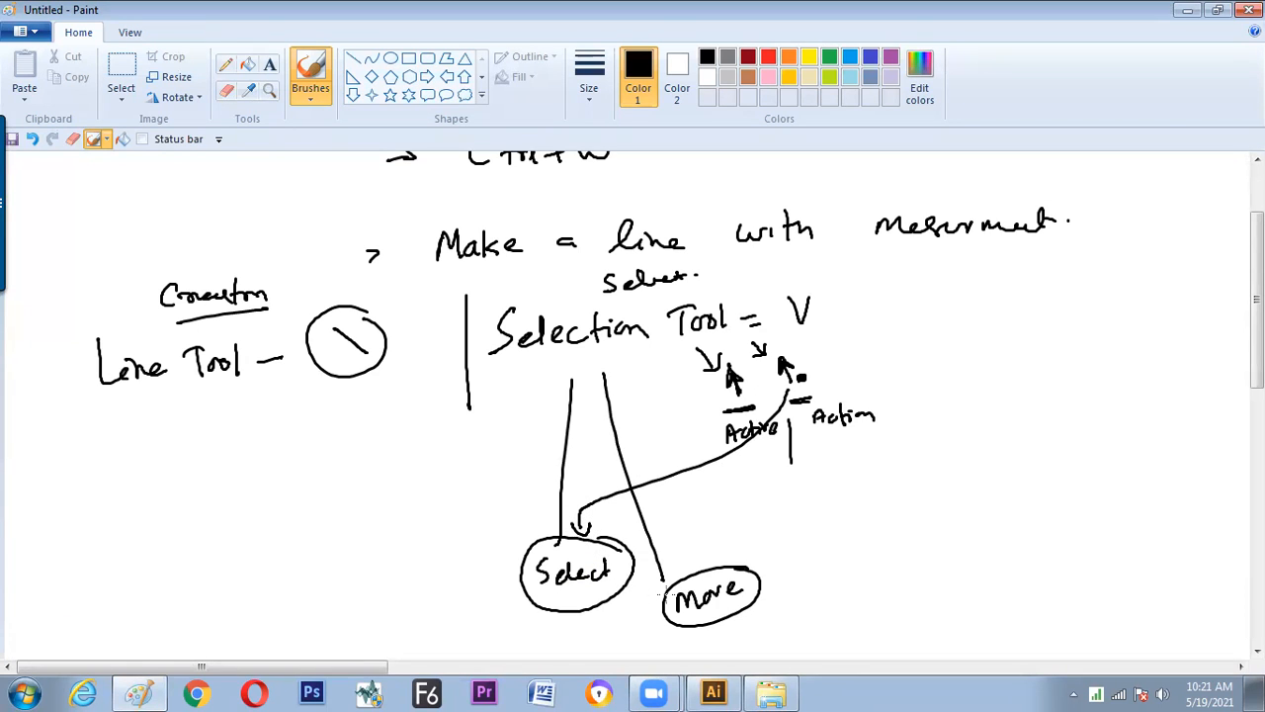
- Switch back to Illustrator, deselect the lower horizontal line and select it again by its path
key(alt+Tab)
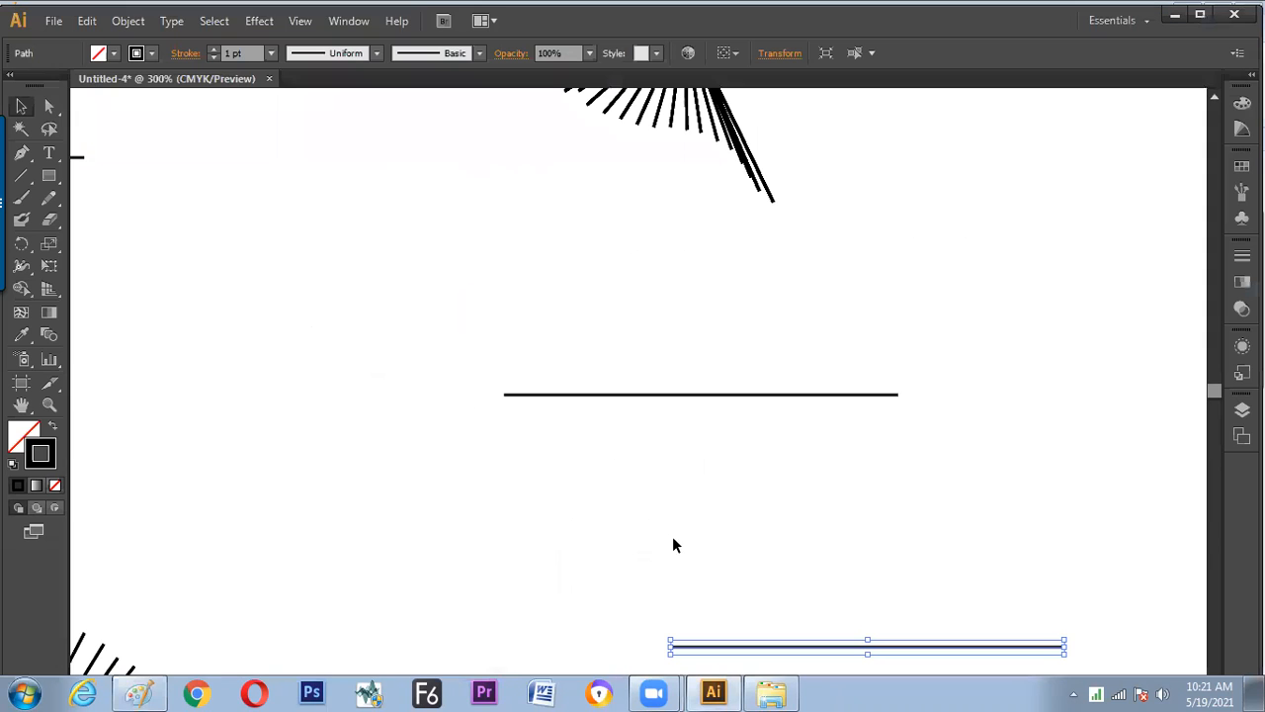
click(640, 539)
drag(622, 528, 543, 397)
click(662, 528)
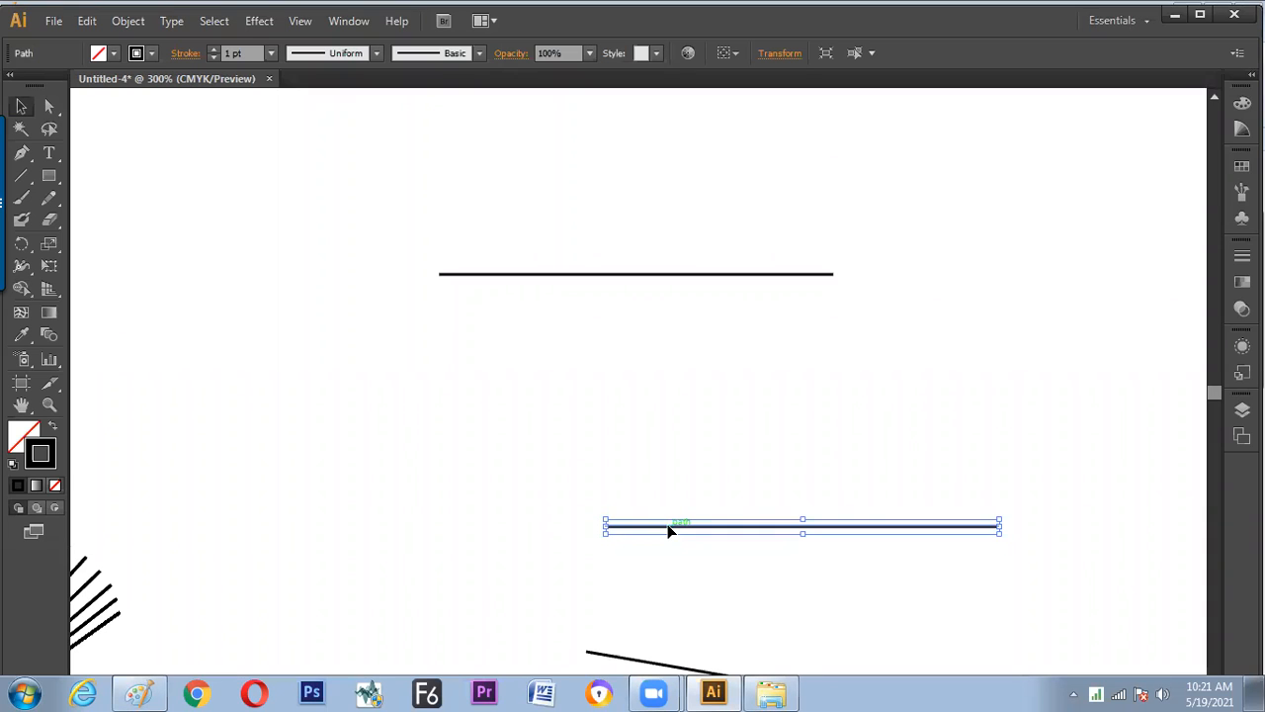
- In Paint, add a divider and a filled arrowhead labelled "move" beside "Action", and underline "Selection Tool"
key(alt+Tab)
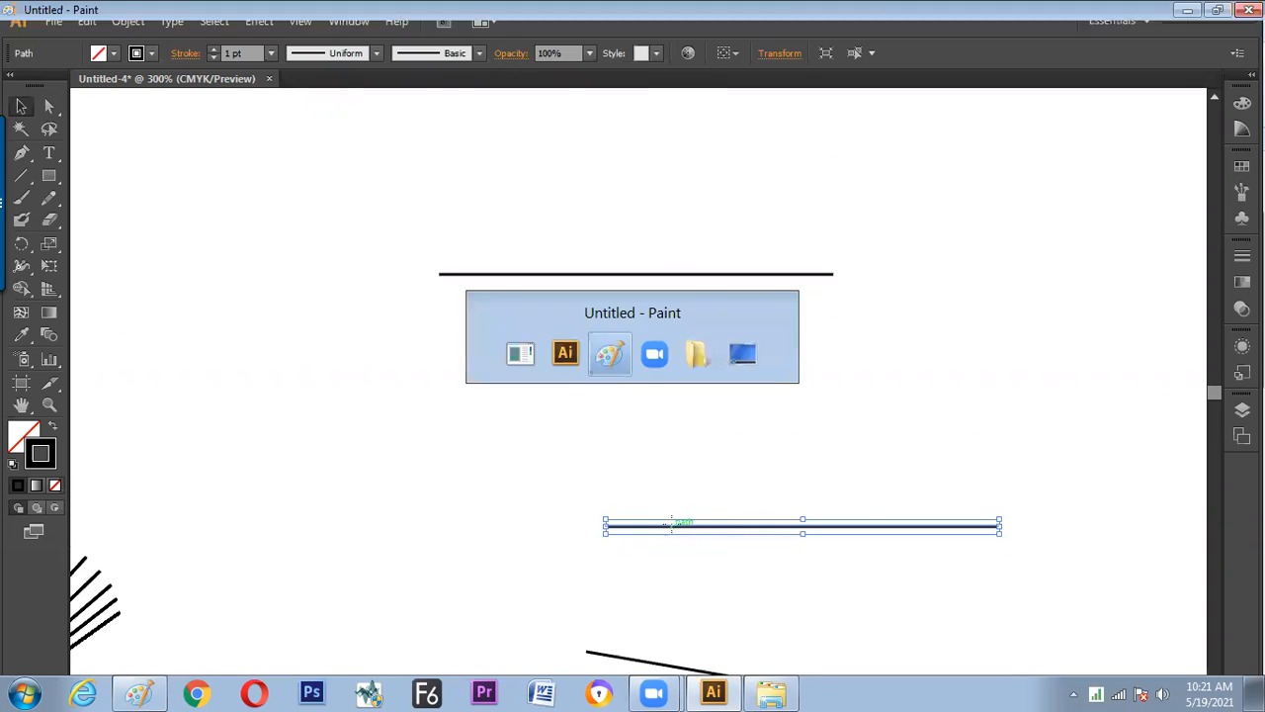
drag(874, 348, 884, 433)
mouse_move(899, 366)
mouse_down()
mouse_move(908, 347)
mouse_move(921, 368)
mouse_up()
mouse_move(903, 361)
mouse_down()
mouse_move(917, 360)
mouse_move(908, 348)
mouse_move(919, 359)
mouse_up()
drag(921, 420, 989, 403)
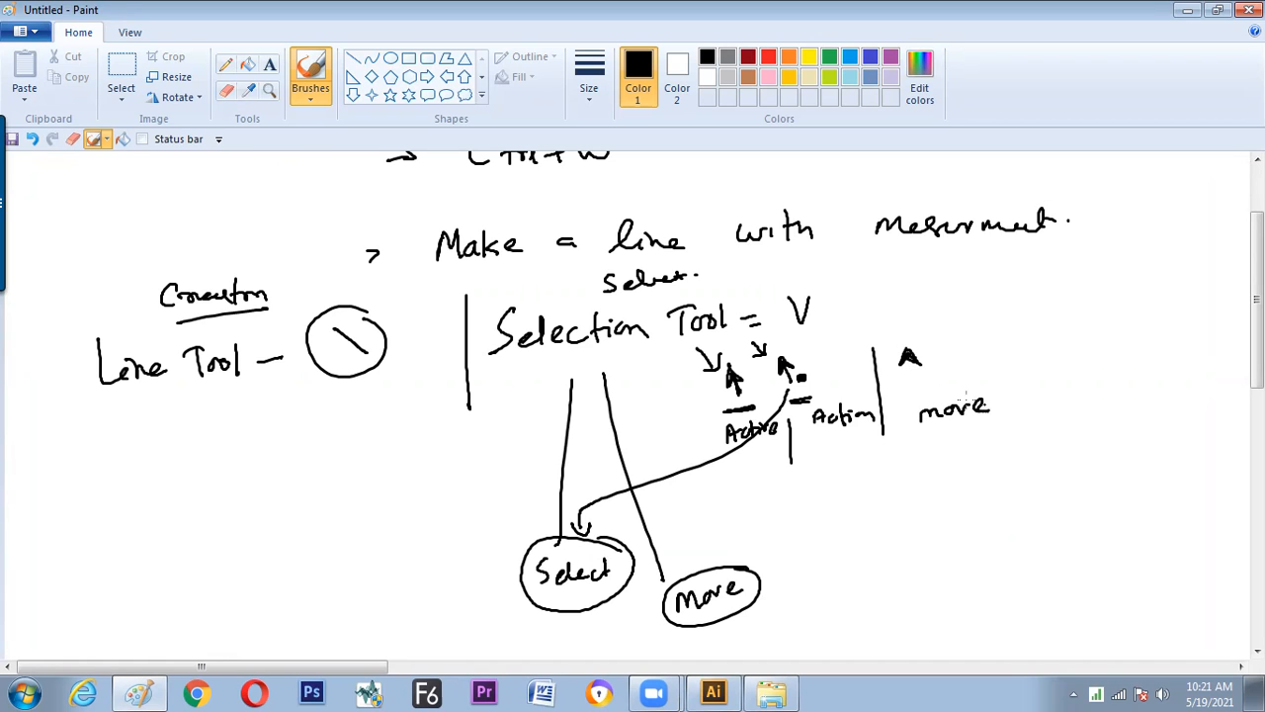
drag(499, 373, 692, 349)
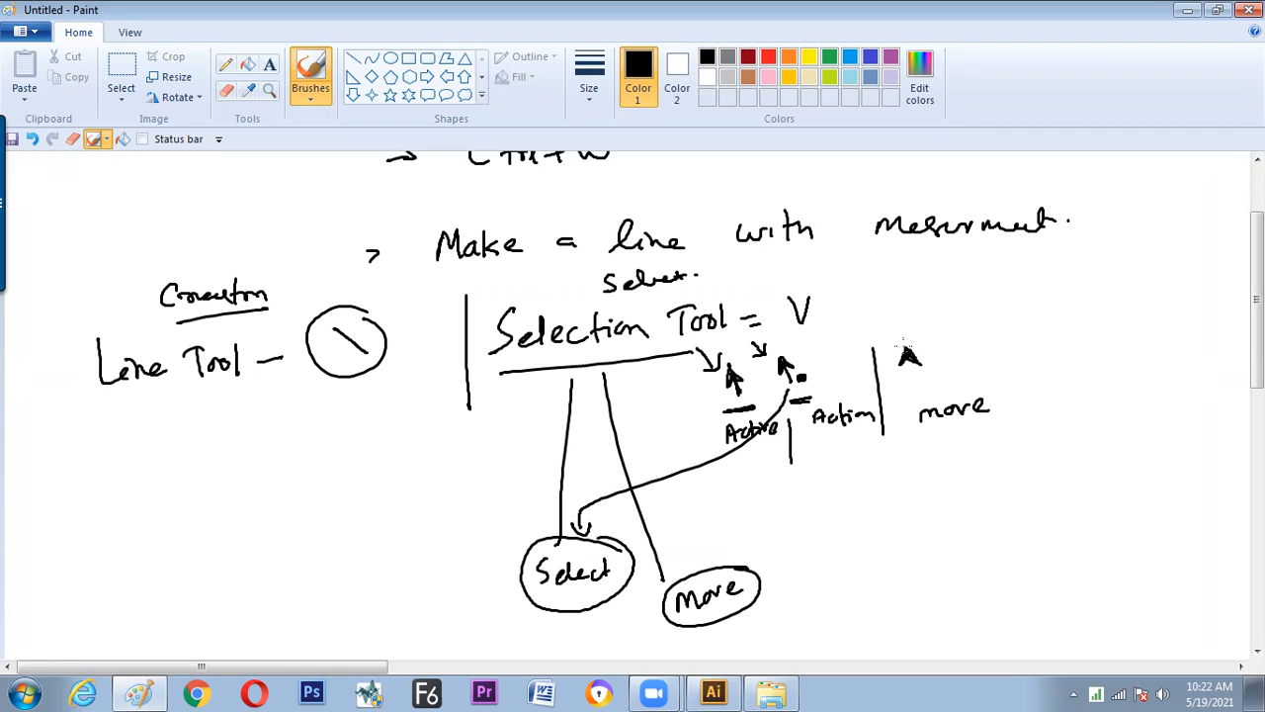
- Return to Illustrator, move the lower horizontal line up and left to just beneath the upper one, and deselect it
key(alt+Tab)
drag(696, 528, 545, 378)
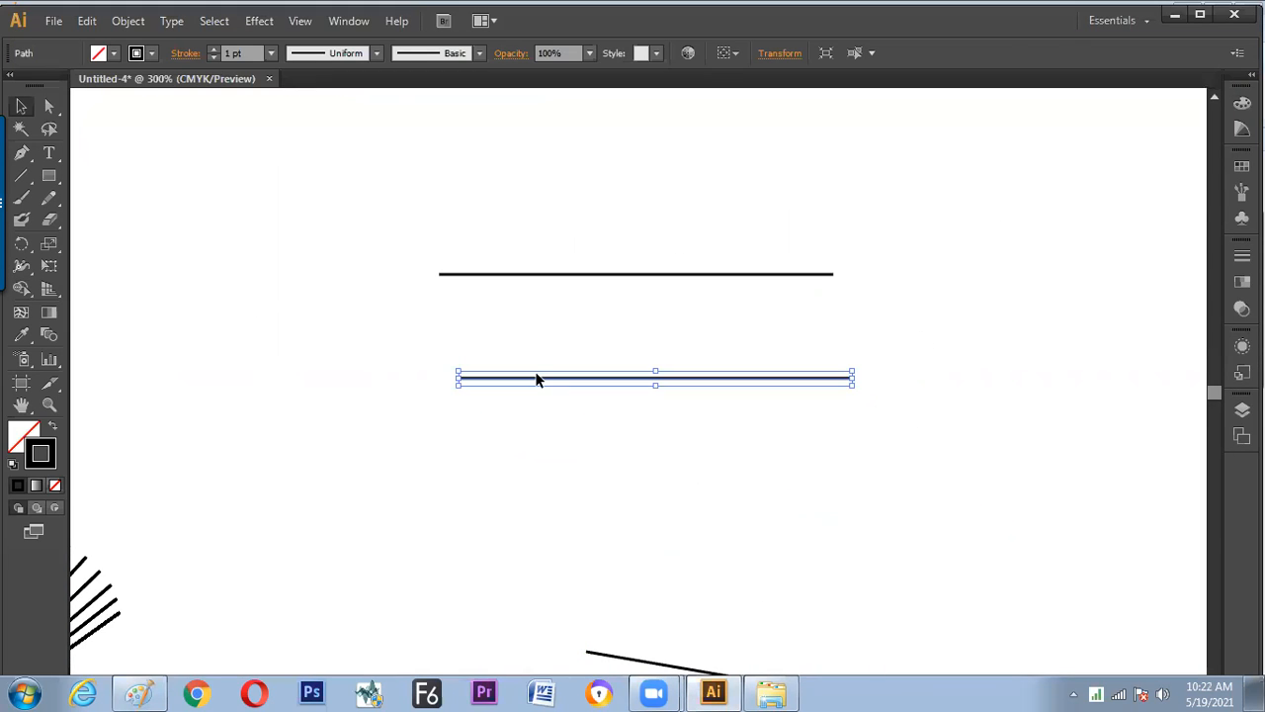
click(595, 467)
click(593, 379)
click(524, 425)
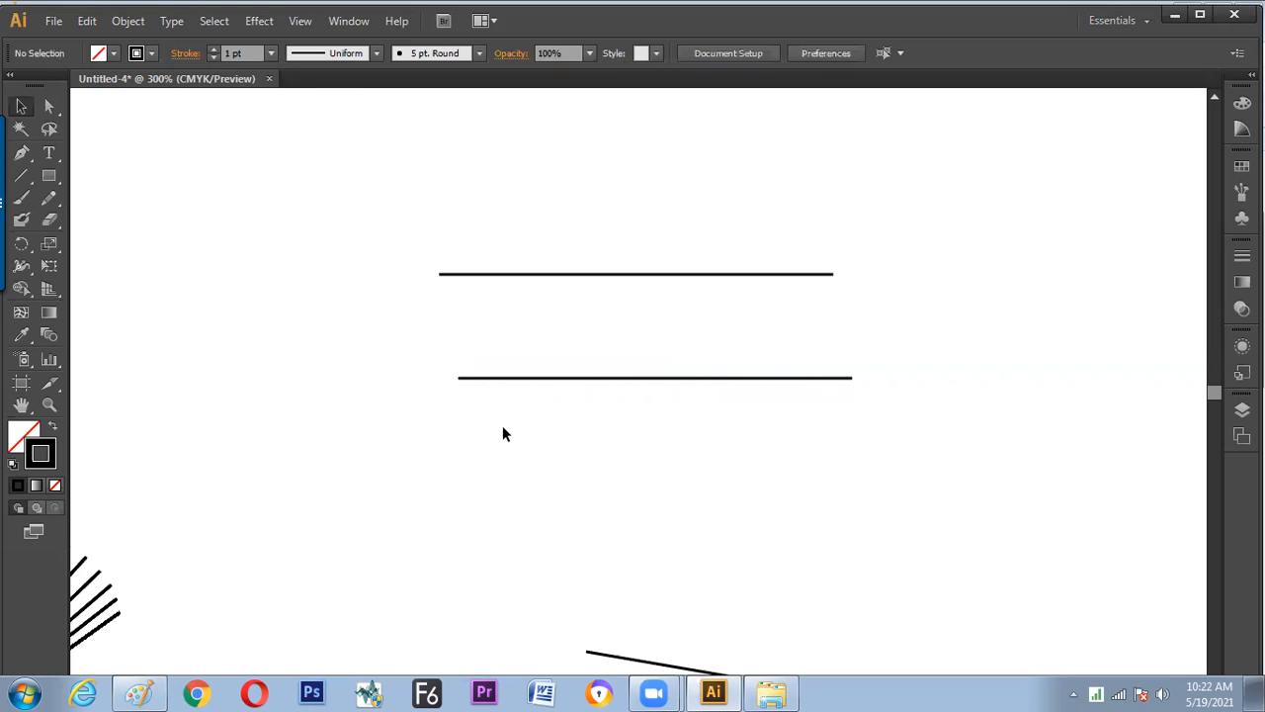
- Practise marquee-selecting the lower horizontal line from the empty area below it, and nudge it slightly
drag(475, 432, 559, 386)
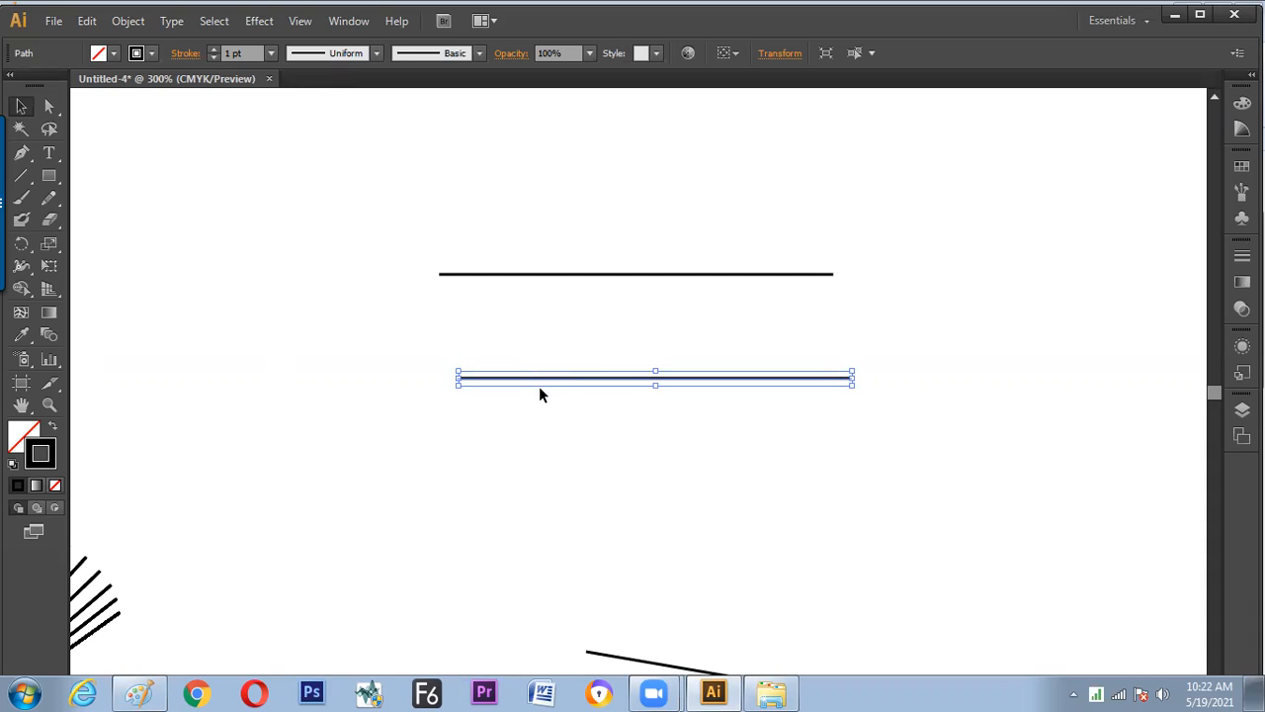
drag(535, 401, 597, 340)
mouse_move(531, 410)
mouse_down()
mouse_move(584, 334)
mouse_move(521, 405)
mouse_move(574, 343)
mouse_move(547, 396)
mouse_up()
drag(531, 445, 607, 339)
mouse_move(561, 379)
mouse_down()
mouse_move(646, 337)
mouse_move(567, 384)
mouse_up()
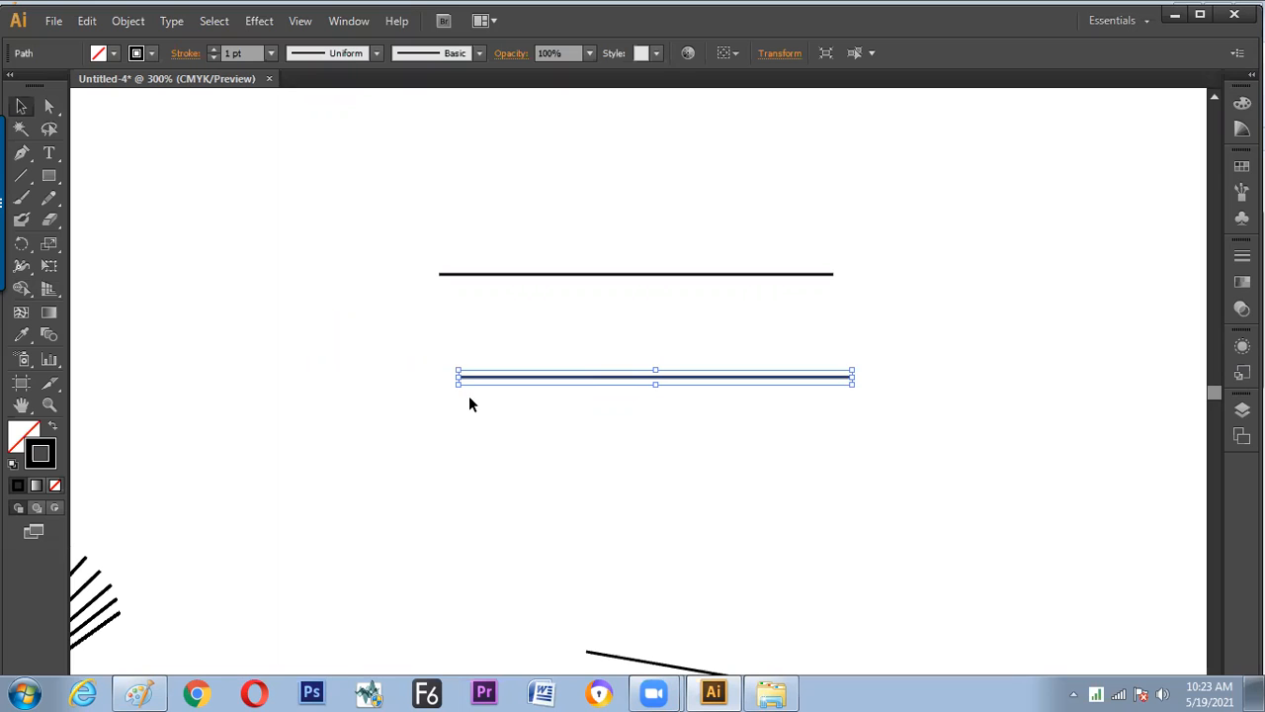
- Review the cursor sketches in Paint, and in Illustrator move the lower horizontal line left to align its ends with the upper line
key(alt+Tab)
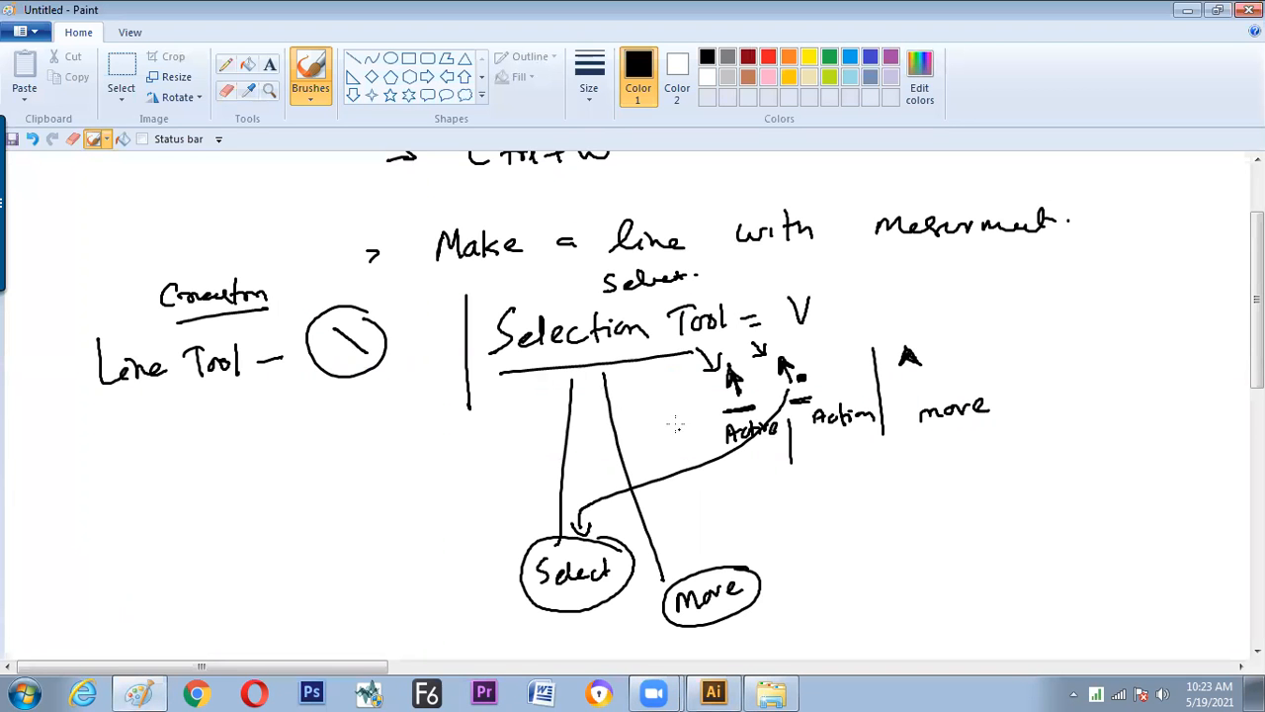
key(alt+Tab)
mouse_move(601, 378)
mouse_down()
mouse_move(657, 326)
mouse_move(583, 384)
mouse_up()
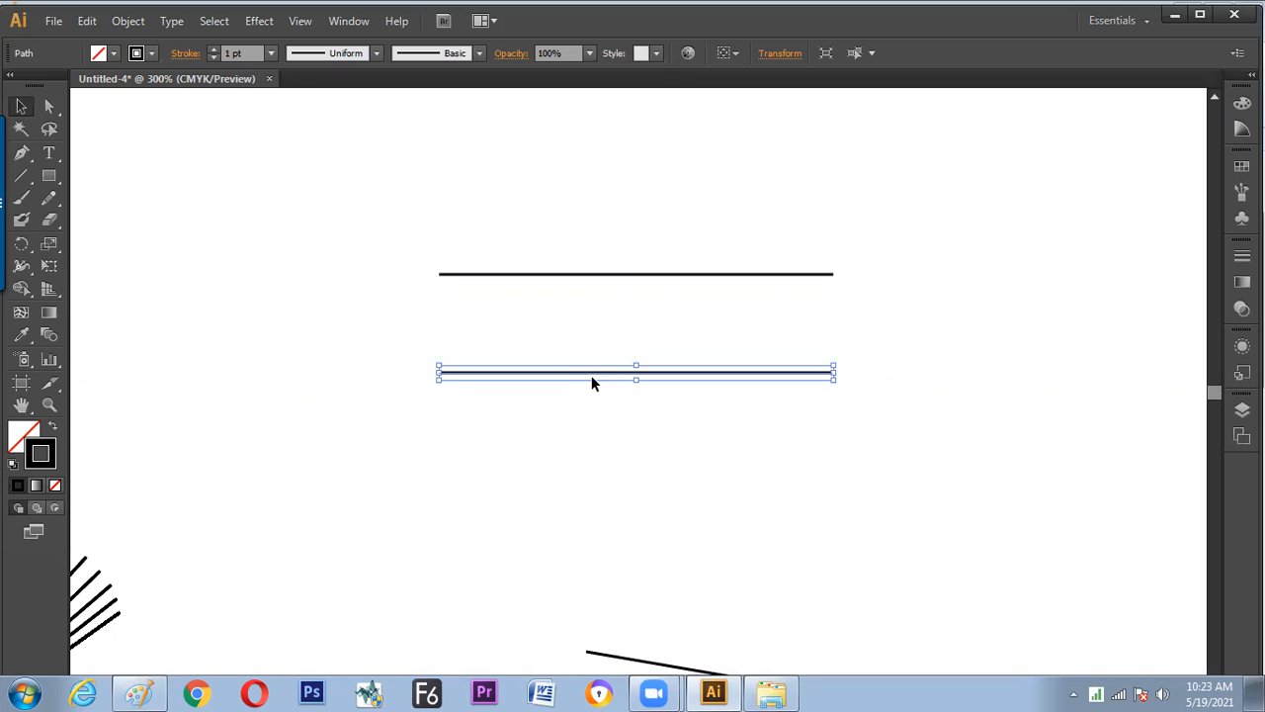
key(alt+Tab)
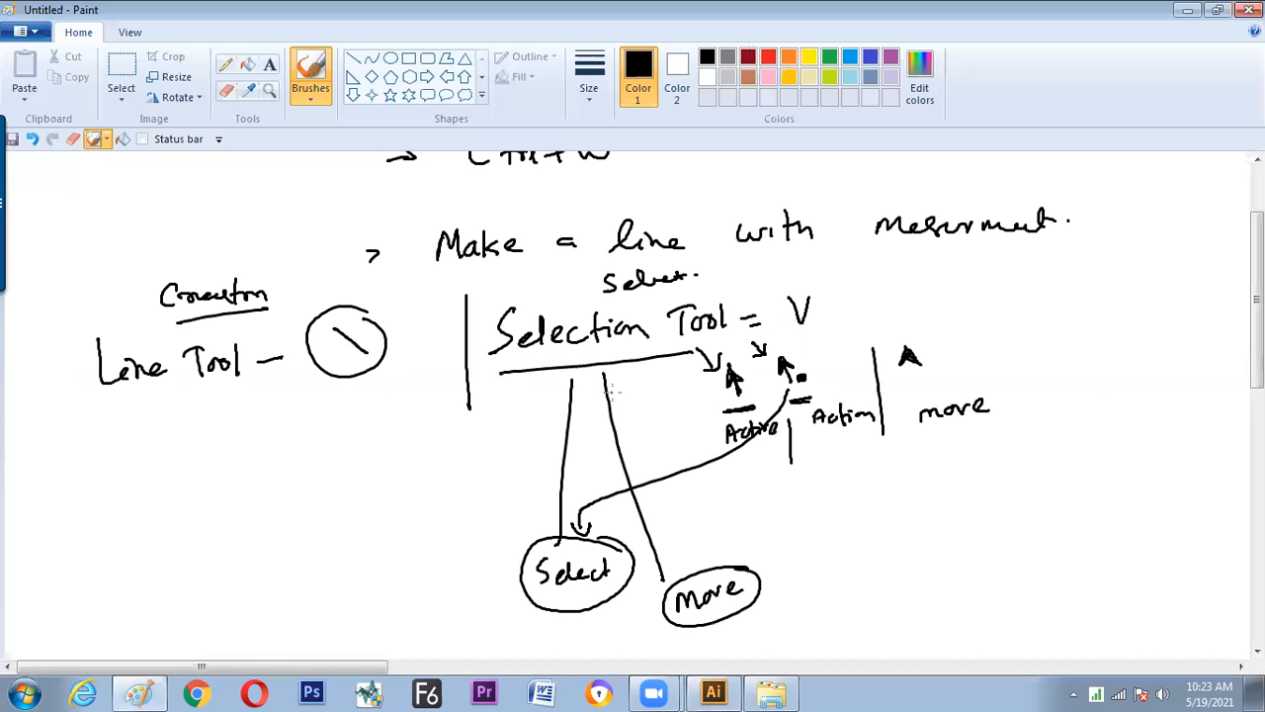
key(alt+Tab)
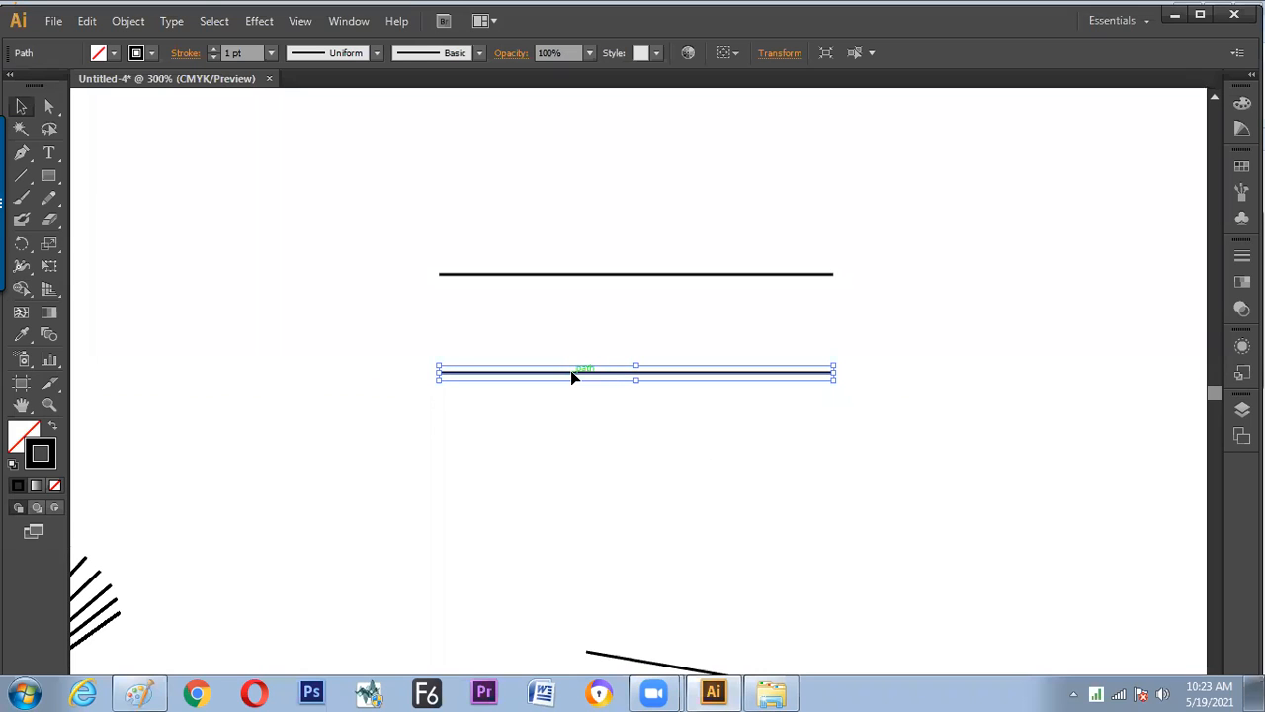
- In Paint, add a divider beside the filled "move" arrowhead and draw a box around the "Active" cursor
key(alt+Tab)
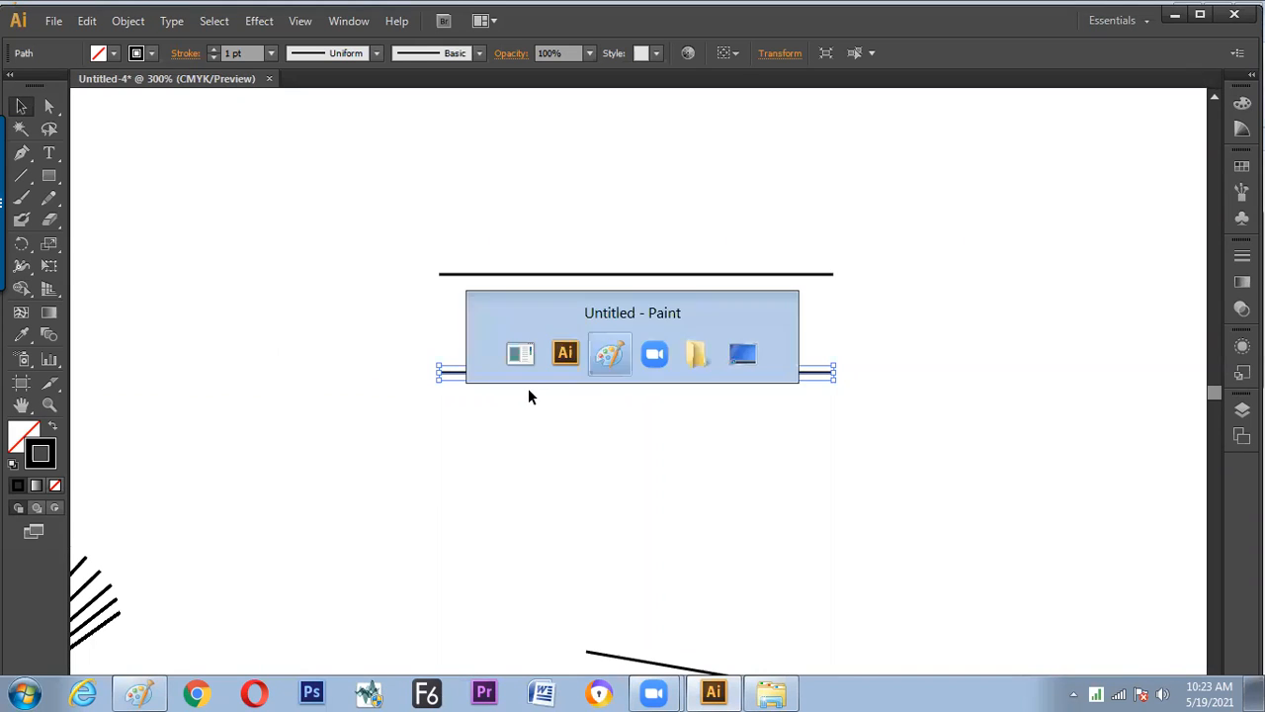
drag(931, 328, 942, 393)
mouse_move(769, 385)
mouse_down()
mouse_move(710, 404)
mouse_move(771, 402)
mouse_move(754, 351)
mouse_move(707, 367)
mouse_move(704, 405)
mouse_up()
- Switch to Illustrator and move the selected lower horizontal line further left and slightly down
key(alt+Tab)
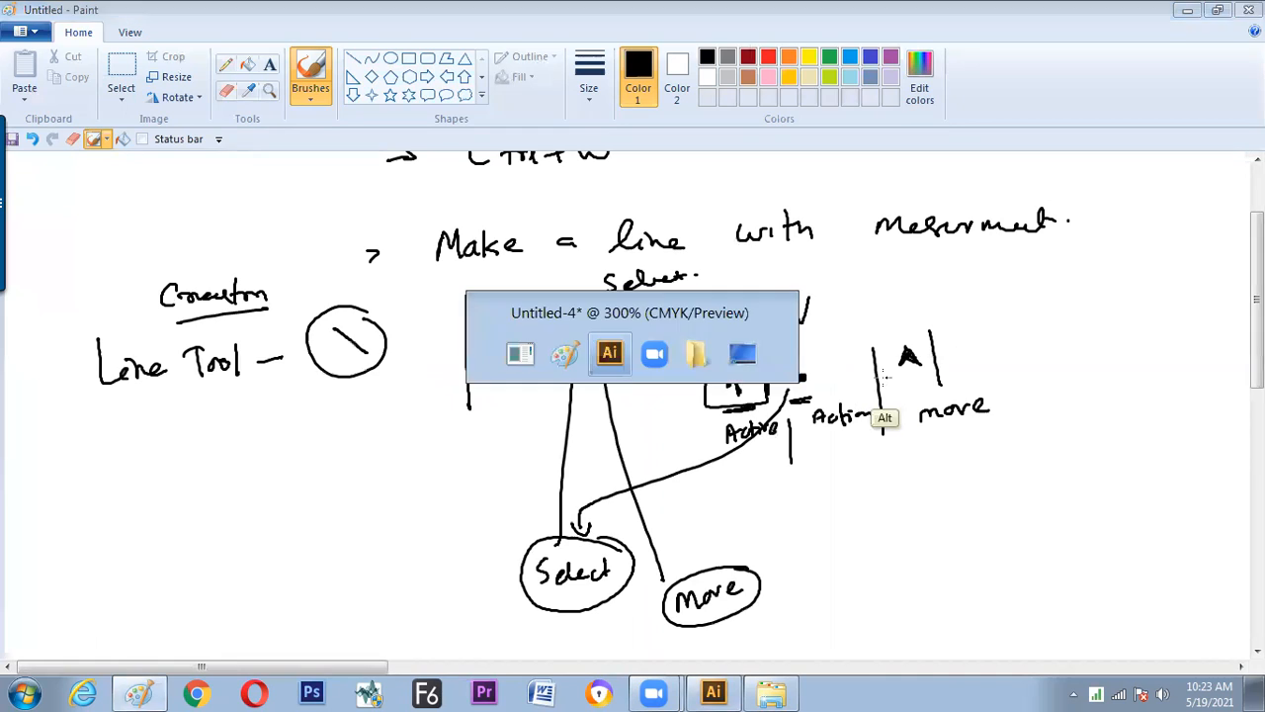
drag(704, 377, 612, 402)
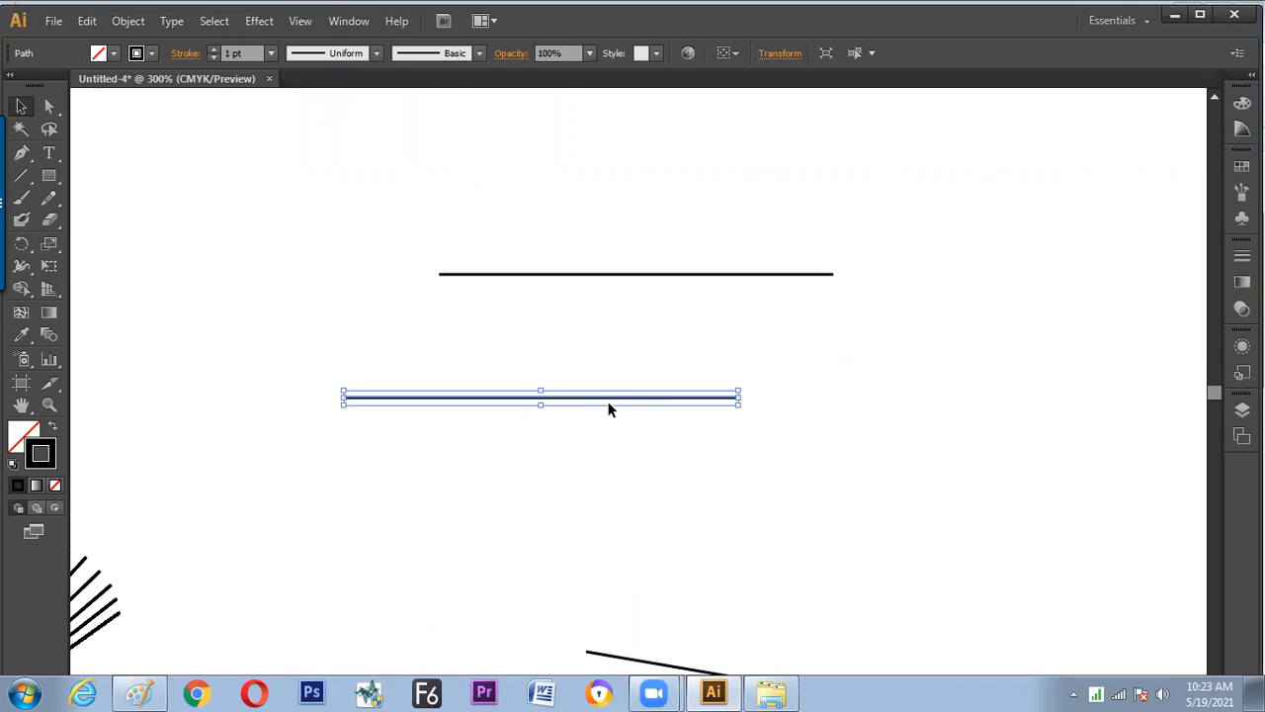
- In Paint, add three branches to the circled "Select" labelled "IND", "Multi" and "De-select", and return to Illustrator
key(alt+Tab)
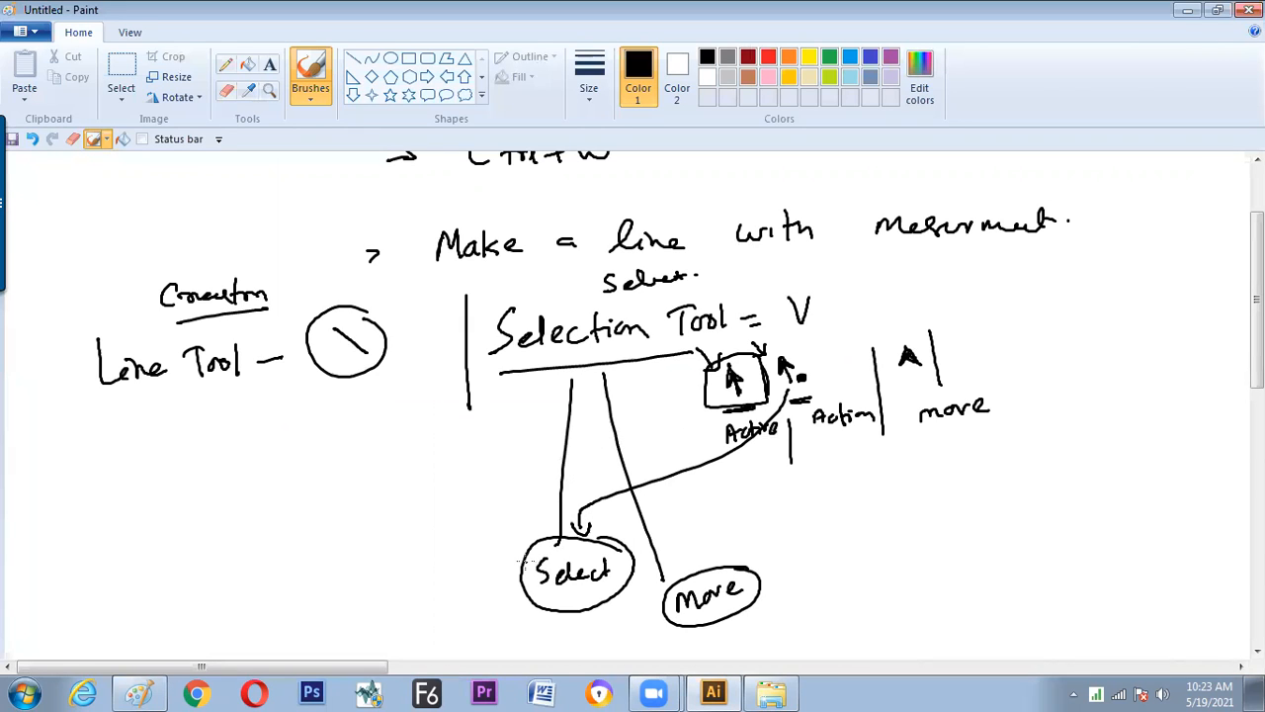
drag(532, 548, 495, 517)
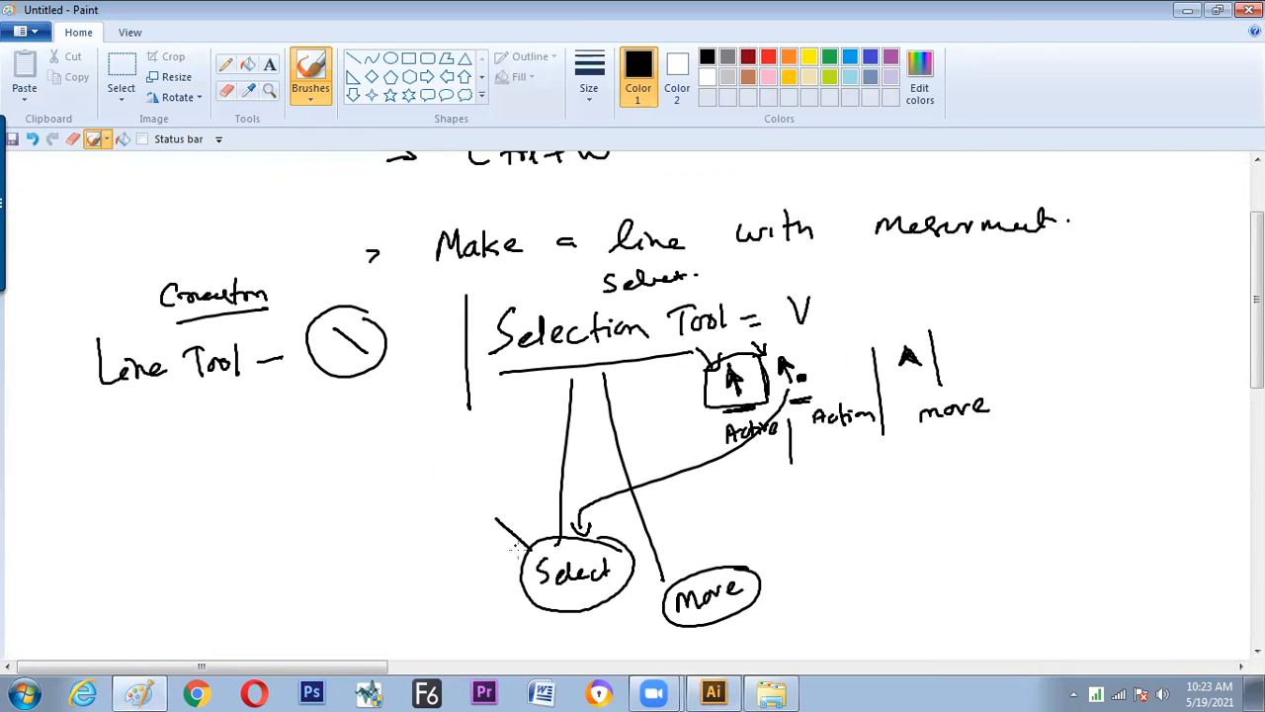
mouse_move(526, 561)
mouse_down()
mouse_move(478, 582)
mouse_move(506, 605)
mouse_move(484, 622)
mouse_up()
mouse_move(460, 512)
mouse_down()
mouse_move(490, 488)
mouse_move(495, 506)
mouse_up()
mouse_move(395, 597)
mouse_down()
mouse_move(426, 590)
mouse_move(424, 567)
mouse_move(439, 586)
mouse_move(444, 567)
mouse_move(426, 564)
mouse_move(457, 547)
mouse_move(457, 560)
mouse_move(498, 528)
mouse_up()
scroll(435, 573, down, 2)
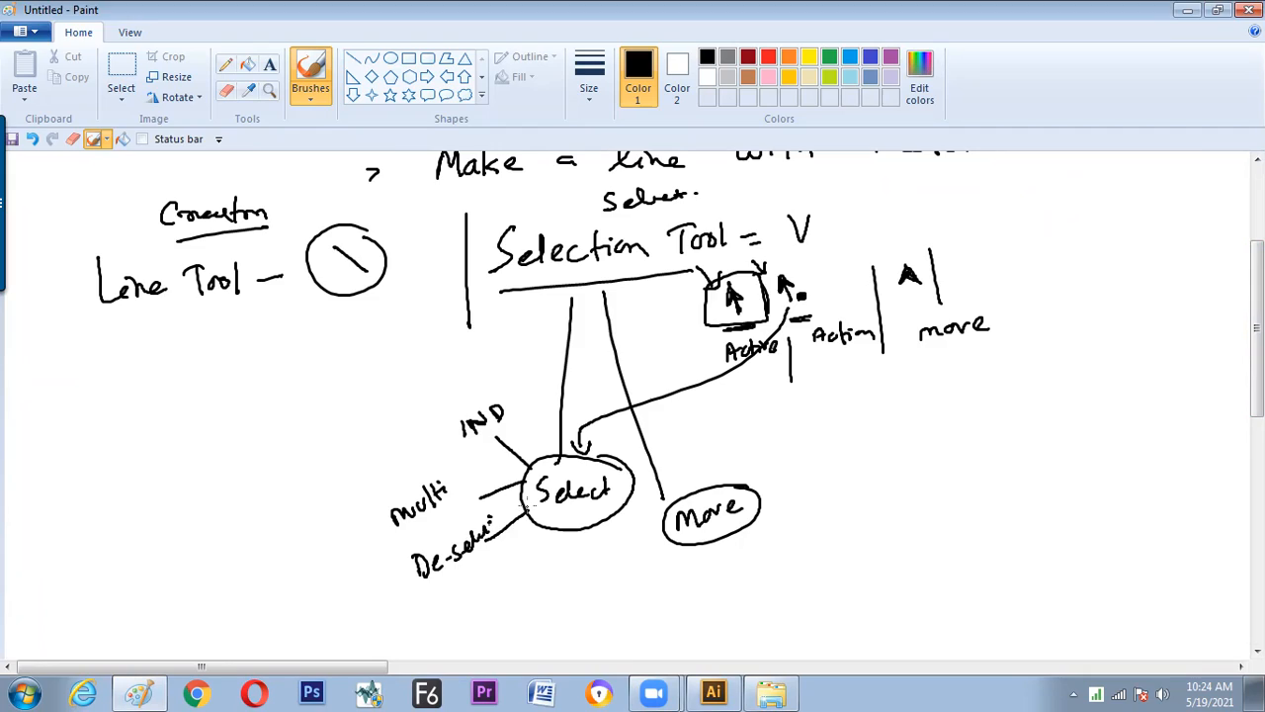
key(alt+Tab)
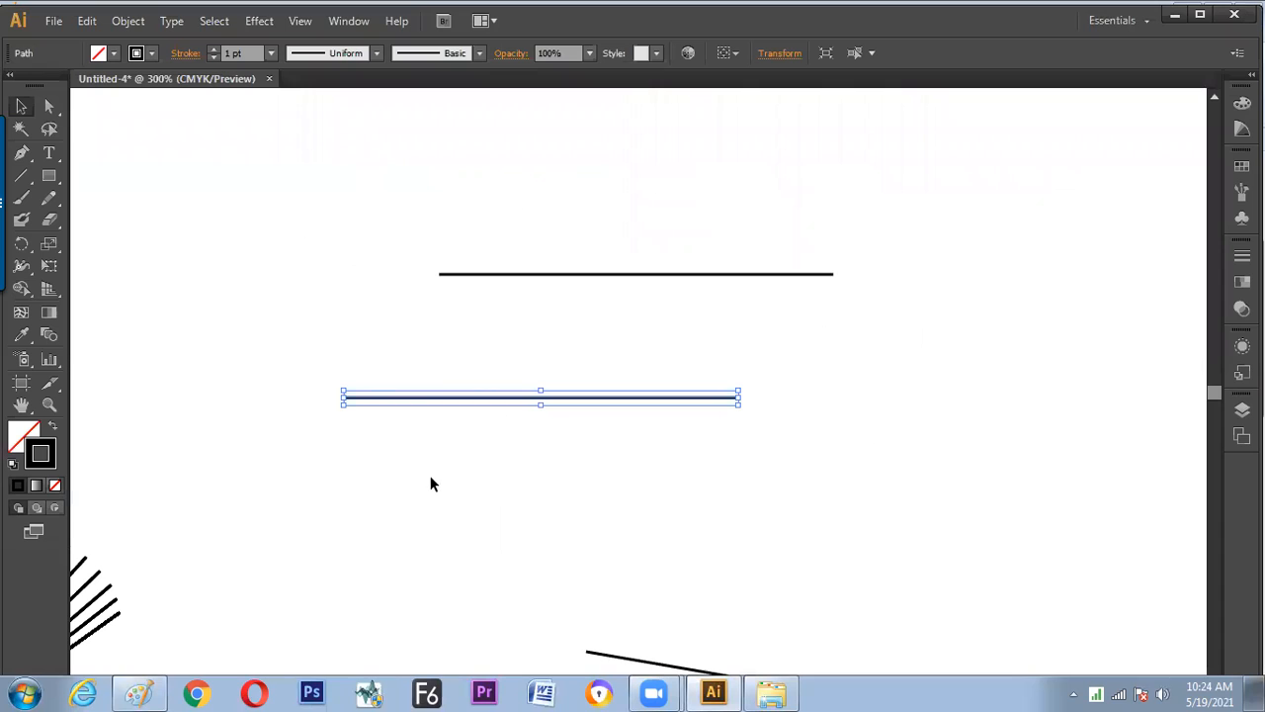
- Deselect and reselect the lower horizontal line, finishing with a selection marquee drawn across it
click(432, 432)
click(441, 398)
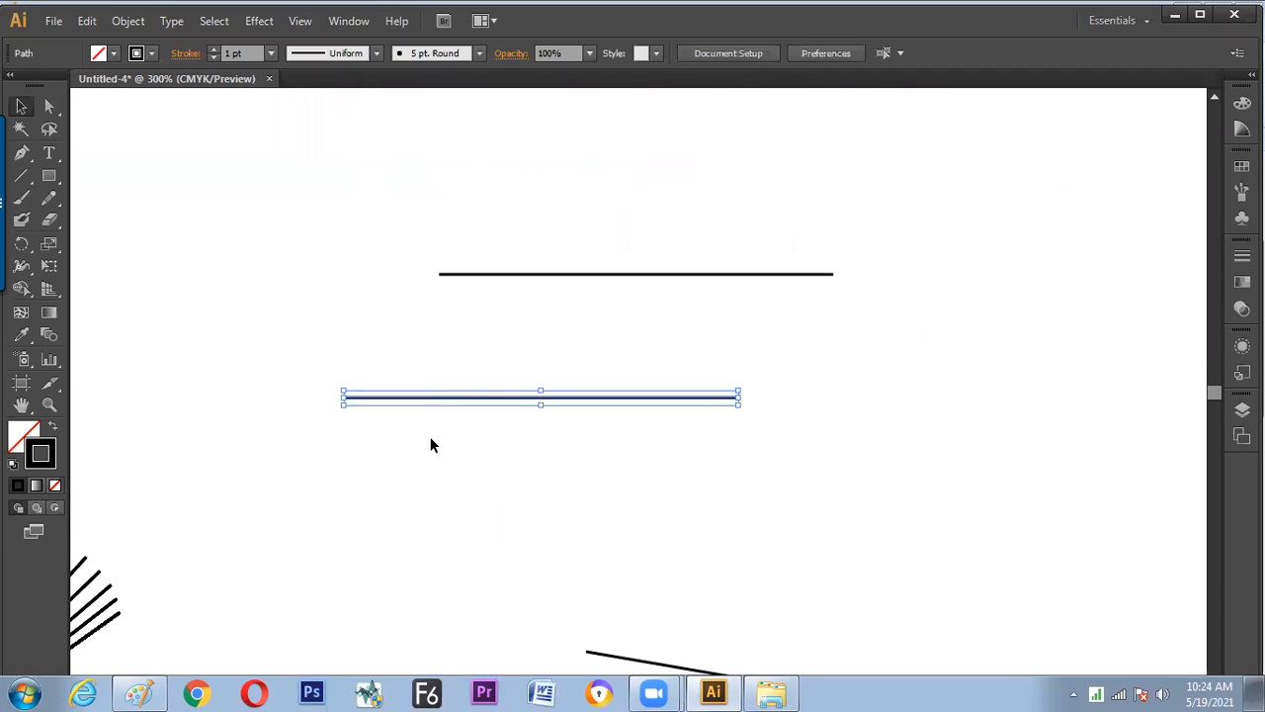
click(429, 442)
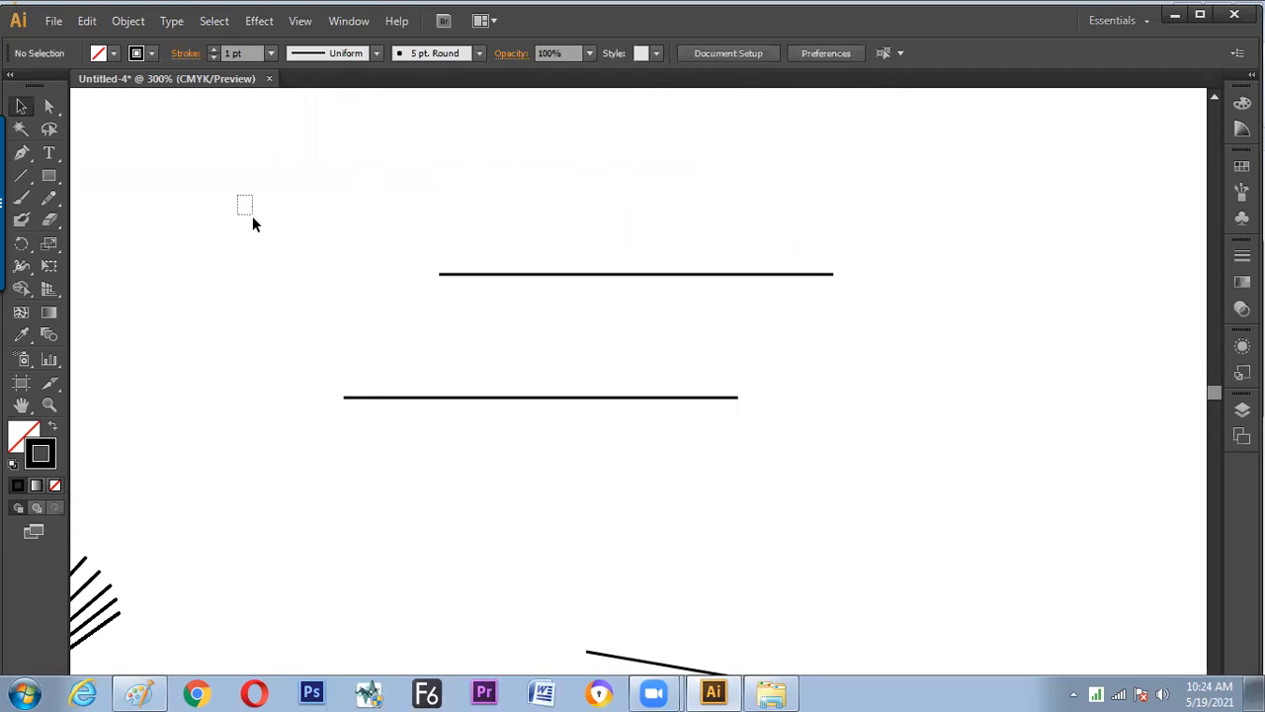
drag(252, 306, 816, 511)
- In Paint, add a "Method" branch below "Select" listing 1 as "Click" and 2 as "Drag - Cover"
key(alt+Tab)
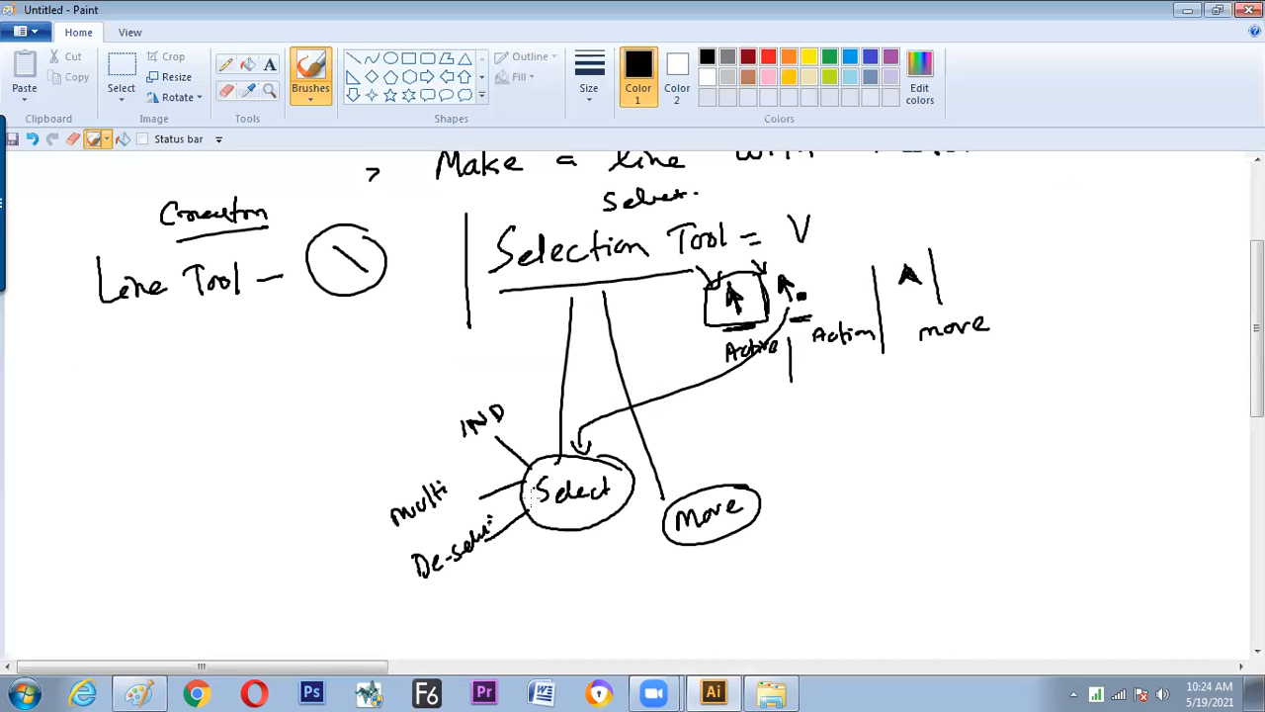
drag(580, 535, 580, 565)
mouse_move(570, 593)
mouse_down()
mouse_move(616, 560)
mouse_move(633, 586)
mouse_move(636, 571)
mouse_move(630, 561)
mouse_move(633, 607)
mouse_move(665, 610)
mouse_move(702, 611)
mouse_up()
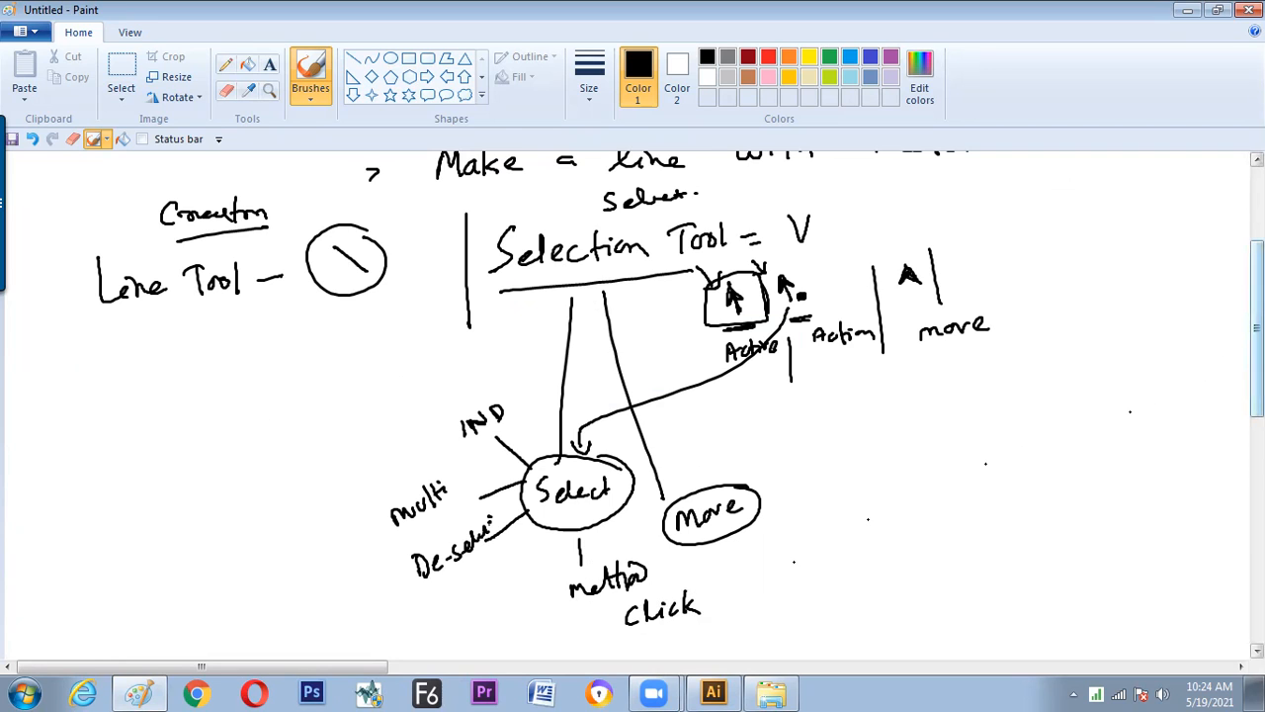
drag(1258, 329, 1257, 364)
mouse_move(656, 540)
mouse_down()
mouse_move(641, 559)
mouse_move(724, 534)
mouse_up()
mouse_move(500, 562)
mouse_down()
mouse_move(506, 591)
mouse_move(557, 567)
mouse_move(576, 589)
mouse_up()
drag(592, 569, 602, 561)
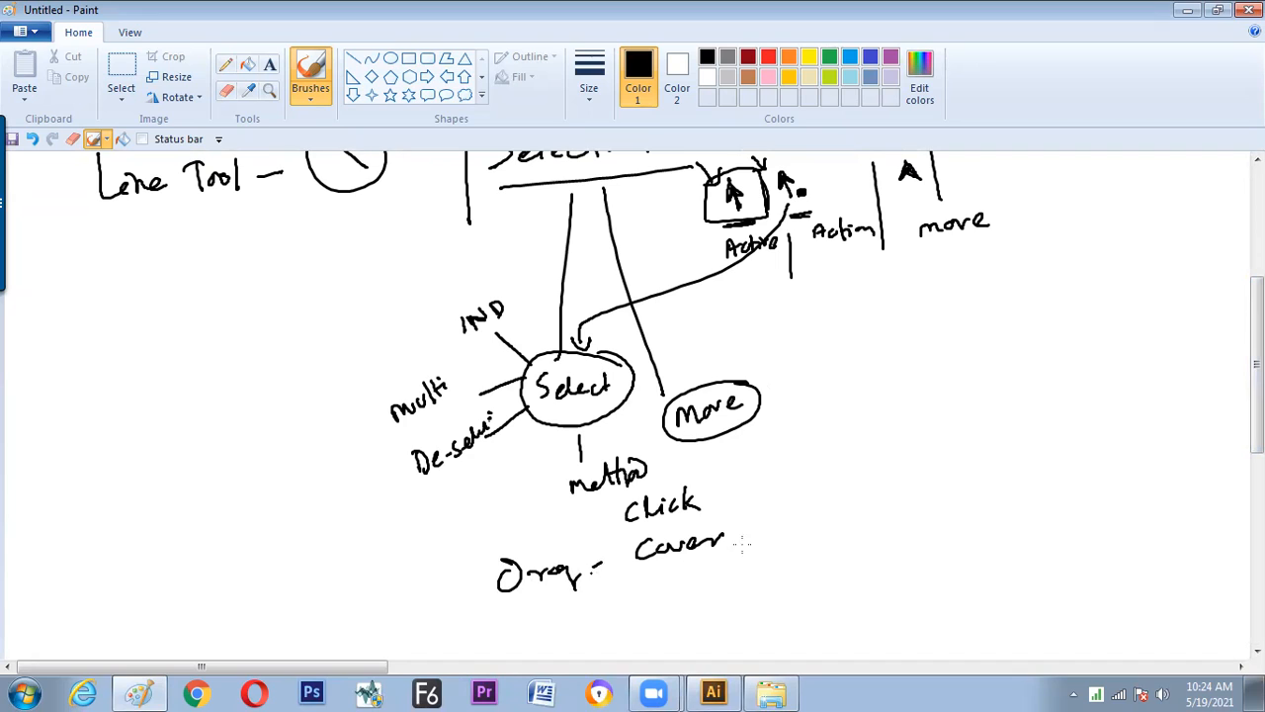
mouse_move(483, 532)
mouse_down()
mouse_move(483, 547)
mouse_move(473, 532)
mouse_up()
drag(481, 583, 490, 559)
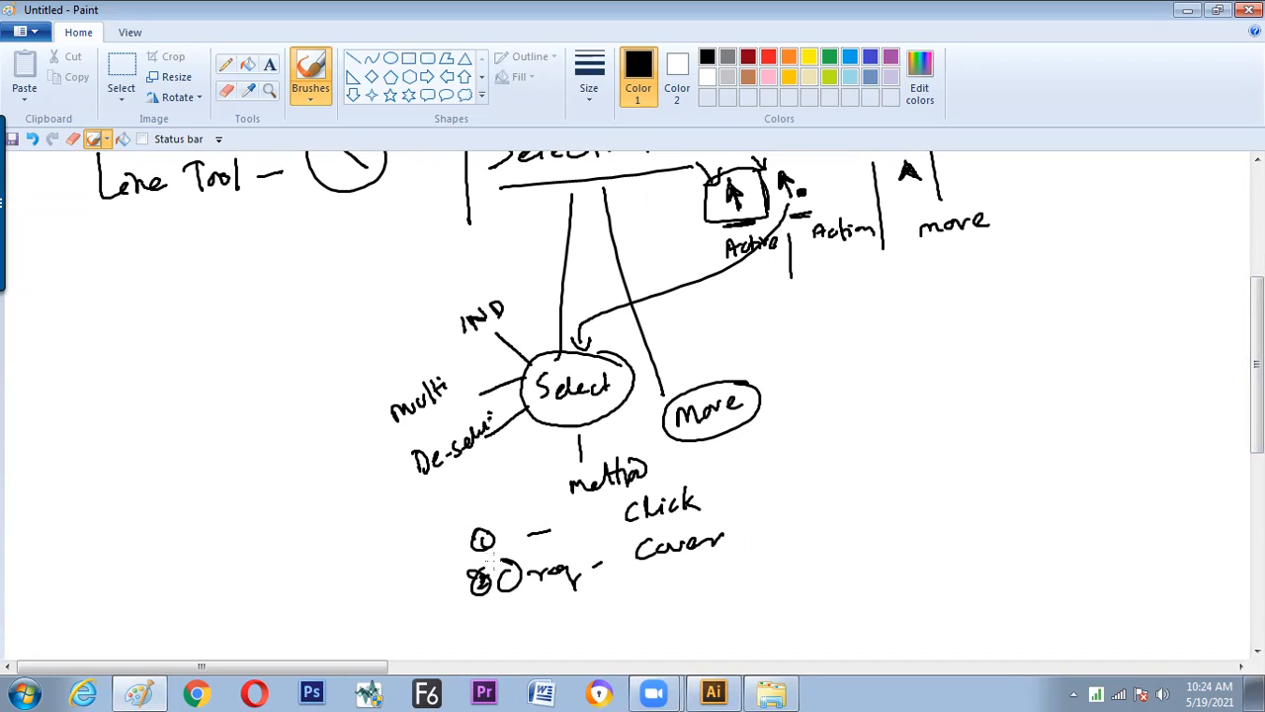
- In Illustrator, select and deselect the lower horizontal line on its own, and marquee-select both horizontal lines
key(alt+Tab)
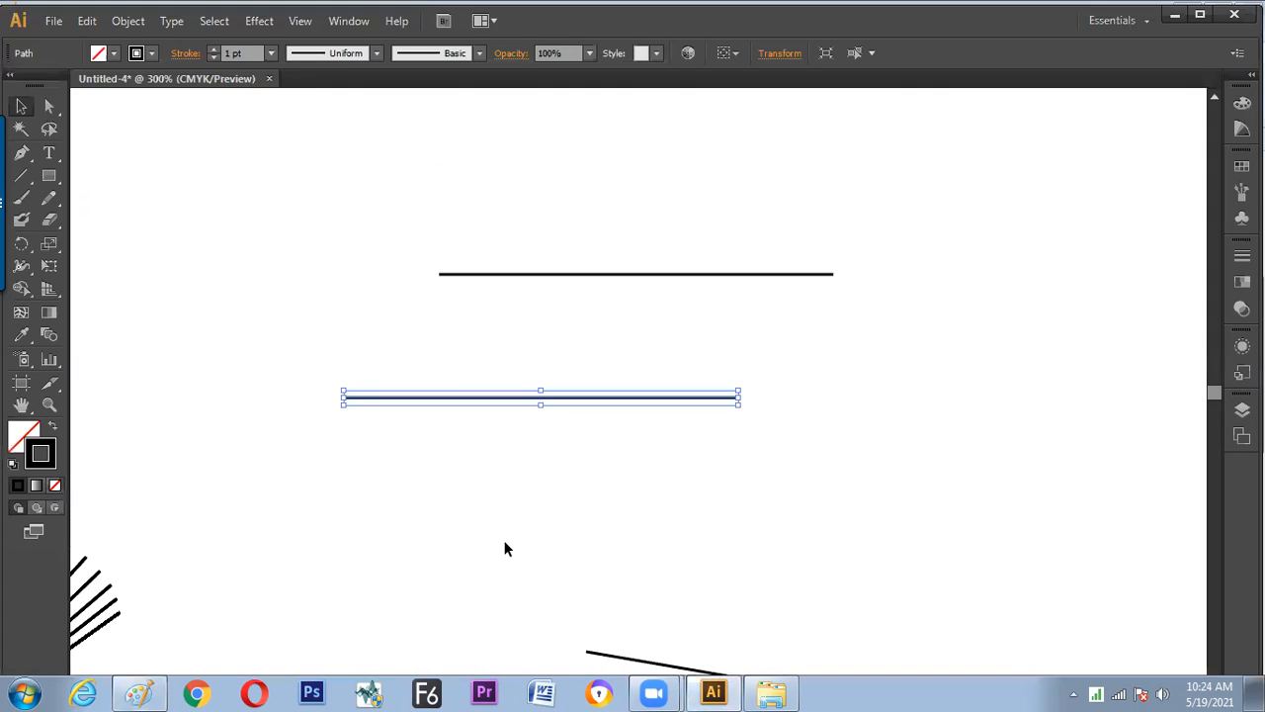
key(alt+Tab)
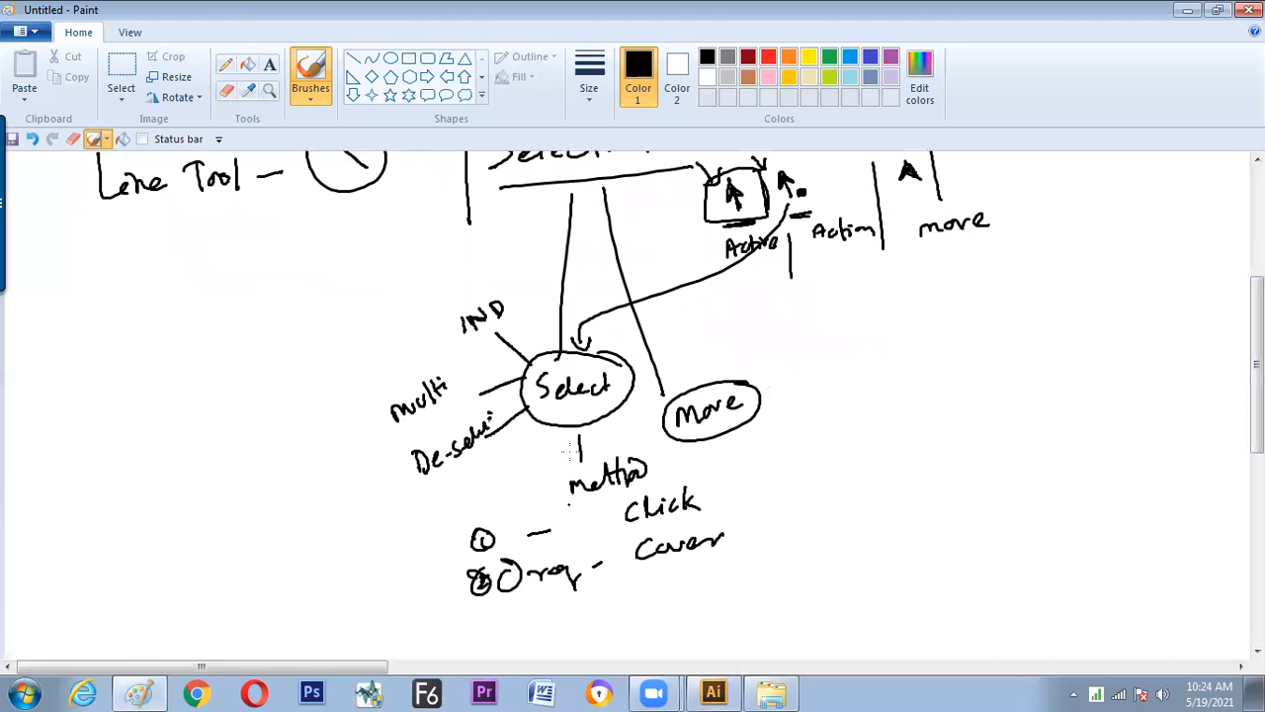
key(alt+Tab)
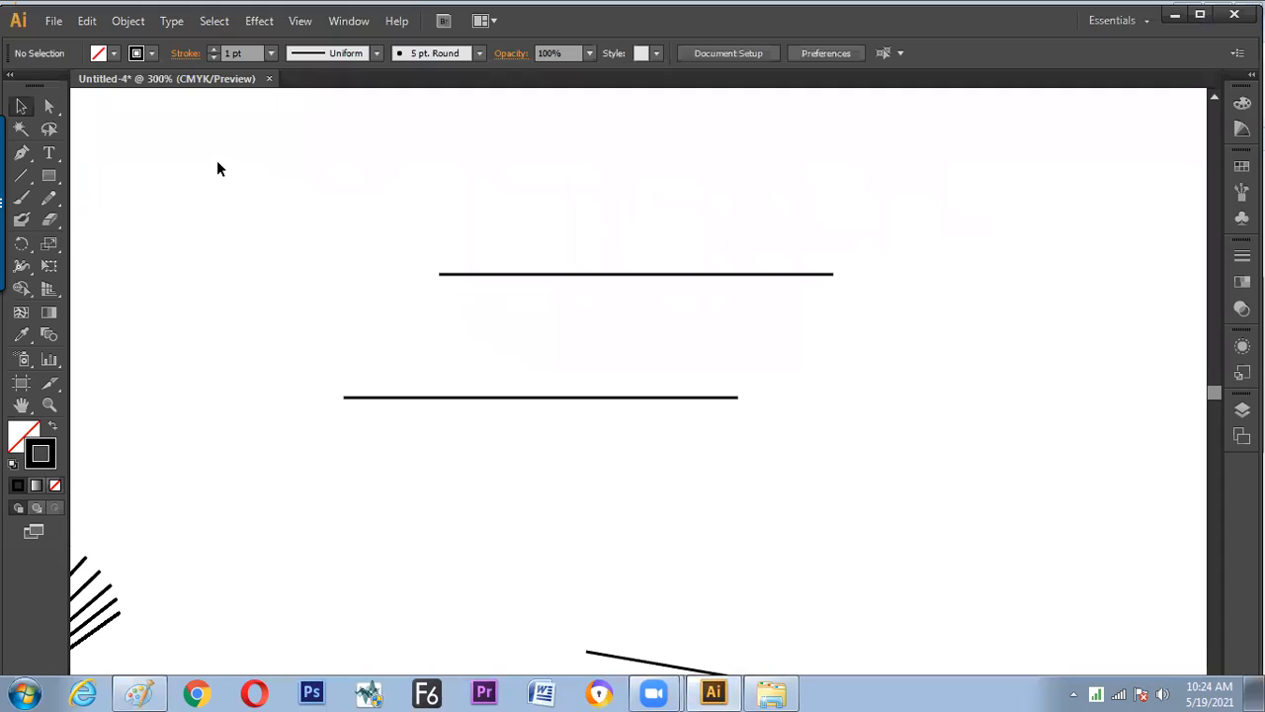
drag(274, 342, 805, 560)
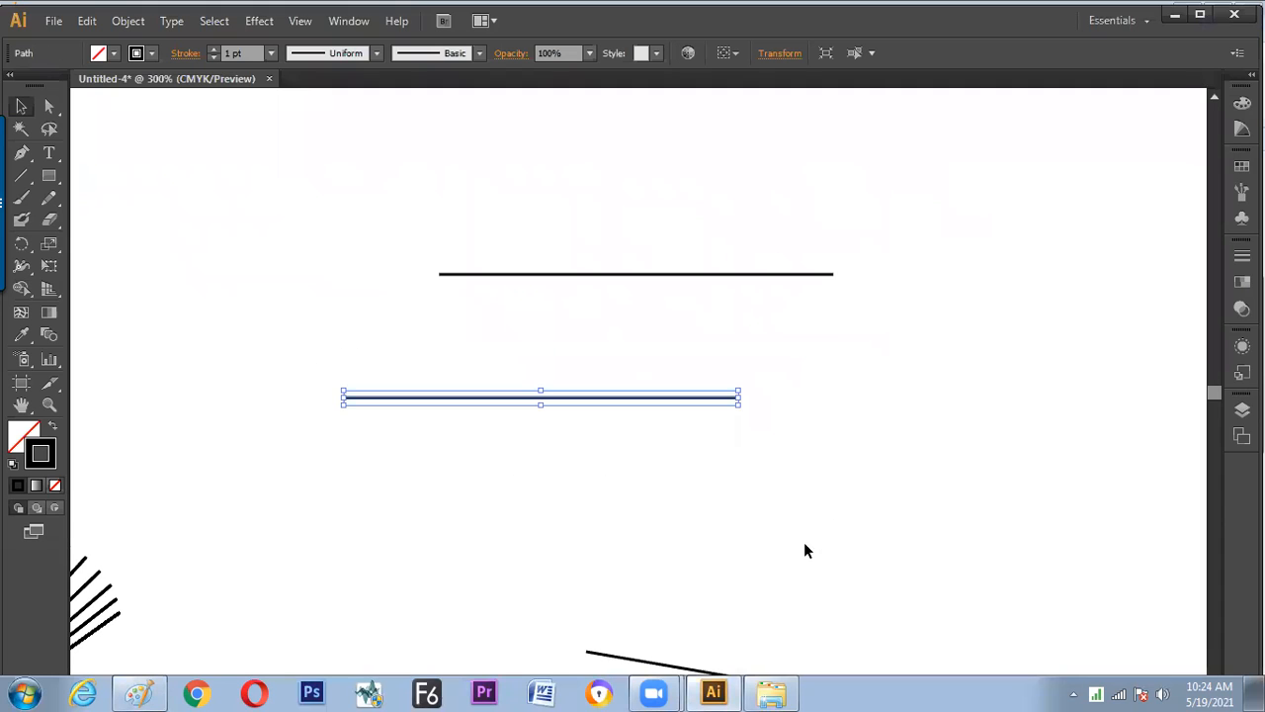
click(230, 256)
click(382, 398)
click(385, 472)
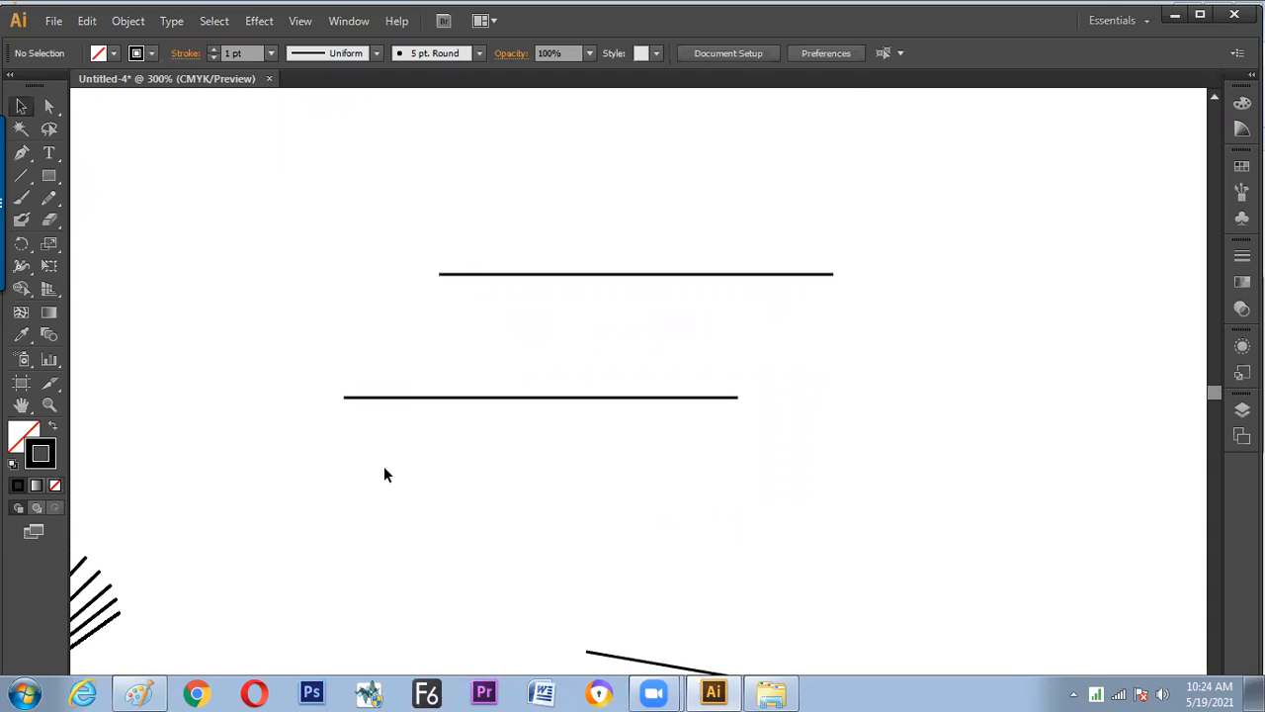
drag(271, 178, 967, 540)
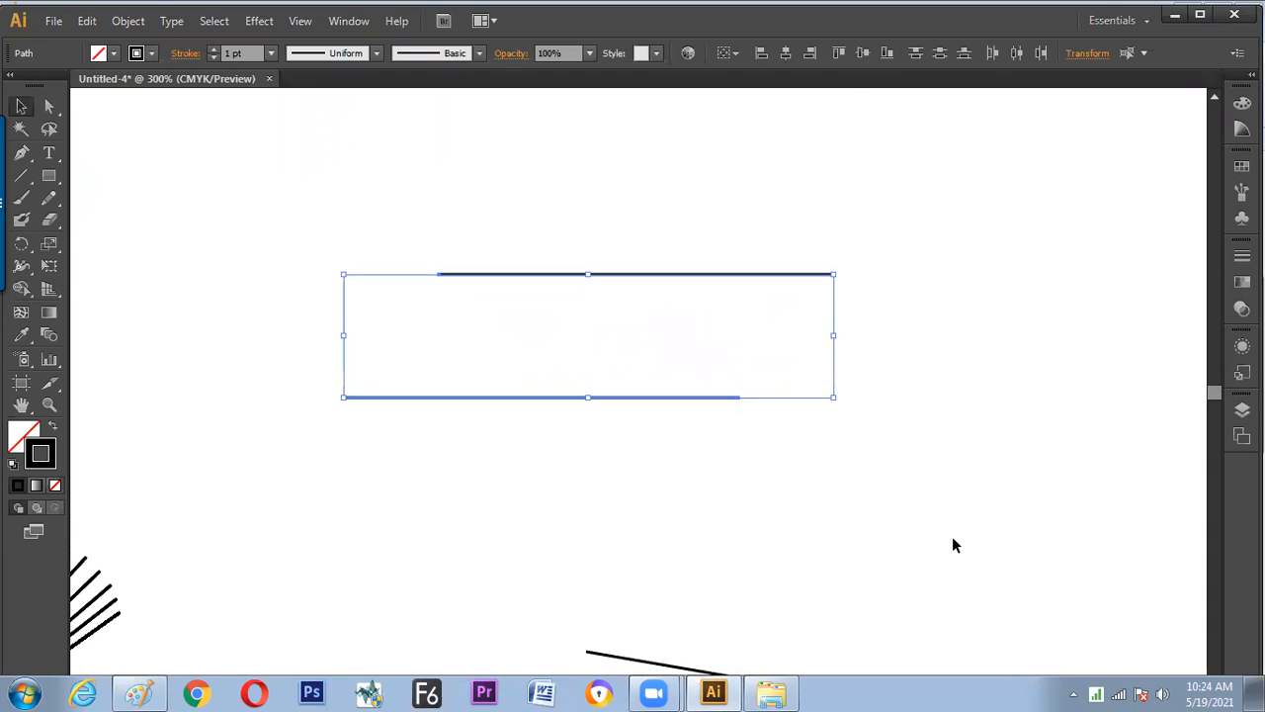
- In Paint, write "Ctrl+A" with a connecting dash beside the "Multi" branch
key(alt+Tab)
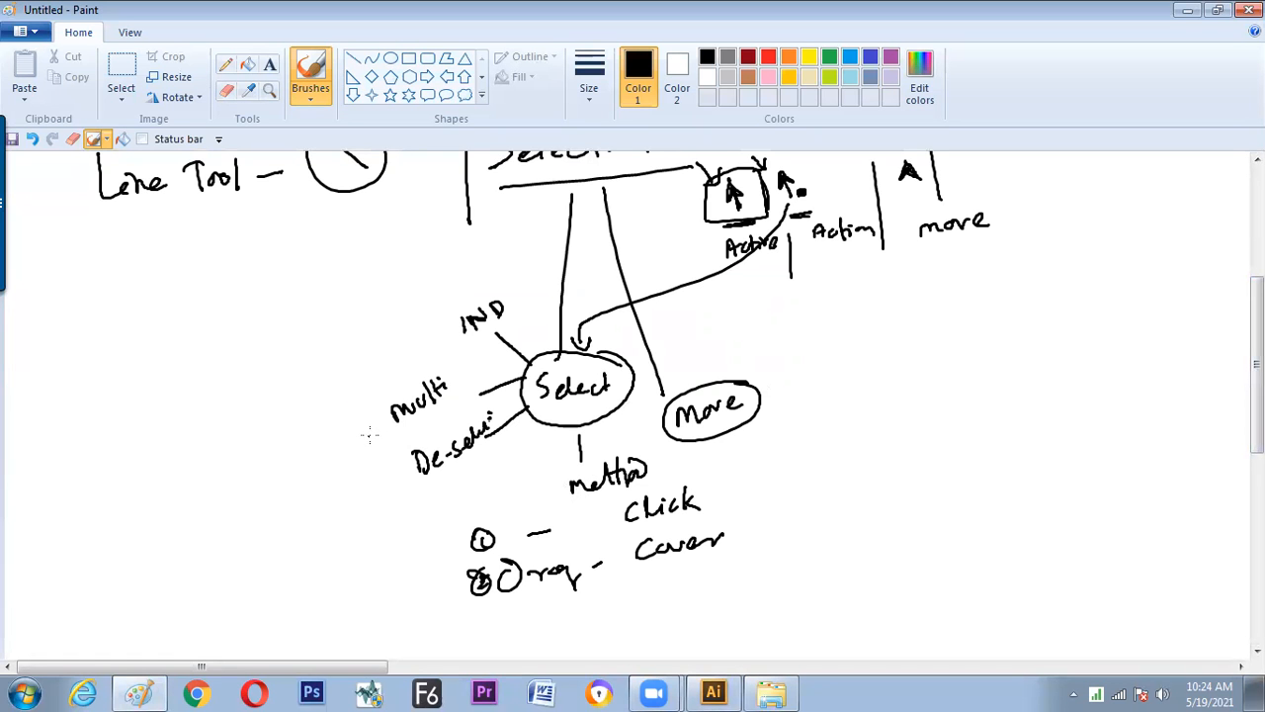
drag(354, 431, 373, 431)
mouse_move(224, 451)
mouse_down()
mouse_move(221, 475)
mouse_move(237, 468)
mouse_up()
drag(228, 452, 244, 451)
mouse_move(241, 464)
mouse_down()
mouse_move(250, 453)
mouse_move(259, 467)
mouse_up()
drag(261, 452, 275, 457)
mouse_move(285, 447)
mouse_down()
mouse_move(295, 421)
mouse_move(304, 445)
mouse_up()
drag(291, 437, 305, 435)
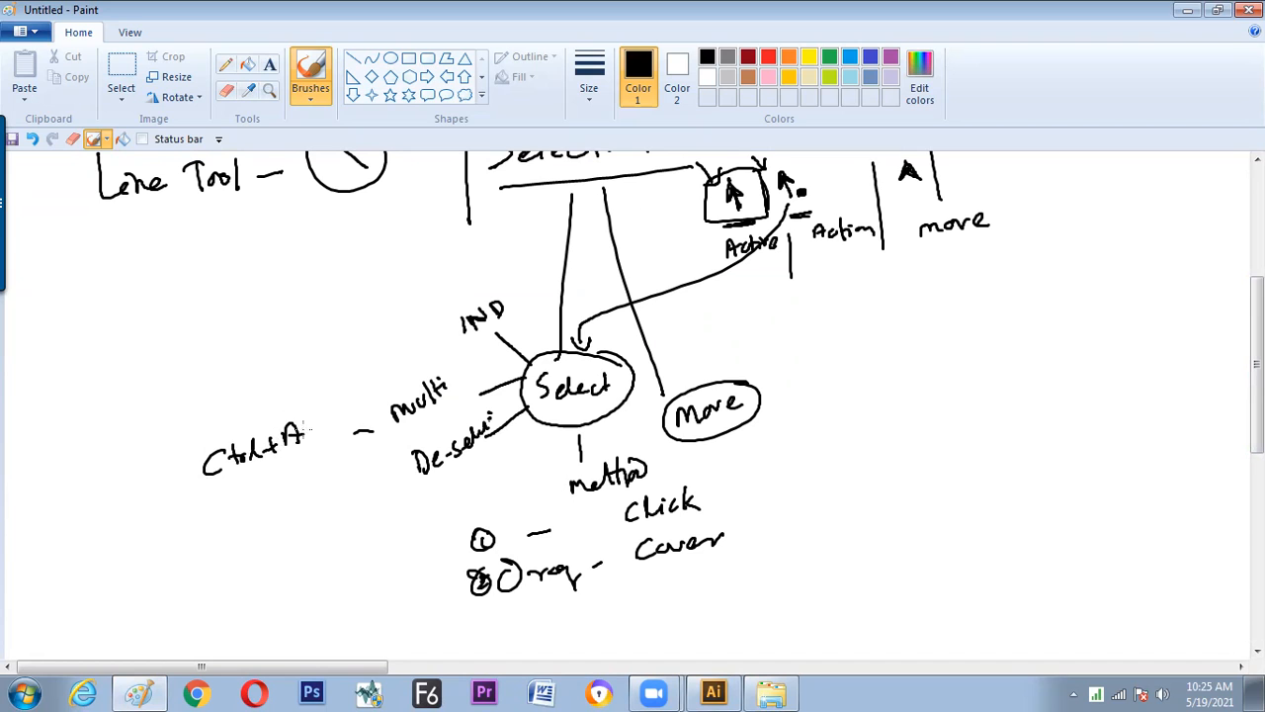
- Switch to Illustrator, fit the artboard in the window and select all the artwork
key(alt+Tab)
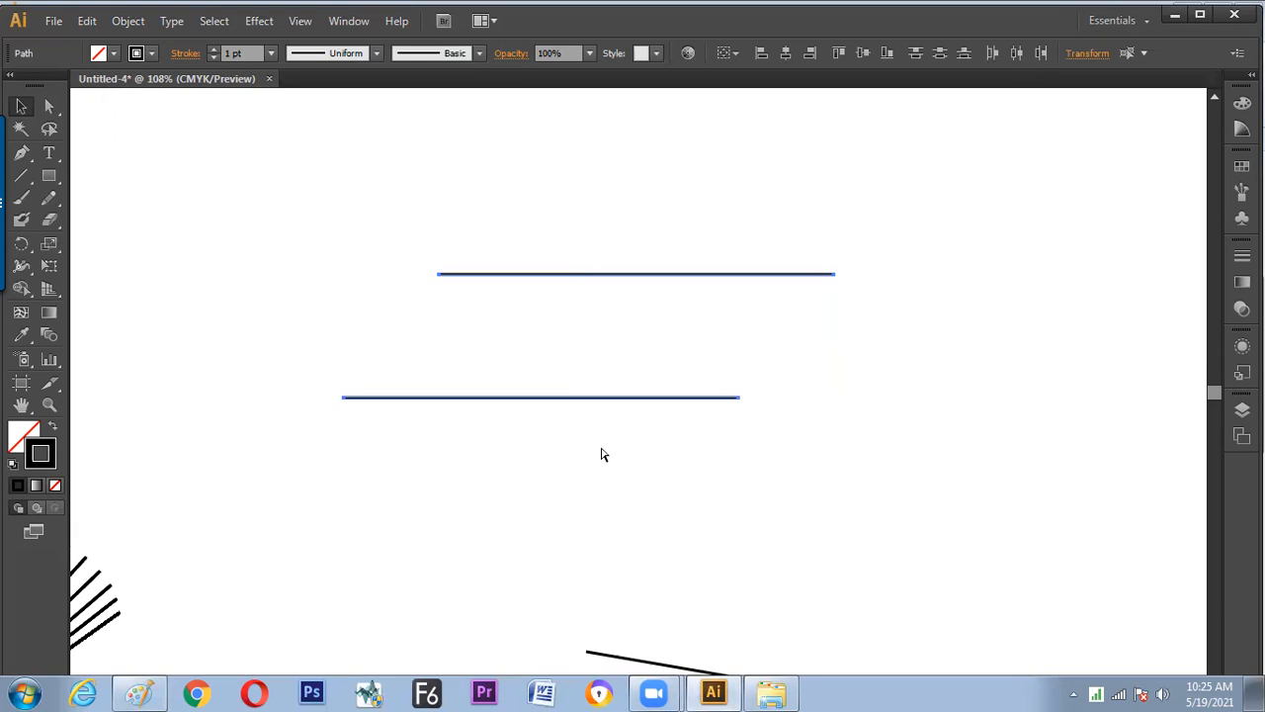
key(ctrl+0)
key(ctrl+a)
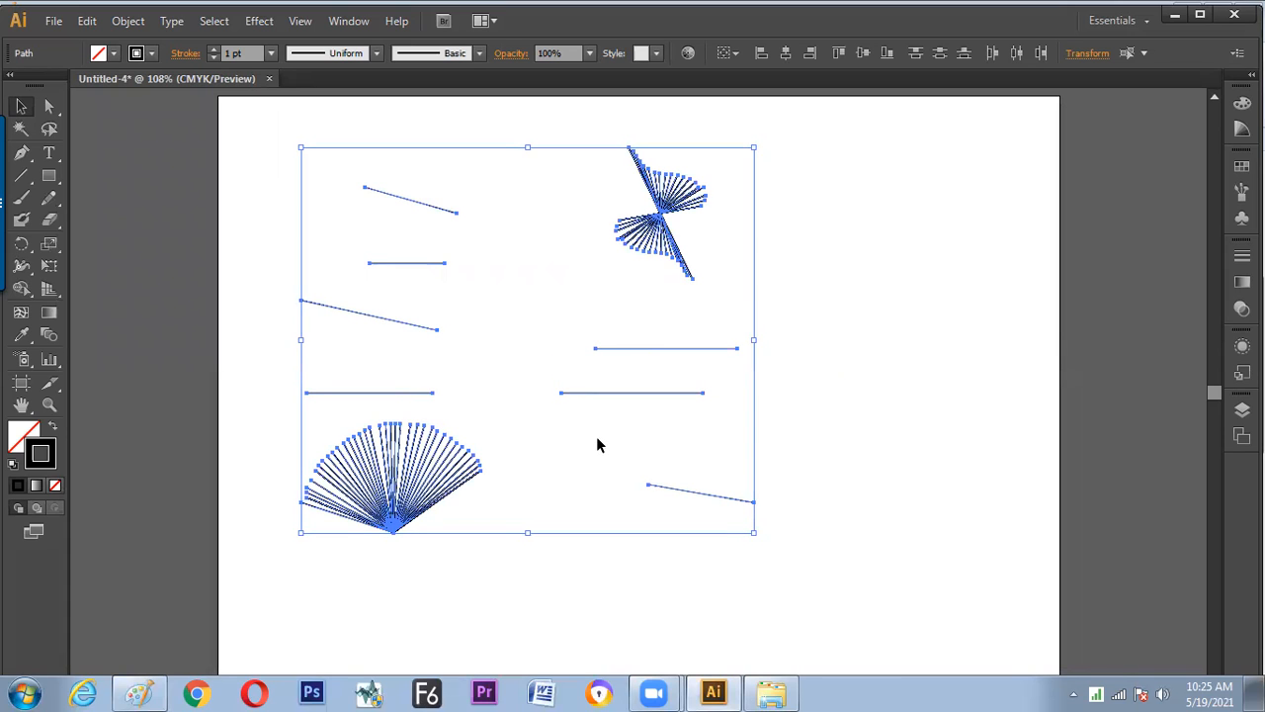
- Marquee-select the two right-hand horizontal lines, the whole artwork and the three lower-right lines, deselecting after each
click(576, 409)
drag(543, 333, 712, 415)
click(585, 460)
drag(248, 121, 830, 590)
click(588, 579)
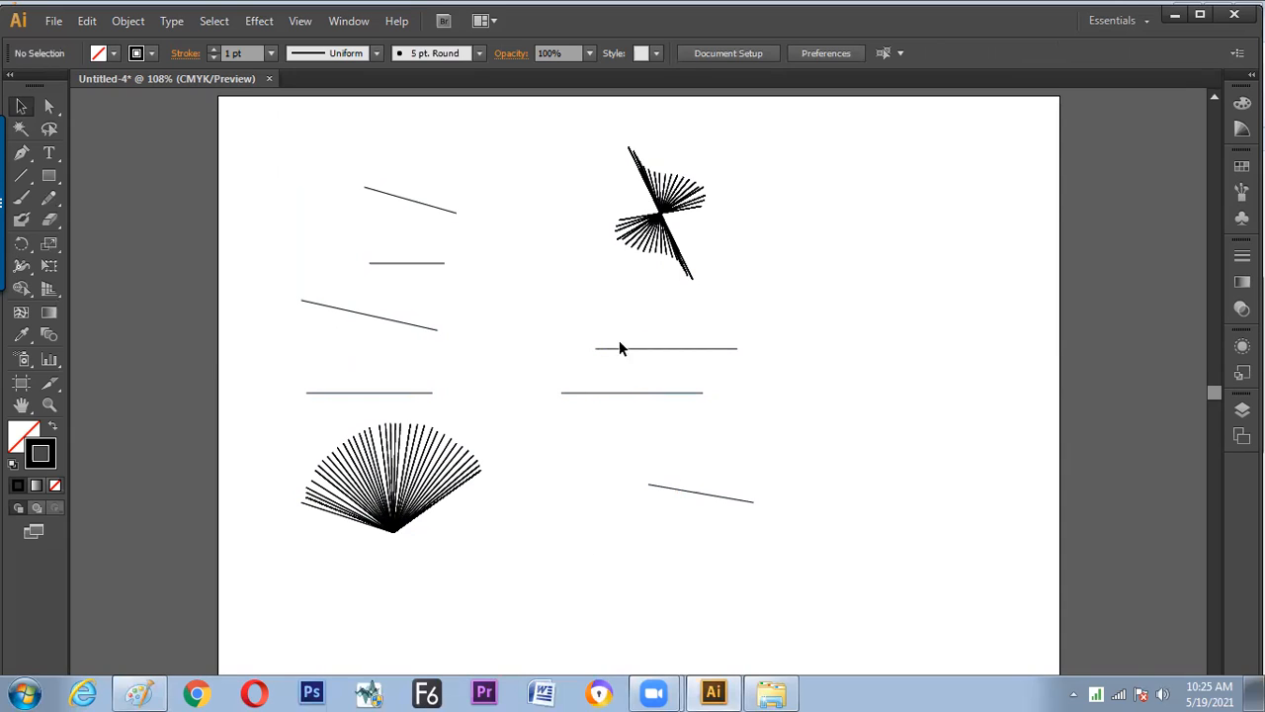
drag(516, 320, 791, 557)
click(639, 457)
- Select the lower-right slanted line, the long left slanted line and one burst line together, try moving them, and undo the move
click(638, 247)
click(416, 327)
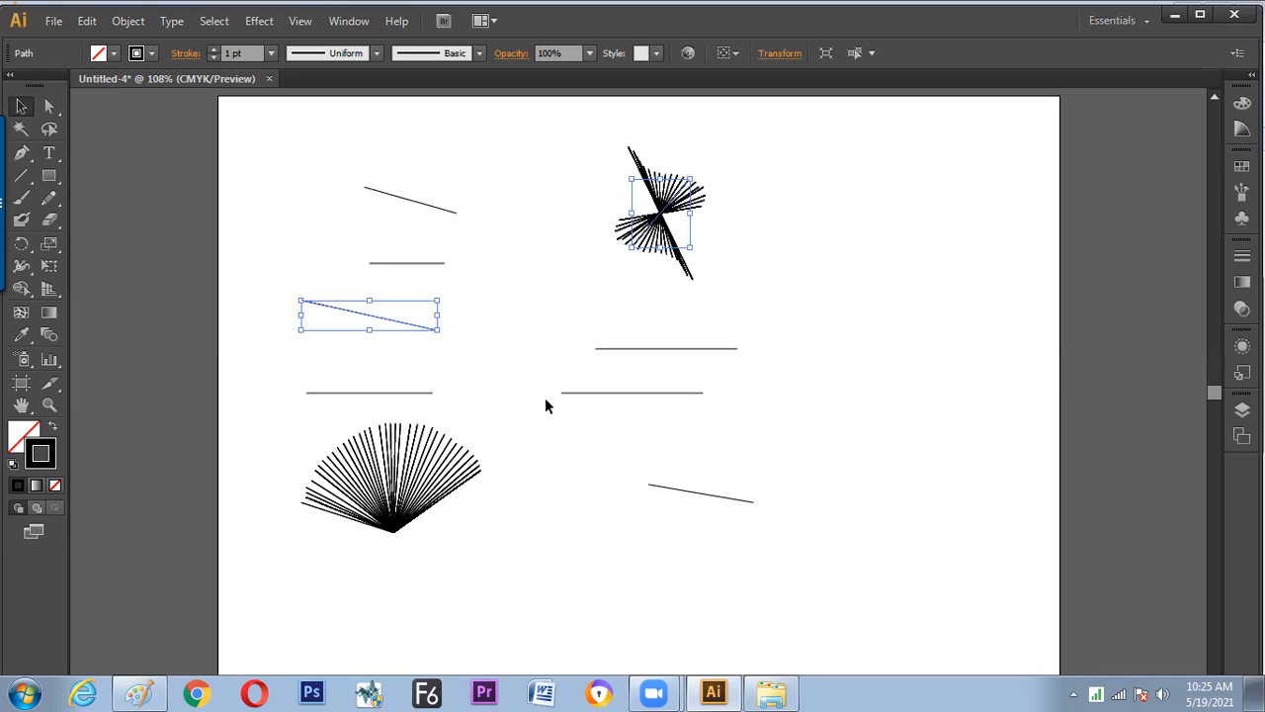
click(702, 500)
click(686, 488)
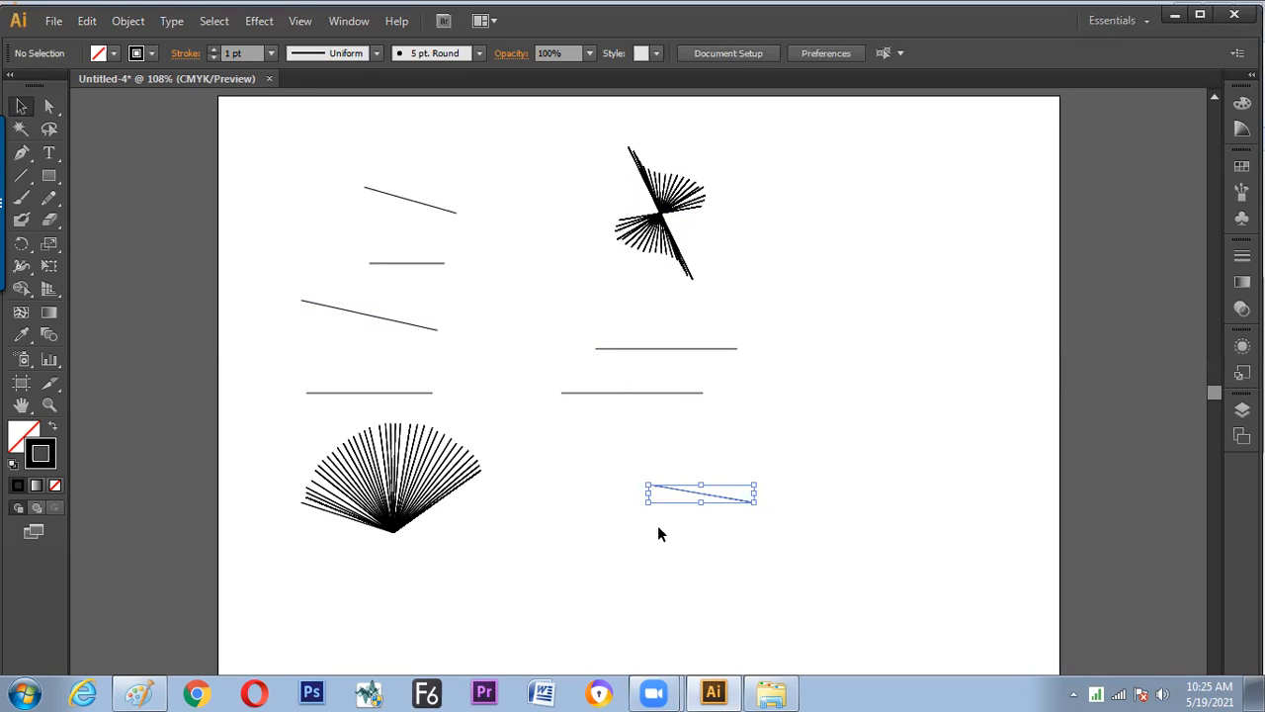
shift+click(415, 329)
shift+click(637, 245)
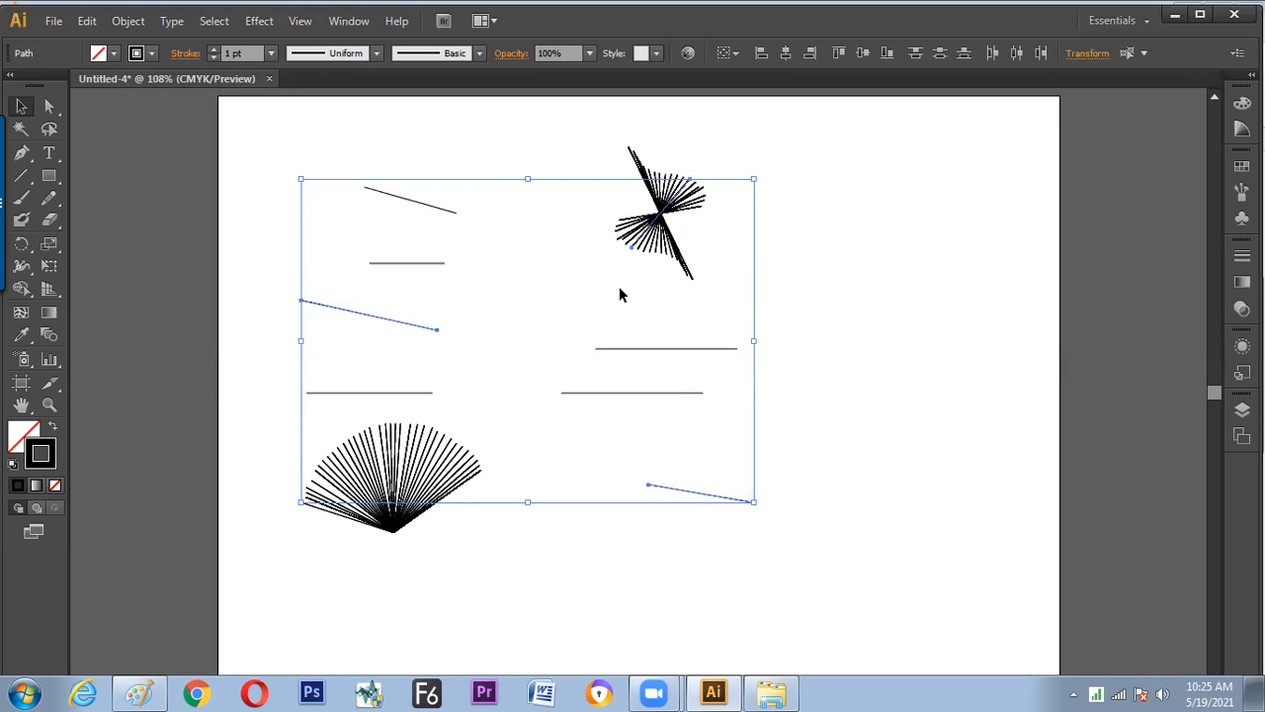
mouse_move(439, 329)
mouse_down()
mouse_move(593, 442)
mouse_move(605, 436)
mouse_up()
key(ctrl+z)
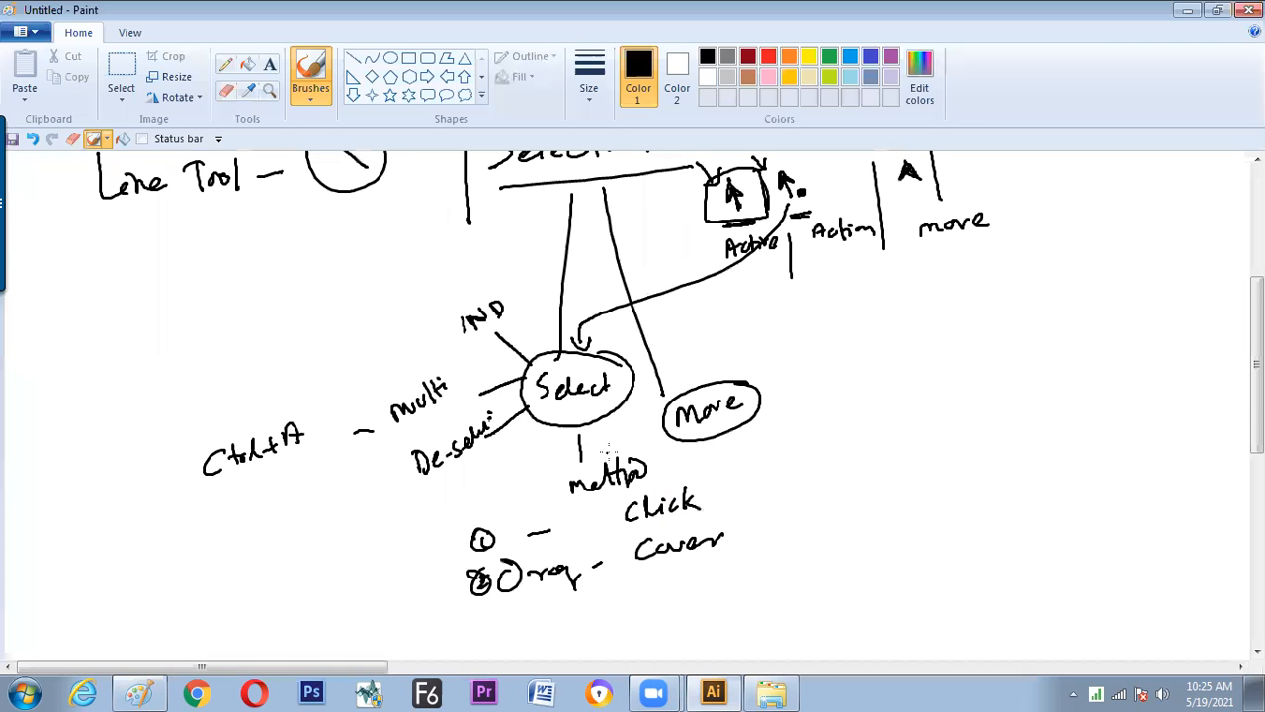
- In Paint, draw a line under "Ctrl+A" and write "Shift" below it
drag(198, 514, 316, 458)
mouse_move(265, 510)
mouse_down()
mouse_move(251, 534)
mouse_move(295, 508)
mouse_move(303, 526)
mouse_up()
drag(297, 507, 318, 502)
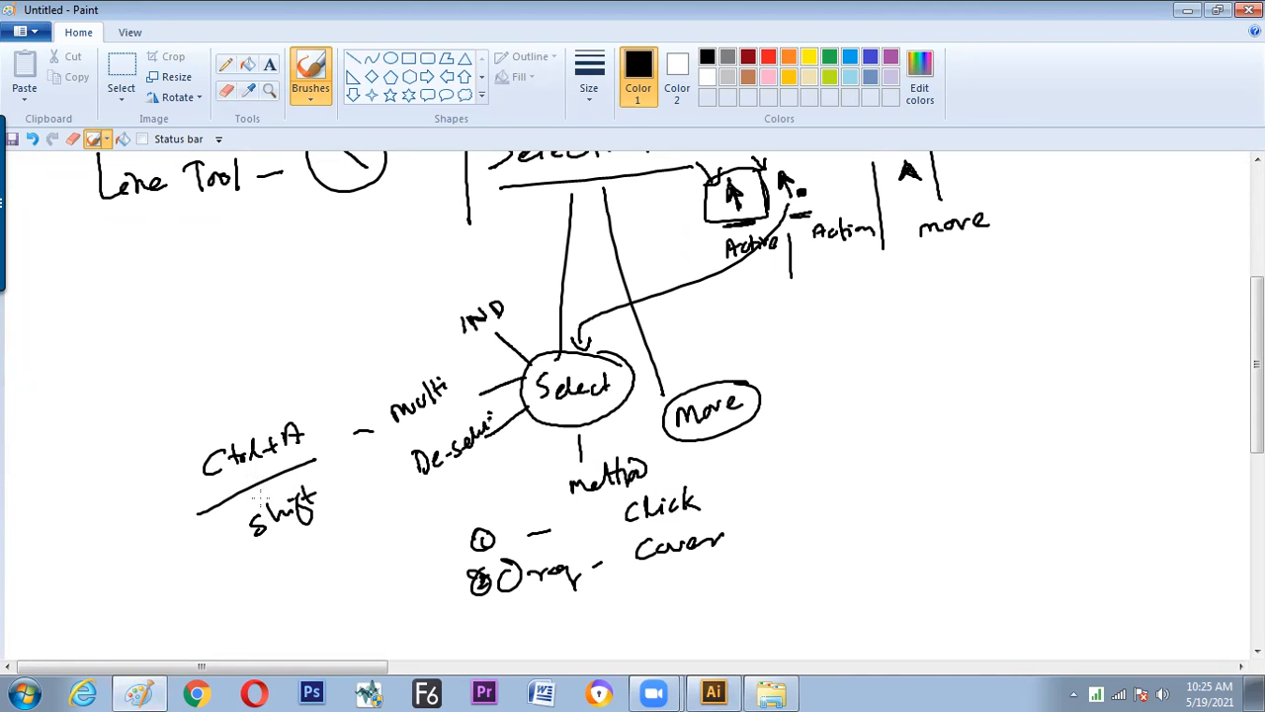
- In Illustrator, remove the long left slanted line from the three-line selection, and return to Paint
key(alt+Tab)
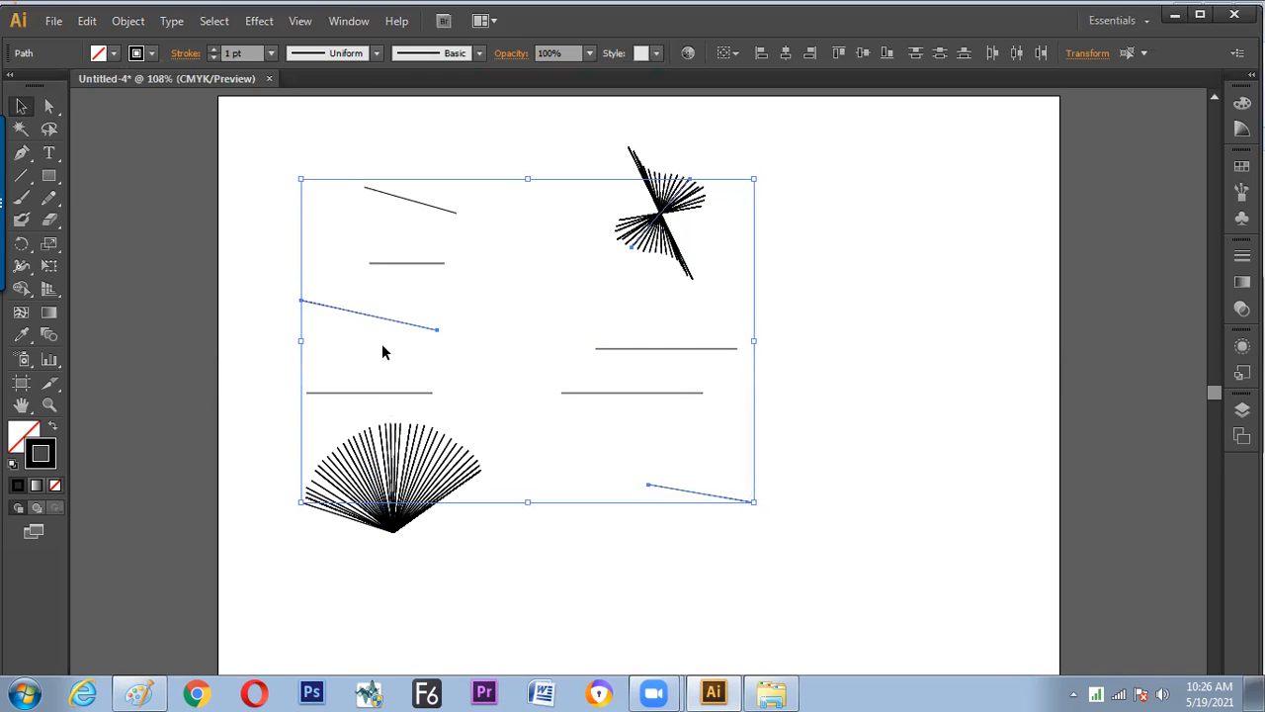
shift+click(388, 319)
key(alt+Tab)
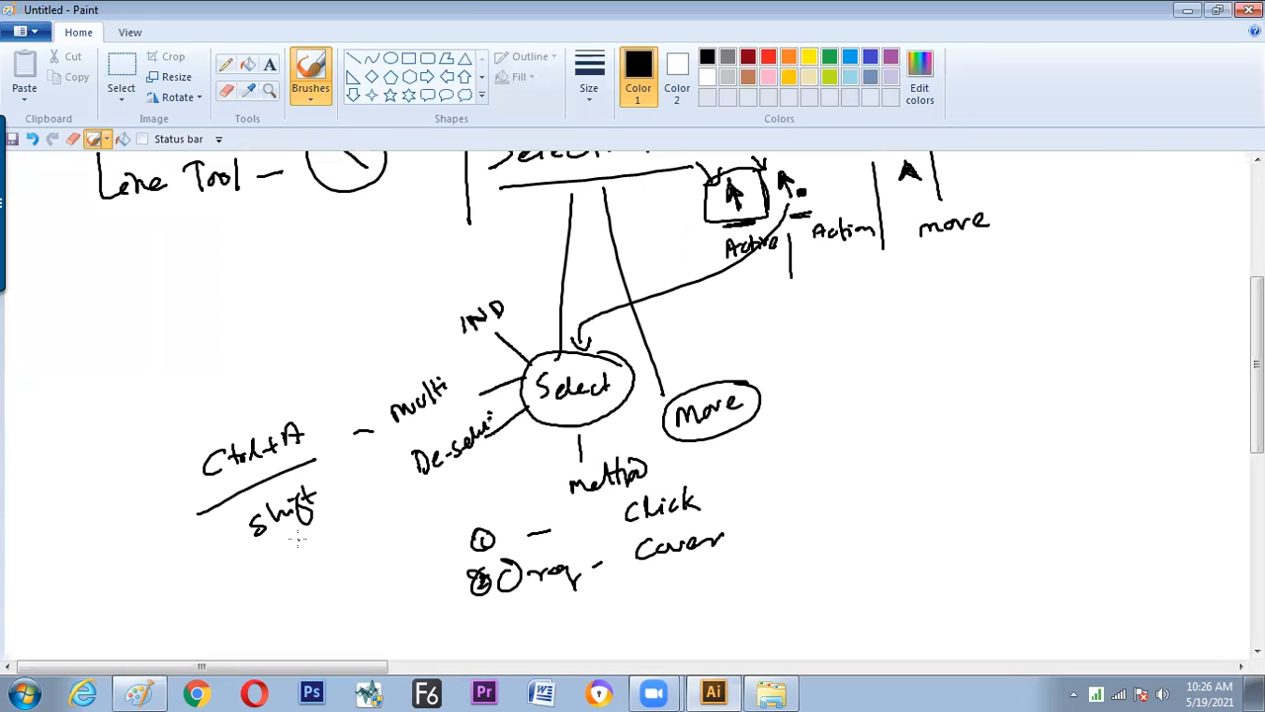
- Draw arrows from the "De-select" and "Multi" branches to the word "Shift"
drag(403, 481, 356, 482)
mouse_move(370, 471)
mouse_down()
mouse_move(358, 481)
mouse_move(372, 489)
mouse_up()
drag(348, 443, 323, 481)
drag(322, 472, 335, 484)
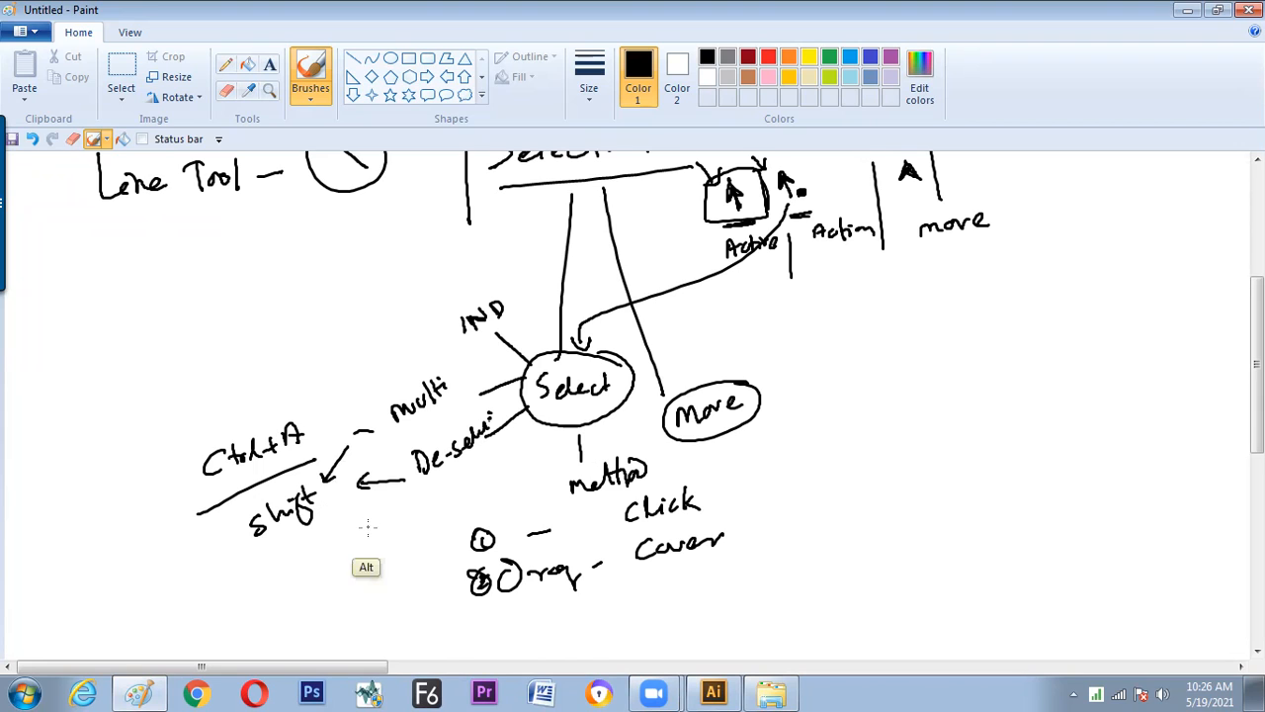
key(alt+Tab)
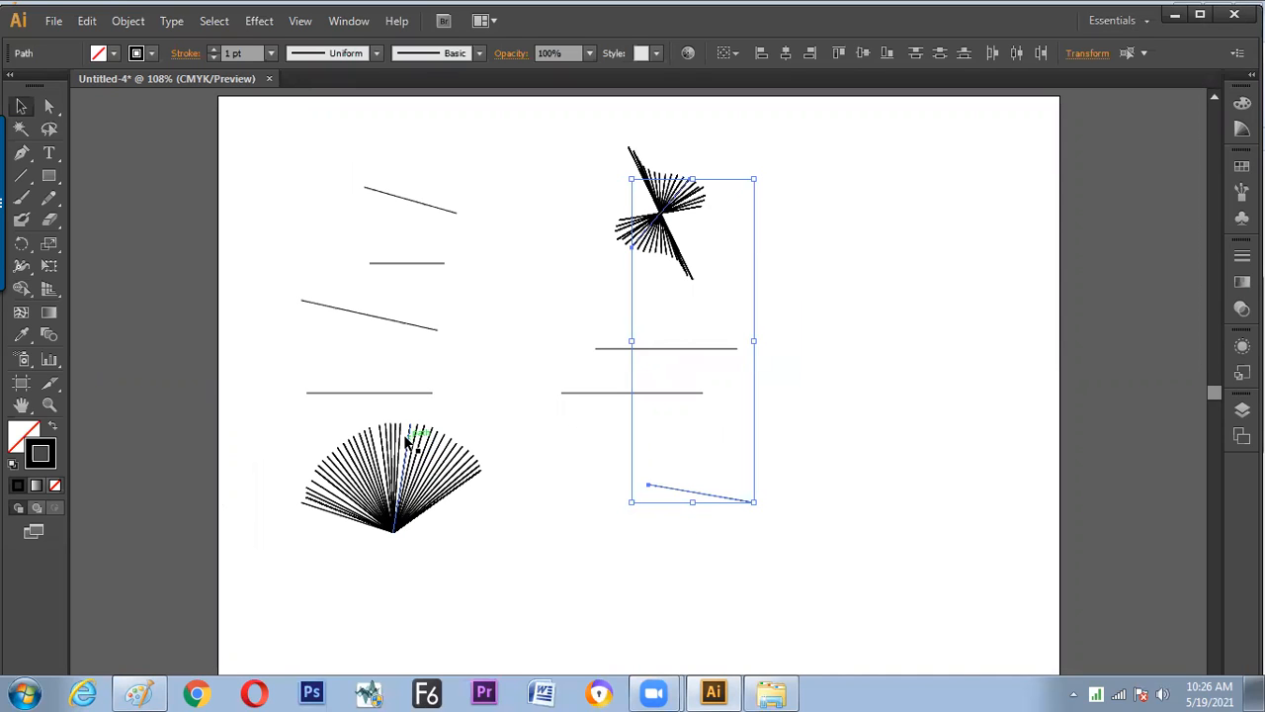
key(alt+Tab)
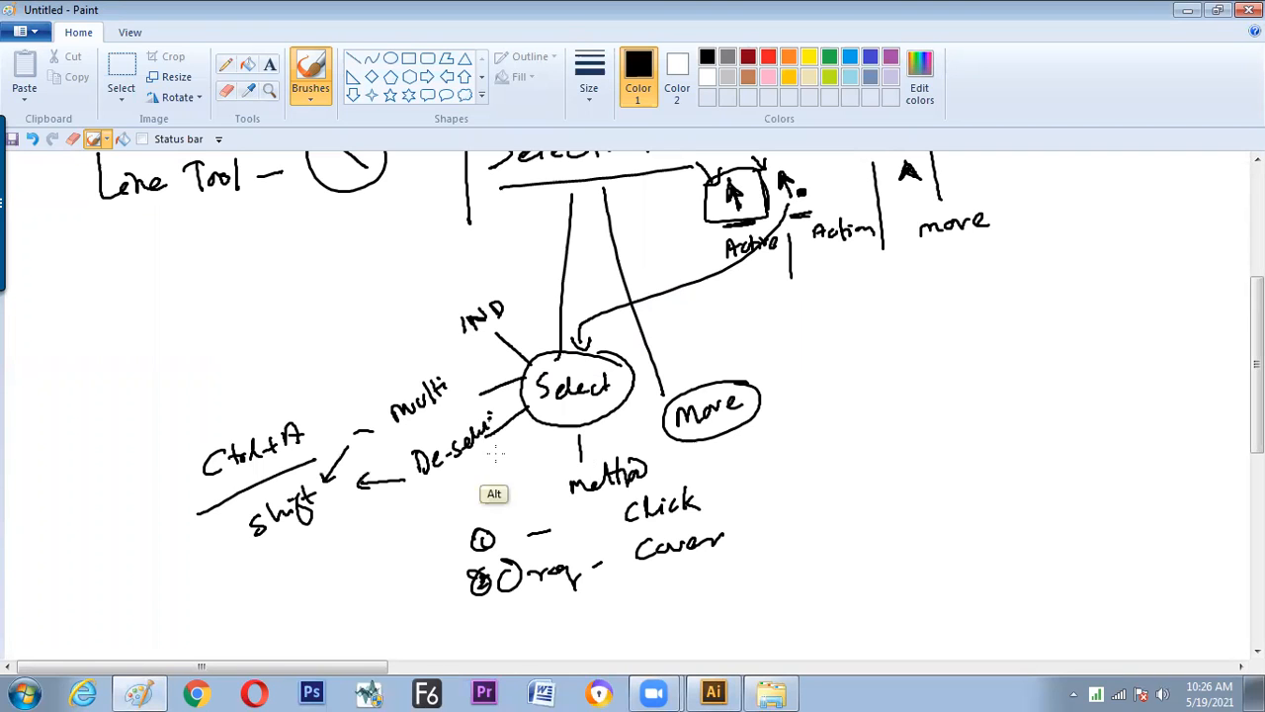
key(alt+Tab)
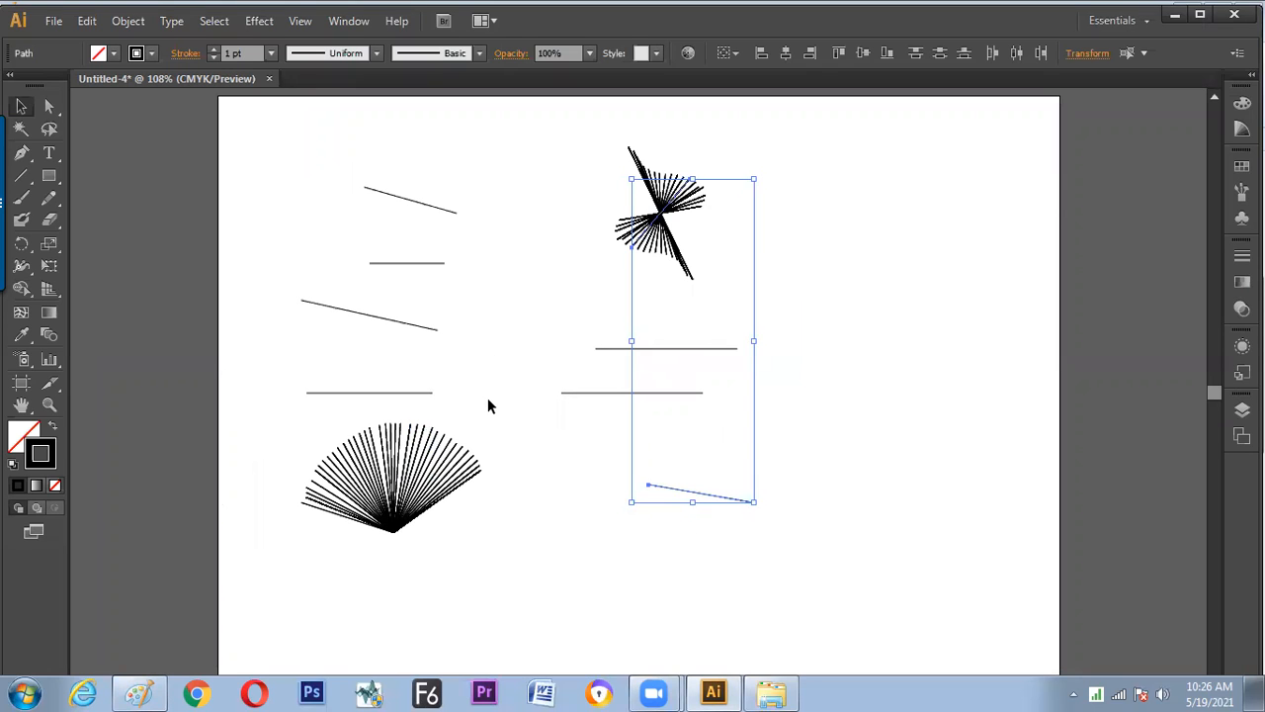
- In Paint, add a tick after the "Make a line with mesurment" note and draw a box around it
key(alt+Tab)
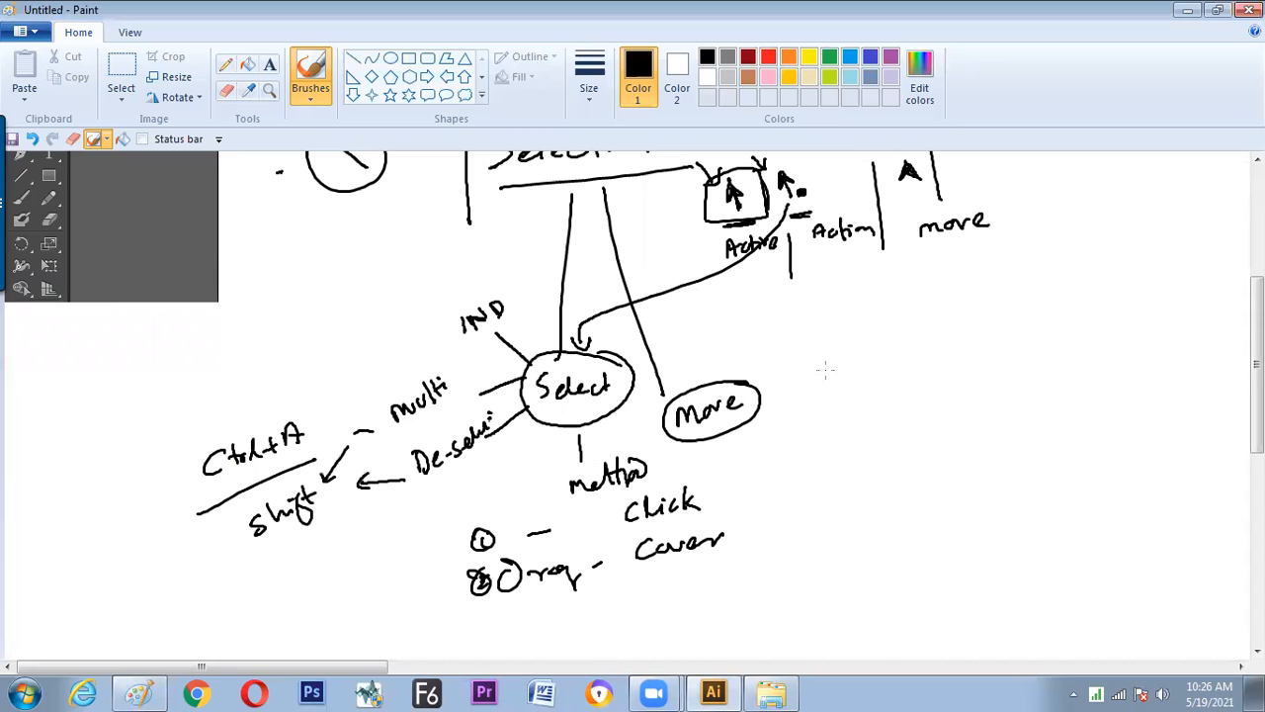
scroll(632, 395, up, 6)
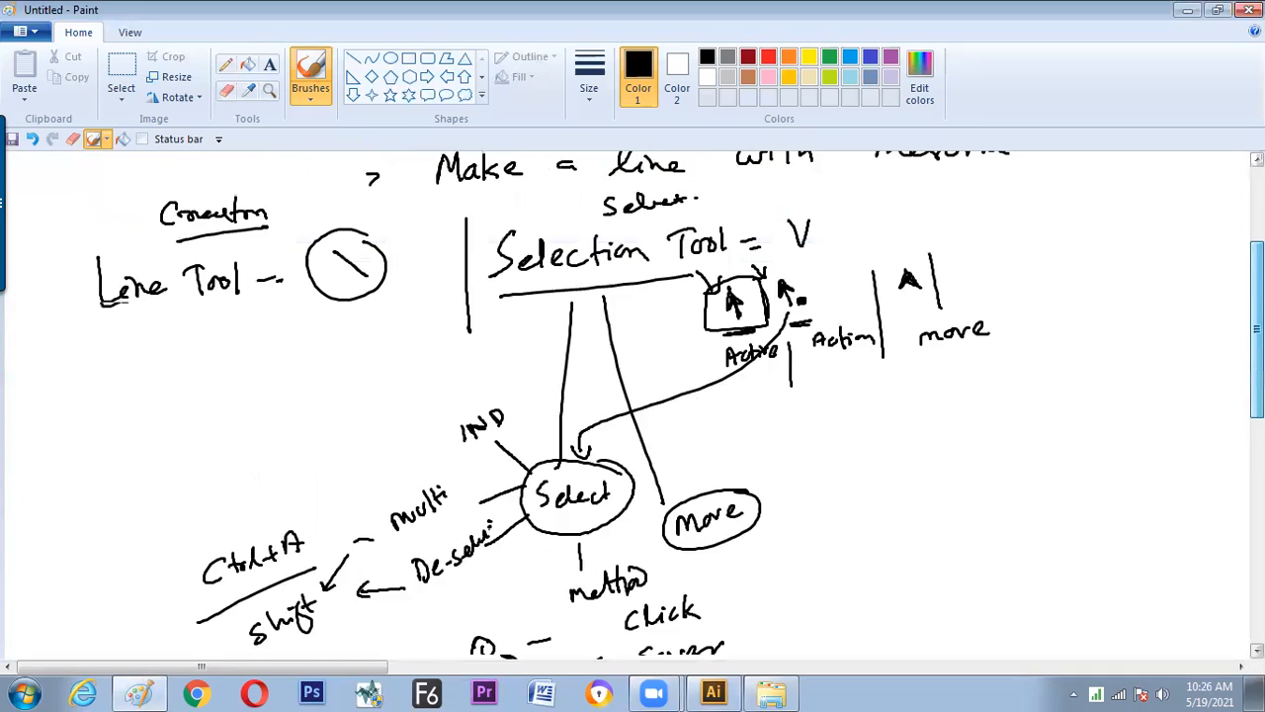
scroll(632, 405, up, 2)
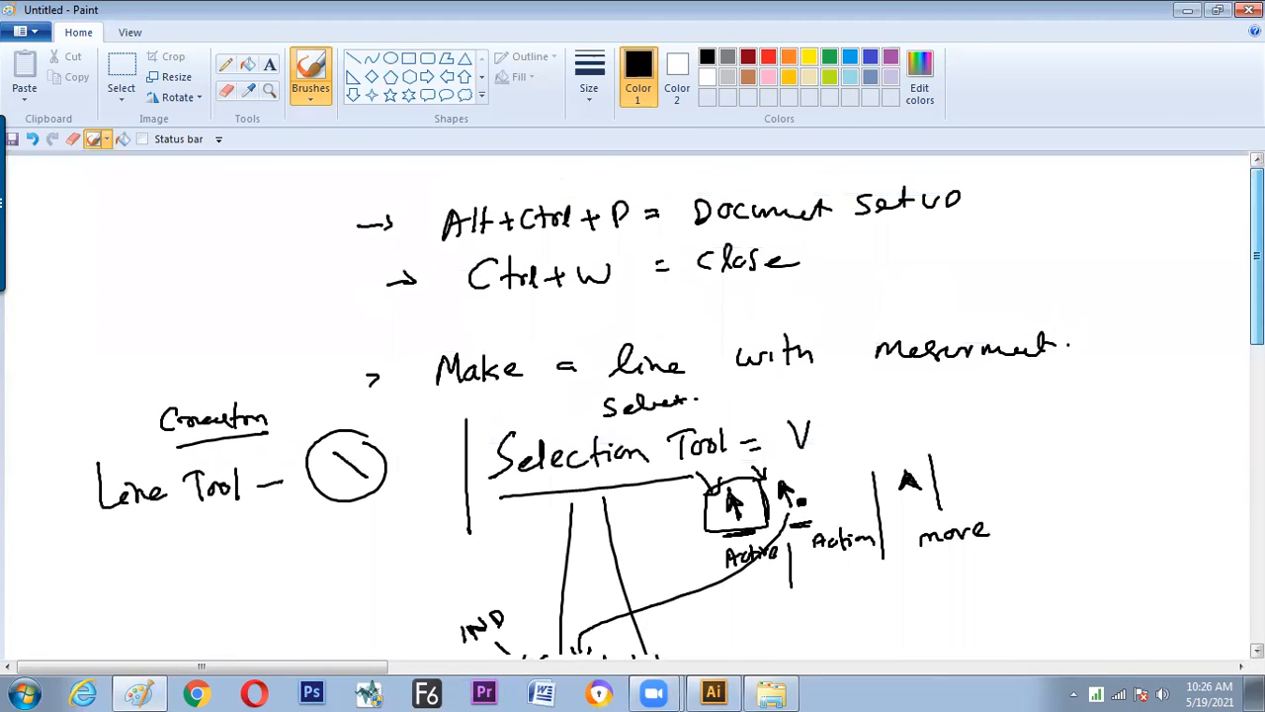
drag(1076, 336, 1141, 312)
mouse_move(401, 348)
mouse_down()
mouse_move(1033, 272)
mouse_move(1076, 283)
mouse_move(1091, 363)
mouse_move(474, 402)
mouse_move(424, 401)
mouse_move(421, 354)
mouse_up()
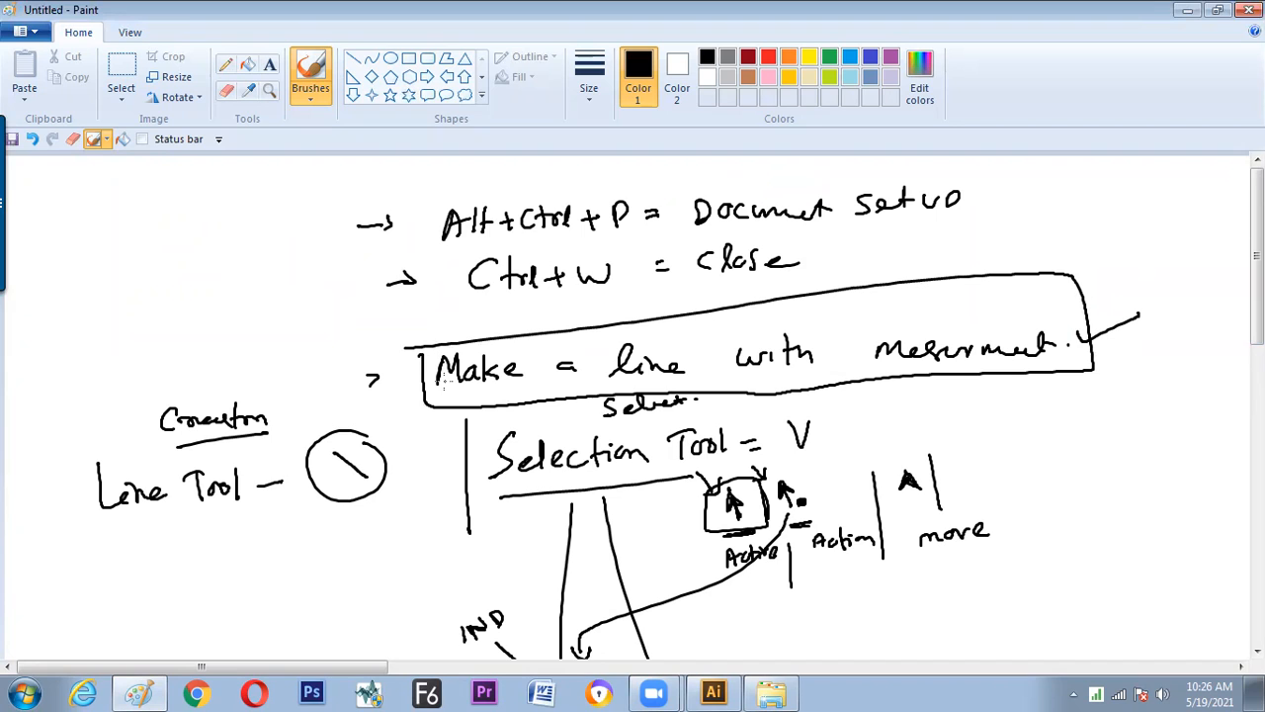
- Switch to Illustrator and marquee-select only the upper of the two right-hand horizontal lines
key(alt+Tab)
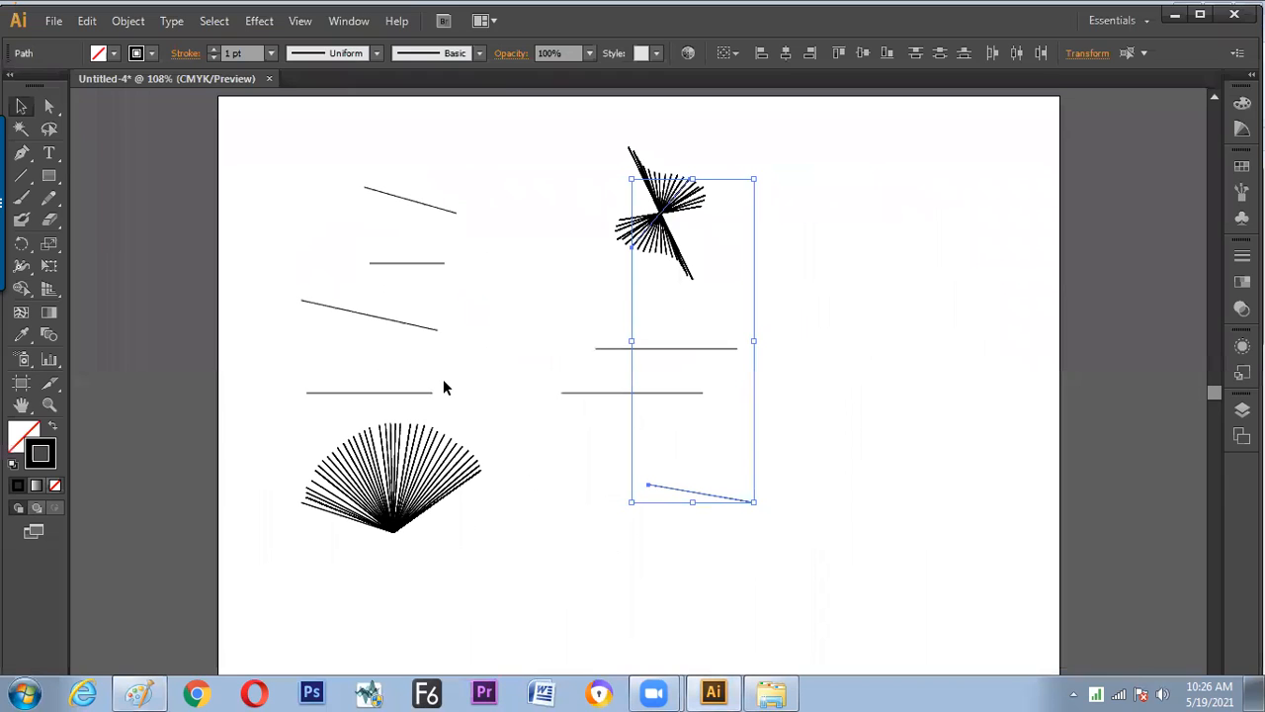
drag(596, 335, 615, 354)
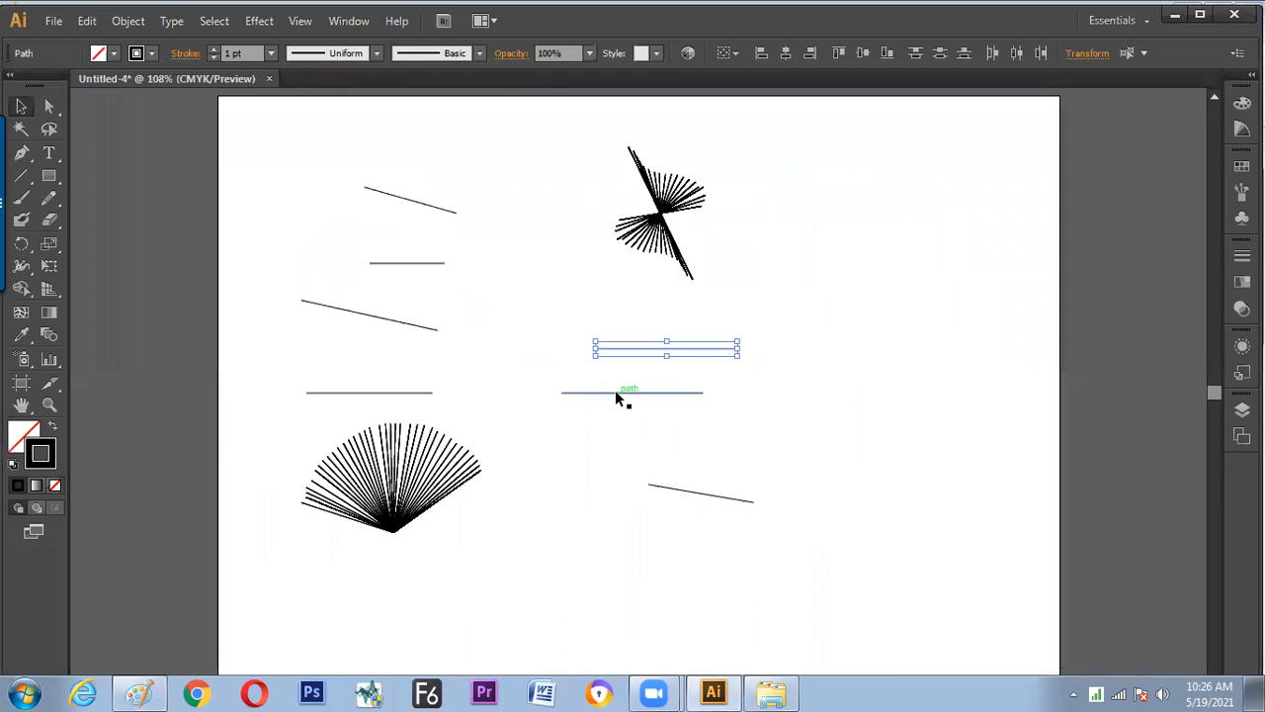
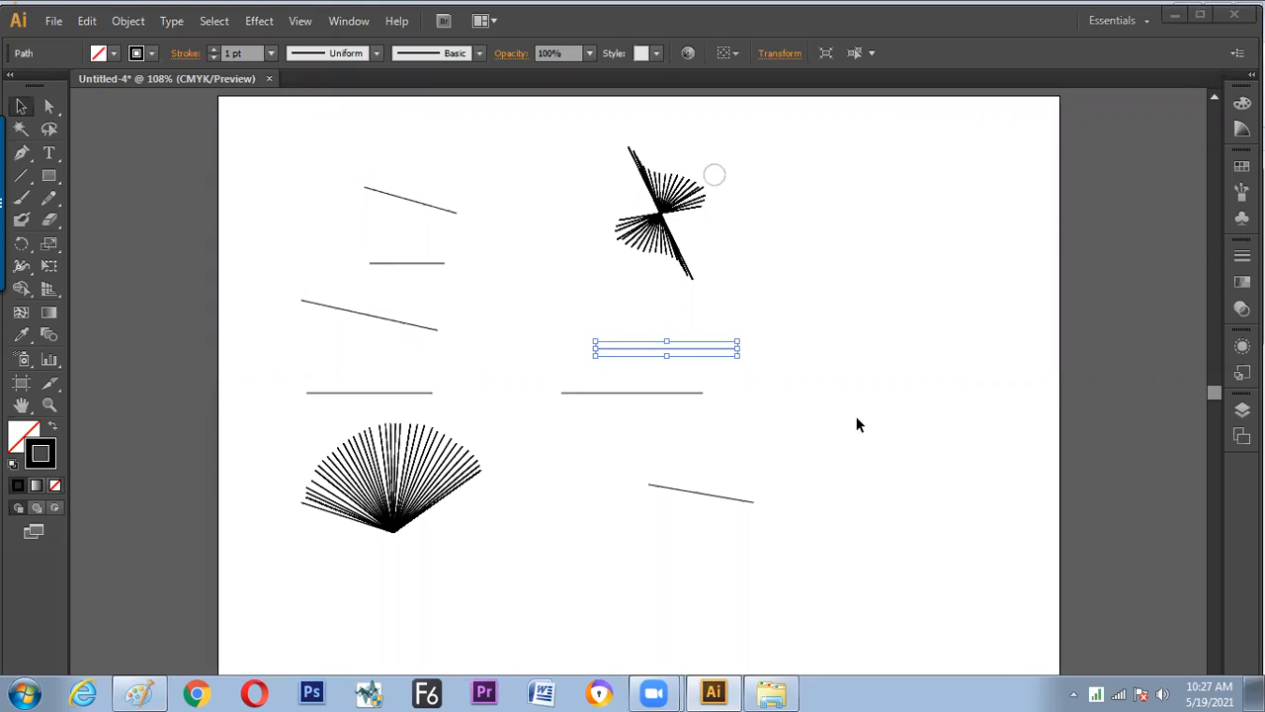
- Marquee-select part of the upper right-hand horizontal line again, and toggle the bounding box off and back on
drag(624, 333, 672, 357)
drag(617, 326, 664, 370)
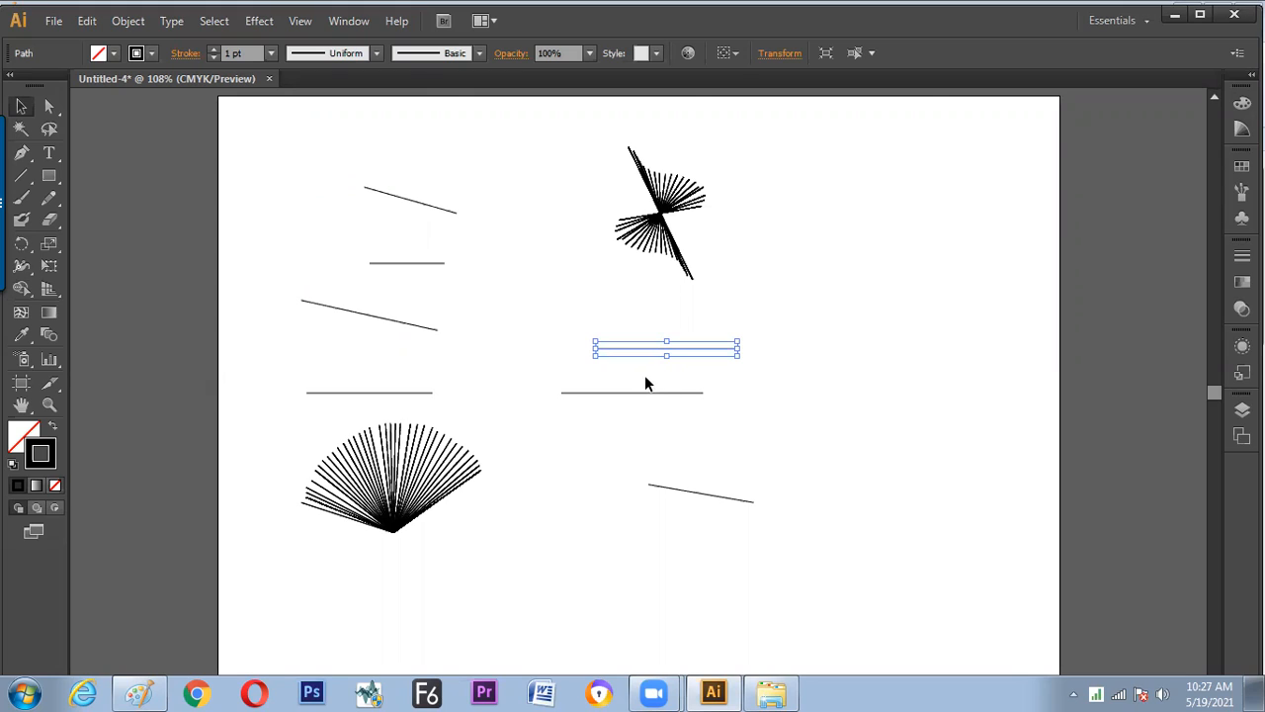
drag(629, 331, 652, 360)
key(ctrl+shift+b)
key(ctrl+minus)
key(ctrl+minus)
key(ctrl+shift+b)
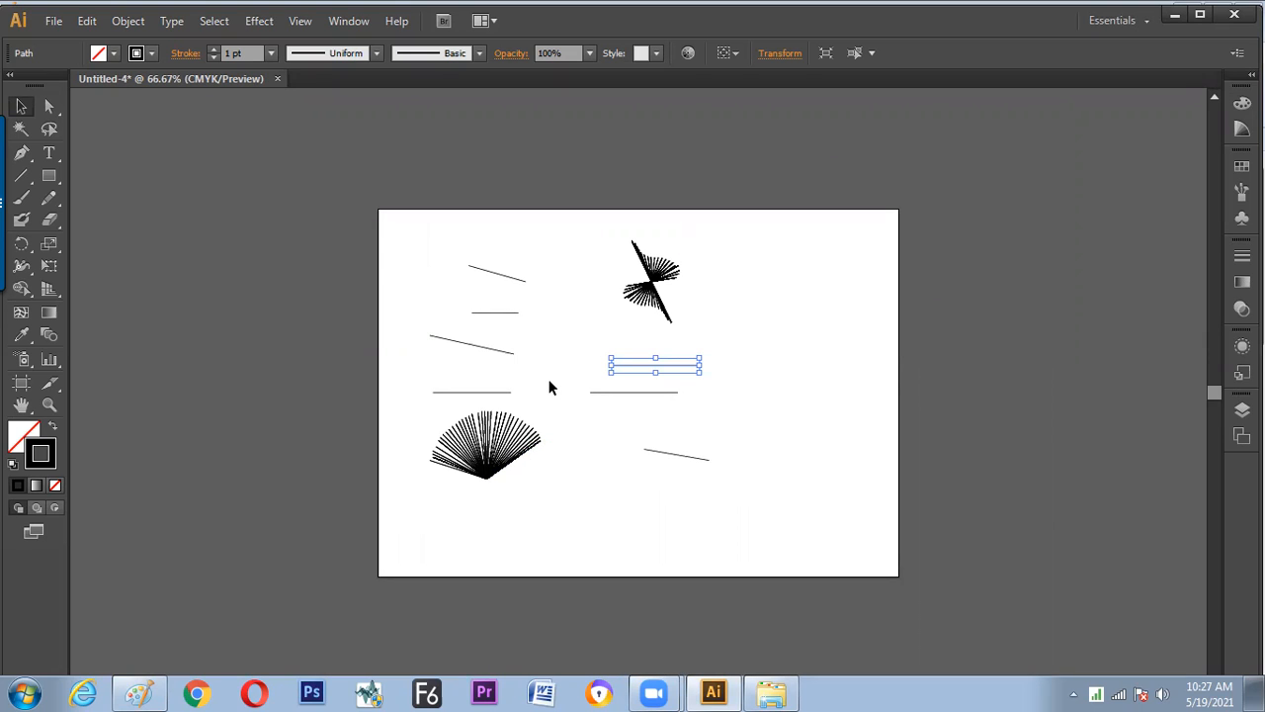
- Deselect everything, and reselect the upper right-hand horizontal line by covering only part of it with a selection marquee
click(437, 303)
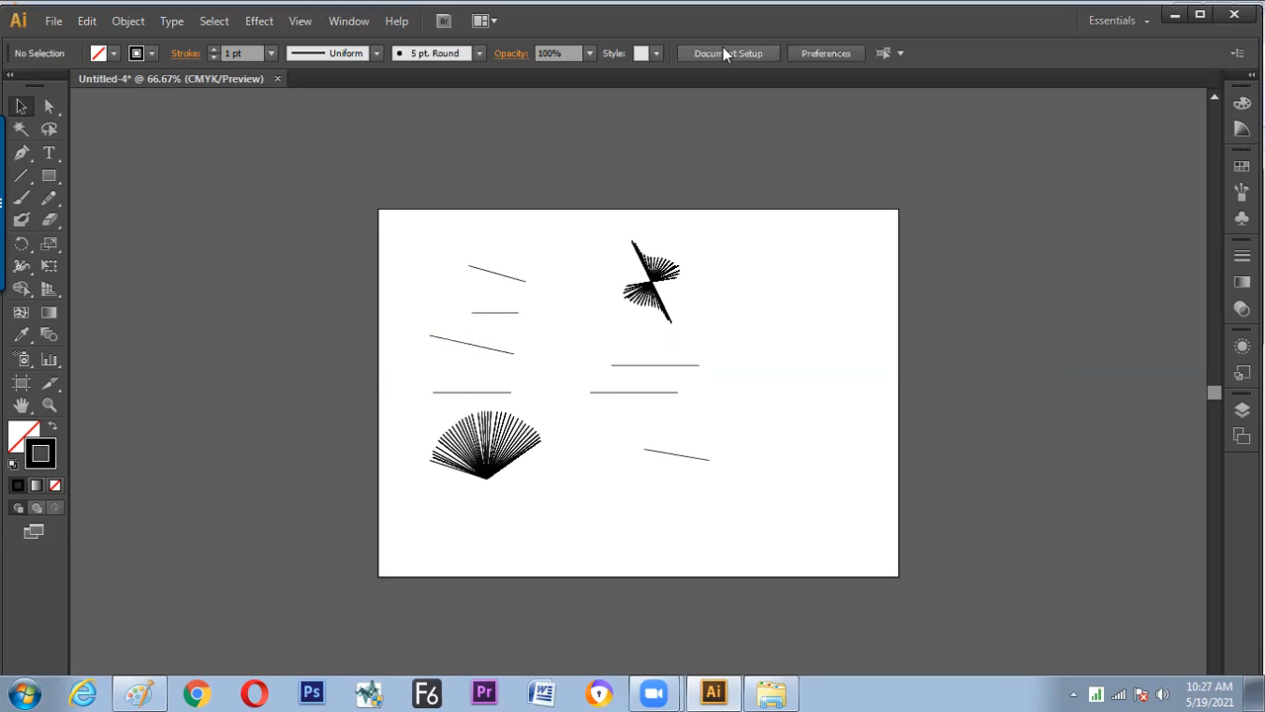
drag(616, 351, 660, 386)
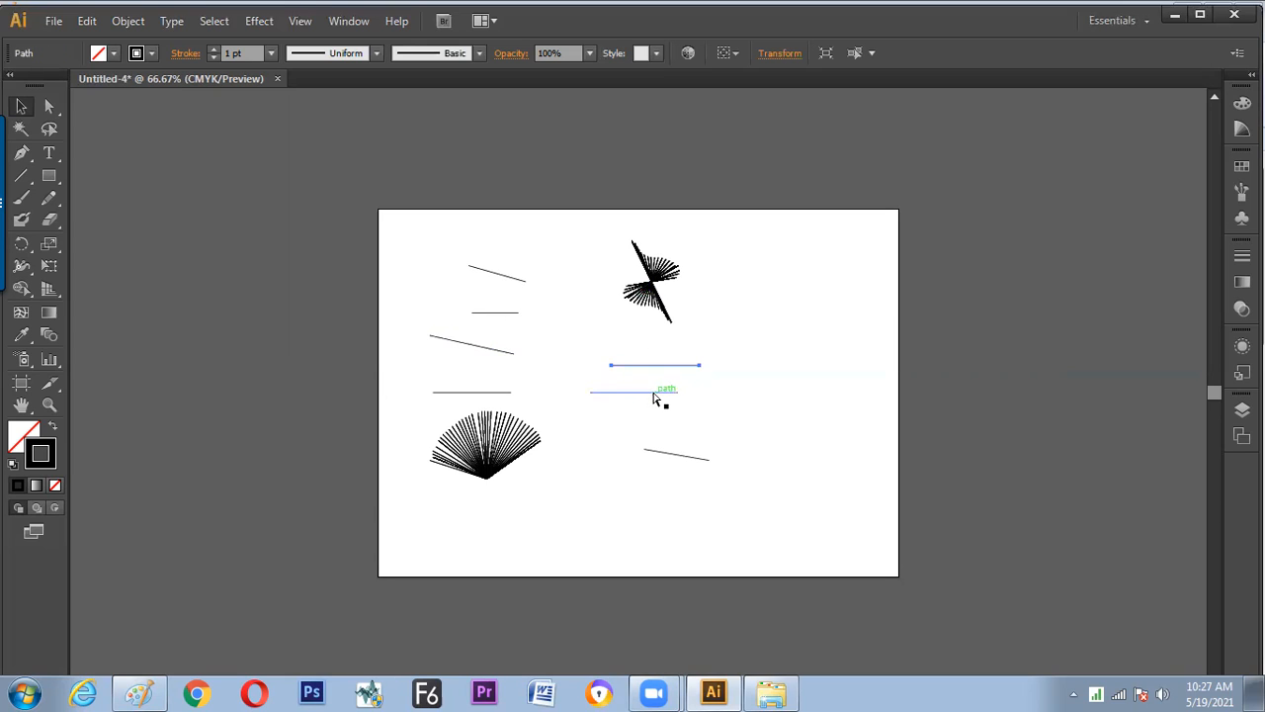
scroll(648, 389, up, 2)
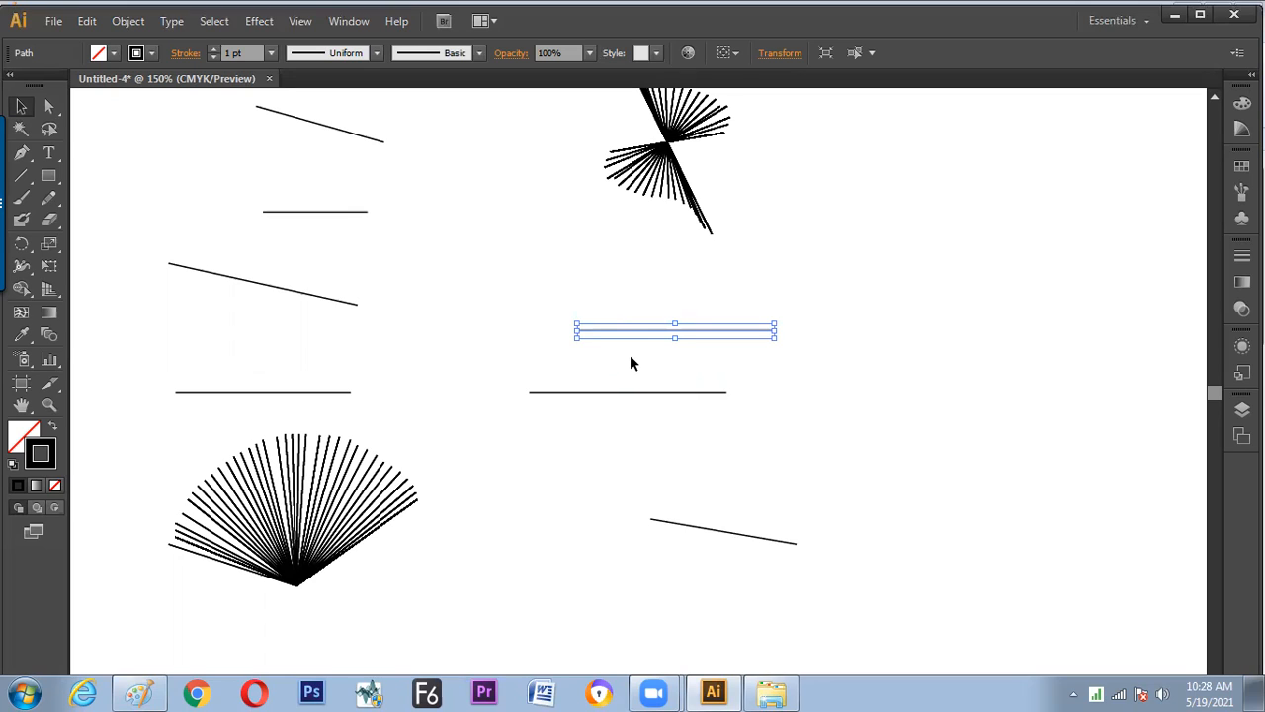
click(625, 368)
drag(638, 364, 594, 326)
click(20, 175)
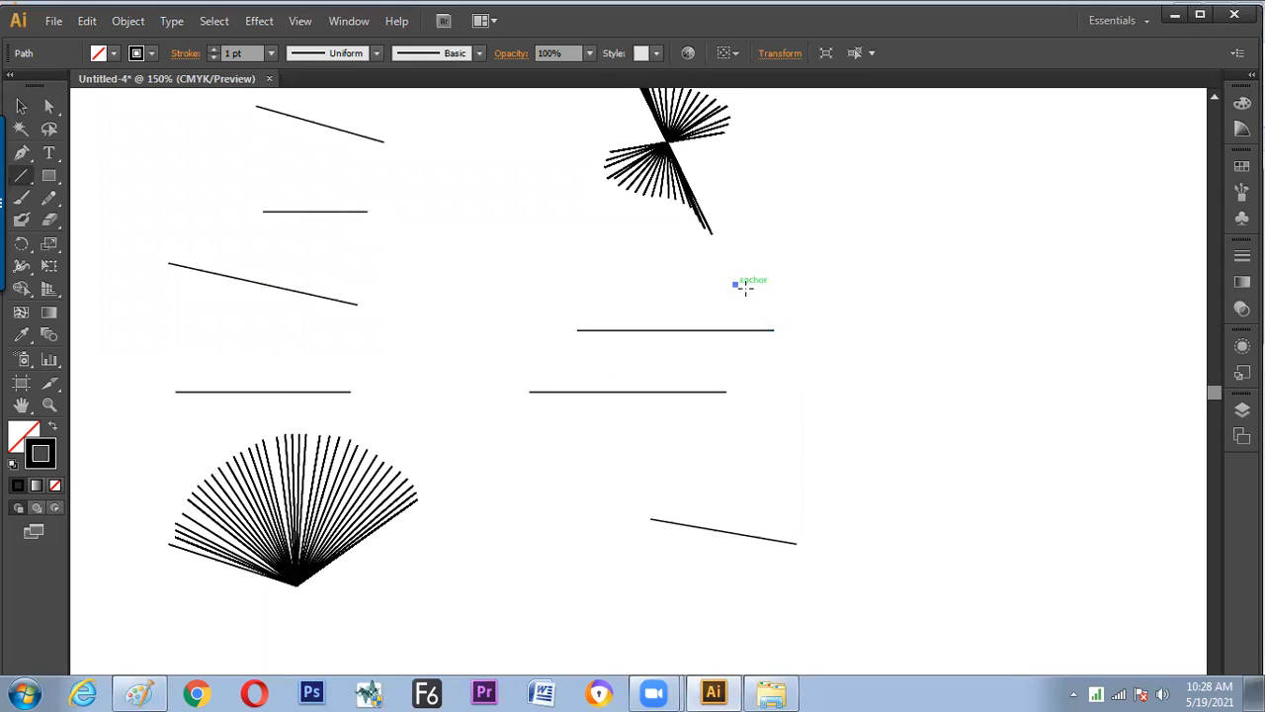
click(862, 286)
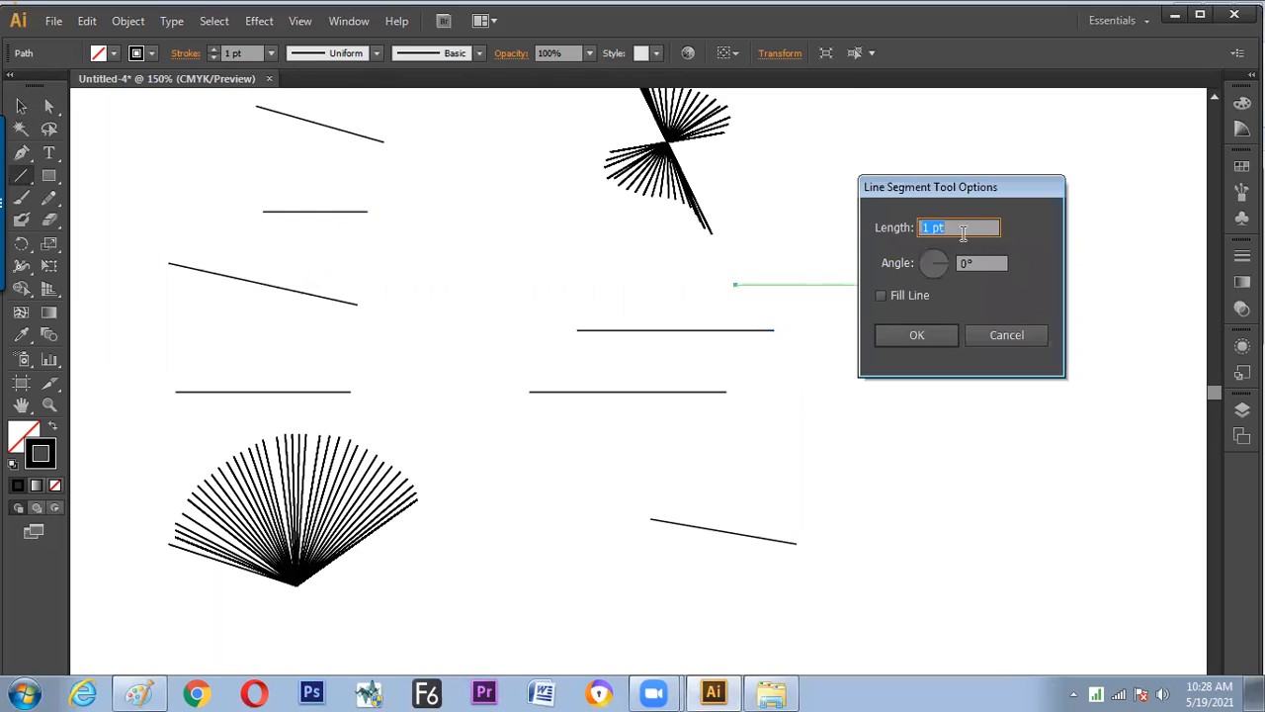
click(983, 331)
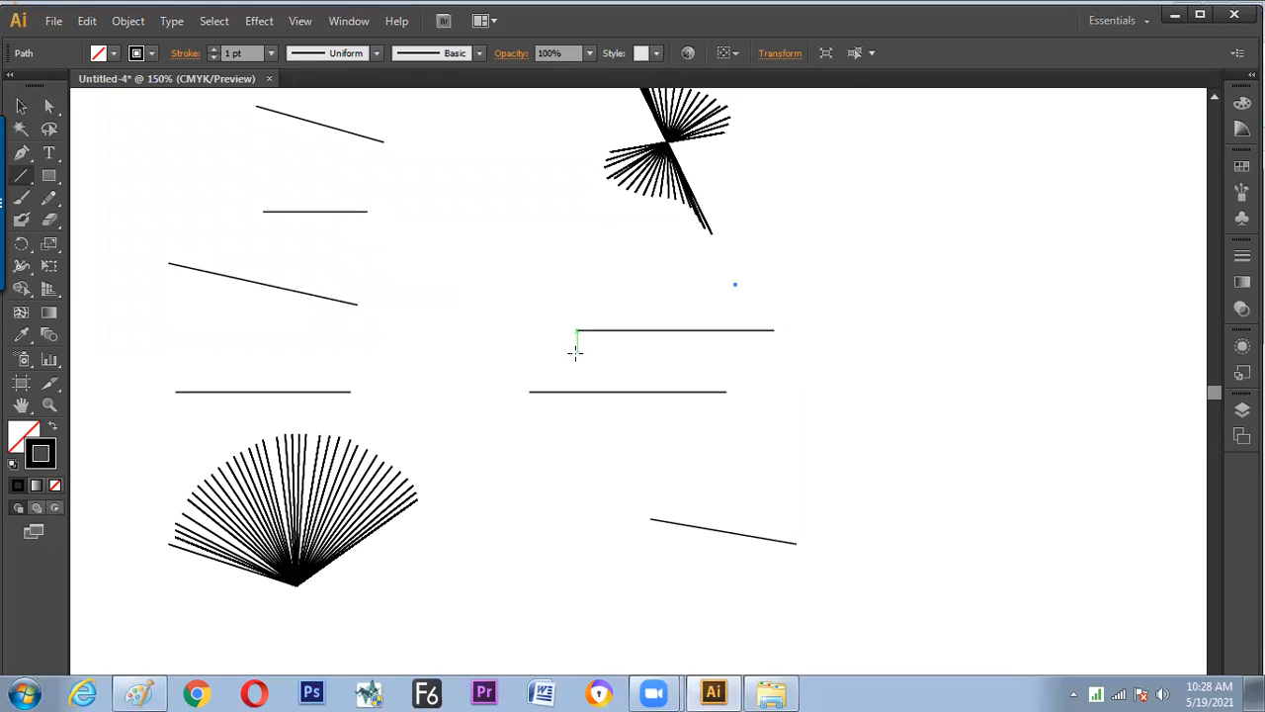
- Clear the selection and select the upper of the two right-hand horizontal lines with the Selection tool
key(ctrl+shift+a)
click(20, 106)
click(638, 330)
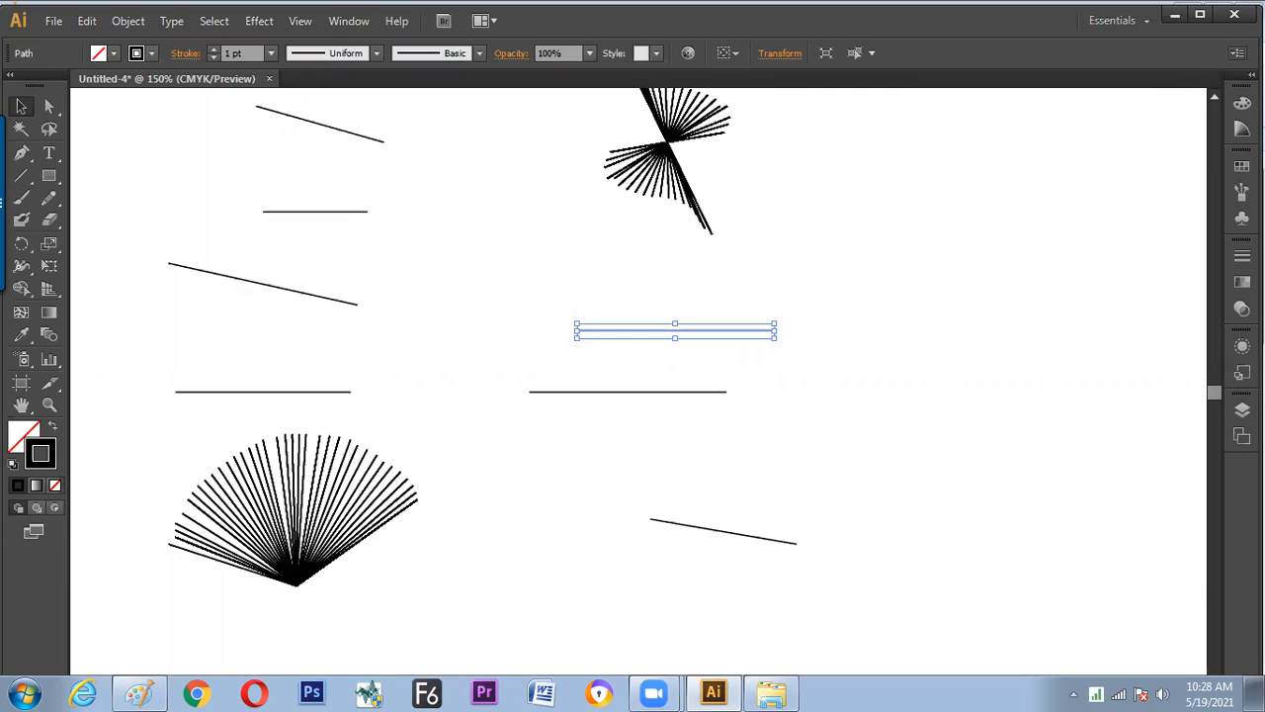
- Check the Transform entry among the Control bar's display options, and open the Transform settings of the short slanted line
click(1237, 53)
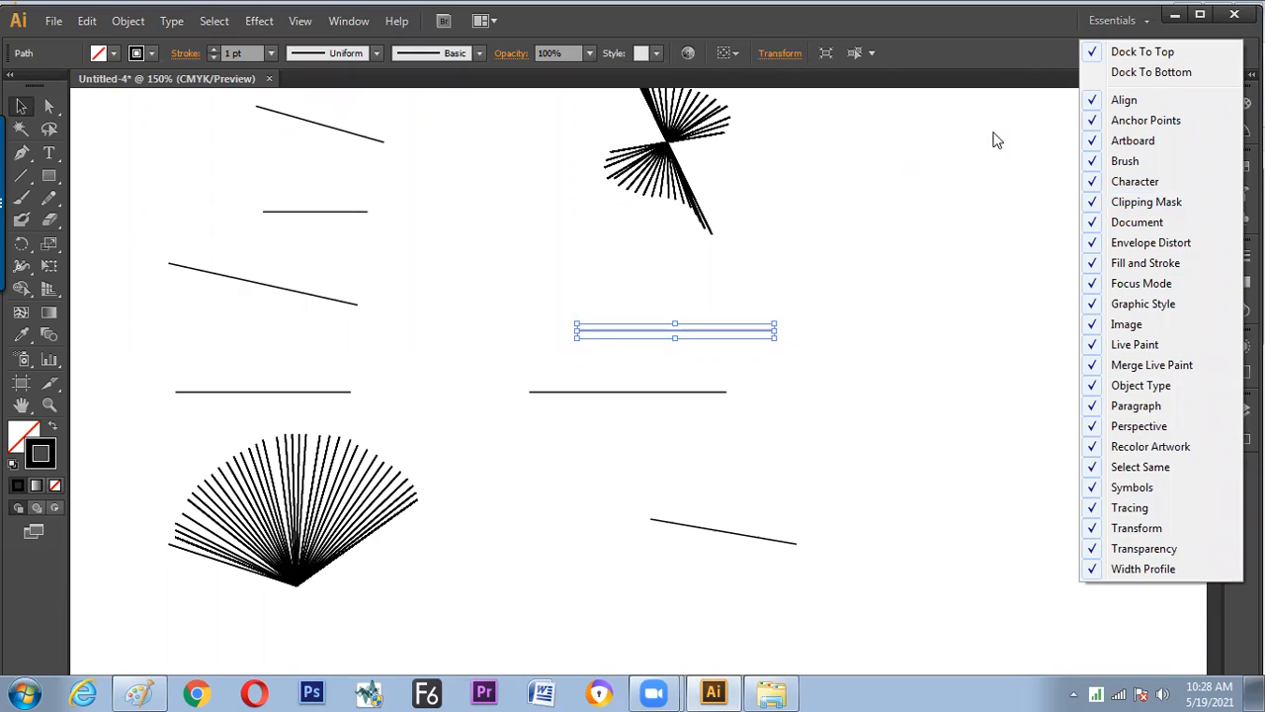
click(1012, 59)
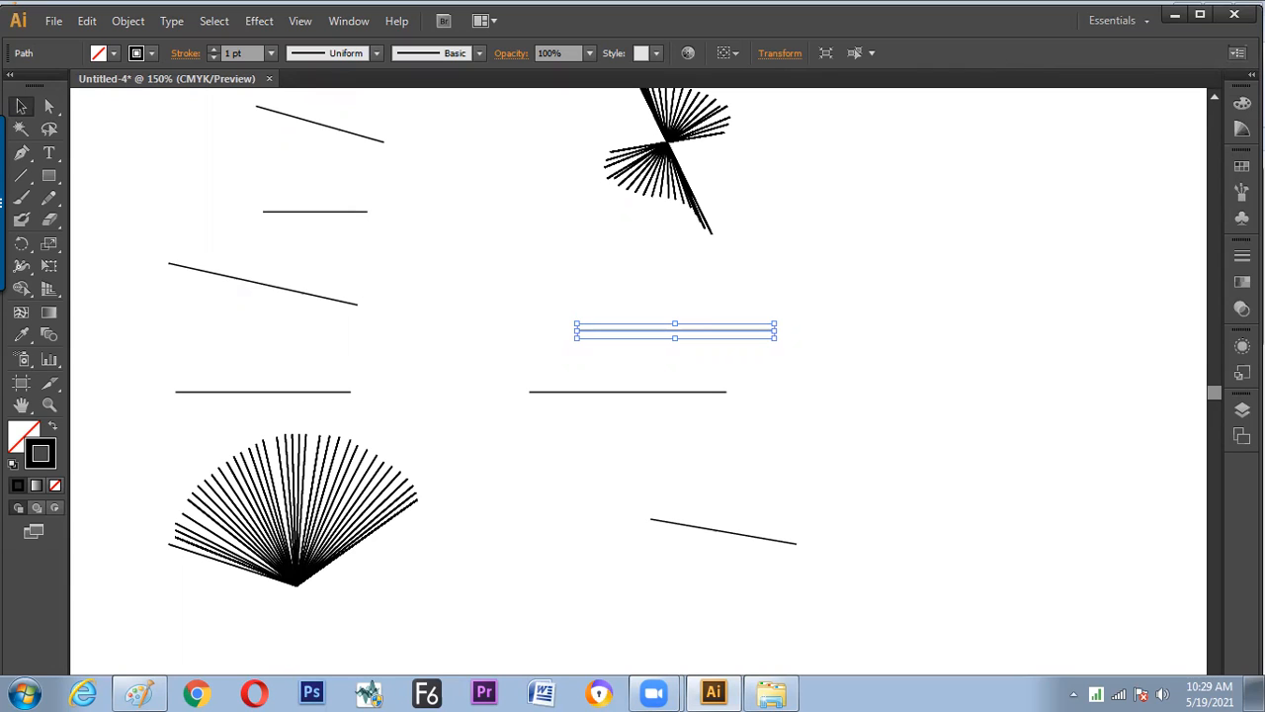
click(1237, 52)
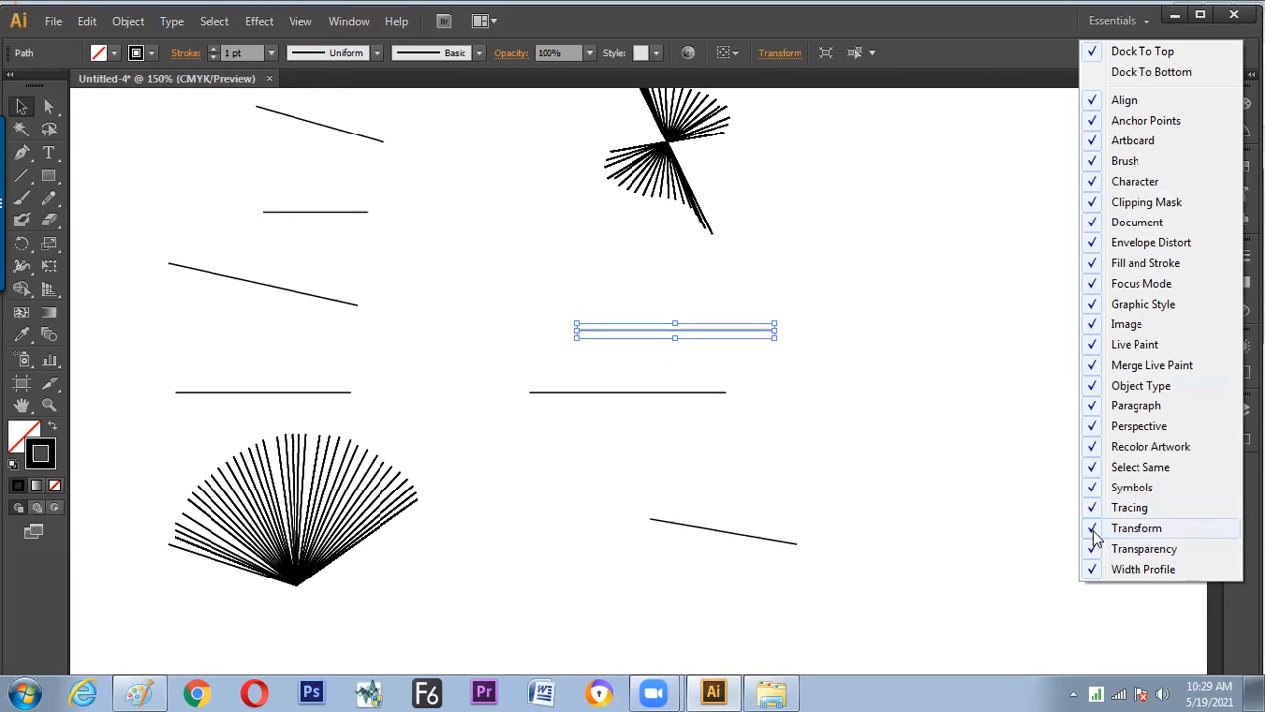
click(927, 301)
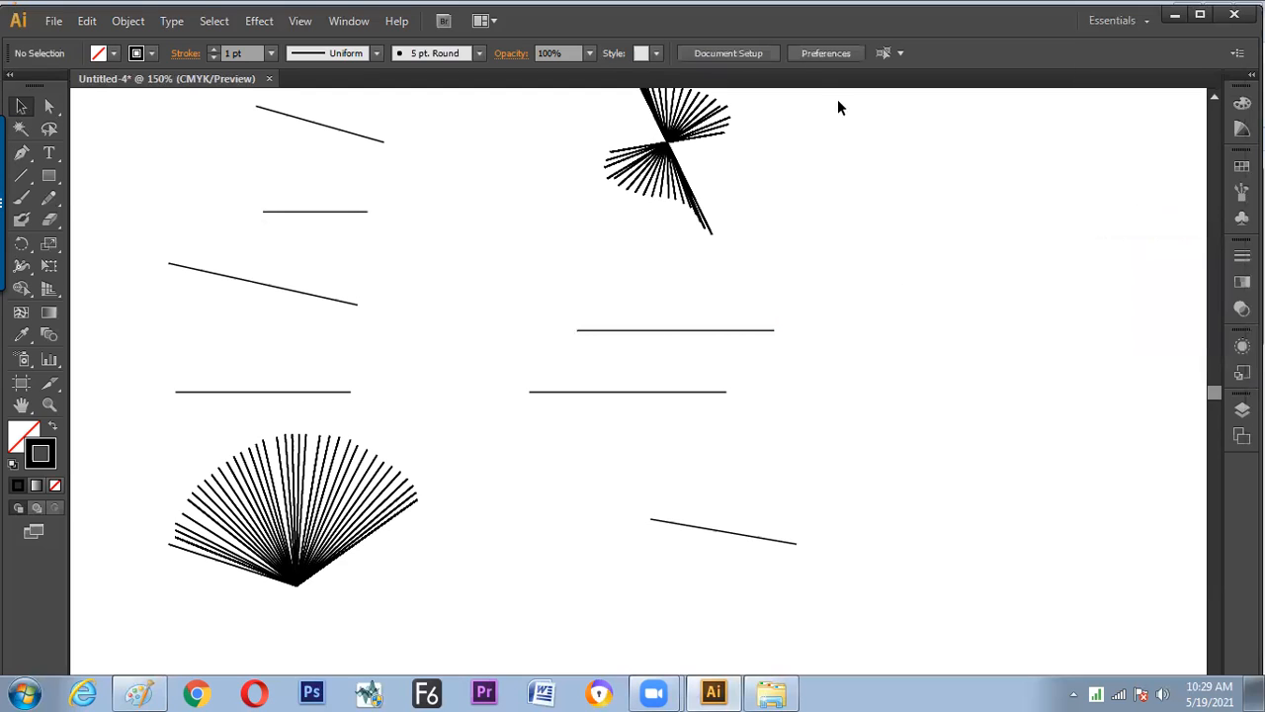
click(725, 533)
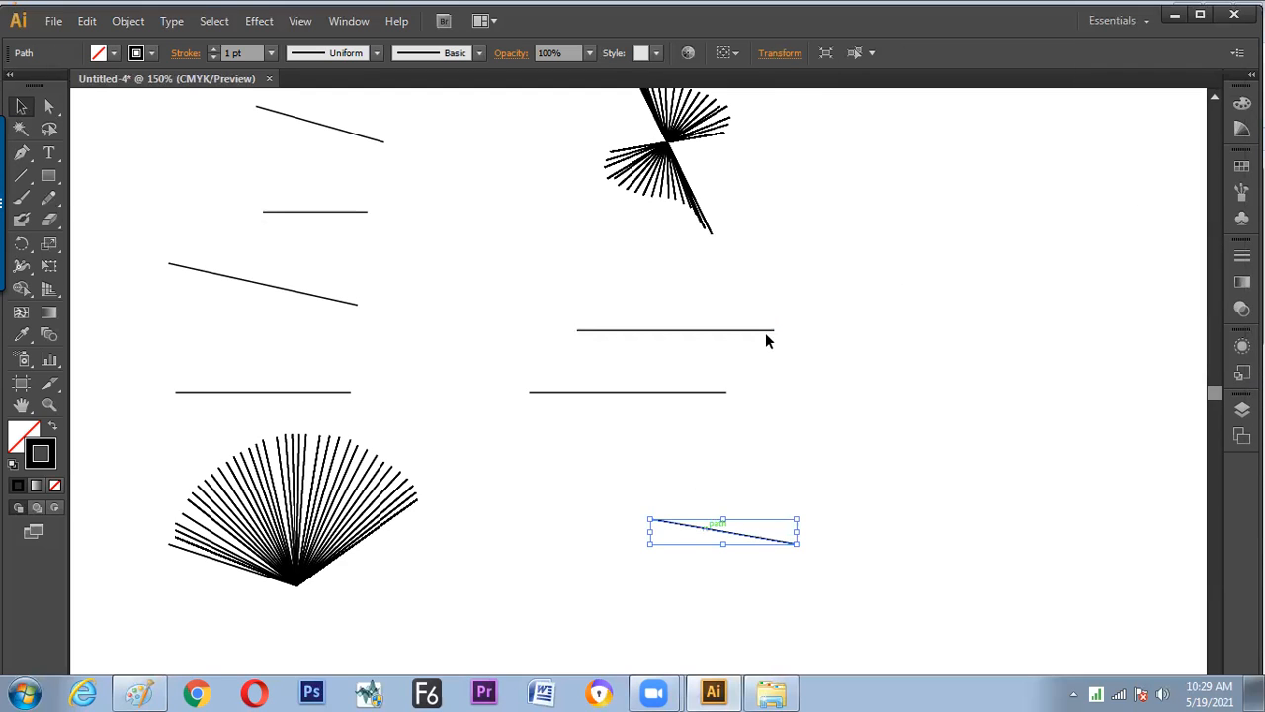
click(781, 56)
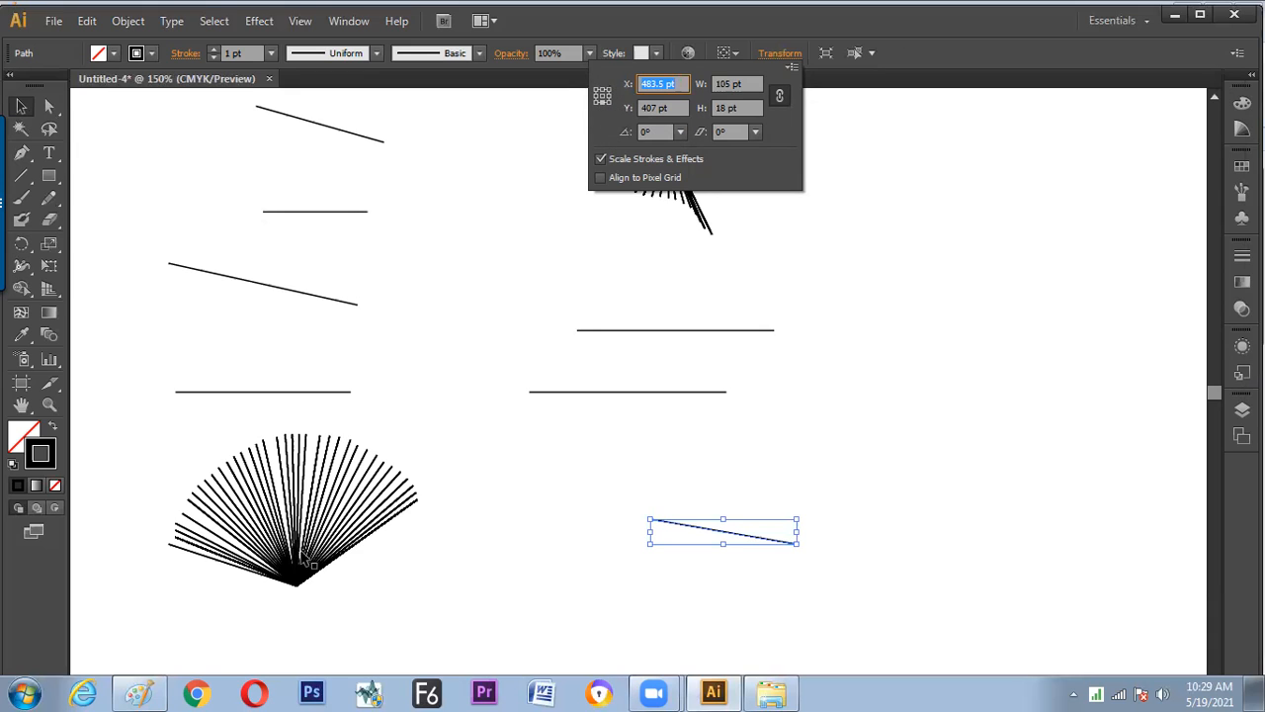
- Switch to Paint and handwrite "Transform –" in the blank area below the "Drag - Cover" note
click(145, 690)
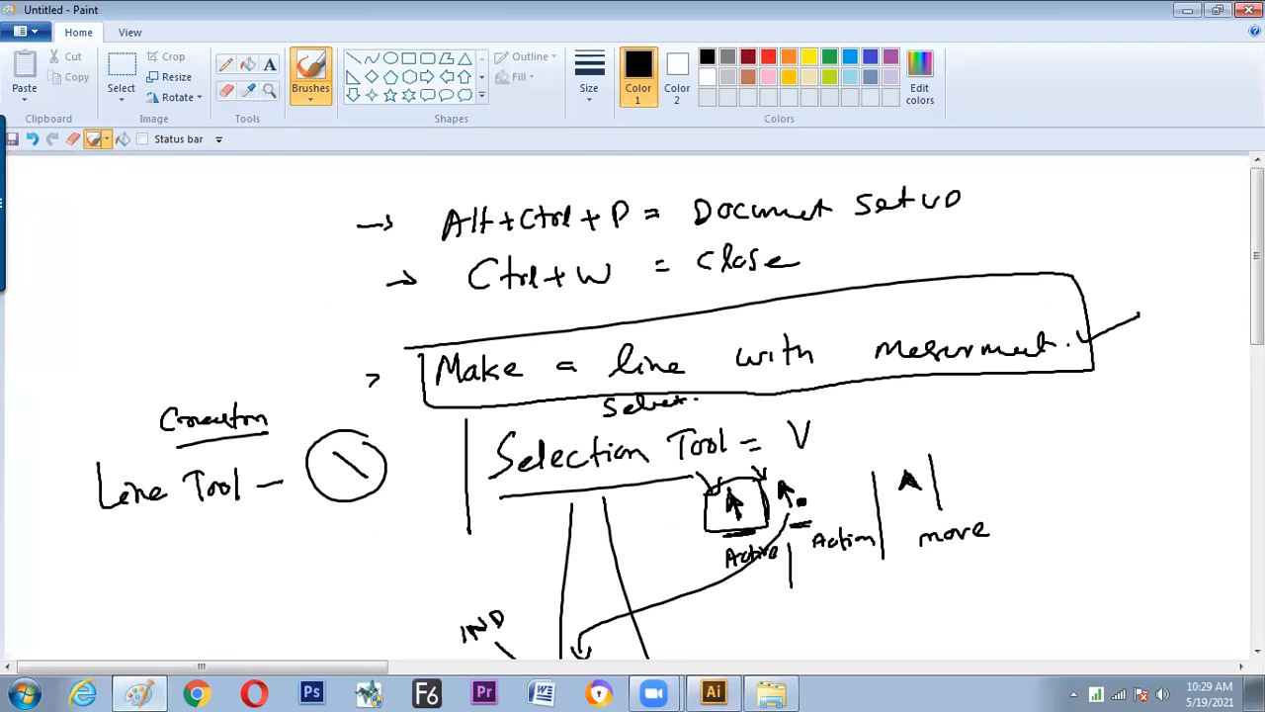
drag(1257, 257, 1240, 479)
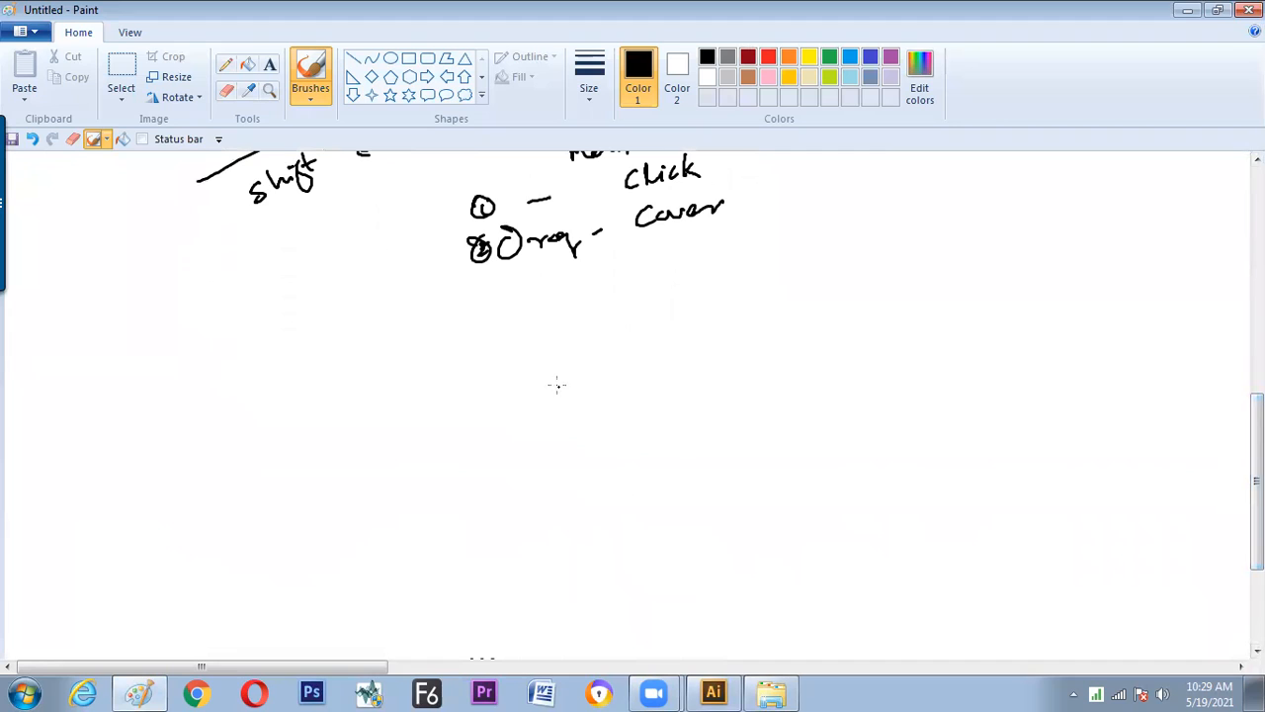
mouse_move(461, 357)
mouse_down()
mouse_move(529, 375)
mouse_move(534, 358)
mouse_move(548, 416)
mouse_move(554, 361)
mouse_move(612, 383)
mouse_move(648, 367)
mouse_up()
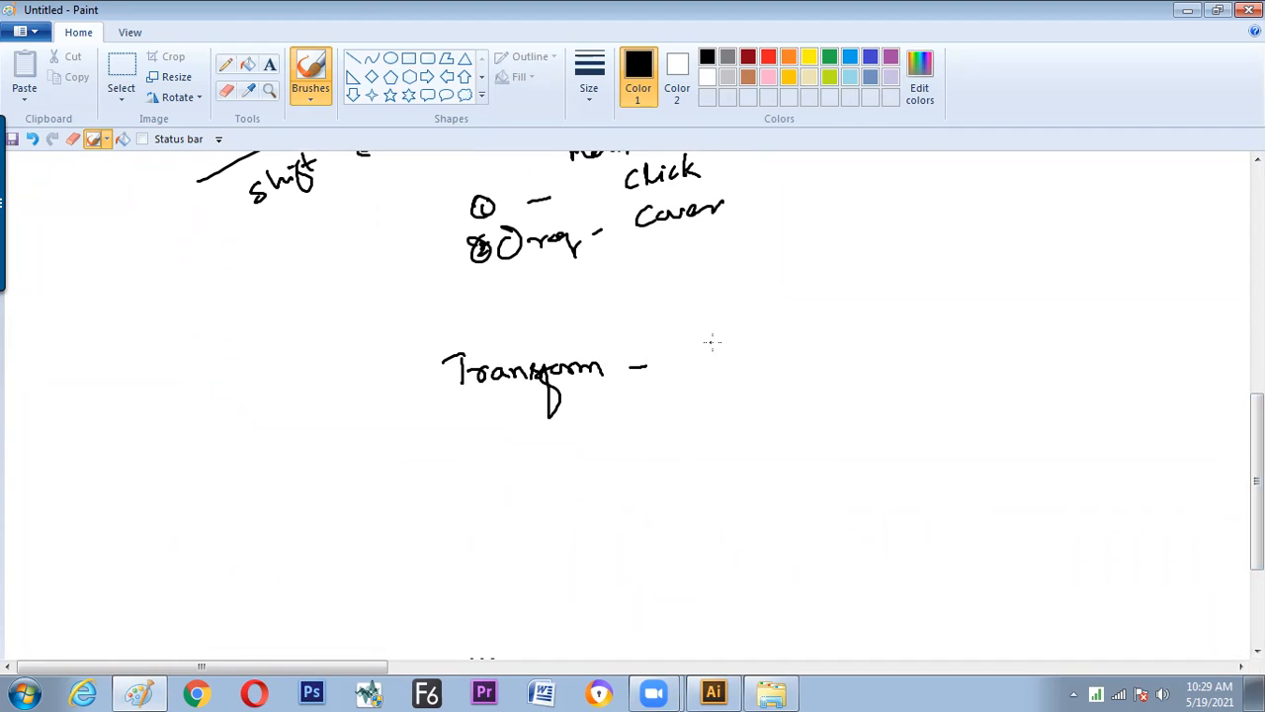
- Sketch a square grid with nine small point boxes beside the "Transform" note
mouse_move(700, 330)
mouse_down()
mouse_move(709, 404)
mouse_move(790, 304)
mouse_move(808, 385)
mouse_move(714, 399)
mouse_up()
mouse_move(738, 330)
mouse_down()
mouse_move(751, 314)
mouse_move(713, 362)
mouse_move(720, 375)
mouse_move(763, 382)
mouse_move(771, 397)
mouse_move(809, 348)
mouse_move(799, 391)
mouse_move(815, 394)
mouse_up()
drag(706, 398, 728, 411)
mouse_move(691, 330)
mouse_down()
mouse_move(697, 316)
mouse_move(710, 334)
mouse_up()
mouse_move(775, 309)
mouse_down()
mouse_move(801, 318)
mouse_move(757, 368)
mouse_move(810, 350)
mouse_up()
drag(747, 327, 766, 397)
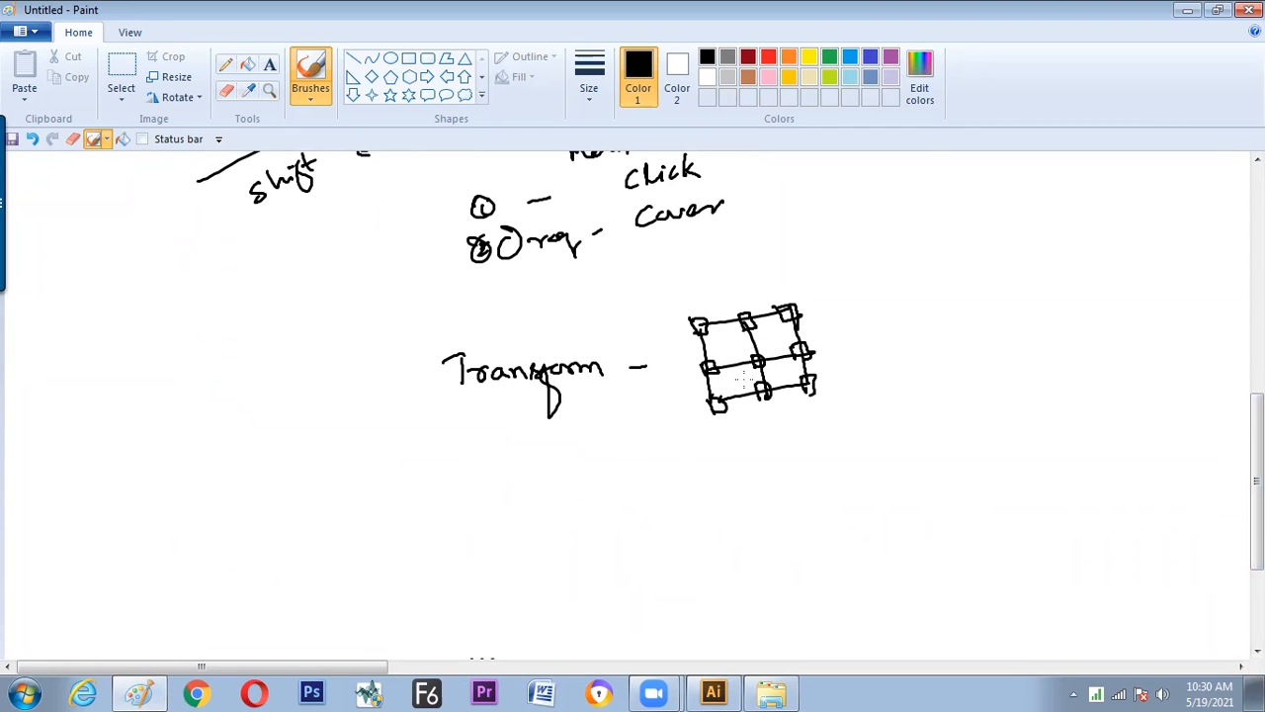
- Label the grid "Reference Point" and add short marks beside its middle-left and middle-right points
mouse_move(759, 442)
mouse_down()
mouse_move(789, 454)
mouse_move(802, 435)
mouse_move(805, 468)
mouse_move(832, 431)
mouse_move(917, 430)
mouse_move(976, 408)
mouse_up()
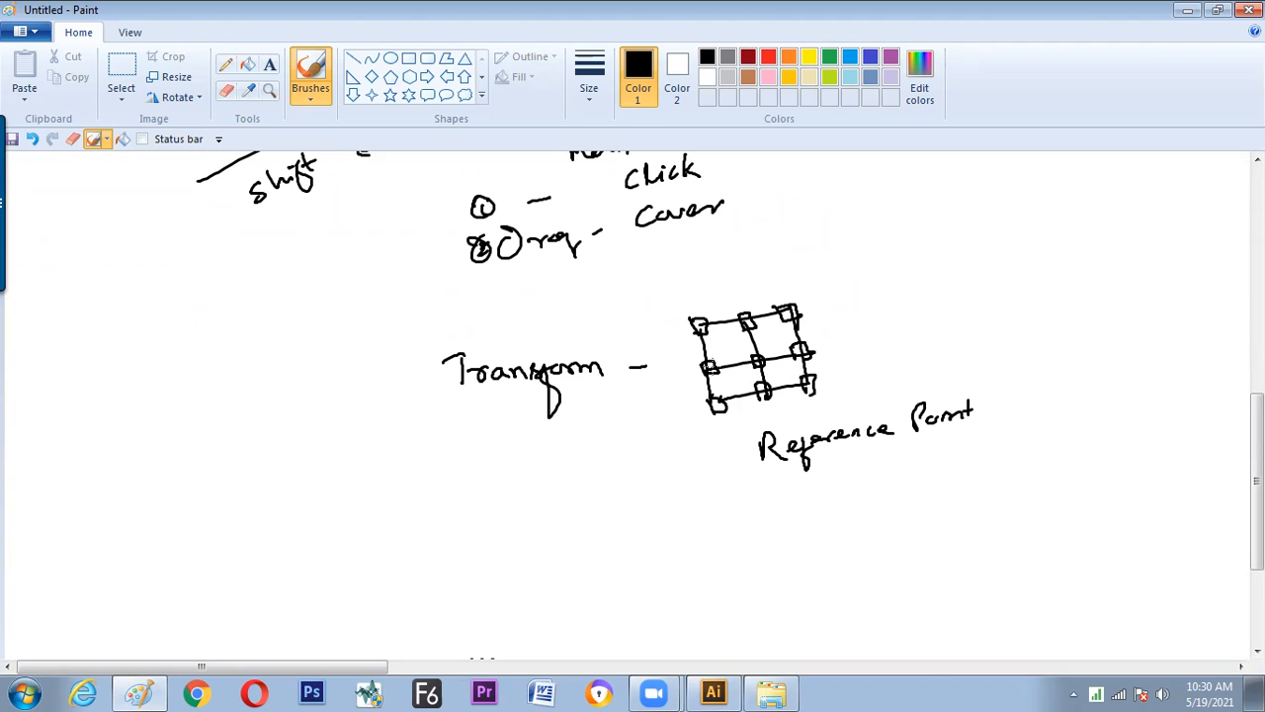
drag(689, 374, 681, 376)
drag(832, 347, 852, 345)
drag(843, 339, 843, 351)
mouse_move(705, 364)
mouse_down()
mouse_move(713, 374)
mouse_move(692, 378)
mouse_up()
mouse_move(834, 336)
mouse_down()
mouse_move(884, 325)
mouse_move(873, 334)
mouse_up()
- Switch to Illustrator and replace the selected slanted line with a horizontal line about 90 pt long below the other two
key(alt+Tab)
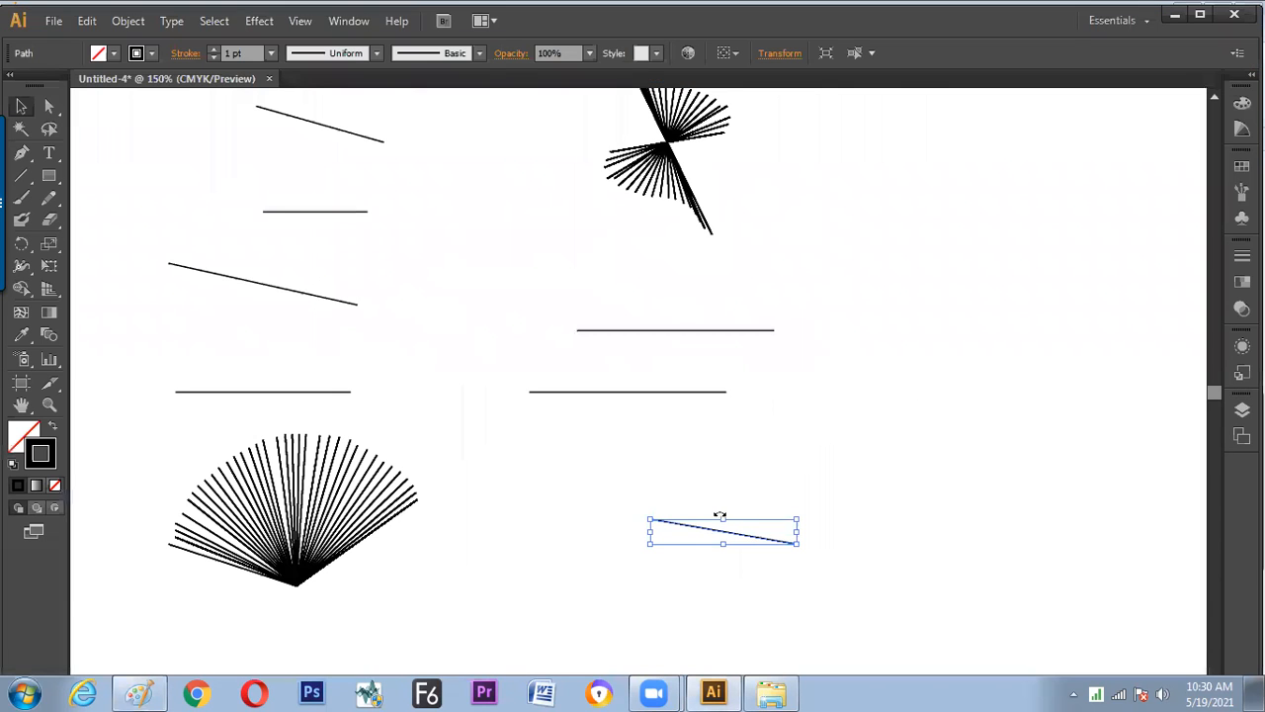
key(Delete)
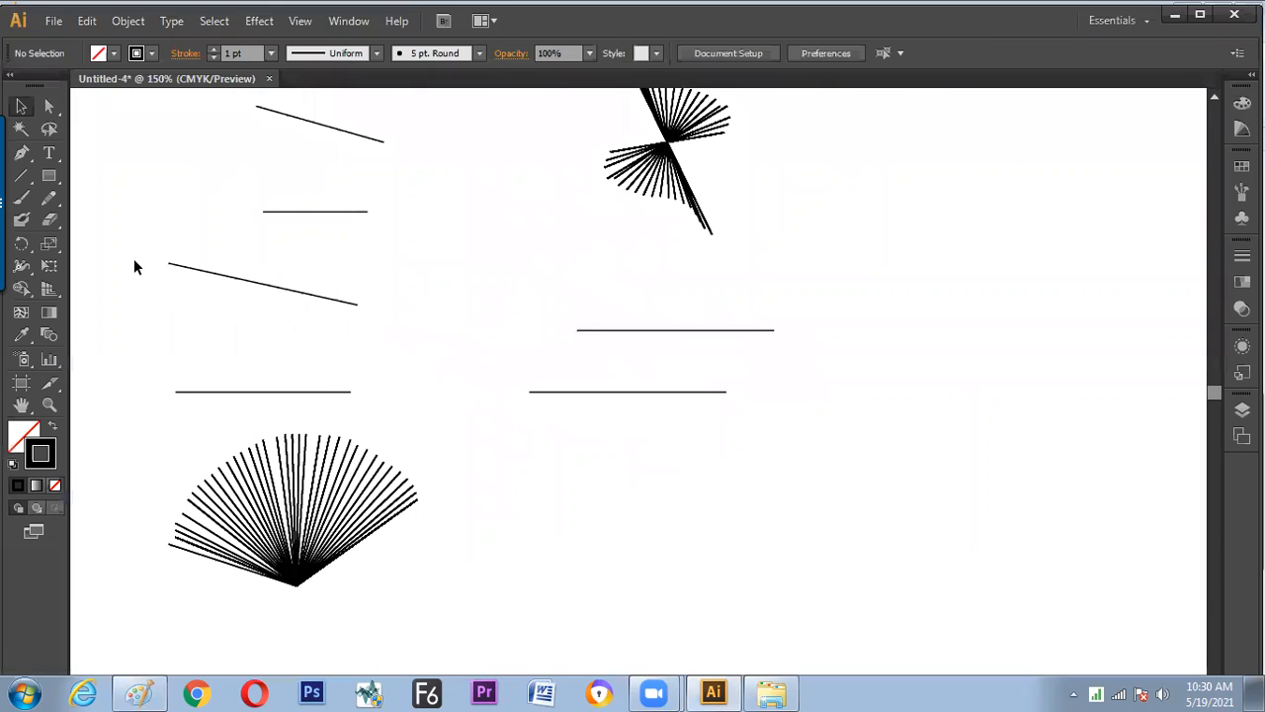
click(21, 175)
drag(606, 475, 741, 474)
- Select the newly drawn short horizontal line with the Selection tool
key(v)
click(681, 520)
click(629, 475)
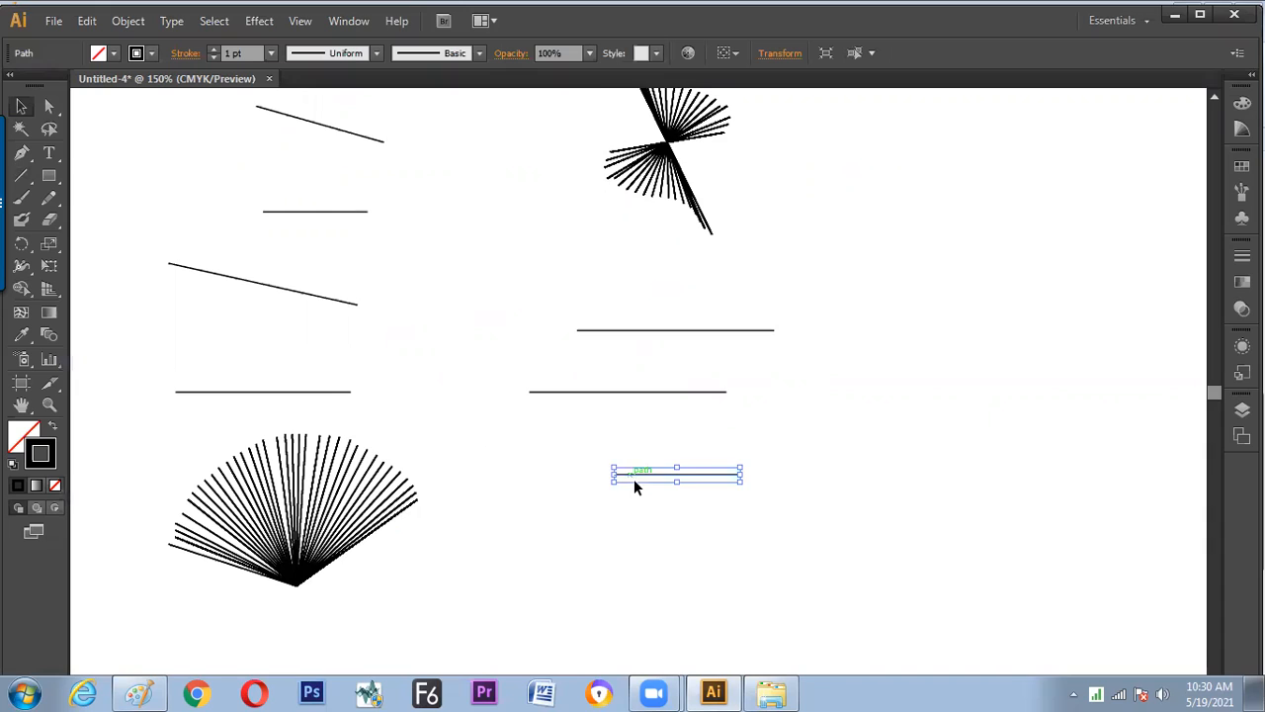
scroll(633, 478, up, 1)
drag(648, 513, 606, 441)
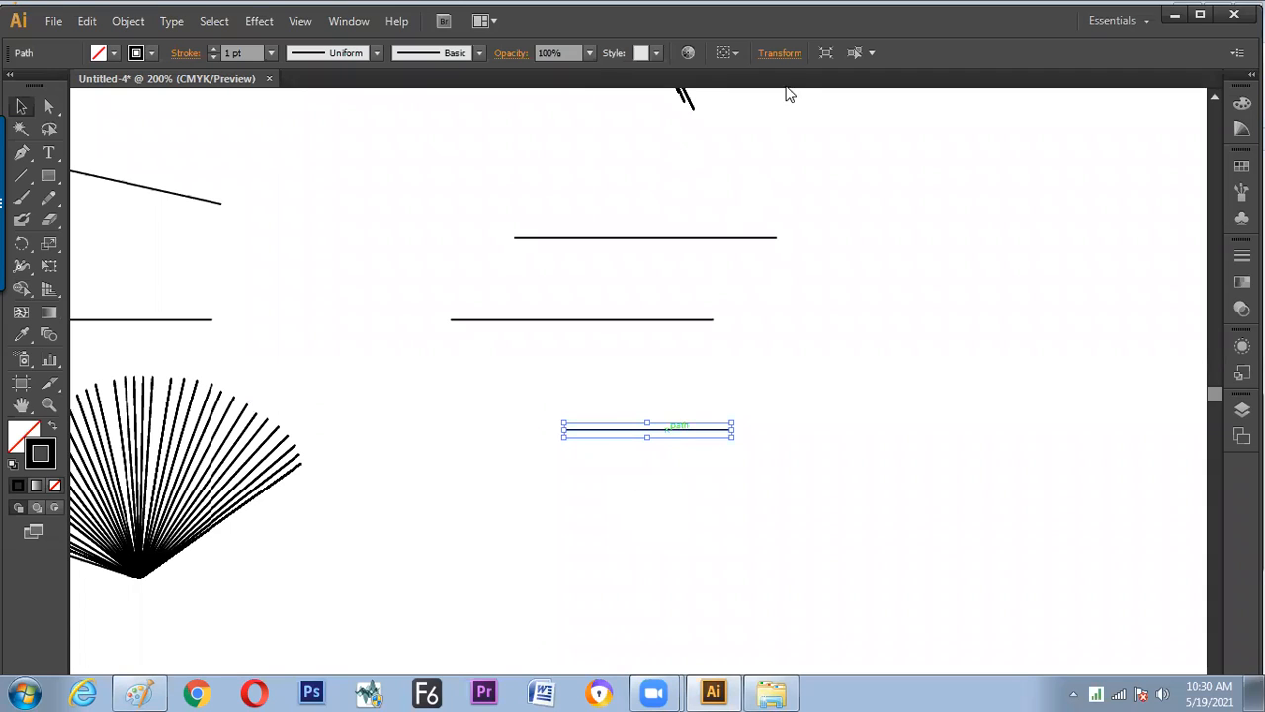
- In the line's Transform settings, choose the middle-left reference point, unlink width and height, and set the width to 5 cm
click(781, 54)
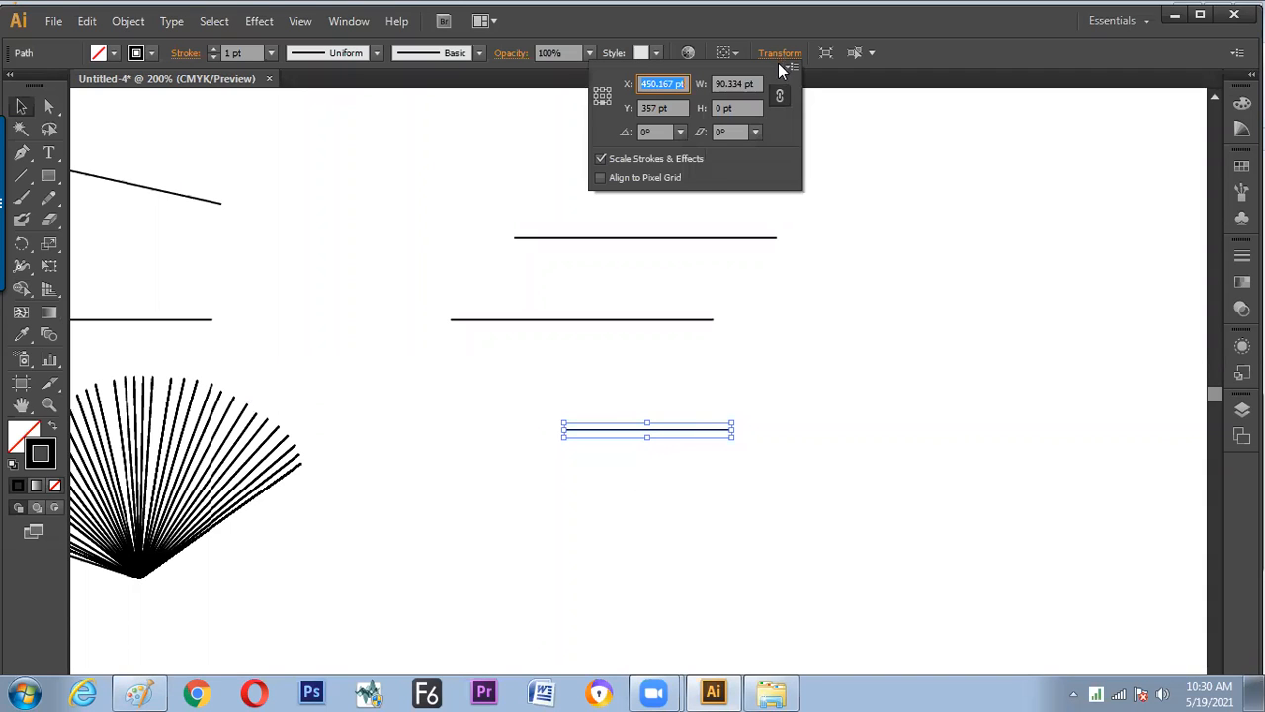
click(597, 98)
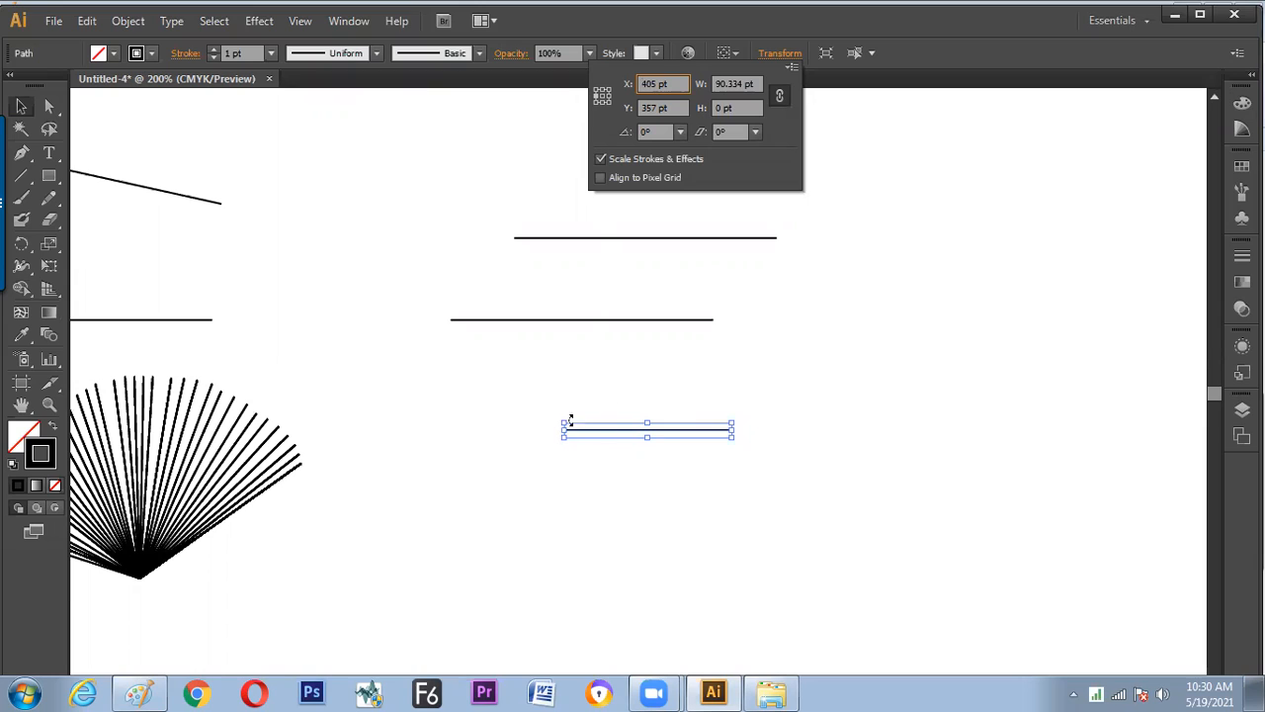
click(780, 97)
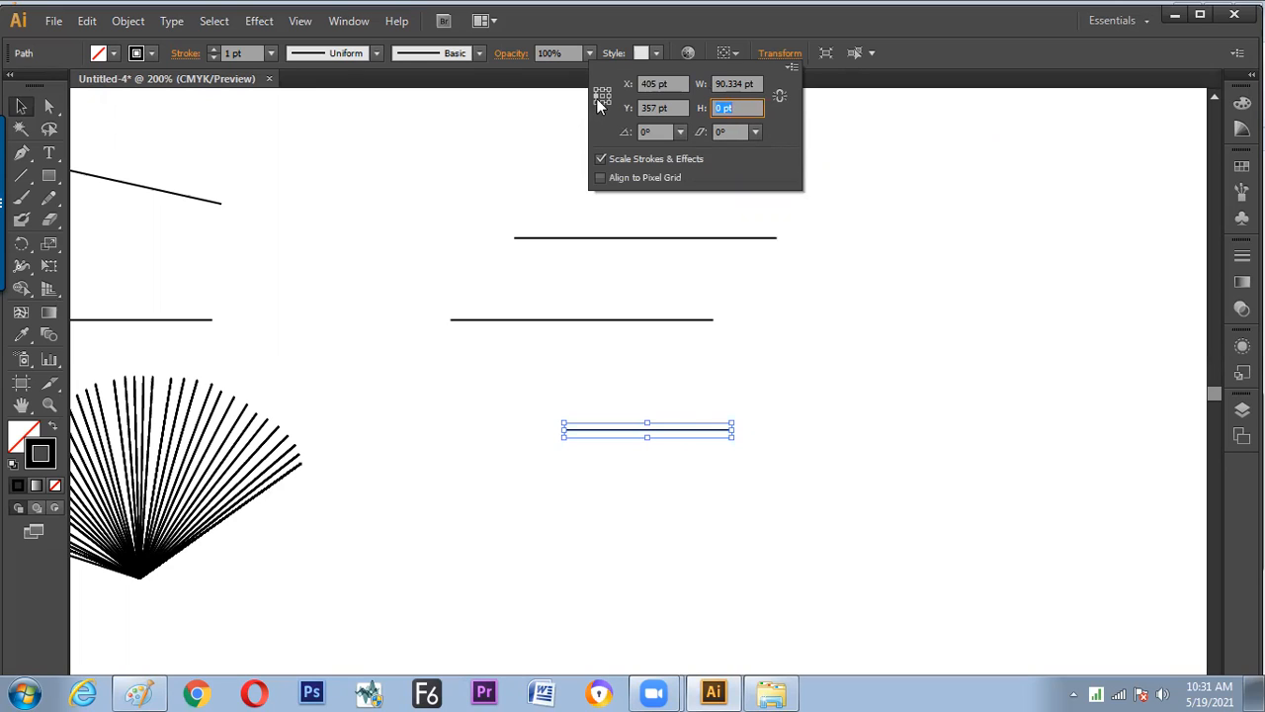
click(720, 84)
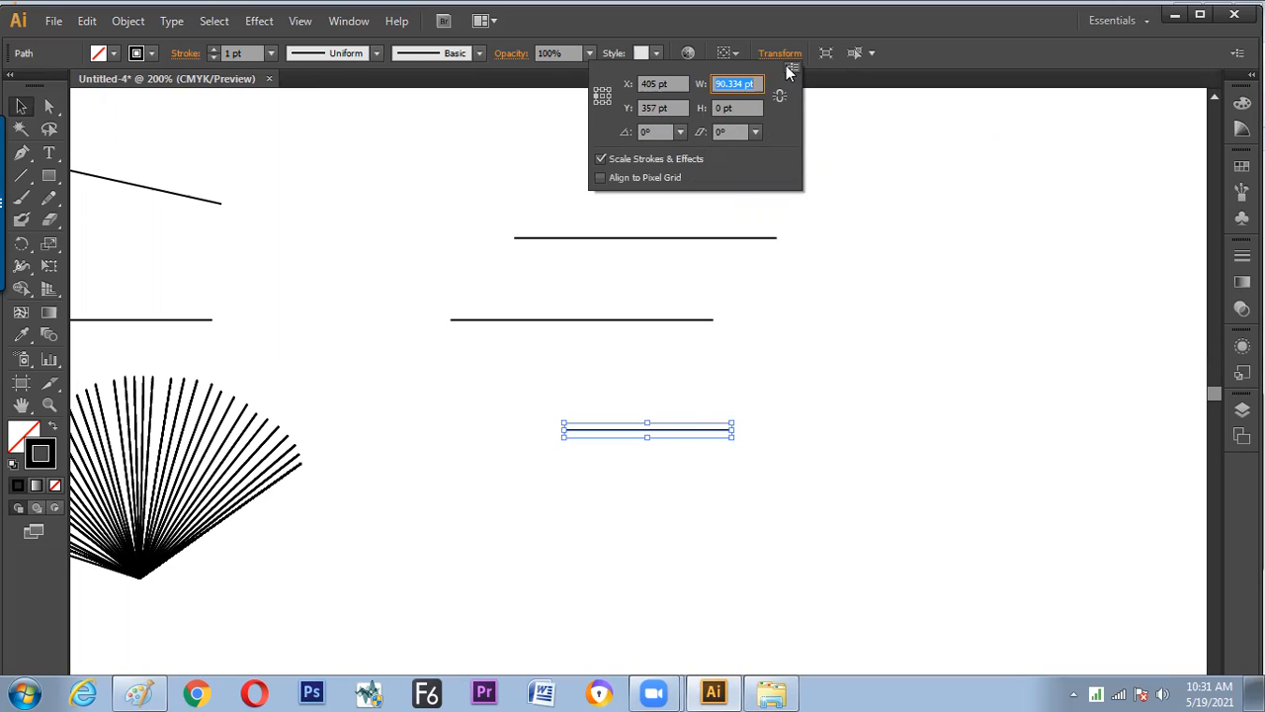
text(5cm)
key(Return)
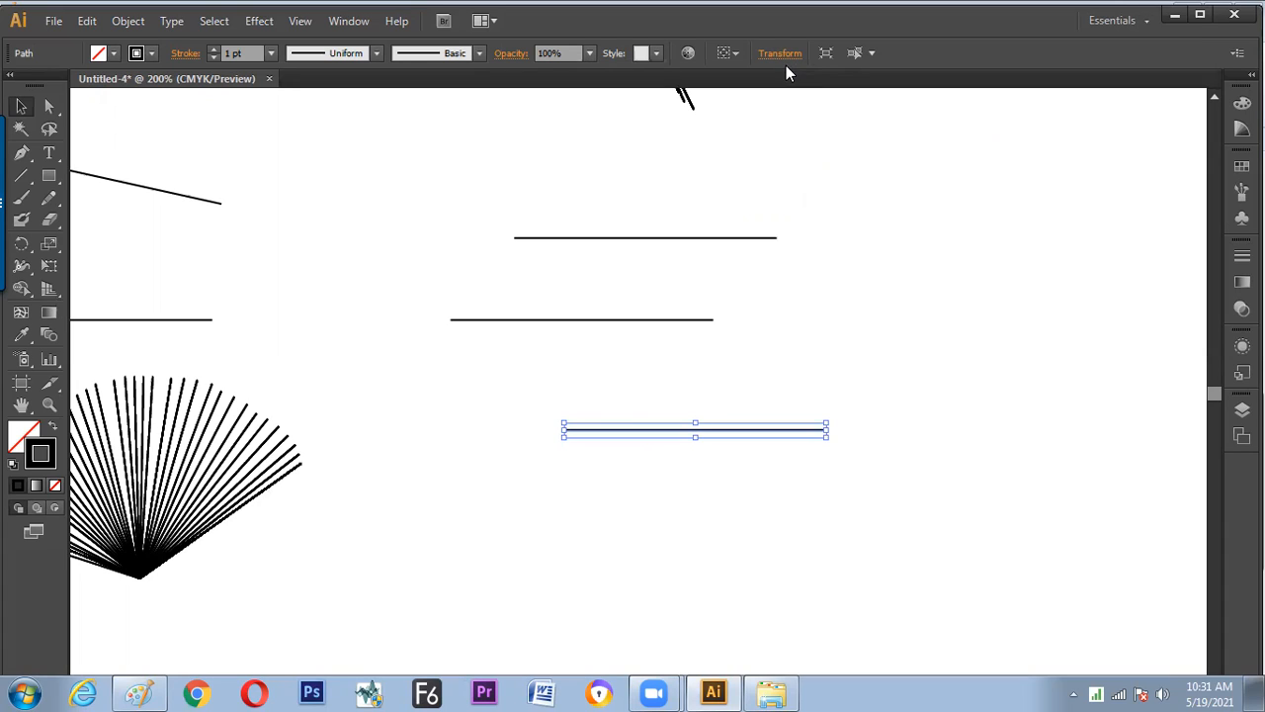
click(657, 450)
click(780, 53)
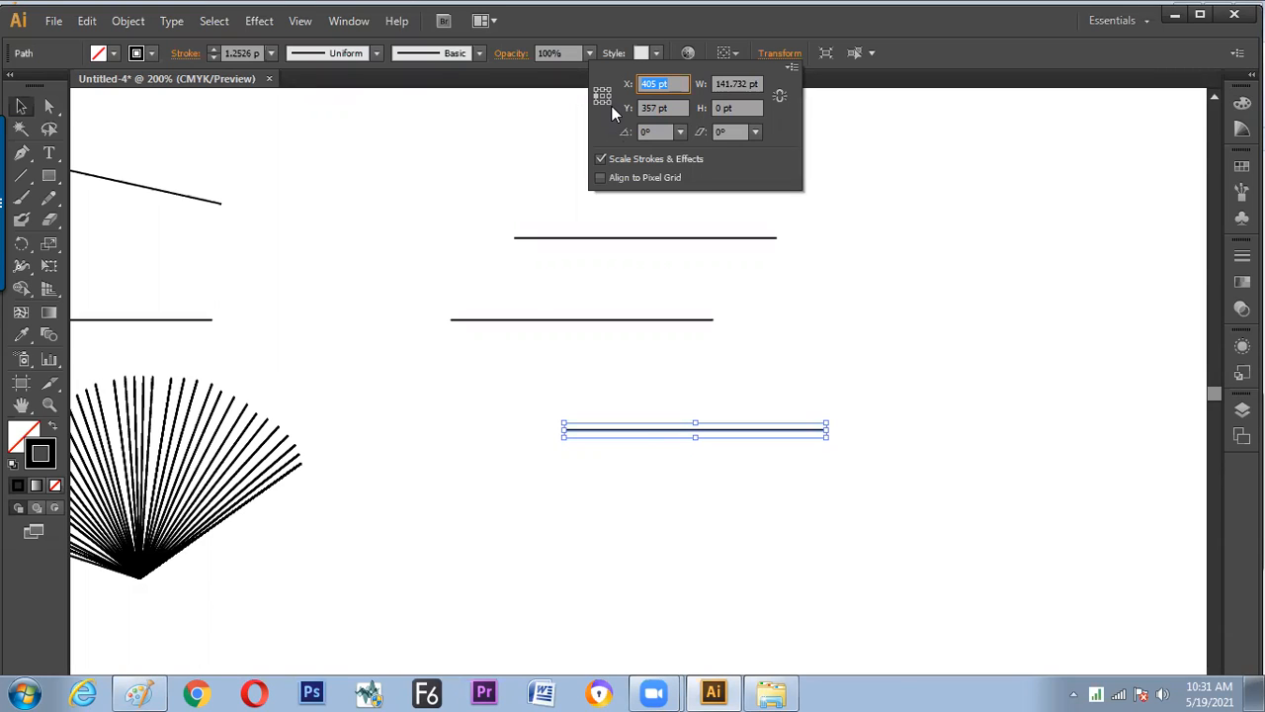
click(786, 61)
click(780, 57)
click(655, 430)
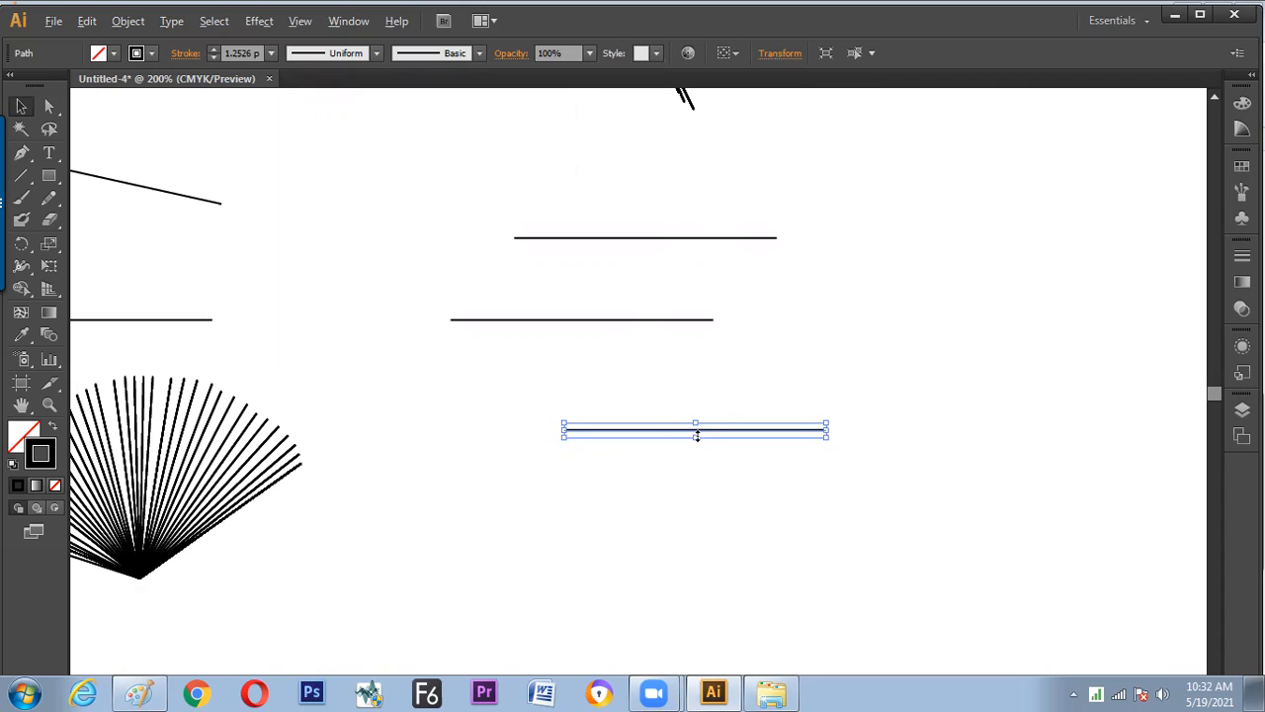
- Duplicate the lowest horizontal line about 13 pt below itself and double the copy's width with a *2 expression
drag(700, 435, 710, 466)
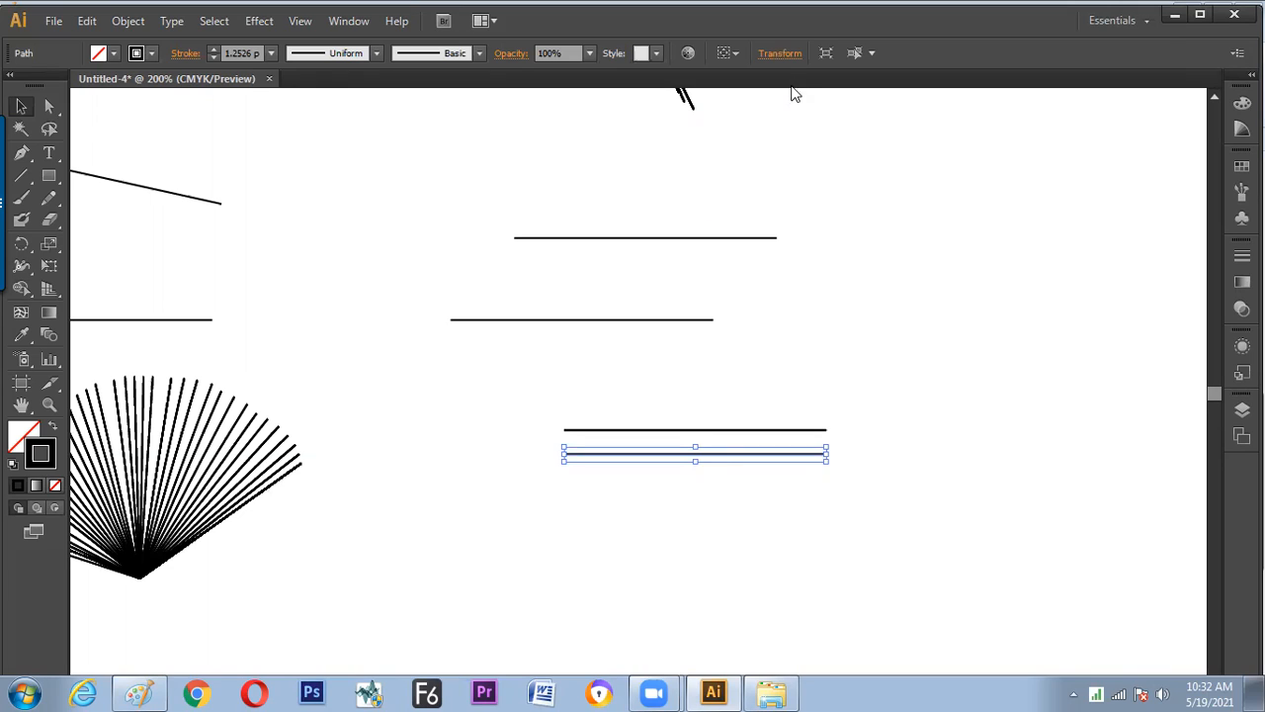
click(779, 54)
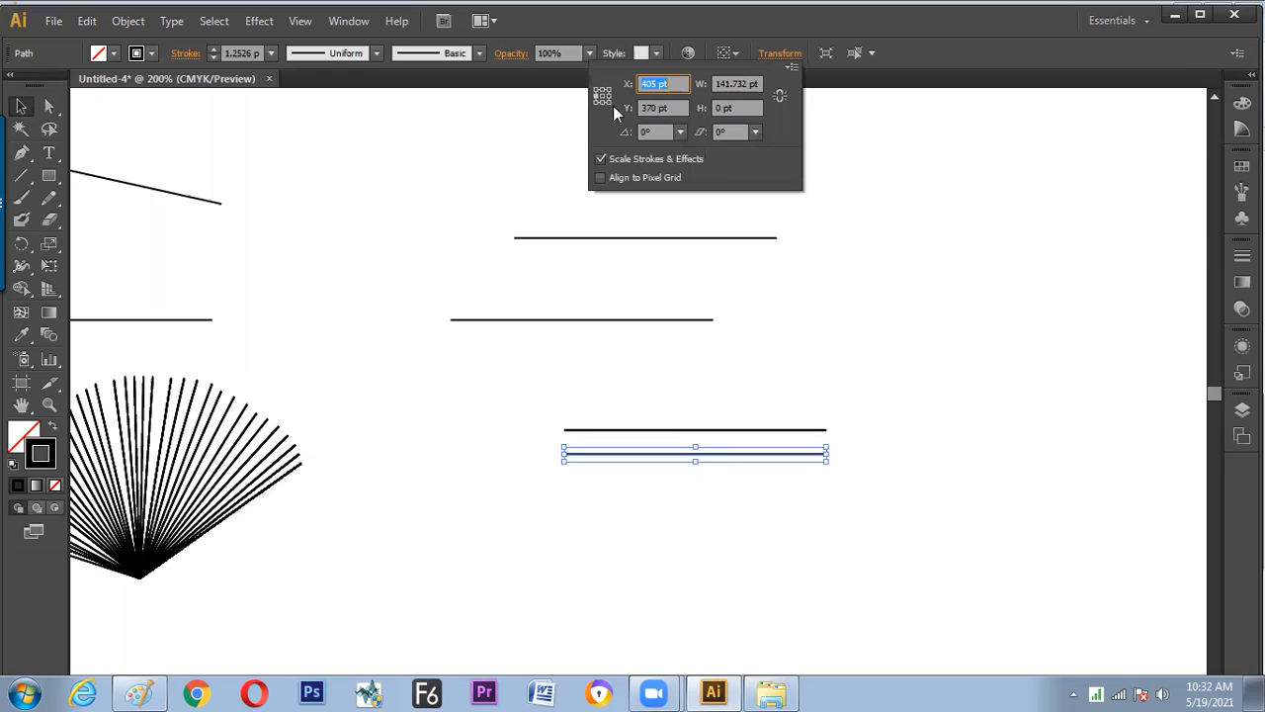
click(748, 83)
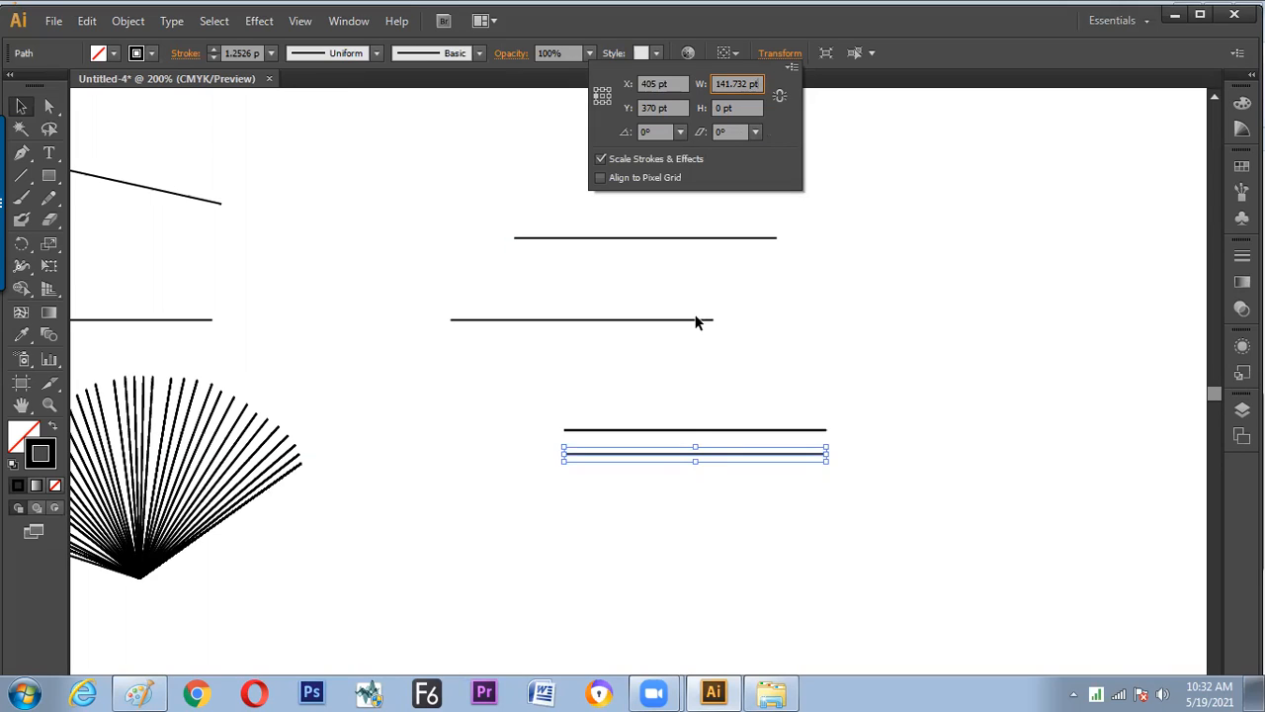
text(*2)
key(Return)
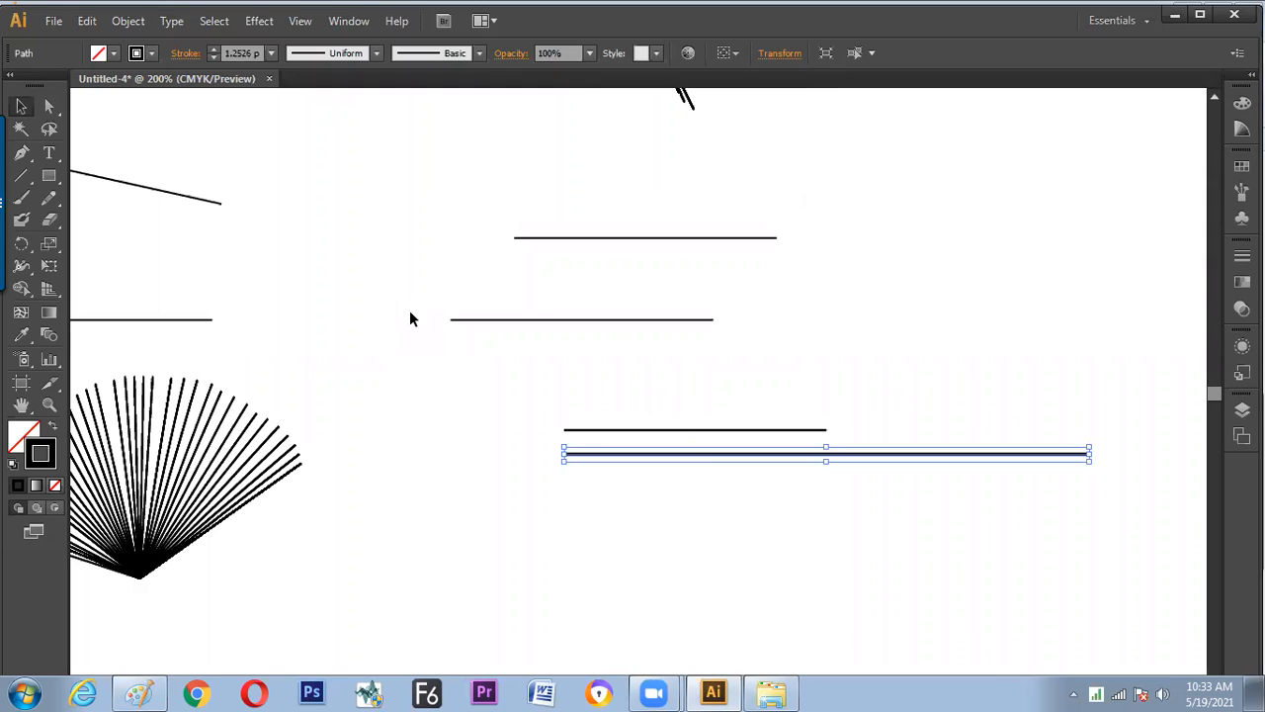
click(622, 542)
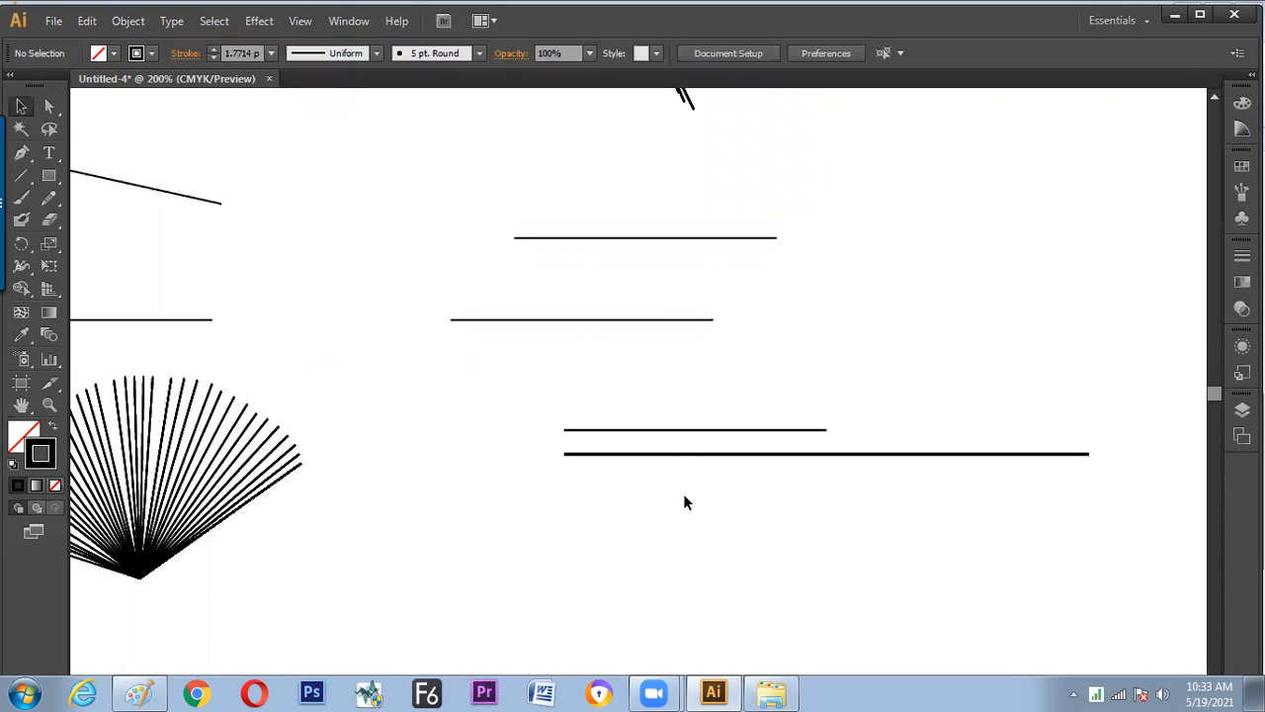
- Duplicate the original short line about 32 pt down, below the long line, and multiply the copy's width by 2
click(676, 453)
click(685, 435)
drag(686, 431, 686, 497)
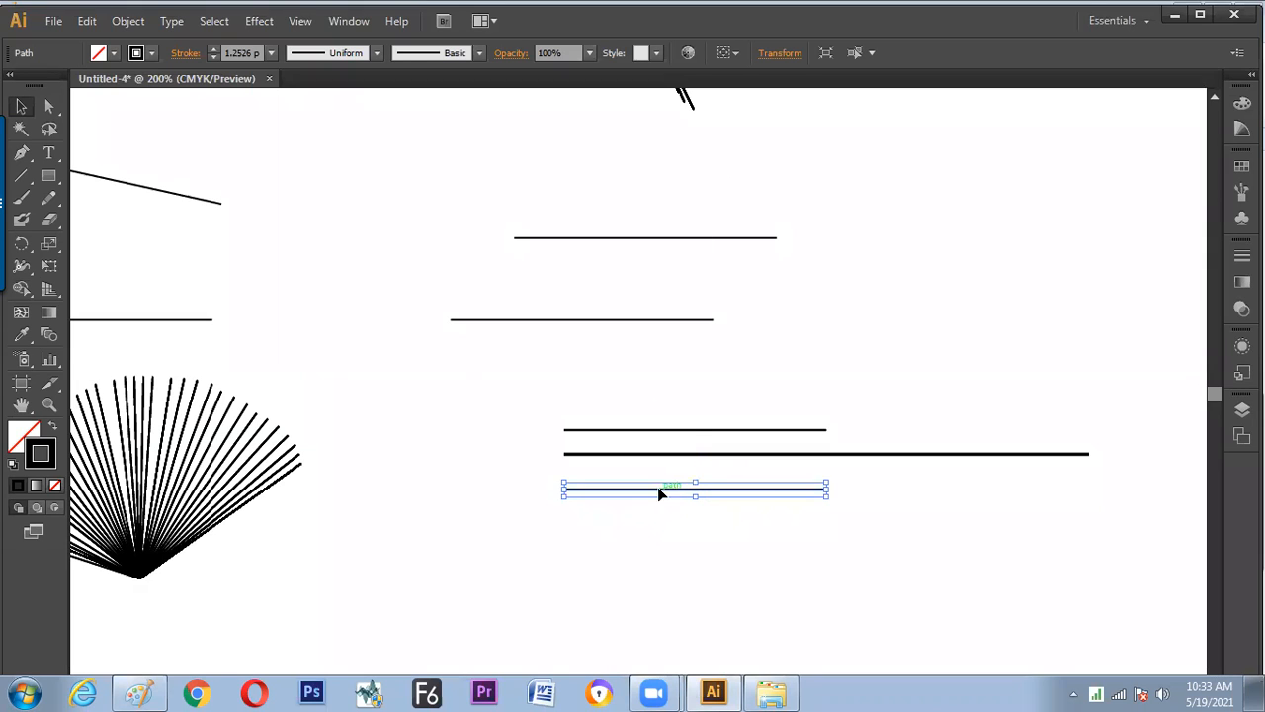
click(780, 56)
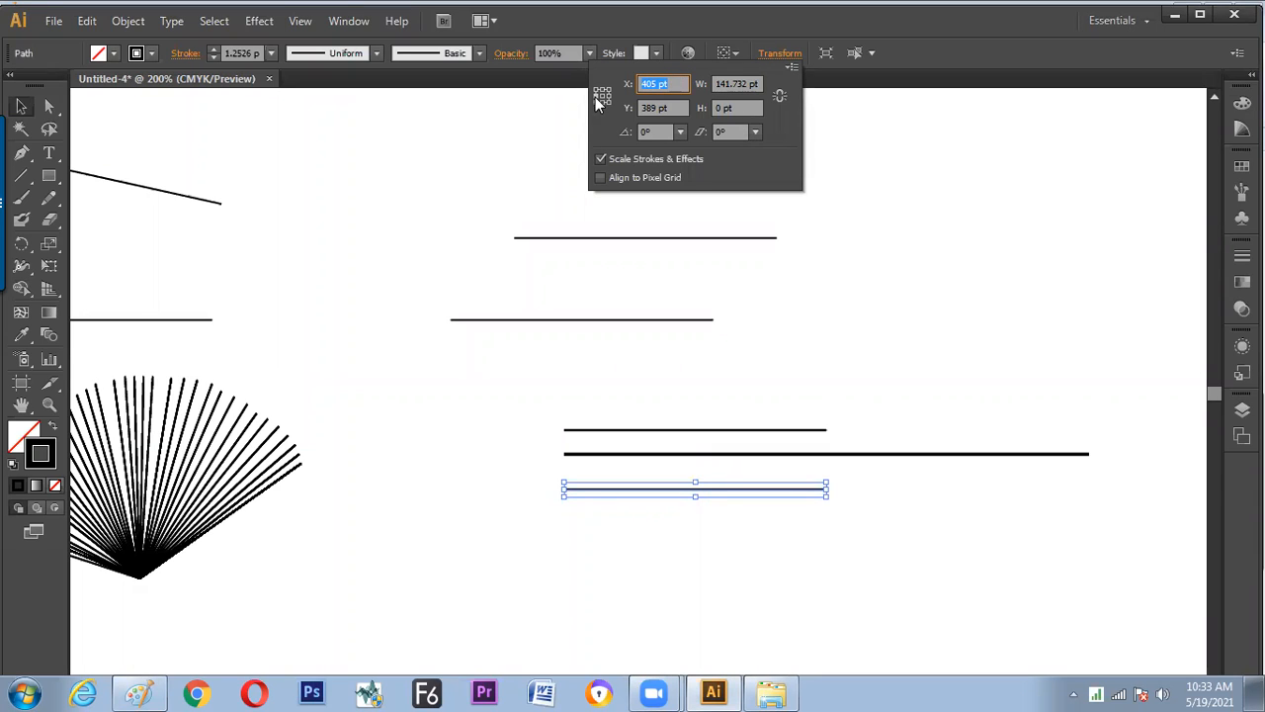
click(779, 96)
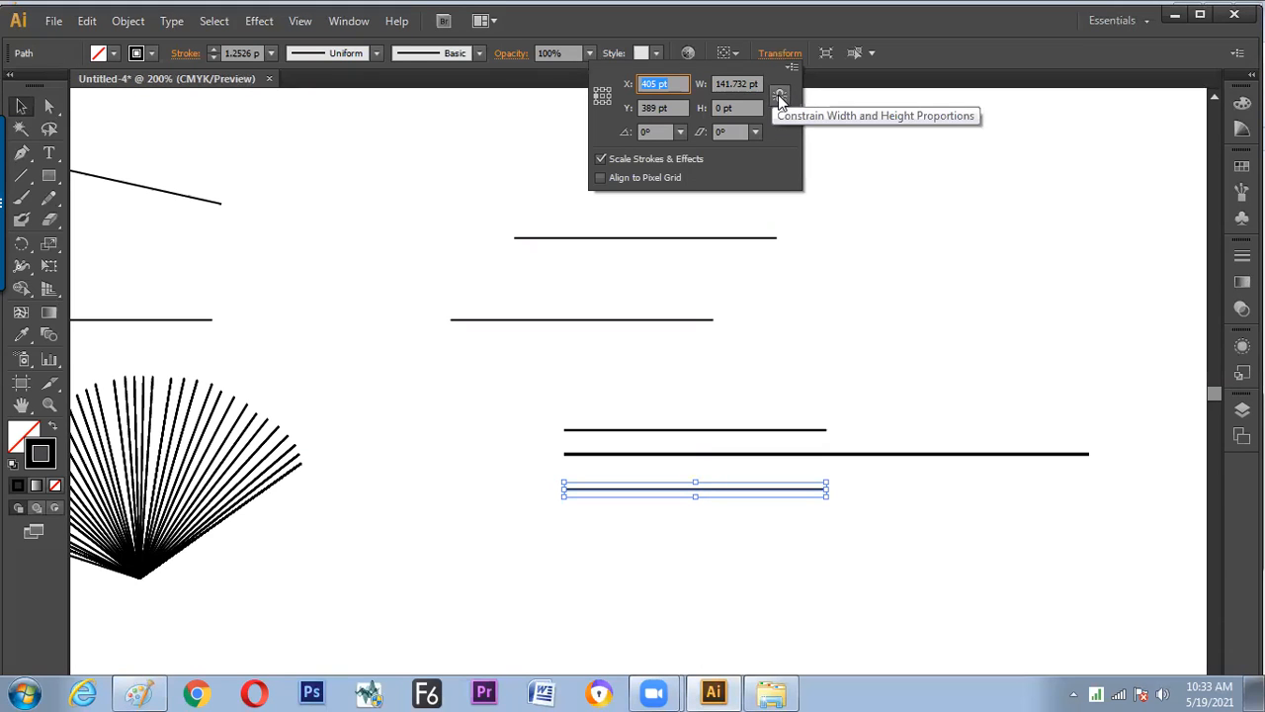
click(736, 85)
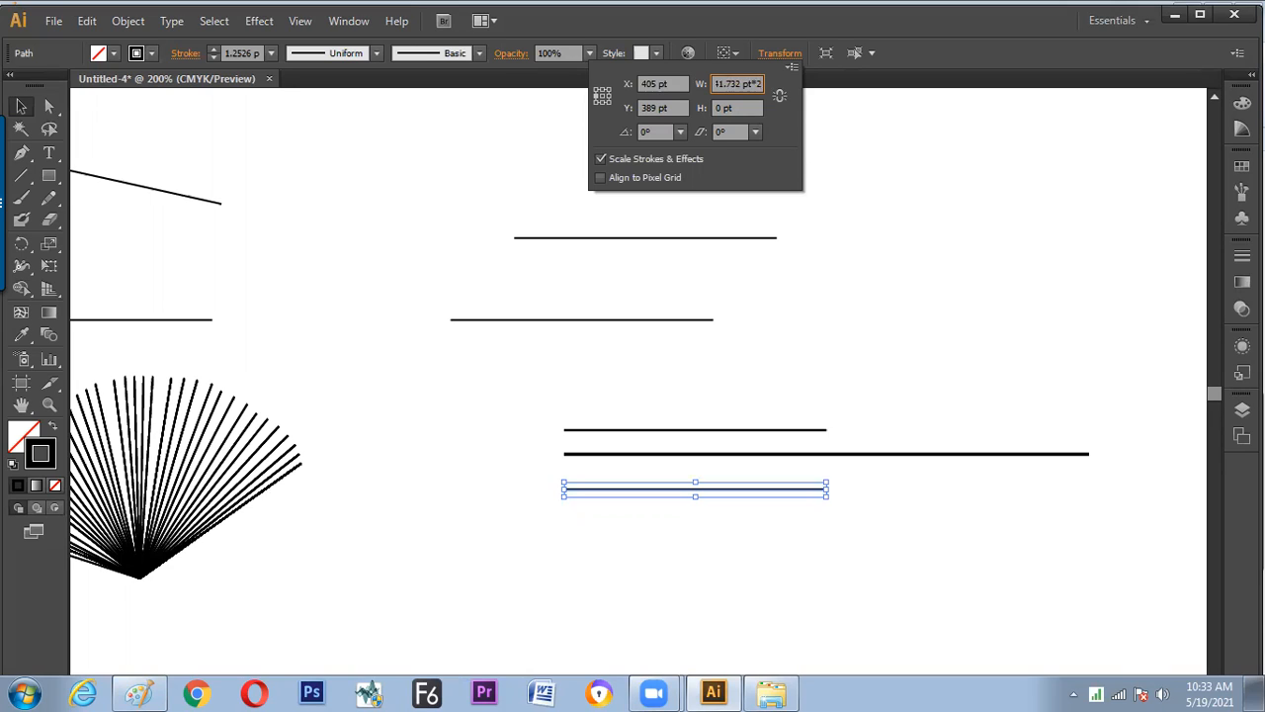
key(Return)
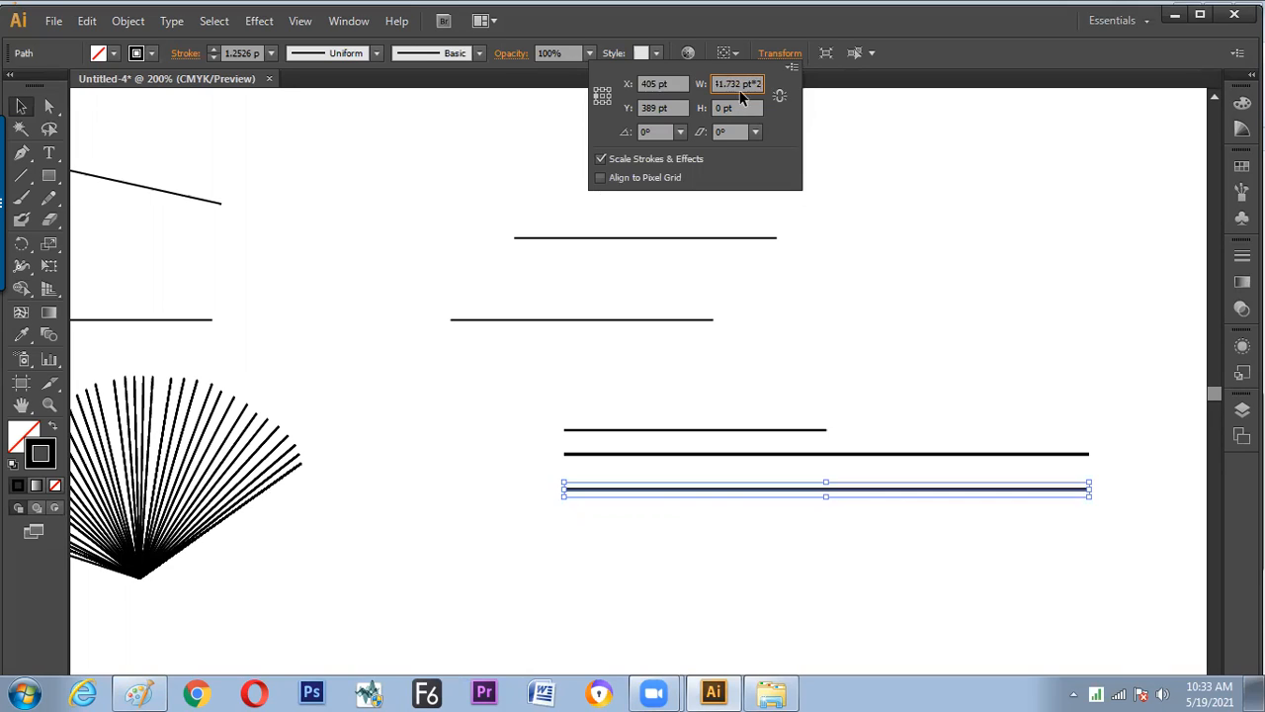
click(722, 539)
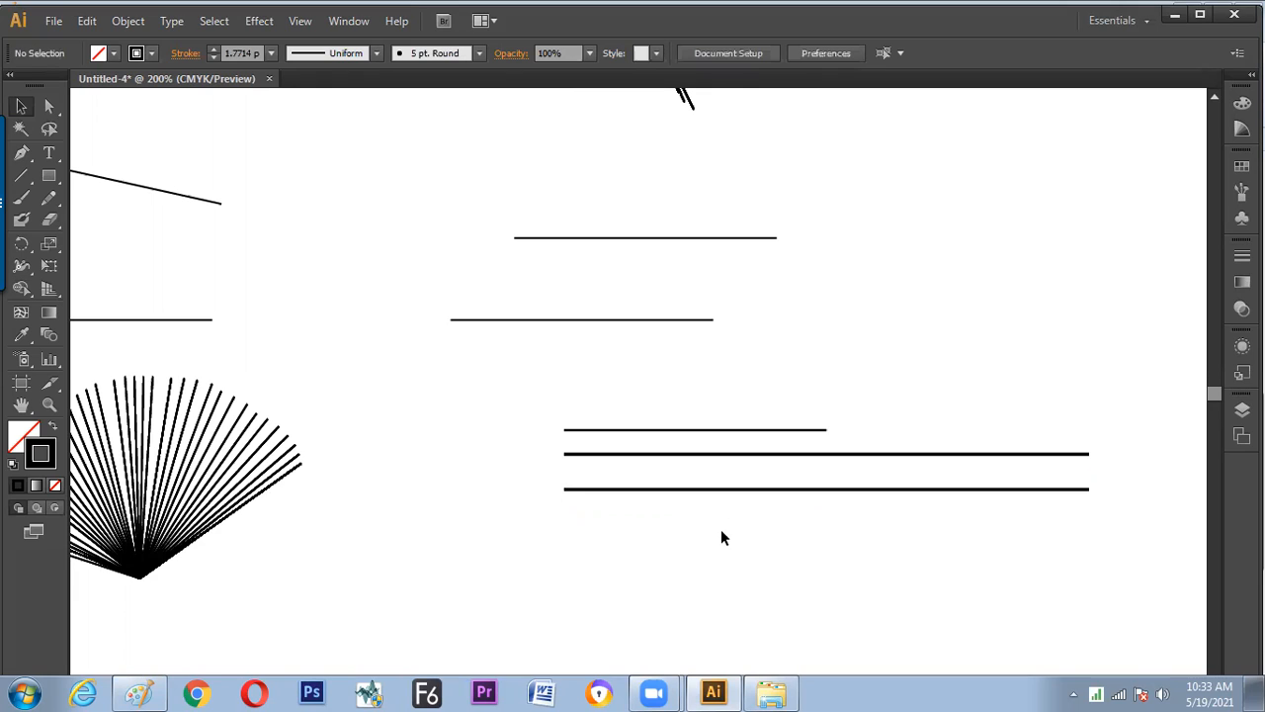
- Duplicate the original short line about 9 pt above itself and halve the copy's width with a /2 expression
click(686, 491)
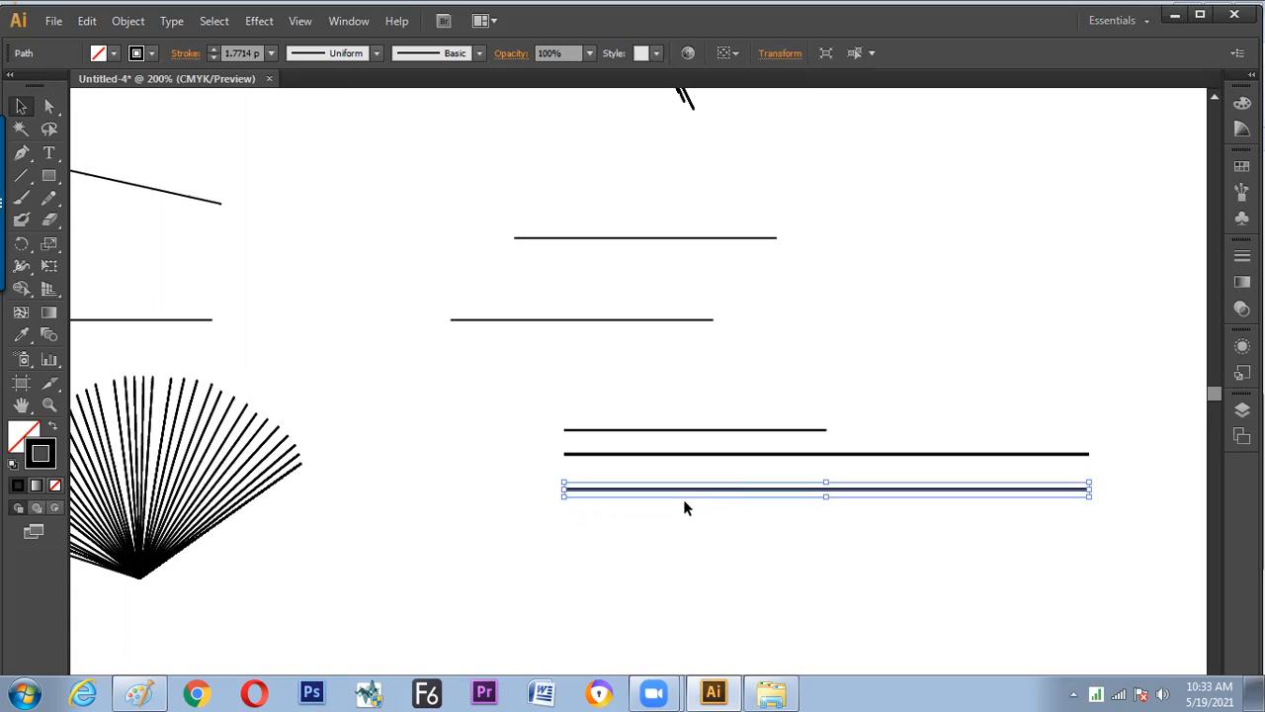
click(689, 431)
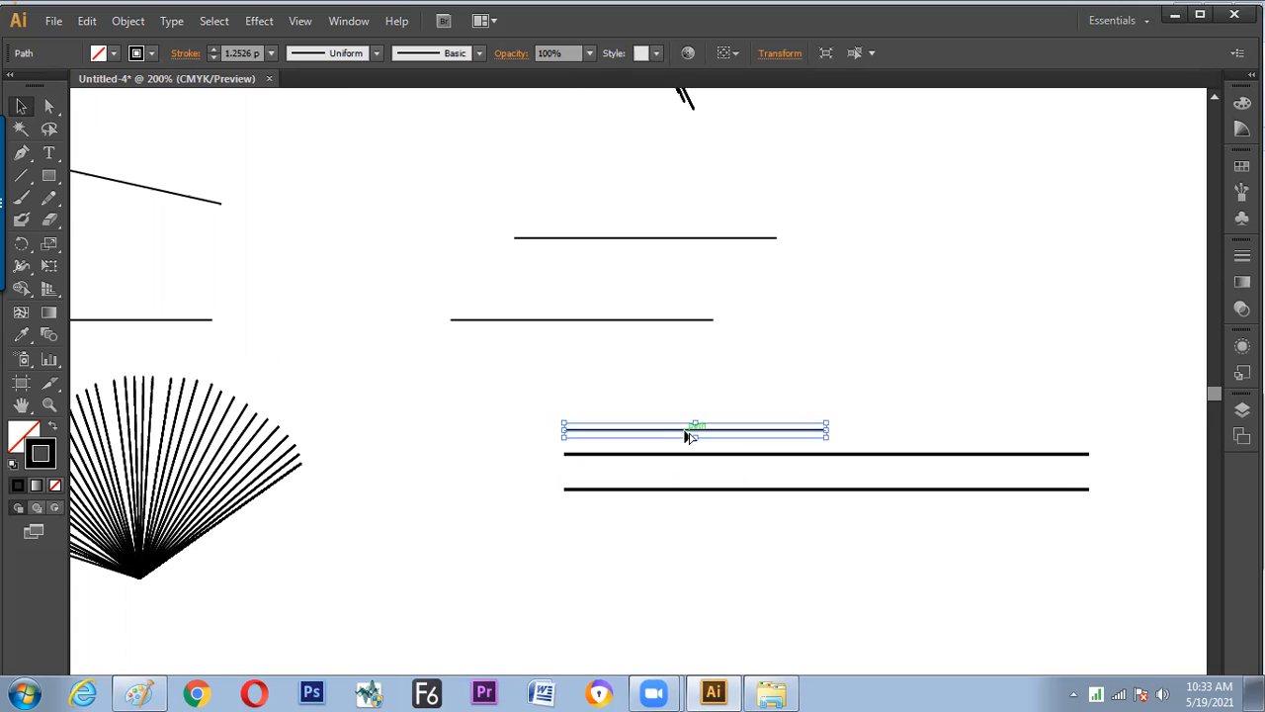
drag(689, 431, 689, 414)
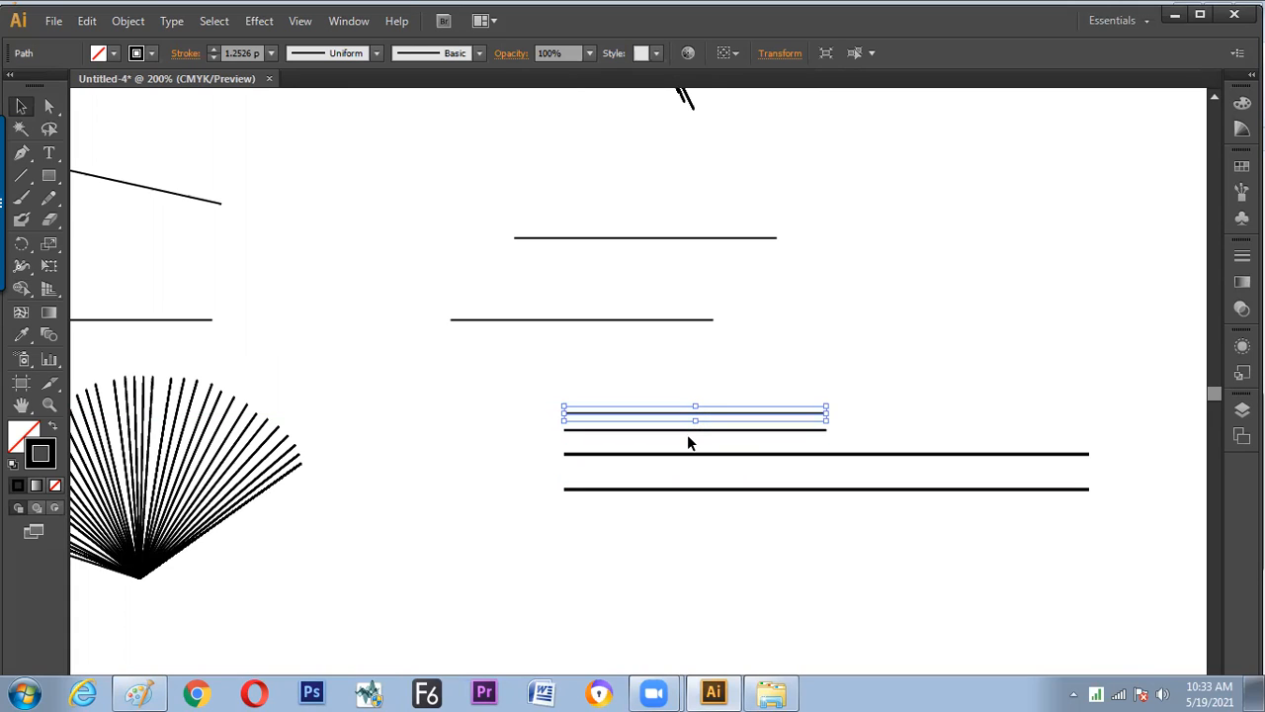
click(789, 57)
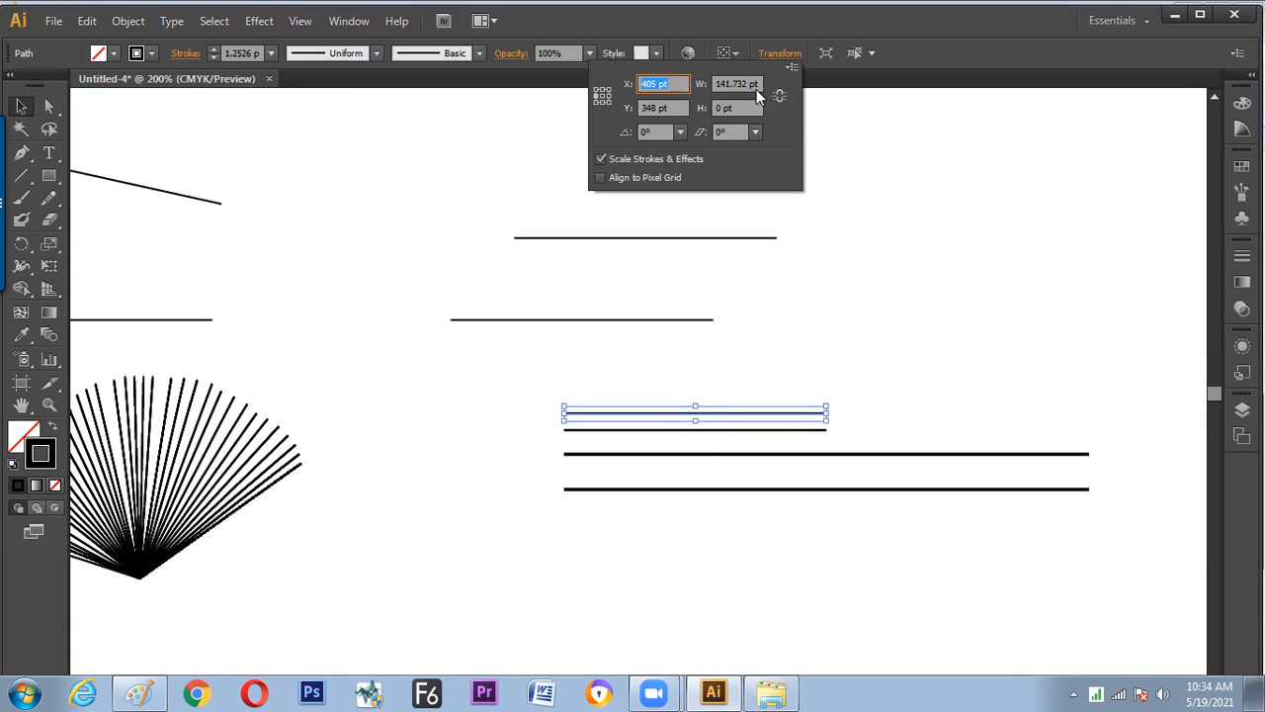
click(757, 86)
text(/2)
key(Return)
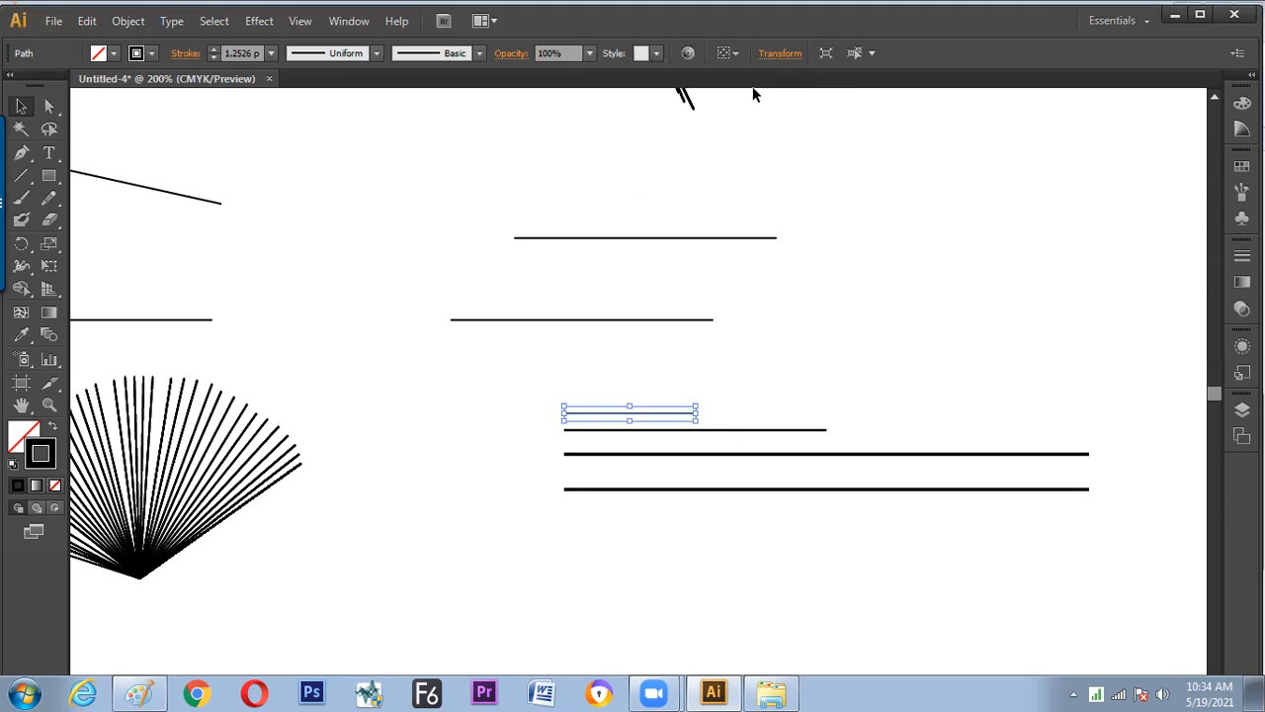
- Duplicate the original line about 21 pt above itself and lengthen the copy by adding to its width value
click(671, 440)
click(651, 432)
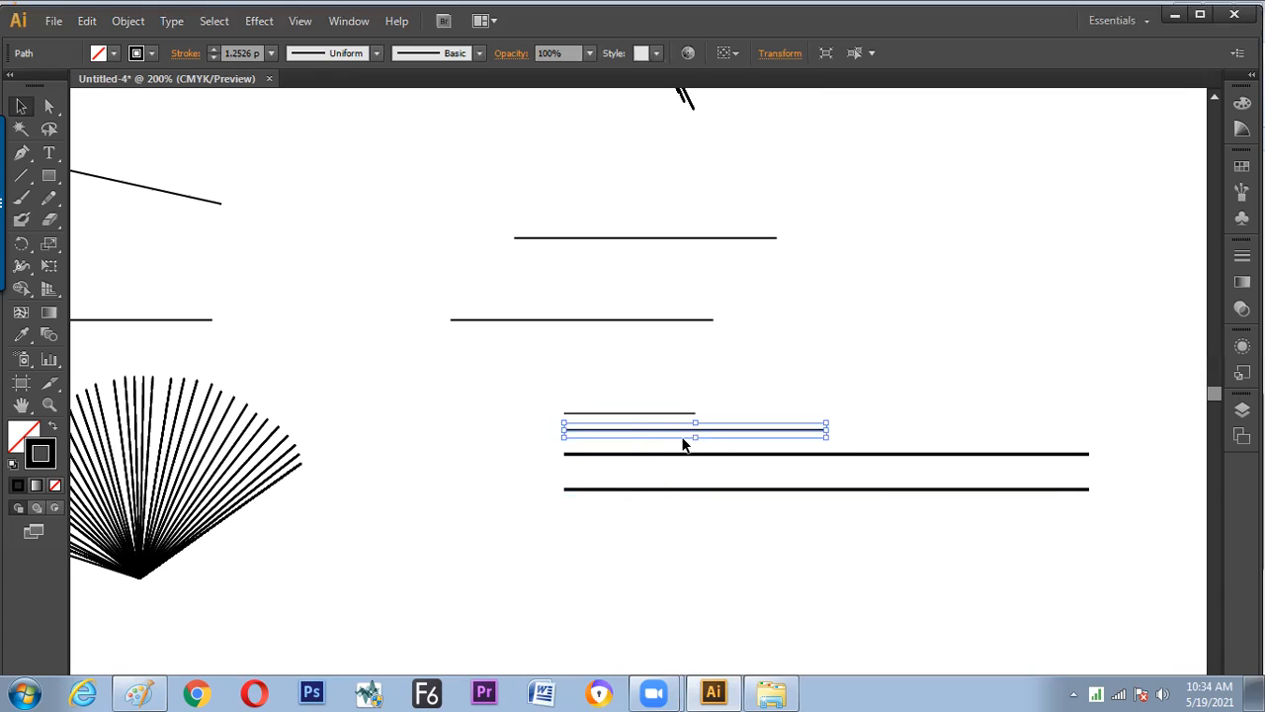
alt+drag(686, 432, 692, 394)
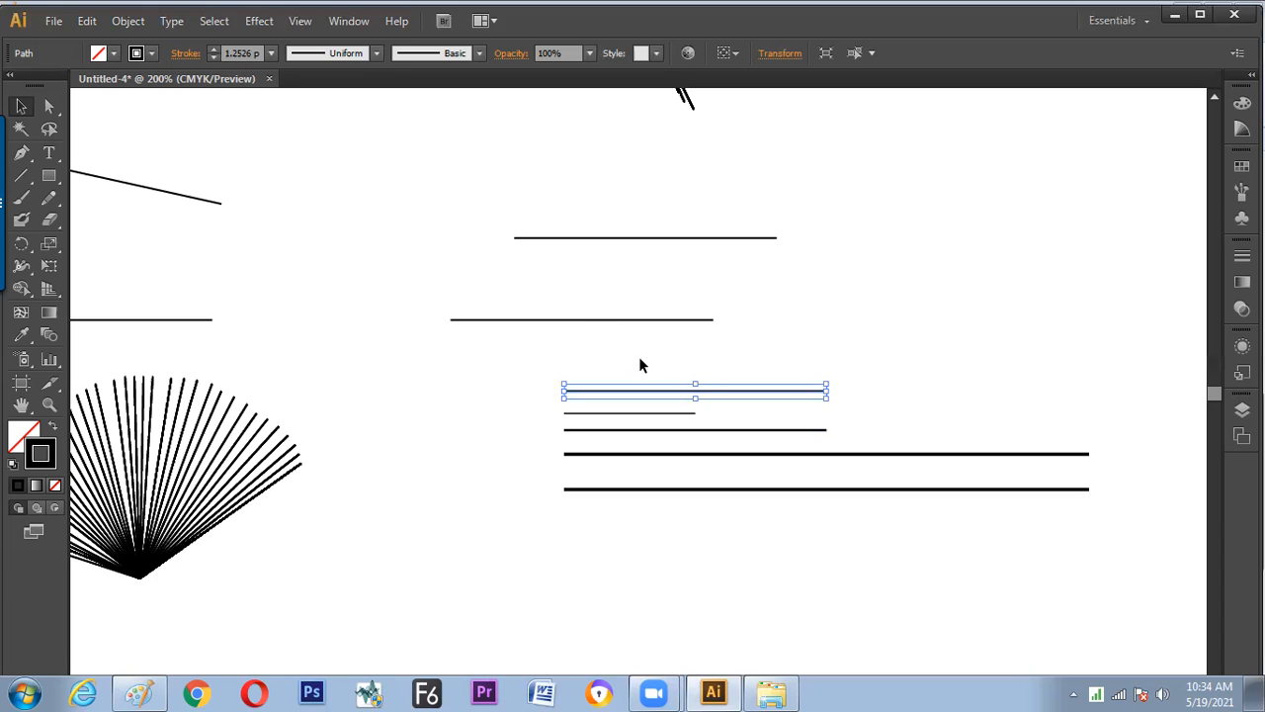
click(777, 56)
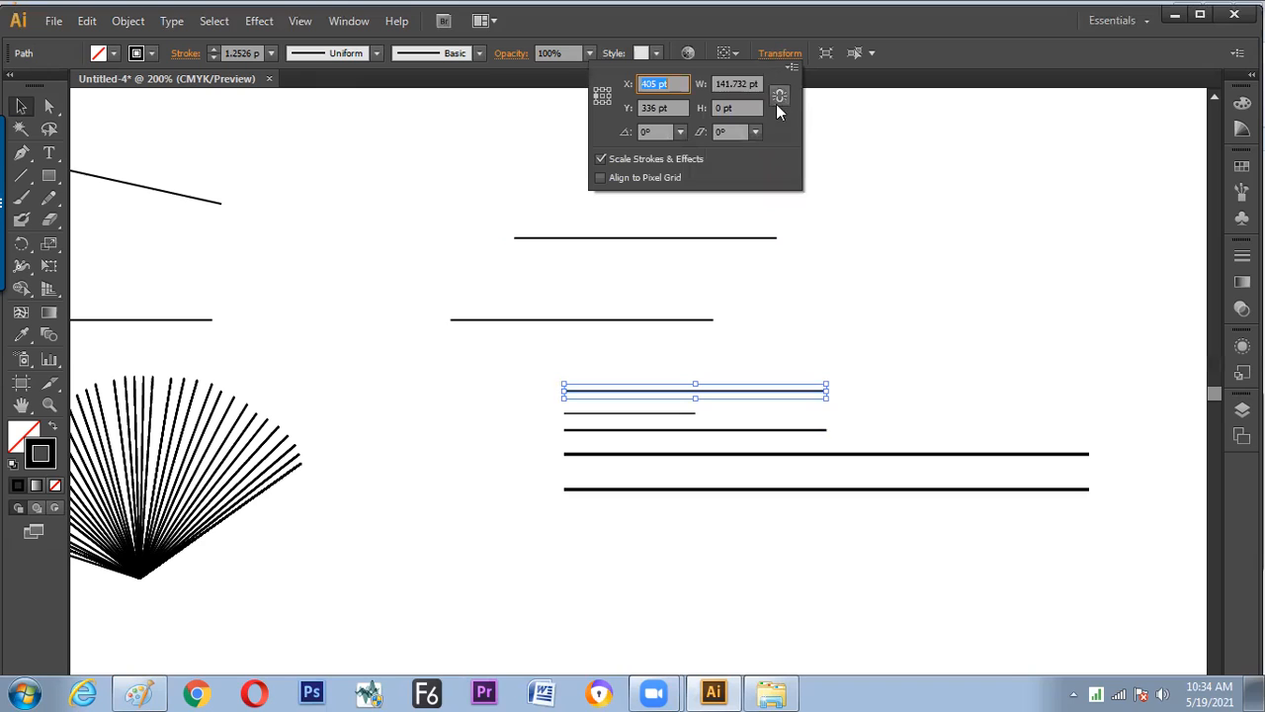
click(760, 85)
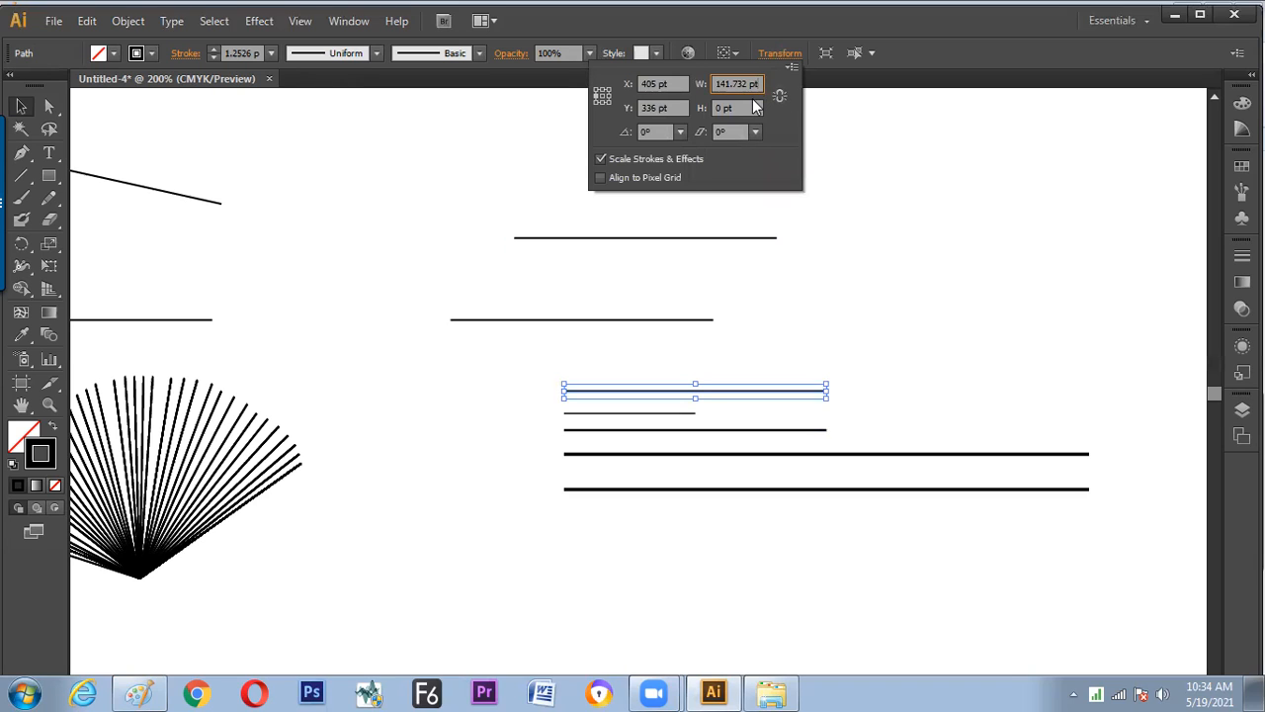
text(+5)
key(BackSpace)
text(50)
key(Return)
click(810, 418)
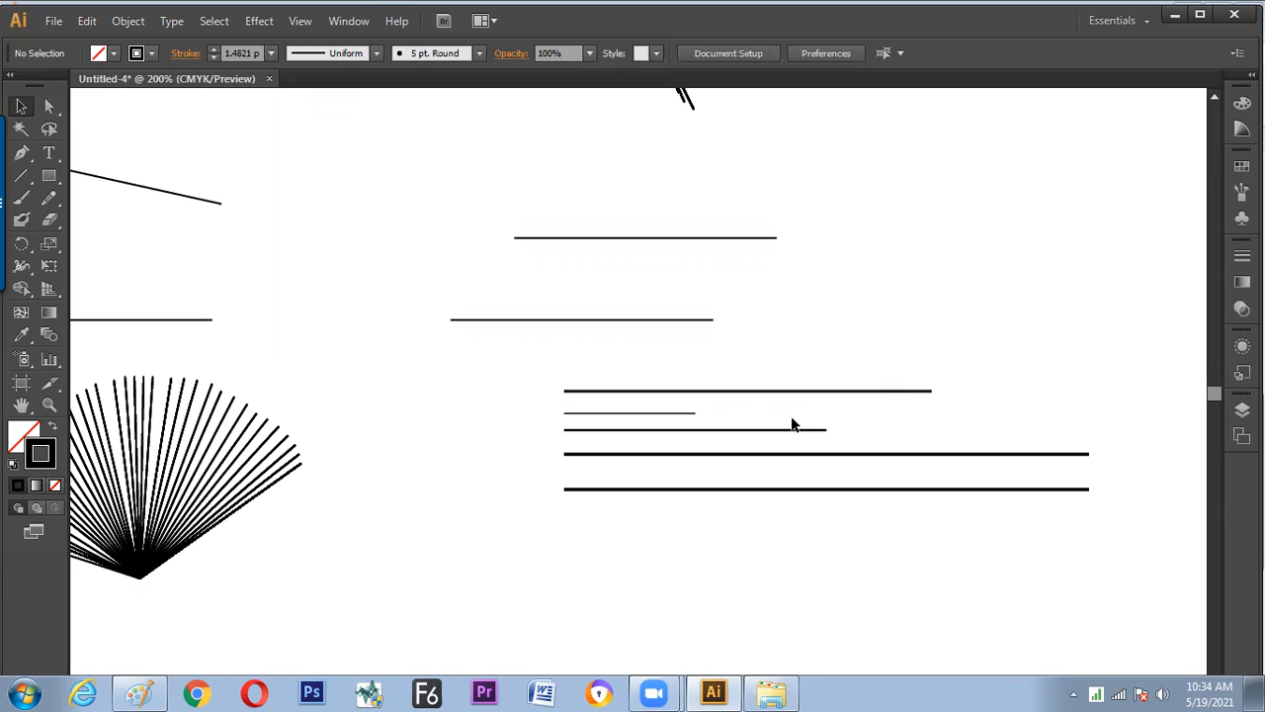
drag(657, 498, 663, 520)
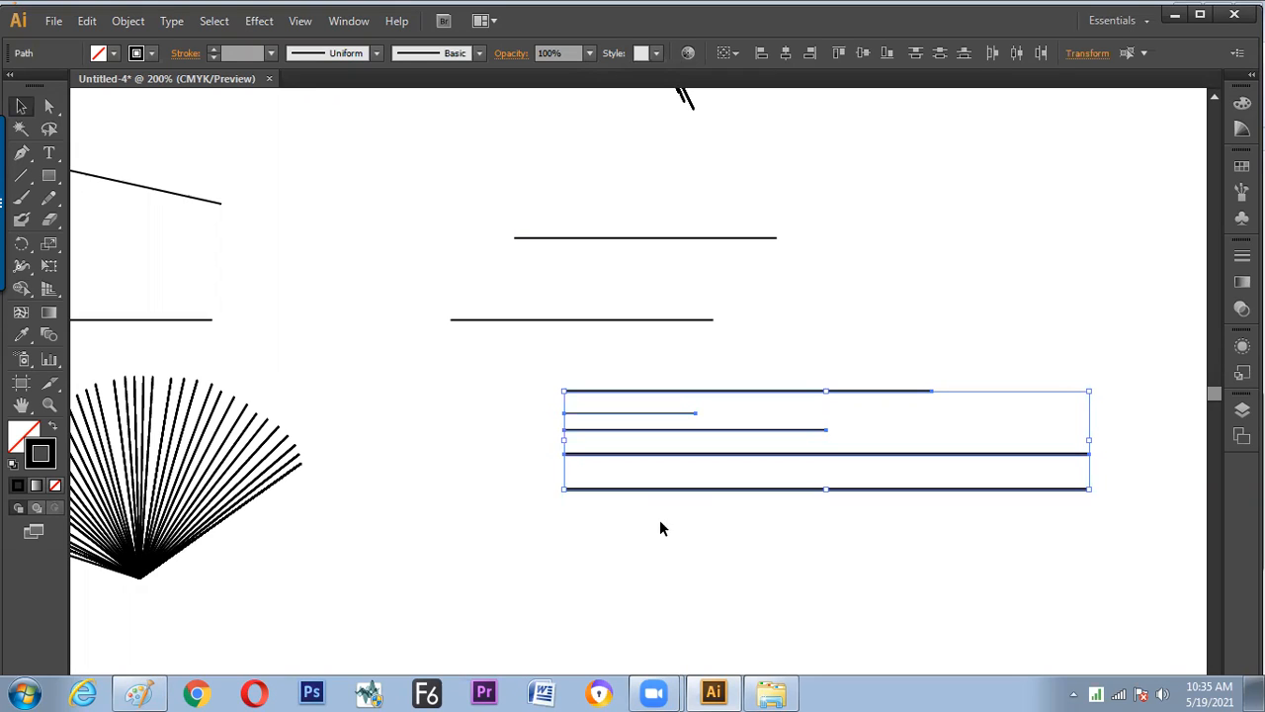
click(658, 521)
drag(661, 516, 639, 425)
drag(638, 368, 644, 506)
click(649, 358)
- Switch to Paint and handwrite the heading "Conclusion:" with the brush below the Transform notes
click(141, 692)
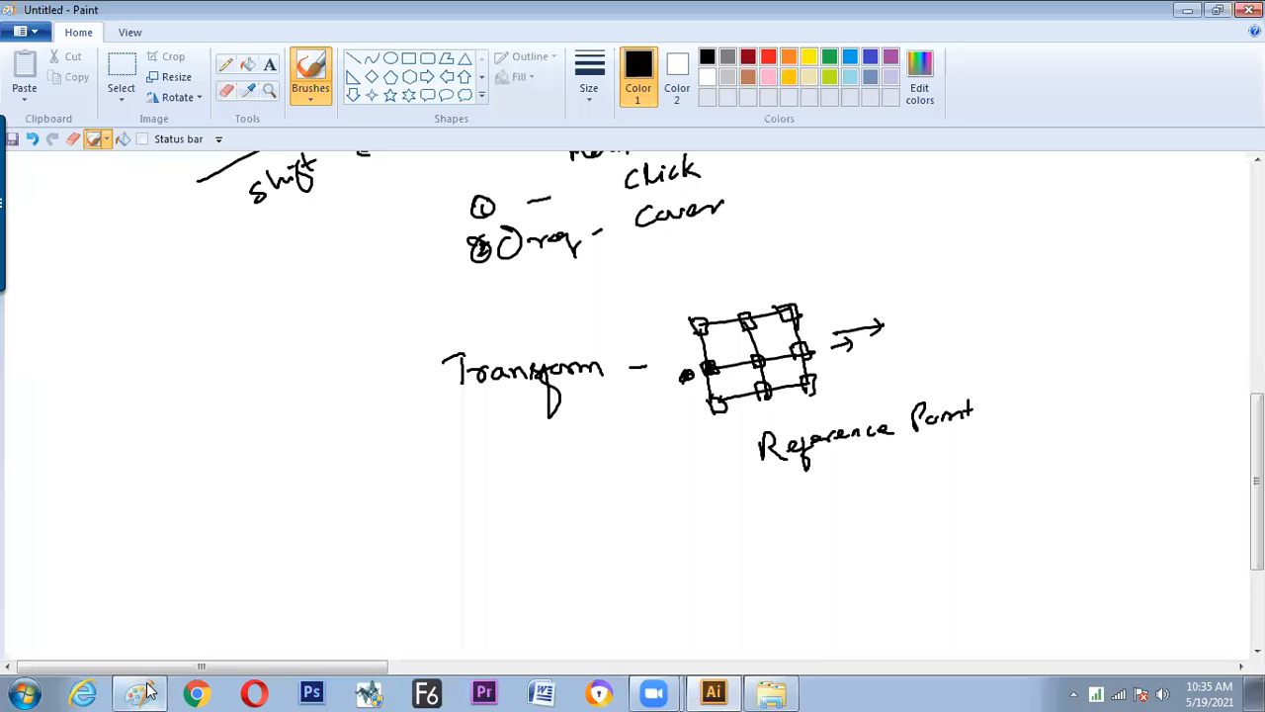
drag(356, 554, 356, 581)
mouse_move(366, 579)
mouse_down()
mouse_move(418, 575)
mouse_move(497, 561)
mouse_up()
drag(504, 567, 510, 575)
mouse_move(595, 524)
mouse_down()
mouse_move(592, 565)
mouse_move(606, 548)
mouse_up()
drag(607, 546, 646, 551)
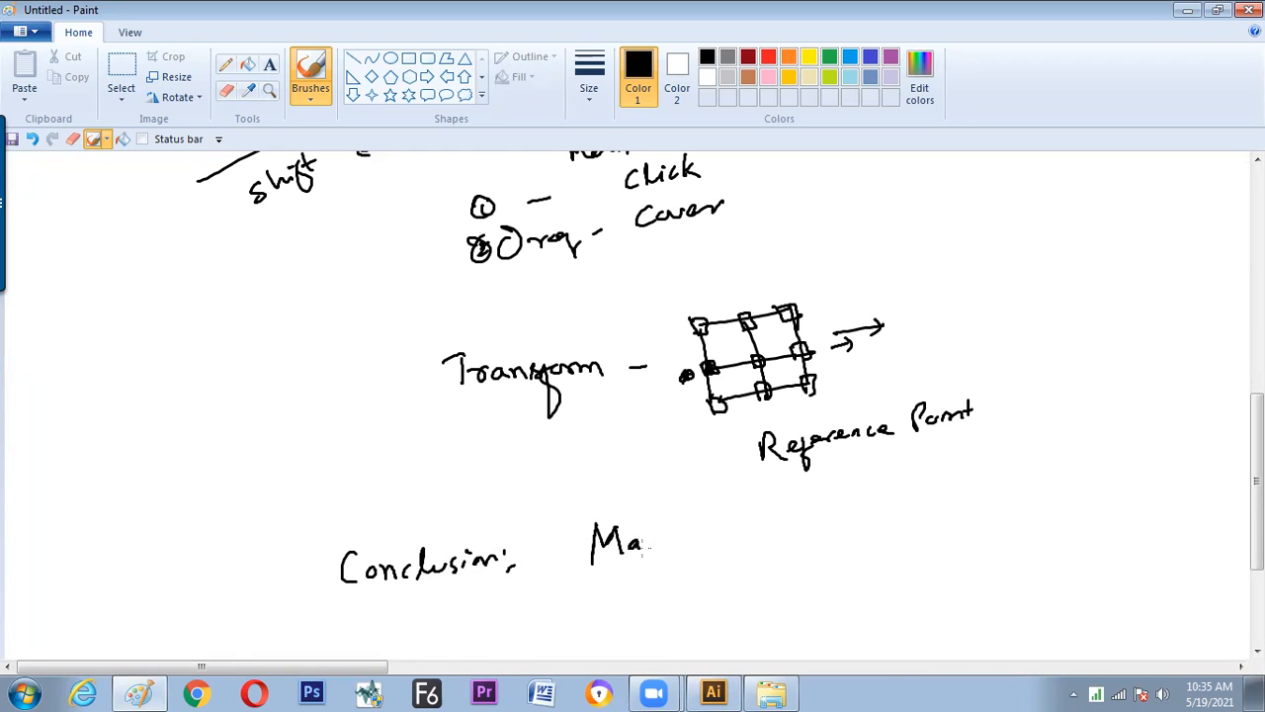
key(ctrl+z)
key(ctrl+z)
key(ctrl+z)
- Handwrite "Value can be Control By math operation." with the brush beside the Conclusion heading
drag(577, 540, 584, 568)
mouse_move(613, 550)
mouse_down()
mouse_move(618, 565)
mouse_move(673, 554)
mouse_move(654, 554)
mouse_up()
key(ctrl+z)
key(ctrl+z)
drag(733, 539, 729, 557)
drag(748, 543, 766, 553)
mouse_move(835, 516)
mouse_down()
mouse_move(856, 542)
mouse_move(880, 541)
mouse_up()
mouse_move(928, 512)
mouse_down()
mouse_move(923, 538)
mouse_move(945, 529)
mouse_up()
drag(935, 524, 959, 534)
drag(951, 524, 988, 514)
drag(992, 498, 999, 528)
drag(705, 580, 711, 599)
drag(731, 583, 743, 617)
mouse_move(841, 569)
mouse_down()
mouse_move(893, 562)
mouse_move(896, 577)
mouse_move(998, 575)
mouse_move(1023, 558)
mouse_move(1111, 563)
mouse_up()
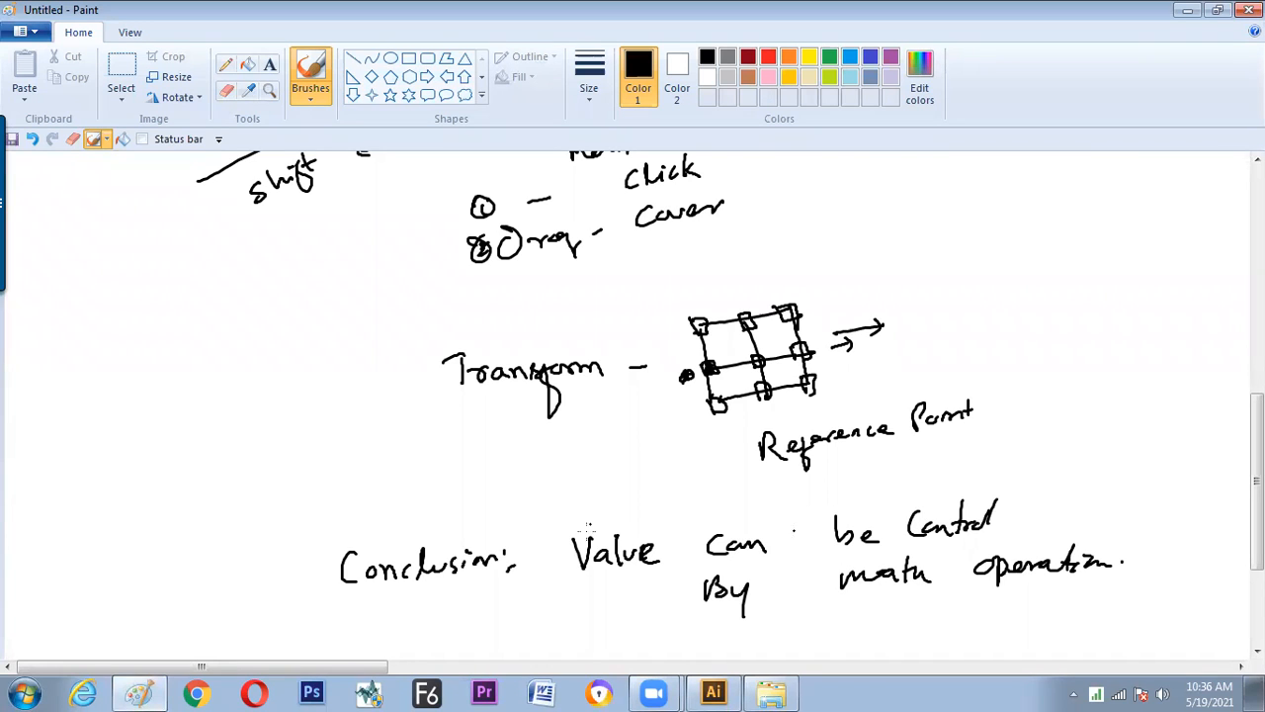
- Underline "Value", draw a box around "math operation", and write the symbols + / - / ÷ / × beneath it
drag(568, 586, 674, 570)
mouse_move(856, 603)
mouse_down()
mouse_move(1109, 575)
mouse_move(1133, 536)
mouse_move(842, 550)
mouse_move(862, 602)
mouse_move(898, 632)
mouse_move(888, 646)
mouse_up()
mouse_move(914, 631)
mouse_down()
mouse_move(934, 629)
mouse_move(909, 654)
mouse_up()
drag(949, 612, 944, 647)
mouse_move(962, 630)
mouse_down()
mouse_move(1000, 626)
mouse_move(995, 613)
mouse_move(1021, 633)
mouse_up()
click(972, 618)
click(973, 634)
drag(1021, 620, 1009, 634)
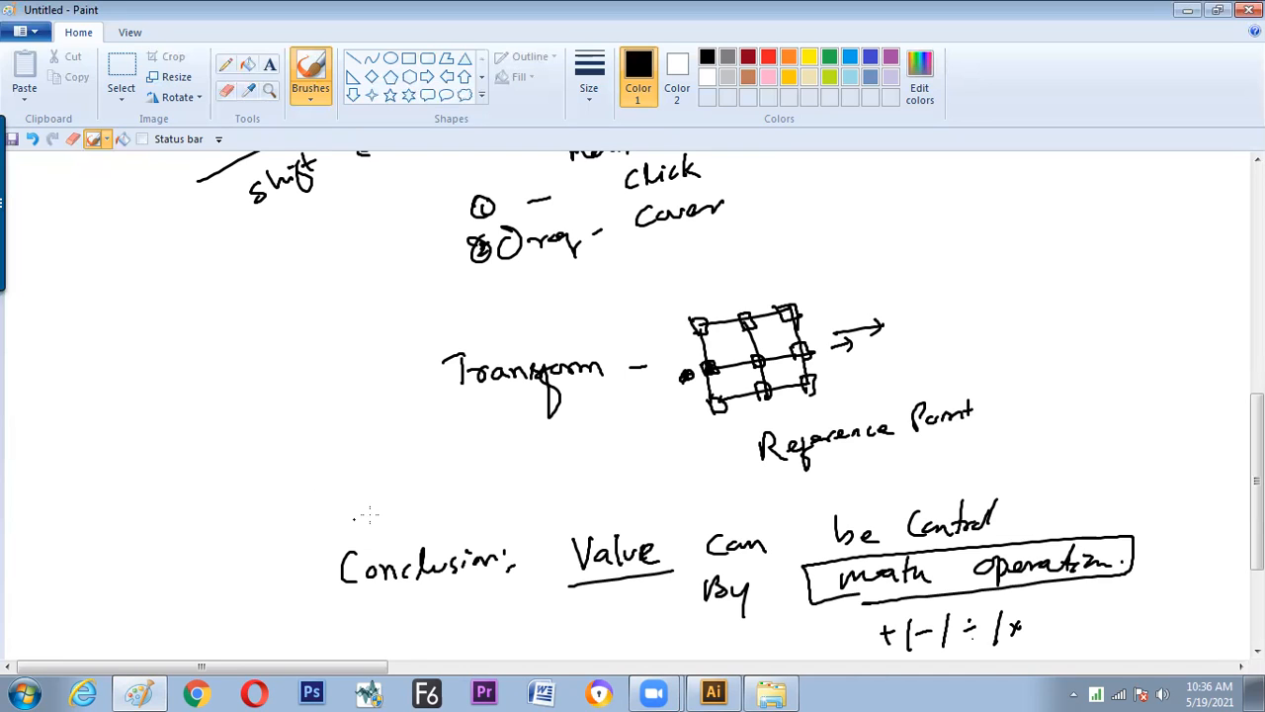
- Draw tick marks beside the Transform and Conclusion notes
scroll(1258, 481, down, 2)
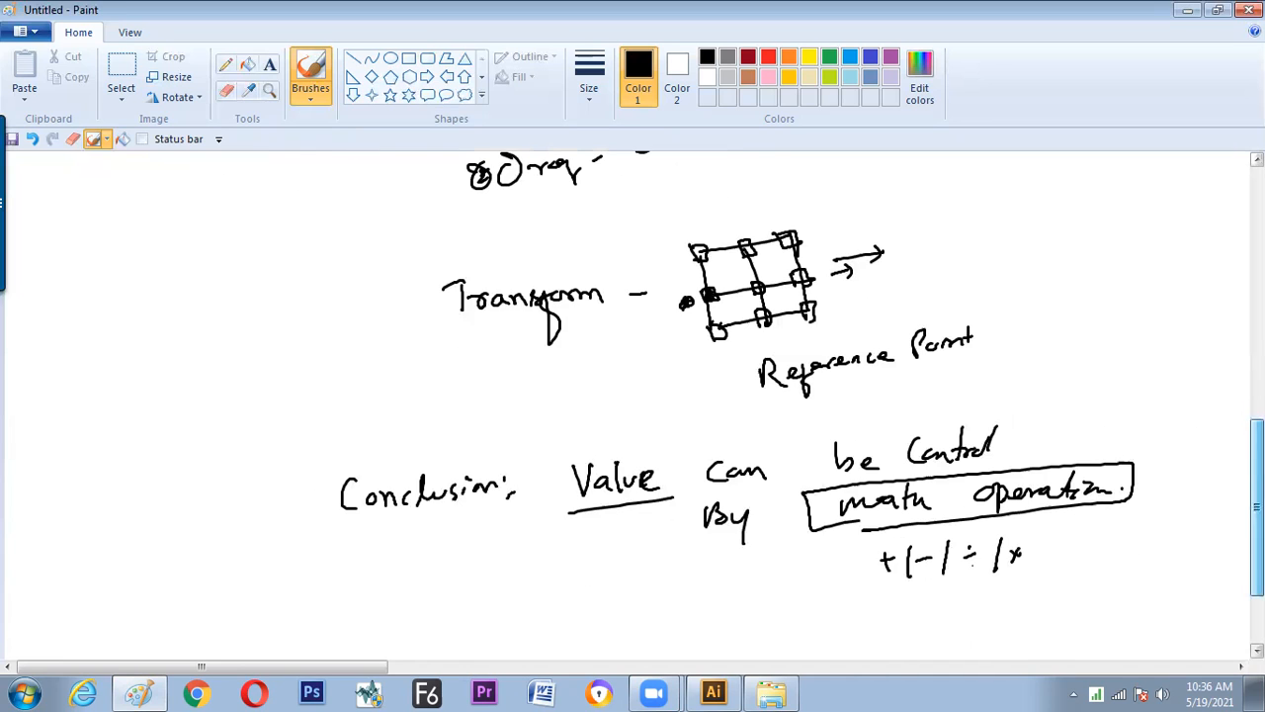
drag(279, 308, 308, 304)
drag(298, 495, 337, 492)
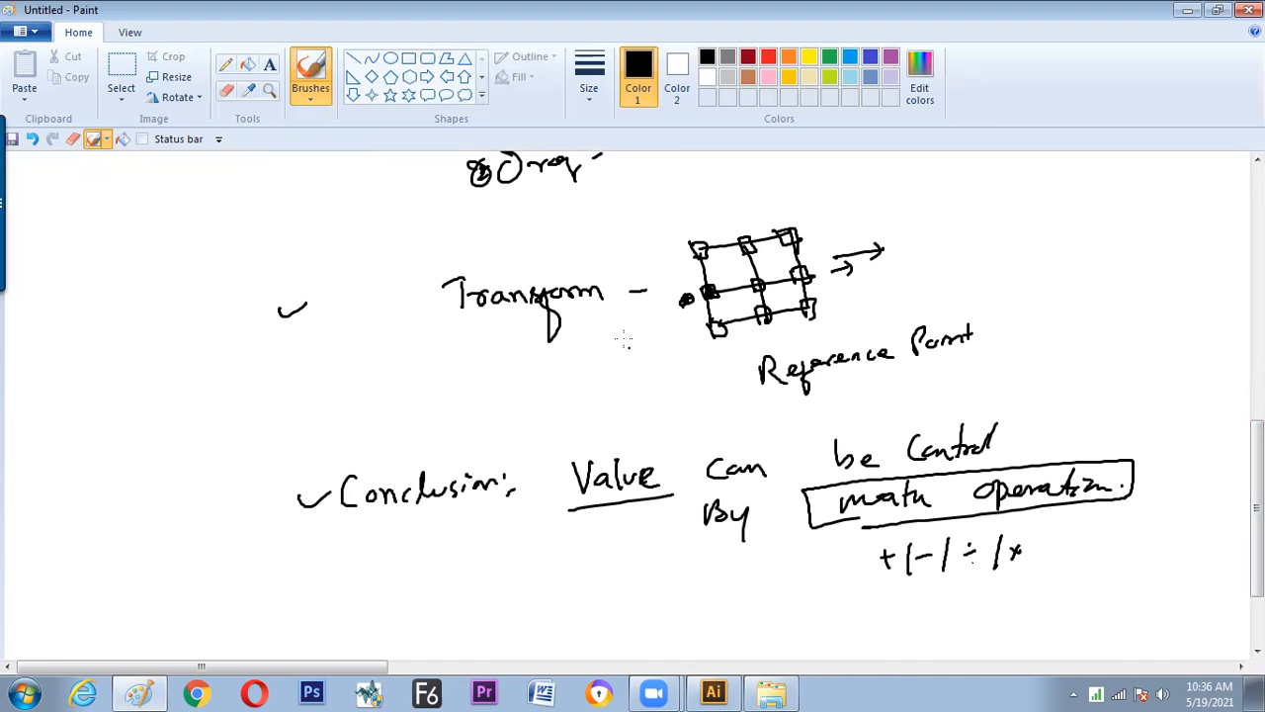
- Switch back to Illustrator and select the lowest of the five stacked horizontal lines
key(alt+Tab)
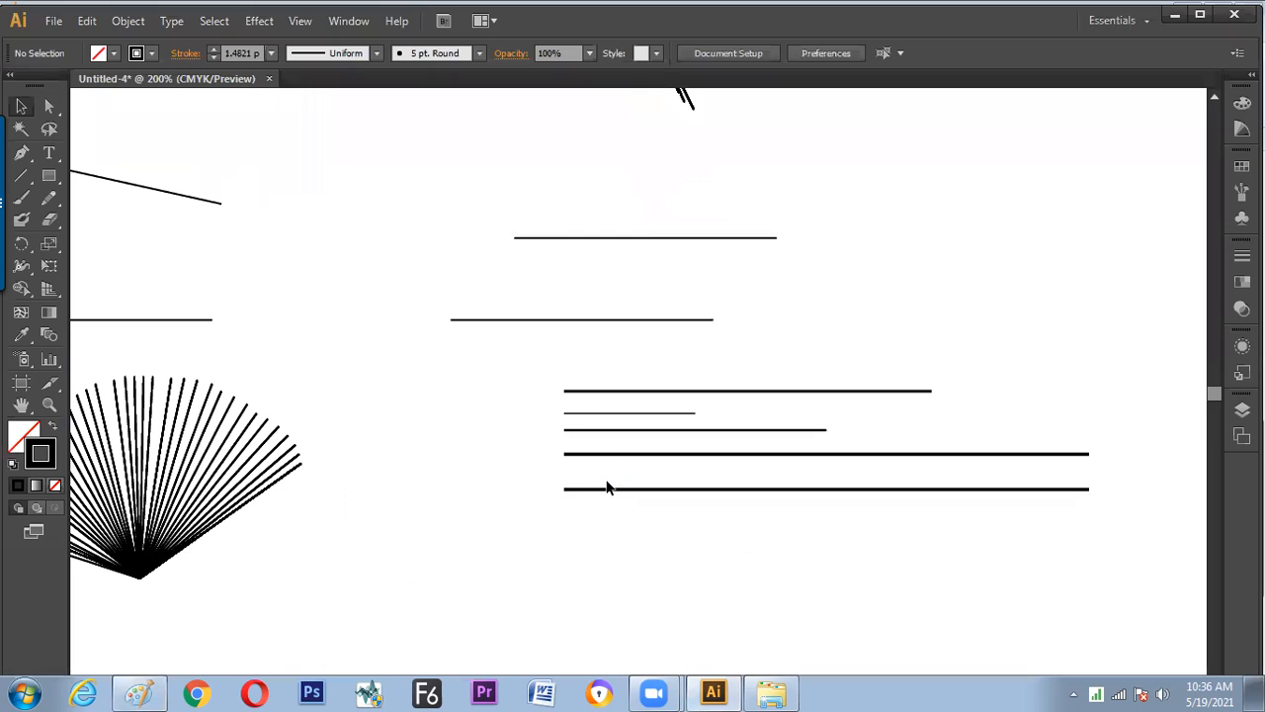
drag(621, 374, 621, 552)
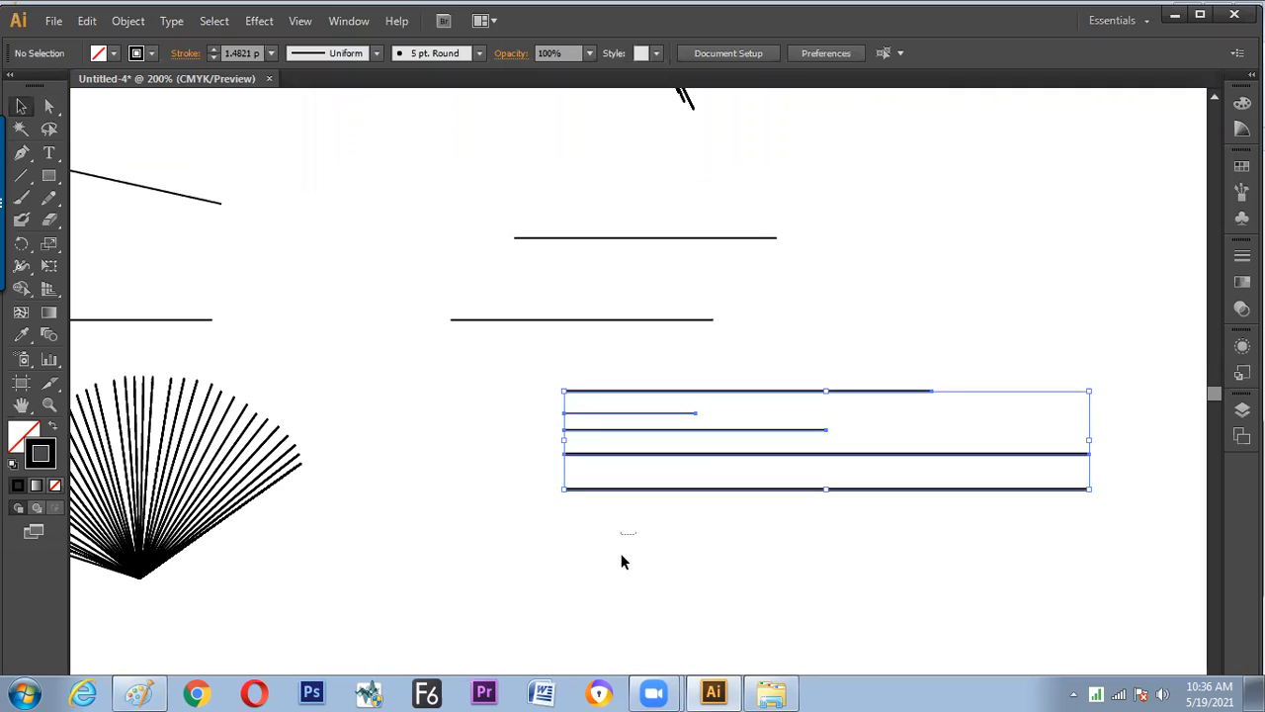
key(ctrl+h)
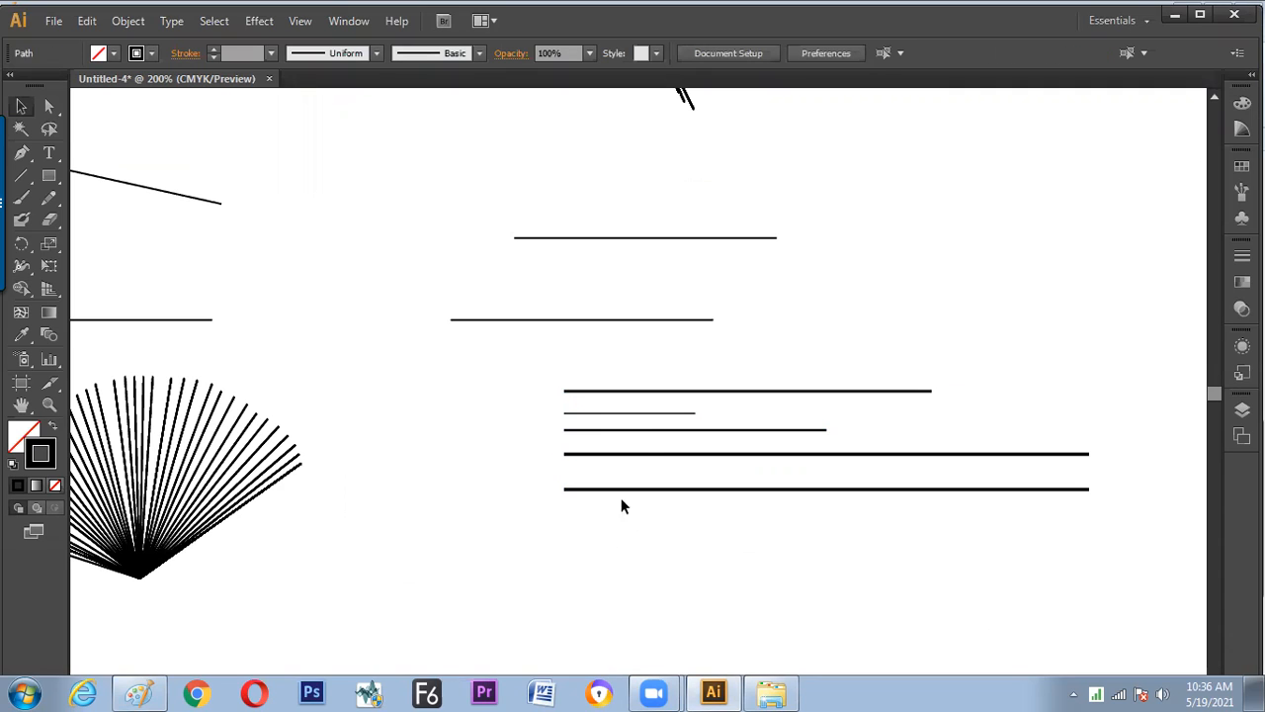
click(635, 430)
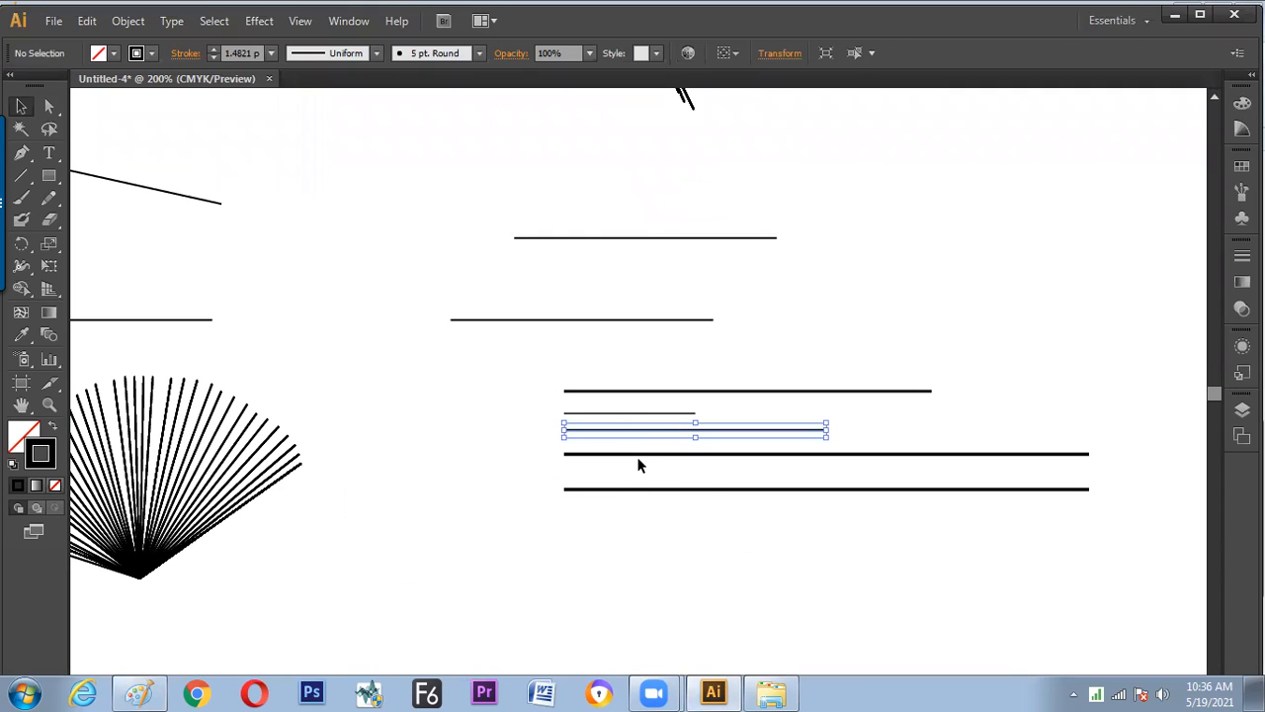
click(611, 455)
click(593, 489)
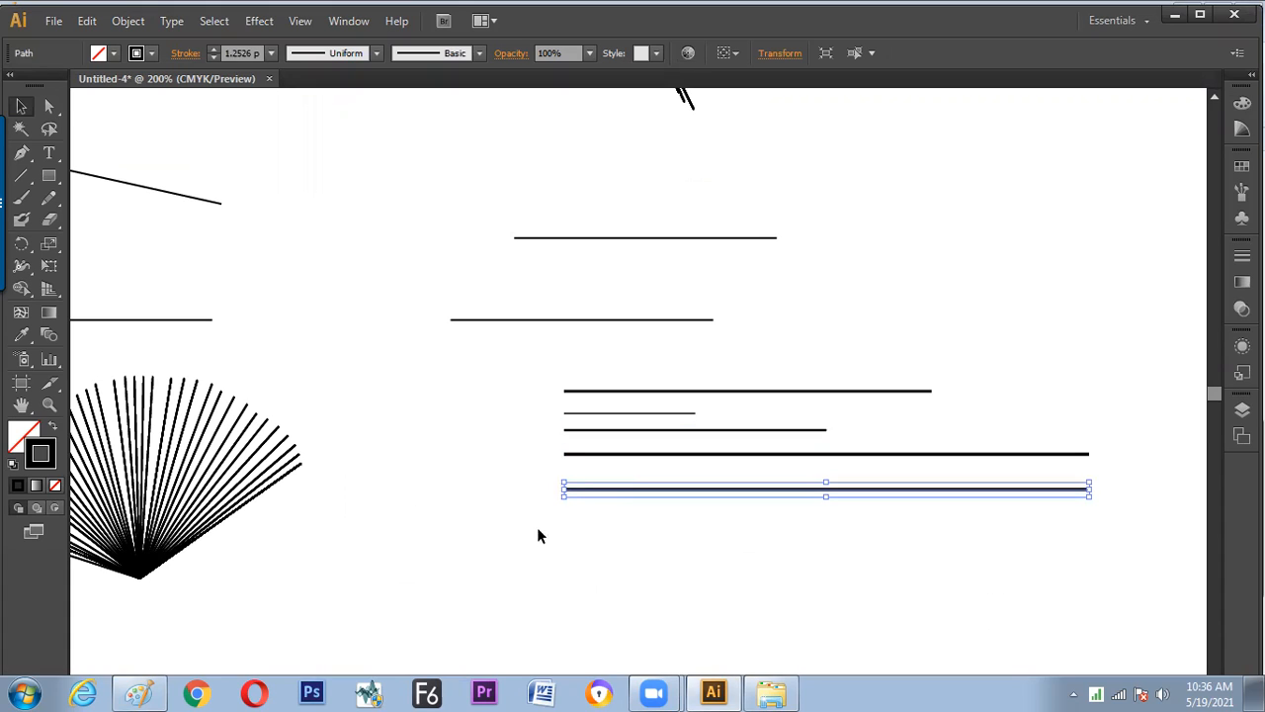
- Compare the stroke weights of the five stacked horizontal lines by selecting them individually and together
drag(602, 366, 597, 549)
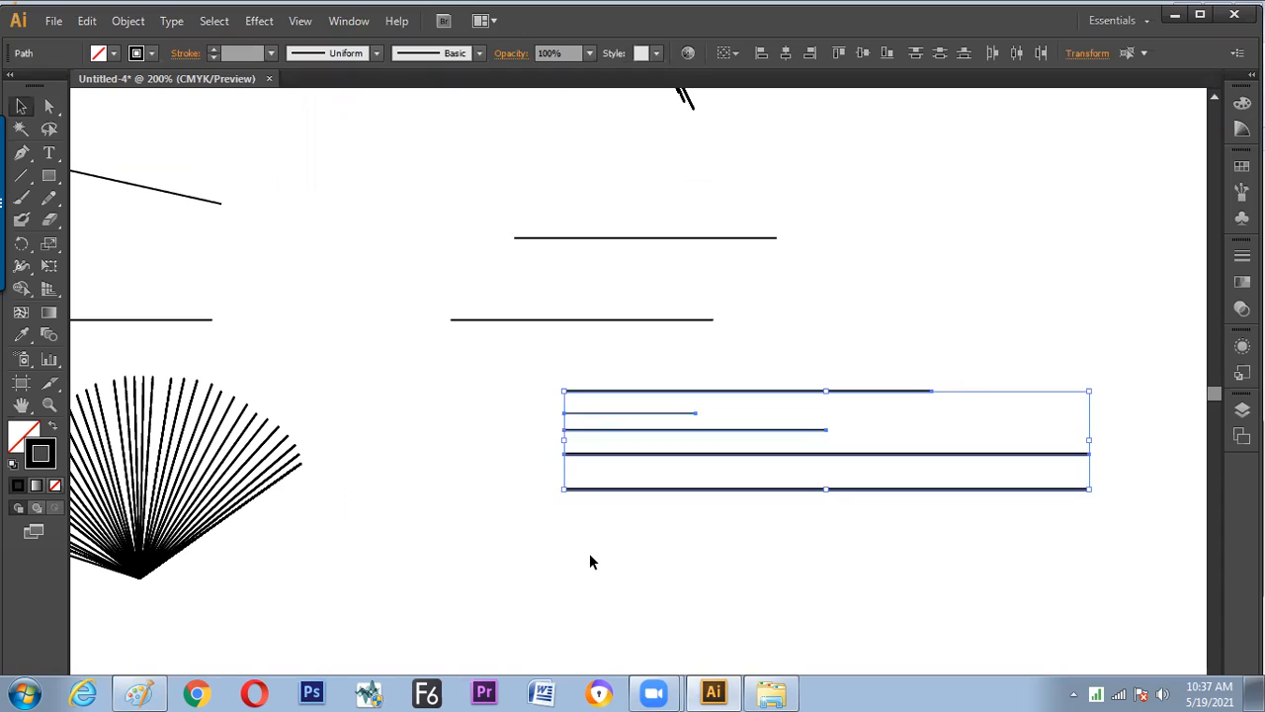
click(589, 553)
drag(603, 360, 612, 529)
click(611, 541)
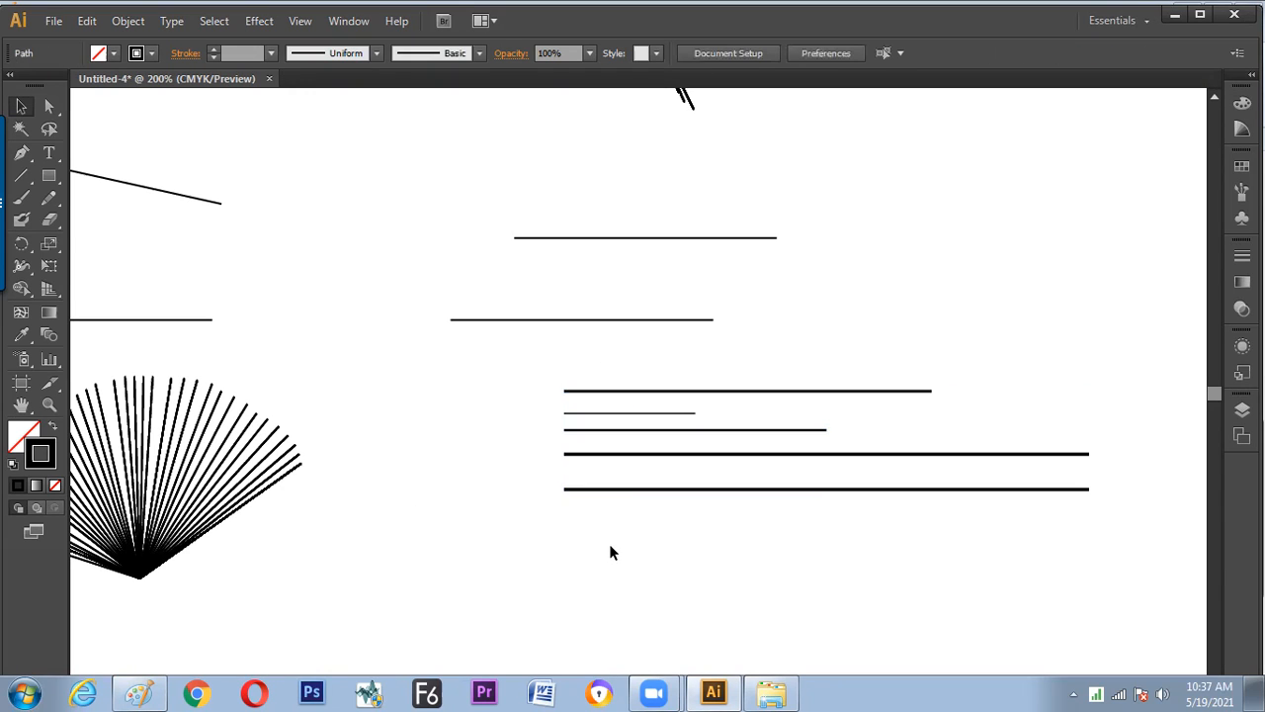
click(602, 411)
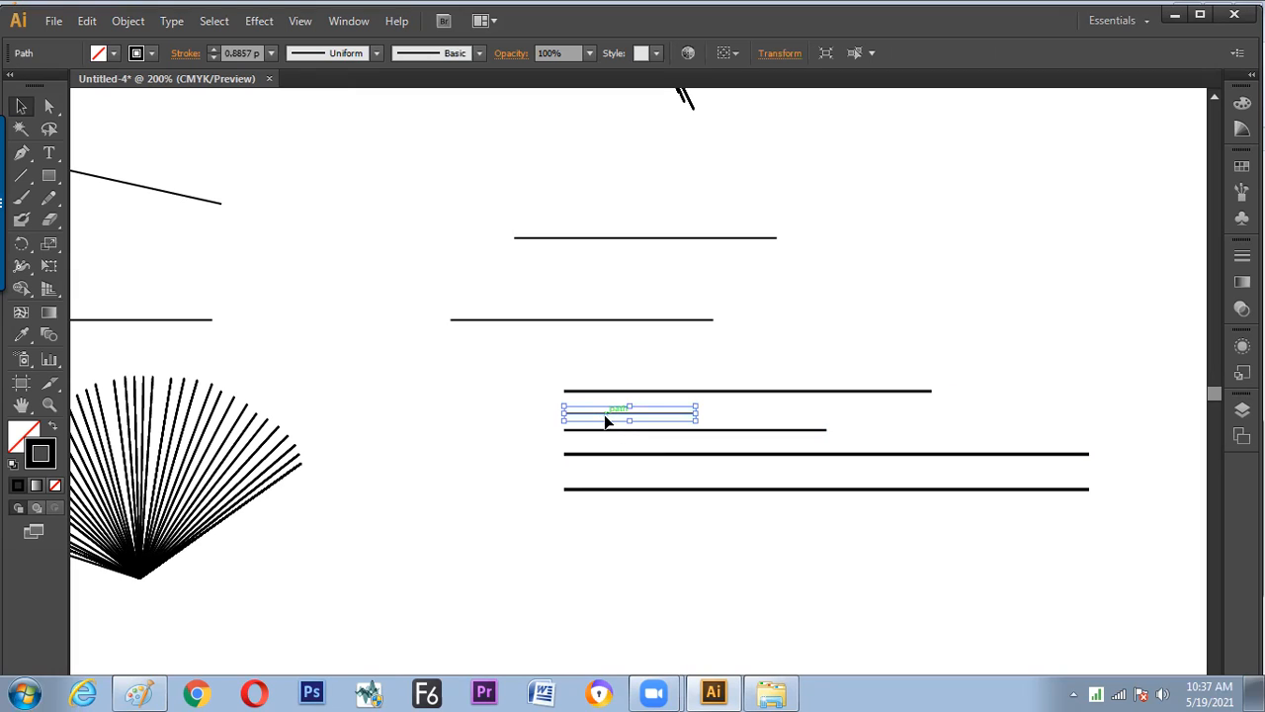
click(781, 392)
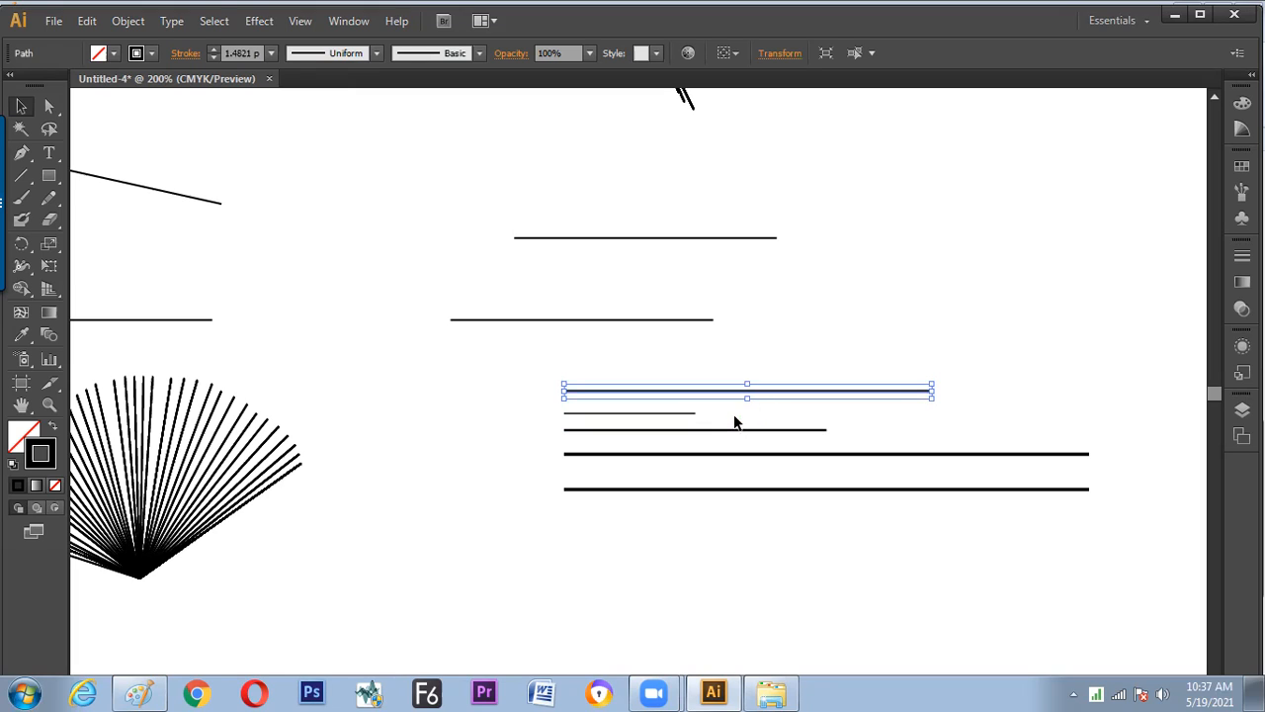
click(734, 414)
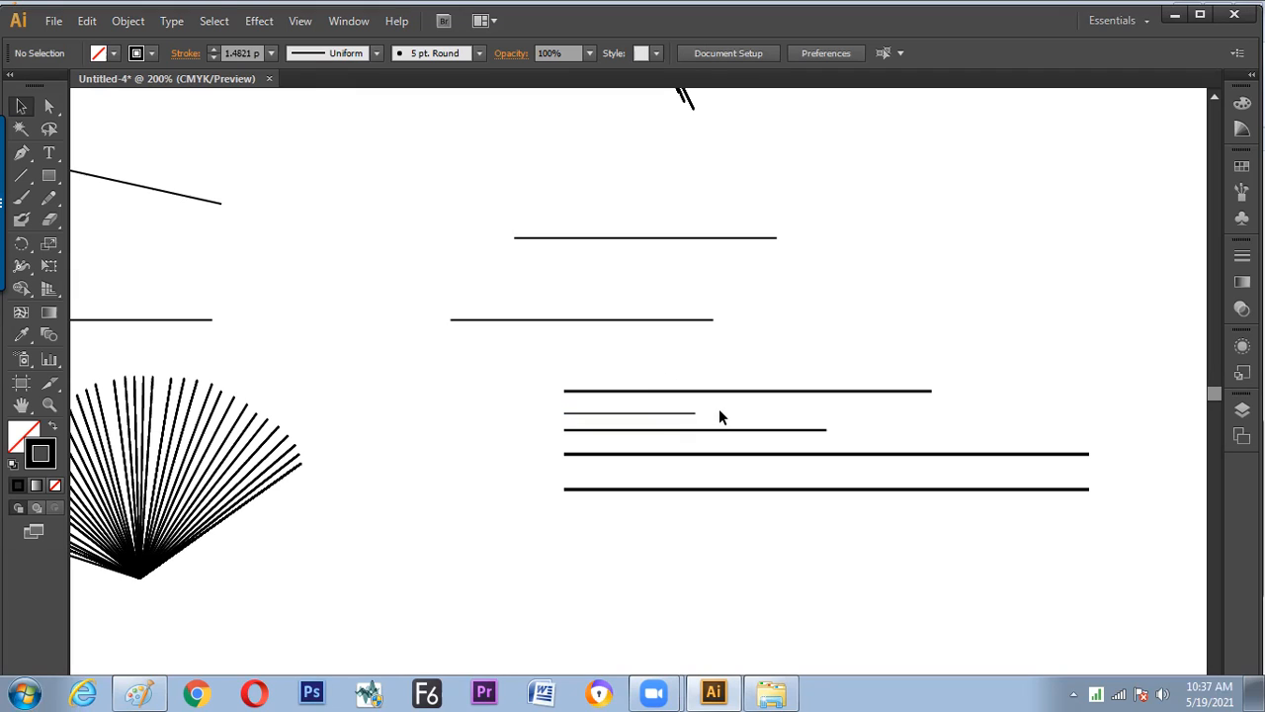
click(719, 394)
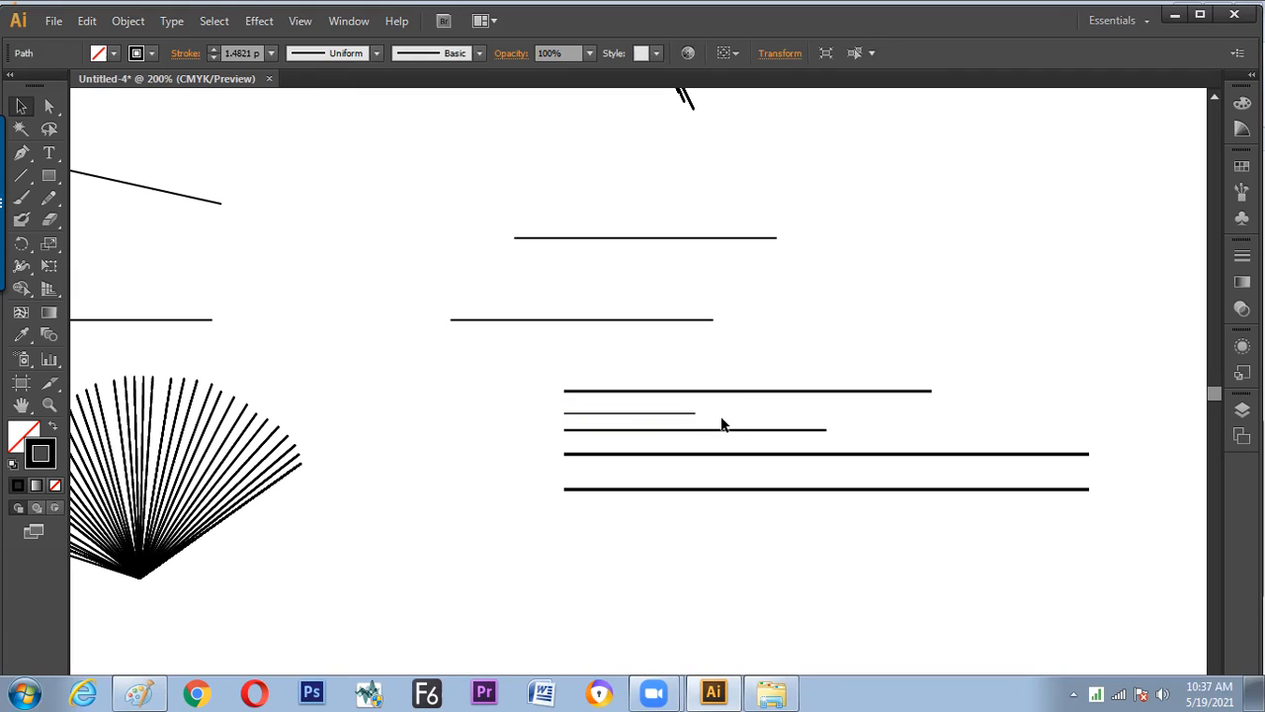
click(719, 421)
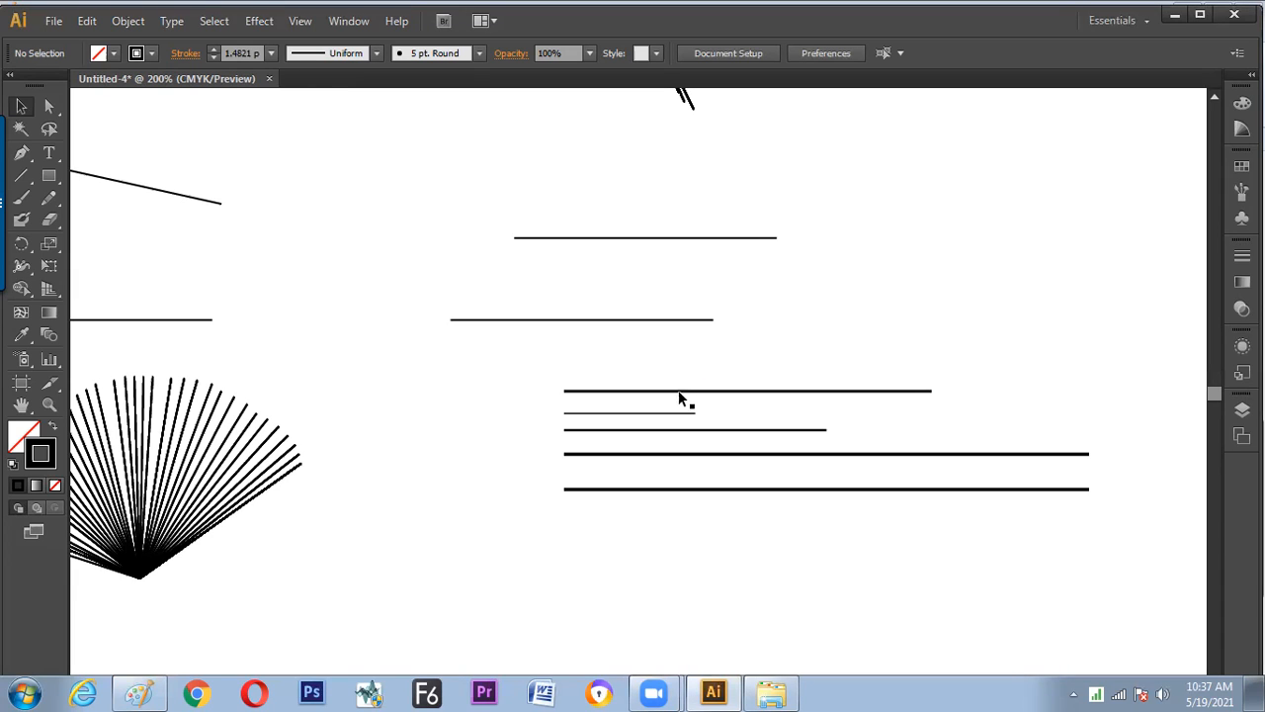
click(668, 429)
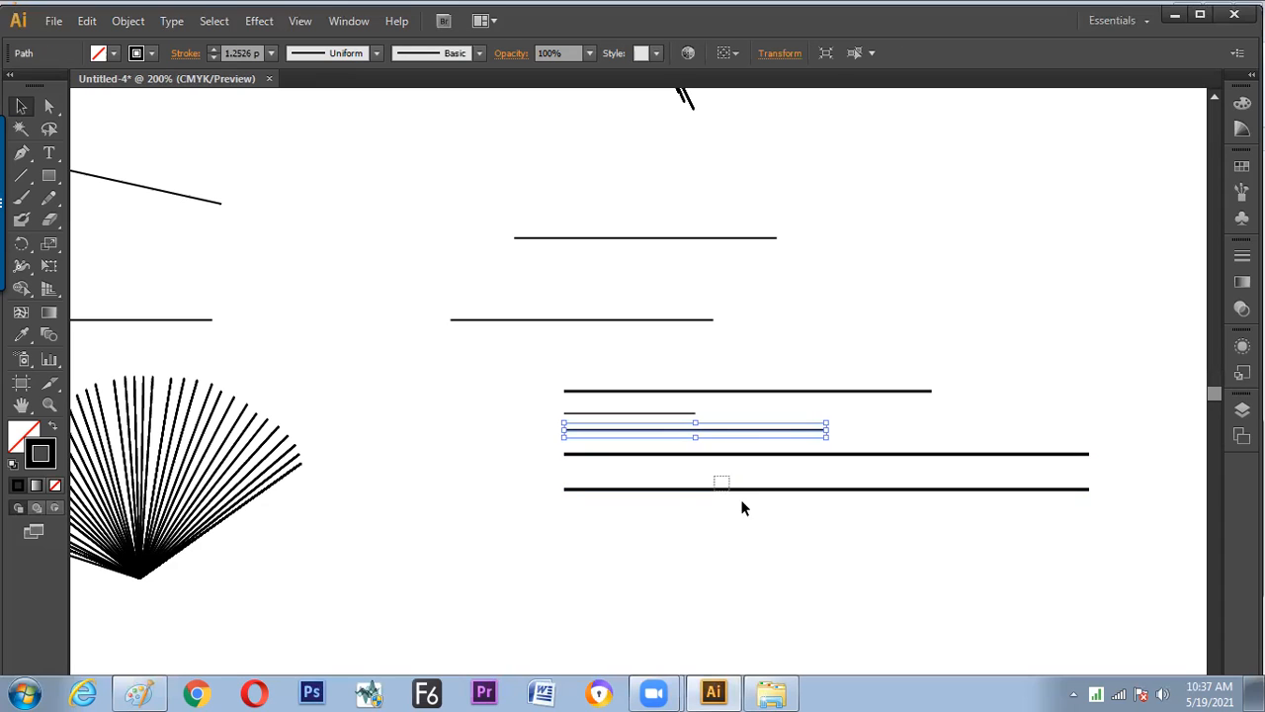
click(712, 490)
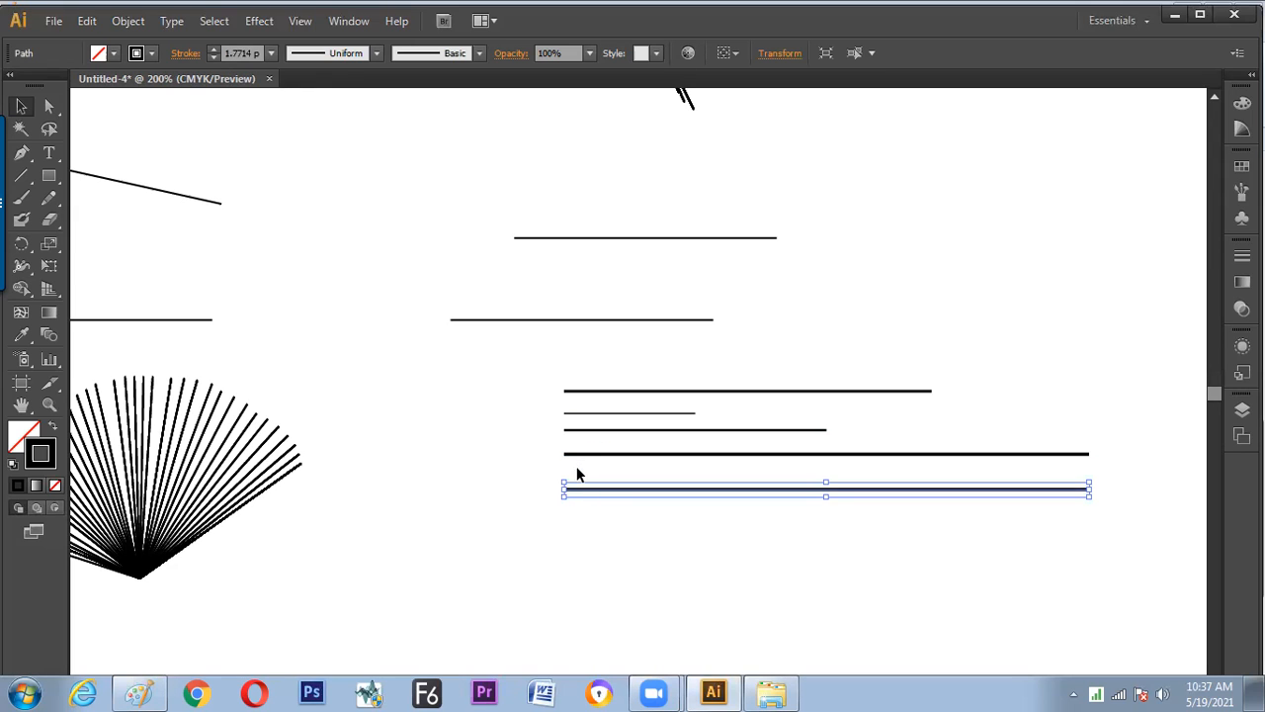
drag(653, 357, 682, 525)
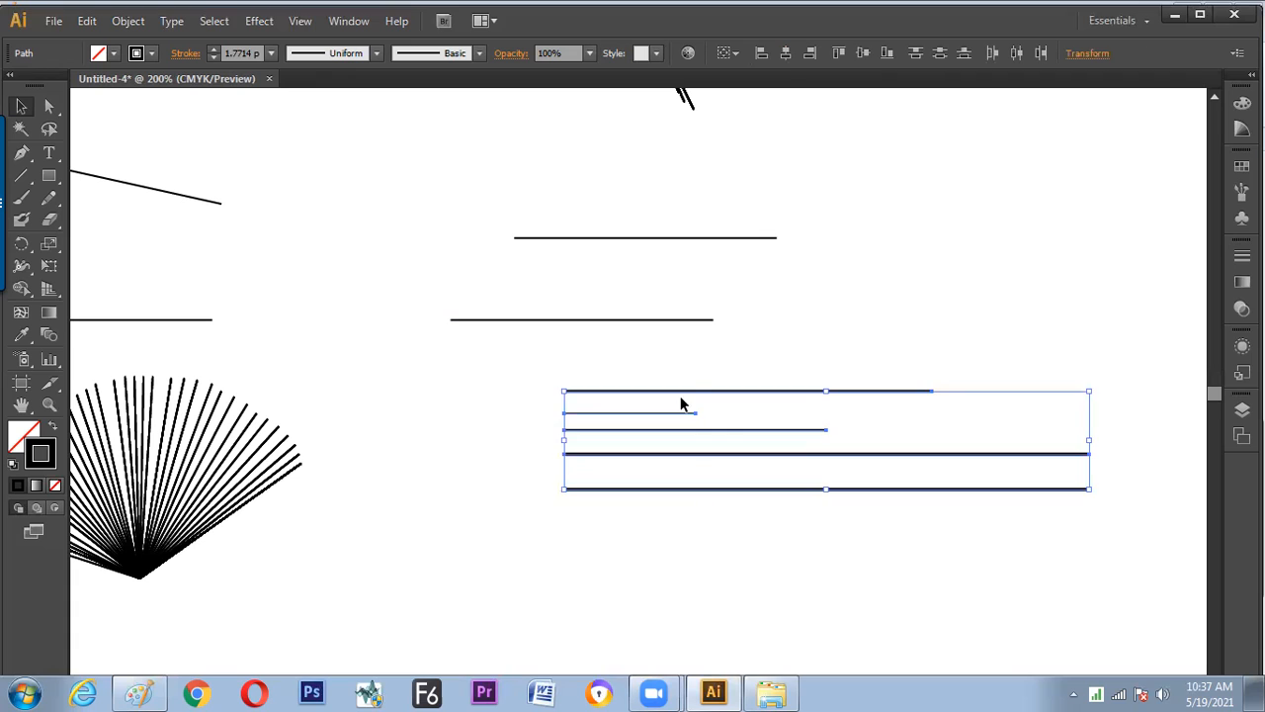
click(656, 445)
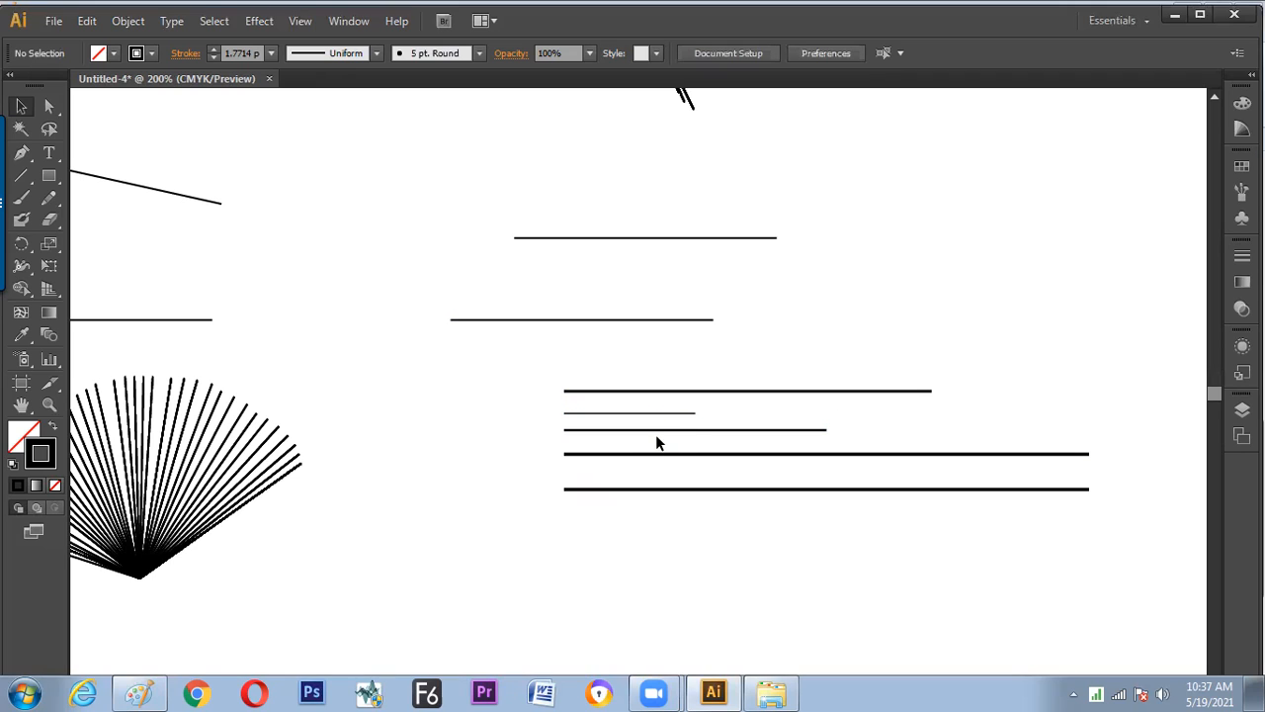
- Select the fourth stacked line and turn off Scale Strokes & Effects in the General preferences
click(666, 453)
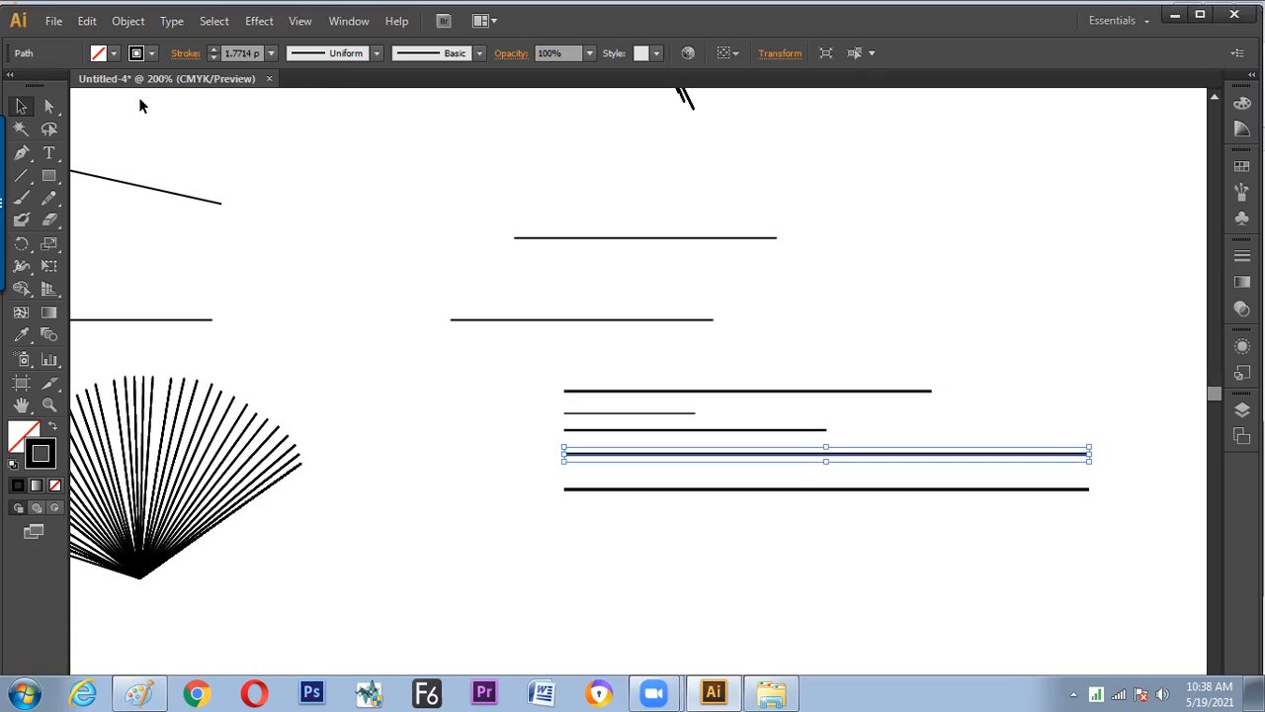
click(87, 21)
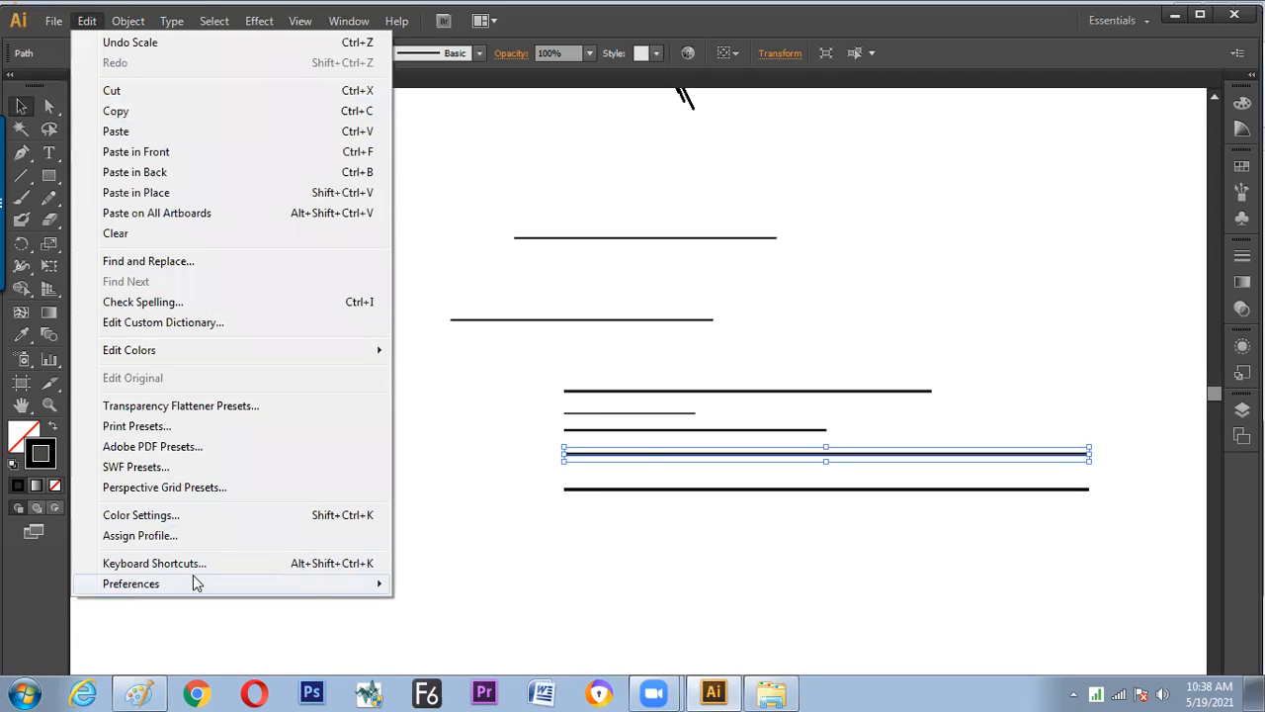
mouse_move(194, 583)
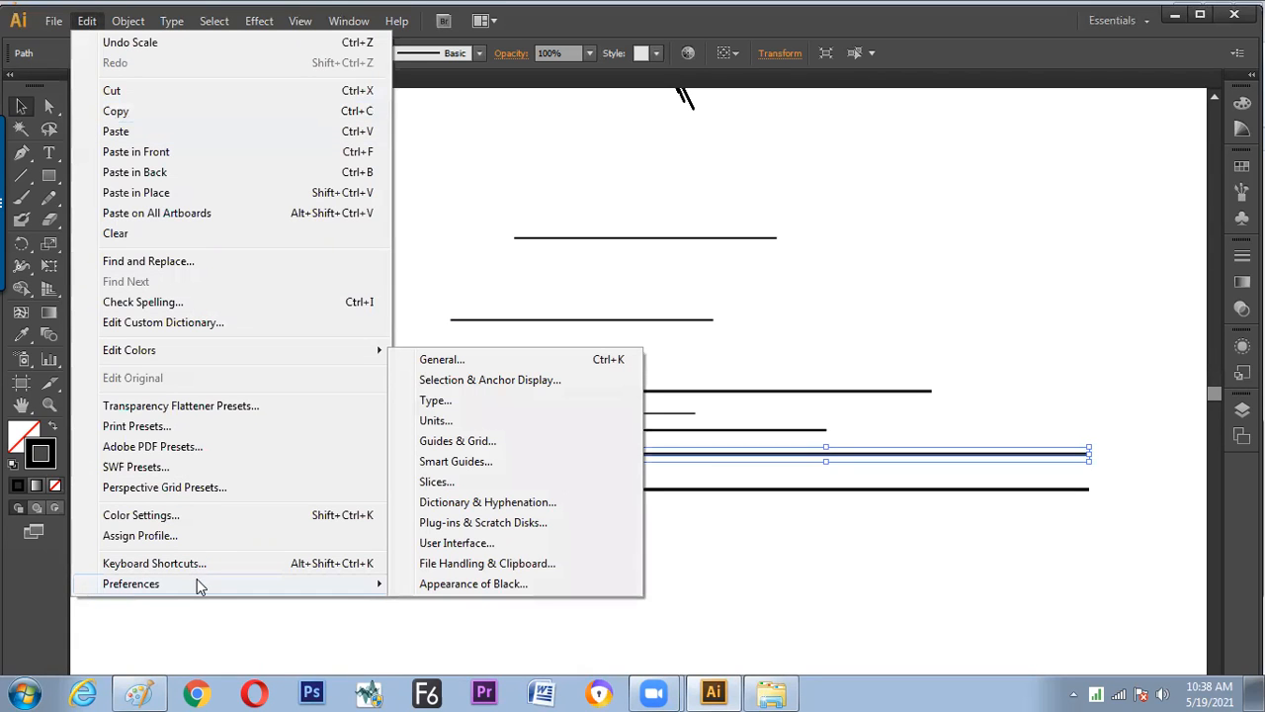
click(557, 362)
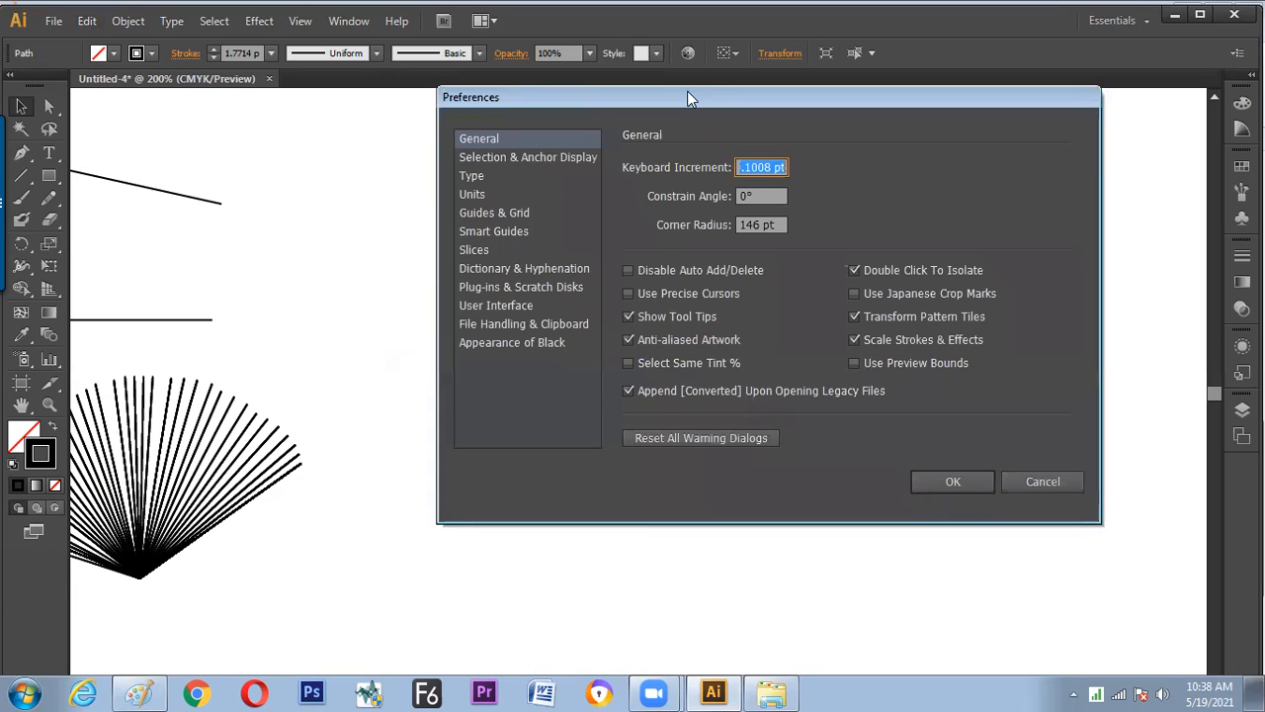
drag(690, 99, 231, 105)
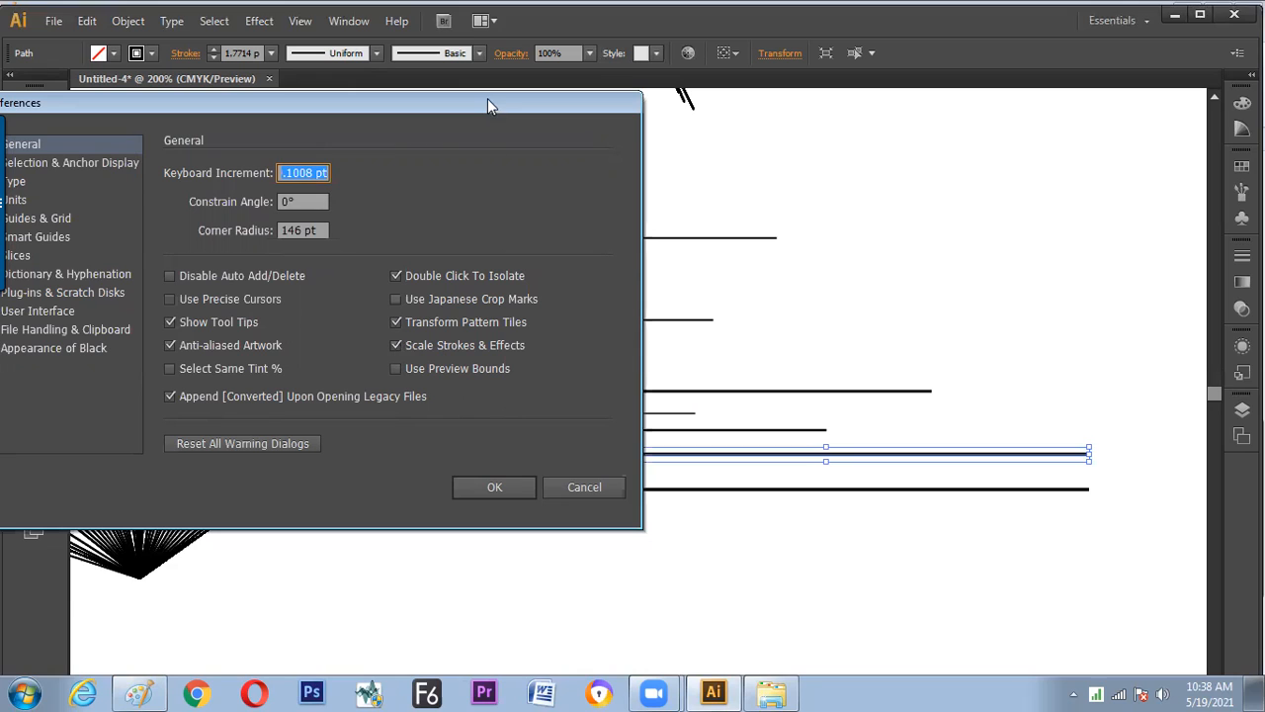
drag(487, 100, 323, 128)
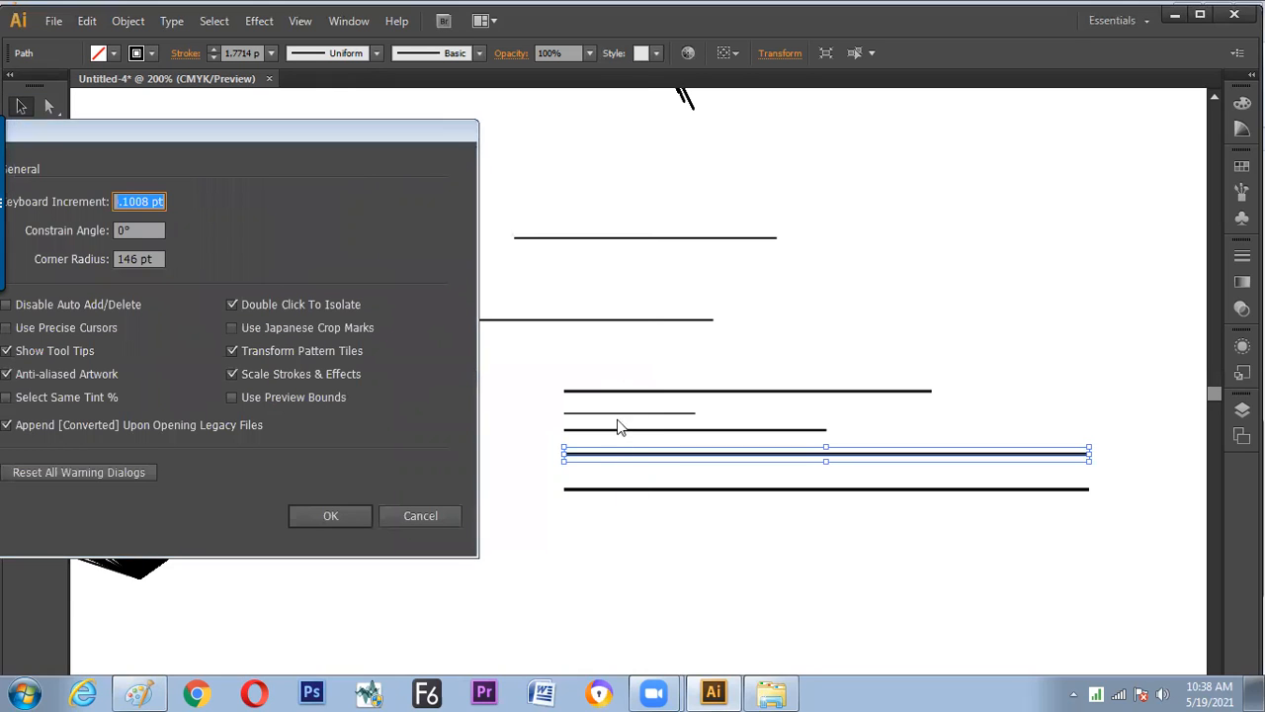
click(233, 376)
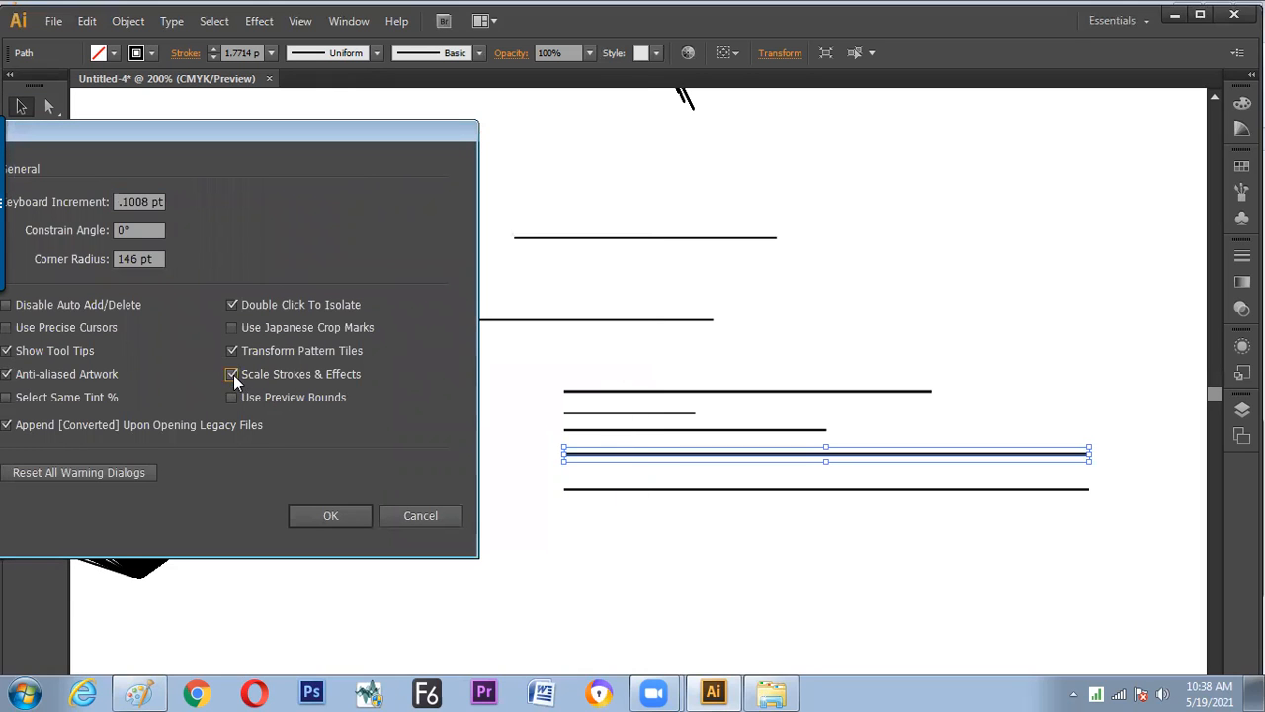
click(318, 510)
- Duplicate the fourth line below the stack and shorten the copy to about a fifth of its length
drag(655, 456, 662, 549)
drag(1088, 552, 665, 556)
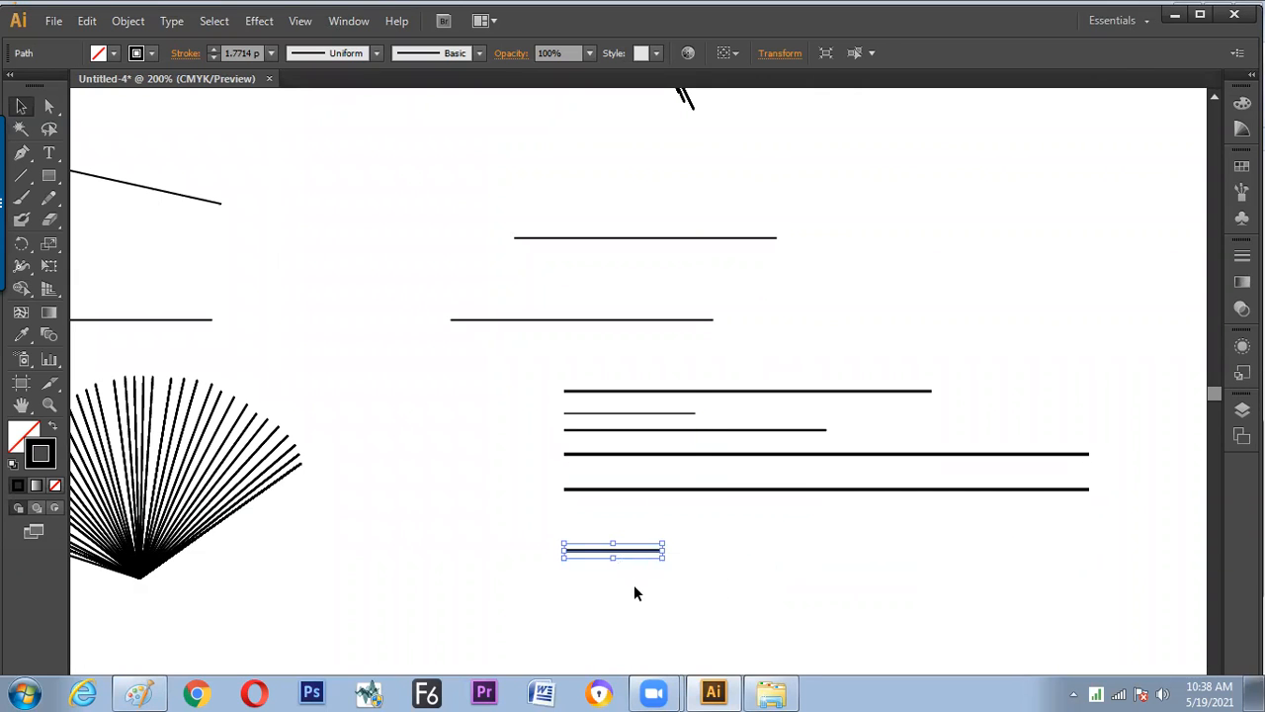
click(636, 593)
- Compare the stroke weight of the shortened copy with that of the thin second line in the stack
click(619, 550)
click(634, 413)
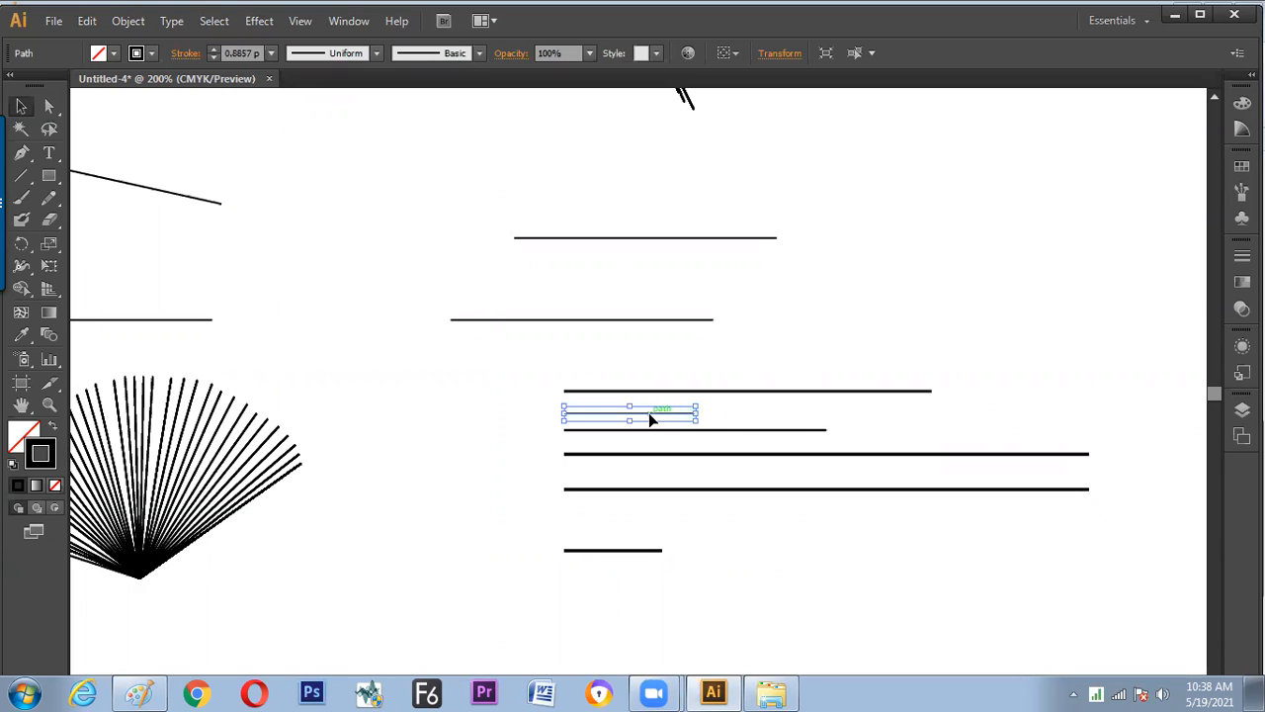
click(618, 549)
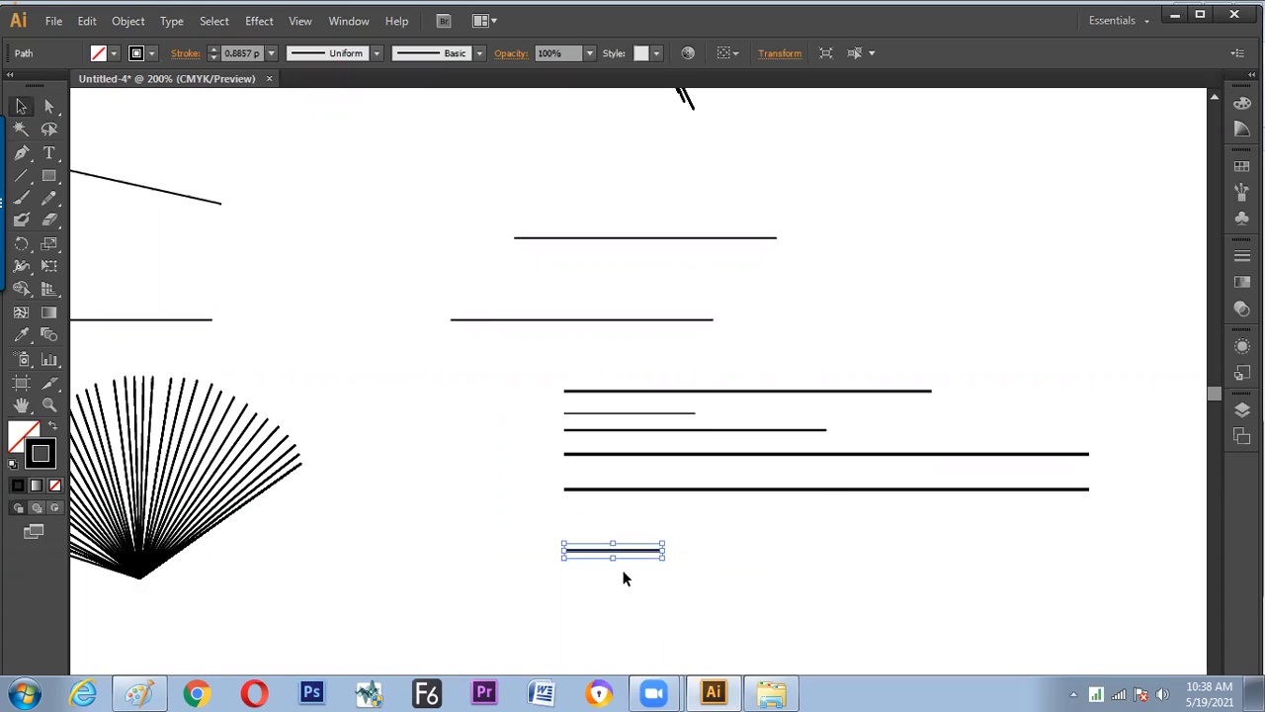
key(ctrl+k)
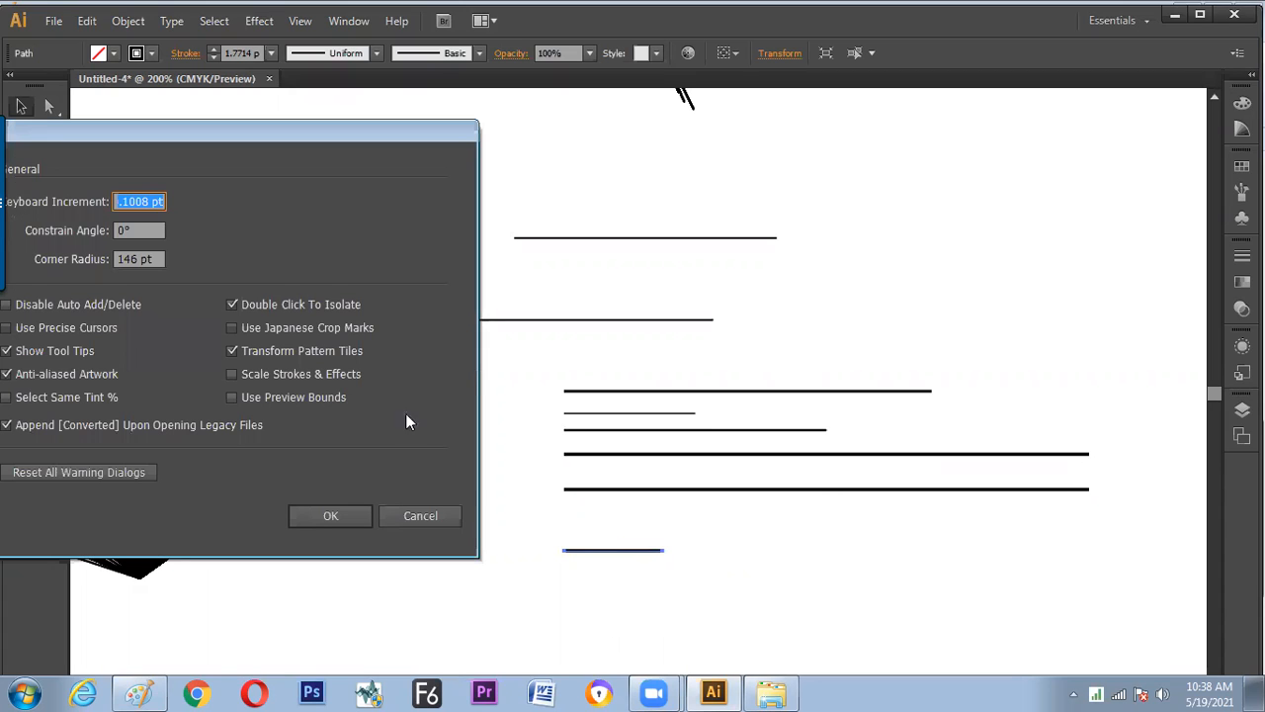
click(232, 373)
click(232, 374)
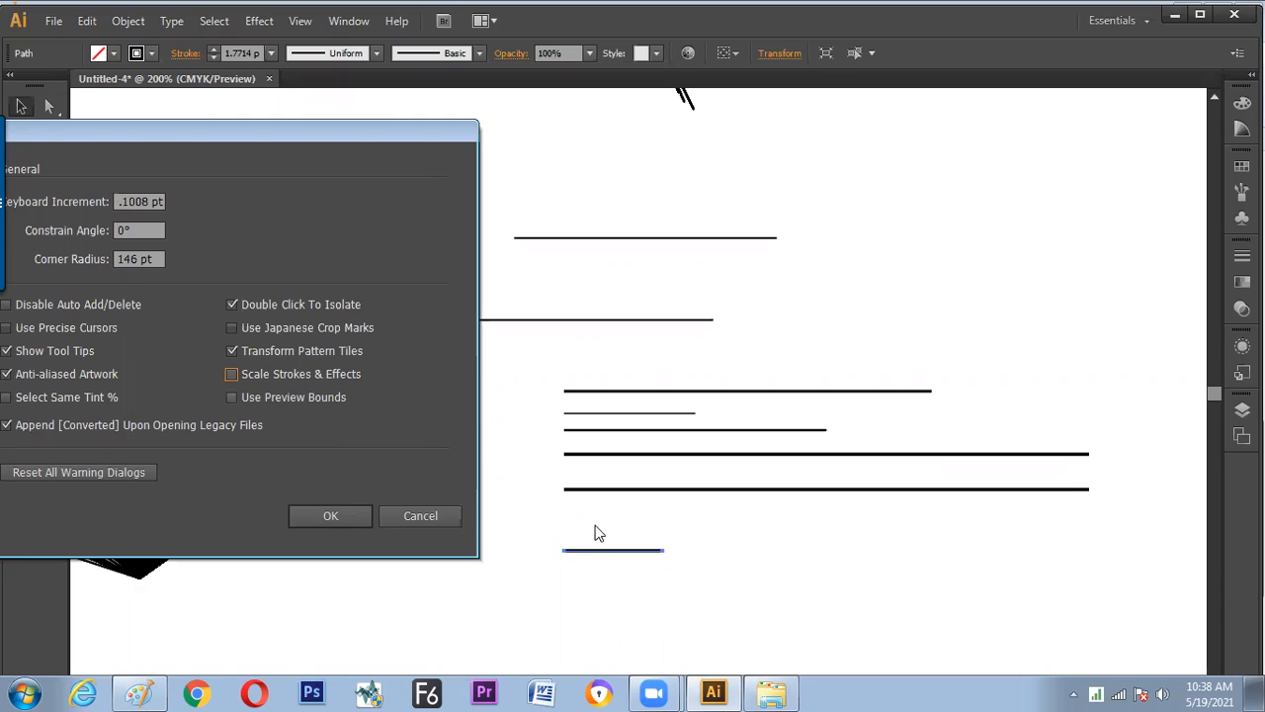
drag(449, 161, 505, 154)
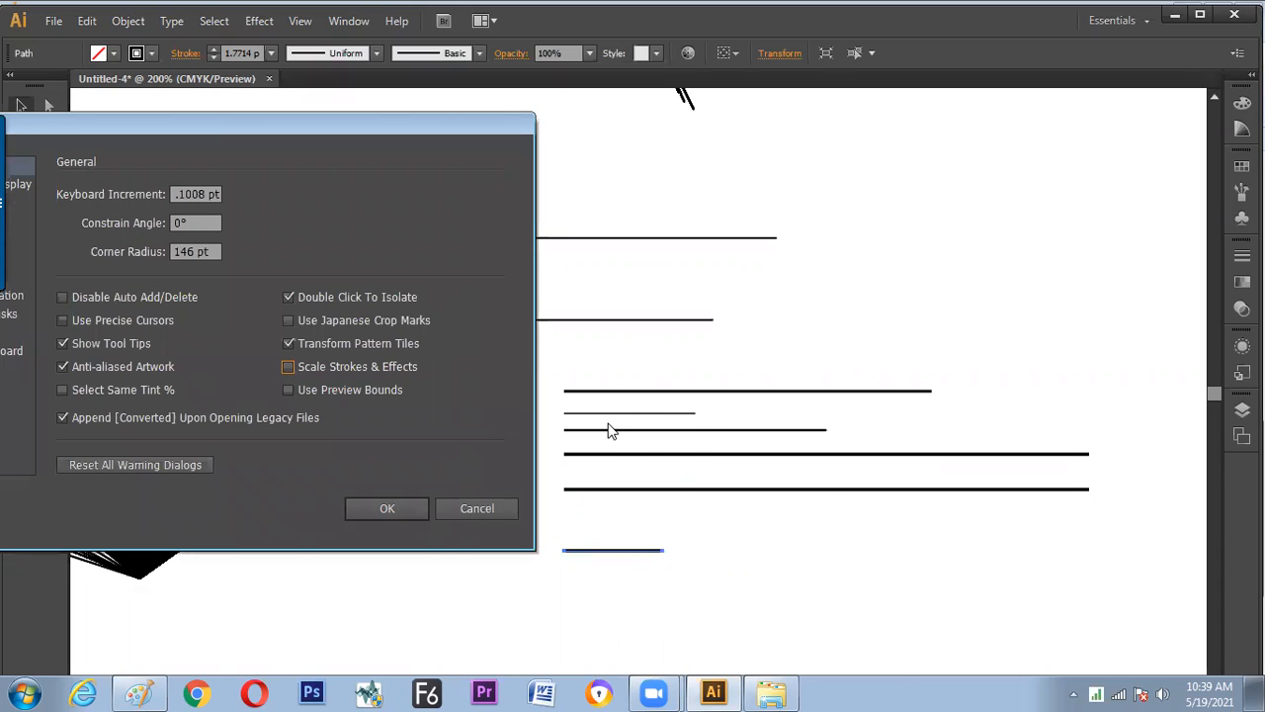
drag(409, 131, 484, 118)
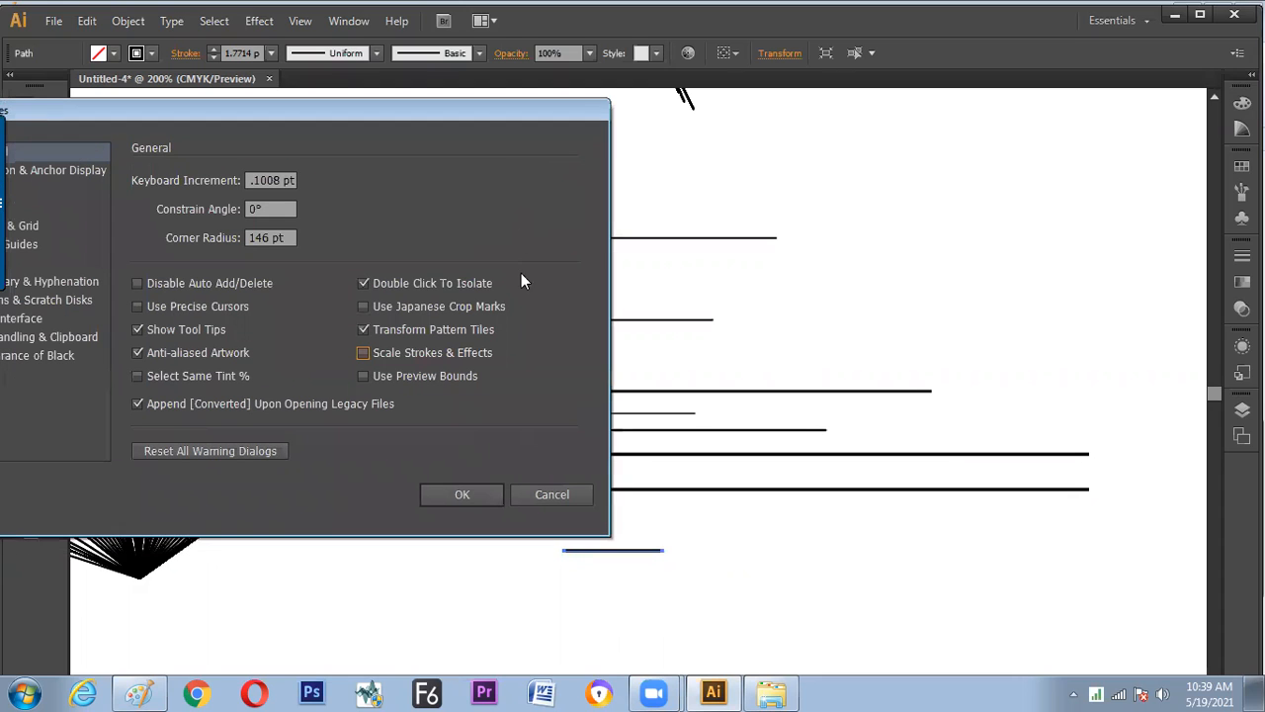
click(541, 495)
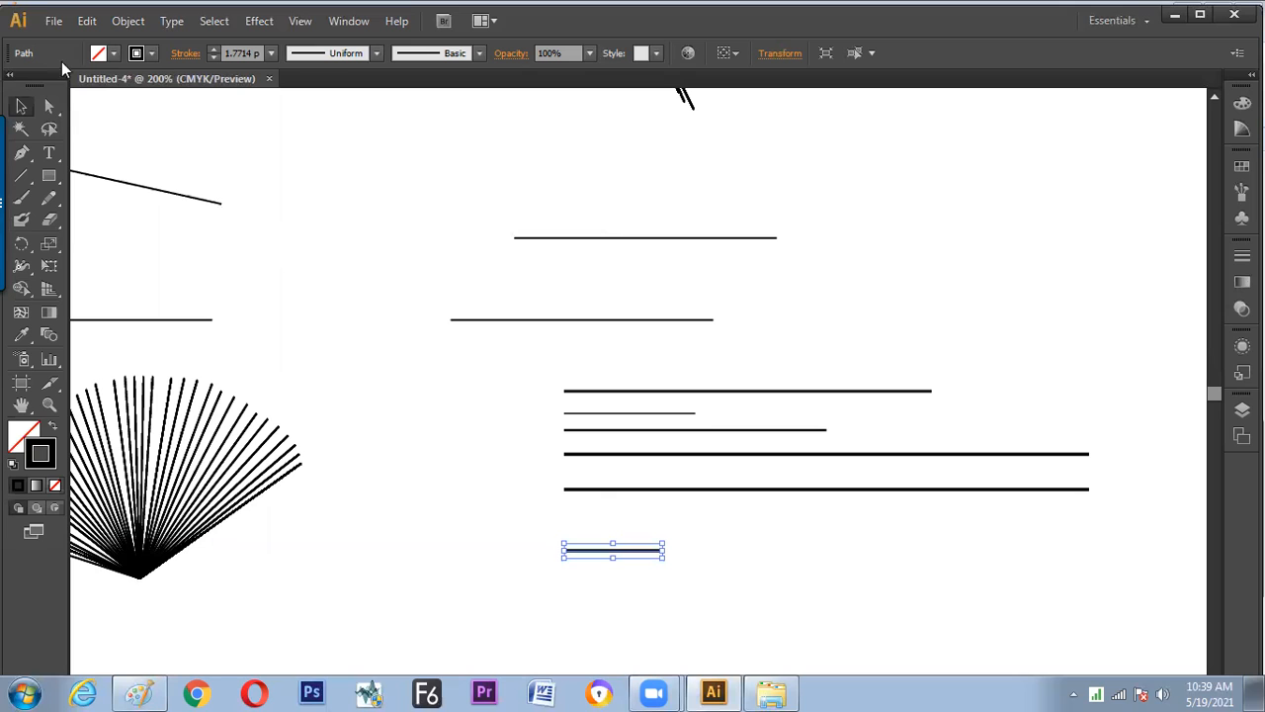
- Open the General preferences and turn Scale Strokes & Effects back on
click(93, 27)
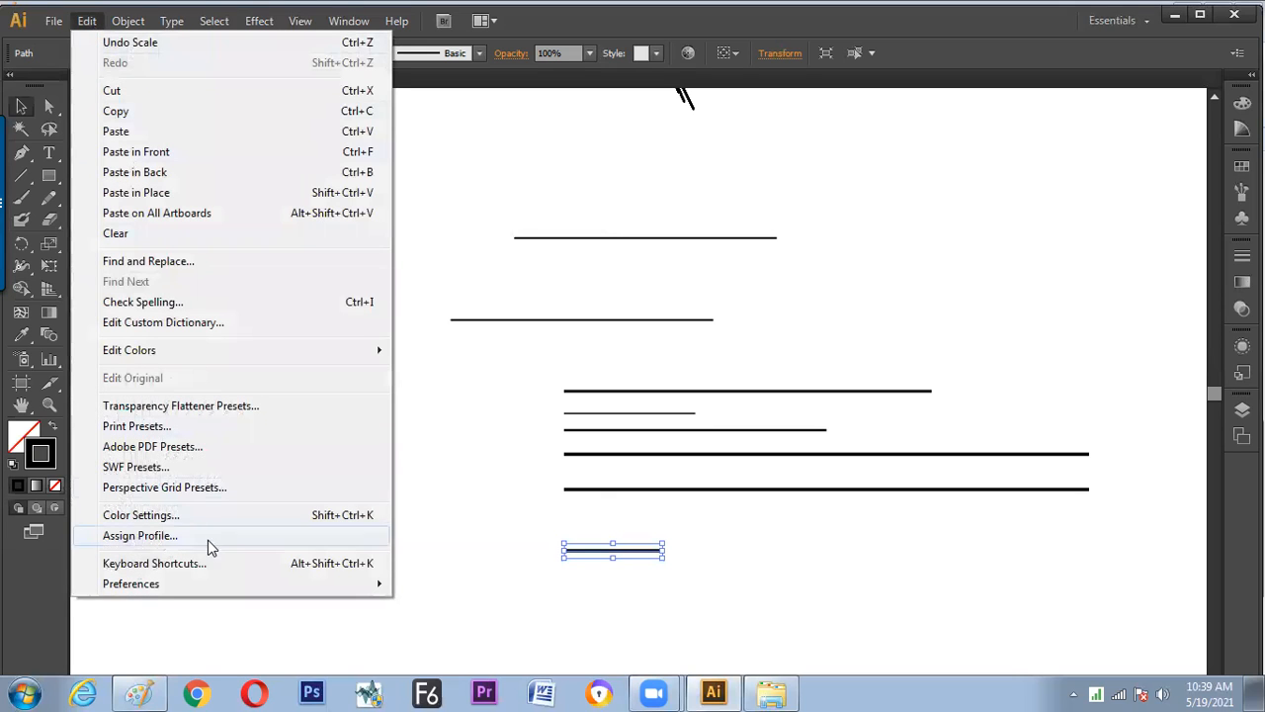
mouse_move(188, 583)
click(510, 360)
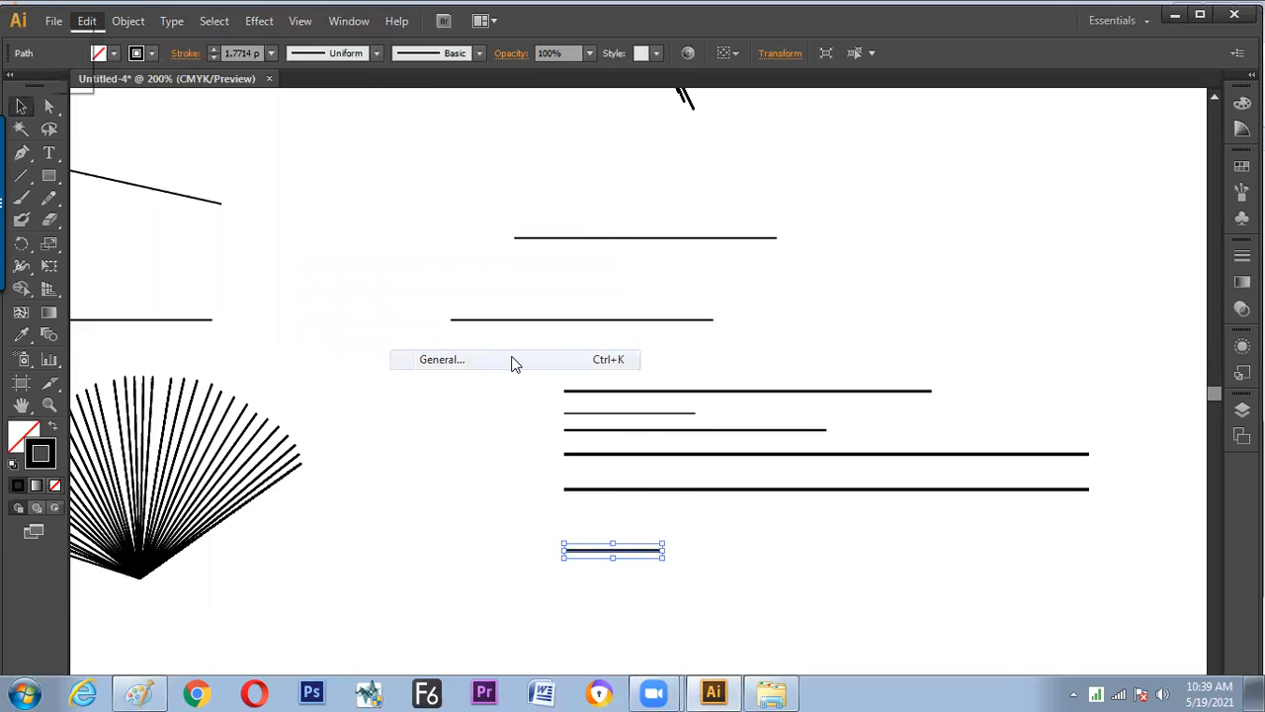
drag(443, 113, 583, 121)
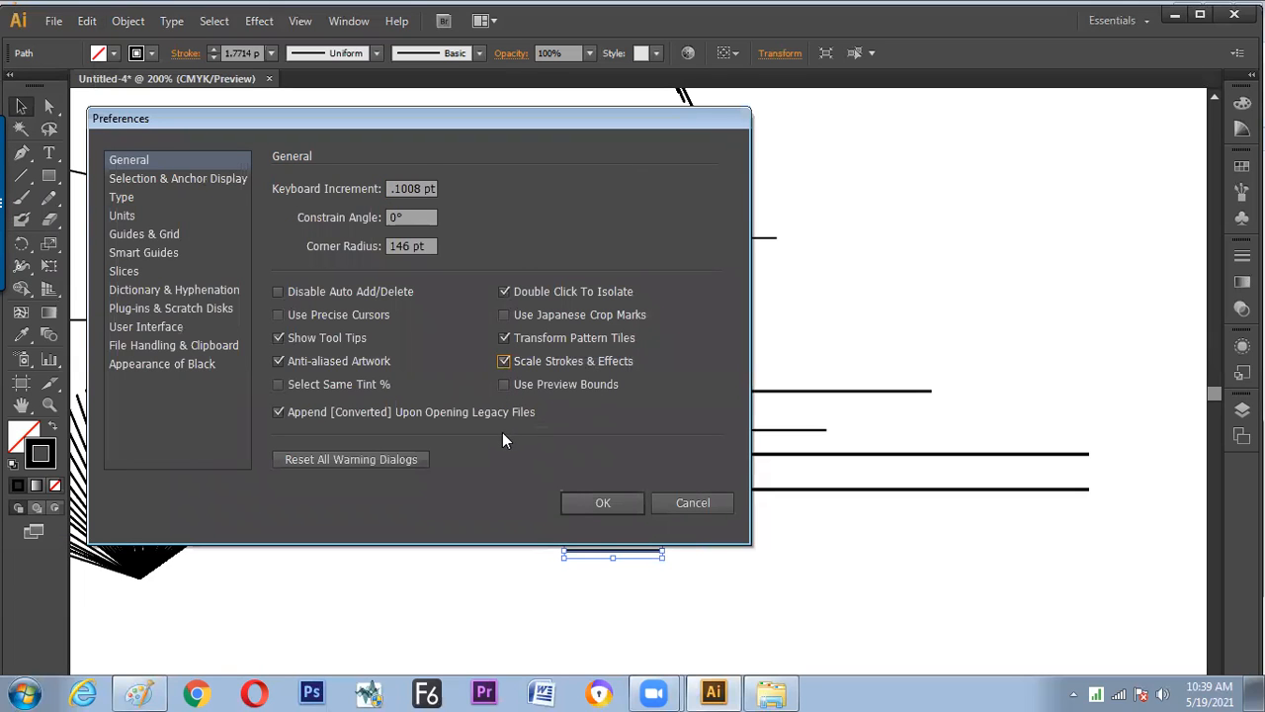
- Switch to Paint and handwrite "Ctrl+K - Preference" below the Conclusion note, with an outline around "Ctrl+K"
click(138, 692)
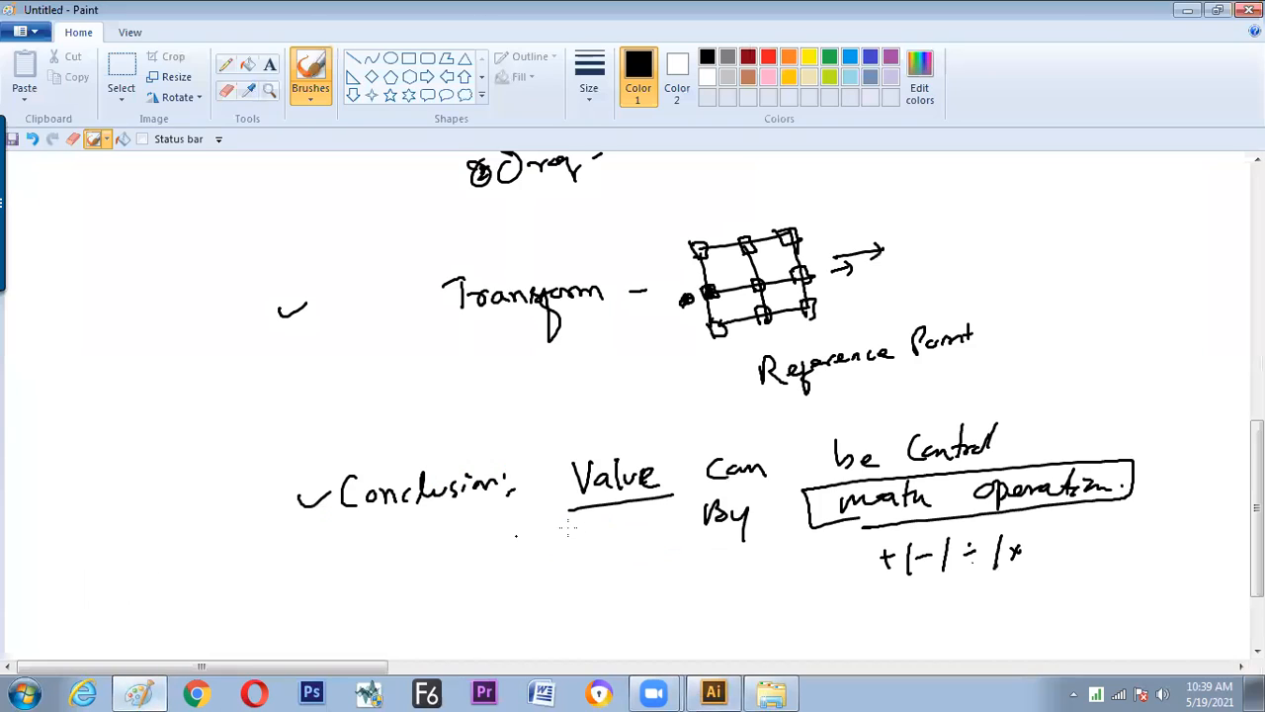
scroll(554, 461, down, 3)
mouse_move(535, 484)
mouse_down()
mouse_move(531, 504)
mouse_move(554, 498)
mouse_up()
drag(545, 484, 573, 486)
mouse_move(578, 472)
mouse_down()
mouse_move(578, 497)
mouse_move(596, 497)
mouse_up()
drag(587, 489, 615, 494)
drag(629, 475, 631, 494)
mouse_move(643, 458)
mouse_down()
mouse_move(492, 462)
mouse_move(521, 528)
mouse_move(641, 457)
mouse_up()
mouse_move(673, 494)
mouse_down()
mouse_move(718, 504)
mouse_move(860, 489)
mouse_up()
- Draw a ticked checkbox below the "Preference" note and handwrite "Scale Effect & Stroke" beside it
mouse_move(827, 584)
mouse_down()
mouse_move(826, 559)
mouse_move(847, 555)
mouse_up()
mouse_move(840, 568)
mouse_down()
mouse_move(853, 583)
mouse_move(866, 566)
mouse_move(933, 568)
mouse_up()
drag(949, 555, 956, 565)
mouse_move(961, 558)
mouse_down()
mouse_move(1024, 557)
mouse_move(1028, 542)
mouse_move(1026, 558)
mouse_up()
drag(1047, 518, 1044, 554)
mouse_move(1071, 541)
mouse_down()
mouse_move(1062, 553)
mouse_move(1077, 548)
mouse_up()
drag(1071, 536, 1136, 546)
drag(1160, 508, 1162, 539)
drag(1164, 540, 1184, 536)
drag(1188, 522, 1202, 534)
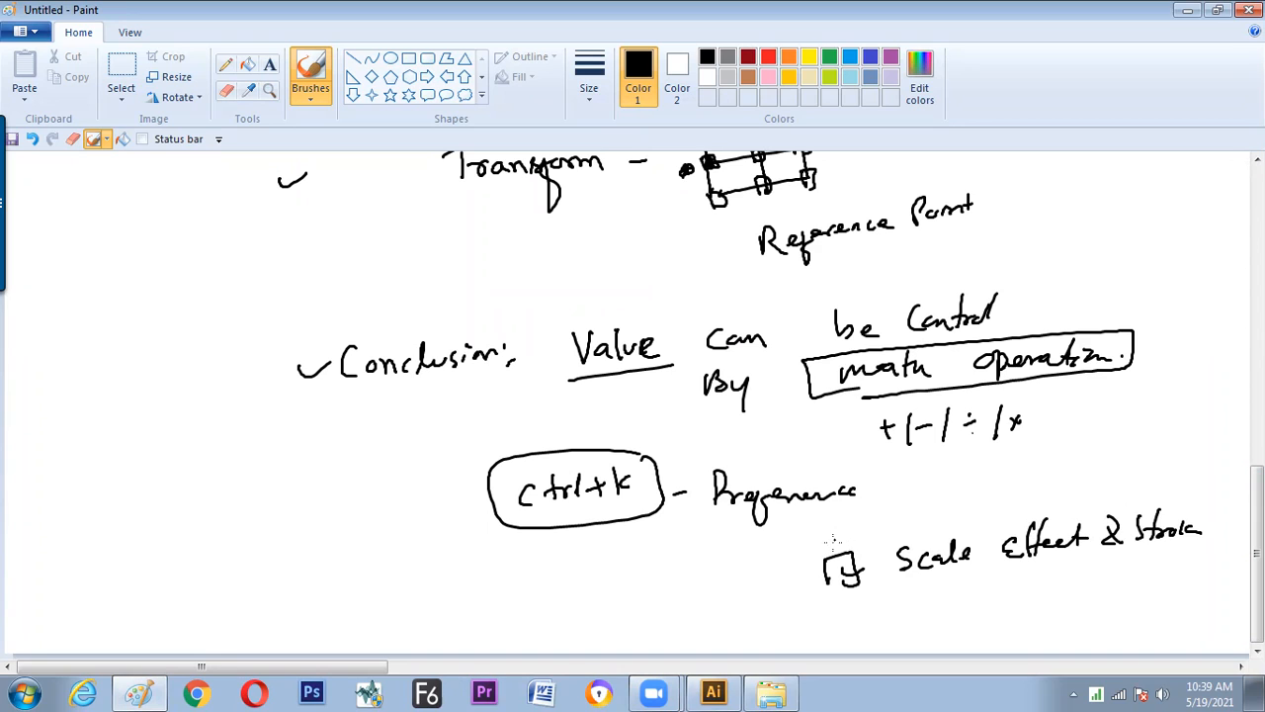
drag(826, 568, 851, 568)
- Switch back to Illustrator and apply the changed preferences
key(alt+Tab)
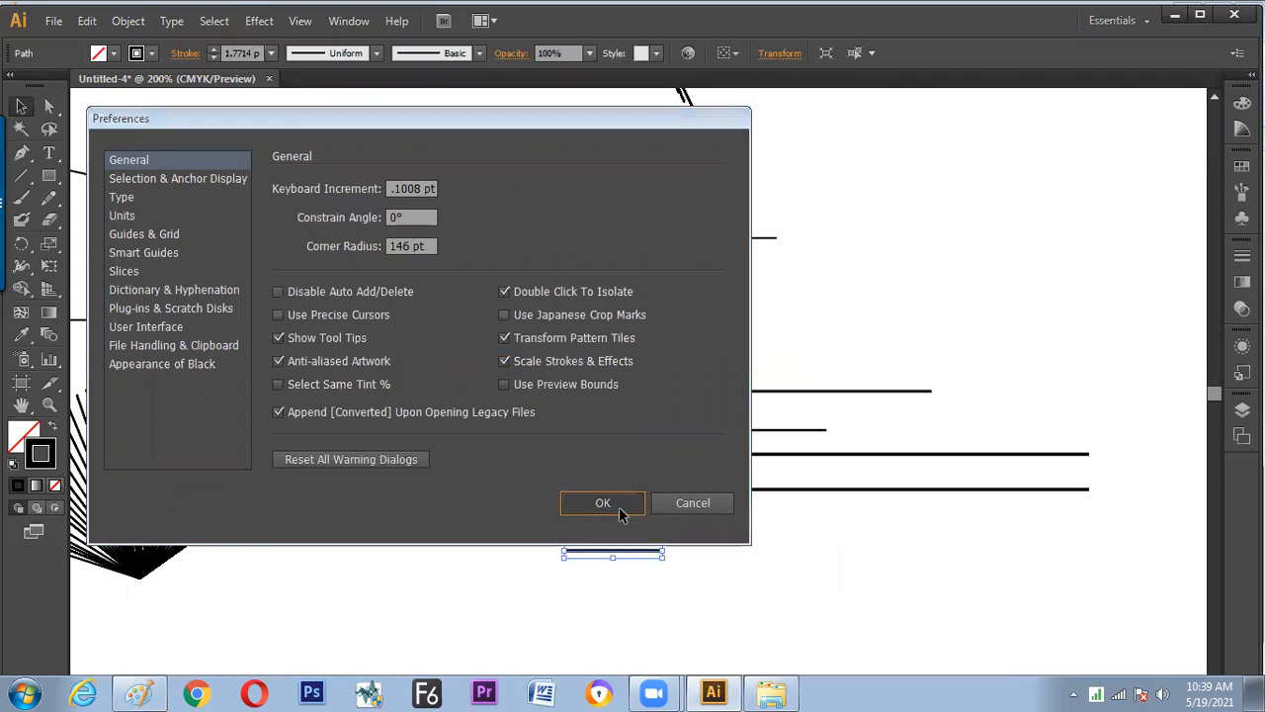
click(569, 501)
- Duplicate the lowest long line with the Selection tool, placing the copy between it and the short line below
click(21, 175)
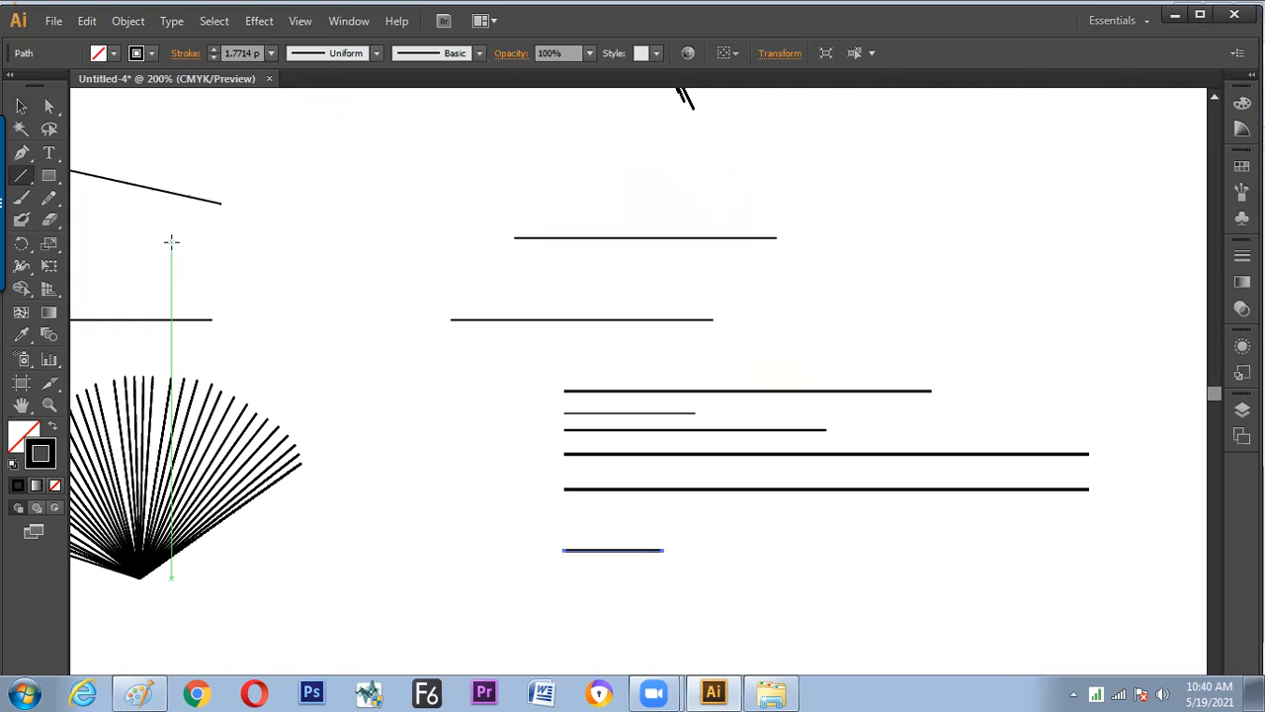
mouse_move(3, 275)
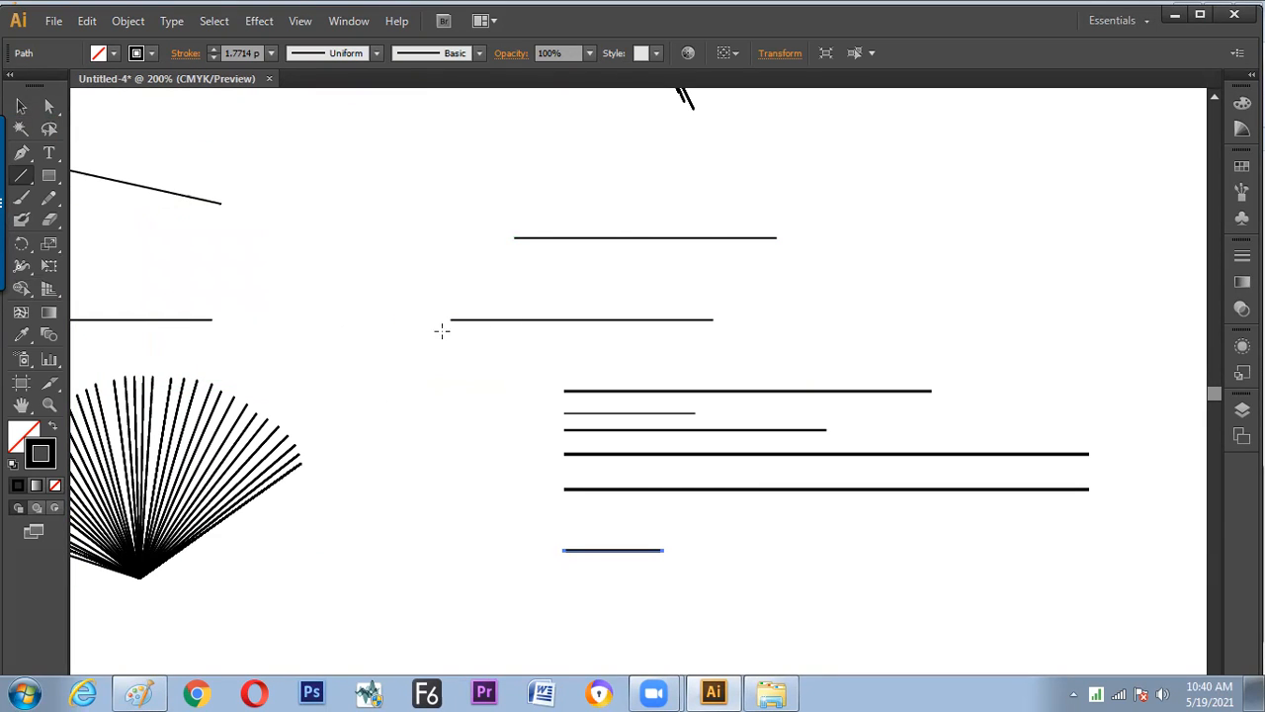
key(ctrl)
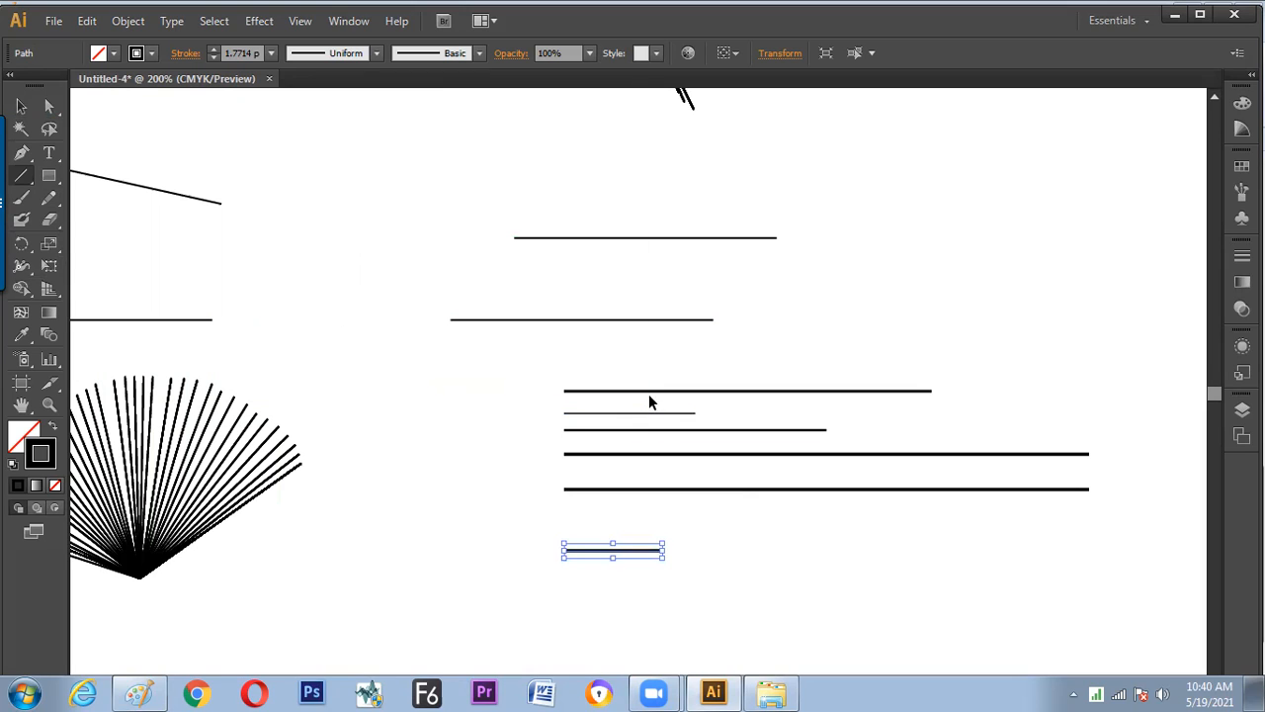
key(v)
click(630, 516)
click(631, 488)
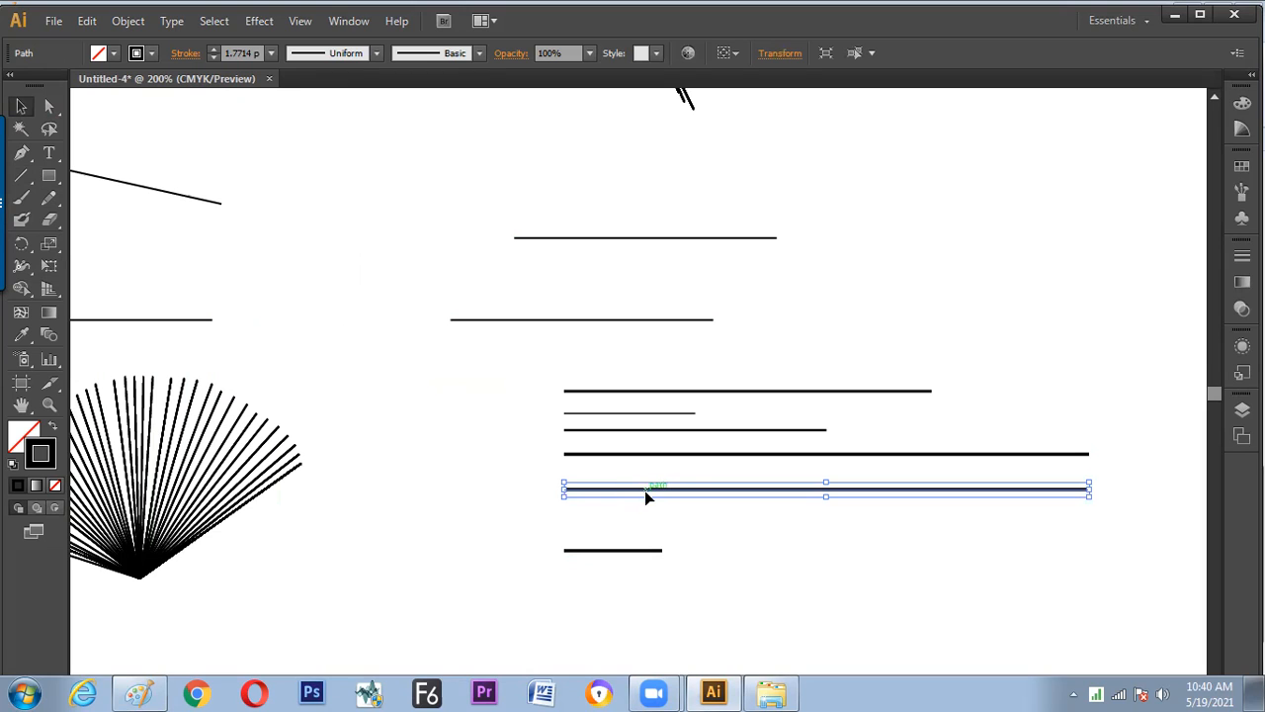
key(alt)
drag(664, 495, 652, 570)
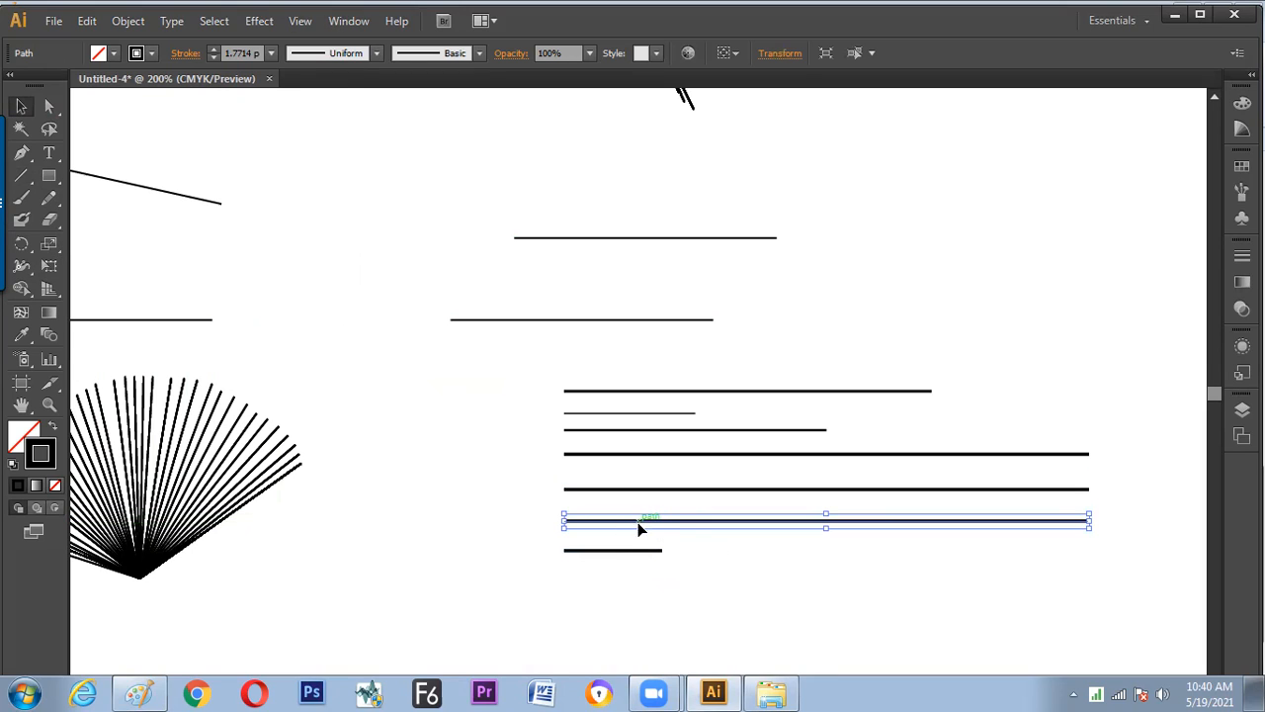
- Paste a copy of the new long line and move it below the short line
key(ctrl+shift+a)
click(639, 522)
key(ctrl+shift+a)
key(ctrl+v)
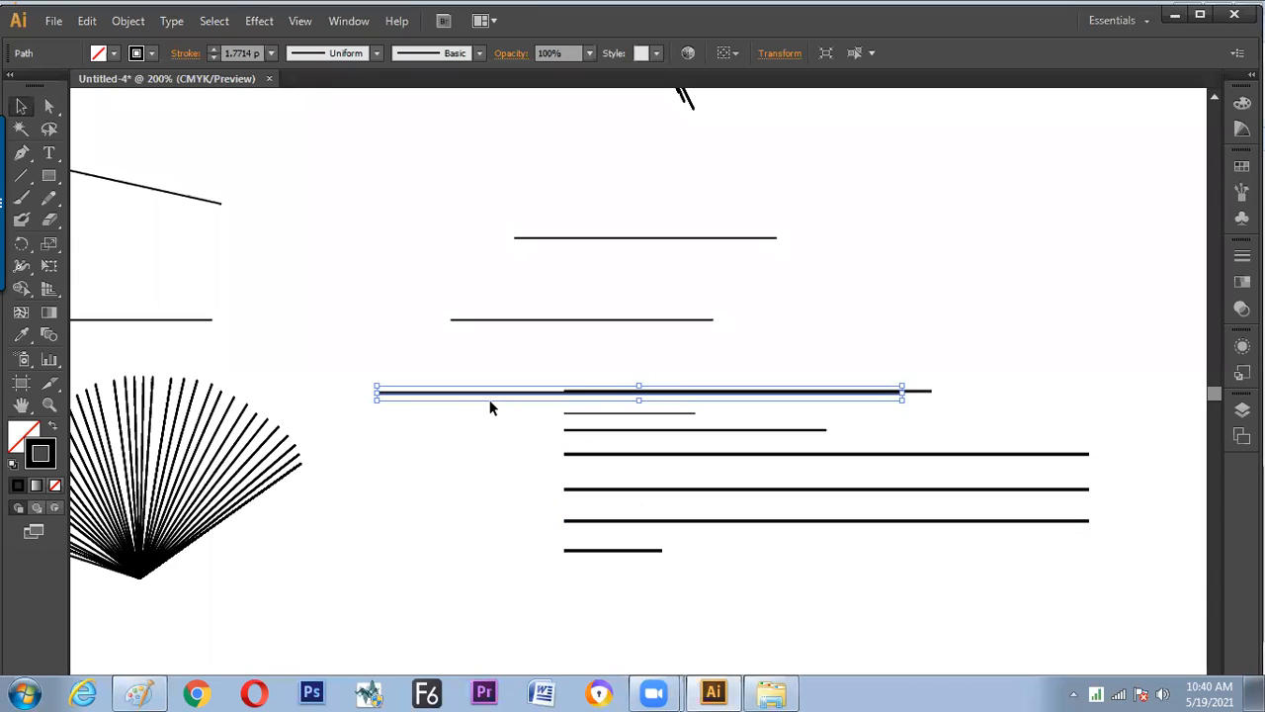
drag(482, 391, 486, 607)
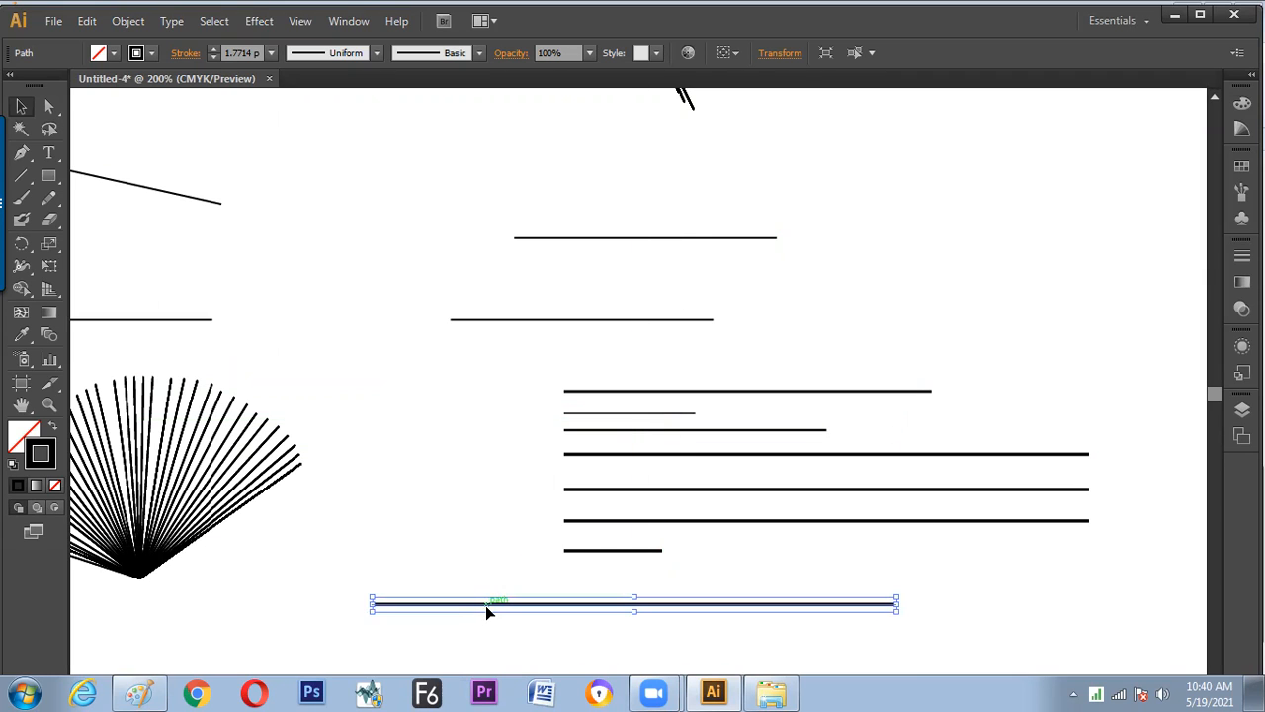
- Make two trial copies of the bottom line, one pasted and one placed just below it, and delete both
key(ctrl+shift+a)
key(ctrl+v)
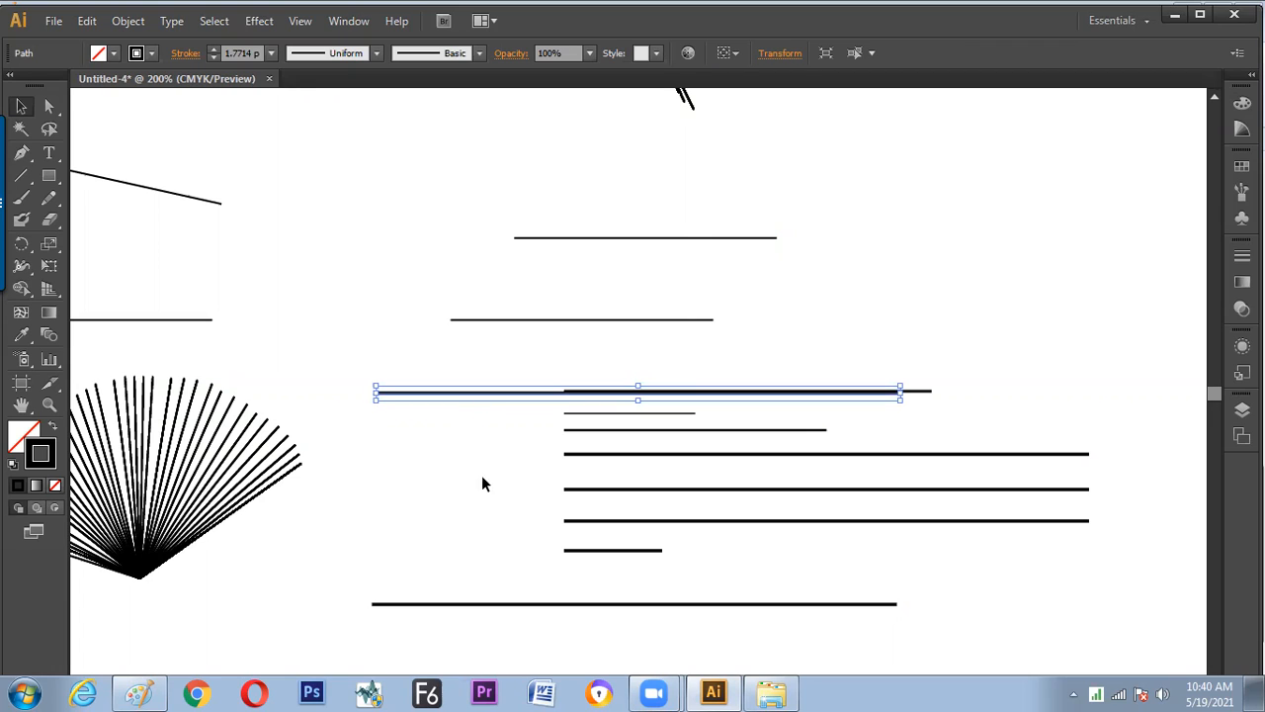
key(Delete)
click(484, 604)
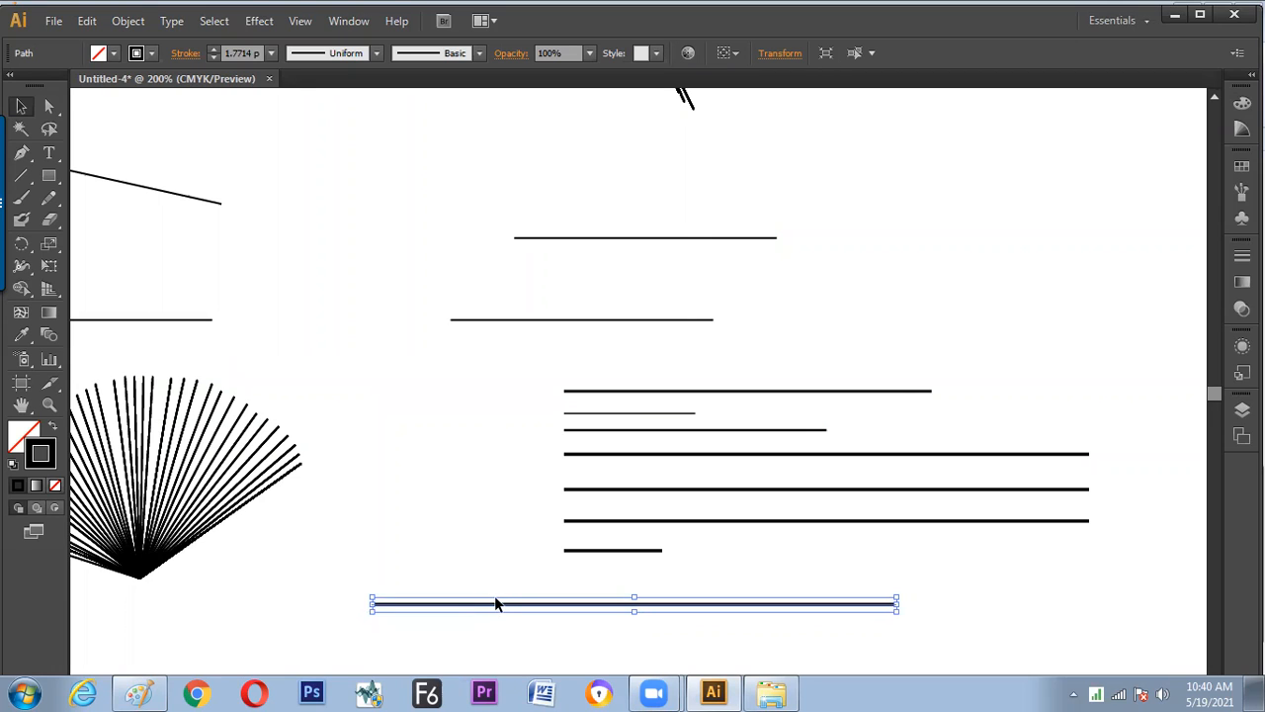
drag(495, 601, 498, 621)
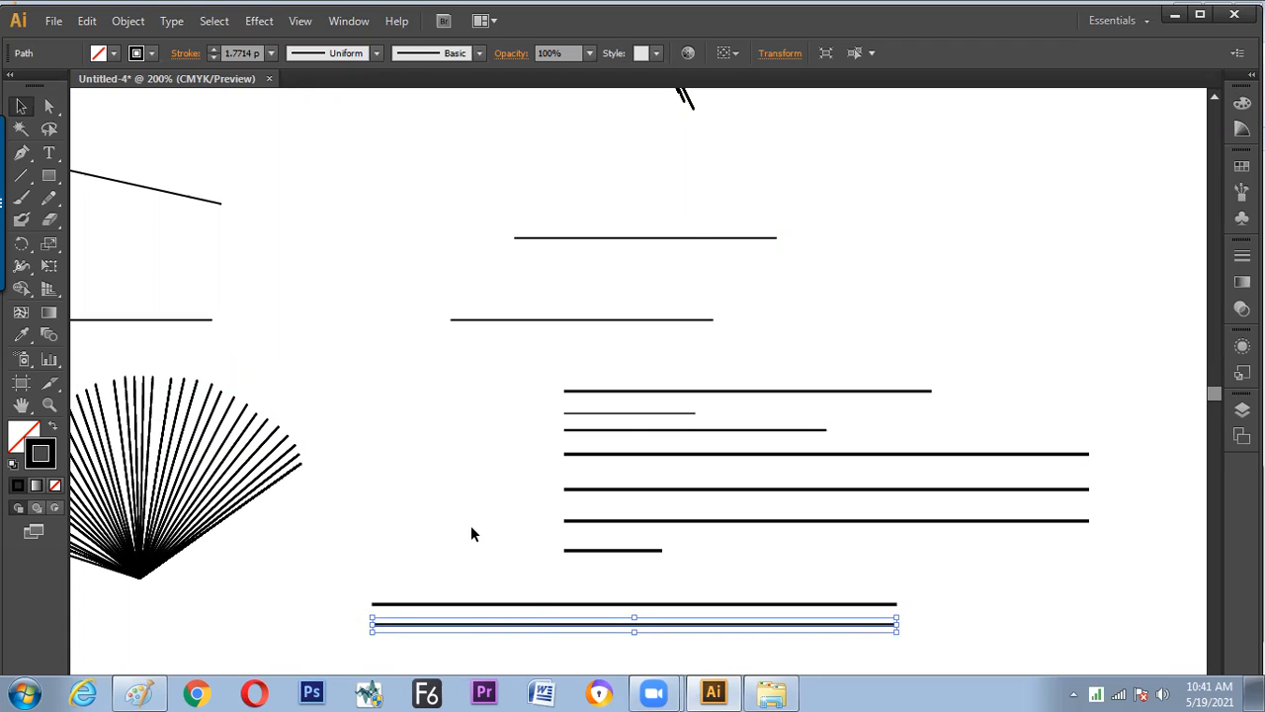
key(Delete)
- Copy the bottom line, use Paste in Front, and move the pasted copy slightly above the original
click(466, 605)
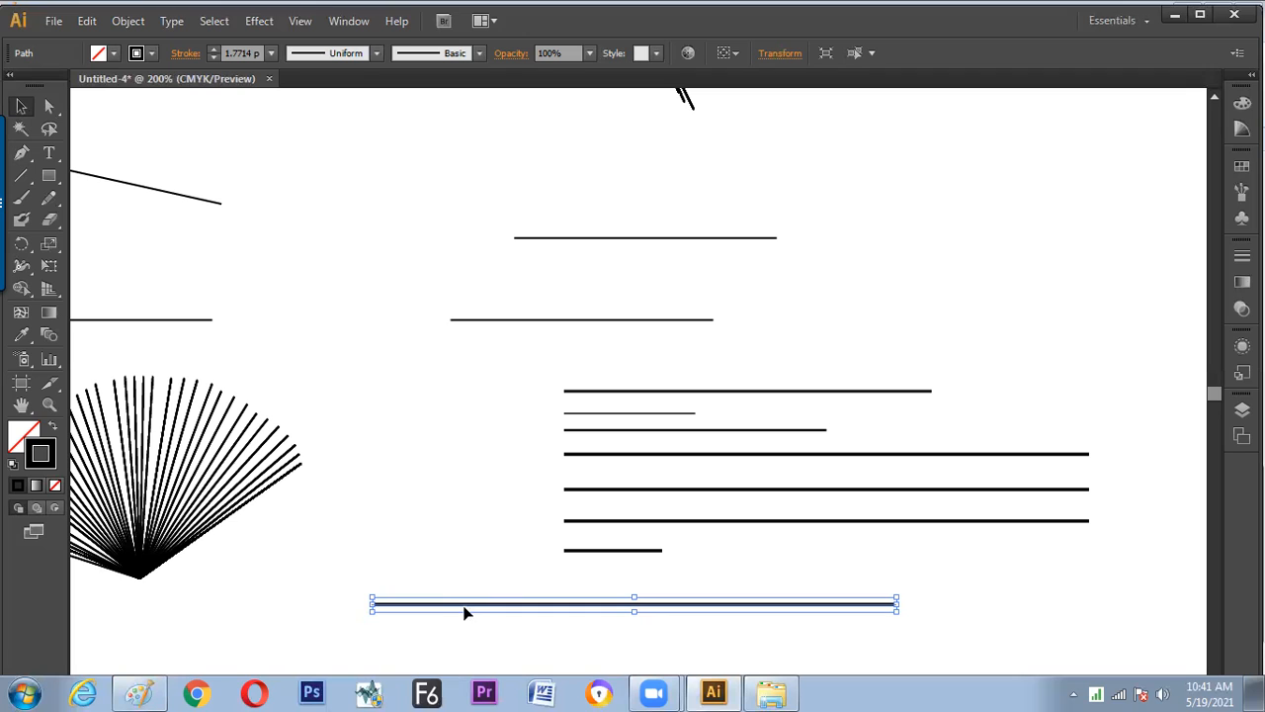
click(86, 24)
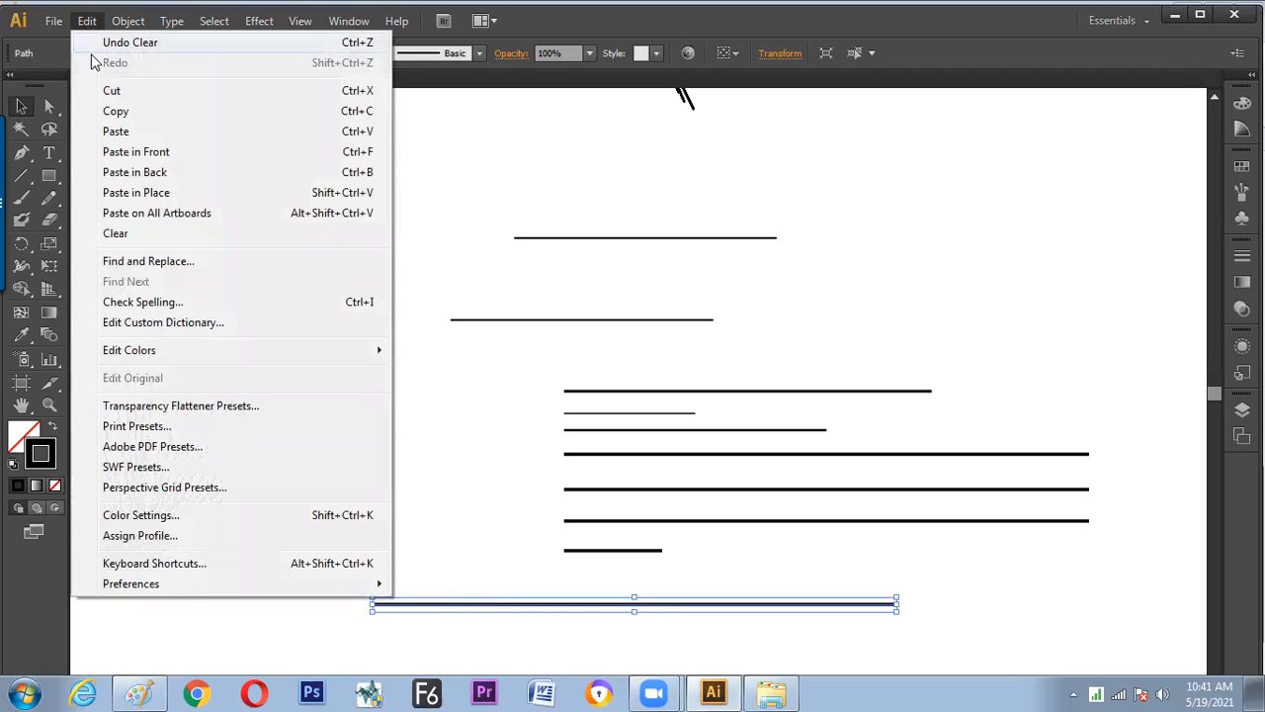
click(110, 112)
click(86, 24)
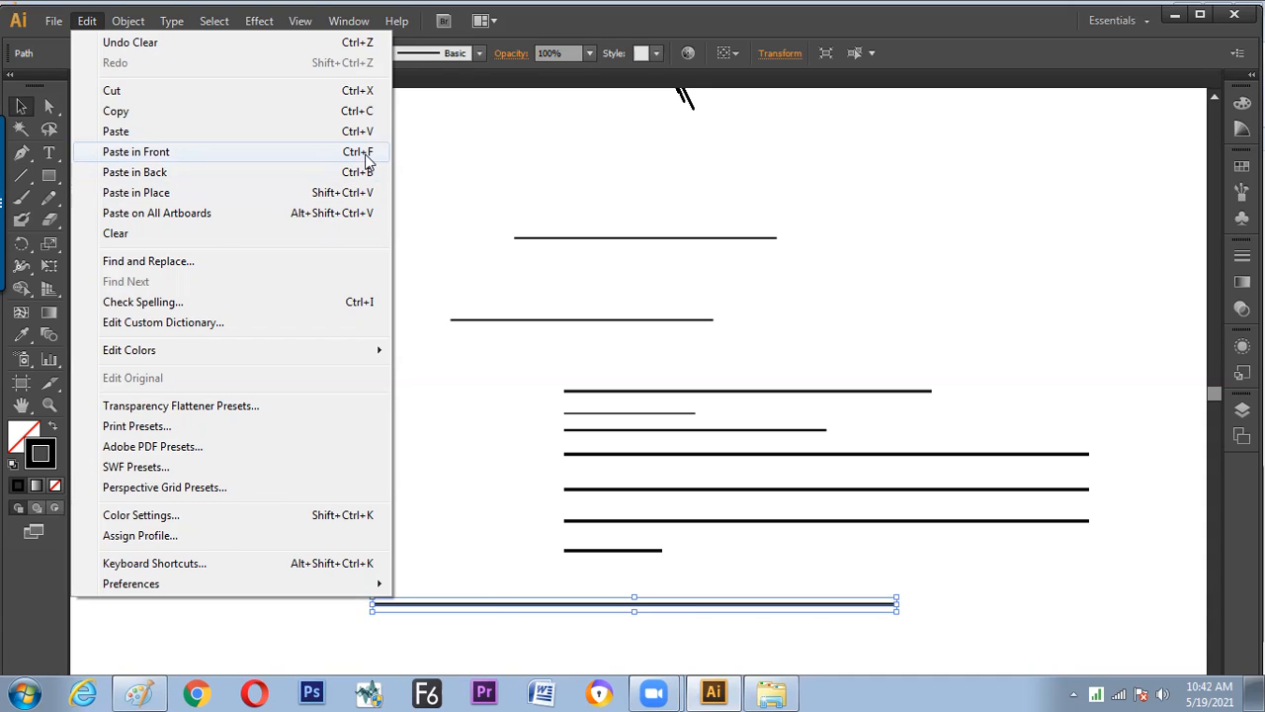
click(367, 158)
drag(635, 605, 634, 588)
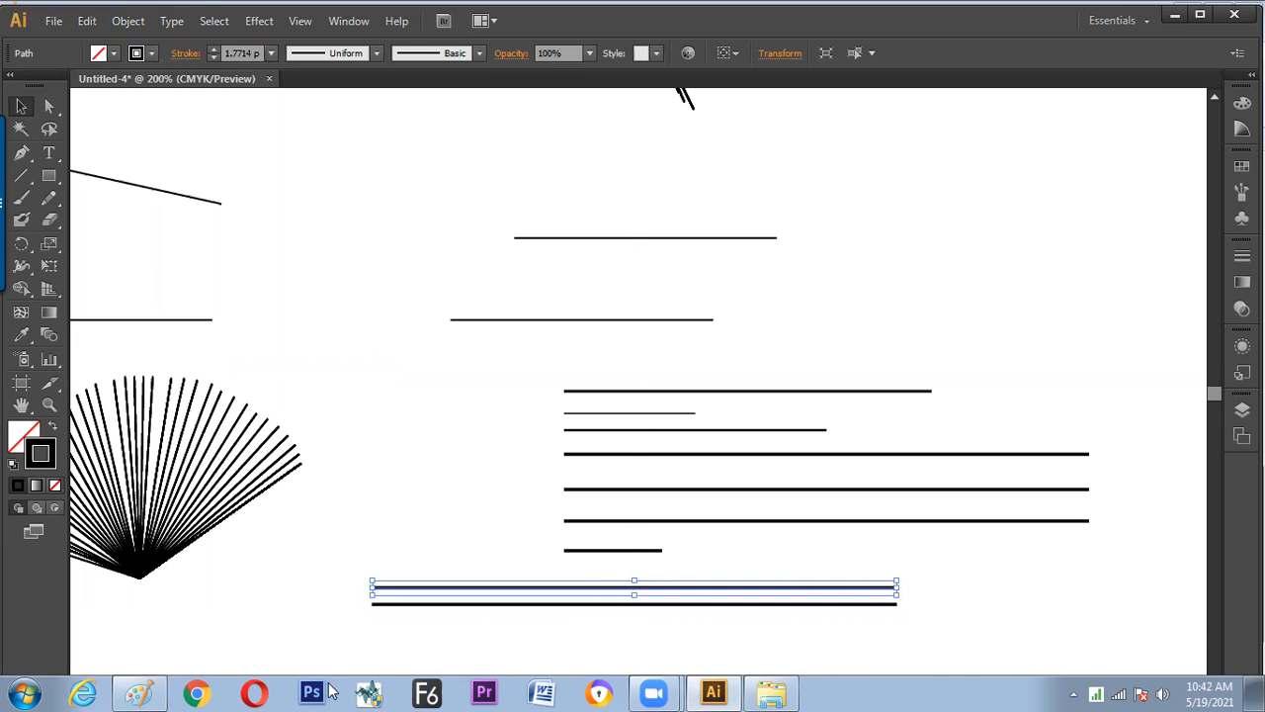
- Switch to Paint and draw a vertical black divider in the empty area beside the Selection Tool notes
key(alt+Tab)
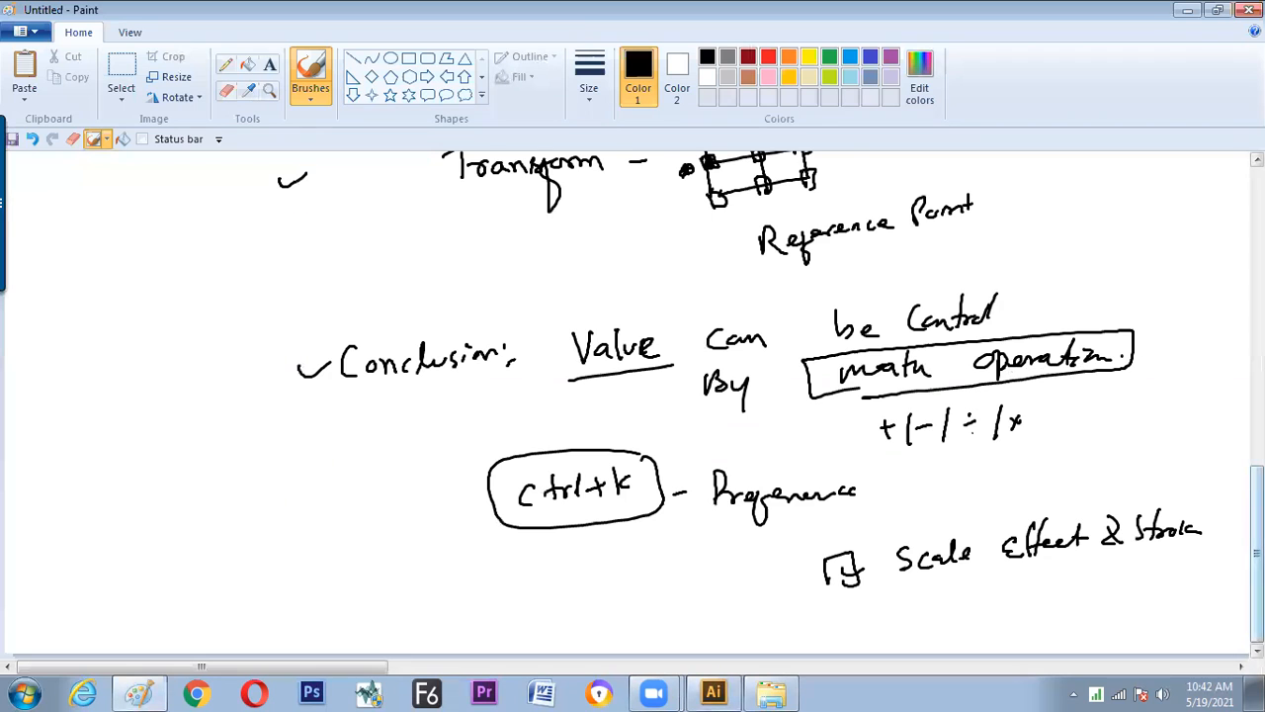
scroll(633, 406, up, 10)
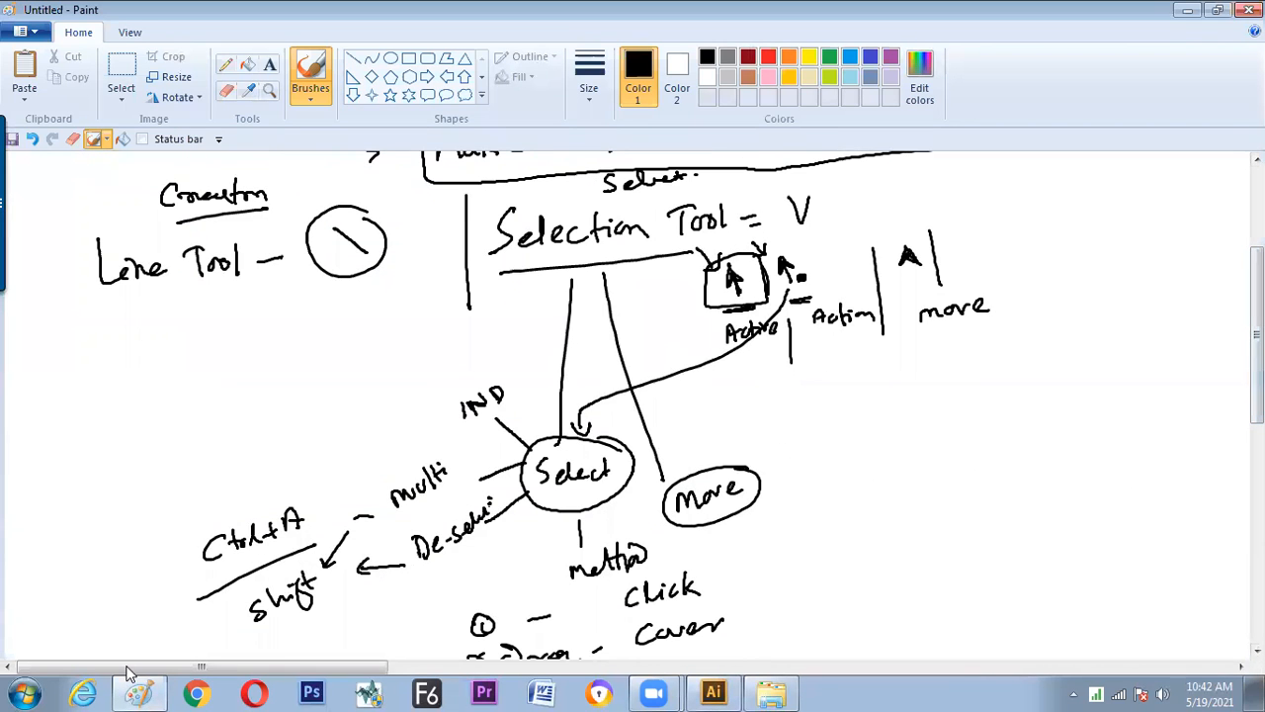
drag(127, 668, 265, 668)
scroll(265, 668, up, 5)
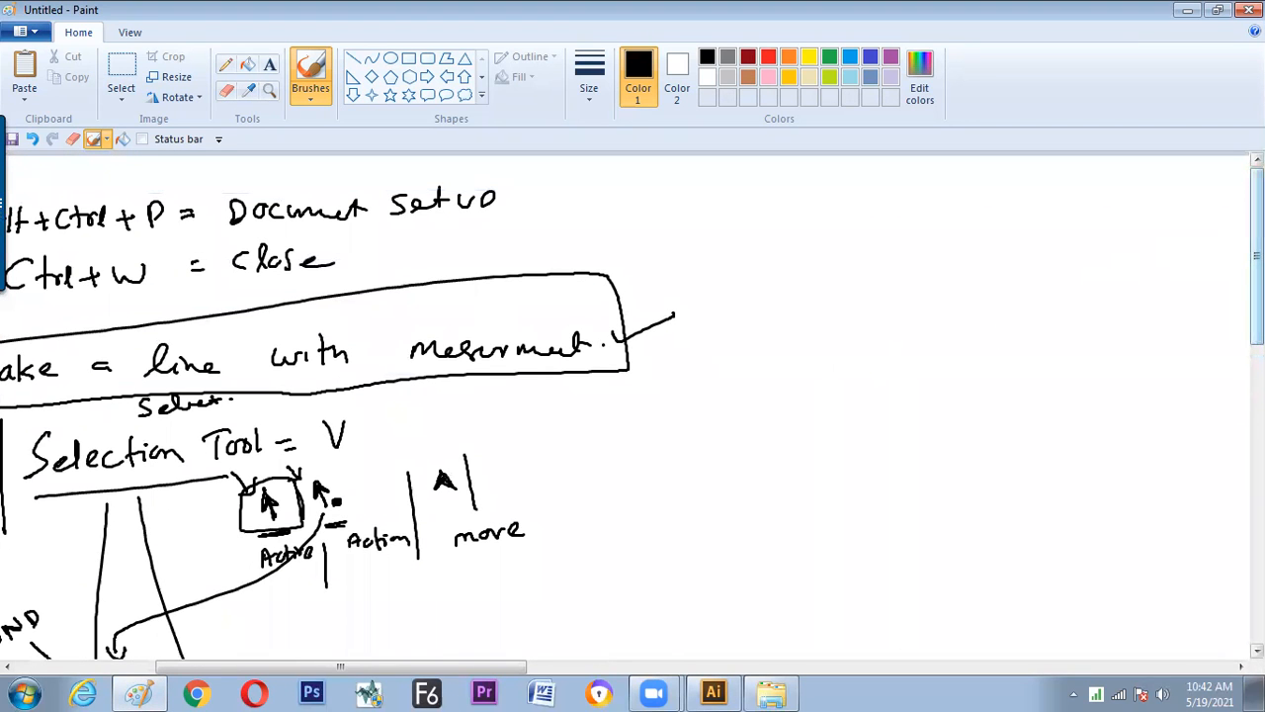
scroll(633, 405, down, 1)
scroll(714, 254, down, 3)
drag(613, 226, 631, 478)
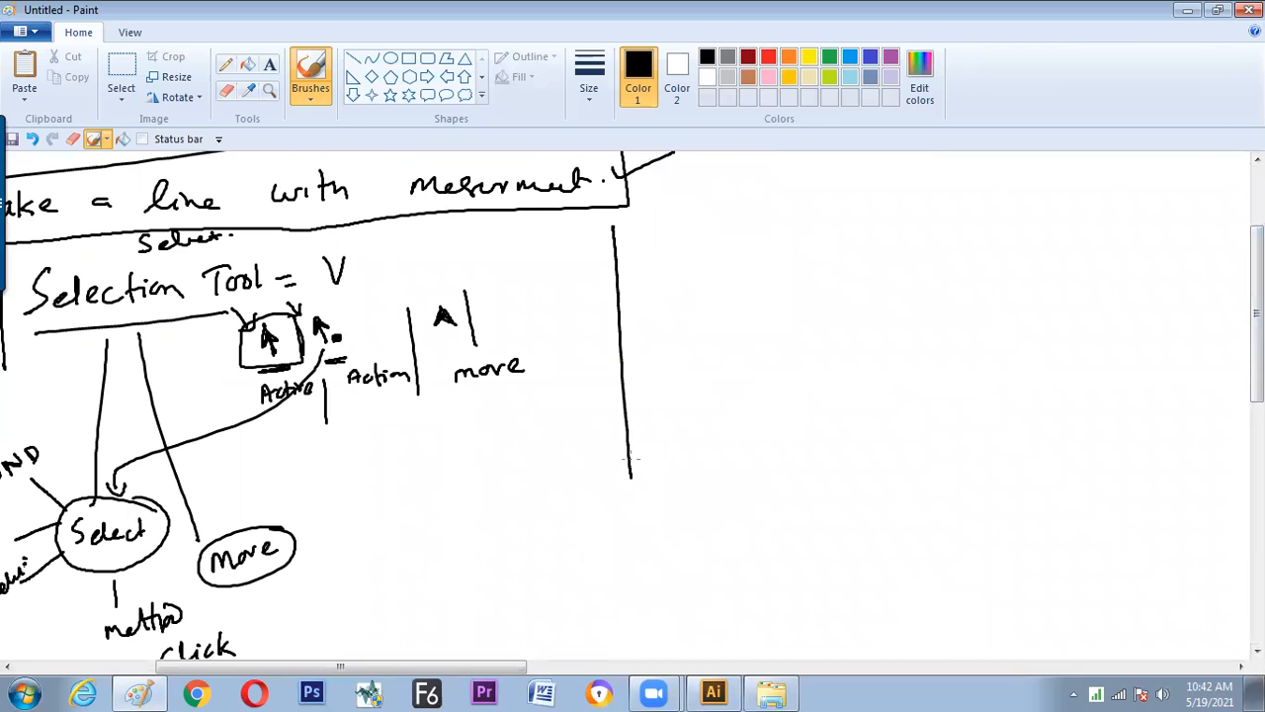
- Handwrite "Duplication" in red beside the divider, with a short vertical stem below it
click(769, 58)
mouse_move(686, 263)
mouse_down()
mouse_move(736, 248)
mouse_move(751, 266)
mouse_move(850, 255)
mouse_up()
drag(793, 284, 794, 321)
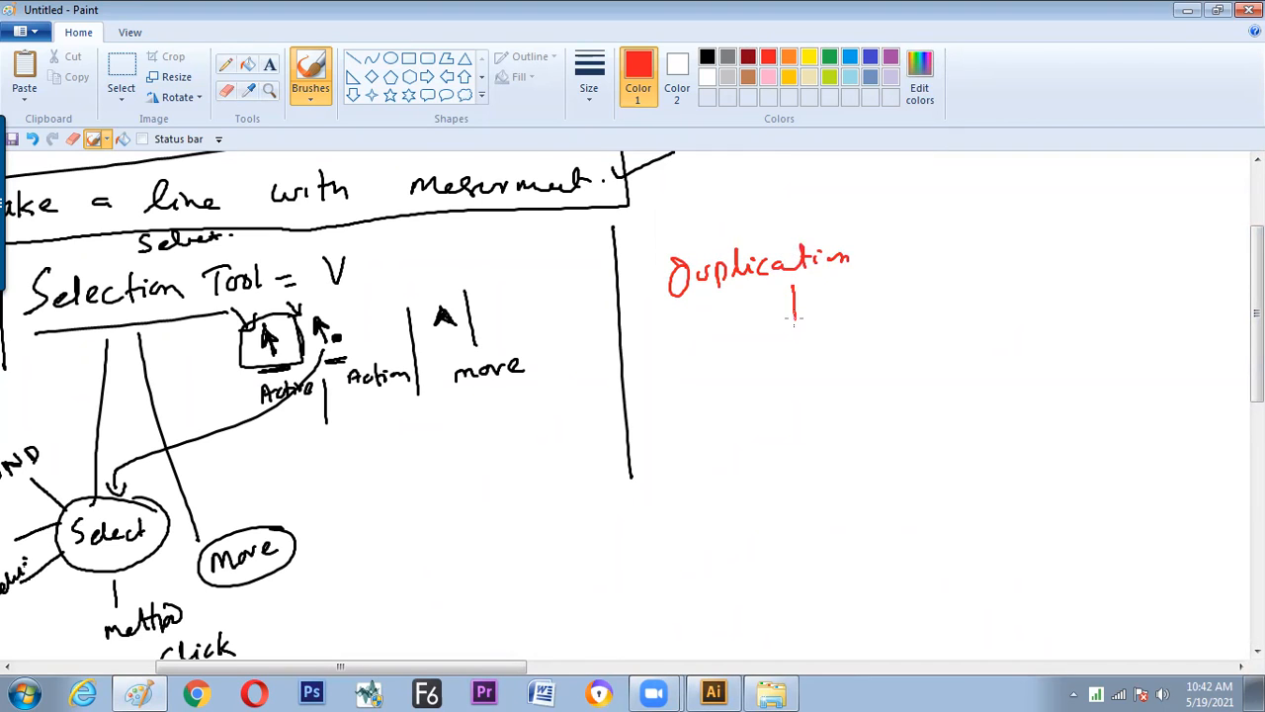
- Draw a green horizontal line under the "Duplication" stem with five vertical branches hanging from it
click(829, 57)
mouse_move(695, 336)
mouse_down()
mouse_move(1080, 290)
mouse_move(700, 346)
mouse_move(707, 401)
mouse_up()
drag(795, 341, 799, 386)
drag(898, 317, 900, 368)
drag(981, 316, 985, 364)
drag(1060, 317, 1062, 361)
- Handwrite "Alt & Drag" under the first branch and "Copy Paste" under the second in green
drag(677, 447, 700, 443)
drag(709, 417, 712, 469)
mouse_move(699, 477)
mouse_down()
mouse_move(718, 500)
mouse_move(750, 488)
mouse_move(768, 502)
mouse_up()
mouse_move(787, 413)
mouse_down()
mouse_move(826, 411)
mouse_move(825, 453)
mouse_move(868, 450)
mouse_up()
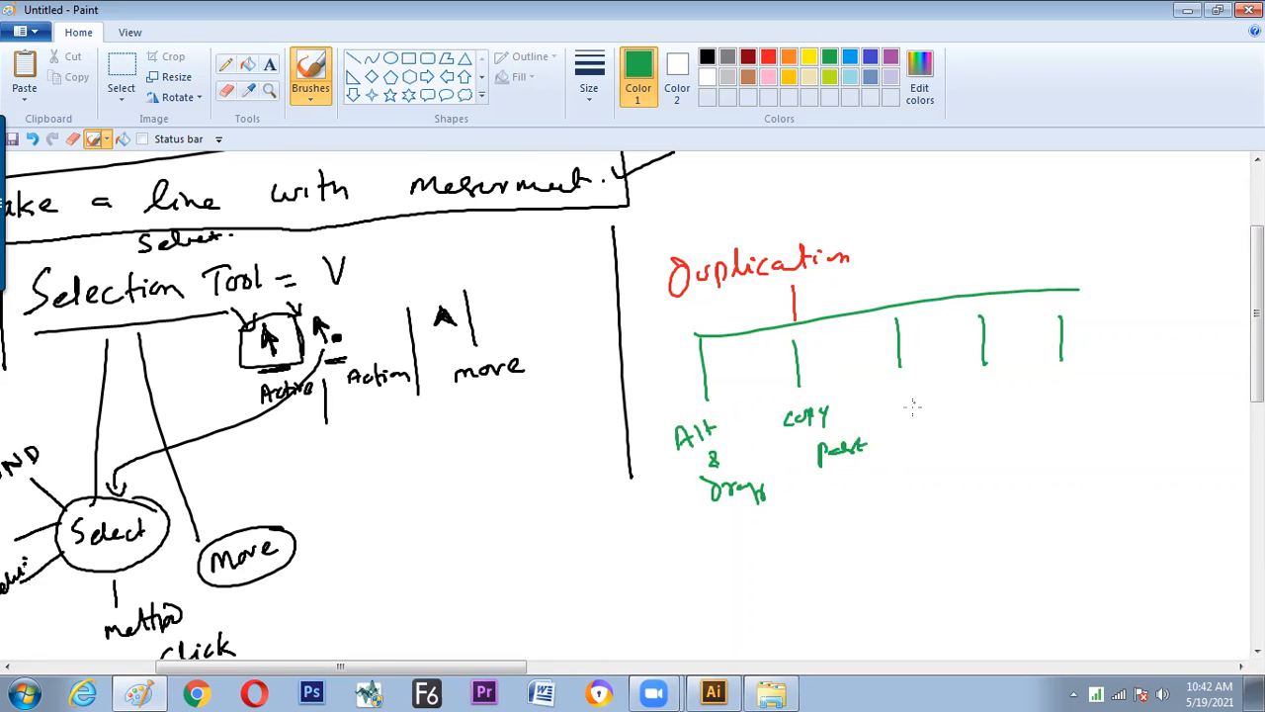
- Label the third branch "Copy", "Paste in Front" and the fourth "Paste in Back", undoing the misdrawn strokes
mouse_move(903, 388)
mouse_down()
mouse_move(917, 403)
mouse_move(941, 393)
mouse_move(923, 448)
mouse_move(929, 429)
mouse_move(965, 433)
mouse_move(957, 460)
mouse_up()
mouse_move(942, 477)
mouse_down()
mouse_move(941, 500)
mouse_move(985, 489)
mouse_up()
mouse_move(992, 392)
mouse_down()
mouse_move(996, 441)
mouse_move(1024, 435)
mouse_up()
key(ctrl+z)
key(ctrl+z)
drag(1011, 461, 1034, 467)
mouse_move(1012, 483)
mouse_down()
mouse_move(1018, 500)
mouse_move(1040, 498)
mouse_up()
drag(1030, 489, 1063, 499)
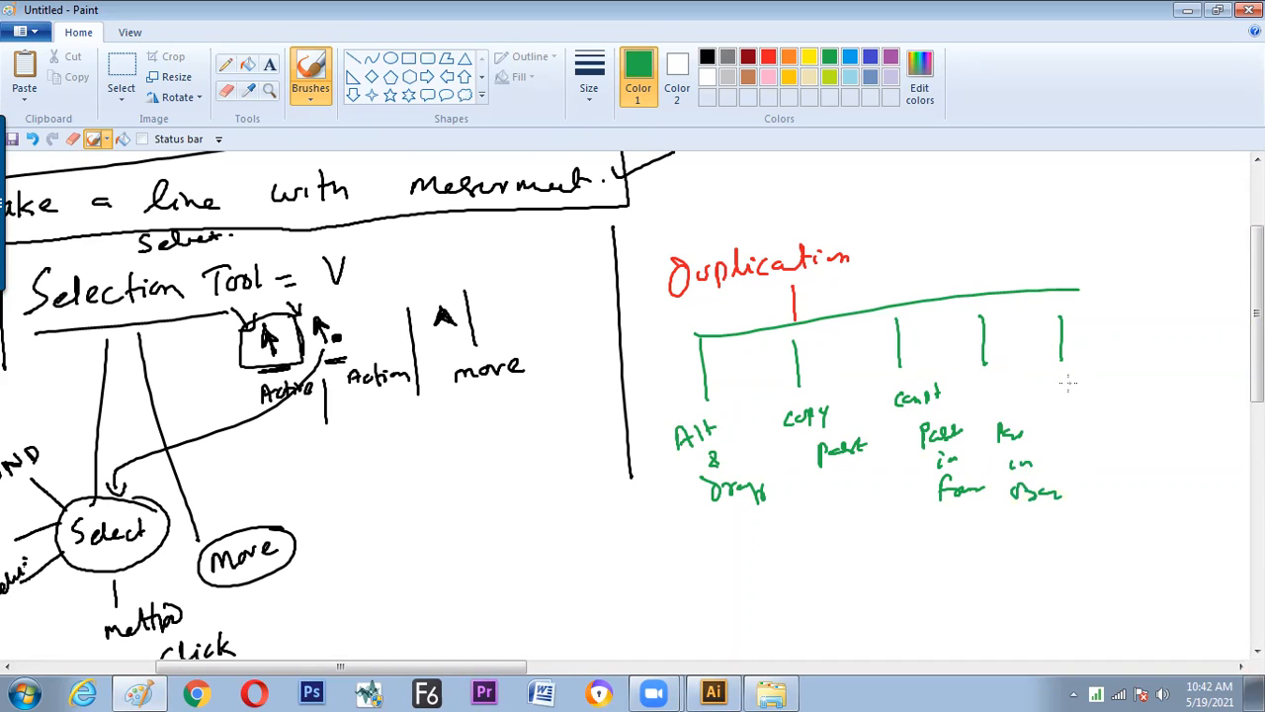
- Look up the remaining paste command in Illustrator, and handwrite "Paste in Place" under the fifth branch in Paint
key(alt+Tab)
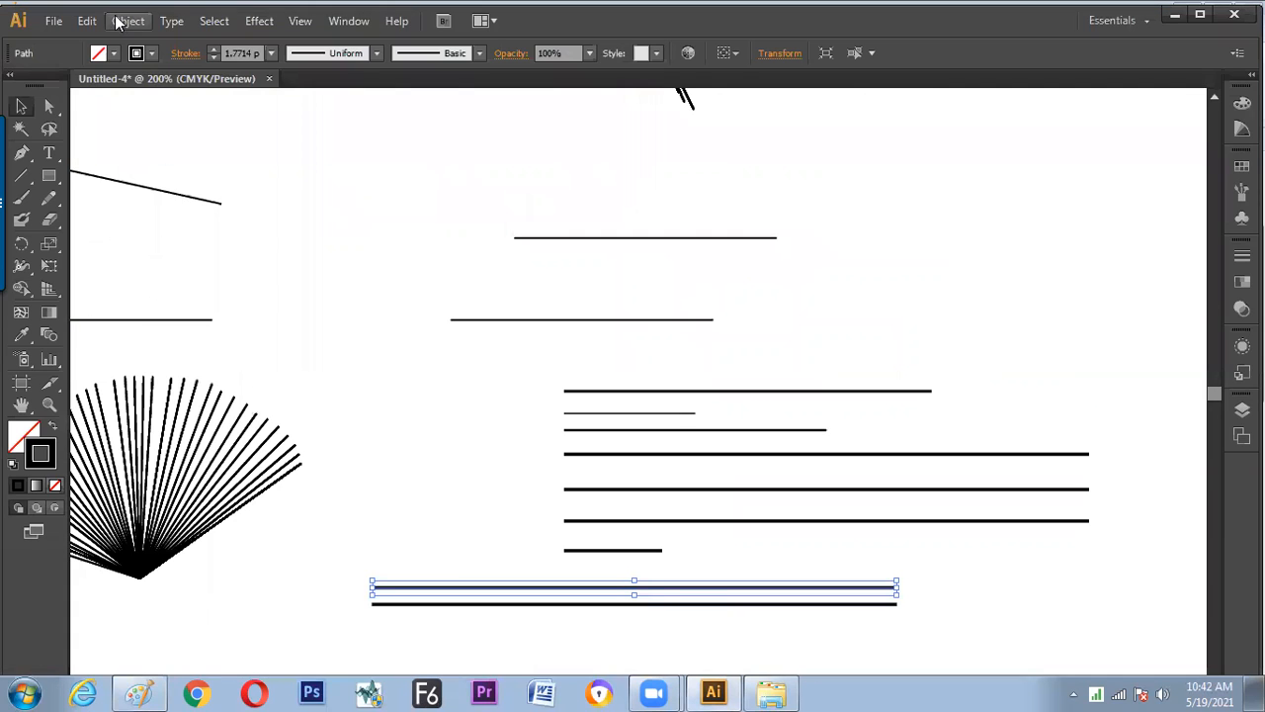
click(87, 21)
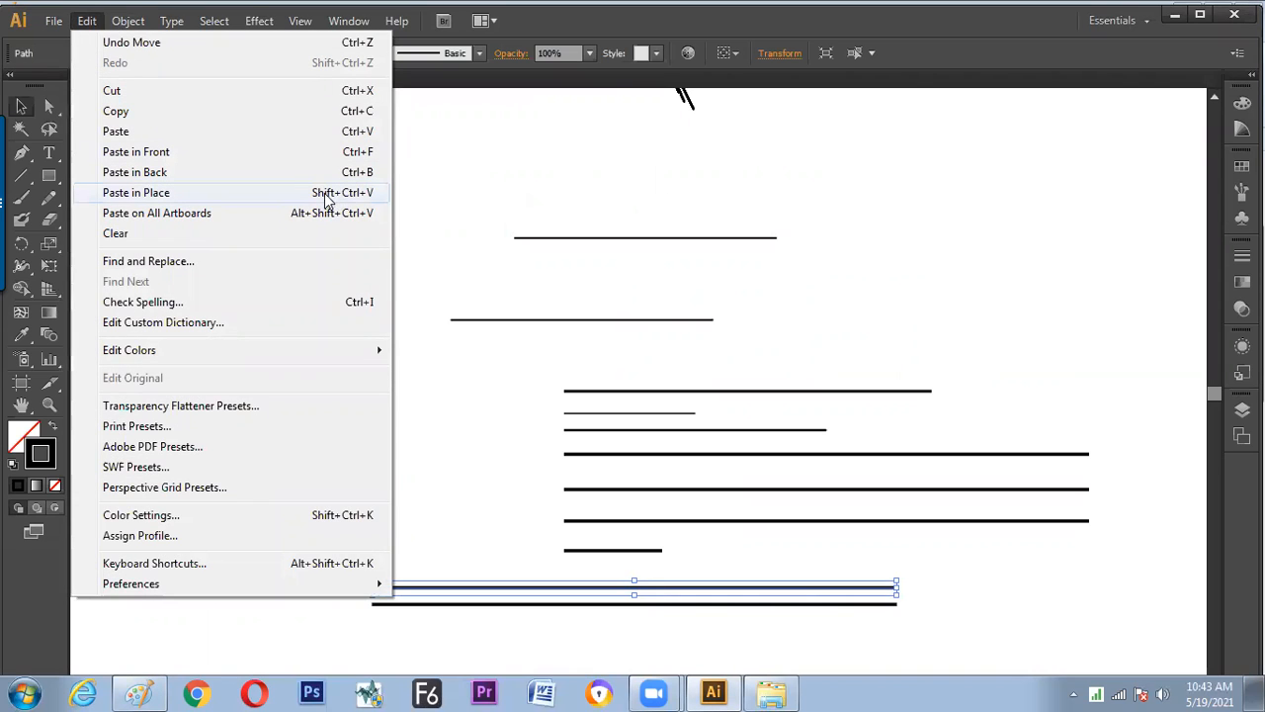
key(alt+Tab)
mouse_move(1088, 373)
mouse_down()
mouse_move(1129, 389)
mouse_move(1168, 384)
mouse_move(1159, 419)
mouse_move(1206, 421)
mouse_up()
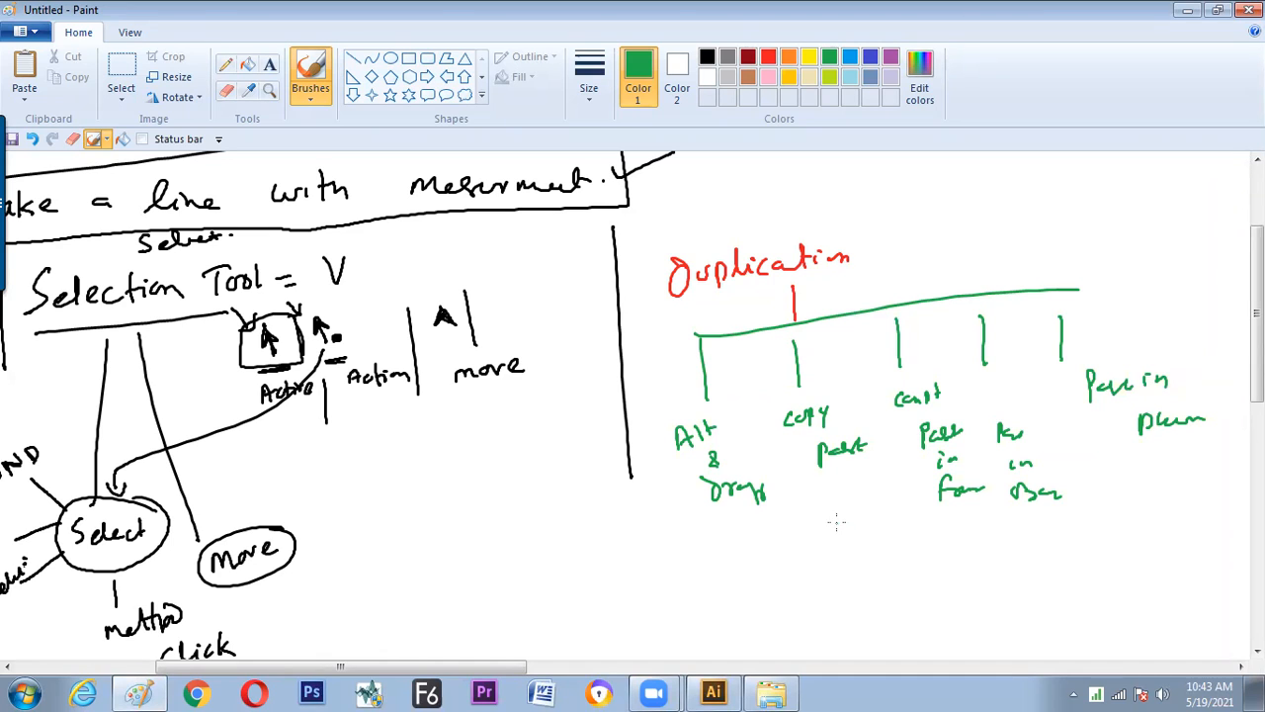
- Handwrite the shortcut letters "C/V", "C/F", "C/B" and "S V" below the matching paste methods
drag(837, 509, 837, 547)
drag(850, 522, 867, 521)
mouse_move(964, 524)
mouse_down()
mouse_move(950, 530)
mouse_move(962, 540)
mouse_up()
drag(977, 515, 980, 548)
drag(980, 538, 1055, 546)
drag(1069, 524, 1072, 540)
click(1148, 483)
mouse_move(1186, 476)
mouse_down()
mouse_move(1205, 471)
mouse_move(1131, 480)
mouse_up()
click(1148, 472)
click(1148, 481)
- Check the paste commands in Illustrator, and back in Paint add arrowheads to the five branches and a green box around "Duplication"
key(alt+Tab)
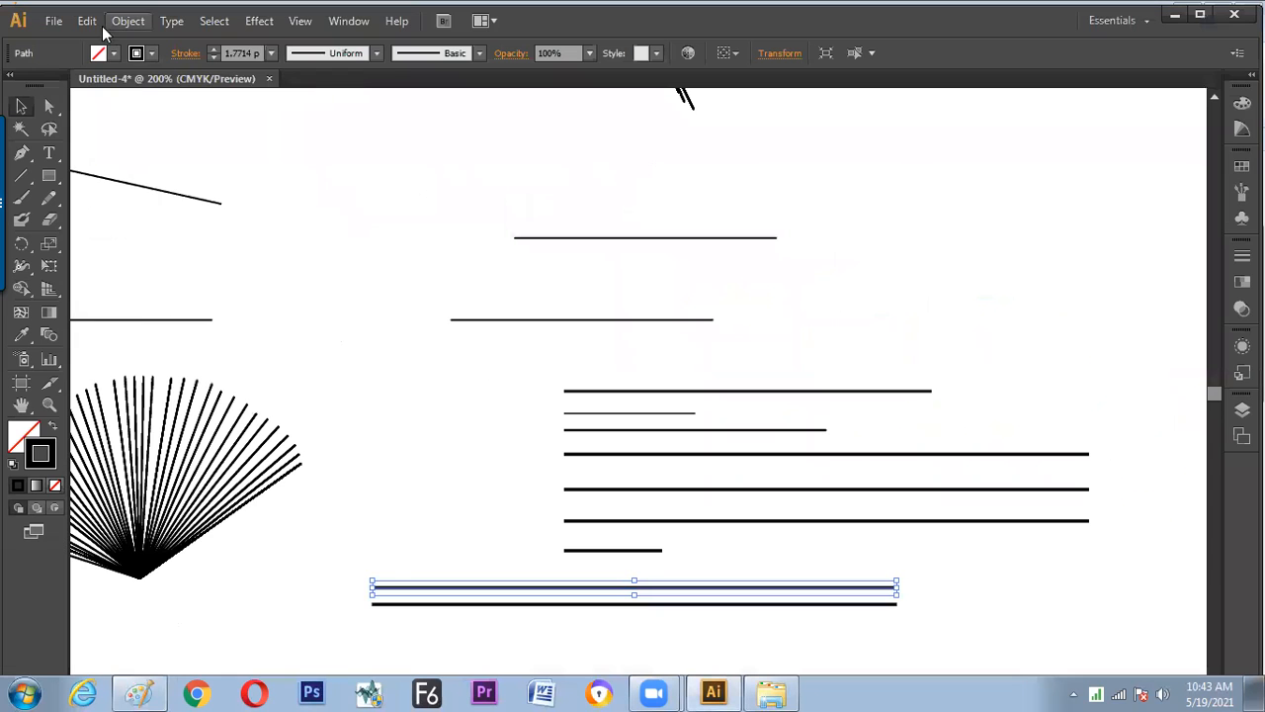
click(87, 21)
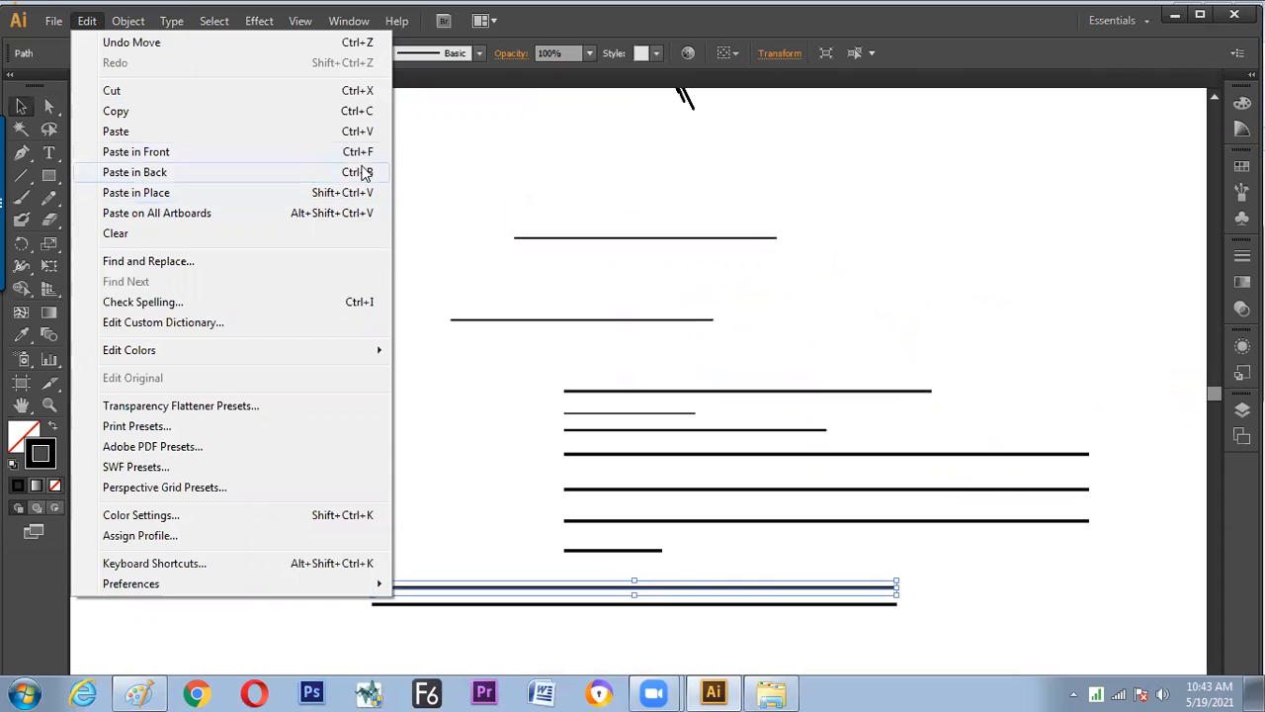
key(alt+Tab)
mouse_move(692, 389)
mouse_down()
mouse_move(704, 401)
mouse_move(720, 388)
mouse_up()
mouse_move(776, 378)
mouse_down()
mouse_move(791, 393)
mouse_move(807, 377)
mouse_up()
drag(882, 371, 916, 362)
mouse_move(974, 352)
mouse_down()
mouse_move(988, 367)
mouse_move(1007, 351)
mouse_up()
mouse_move(1053, 347)
mouse_down()
mouse_move(1063, 362)
mouse_move(1078, 346)
mouse_up()
mouse_move(641, 243)
mouse_down()
mouse_move(880, 226)
mouse_move(730, 301)
mouse_move(635, 239)
mouse_up()
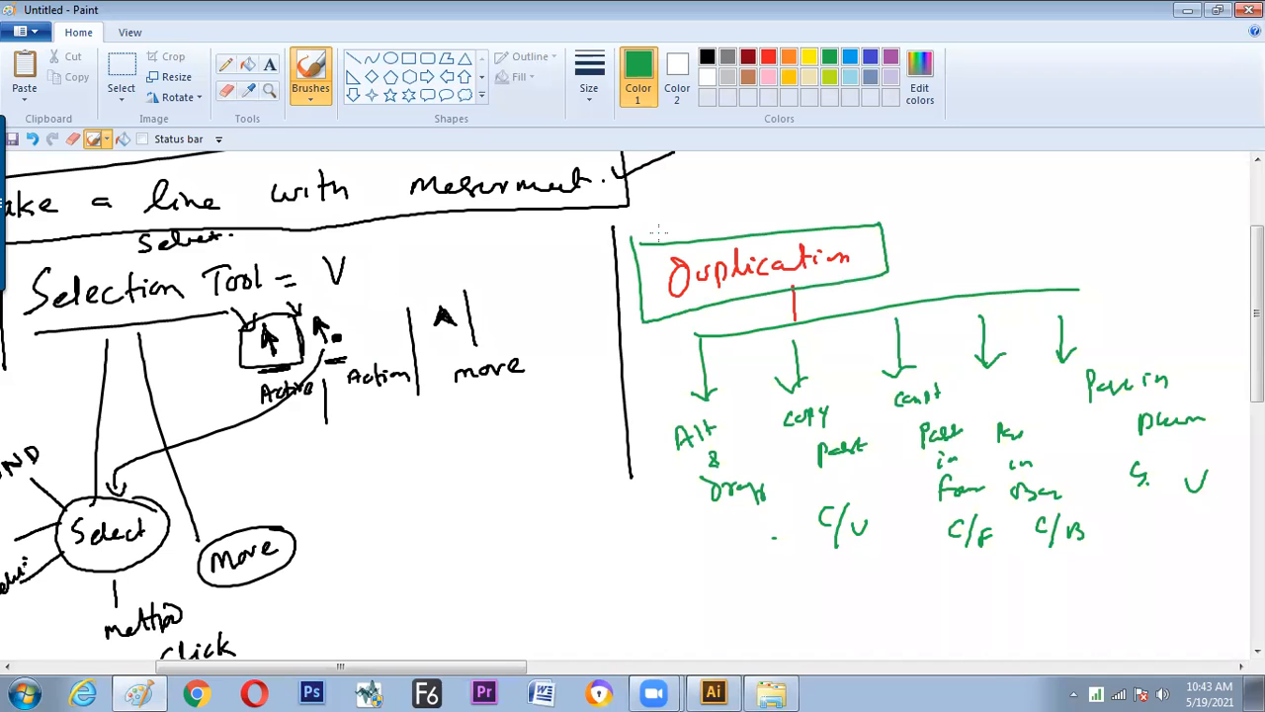
- Handwrite a one-word note above the Duplication box, and add a circled "10", a vertical stroke and "F." beside it
mouse_move(761, 200)
mouse_down()
mouse_move(779, 219)
mouse_move(821, 214)
mouse_up()
drag(970, 195, 972, 222)
mouse_move(979, 201)
mouse_down()
mouse_move(984, 233)
mouse_move(973, 204)
mouse_up()
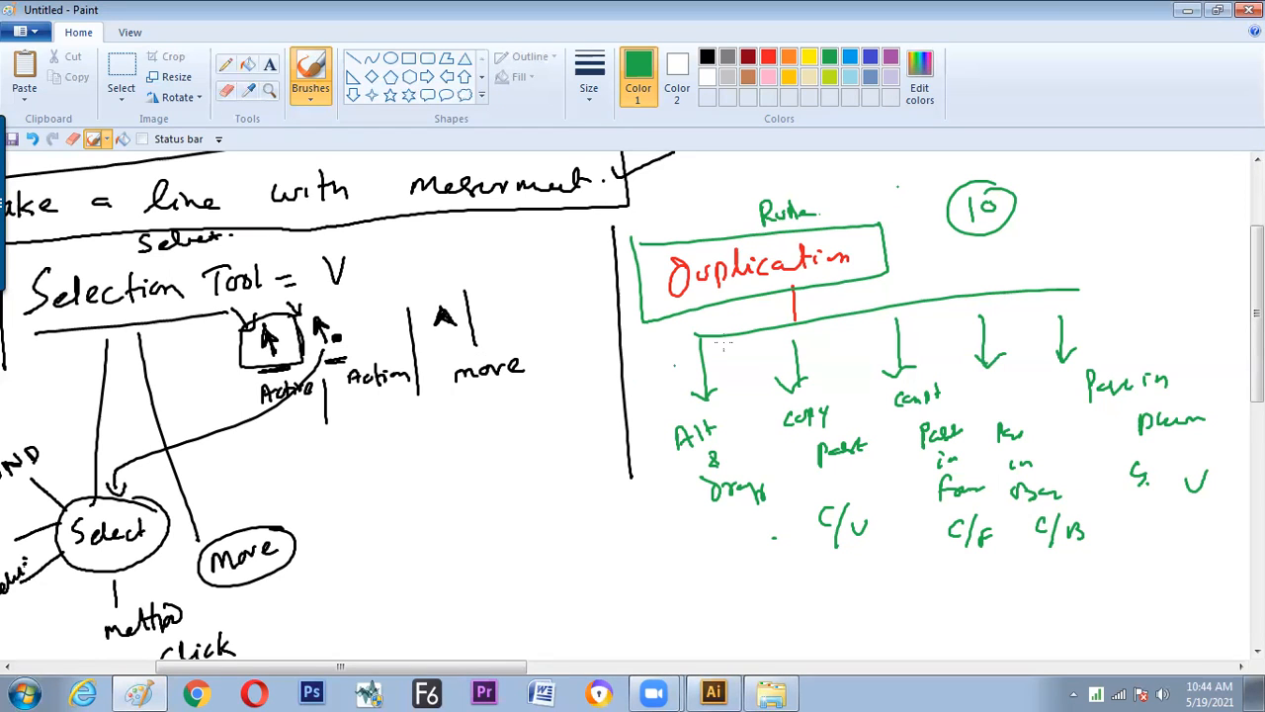
drag(1033, 174, 1033, 239)
drag(946, 252, 946, 273)
mouse_move(945, 250)
mouse_down()
mouse_move(962, 249)
mouse_move(962, 262)
mouse_up()
click(986, 255)
key(alt)
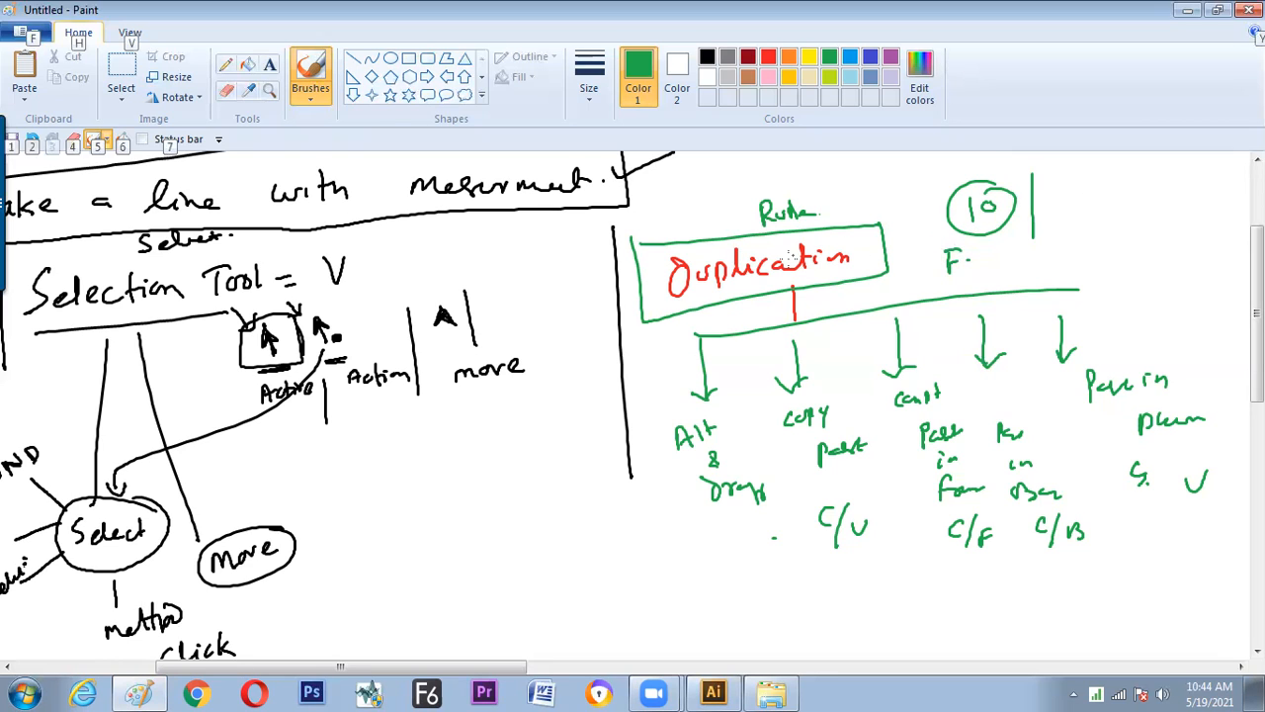
- Handwrite a circled "Rythm" with a tick and arrows above the Duplication box, and extend the divider with a downward arrow
mouse_move(811, 176)
mouse_down()
mouse_move(879, 172)
mouse_move(874, 158)
mouse_move(865, 212)
mouse_up()
drag(858, 203, 876, 208)
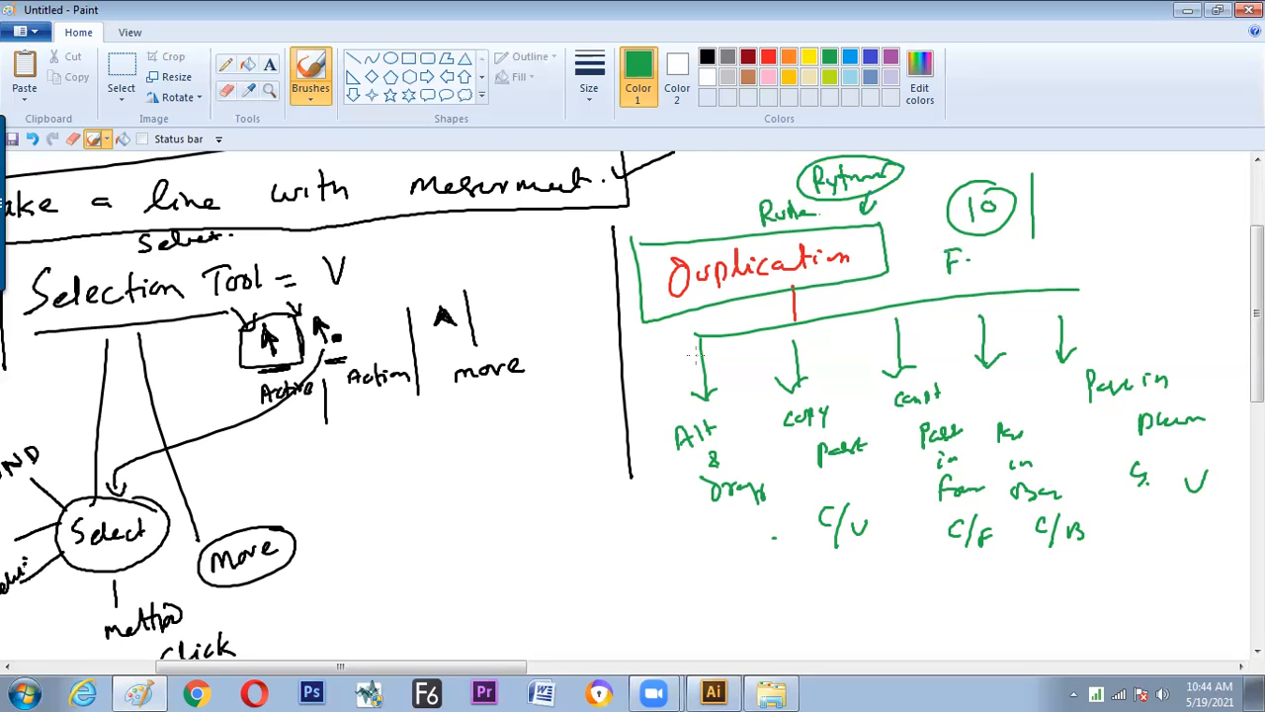
key(alt)
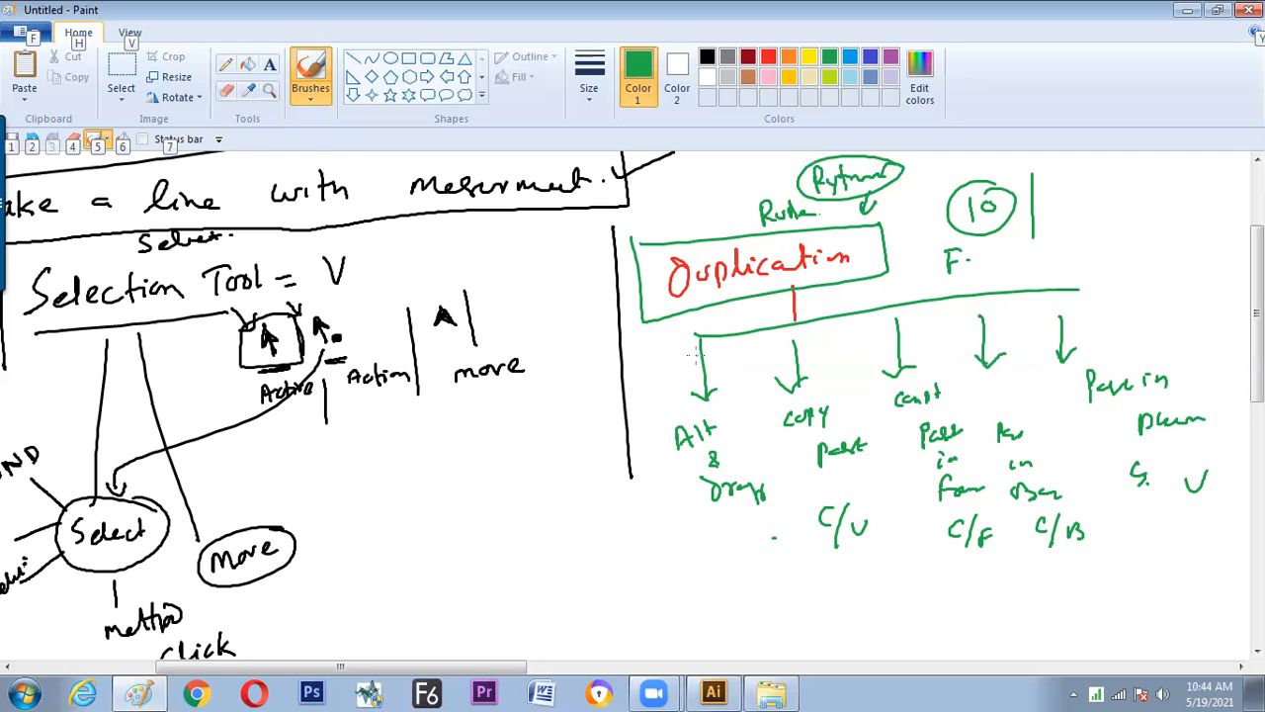
drag(744, 172, 781, 166)
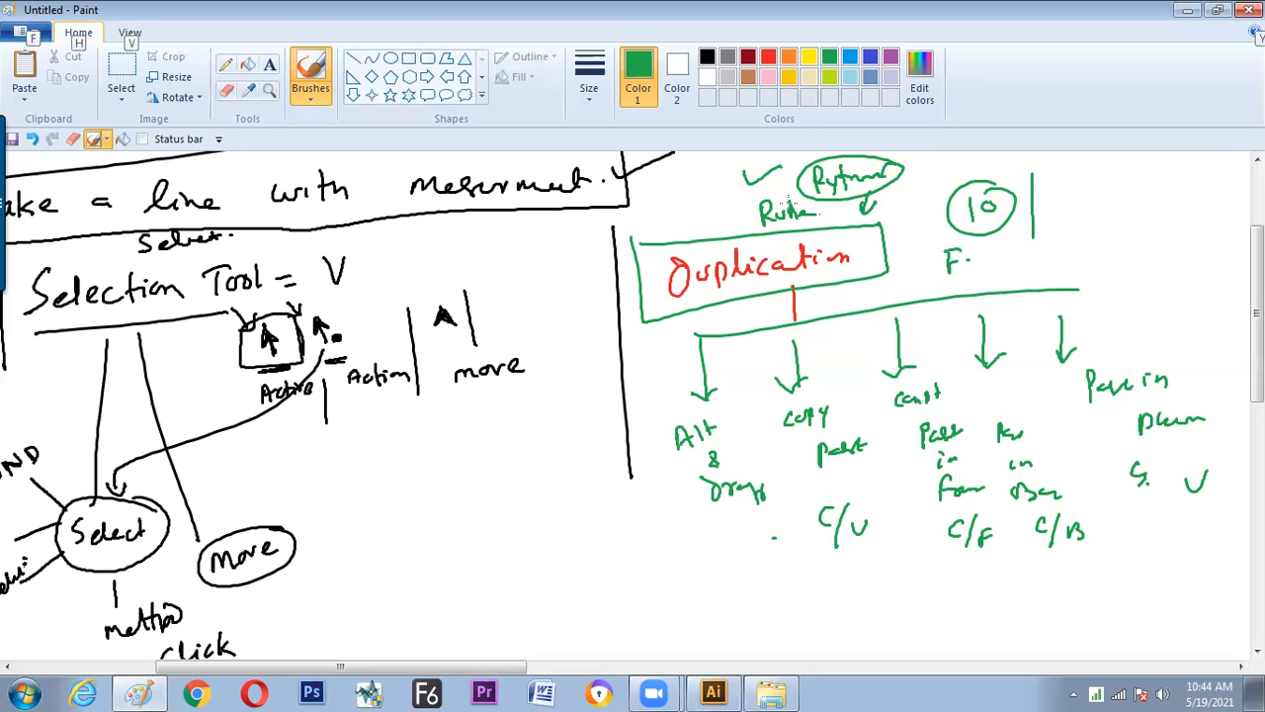
key(alt)
drag(939, 189, 928, 198)
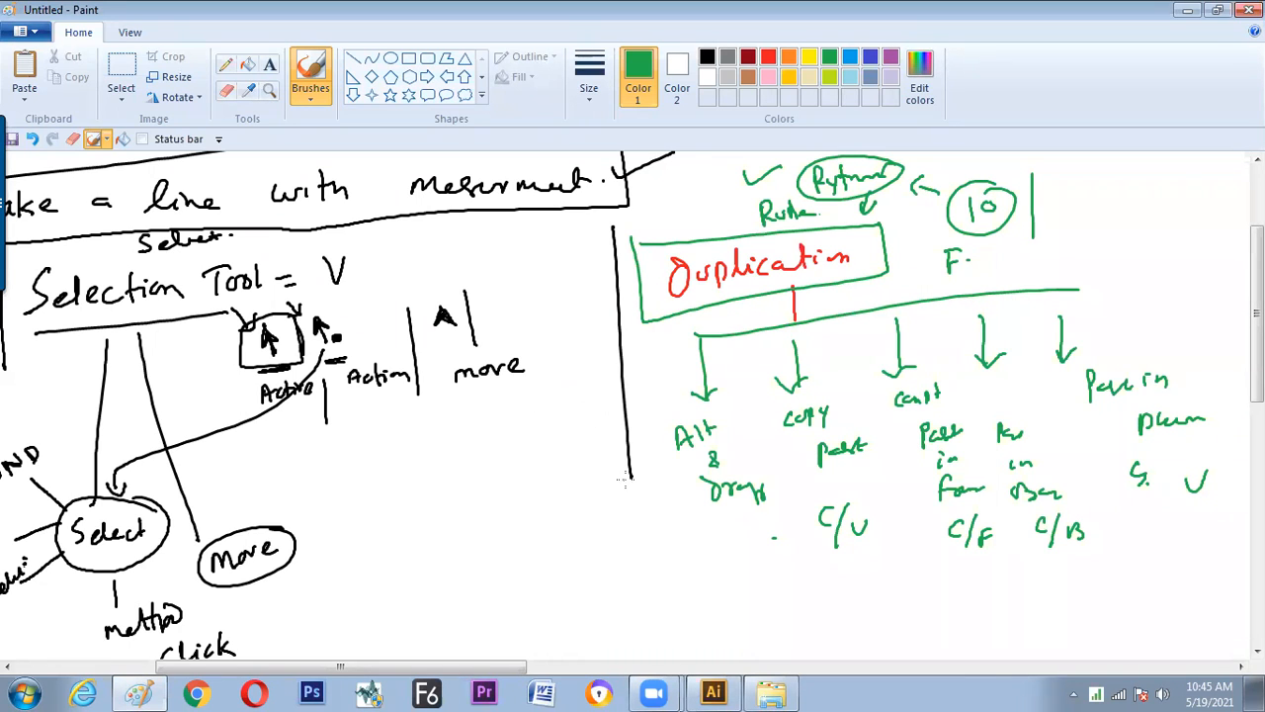
drag(633, 491, 634, 544)
mouse_move(621, 536)
mouse_down()
mouse_move(633, 547)
mouse_move(644, 534)
mouse_move(633, 491)
mouse_move(644, 507)
mouse_up()
- Switch to Illustrator and delete the two long lines below the stack of seven lines
key(alt+Tab)
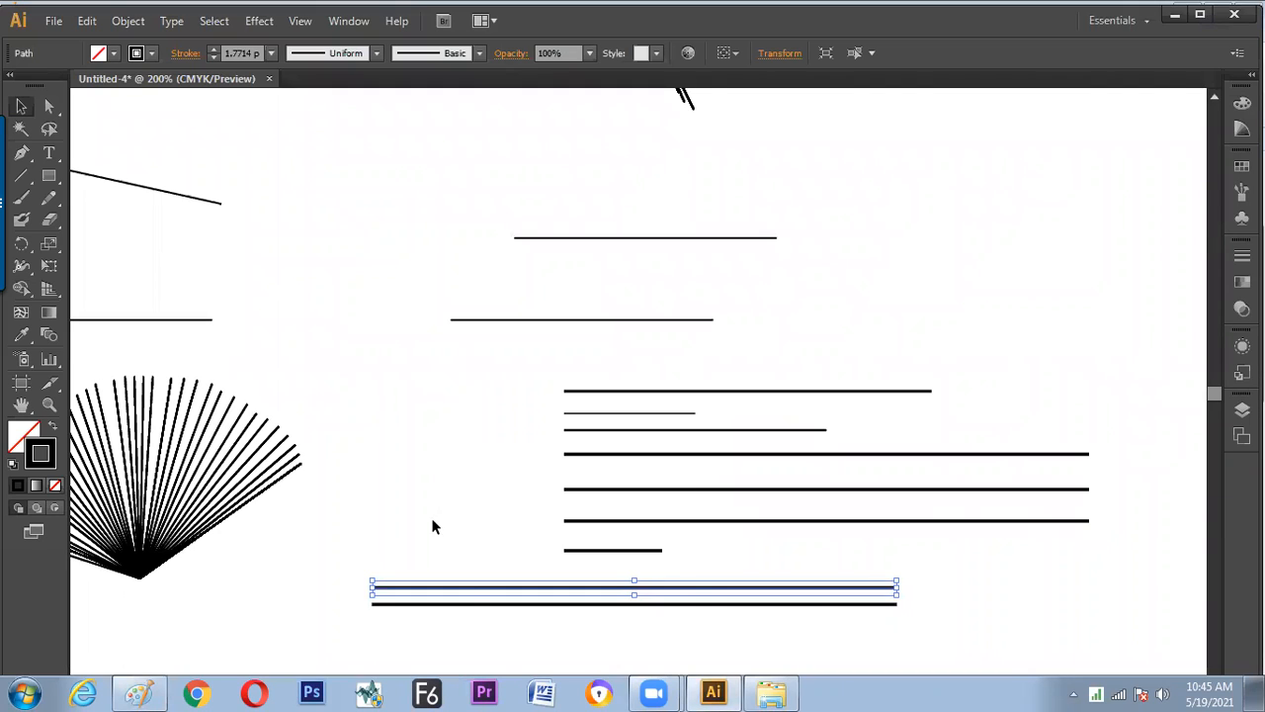
drag(470, 648, 468, 645)
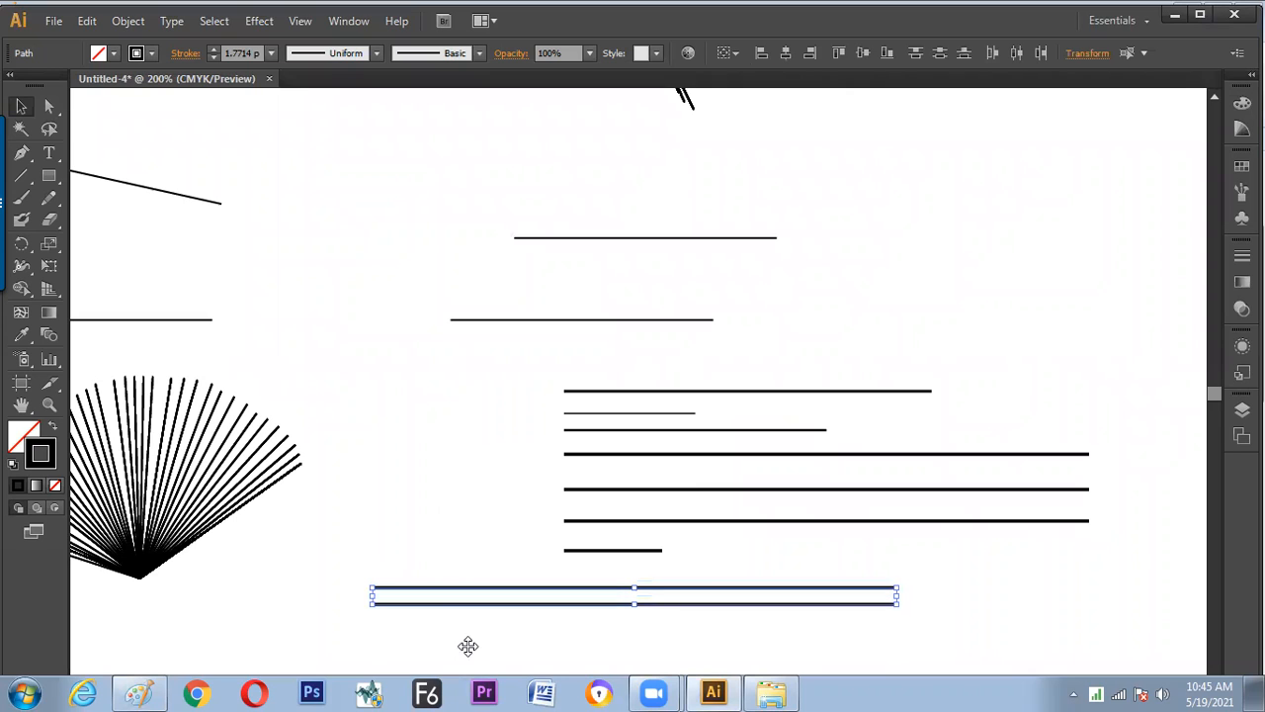
key(Delete)
drag(622, 514, 633, 584)
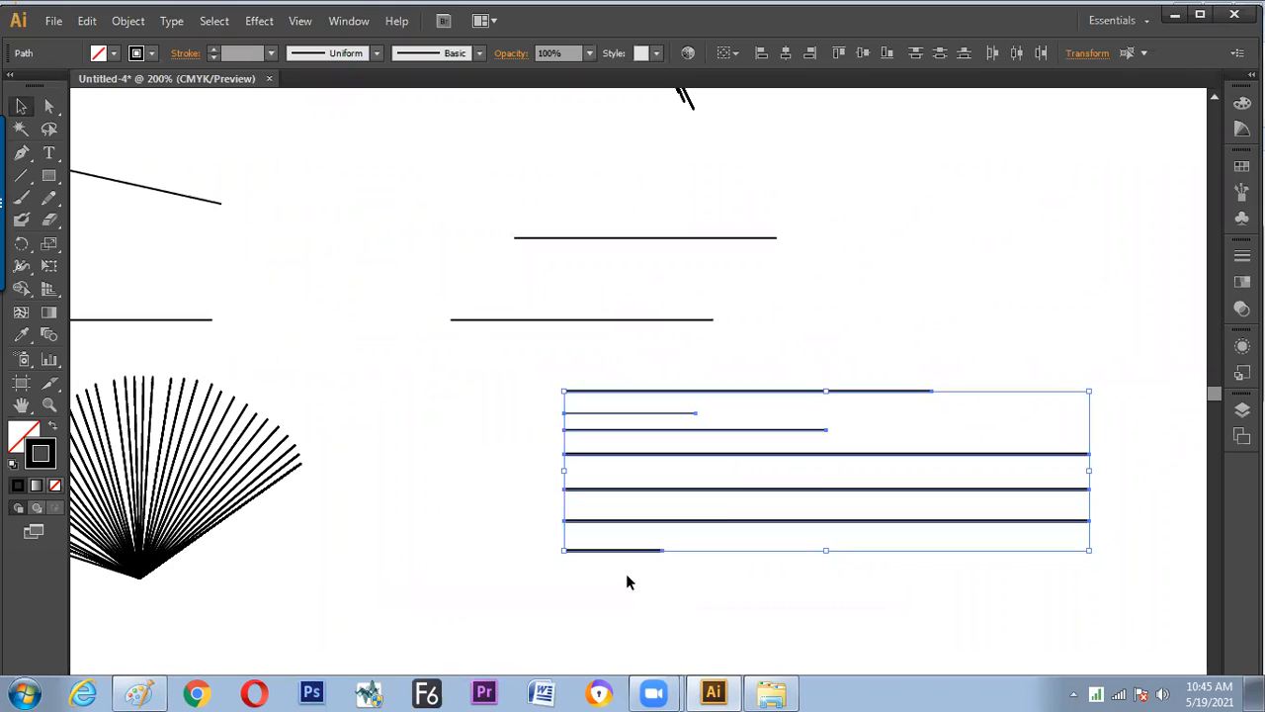
click(627, 583)
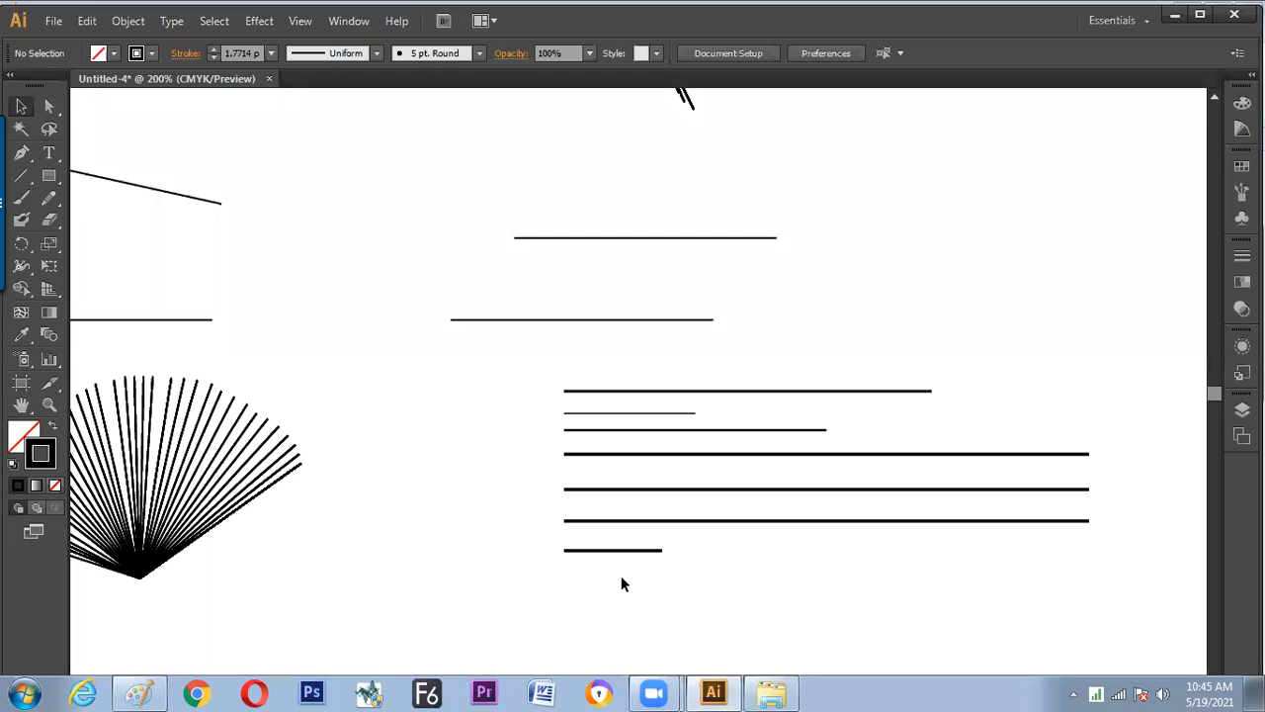
drag(543, 368, 672, 583)
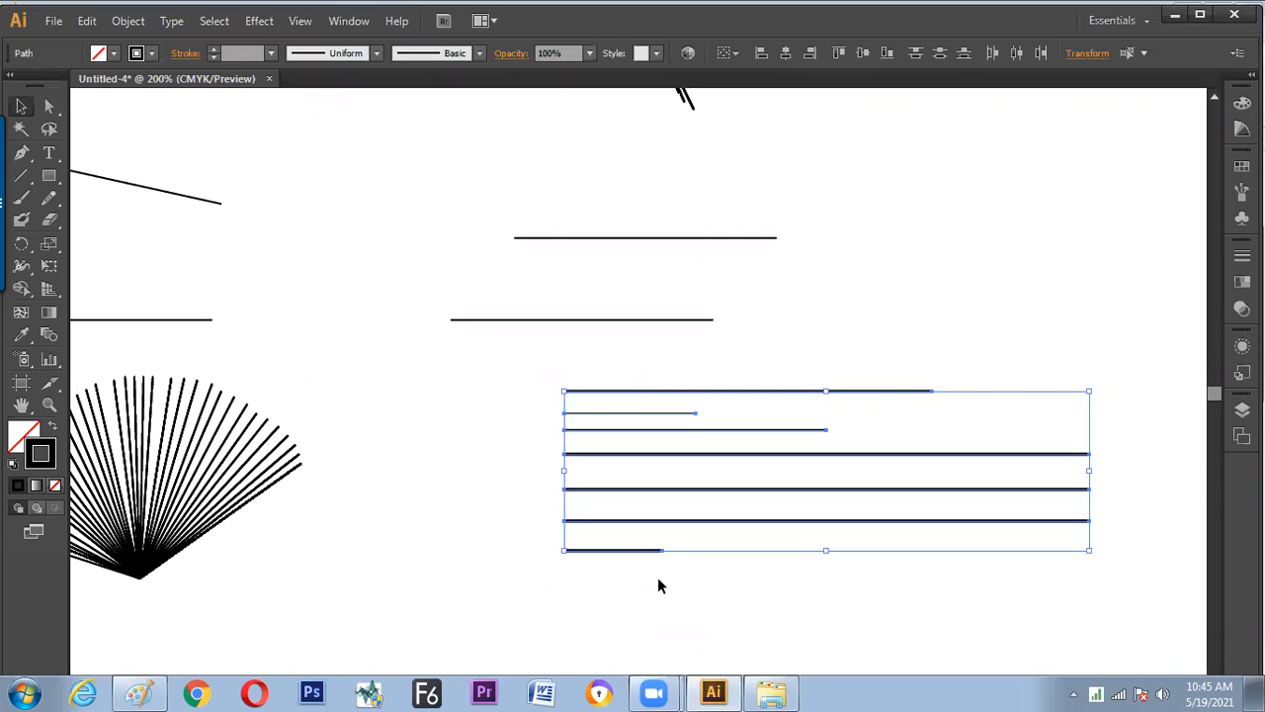
click(747, 581)
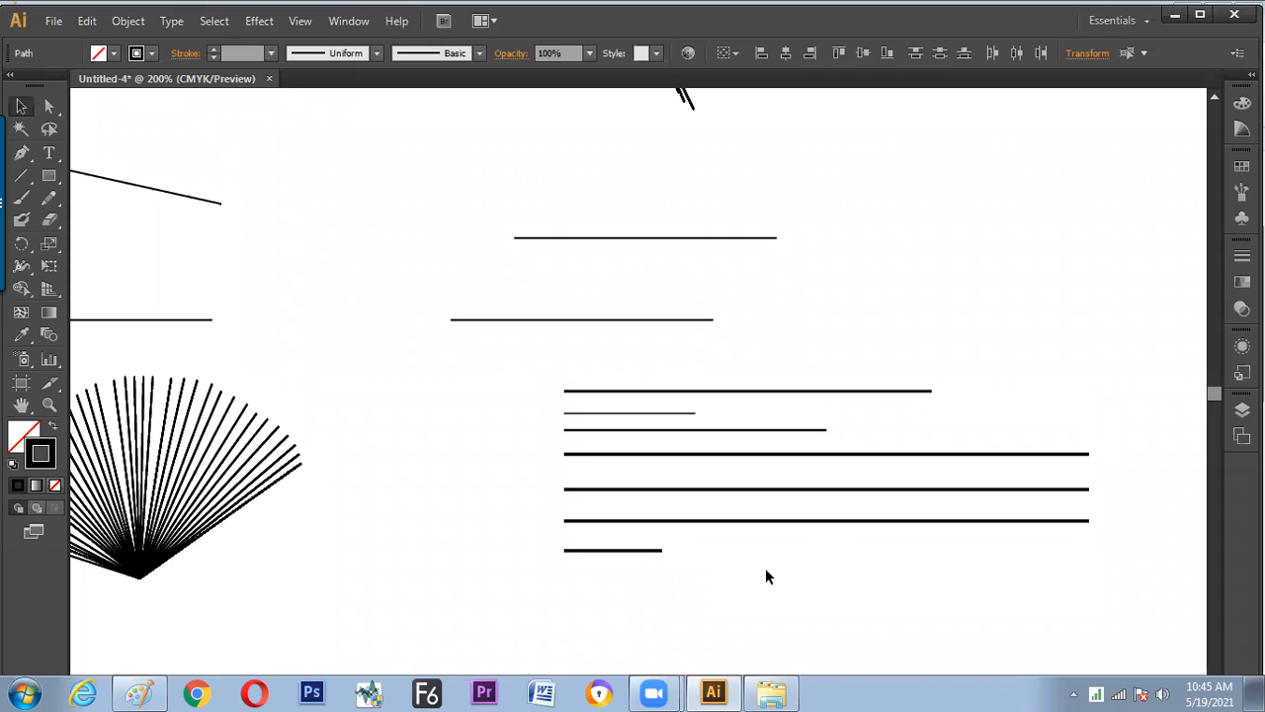
- Duplicate the lowest long line of the stack and place the copy below the short line
scroll(667, 445, down, 3)
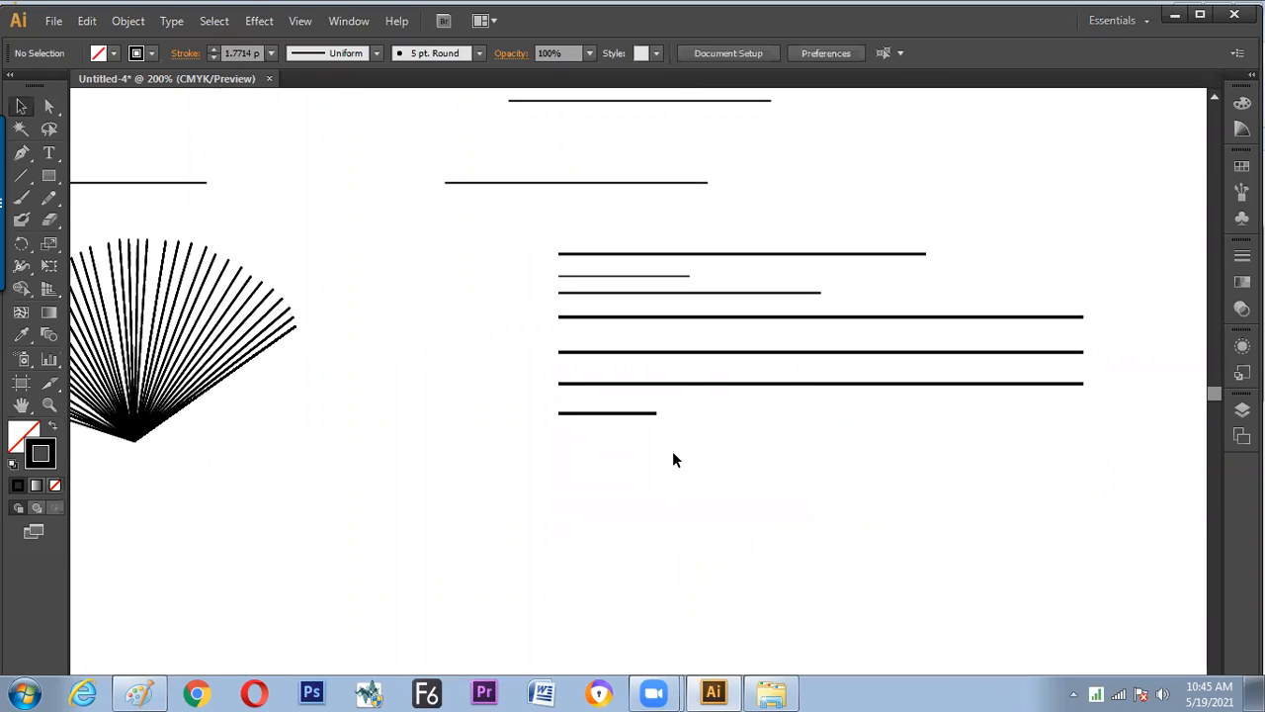
drag(663, 442, 599, 378)
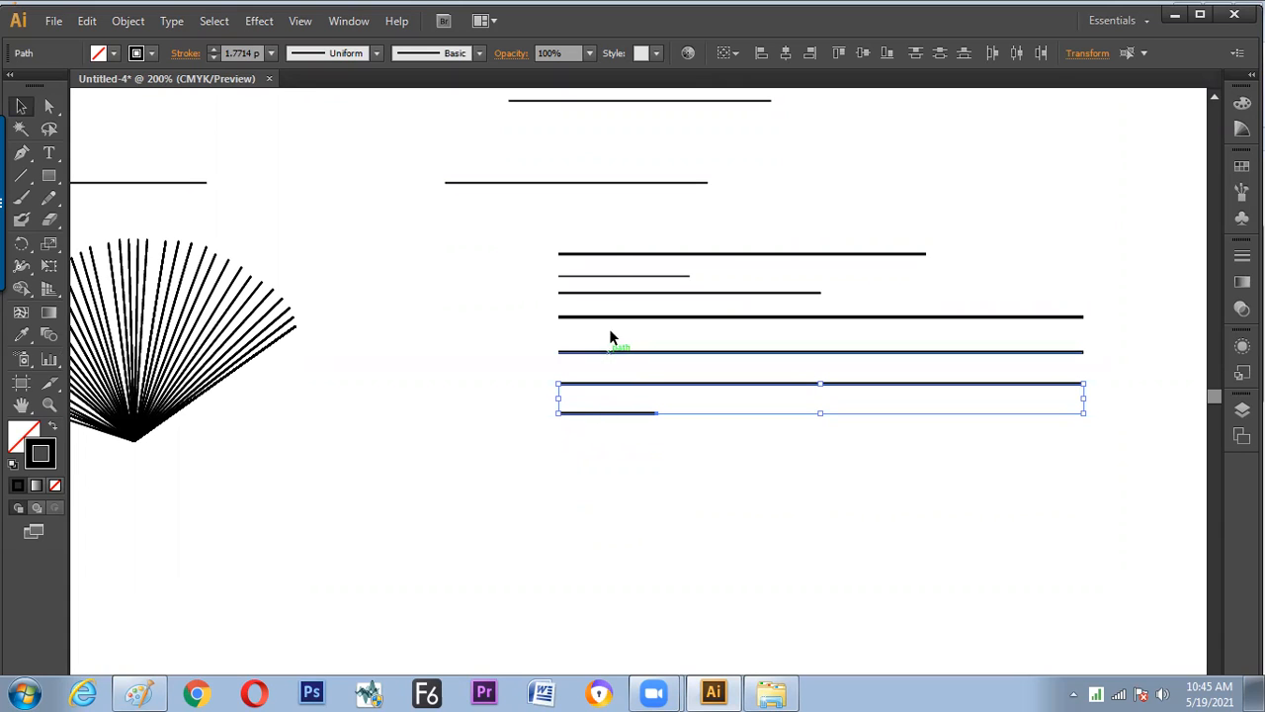
click(609, 453)
drag(627, 383, 623, 500)
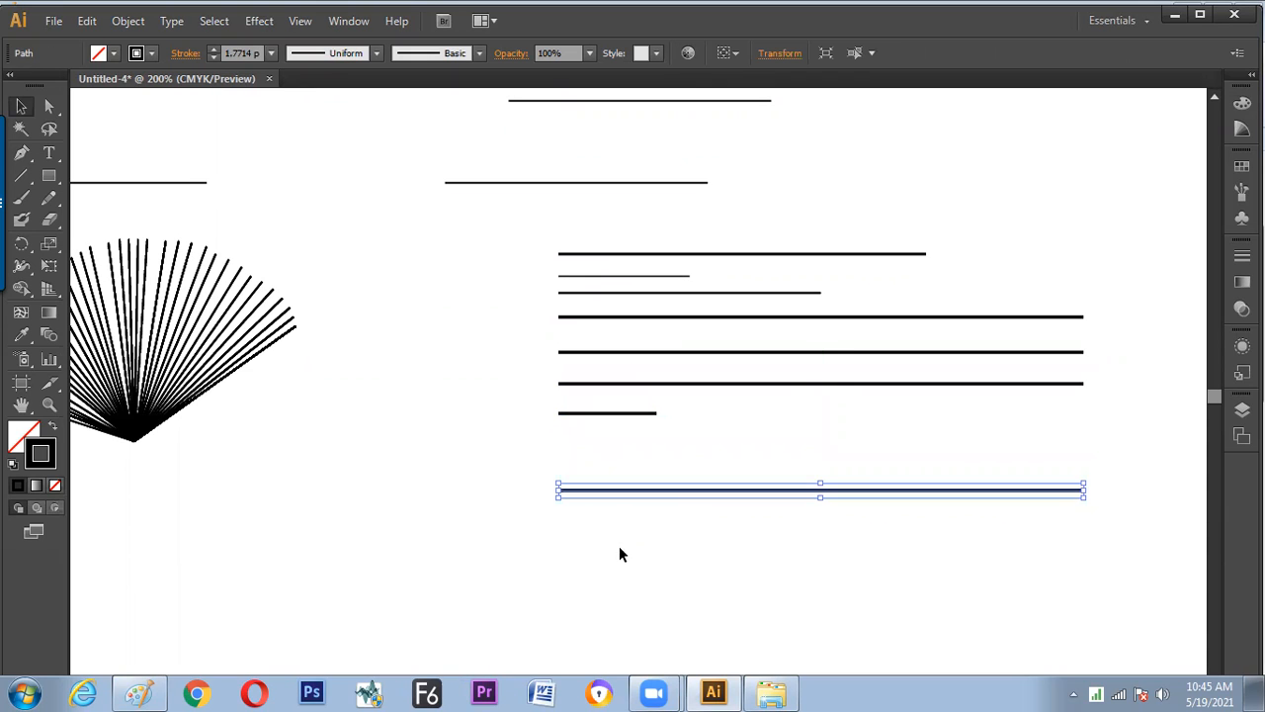
- In the Paint notes, draw a green vertical divider below the Duplication section and handwrite the underlined heading "Property of a line" beside it
click(140, 693)
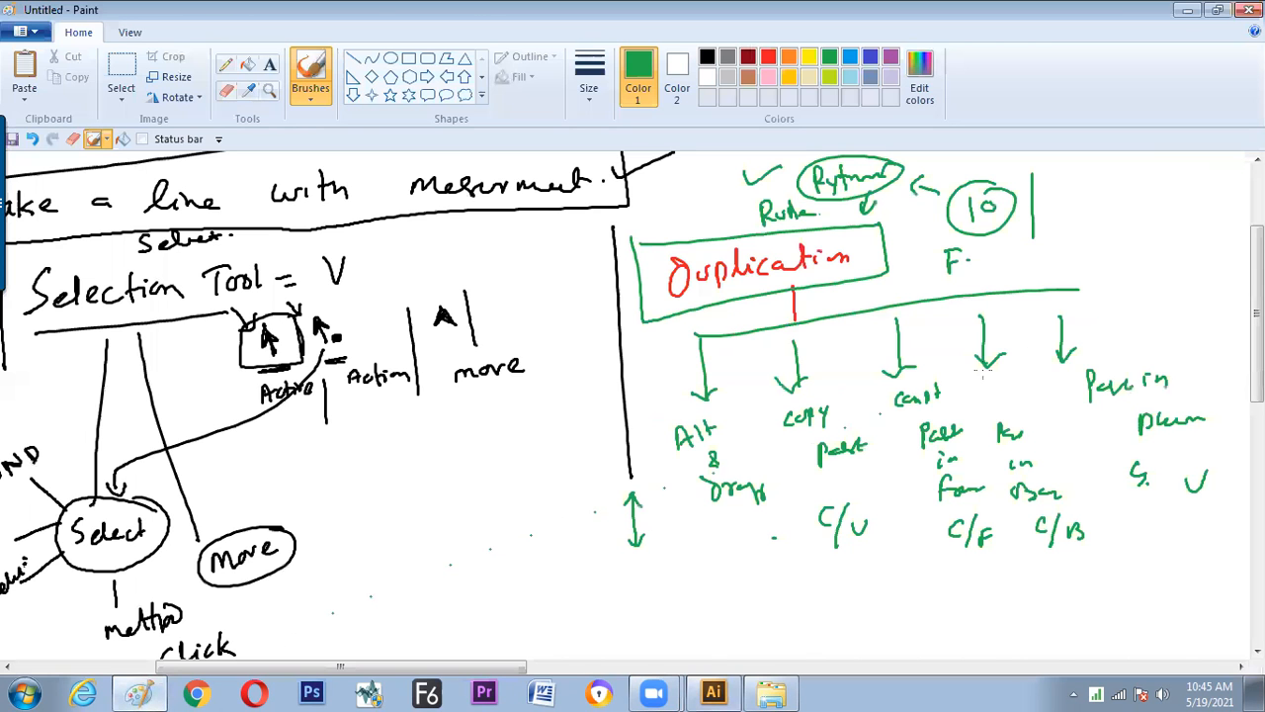
scroll(612, 395, down, 7)
drag(608, 259, 611, 319)
drag(611, 365, 632, 613)
mouse_move(680, 327)
mouse_down()
mouse_move(683, 374)
mouse_move(696, 346)
mouse_up()
mouse_move(698, 354)
mouse_down()
mouse_move(747, 359)
mouse_move(780, 325)
mouse_move(792, 344)
mouse_move(845, 354)
mouse_move(886, 339)
mouse_move(841, 343)
mouse_move(902, 342)
mouse_up()
drag(933, 289, 935, 338)
drag(935, 326, 988, 340)
drag(665, 402, 975, 373)
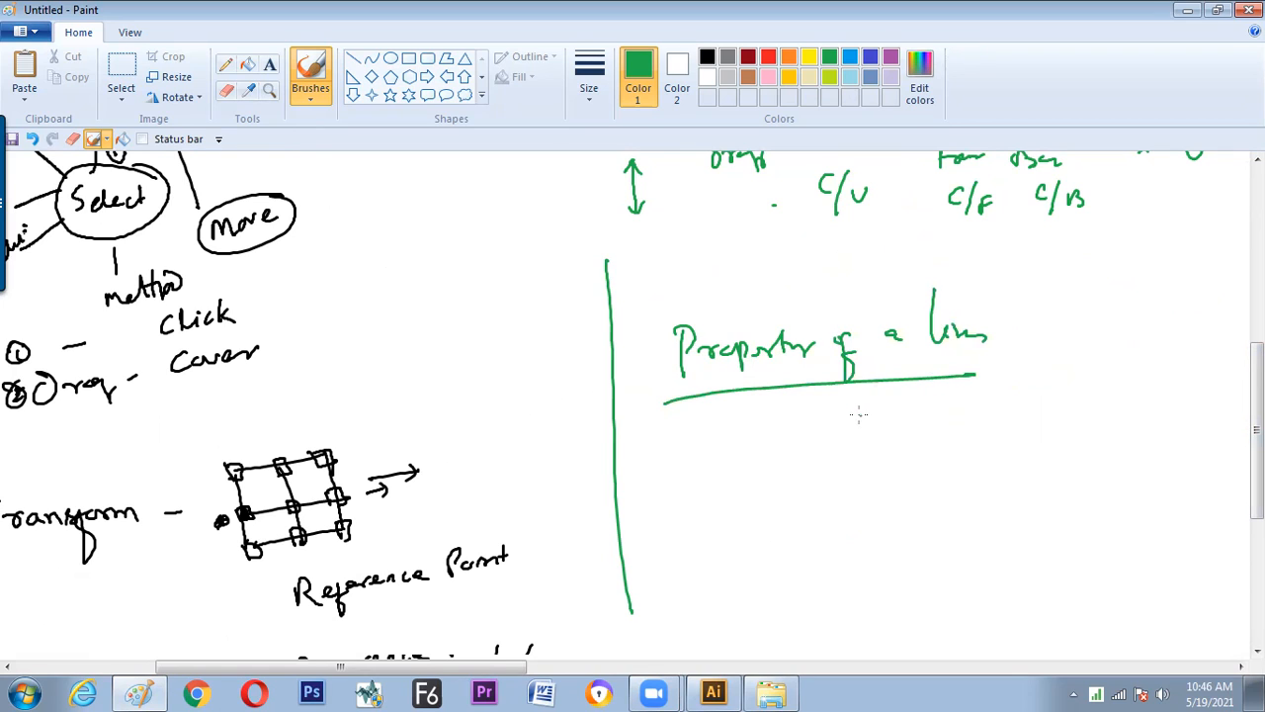
- Draw two branches down from the underlined heading and handwrite "Color" and "Thickness" at their ends
mouse_move(900, 394)
mouse_down()
mouse_move(909, 441)
mouse_move(937, 444)
mouse_up()
drag(957, 431, 972, 441)
mouse_move(984, 431)
mouse_down()
mouse_move(990, 443)
mouse_move(1007, 435)
mouse_up()
mouse_move(879, 393)
mouse_down()
mouse_move(880, 478)
mouse_move(907, 479)
mouse_up()
mouse_move(944, 462)
mouse_down()
mouse_move(945, 482)
mouse_move(955, 456)
mouse_up()
drag(951, 455, 982, 479)
mouse_move(1000, 465)
mouse_down()
mouse_move(992, 475)
mouse_move(1010, 475)
mouse_up()
mouse_move(1020, 462)
mouse_down()
mouse_move(1028, 475)
mouse_move(1046, 460)
mouse_up()
mouse_move(1048, 467)
mouse_down()
mouse_move(1061, 461)
mouse_move(1058, 472)
mouse_up()
drag(1081, 454, 1071, 470)
- Add two longer branches from the heading underline and handwrite "STYLE" and "Profile" at their ends
drag(843, 396, 894, 527)
drag(938, 512, 927, 533)
mouse_move(950, 510)
mouse_down()
mouse_move(951, 534)
mouse_move(965, 508)
mouse_up()
drag(963, 512, 969, 524)
drag(978, 510, 977, 526)
mouse_move(997, 506)
mouse_down()
mouse_move(999, 526)
mouse_move(1032, 522)
mouse_up()
mouse_move(801, 385)
mouse_down()
mouse_move(826, 563)
mouse_move(854, 575)
mouse_up()
drag(920, 568, 924, 591)
drag(921, 566, 951, 571)
mouse_move(952, 578)
mouse_down()
mouse_move(965, 573)
mouse_move(961, 585)
mouse_up()
mouse_move(959, 572)
mouse_down()
mouse_move(995, 583)
mouse_move(1026, 565)
mouse_up()
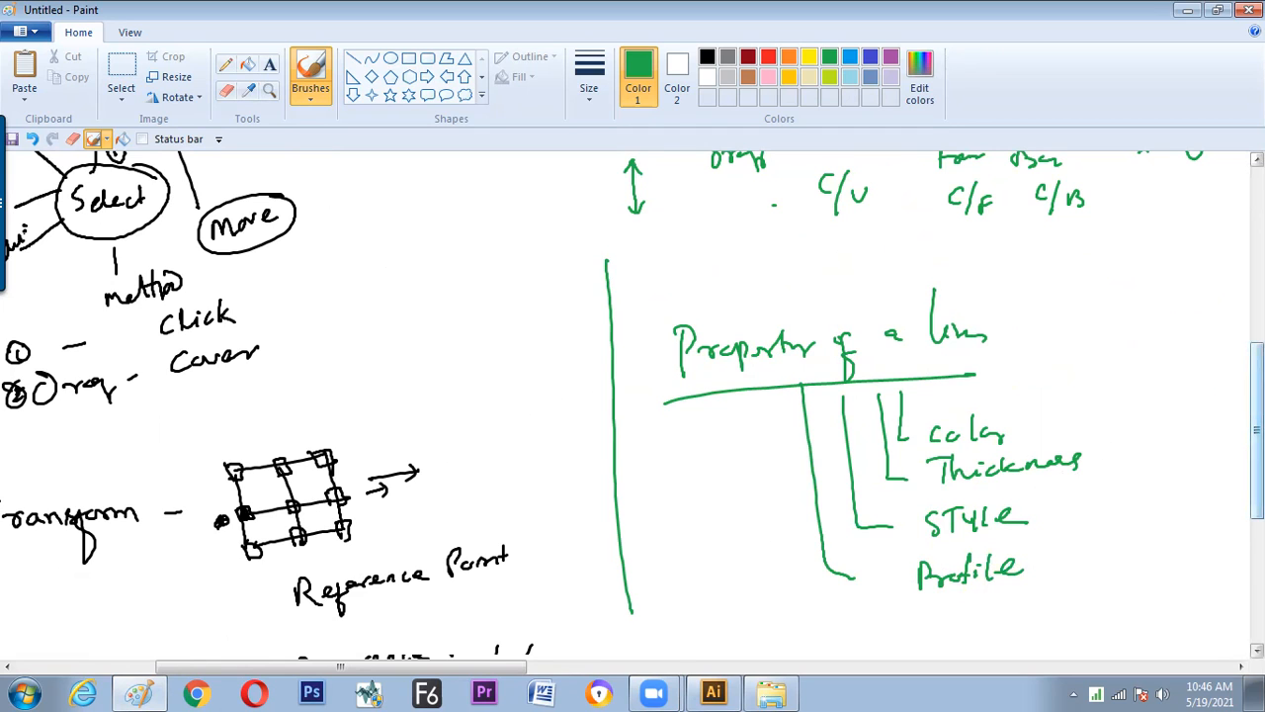
- Tick "Color" and "Thickness" in the notes, and in Illustrator set the copied line's stroke colour to magenta
drag(1257, 430, 1257, 452)
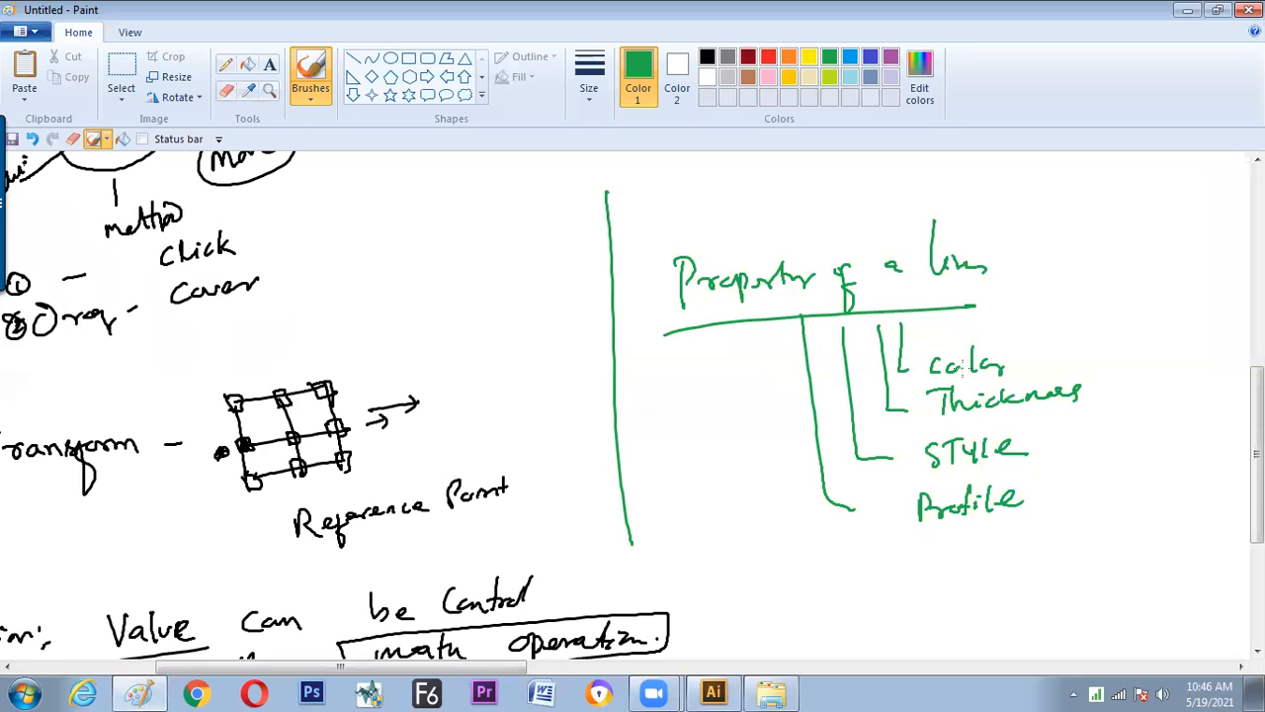
mouse_move(1008, 350)
mouse_down()
mouse_move(1034, 339)
mouse_move(1060, 360)
mouse_up()
key(alt+Tab)
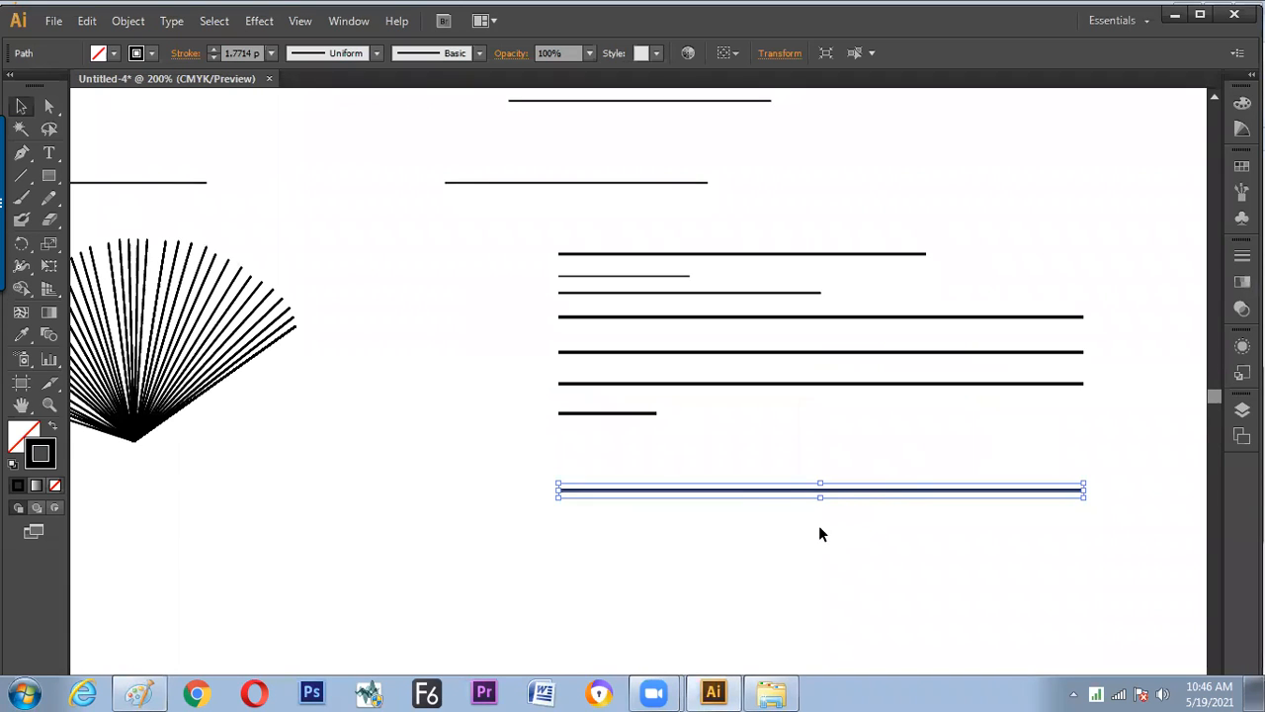
click(153, 54)
click(133, 99)
- In Paint, handwrite a circled "Shape" branching to "Stroke" and "Fill", and draw a separate circle with ticks beside them
key(alt+Tab)
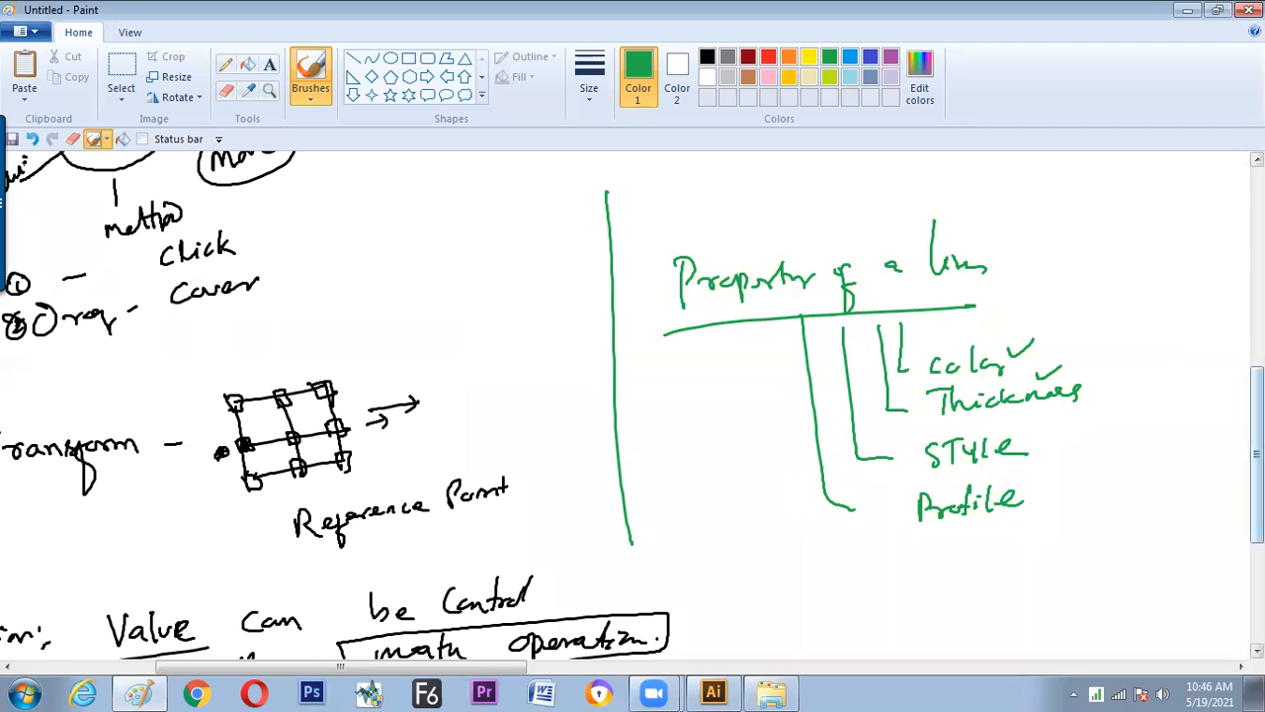
scroll(845, 467, down, 3)
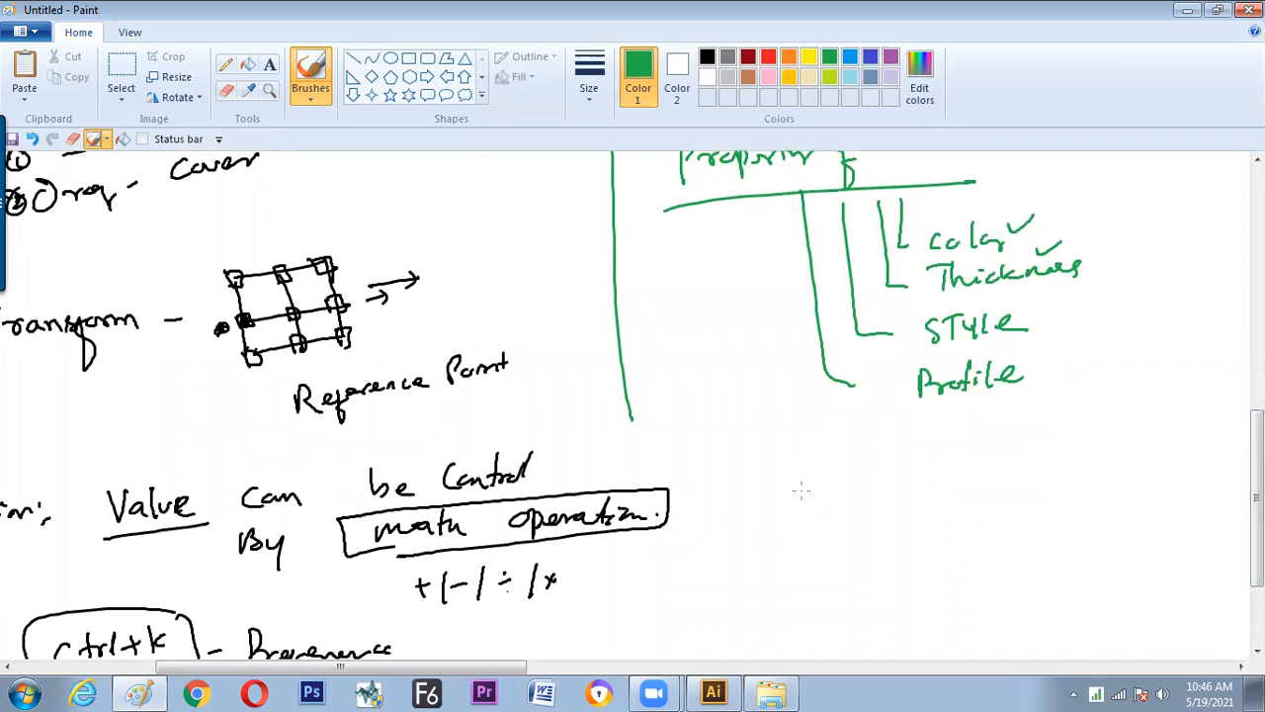
mouse_move(803, 492)
mouse_down()
mouse_move(799, 504)
mouse_move(864, 505)
mouse_move(882, 485)
mouse_move(822, 463)
mouse_move(902, 494)
mouse_move(890, 469)
mouse_up()
drag(845, 540, 825, 573)
drag(888, 526, 931, 536)
mouse_move(820, 590)
mouse_down()
mouse_move(808, 611)
mouse_move(896, 583)
mouse_move(870, 605)
mouse_move(890, 594)
mouse_up()
mouse_move(961, 541)
mouse_down()
mouse_move(973, 527)
mouse_move(1005, 548)
mouse_up()
drag(860, 577, 866, 603)
mouse_move(1093, 430)
mouse_down()
mouse_move(1078, 504)
mouse_move(1131, 510)
mouse_up()
mouse_move(1067, 448)
mouse_down()
mouse_move(1061, 463)
mouse_move(1117, 502)
mouse_move(1103, 480)
mouse_up()
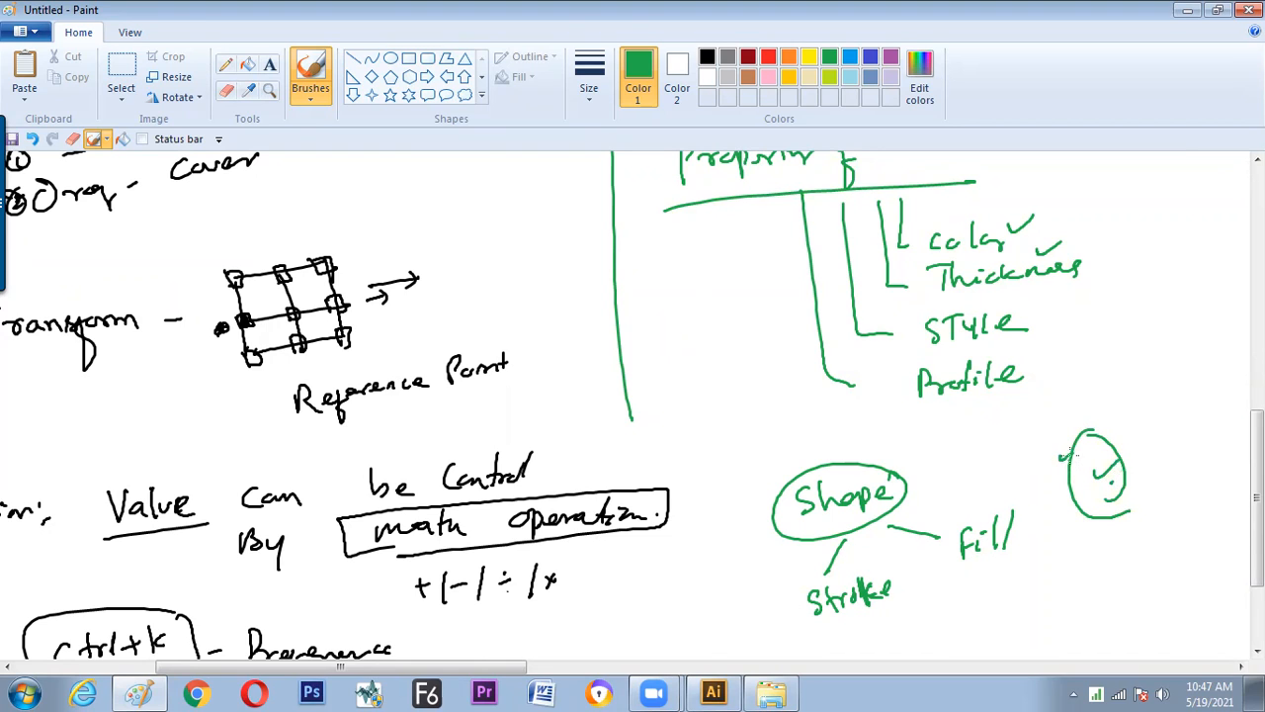
- Draw curved arrows from "Stroke" and "Fill" to the ticked circle, and box both words
mouse_move(887, 605)
mouse_down()
mouse_move(976, 602)
mouse_move(1083, 533)
mouse_up()
mouse_move(984, 514)
mouse_down()
mouse_move(1007, 496)
mouse_move(1087, 484)
mouse_up()
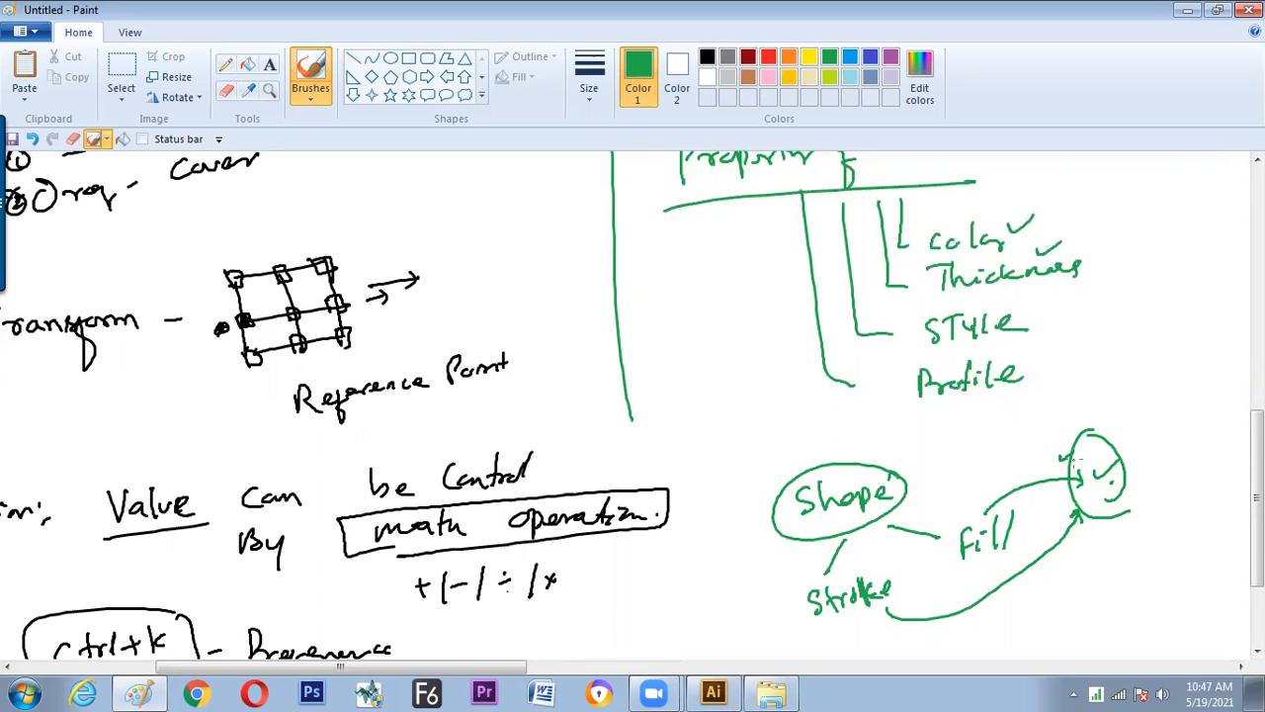
mouse_move(804, 629)
mouse_down()
mouse_move(895, 607)
mouse_move(831, 565)
mouse_move(788, 625)
mouse_up()
mouse_move(944, 536)
mouse_down()
mouse_move(1028, 546)
mouse_move(968, 556)
mouse_up()
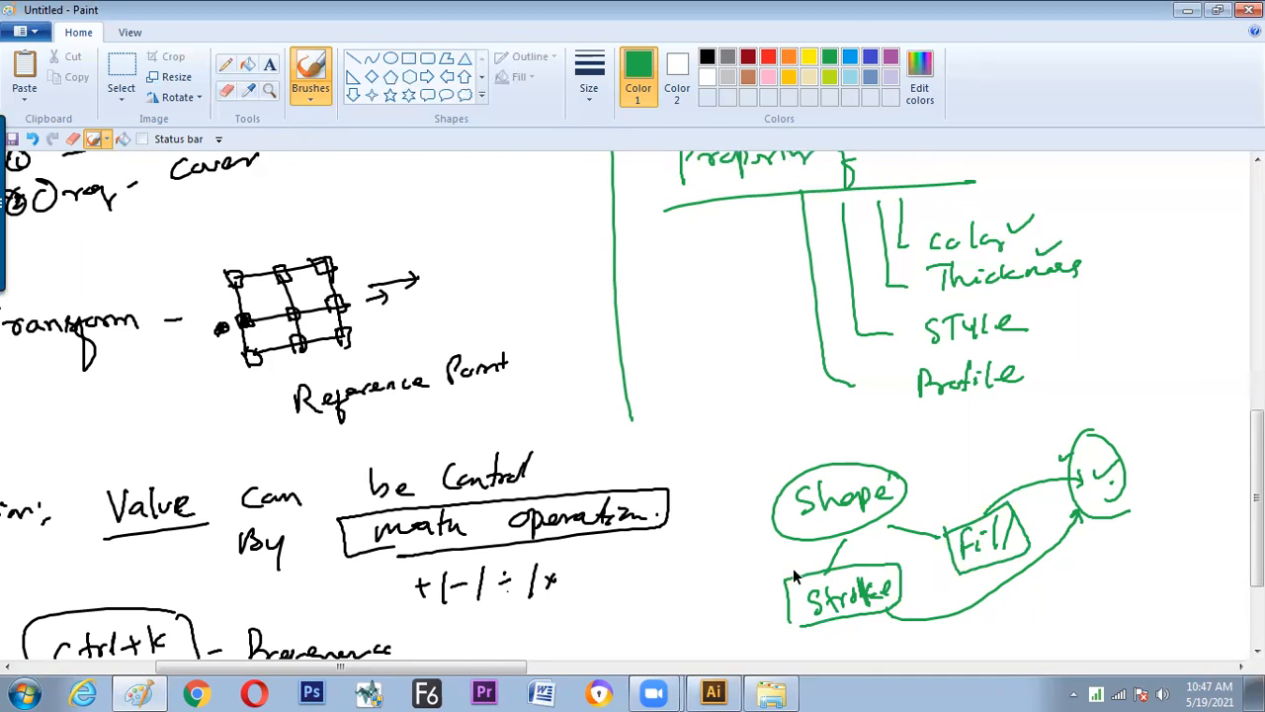
- In Illustrator, change the selected line's stroke colour to the light blue swatch
key(alt+Tab)
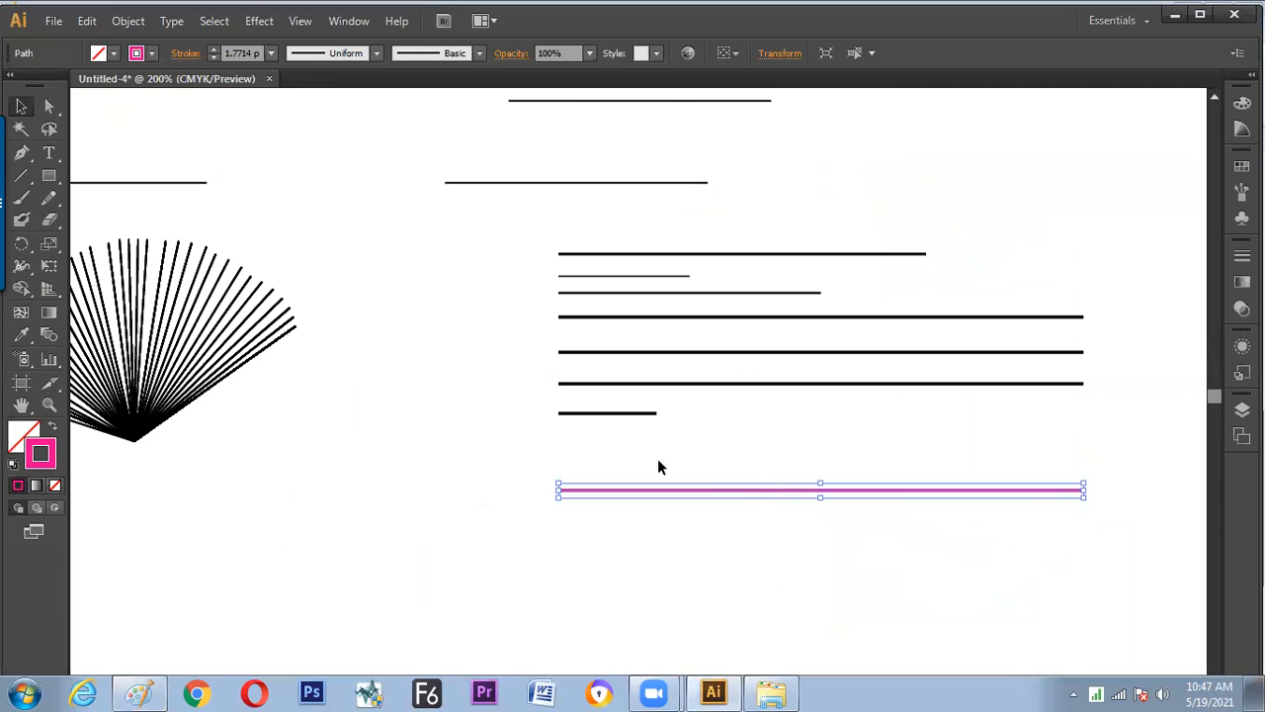
click(151, 55)
click(152, 59)
click(152, 54)
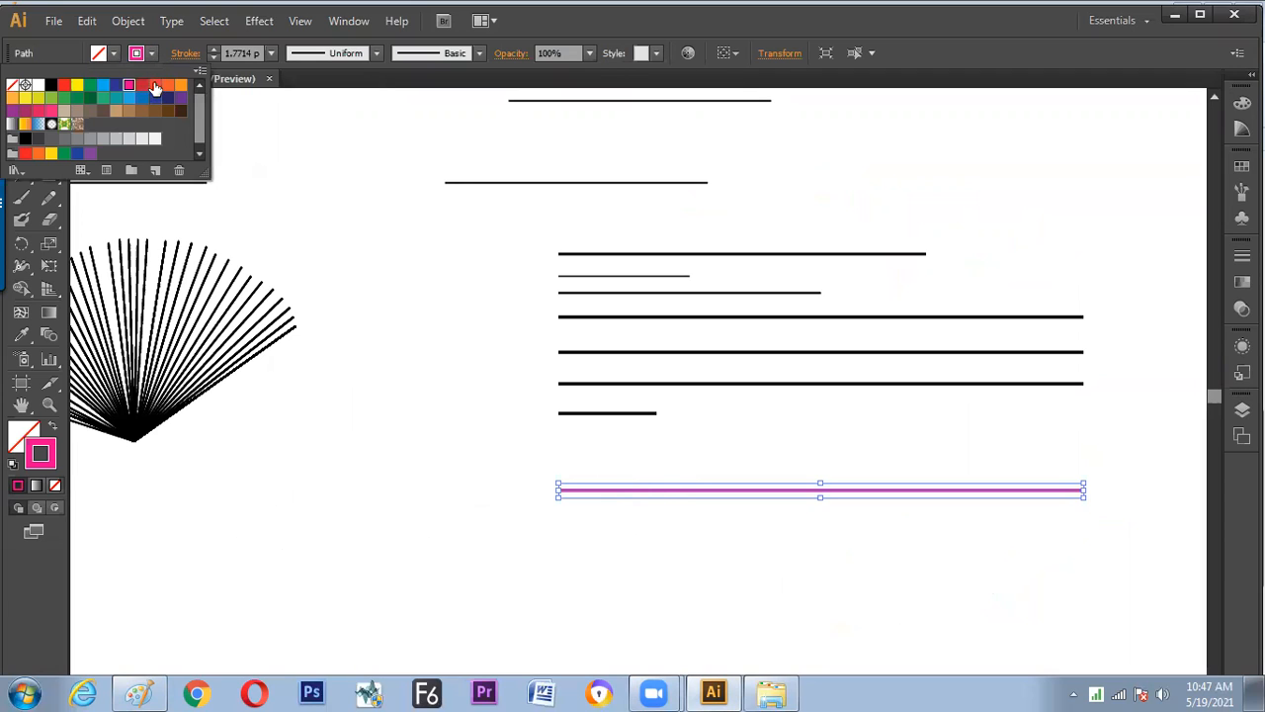
click(122, 98)
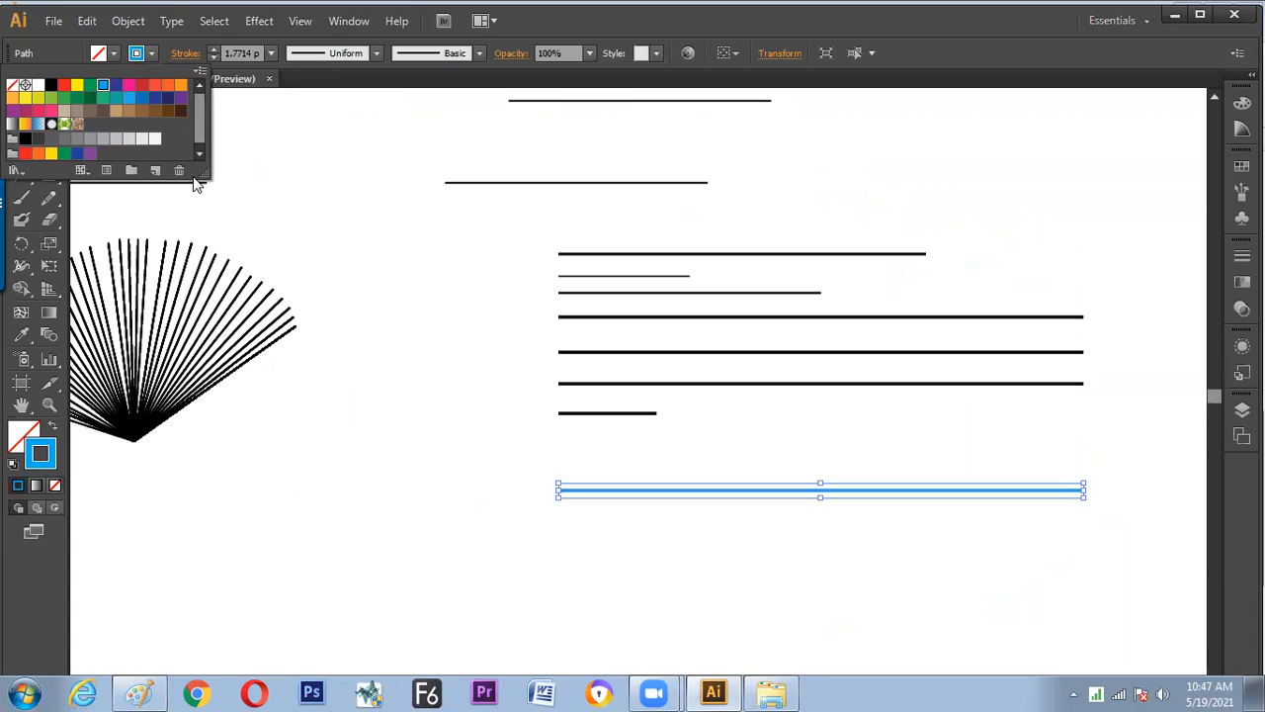
click(294, 182)
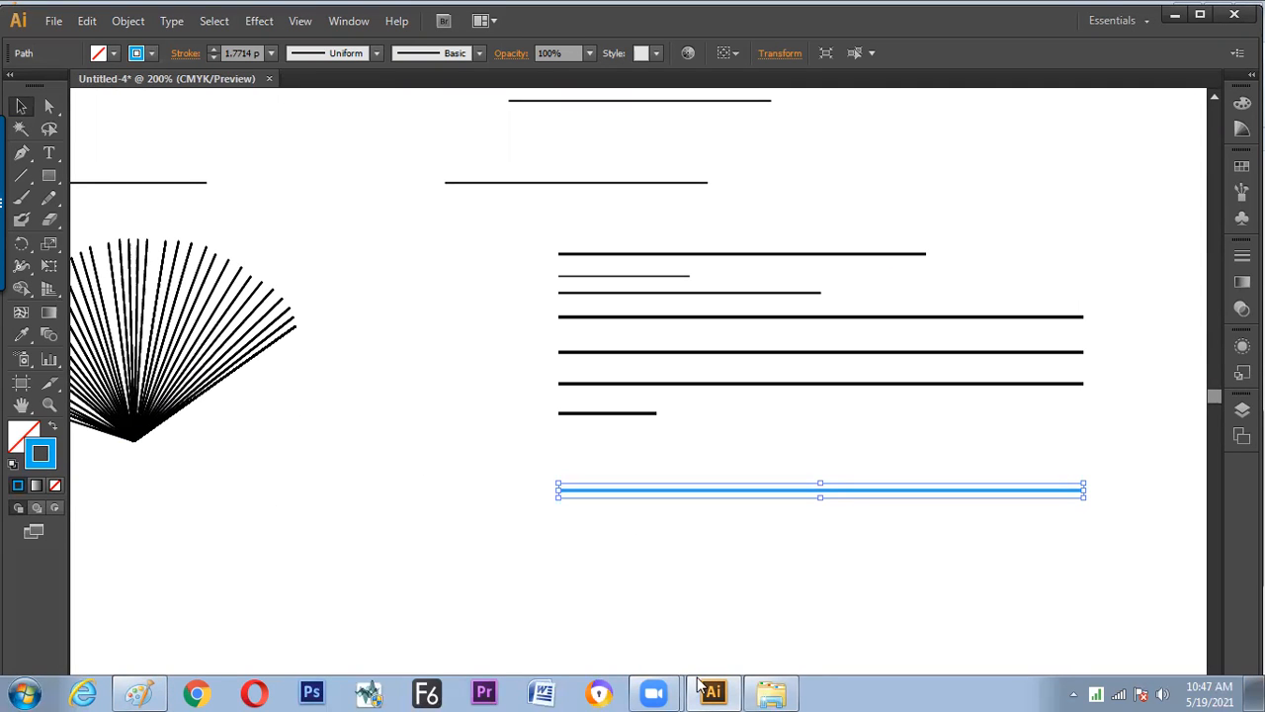
- In Paint, tick "Stroke" and "Fill", and draw arrows from them to a square with a hatched border and an empty square
click(148, 692)
drag(967, 508, 1000, 484)
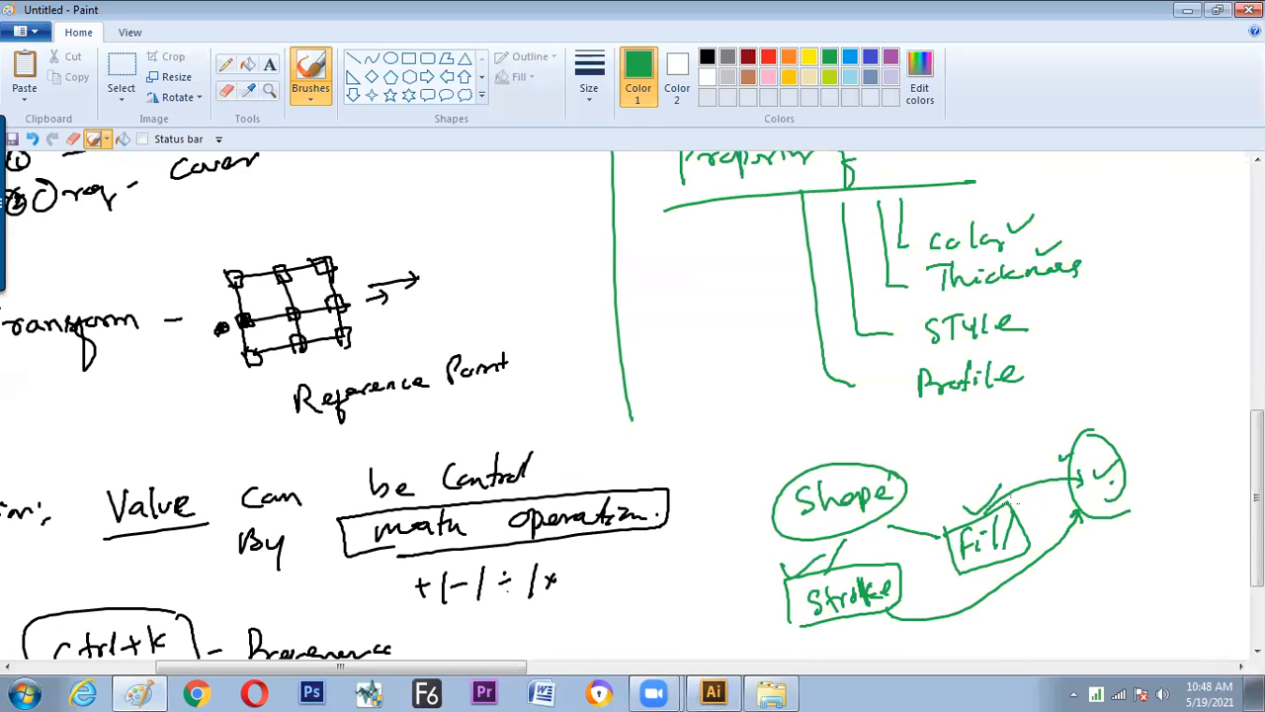
scroll(1257, 494, down, 3)
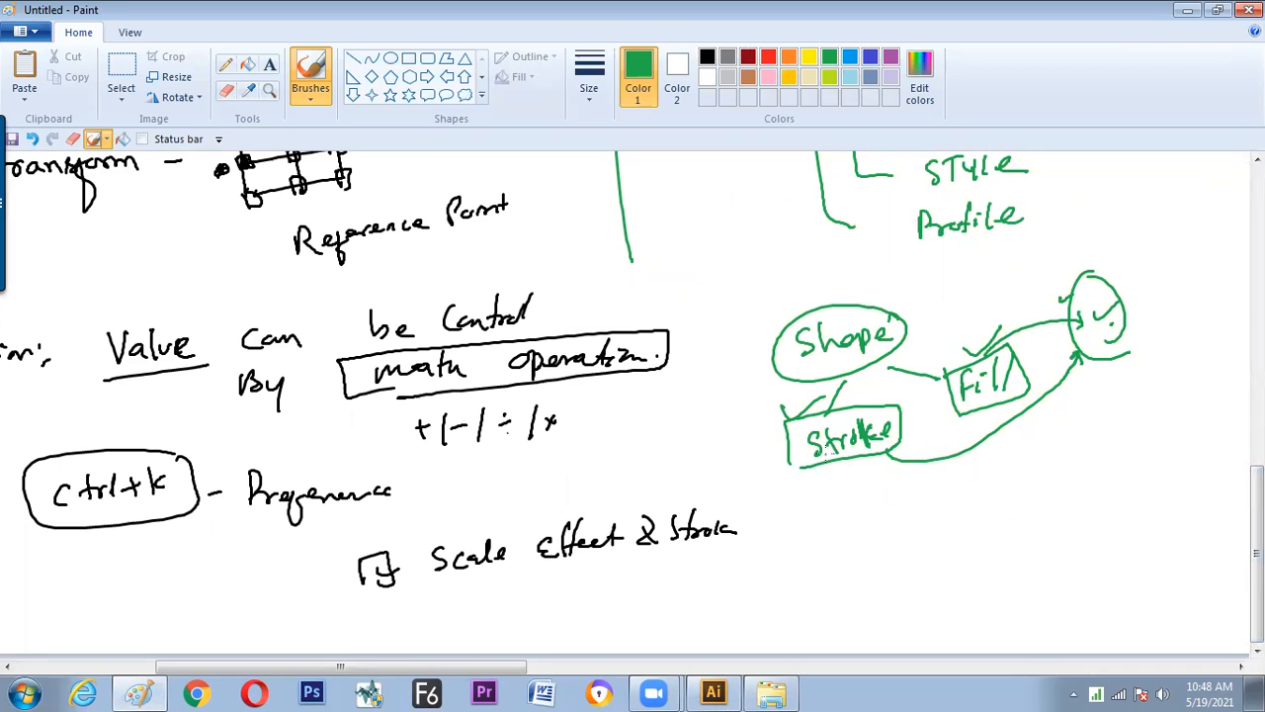
mouse_move(998, 453)
mouse_down()
mouse_move(1056, 437)
mouse_move(1046, 495)
mouse_move(999, 507)
mouse_up()
drag(848, 492, 862, 558)
mouse_move(846, 488)
mouse_down()
mouse_move(918, 508)
mouse_move(880, 558)
mouse_up()
mouse_move(874, 510)
mouse_down()
mouse_move(888, 532)
mouse_move(878, 506)
mouse_move(897, 522)
mouse_move(896, 486)
mouse_move(905, 522)
mouse_up()
drag(911, 518, 905, 539)
mouse_move(864, 492)
mouse_down()
mouse_move(856, 516)
mouse_move(873, 514)
mouse_up()
drag(884, 495, 862, 555)
mouse_move(848, 466)
mouse_down()
mouse_move(860, 490)
mouse_move(867, 478)
mouse_up()
drag(998, 407, 1028, 448)
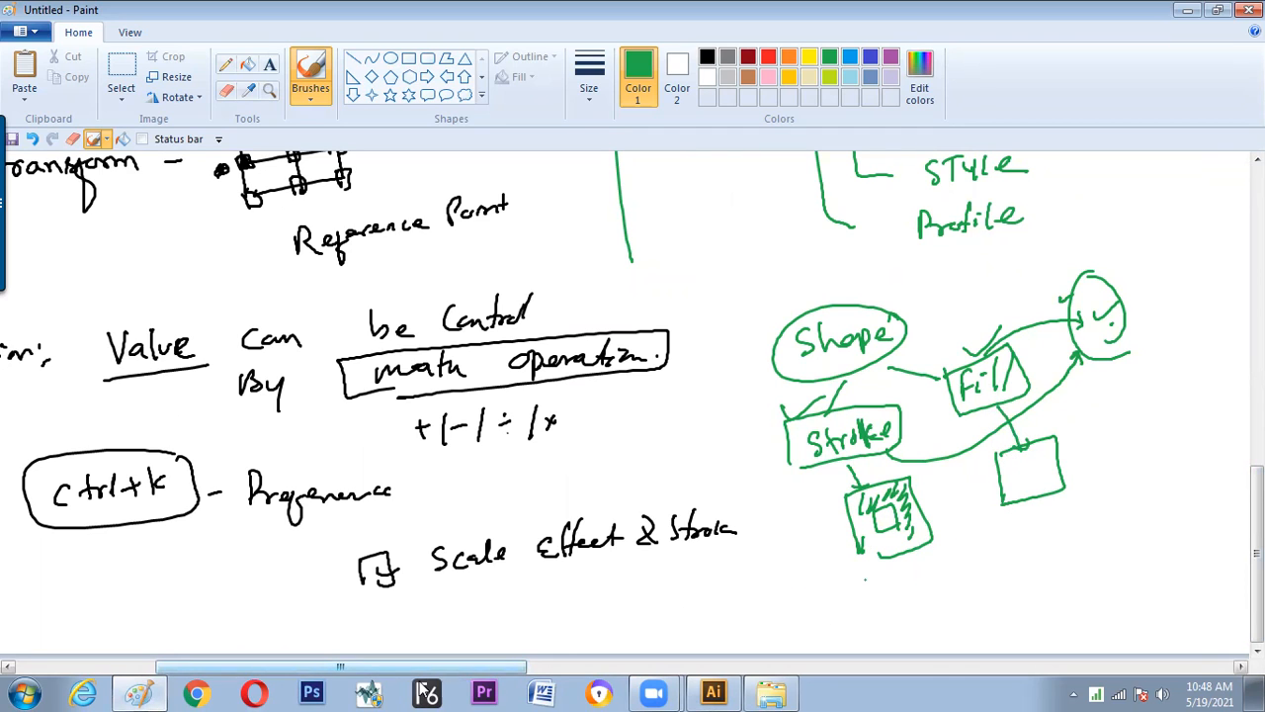
- In Illustrator, switch between fill and stroke, and recolour the selected line's stroke green with the Color Picker
click(714, 692)
click(29, 436)
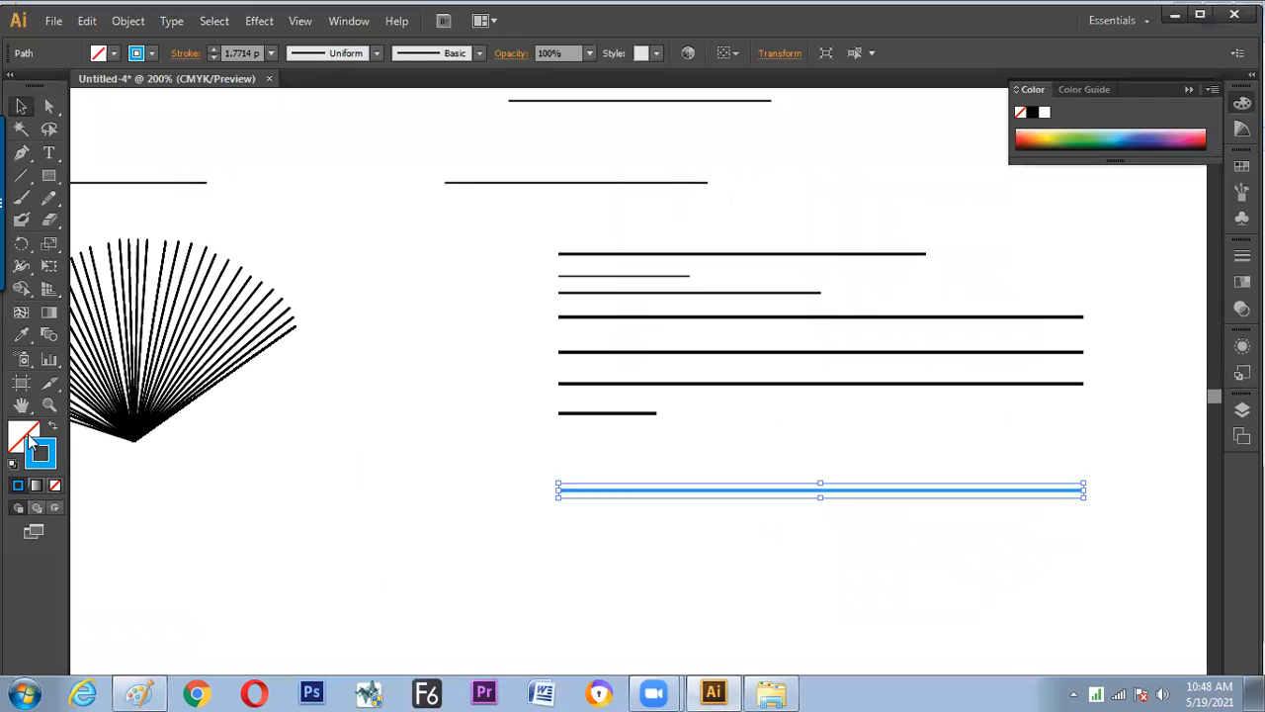
click(51, 452)
click(22, 443)
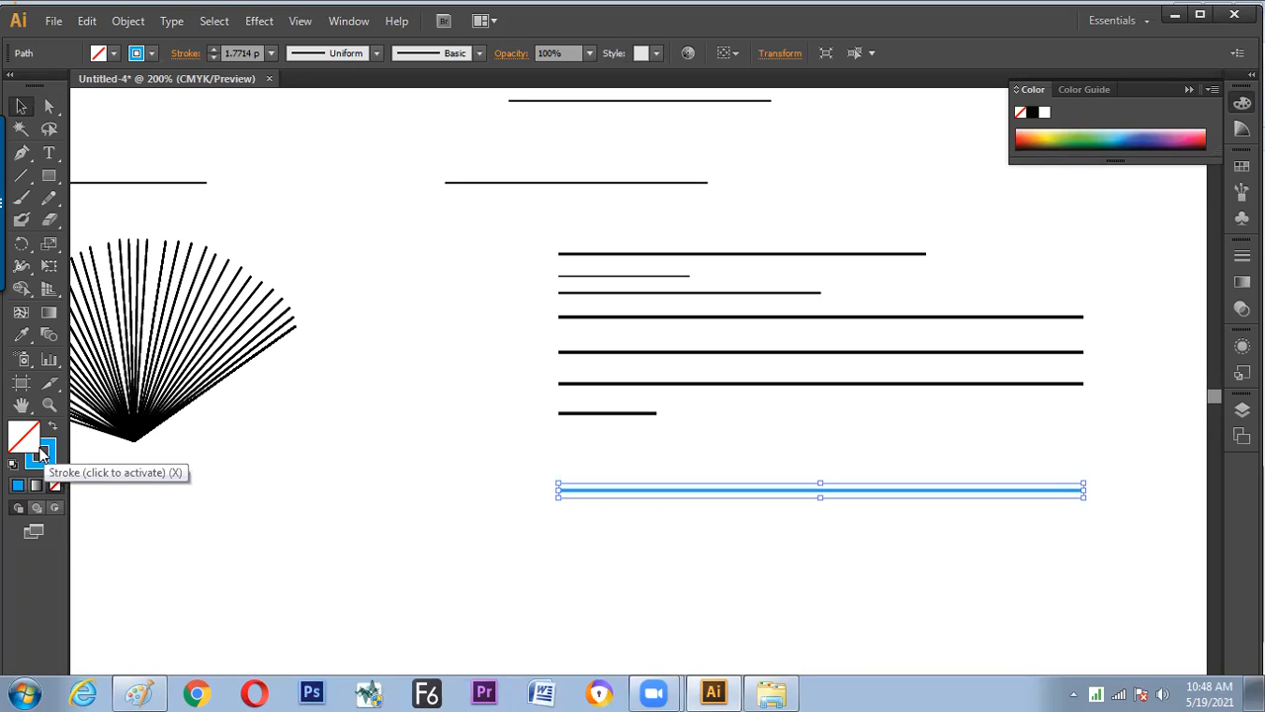
click(50, 462)
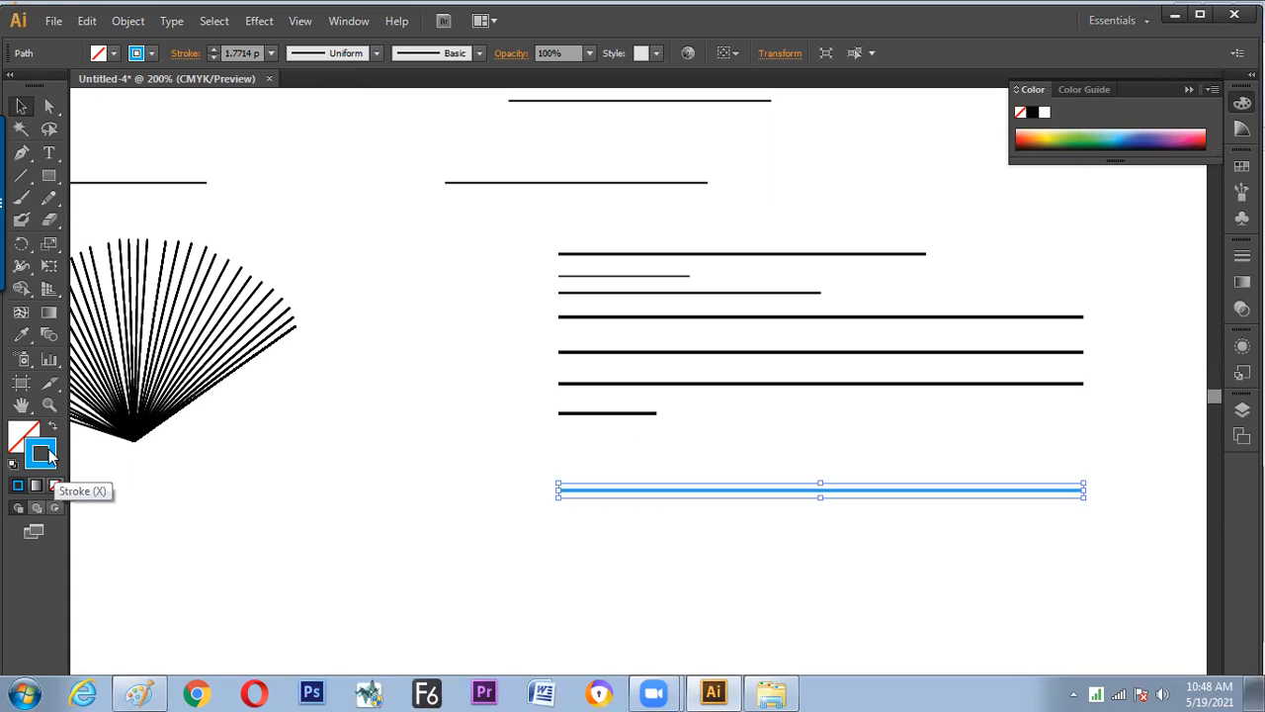
double_click(45, 452)
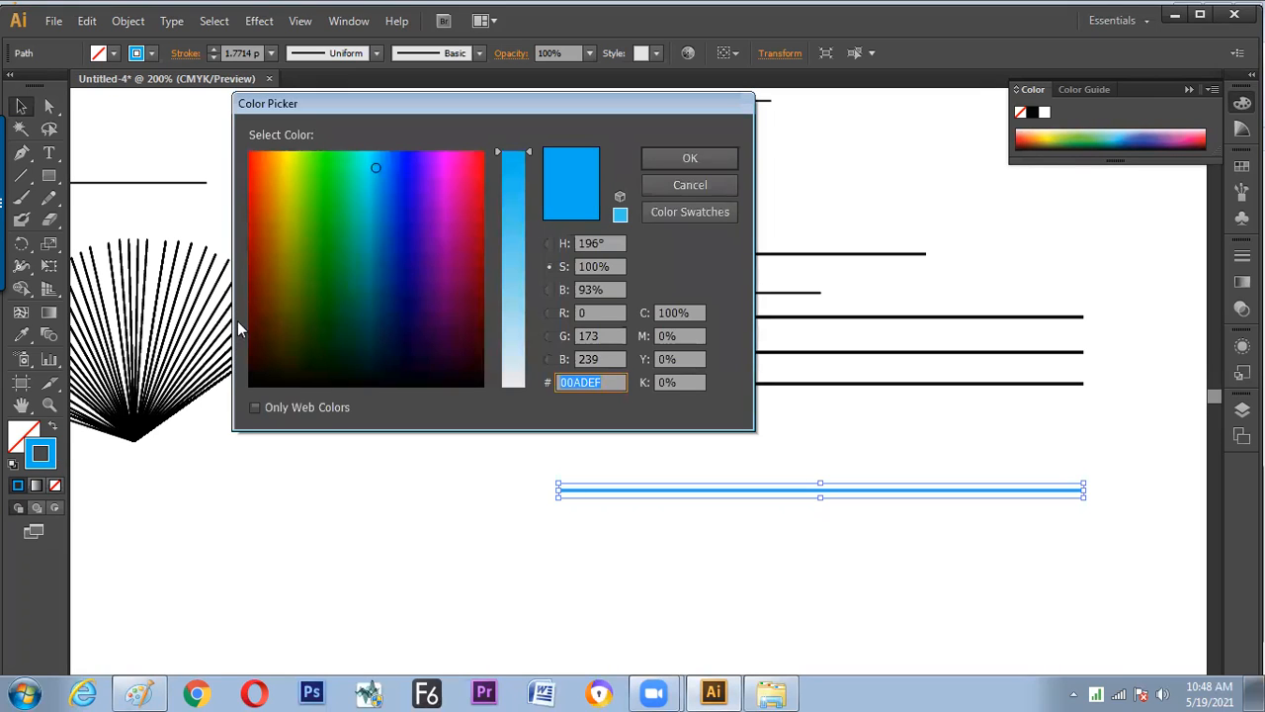
click(325, 198)
click(690, 158)
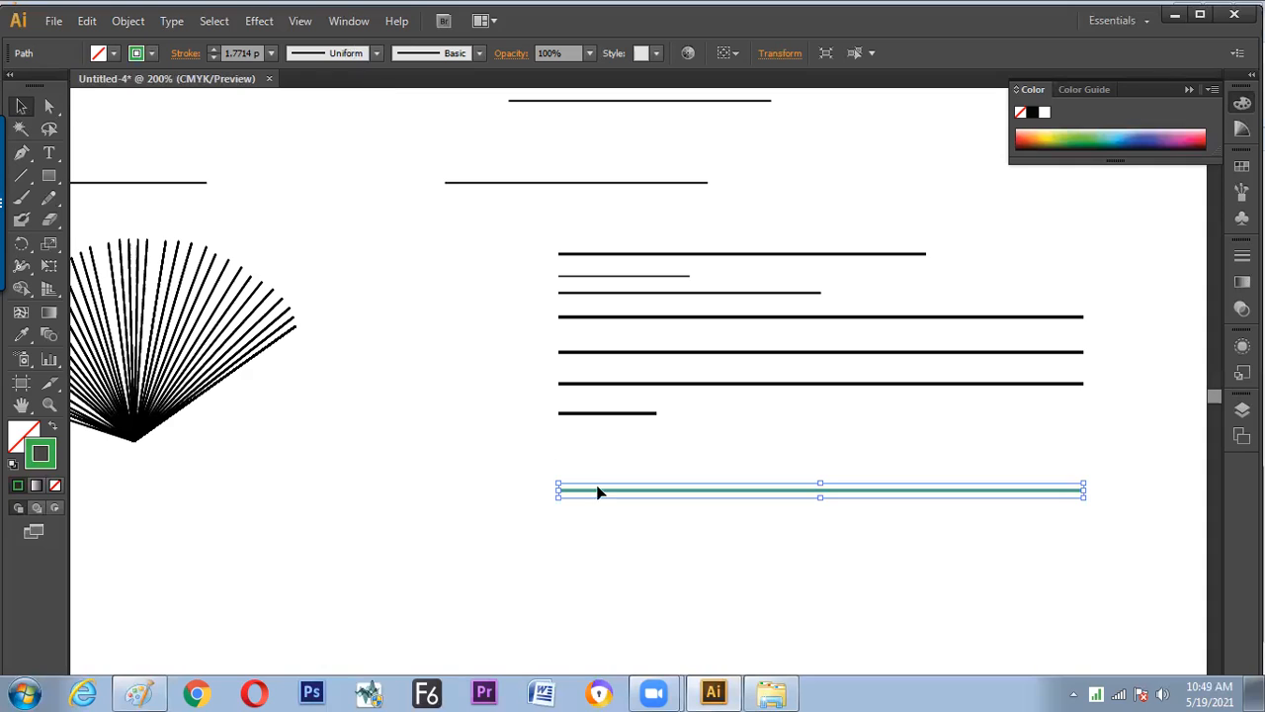
- Open the Stroke panel, detach it as a floating panel over the fan of lines, and show its full options
drag(632, 511, 636, 517)
click(350, 21)
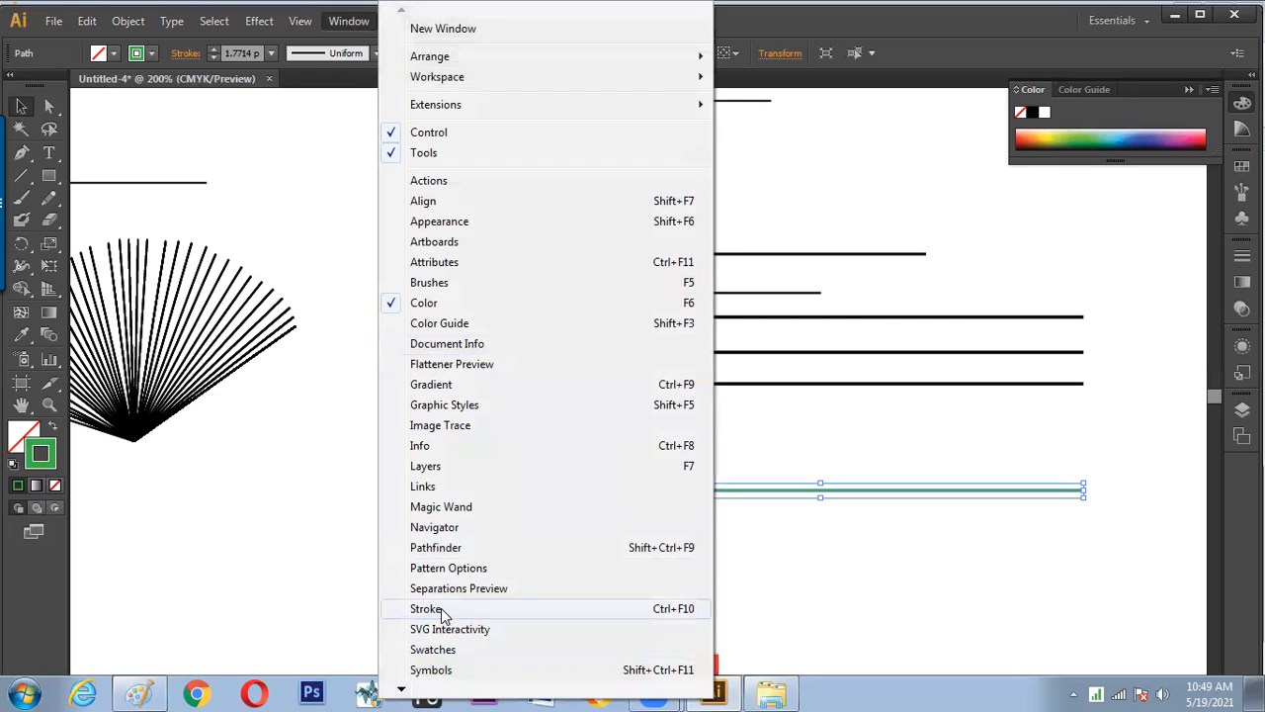
click(680, 611)
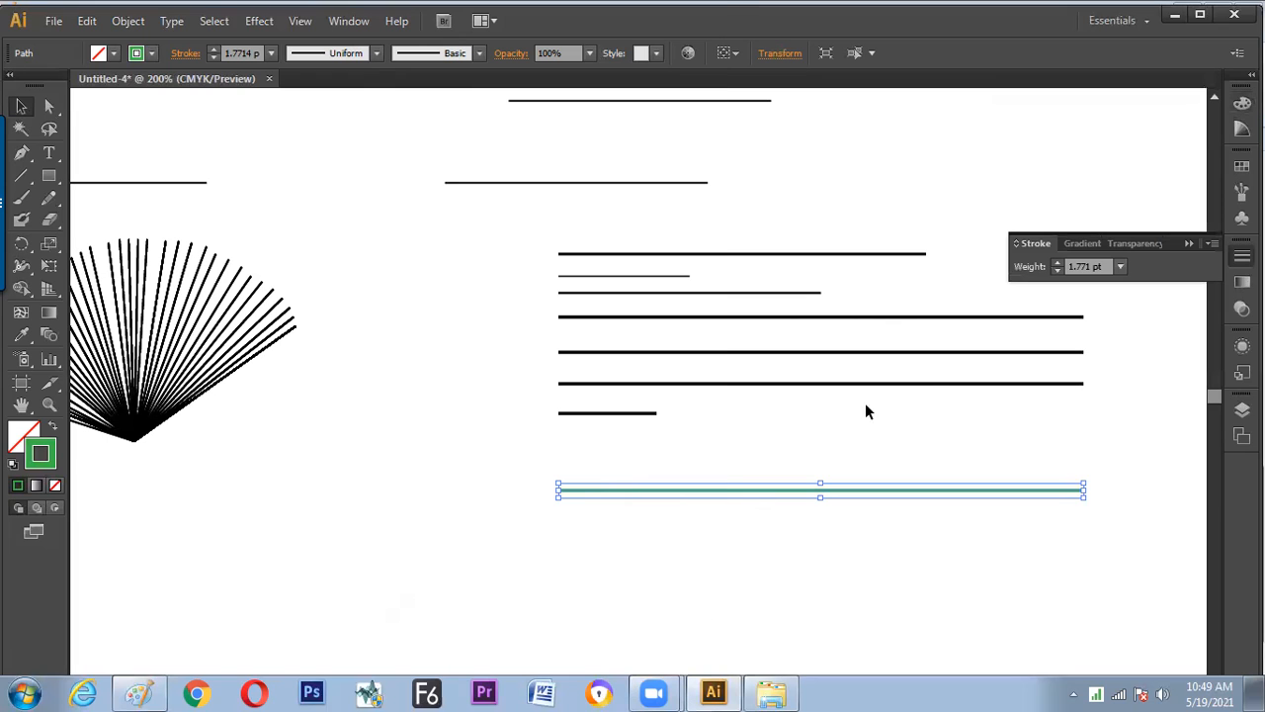
mouse_move(1024, 250)
mouse_down()
mouse_move(302, 240)
mouse_move(276, 200)
mouse_up()
drag(369, 182, 328, 161)
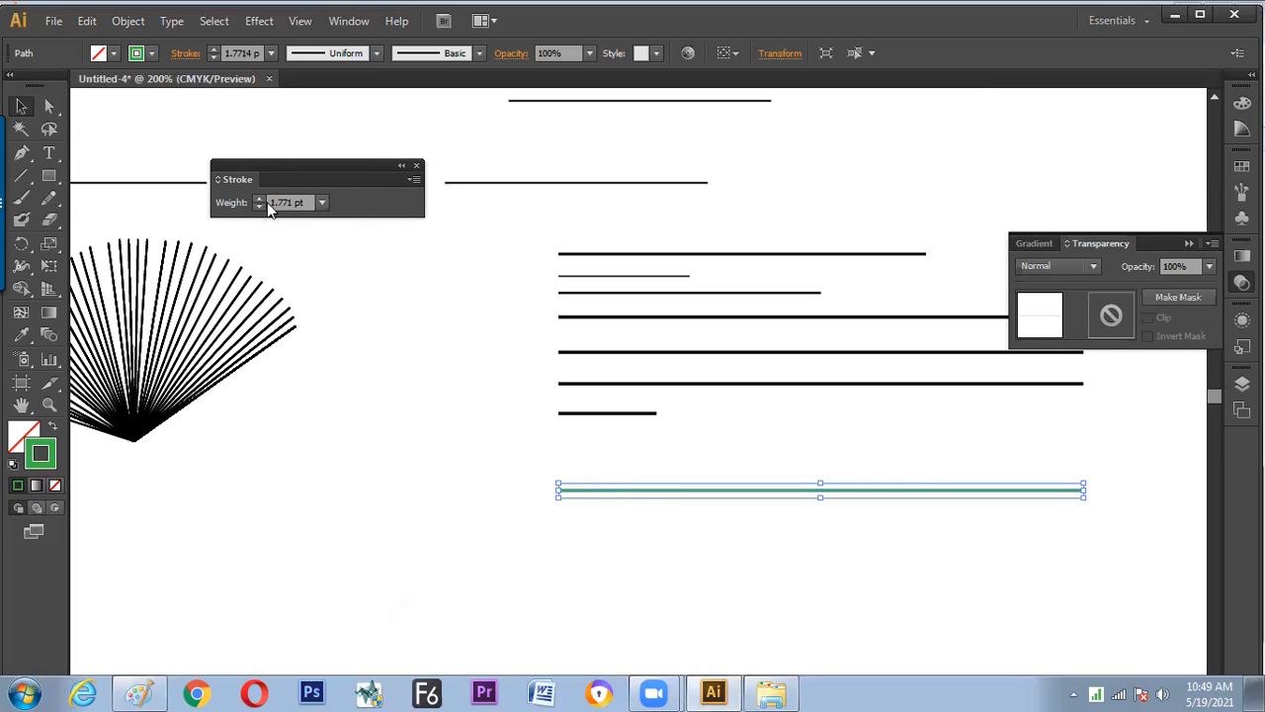
click(415, 181)
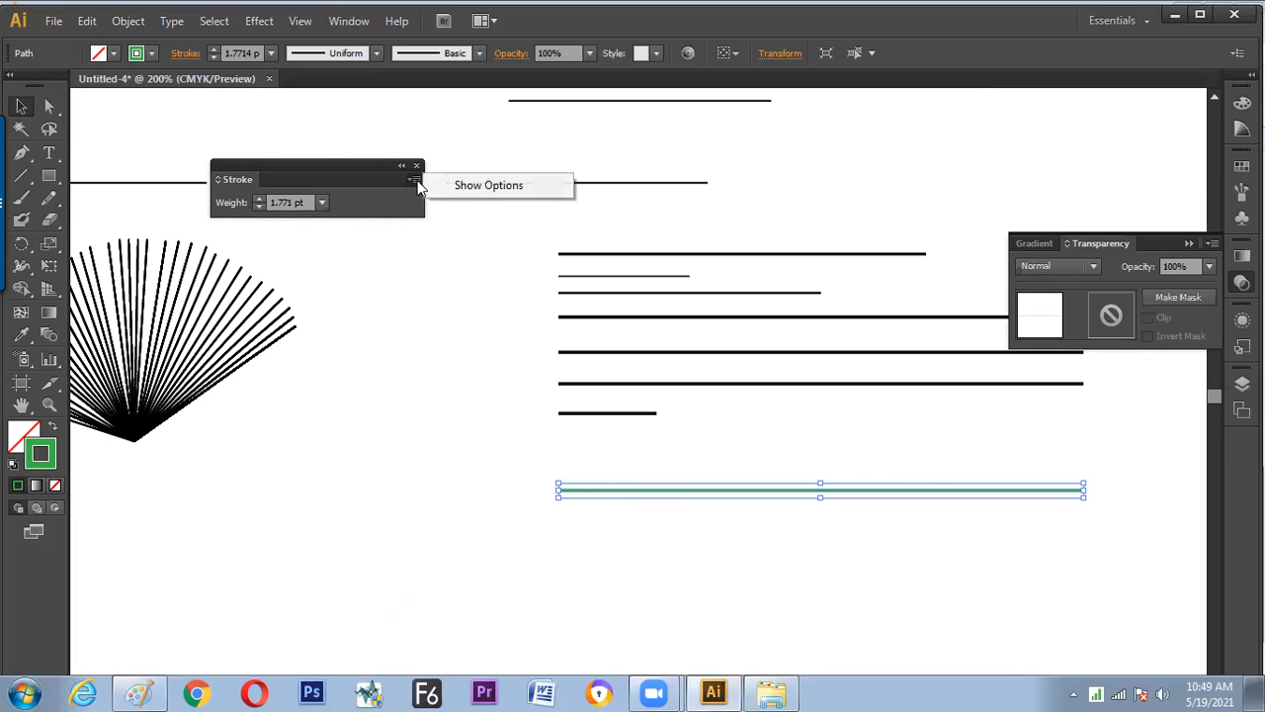
click(465, 188)
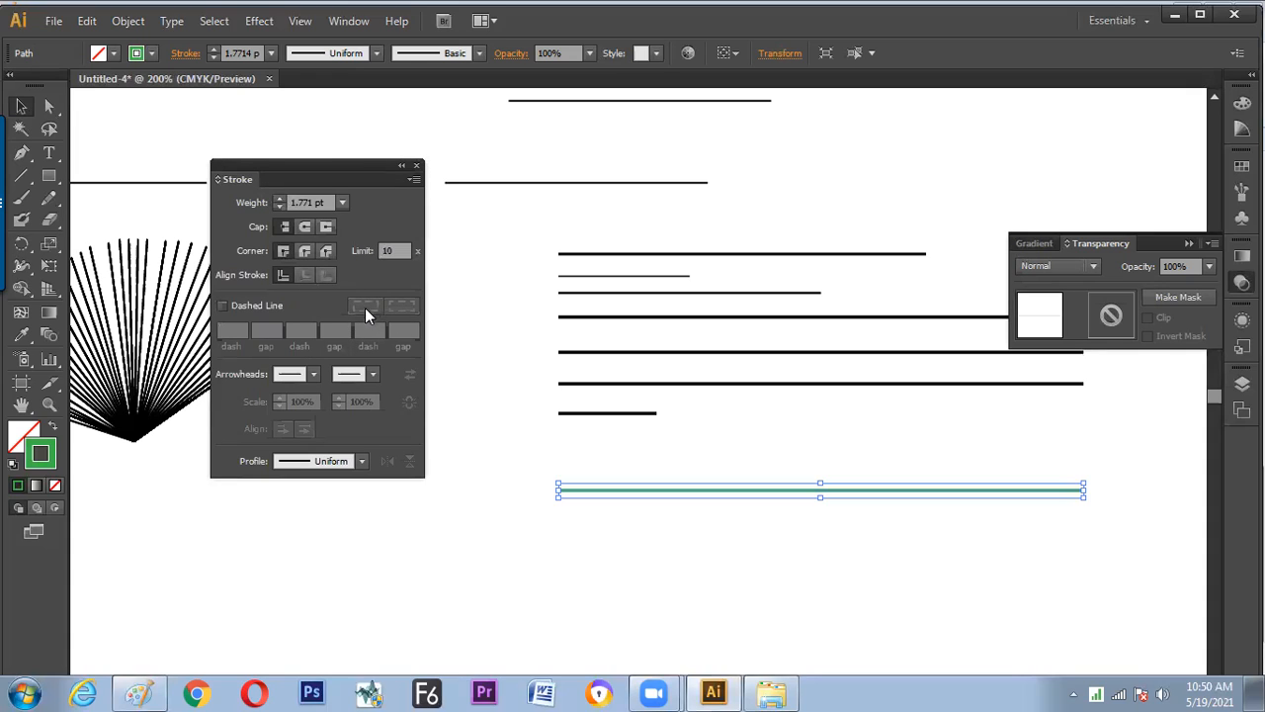
drag(361, 173, 332, 178)
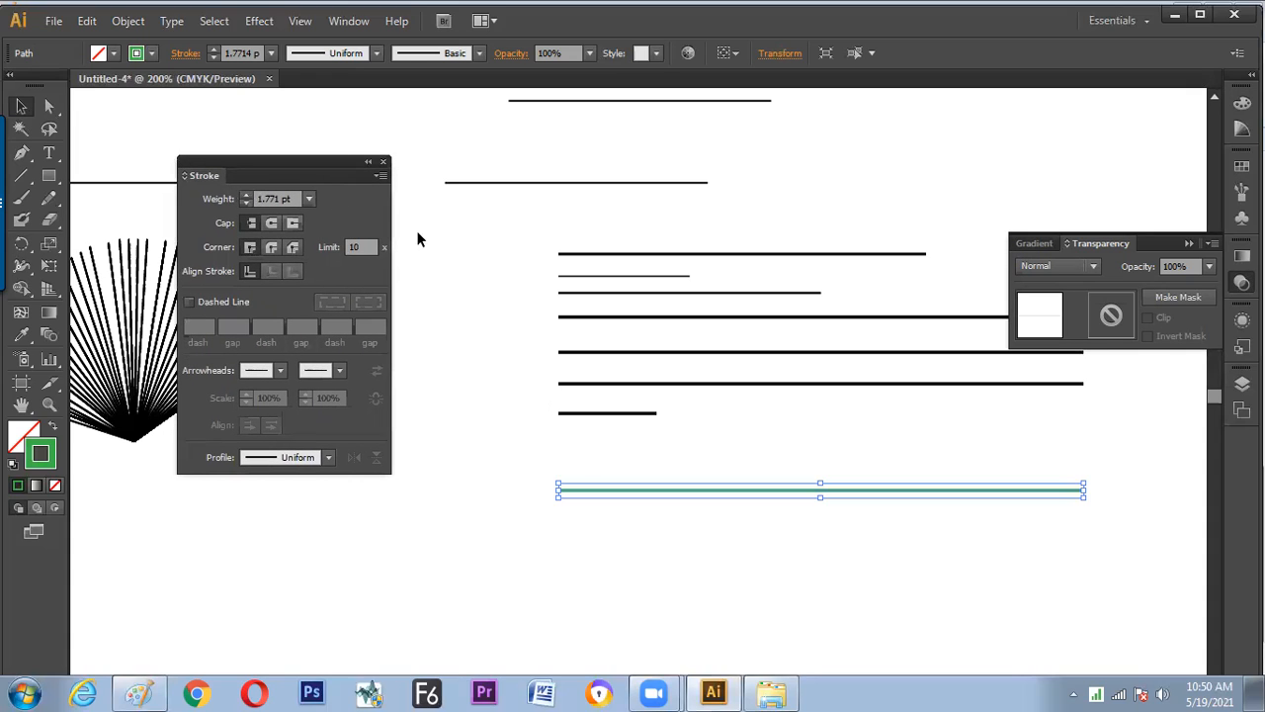
- Float the Appearance panel beside the Stroke panel, and use it to recolour the selected line's stroke with an orange-red swatch
click(350, 22)
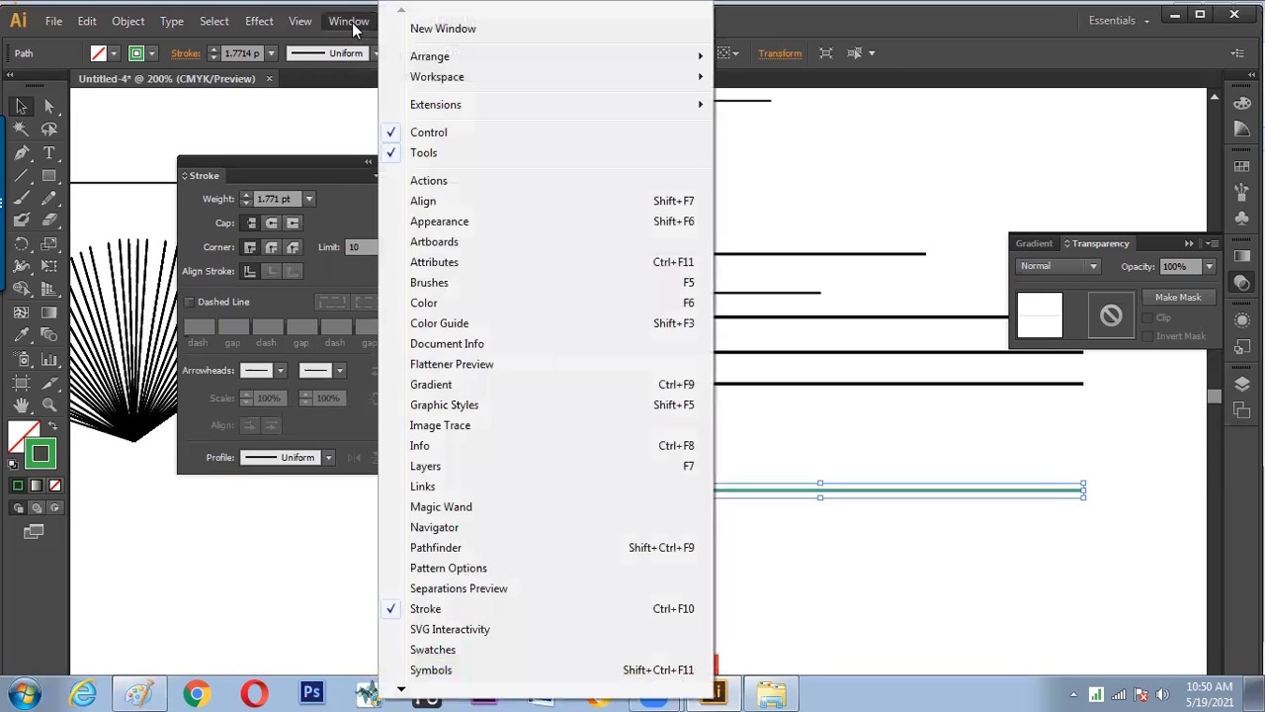
click(491, 225)
drag(1028, 314, 421, 112)
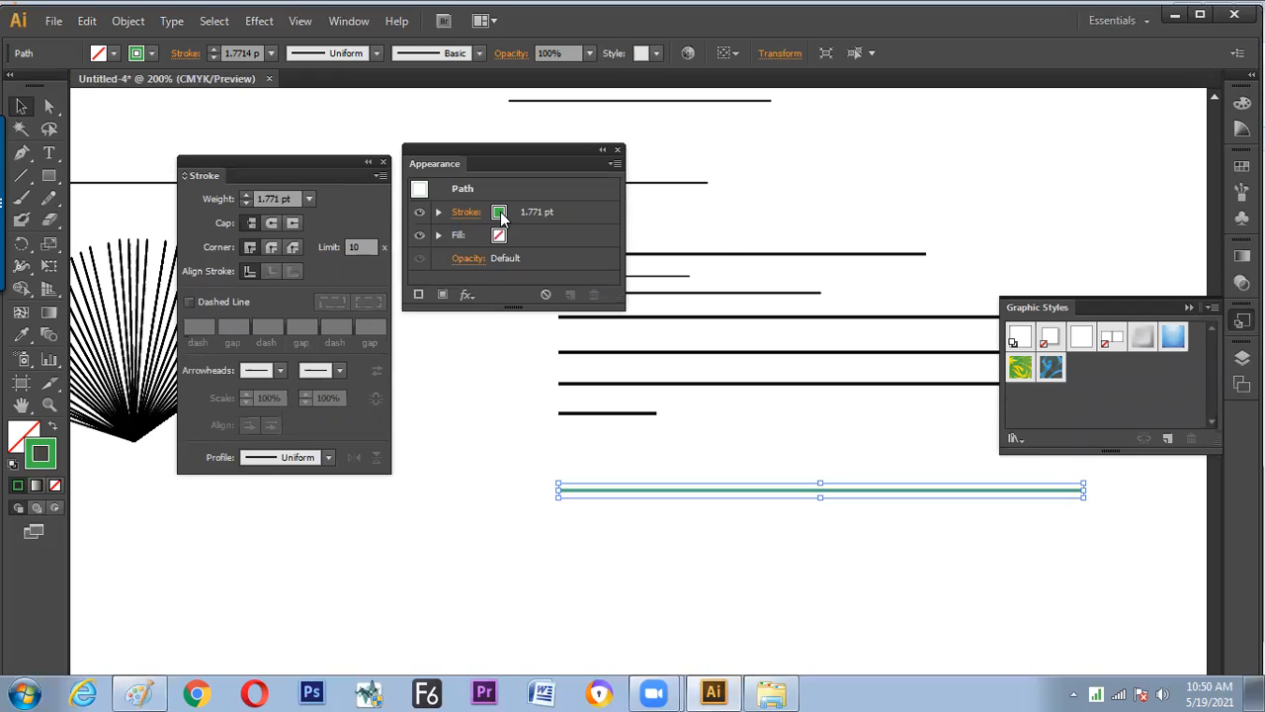
click(501, 214)
click(500, 213)
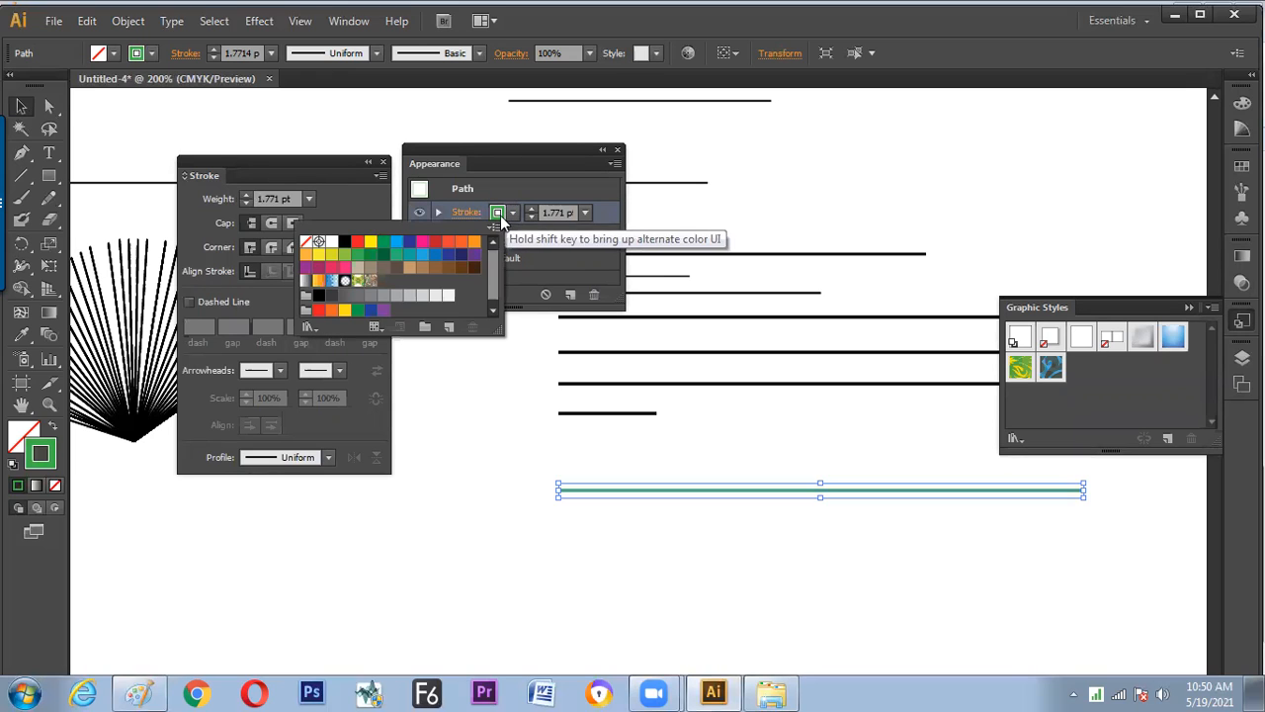
click(448, 241)
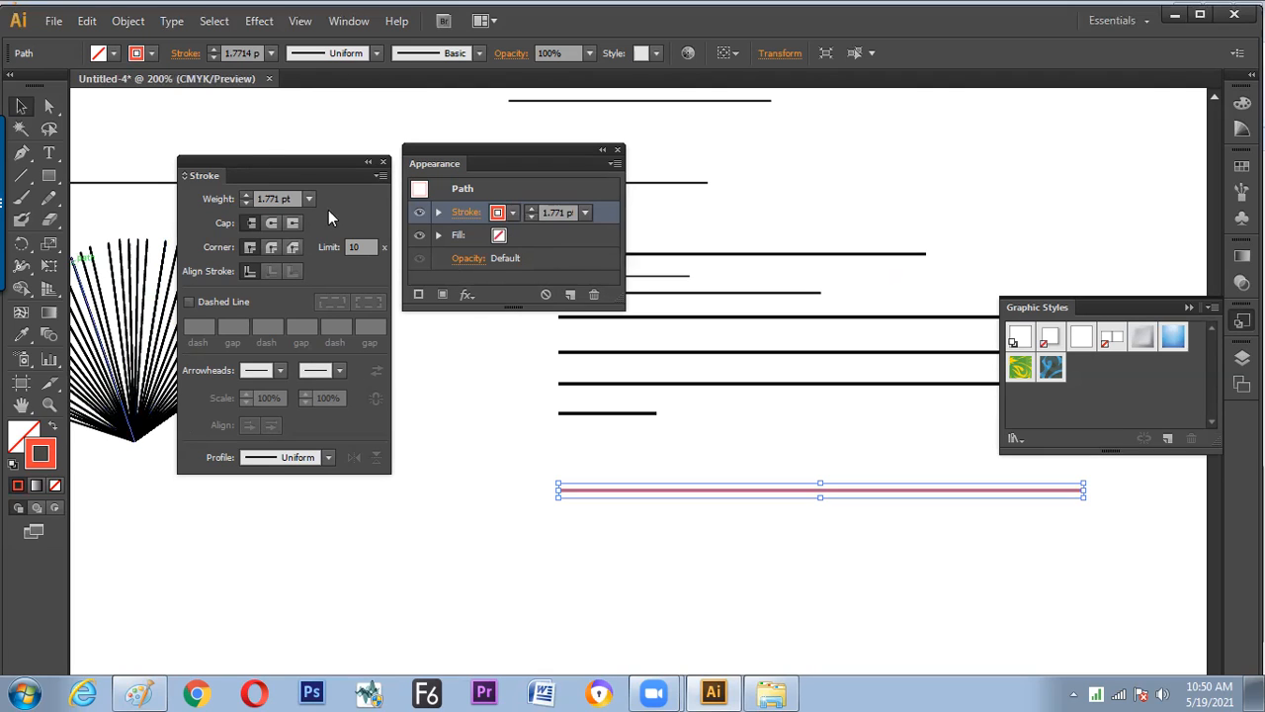
drag(267, 161, 277, 145)
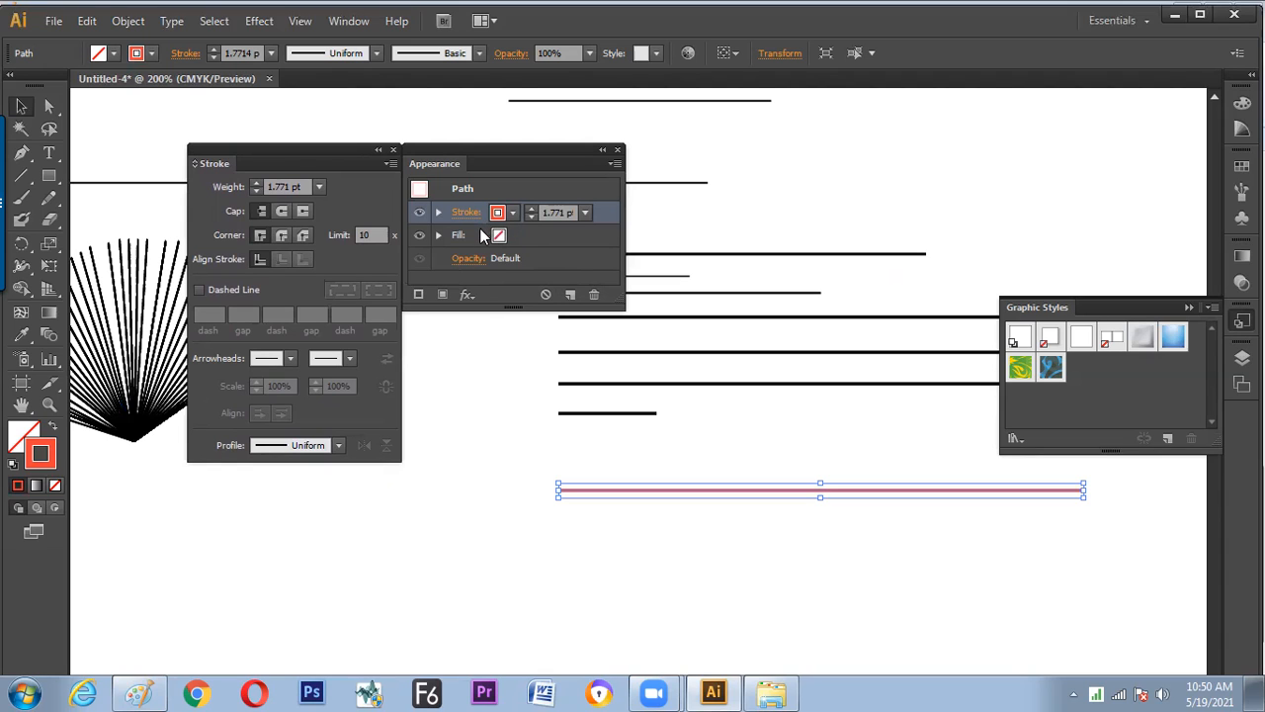
- Float the Color panel with full options beside Appearance, and set the line's stroke to C 82, M 72, Y 43, K 0
click(348, 21)
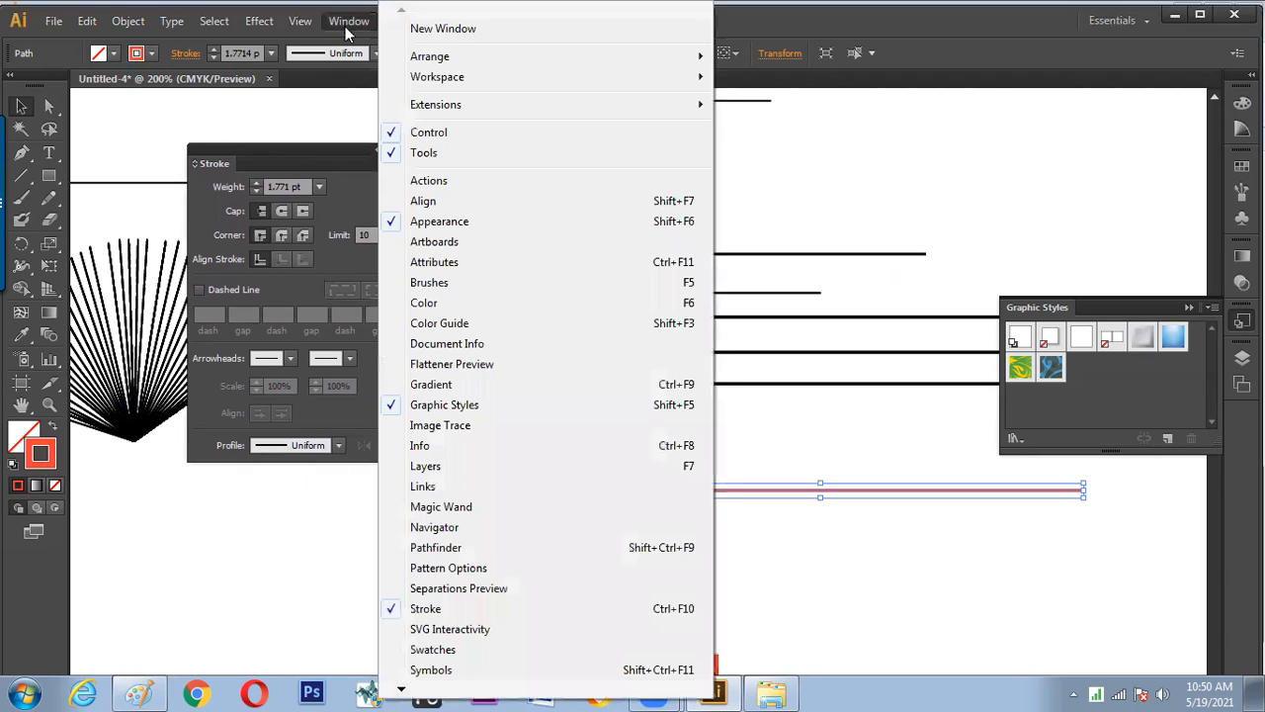
click(435, 307)
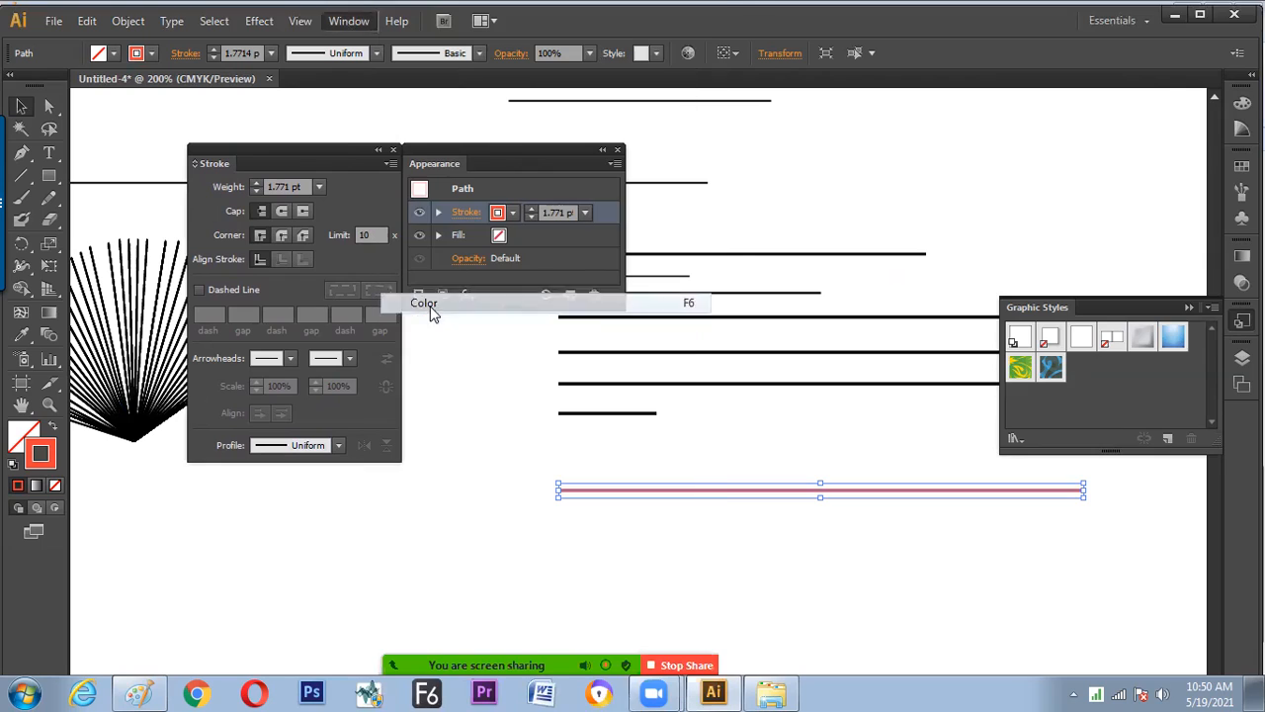
drag(1030, 91, 653, 155)
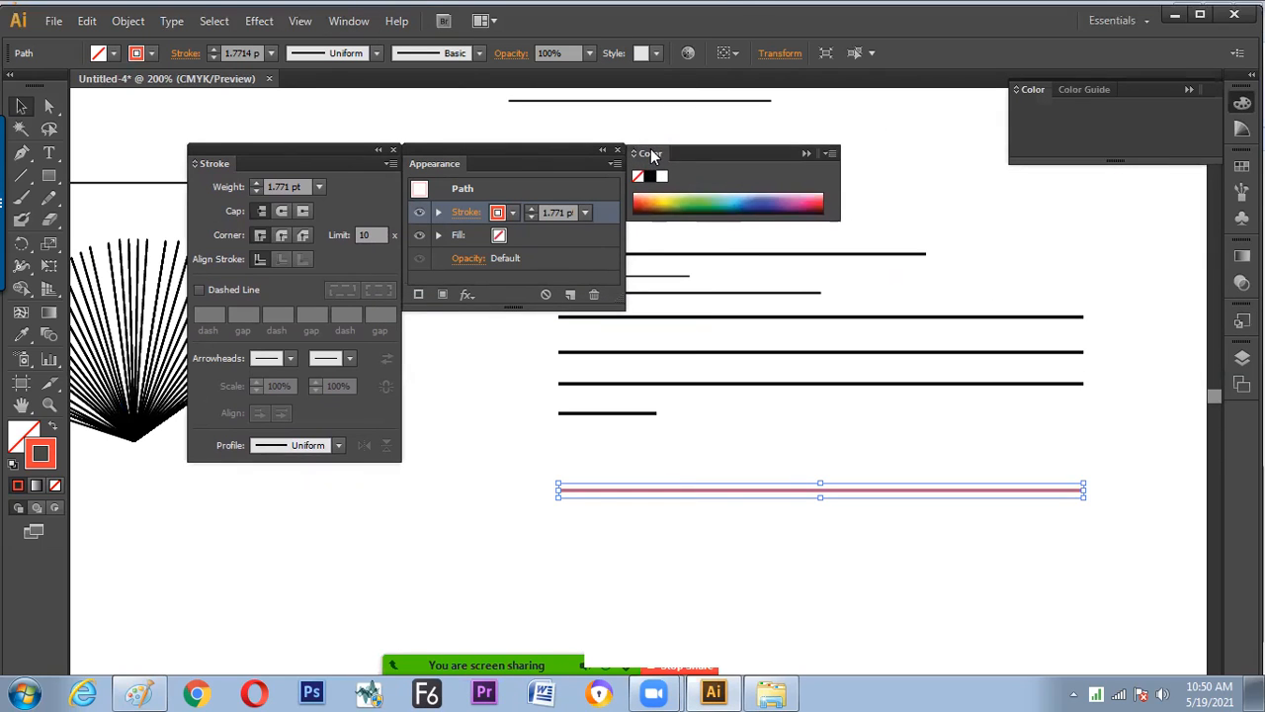
click(828, 153)
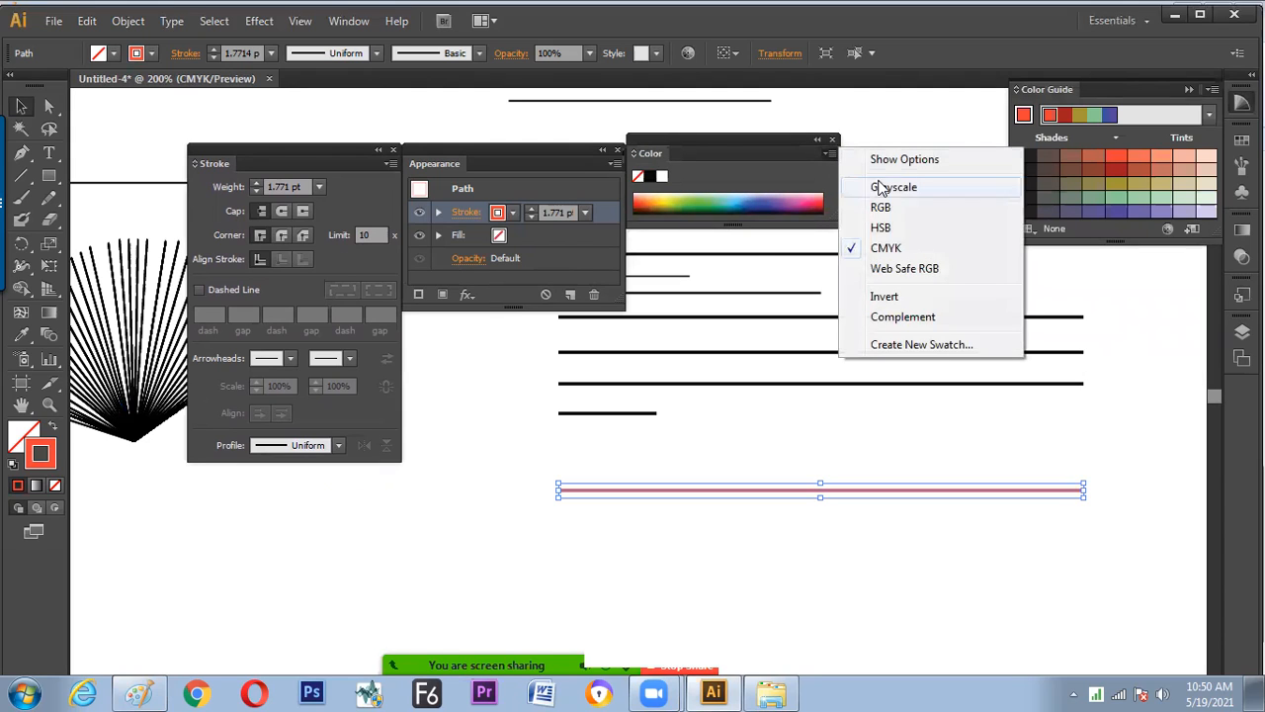
click(904, 159)
mouse_move(778, 139)
mouse_down()
mouse_move(798, 149)
mouse_move(779, 152)
mouse_up()
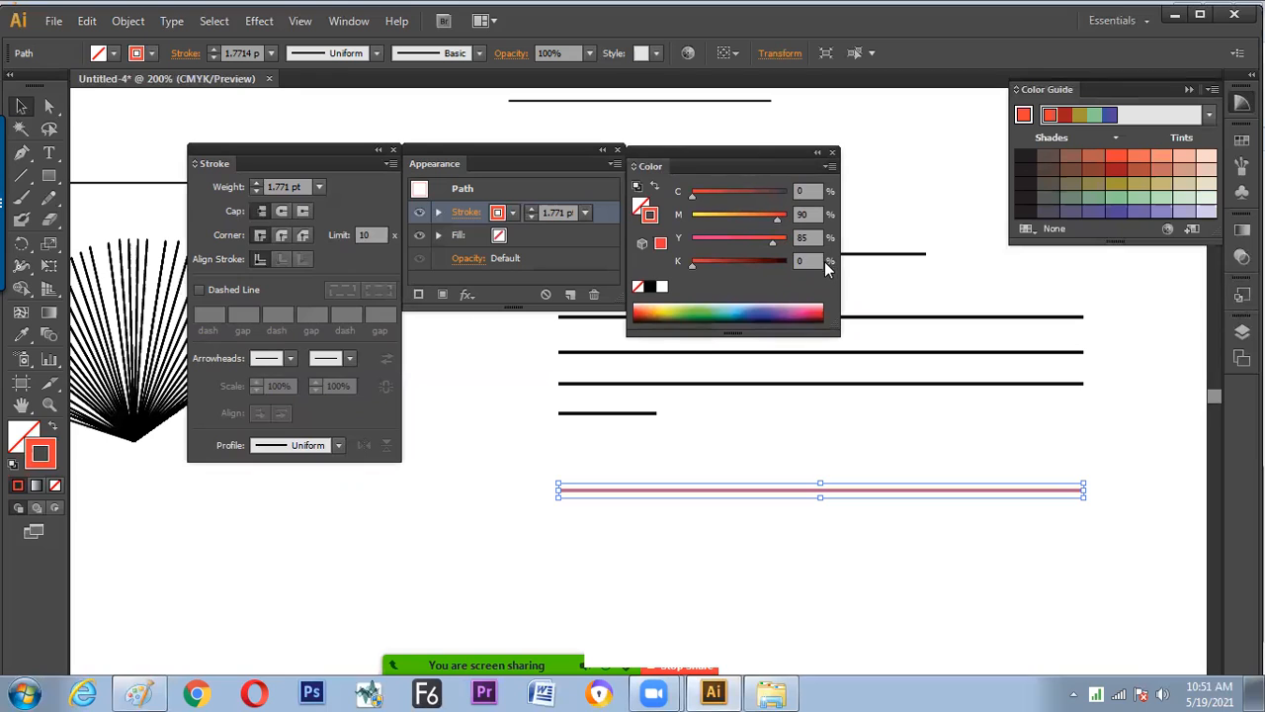
mouse_move(780, 221)
mouse_down()
mouse_move(717, 220)
mouse_move(746, 197)
mouse_move(770, 195)
mouse_move(733, 240)
mouse_up()
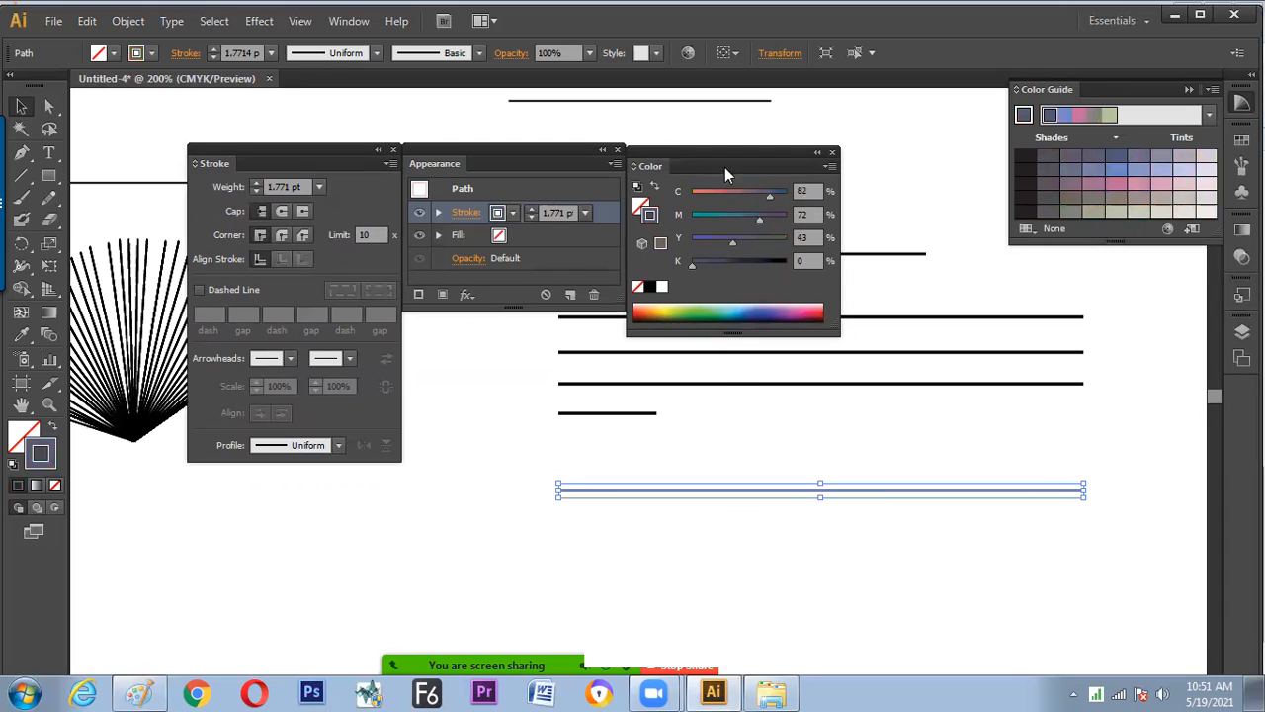
drag(724, 152, 726, 148)
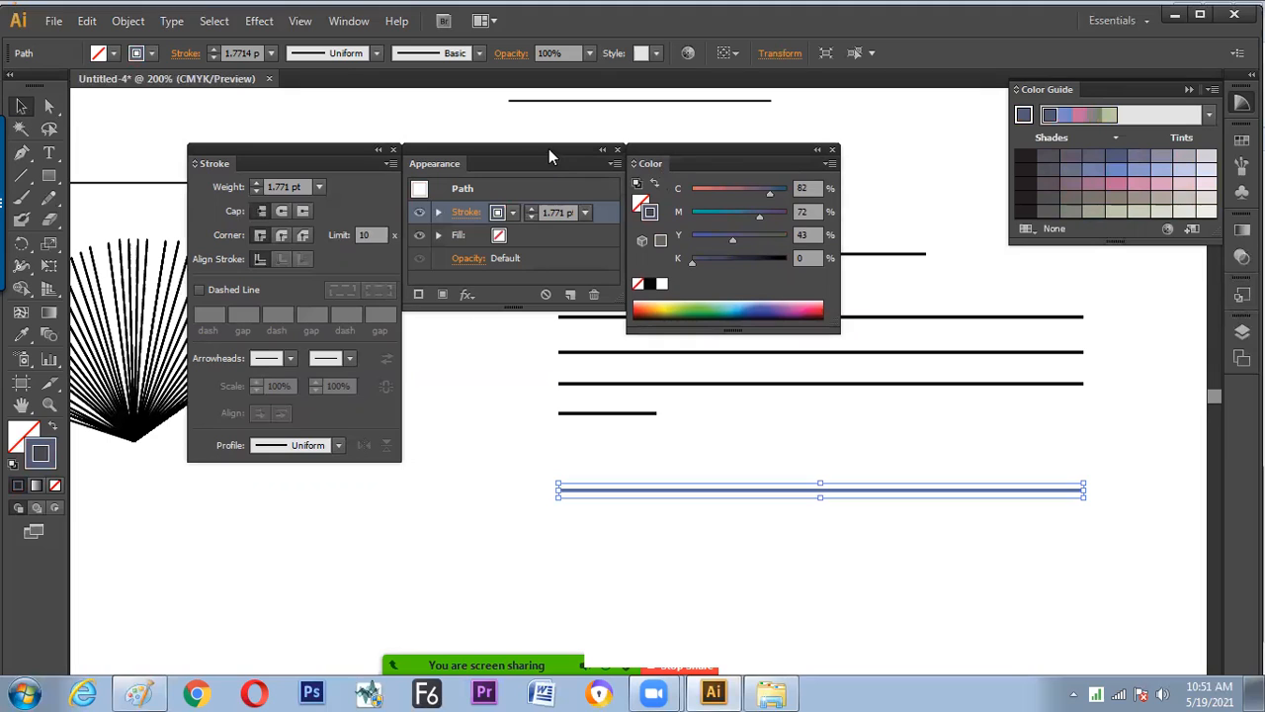
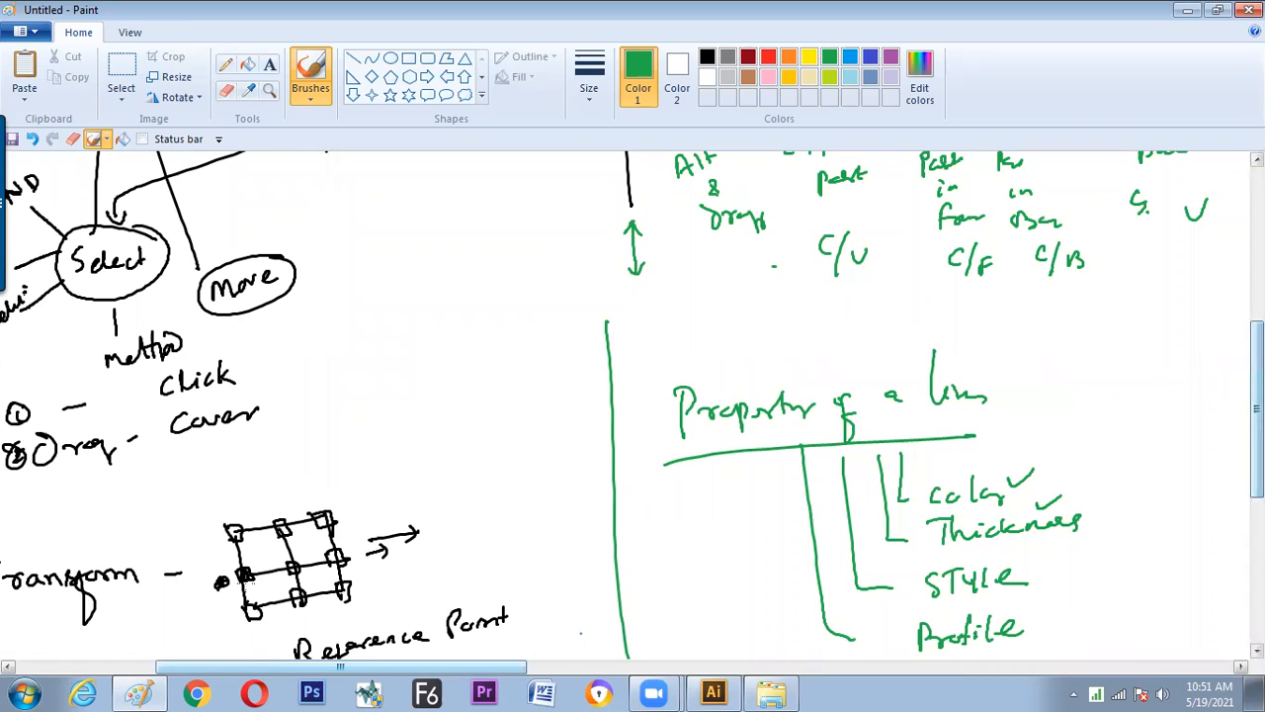
- In Paint, draw a connector from "Color" and "Thickness" to a new bracket with four branches in the empty area beside them
drag(340, 666, 469, 666)
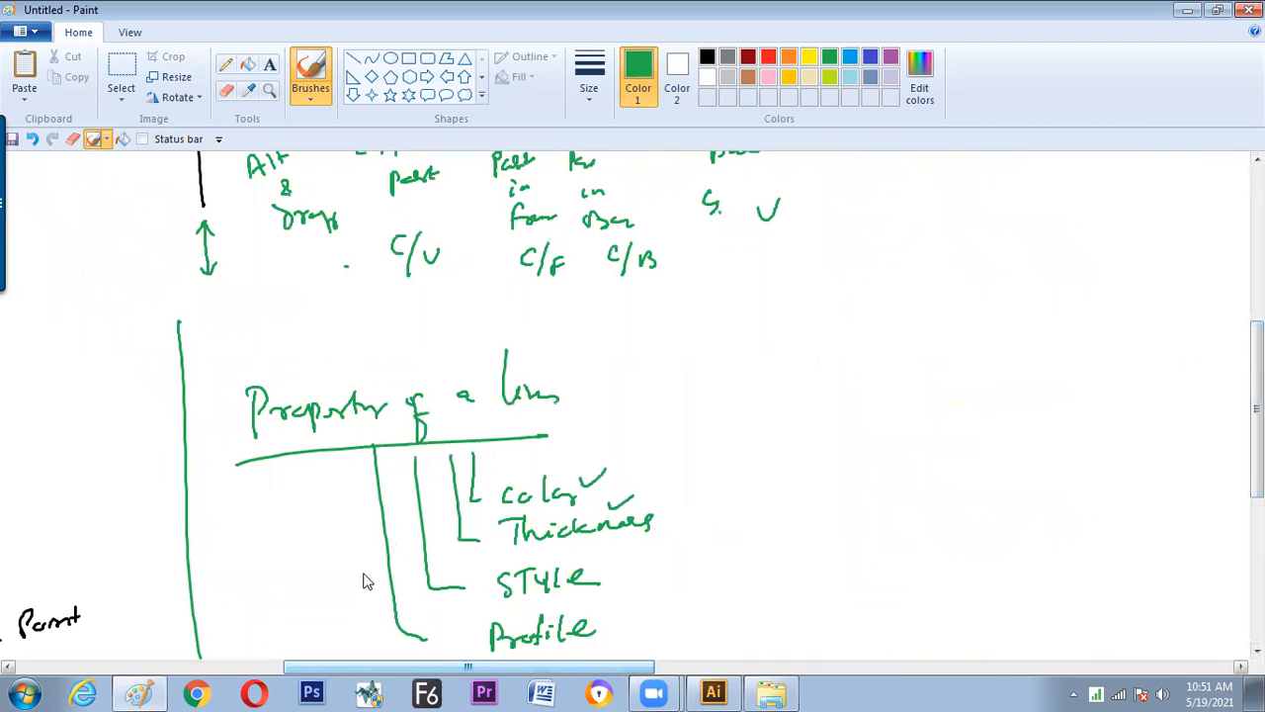
drag(1258, 408, 1257, 484)
drag(628, 281, 797, 251)
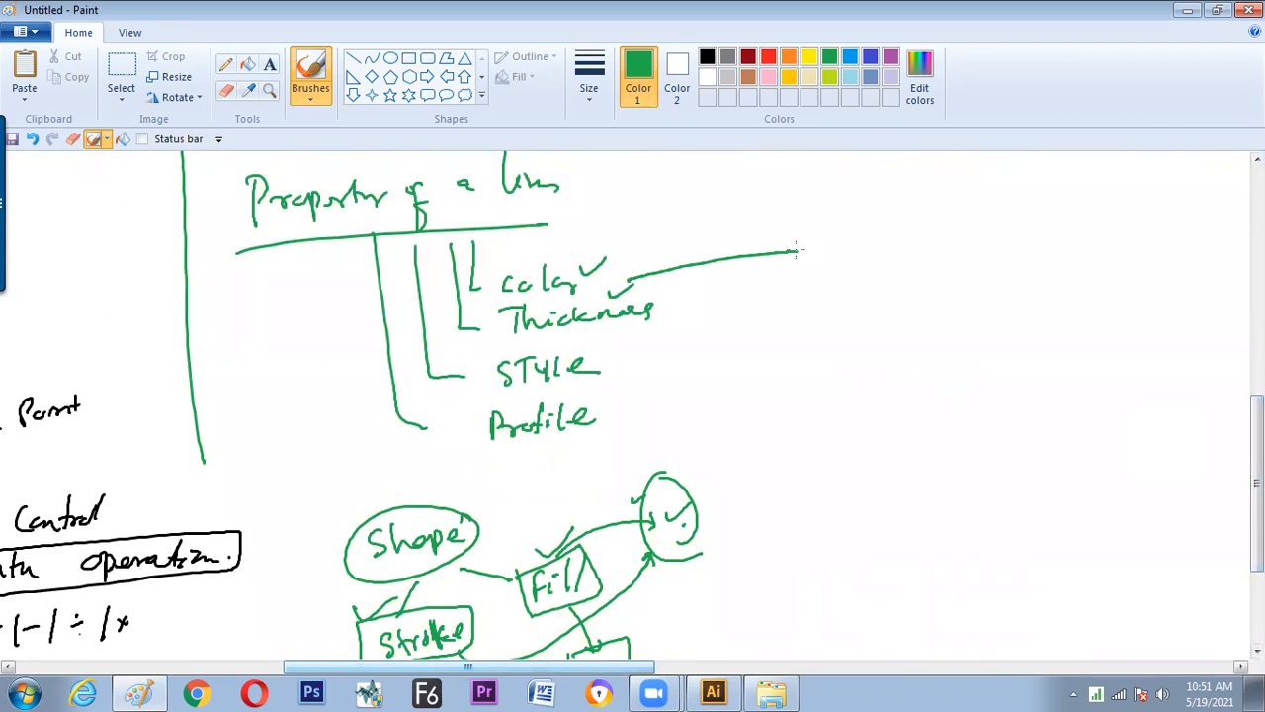
mouse_move(800, 179)
mouse_down()
mouse_move(812, 376)
mouse_move(802, 180)
mouse_move(833, 179)
mouse_up()
drag(810, 239, 834, 237)
drag(811, 315, 836, 310)
drag(813, 380, 864, 378)
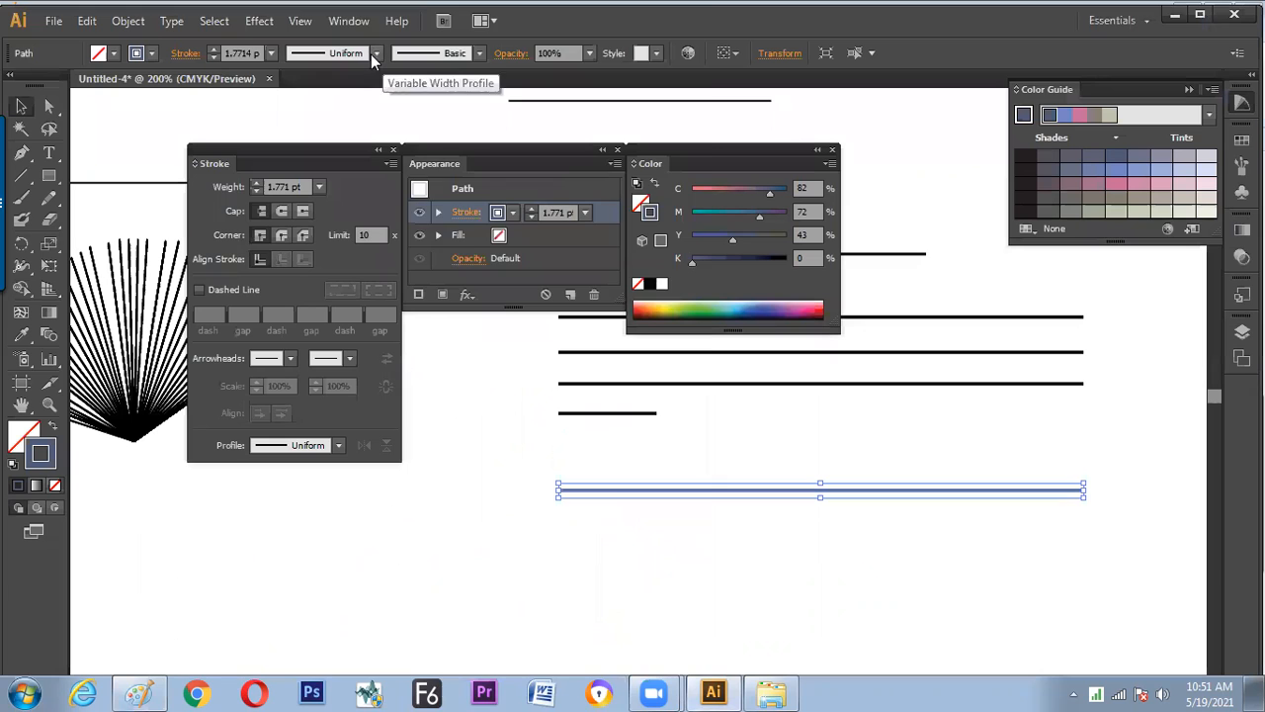
- Check the panel shortcuts in Illustrator, and write "Shift+F6", "Ctrl+F10" and "F6 (Color)" on the first three branches in Paint
click(349, 21)
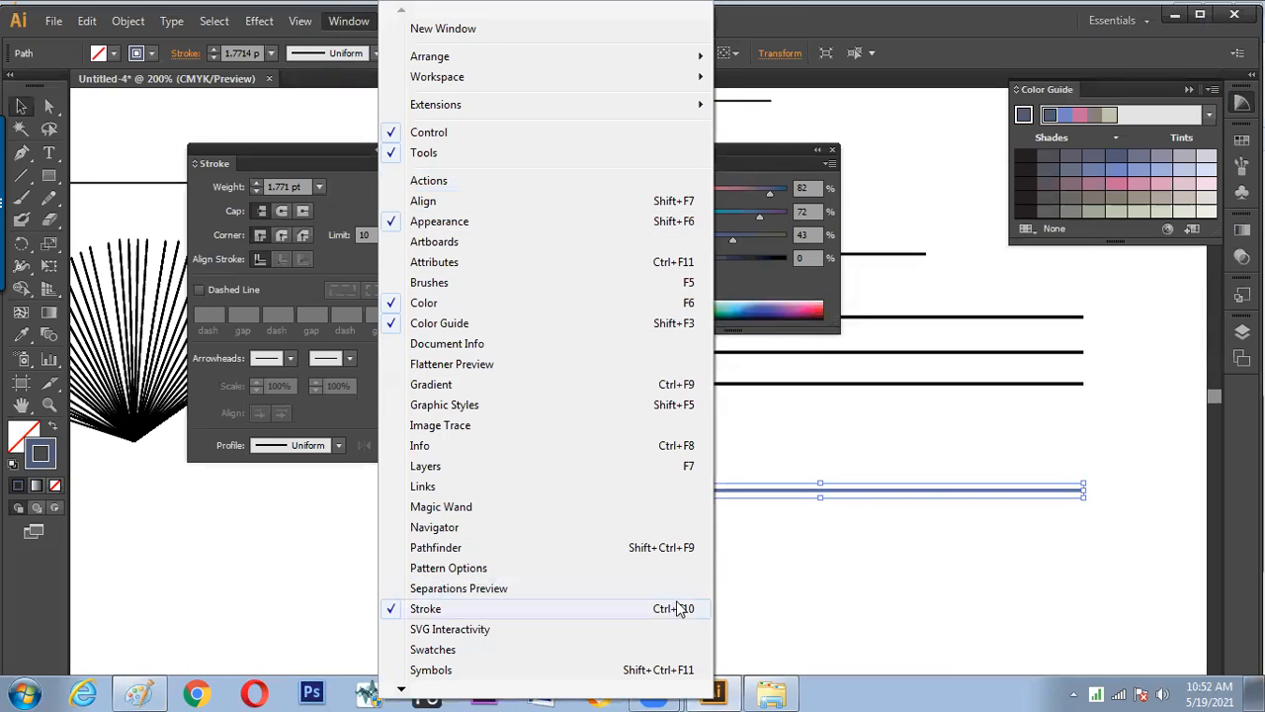
key(alt+Tab)
mouse_move(856, 174)
mouse_down()
mouse_move(842, 195)
mouse_move(901, 203)
mouse_move(933, 178)
mouse_move(962, 179)
mouse_up()
drag(966, 173, 965, 186)
mouse_move(872, 227)
mouse_down()
mouse_move(858, 235)
mouse_move(874, 246)
mouse_up()
mouse_move(888, 224)
mouse_down()
mouse_move(889, 246)
mouse_move(896, 230)
mouse_up()
drag(897, 245, 912, 233)
mouse_move(922, 222)
mouse_down()
mouse_move(925, 243)
mouse_move(951, 233)
mouse_up()
mouse_move(942, 225)
mouse_down()
mouse_move(942, 243)
mouse_move(967, 243)
mouse_up()
drag(965, 221, 984, 231)
mouse_move(992, 226)
mouse_down()
mouse_move(992, 243)
mouse_move(1004, 239)
mouse_up()
mouse_move(882, 293)
mouse_down()
mouse_move(884, 324)
mouse_move(894, 288)
mouse_move(908, 311)
mouse_up()
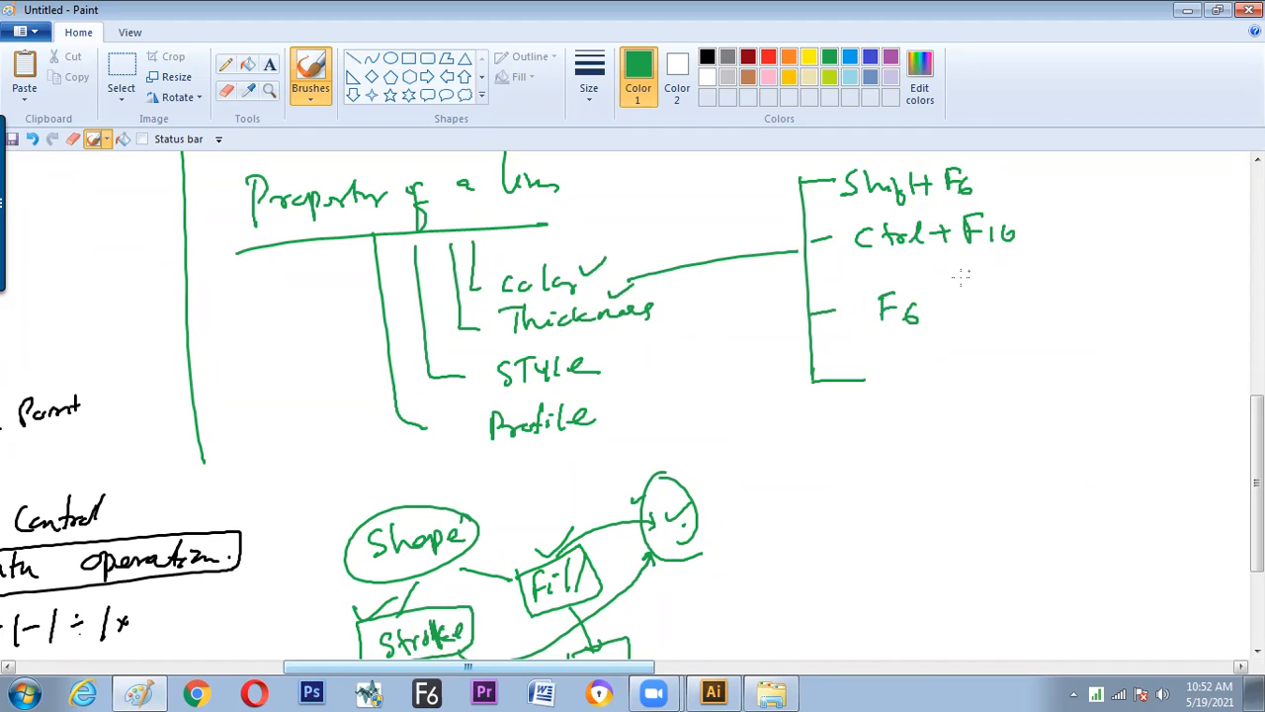
mouse_move(993, 289)
mouse_down()
mouse_move(1024, 309)
mouse_move(1054, 308)
mouse_up()
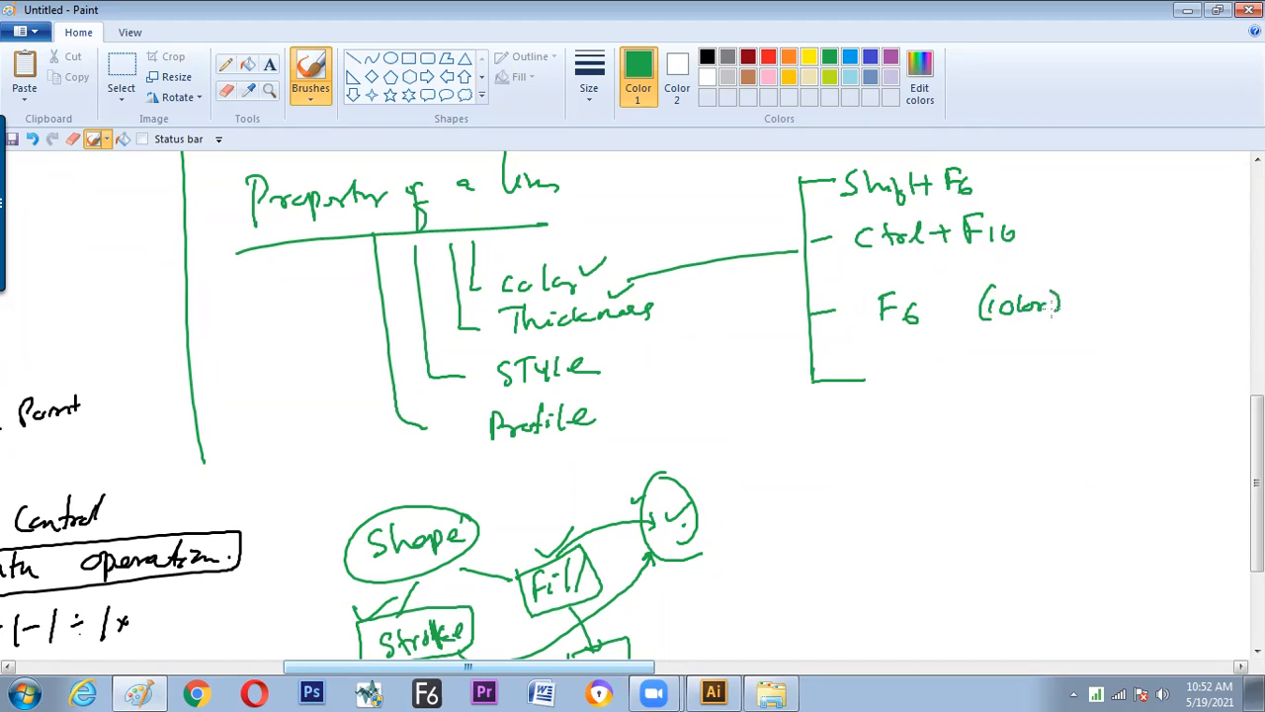
- Write "(Stroke)" next to "Ctrl+F10" and "(Appearance" next to "Shift+F6"
drag(1037, 220, 1152, 227)
mouse_move(1018, 166)
mouse_down()
mouse_move(1010, 196)
mouse_move(1028, 188)
mouse_up()
drag(1044, 178, 1067, 191)
mouse_move(1076, 172)
mouse_down()
mouse_move(1082, 186)
mouse_move(1161, 175)
mouse_up()
- Label the fourth branch "Option Bar", and add a fifth branch labelled "Tool Bar"
mouse_move(911, 371)
mouse_down()
mouse_move(954, 374)
mouse_move(1024, 356)
mouse_up()
mouse_move(1040, 338)
mouse_down()
mouse_move(1040, 358)
mouse_move(1062, 337)
mouse_move(1070, 362)
mouse_up()
mouse_move(1070, 362)
mouse_down()
mouse_move(1087, 358)
mouse_move(1061, 374)
mouse_move(1099, 364)
mouse_up()
mouse_move(817, 379)
mouse_down()
mouse_move(817, 441)
mouse_move(858, 445)
mouse_up()
mouse_move(890, 423)
mouse_down()
mouse_move(890, 448)
mouse_move(901, 425)
mouse_up()
drag(911, 433, 926, 435)
mouse_move(935, 421)
mouse_down()
mouse_move(935, 447)
mouse_move(1016, 441)
mouse_up()
drag(1020, 435, 1034, 427)
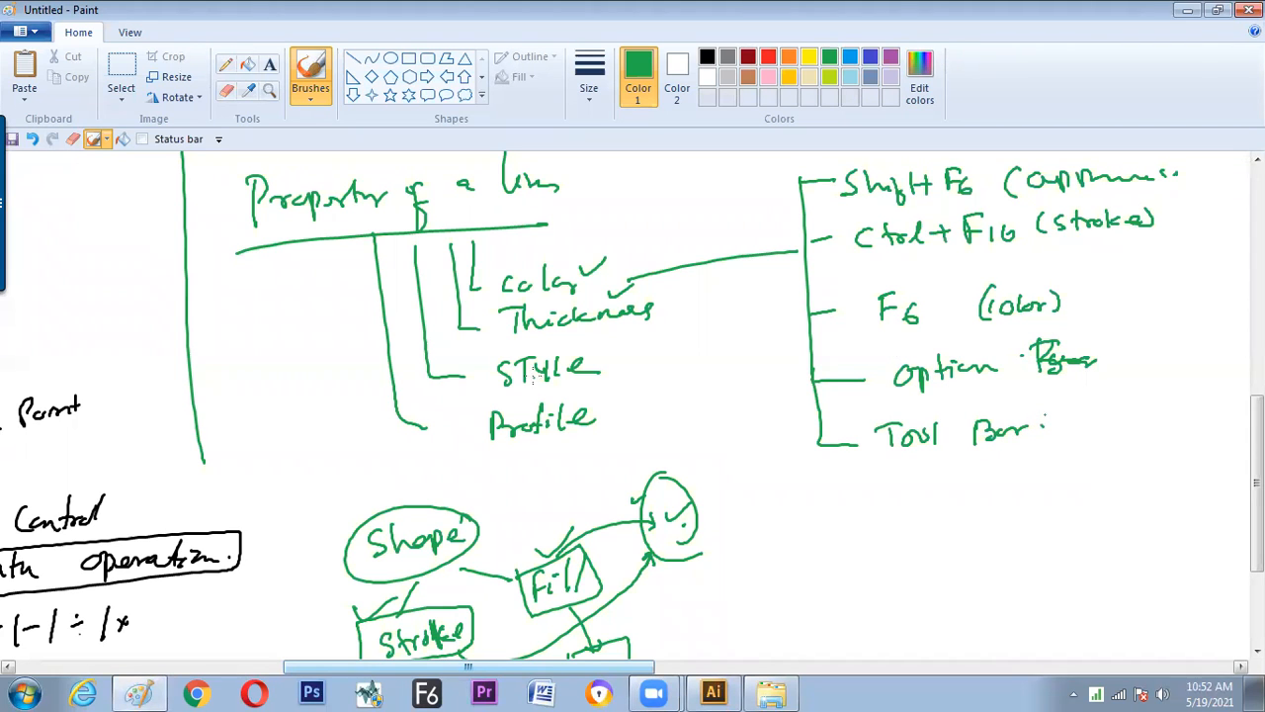
- In Illustrator, combine the Stroke, Color and Appearance panels into one floating group, enlarge it, and switch between its Stroke and Color settings
key(alt+Tab)
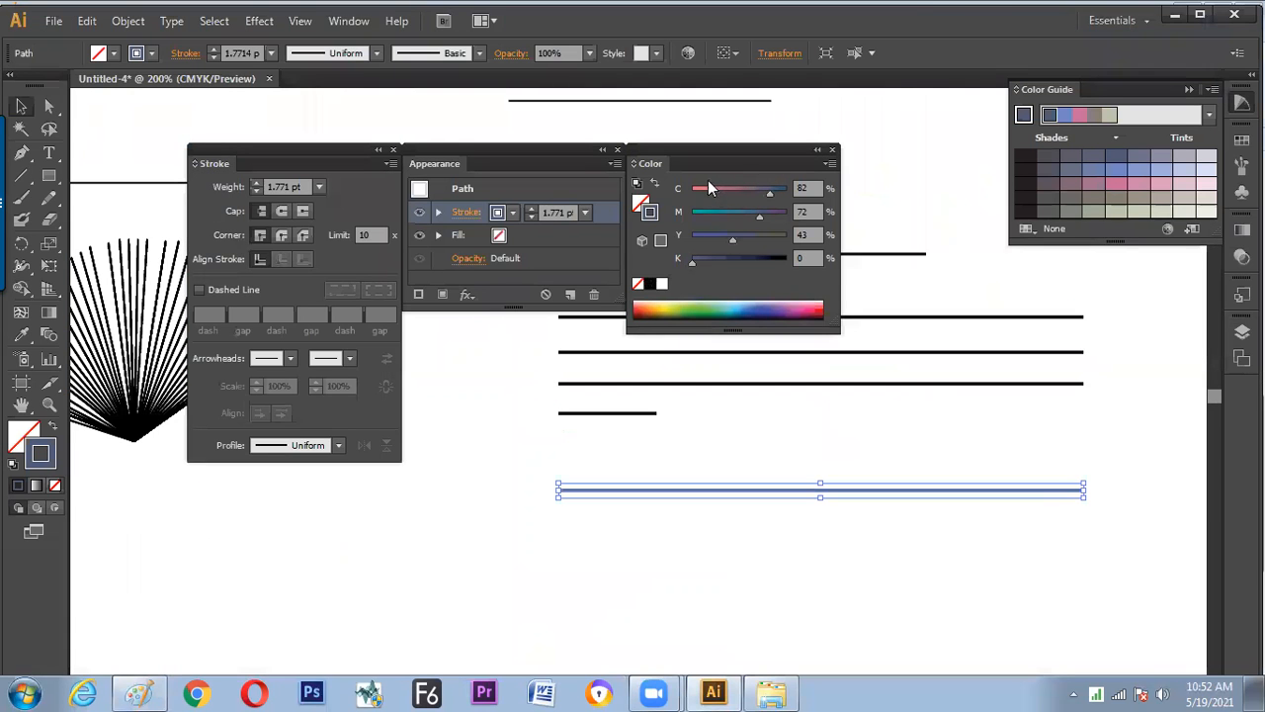
mouse_move(661, 161)
mouse_down()
mouse_move(326, 232)
mouse_move(311, 165)
mouse_up()
mouse_move(415, 170)
mouse_down()
mouse_move(332, 169)
mouse_move(366, 172)
mouse_up()
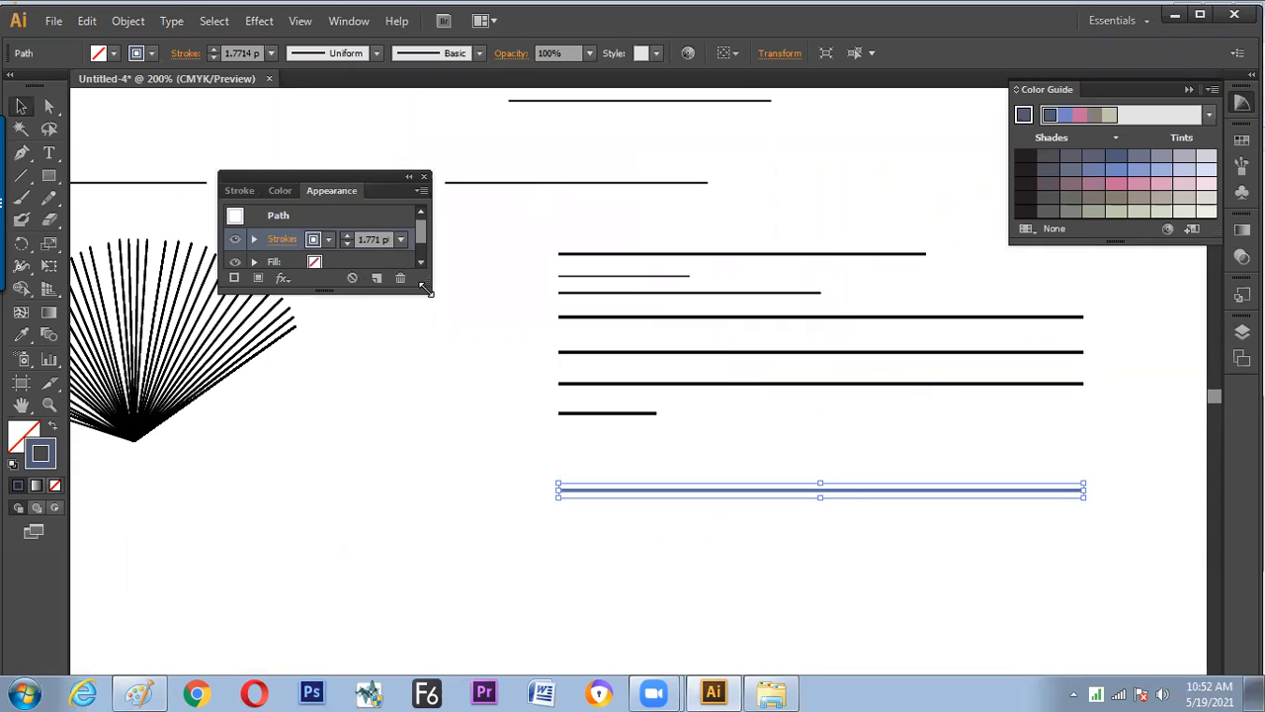
drag(429, 291, 448, 429)
click(280, 190)
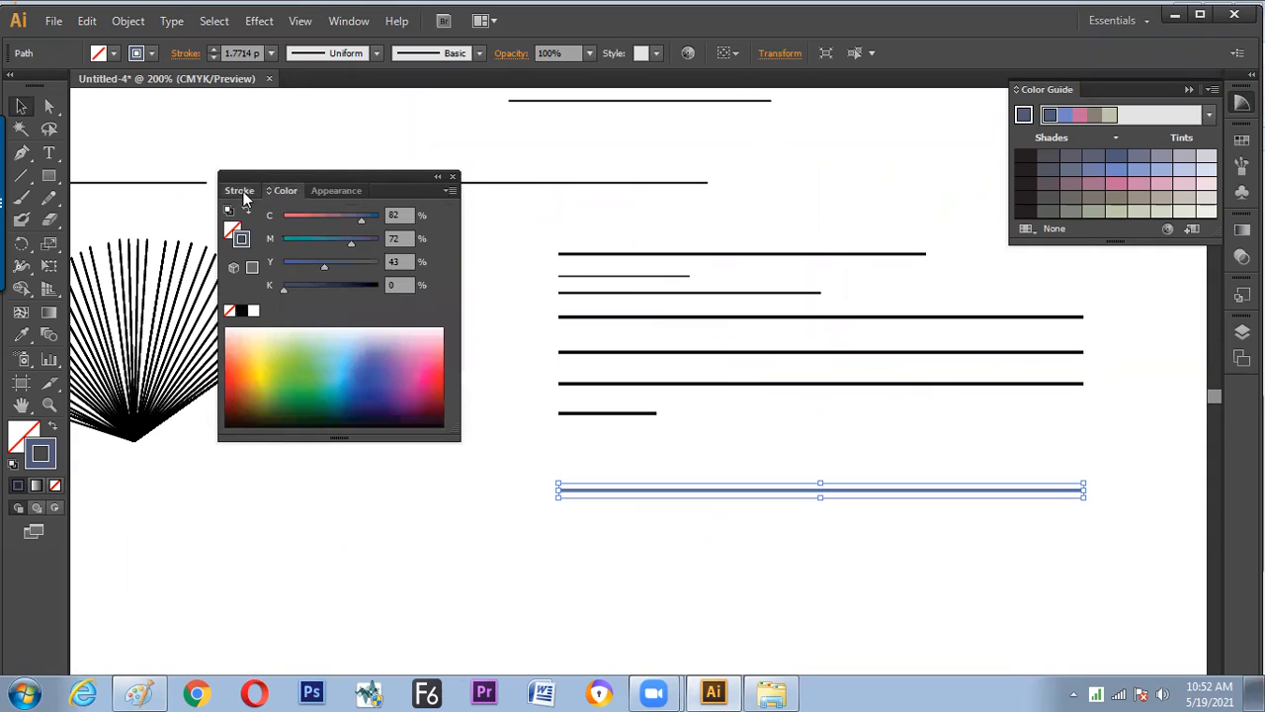
click(244, 190)
click(293, 191)
- Tick and circle "Thickness" in the Paint notes and write "Weight" beside it, consulting the Stroke settings in Illustrator
key(alt+Tab)
mouse_move(670, 311)
mouse_down()
mouse_move(686, 316)
mouse_move(710, 299)
mouse_up()
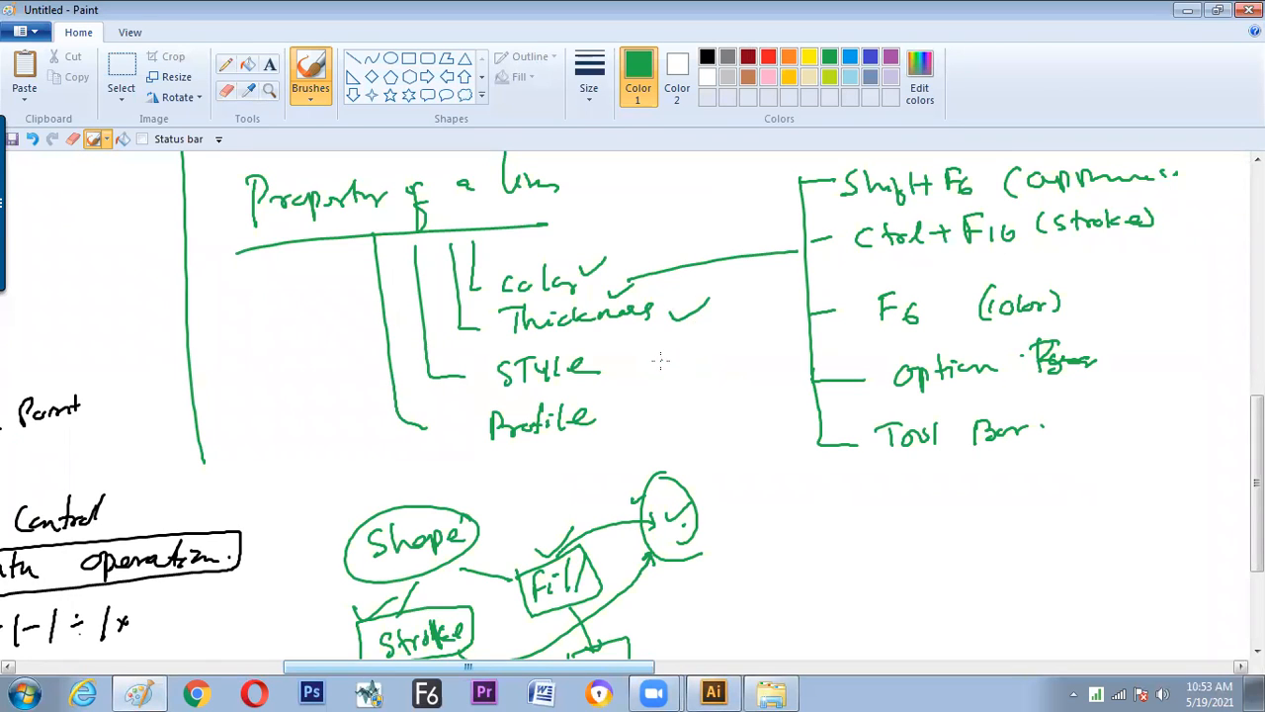
key(alt+Tab)
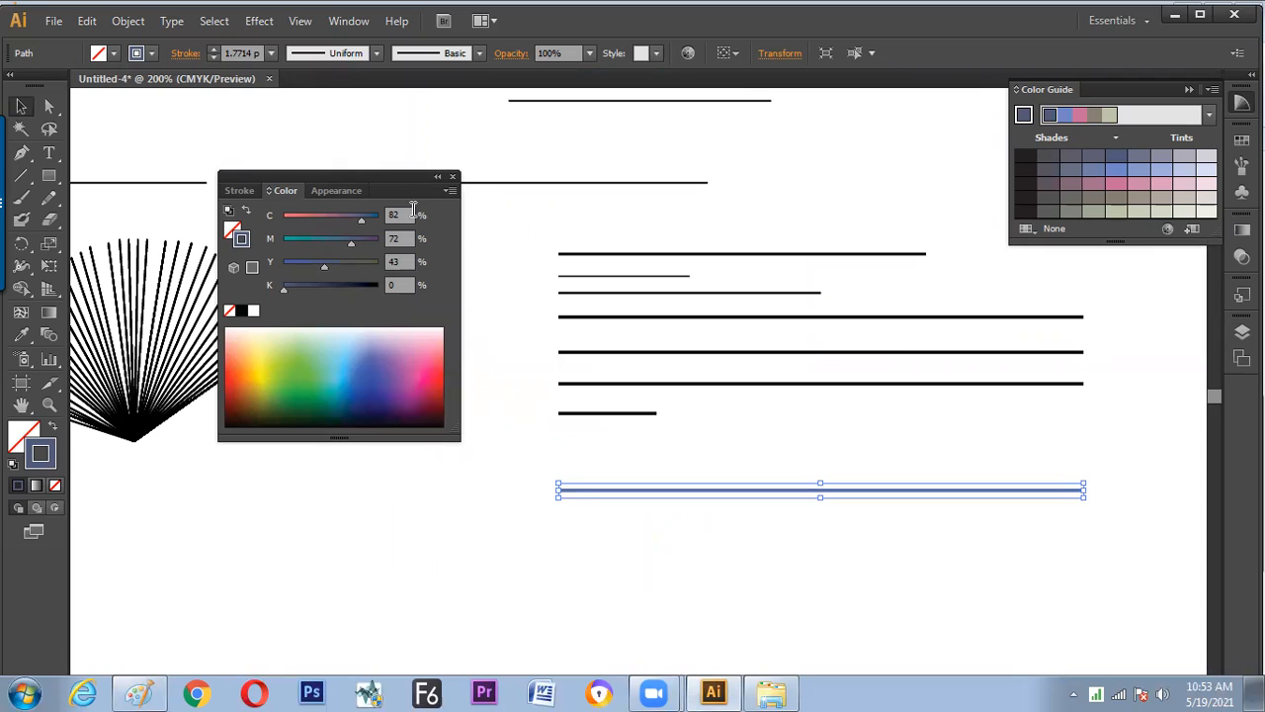
click(241, 191)
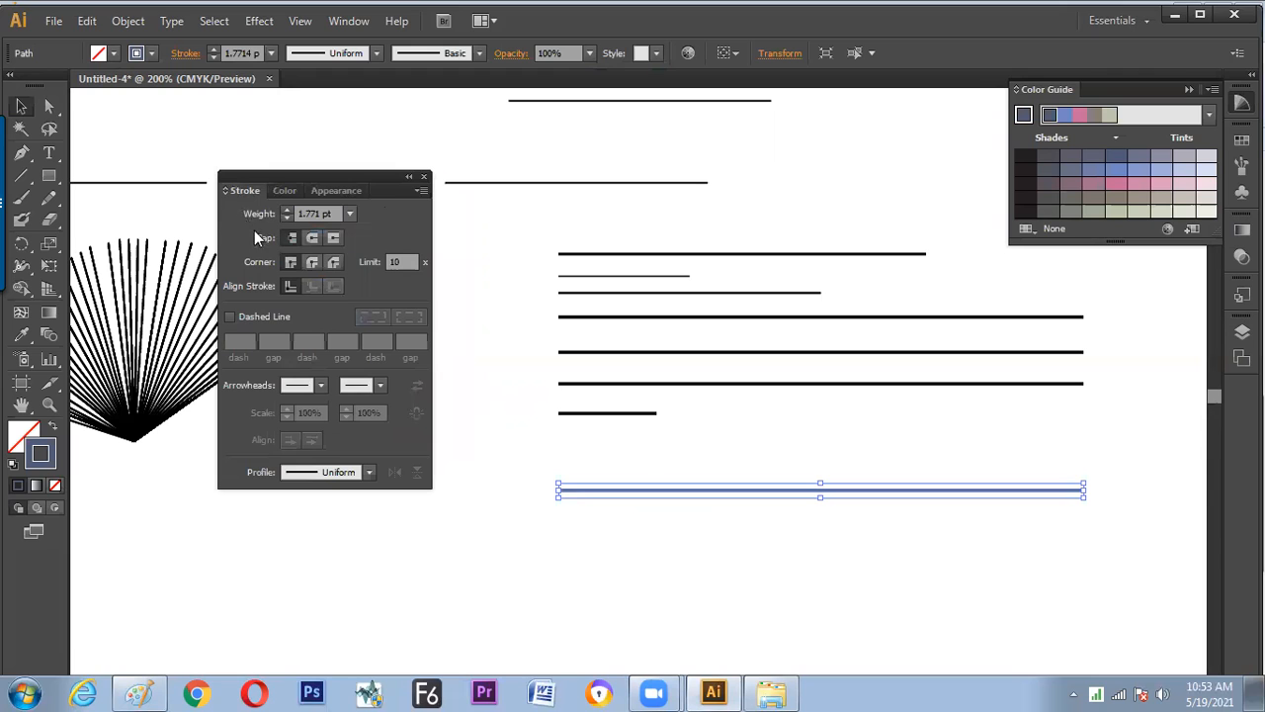
click(139, 693)
mouse_move(675, 303)
mouse_down()
mouse_move(550, 295)
mouse_move(496, 318)
mouse_move(501, 339)
mouse_move(647, 331)
mouse_move(661, 295)
mouse_move(667, 315)
mouse_move(756, 292)
mouse_move(770, 320)
mouse_move(797, 295)
mouse_up()
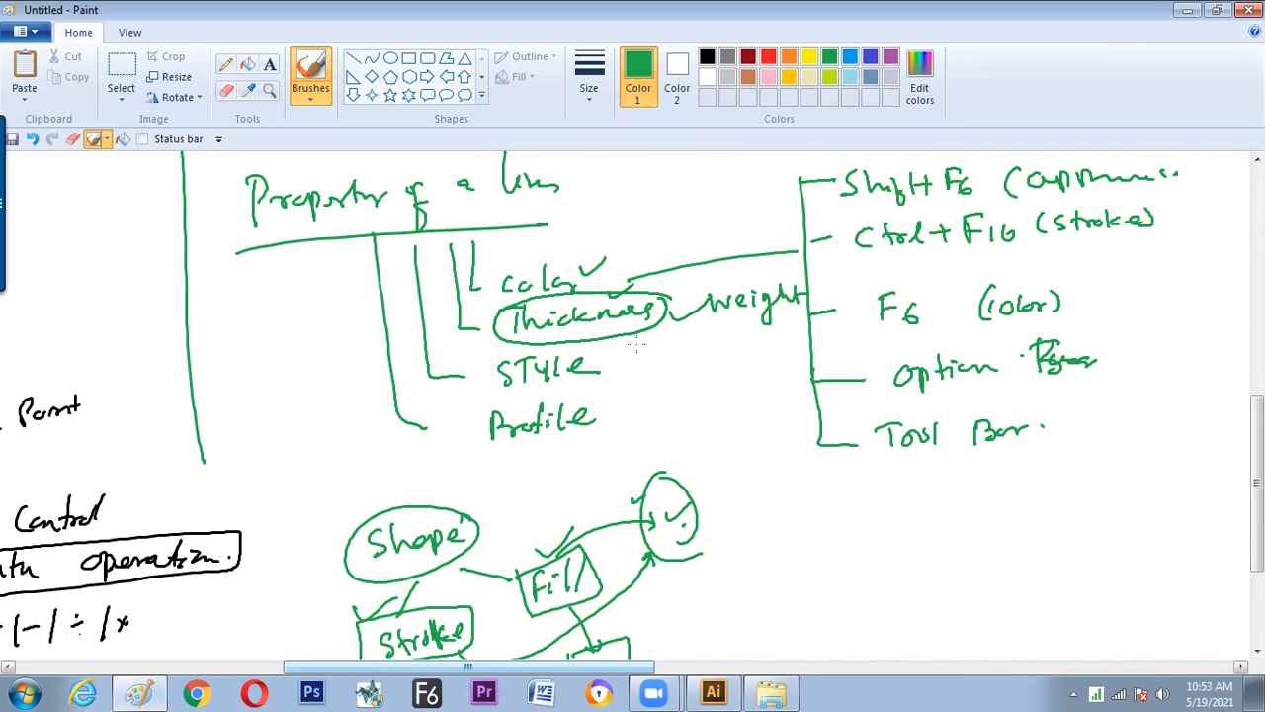
scroll(1236, 415, down, 3)
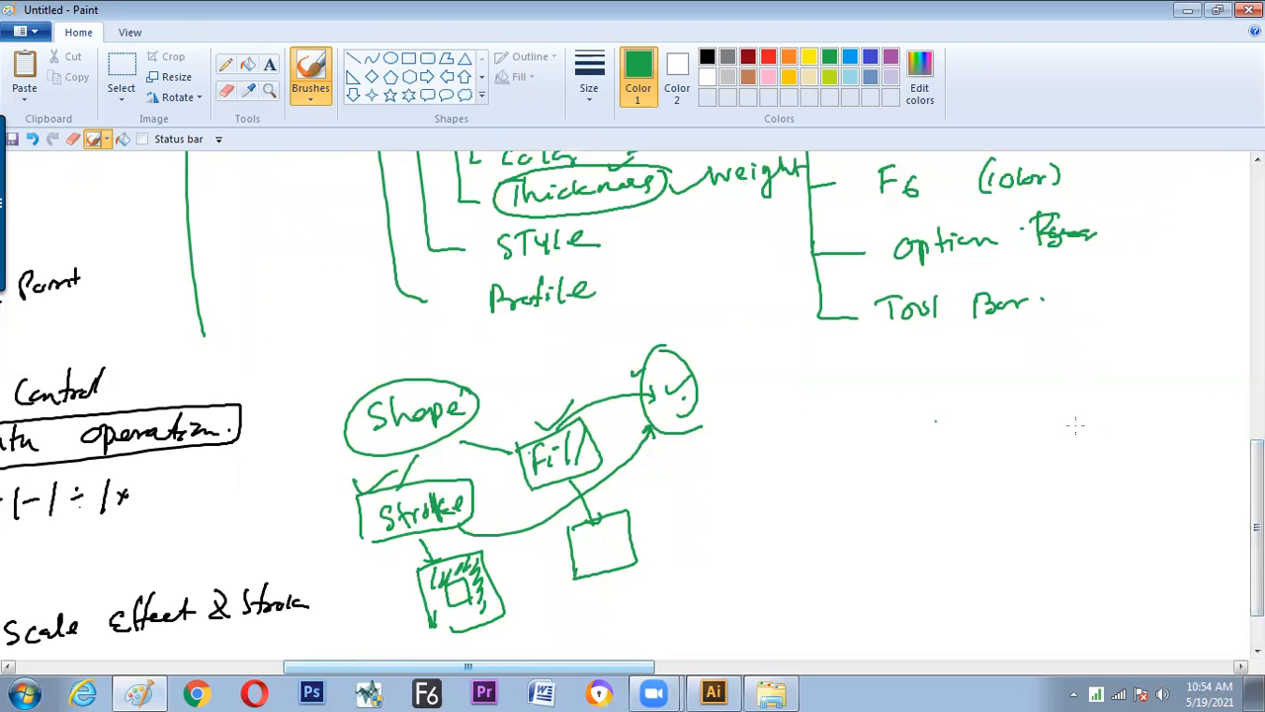
scroll(1244, 461, down, 1)
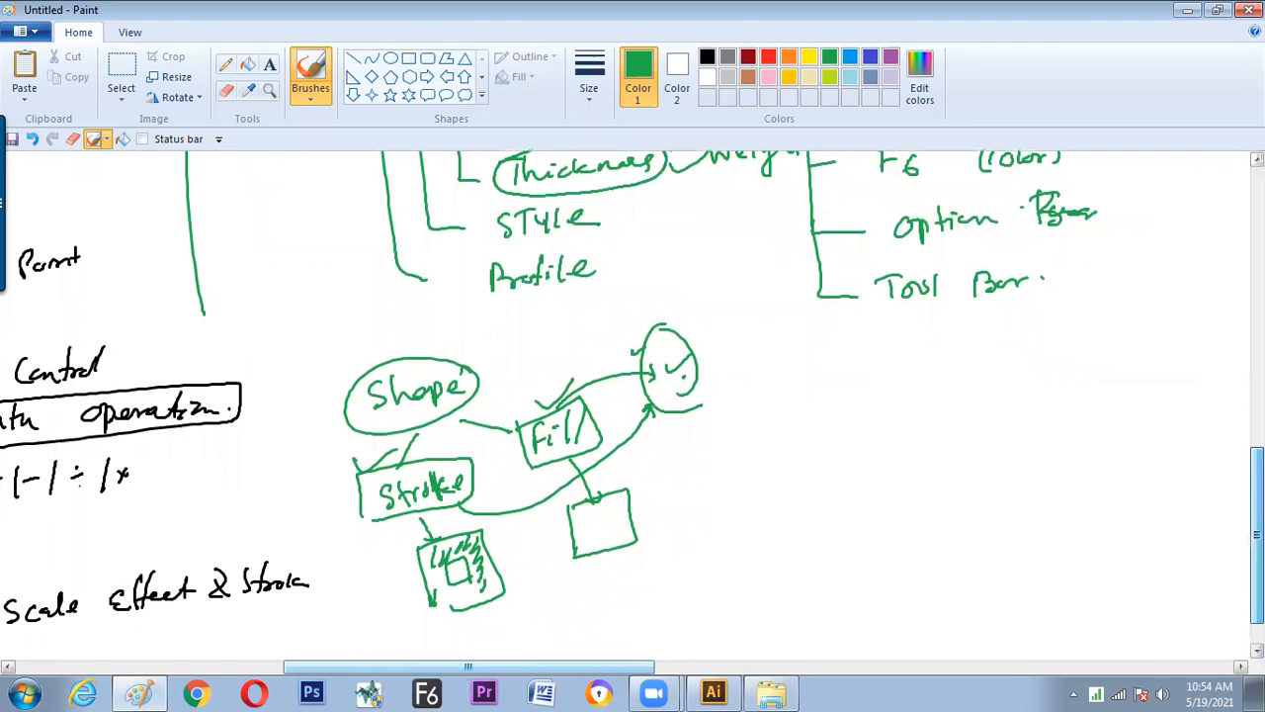
- Link "Weight" to "Thickness" with an arrow in the Paint notes and draw a box around "Weight"
scroll(633, 395, up, 5)
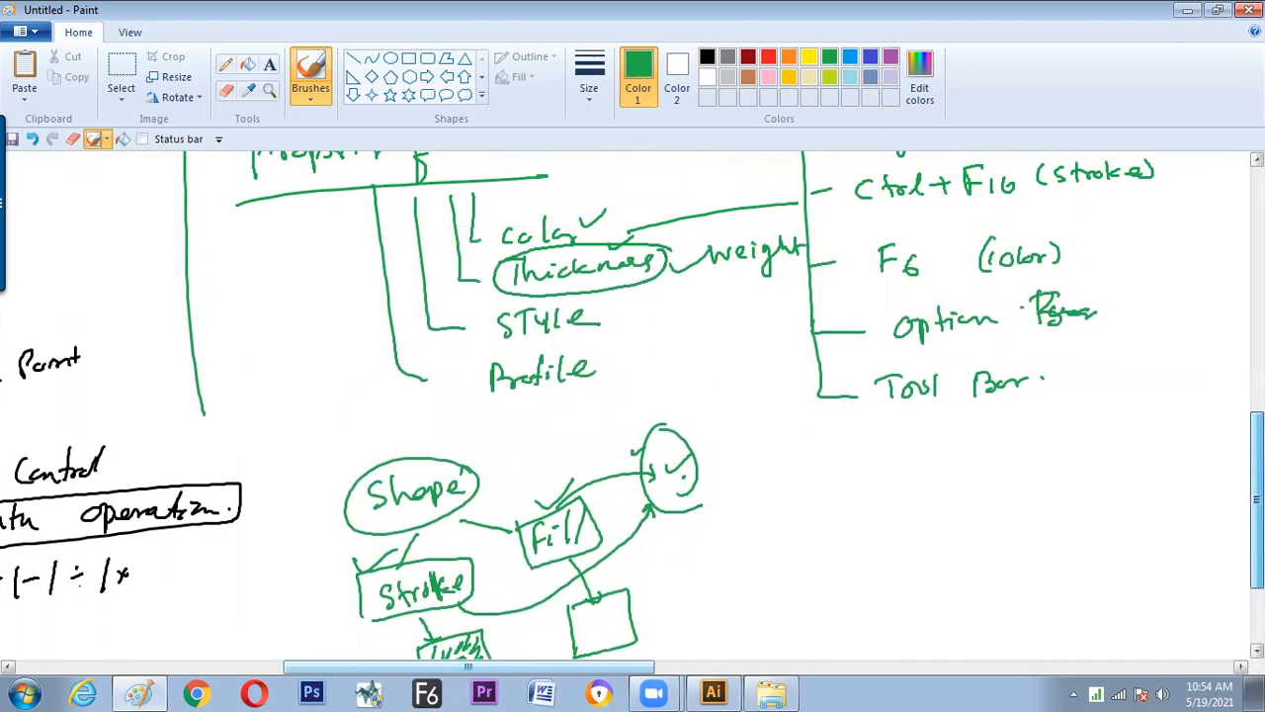
scroll(633, 405, down, 2)
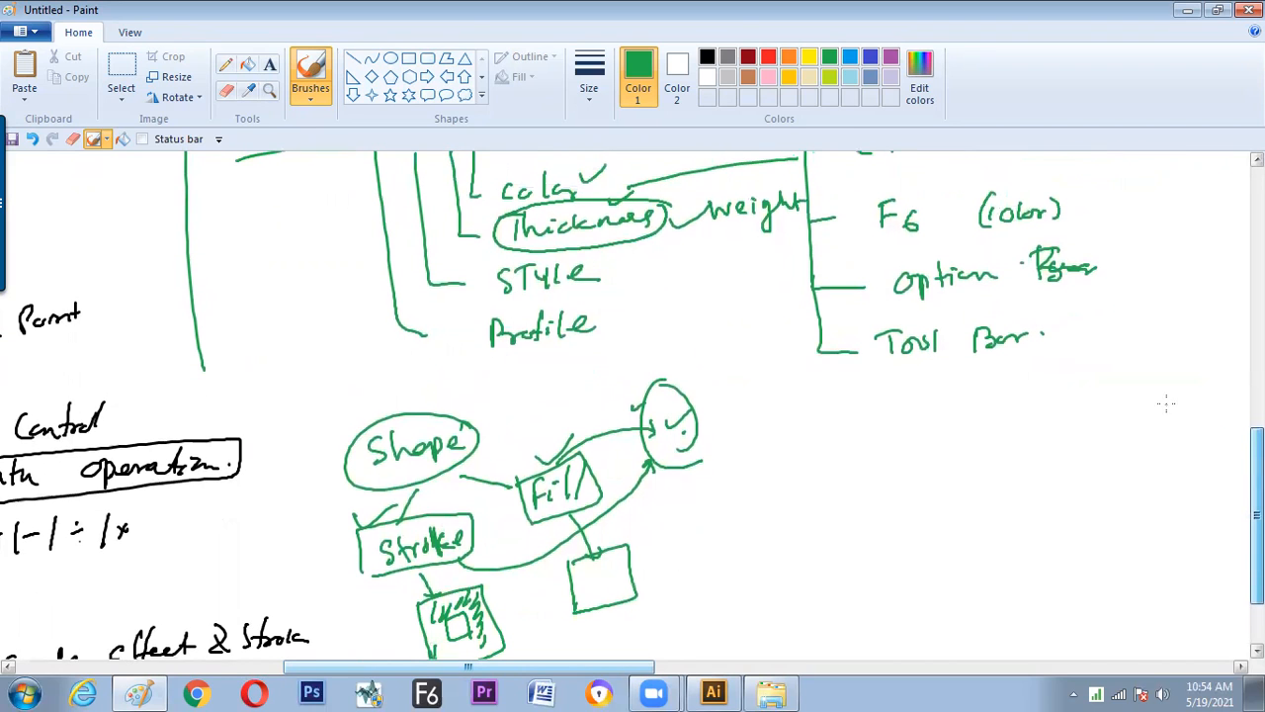
mouse_move(654, 216)
mouse_down()
mouse_move(720, 195)
mouse_move(672, 212)
mouse_up()
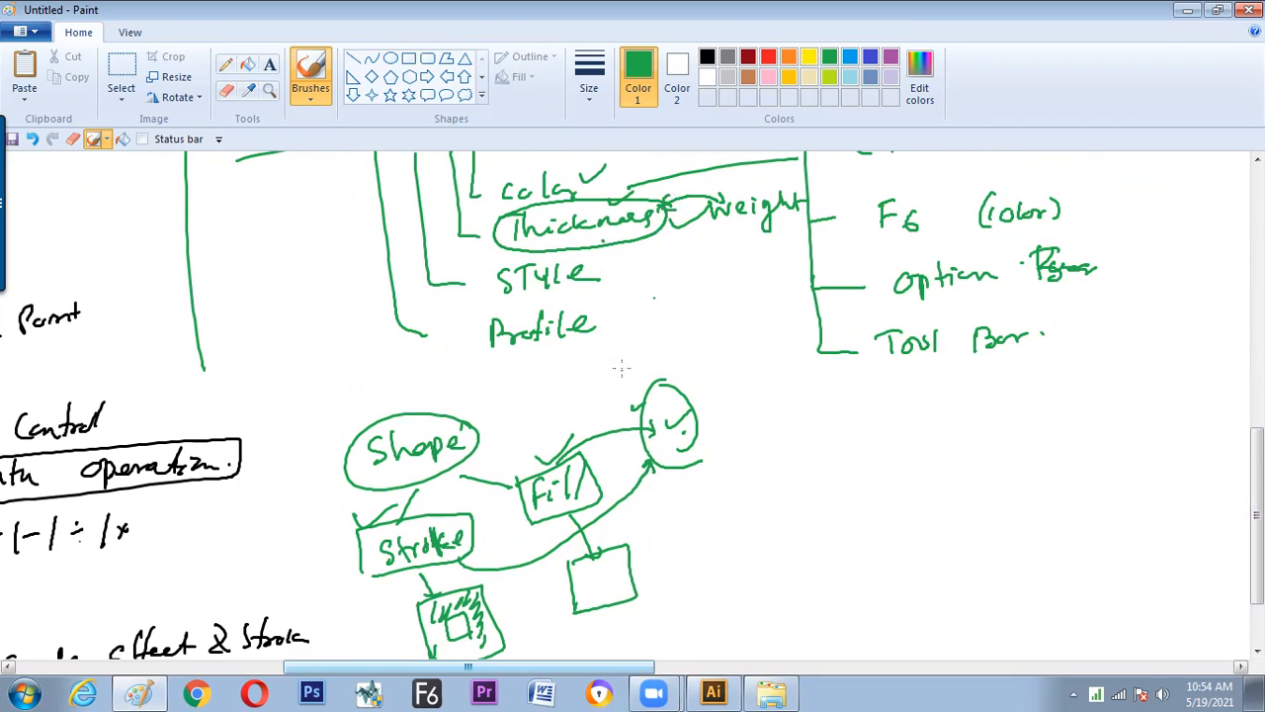
drag(708, 240, 787, 238)
mouse_move(712, 184)
mouse_down()
mouse_move(781, 175)
mouse_move(707, 184)
mouse_move(691, 222)
mouse_move(726, 247)
mouse_move(777, 247)
mouse_up()
drag(789, 174, 804, 198)
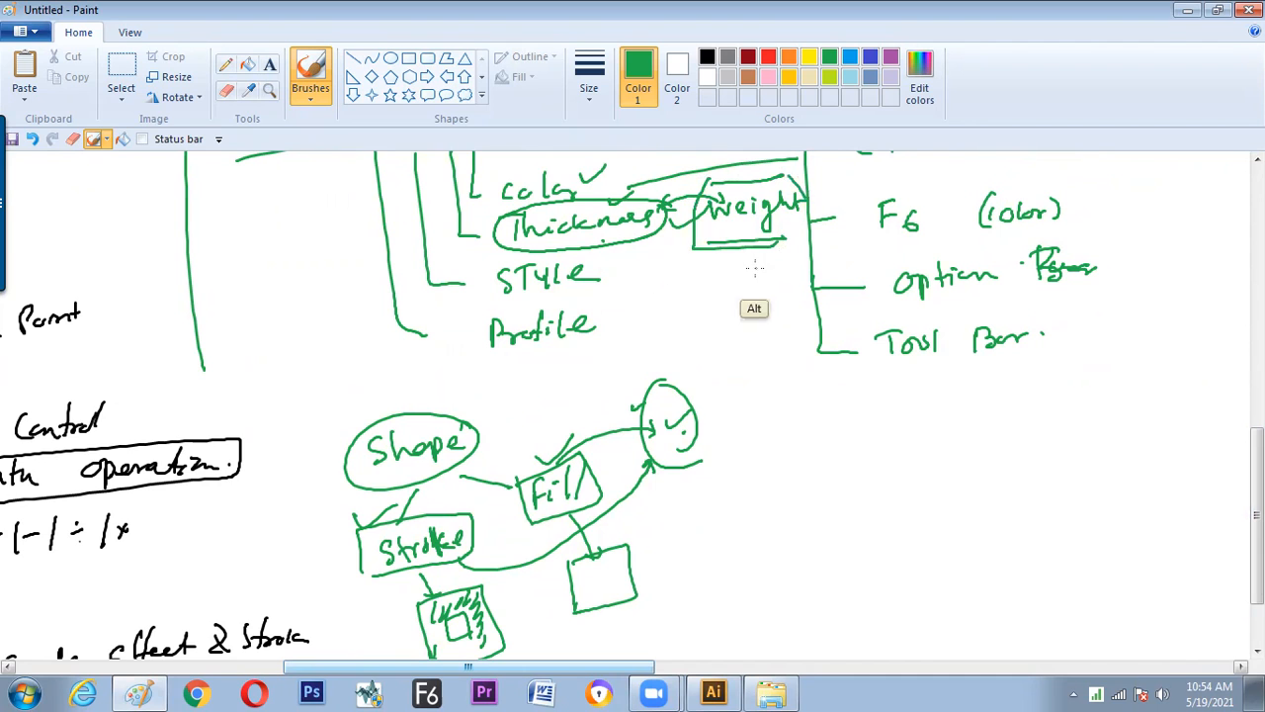
- In Illustrator, set the selected blue line's stroke weight to 7 pt and change it again to 10 pt
key(alt+Tab)
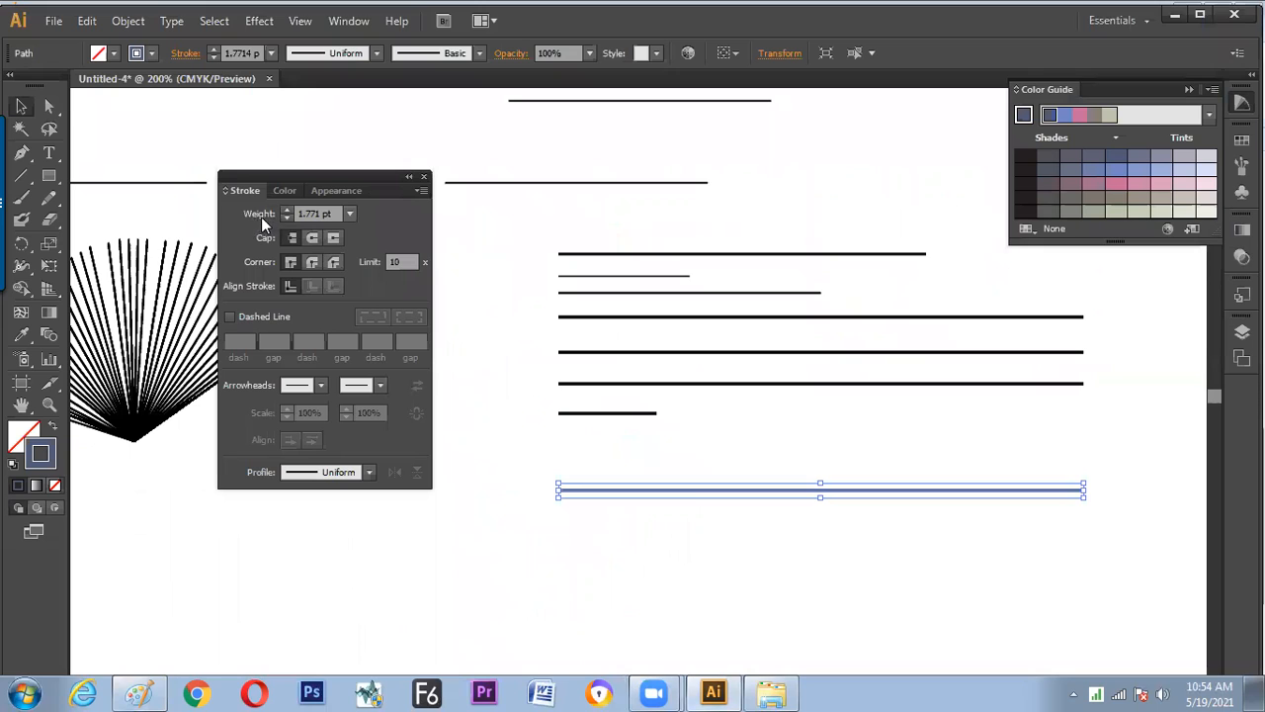
click(350, 213)
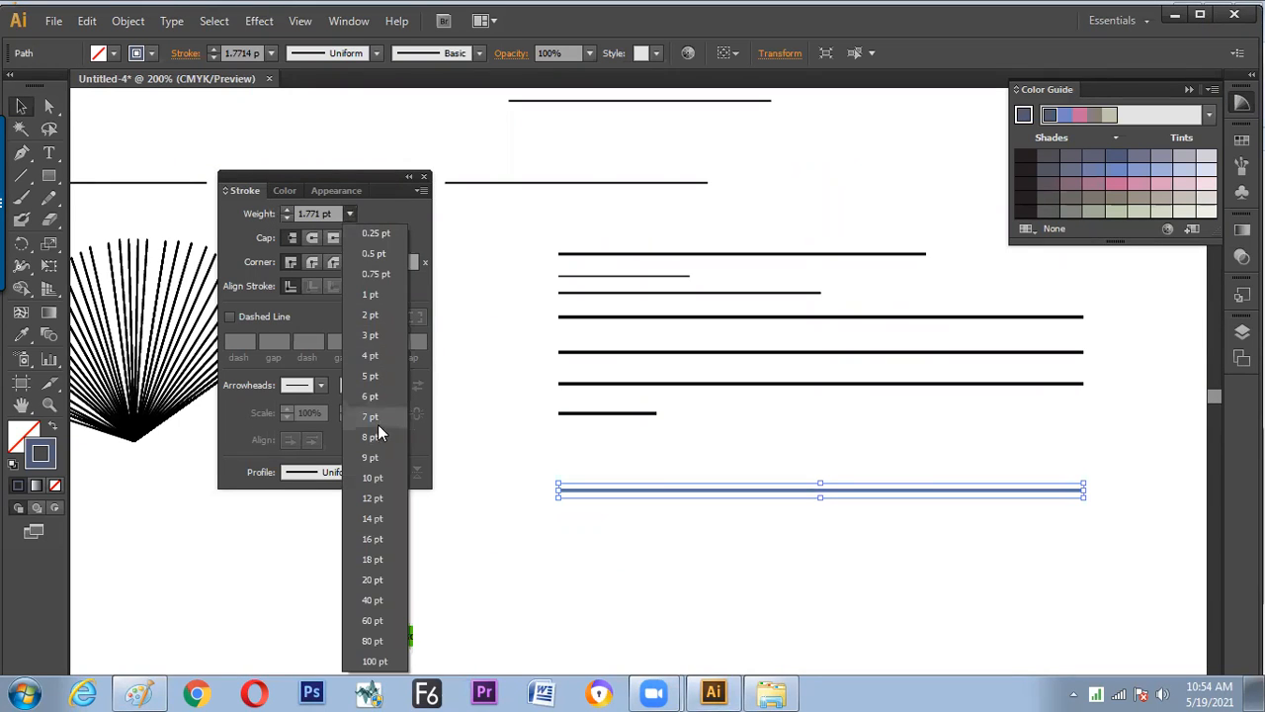
click(376, 419)
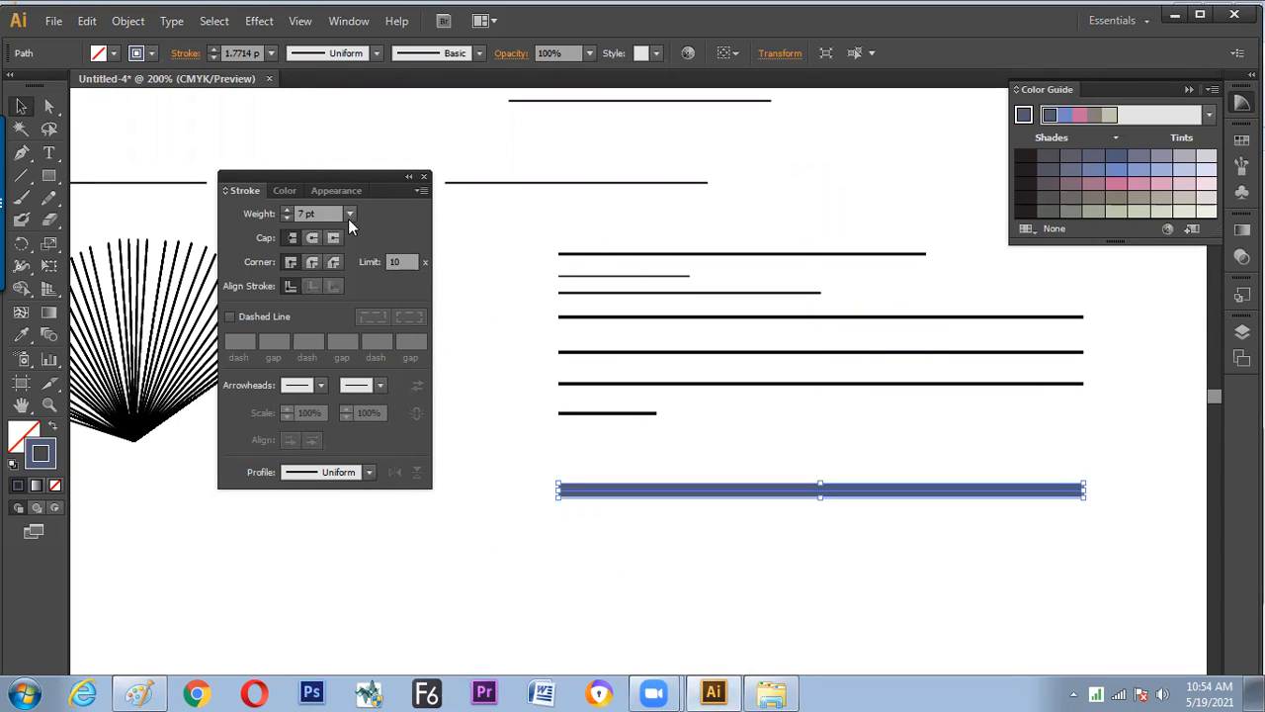
click(271, 53)
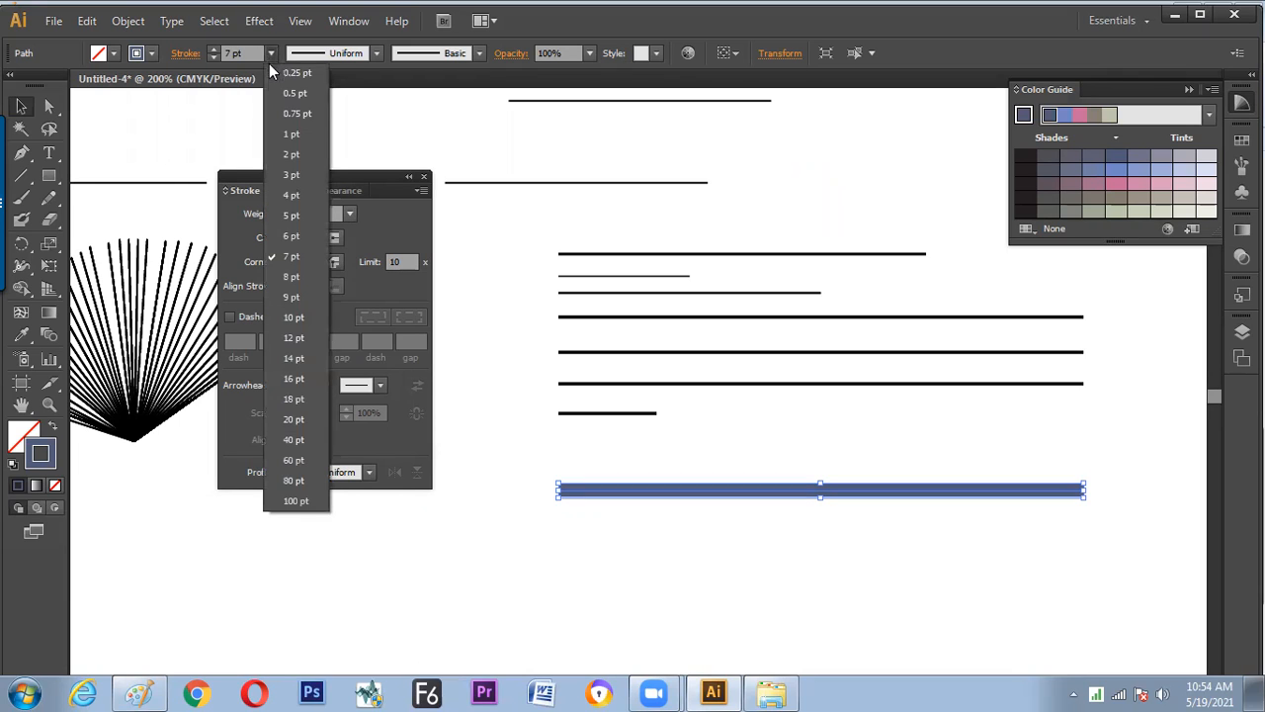
click(293, 318)
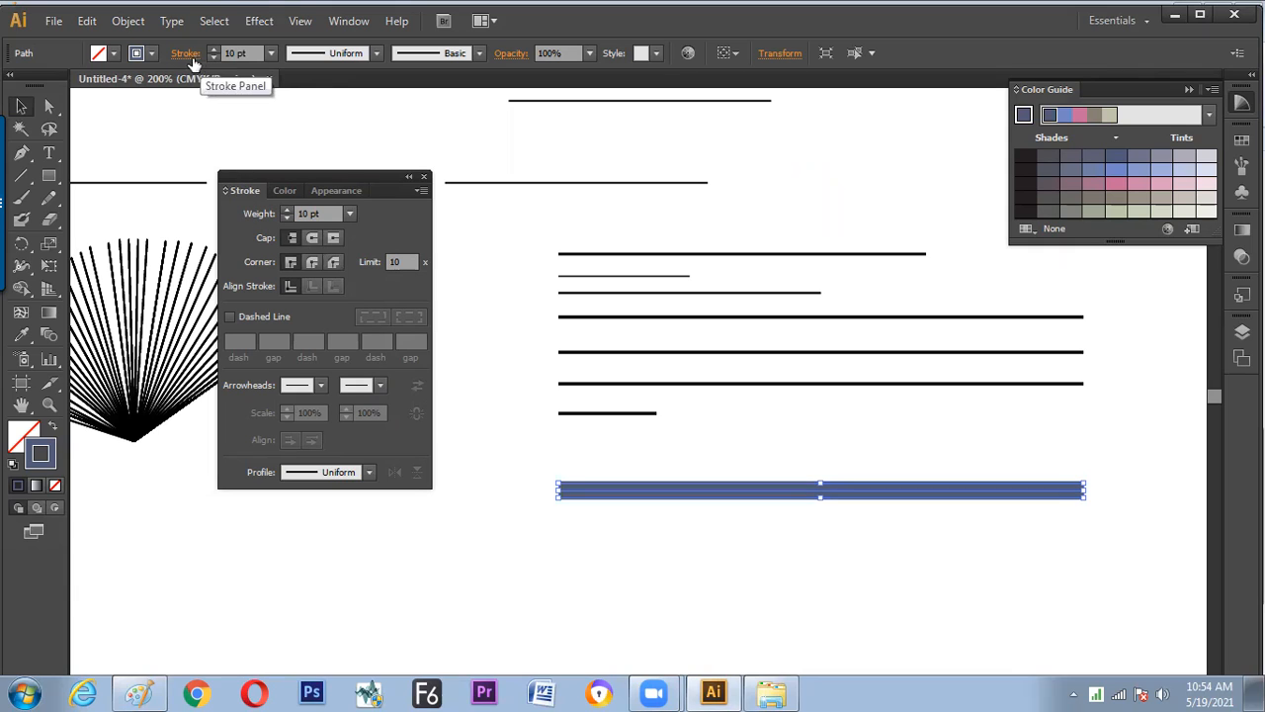
- Detach the Appearance panel from the floating group and use it to set the line's stroke weight to 16 pt
click(336, 191)
drag(339, 191, 375, 425)
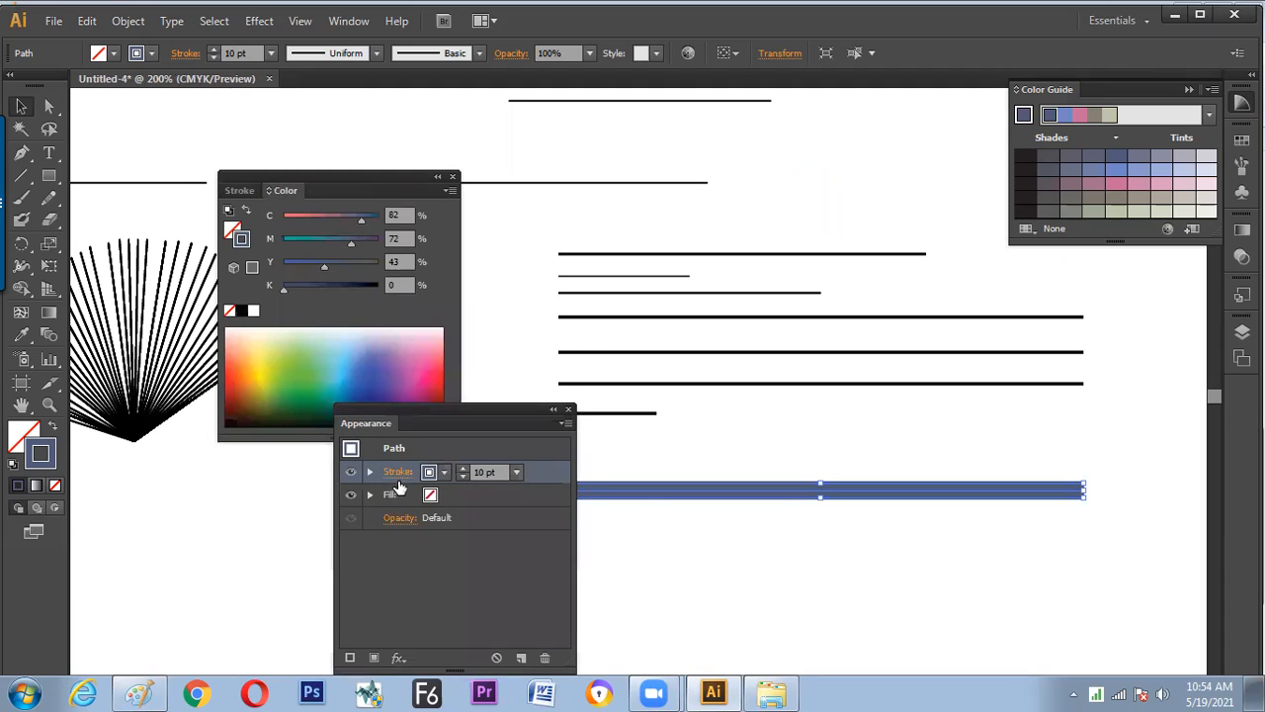
click(517, 472)
click(545, 343)
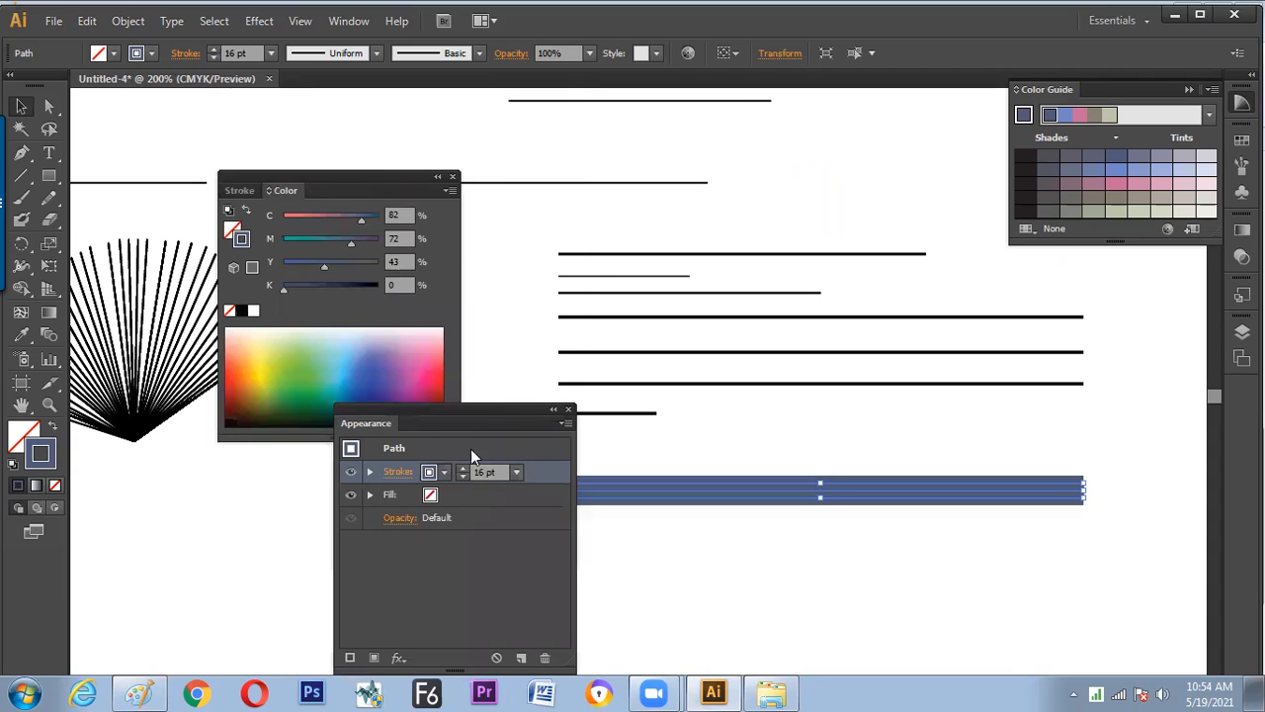
- Arrange the Stroke and Appearance panels side by side, clear of the blue line, and consult the control bar's Stroke settings
click(240, 190)
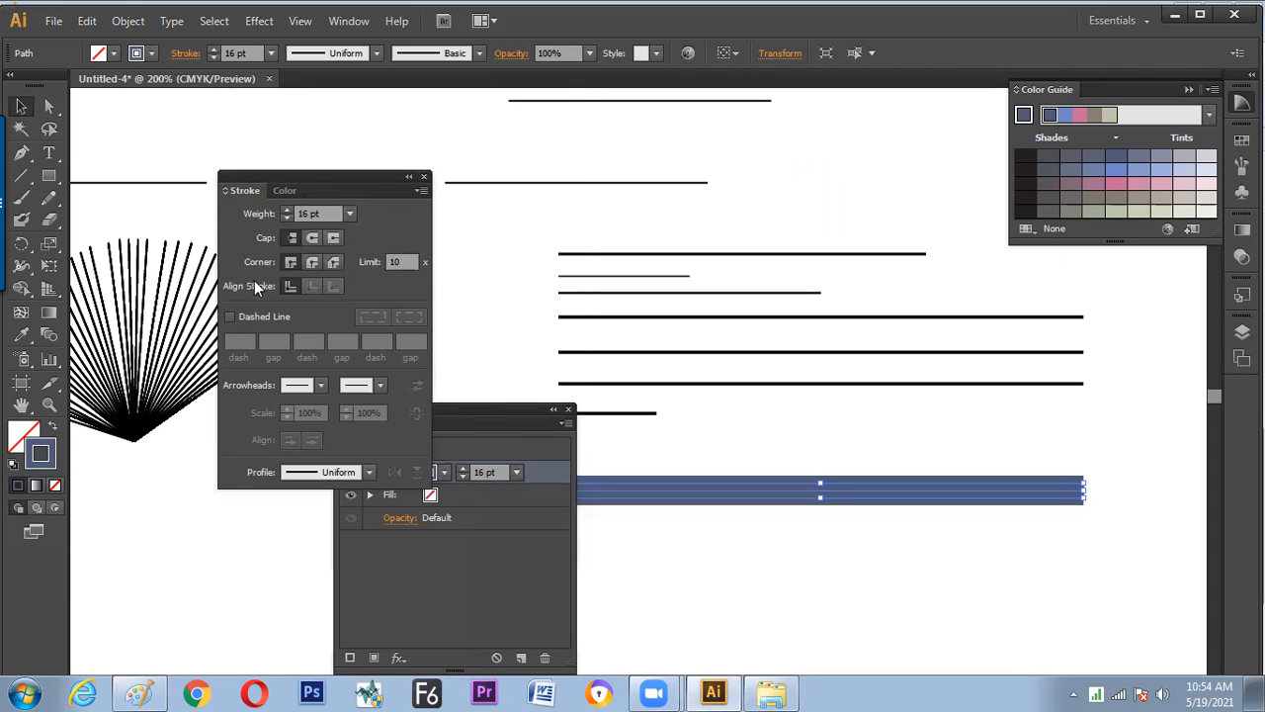
drag(318, 177, 196, 177)
drag(441, 405, 430, 199)
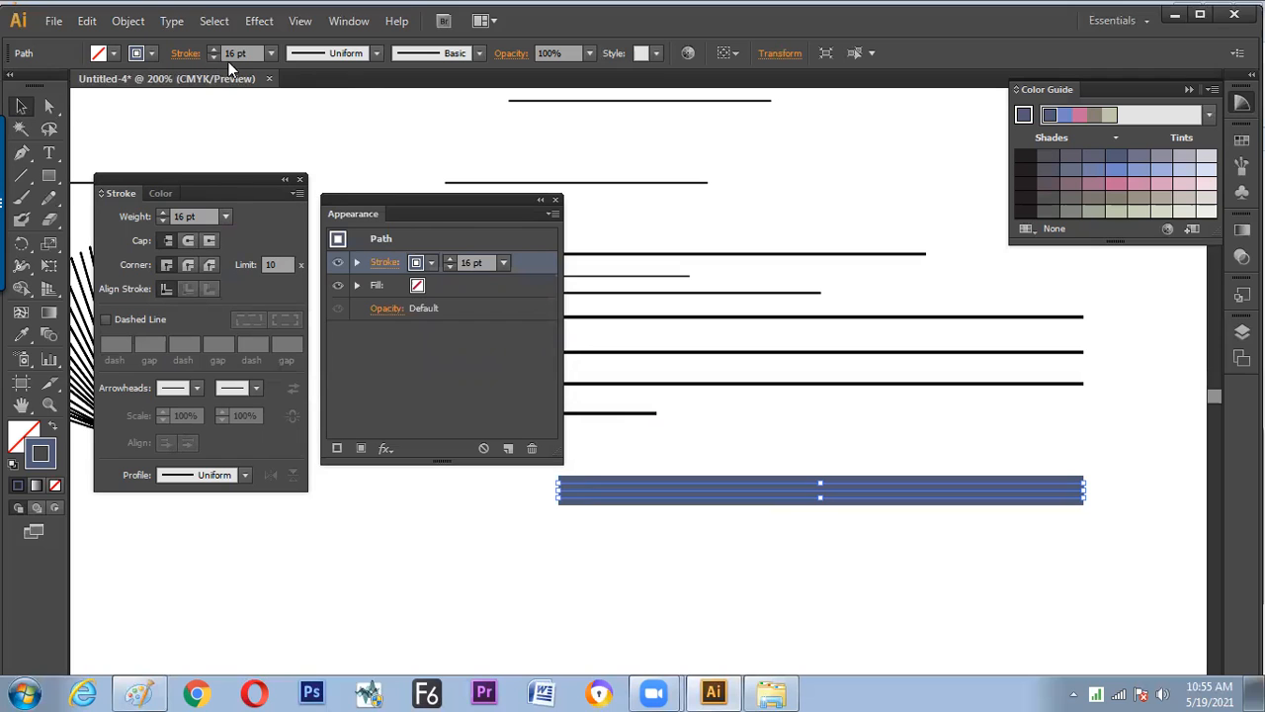
mouse_move(208, 192)
mouse_down()
mouse_move(224, 161)
mouse_move(214, 200)
mouse_up()
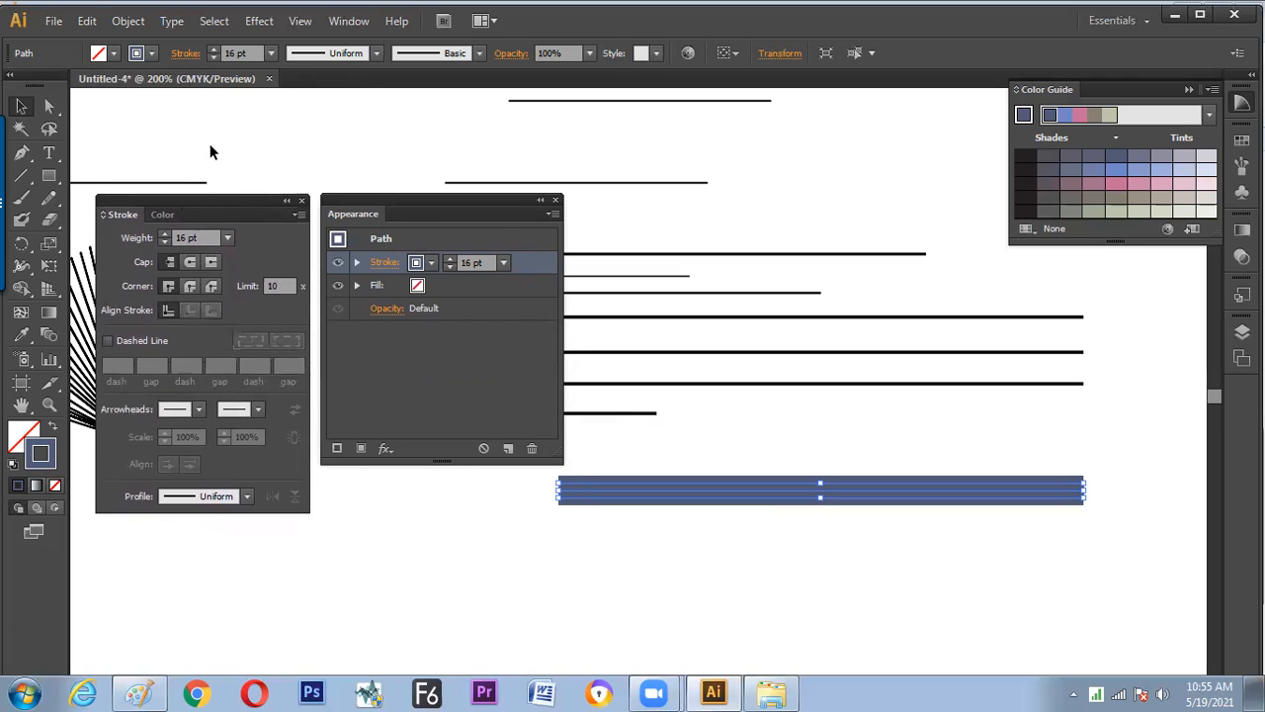
click(184, 55)
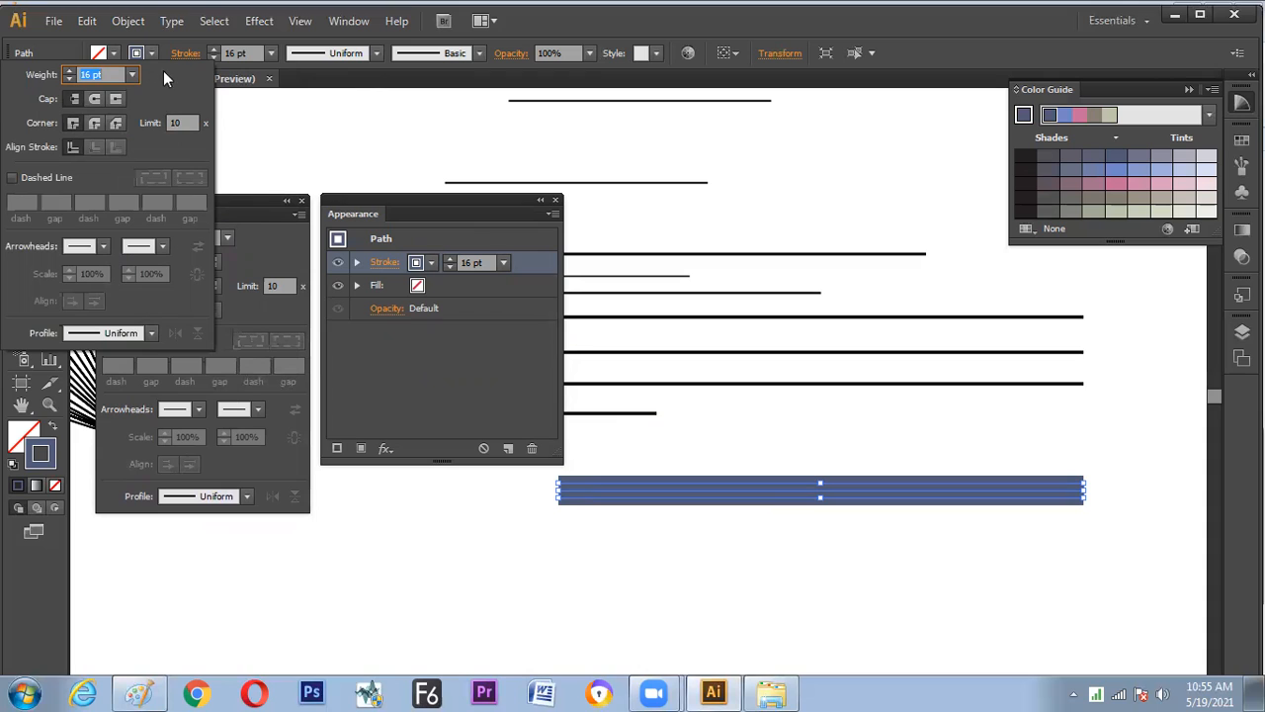
drag(235, 198, 235, 176)
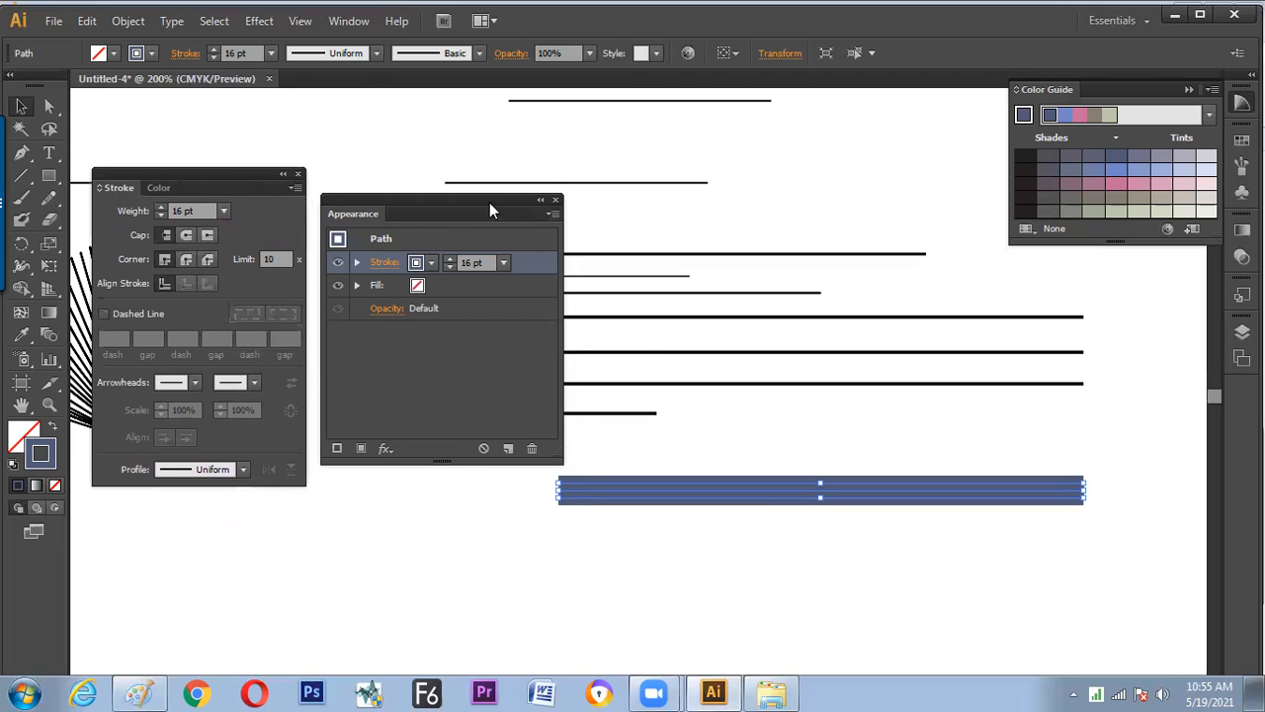
drag(490, 200, 475, 130)
- Duplicate the thick blue line twice below itself and give the lowest copy a round cap
click(680, 513)
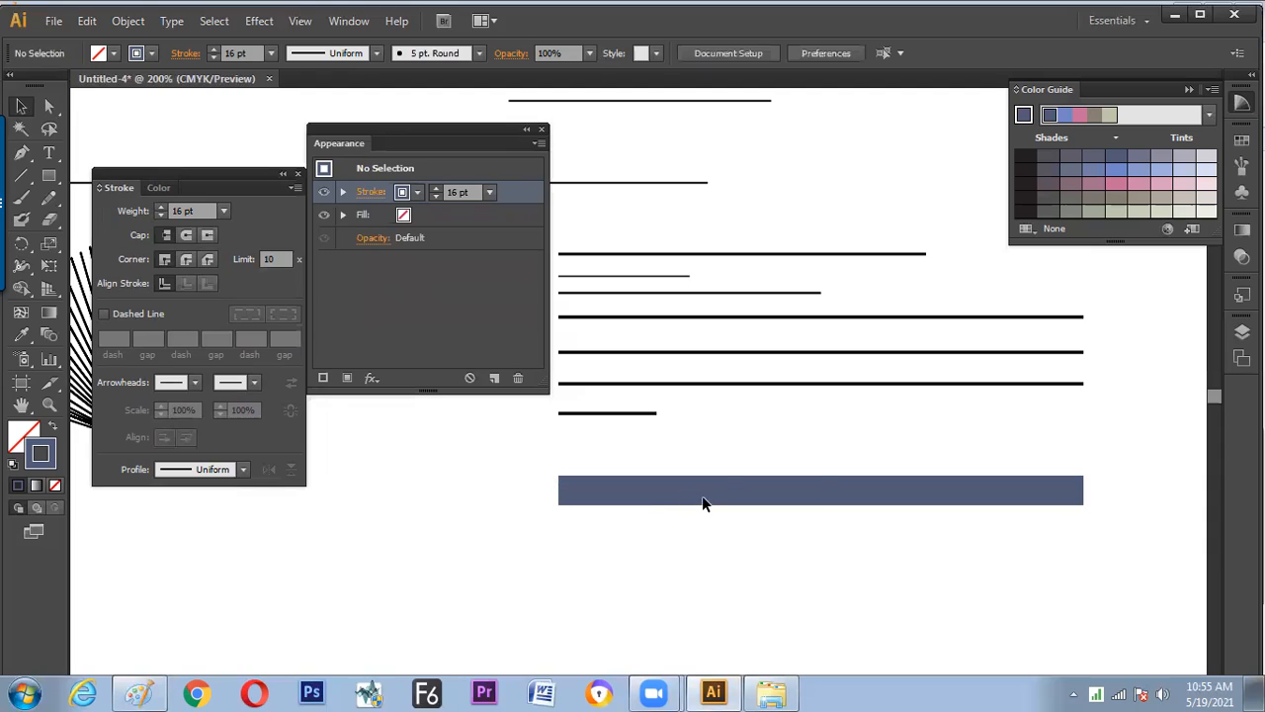
click(702, 495)
drag(711, 508, 701, 555)
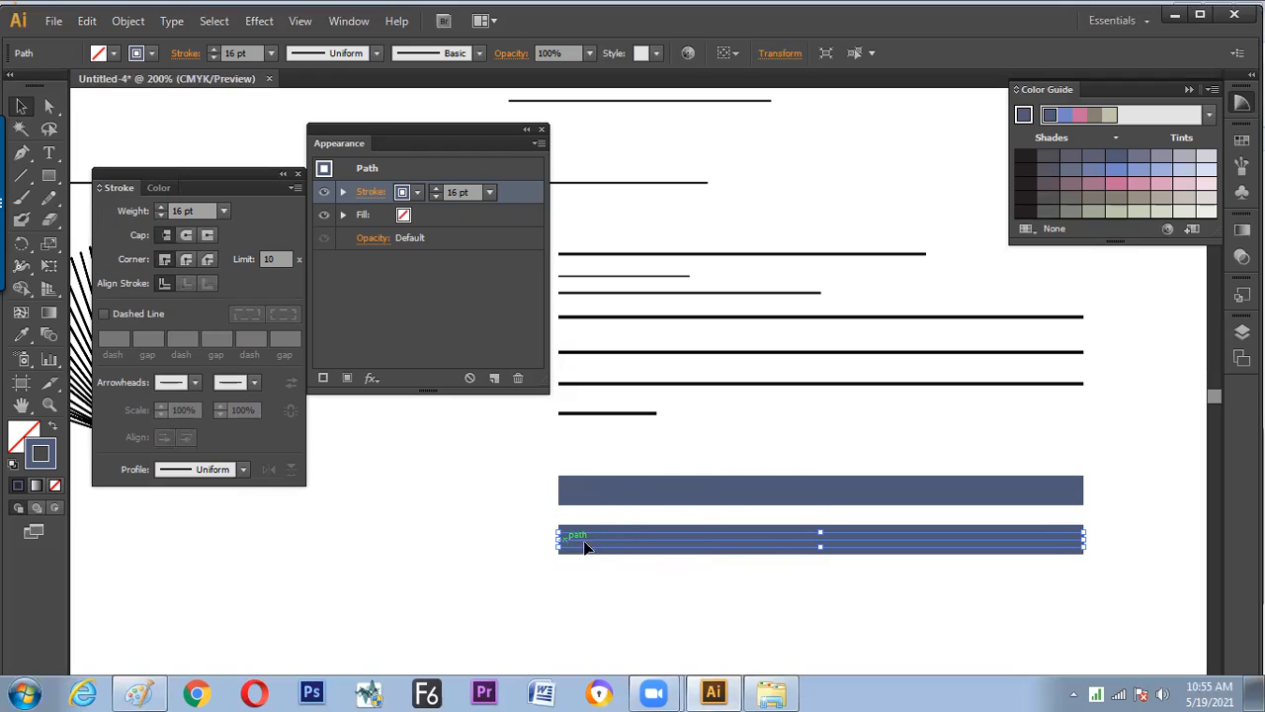
drag(817, 538, 820, 585)
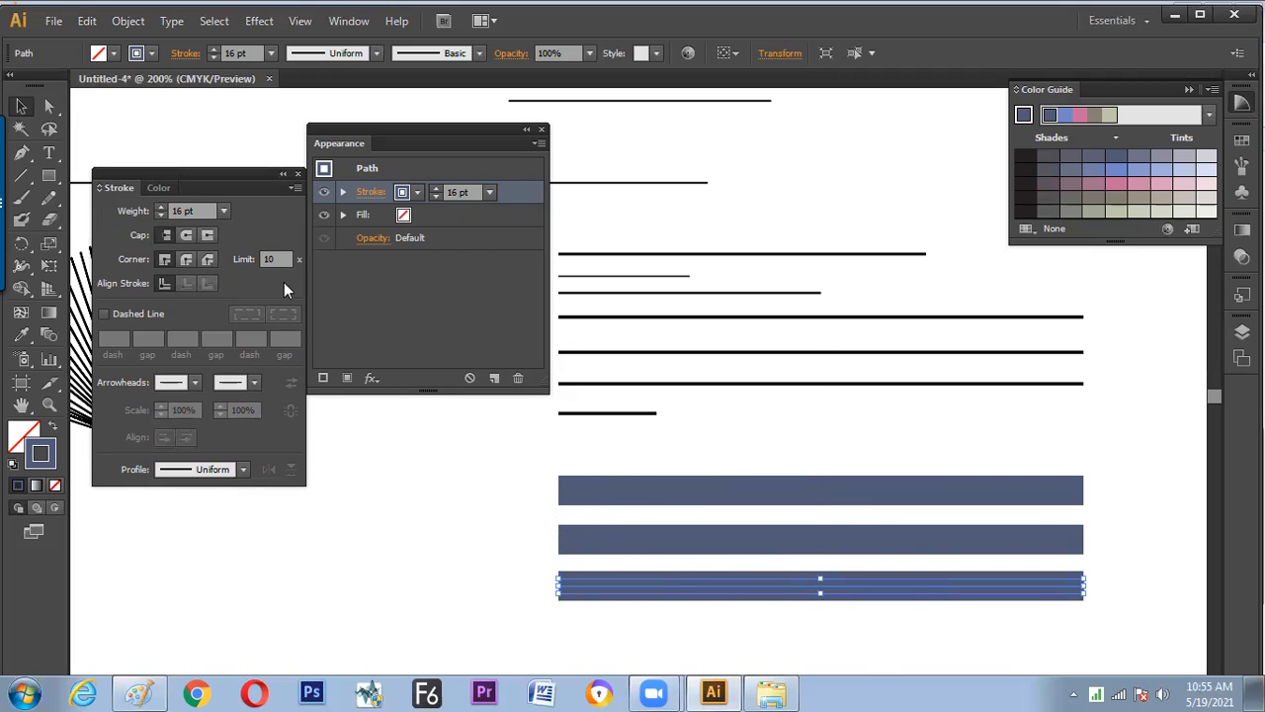
click(187, 234)
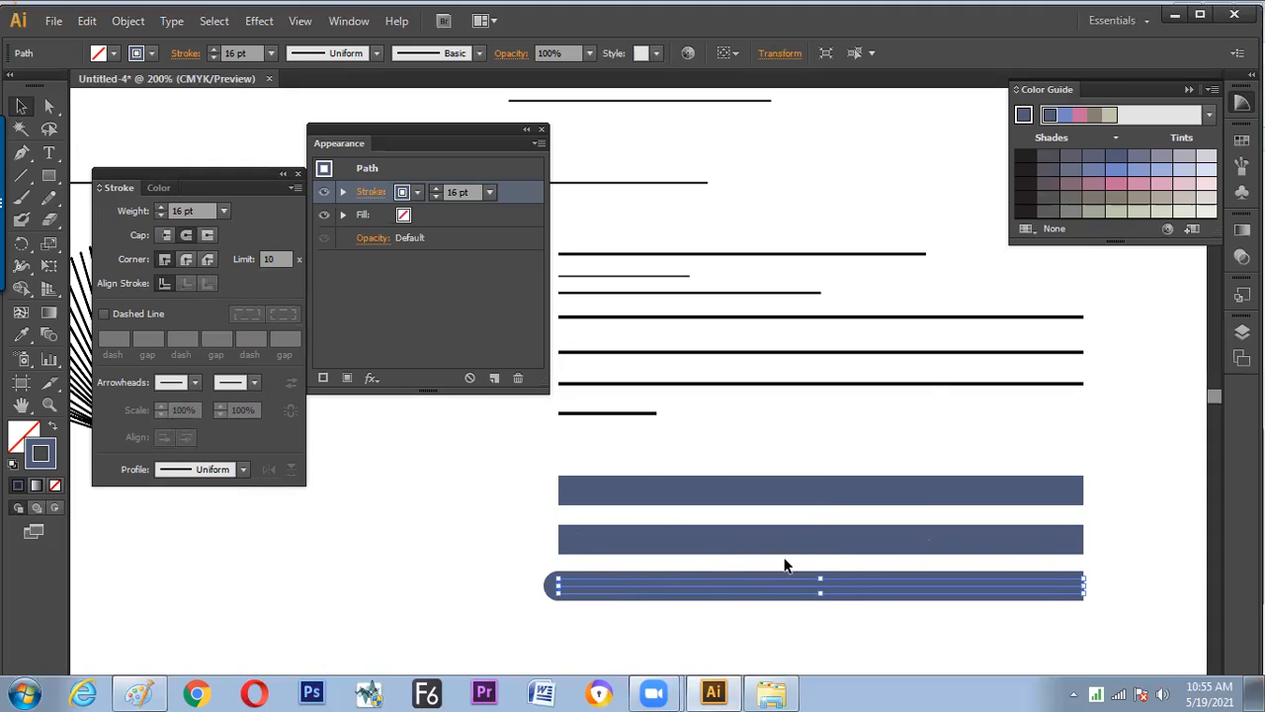
drag(812, 574, 810, 571)
key(ctrl+z)
scroll(689, 534, down, 3)
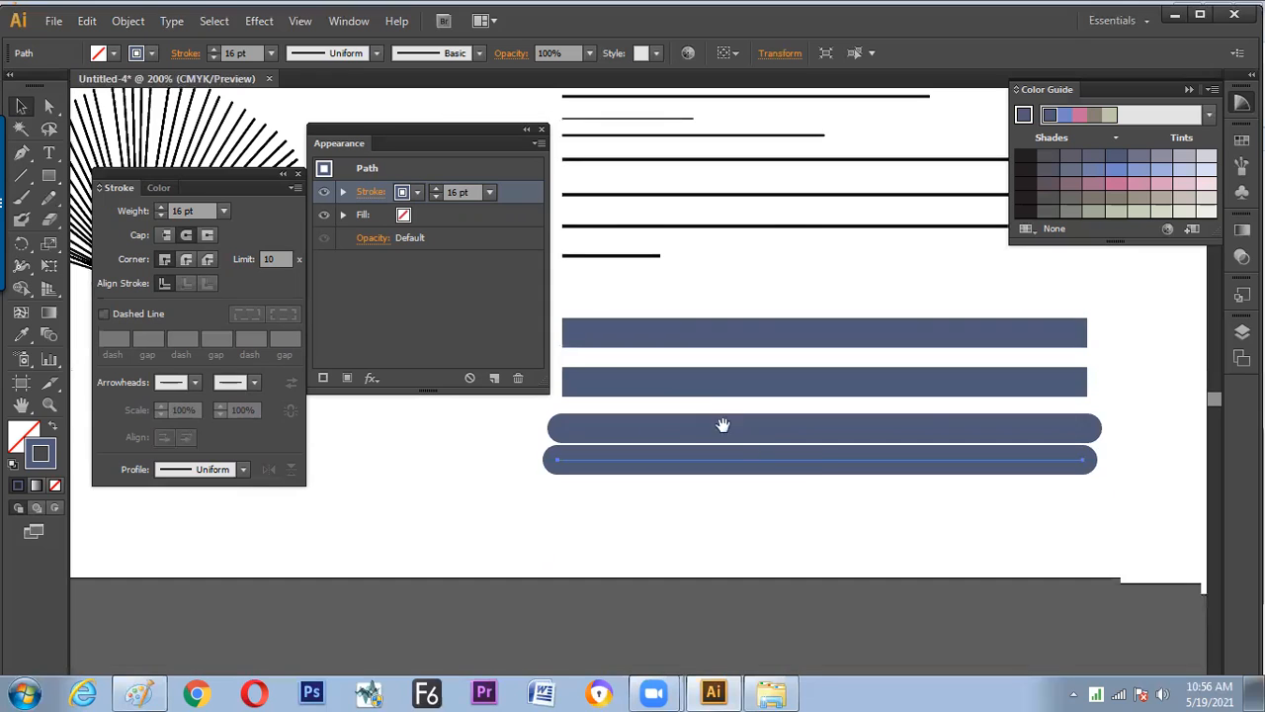
click(838, 477)
key(ctrl+z)
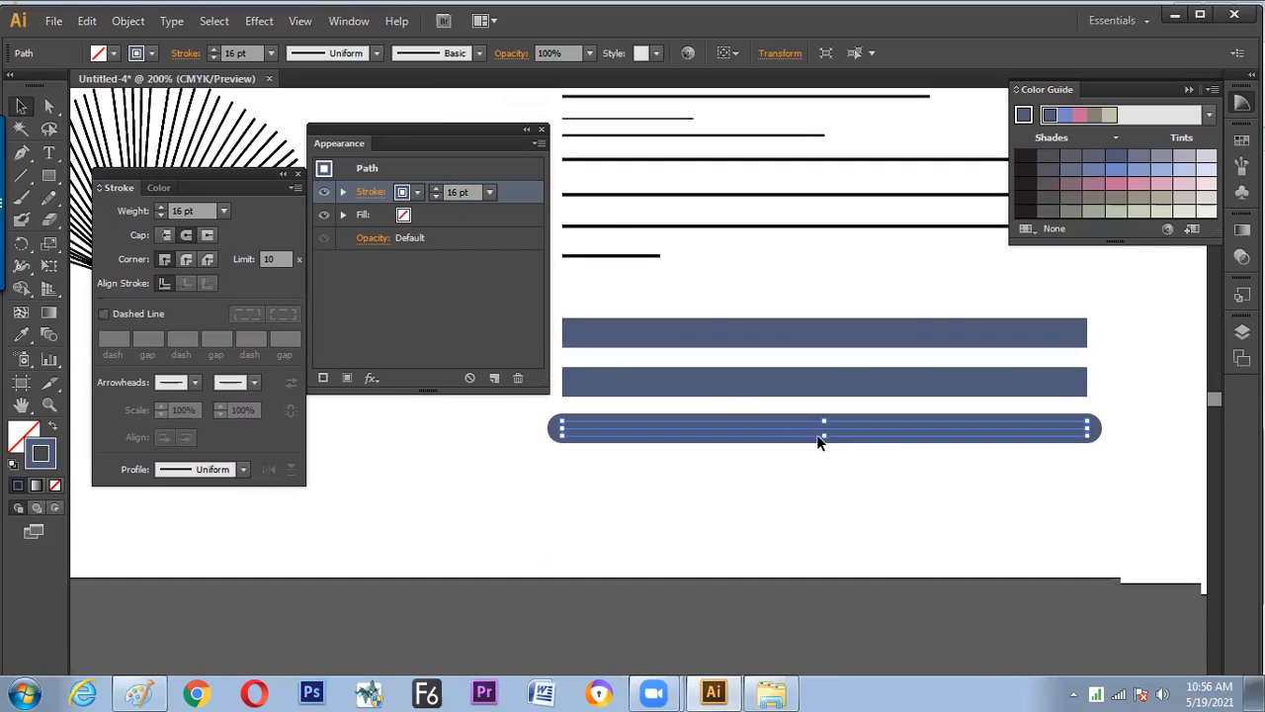
- Duplicate the round-capped line just below it, space the copy out, and give it a projecting cap
drag(810, 435, 814, 468)
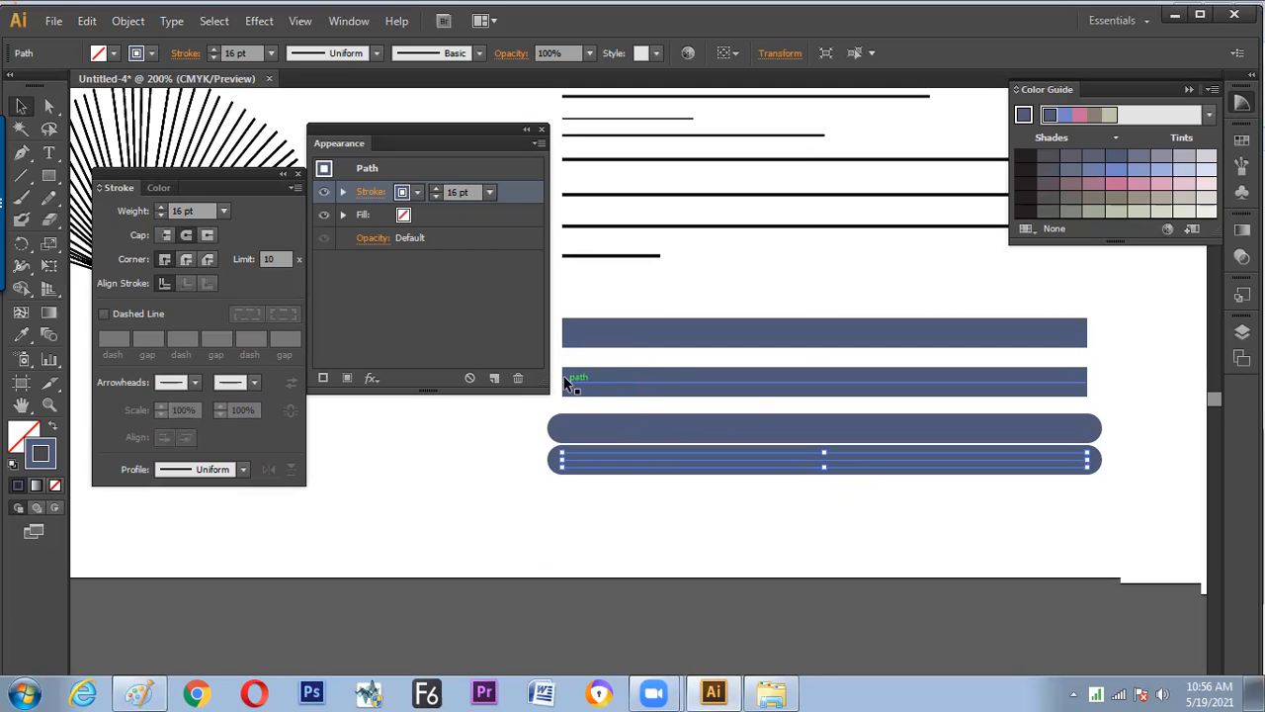
drag(777, 463, 779, 474)
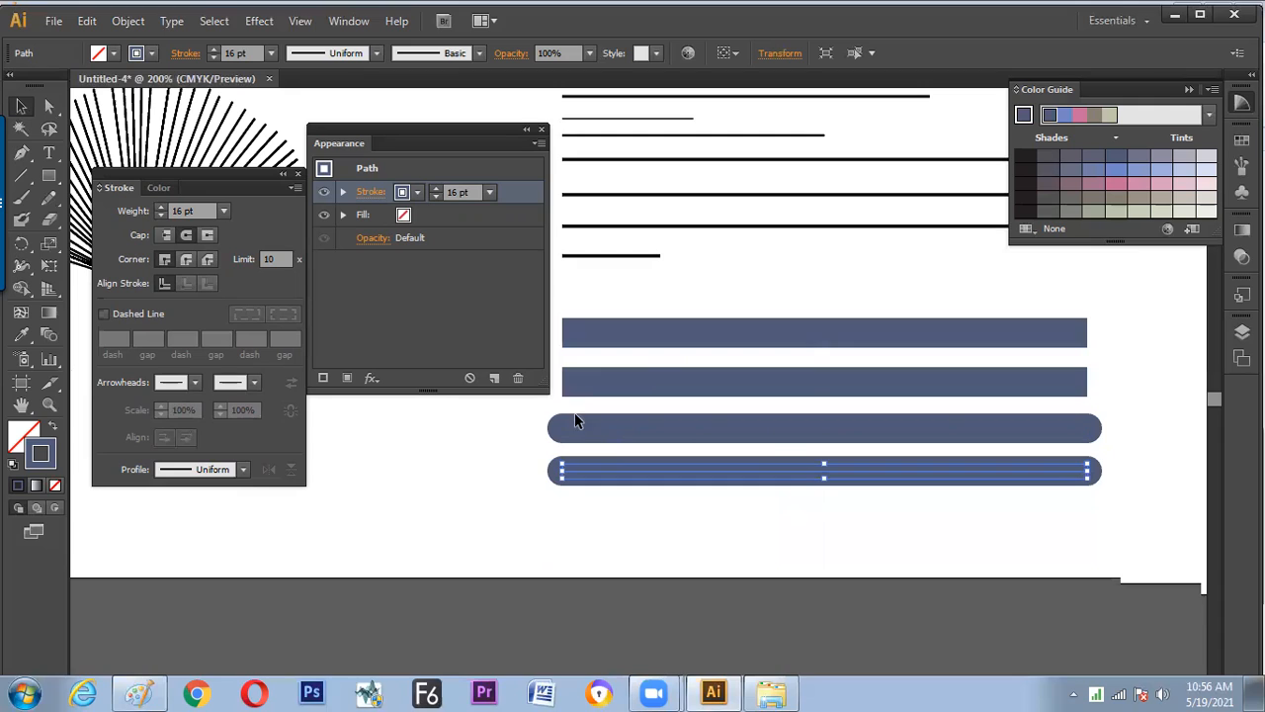
click(564, 383)
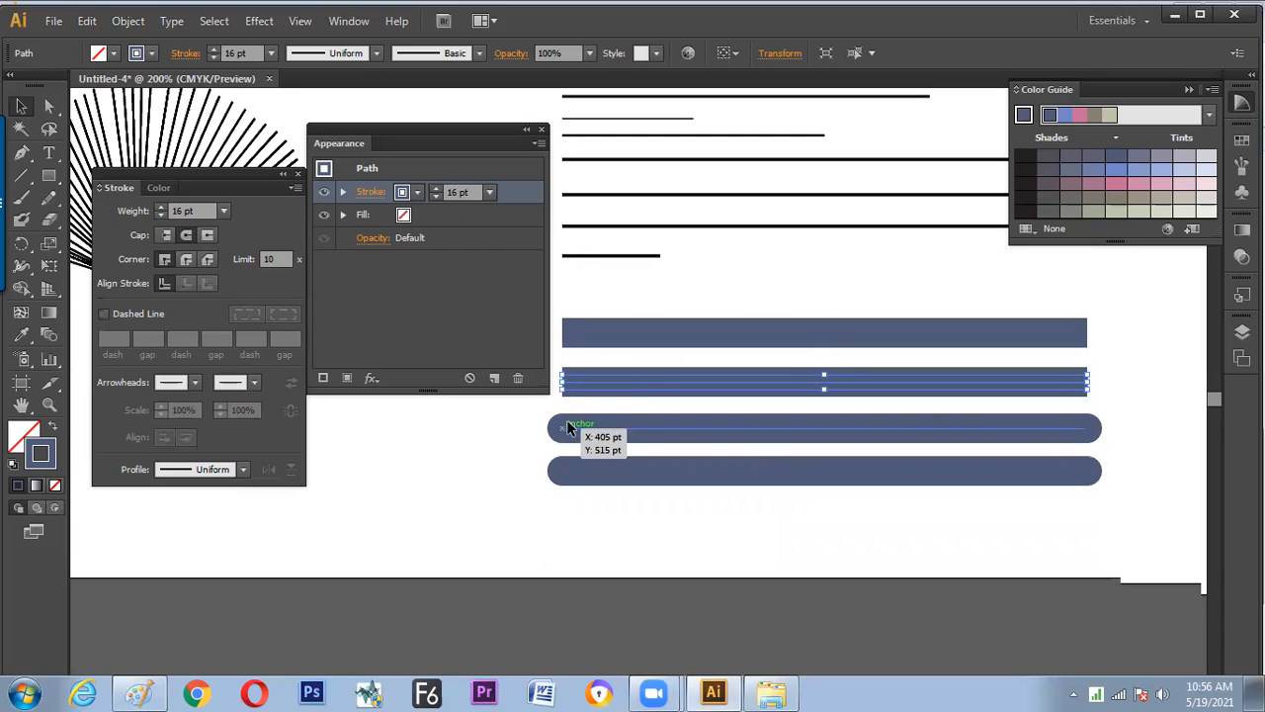
click(604, 460)
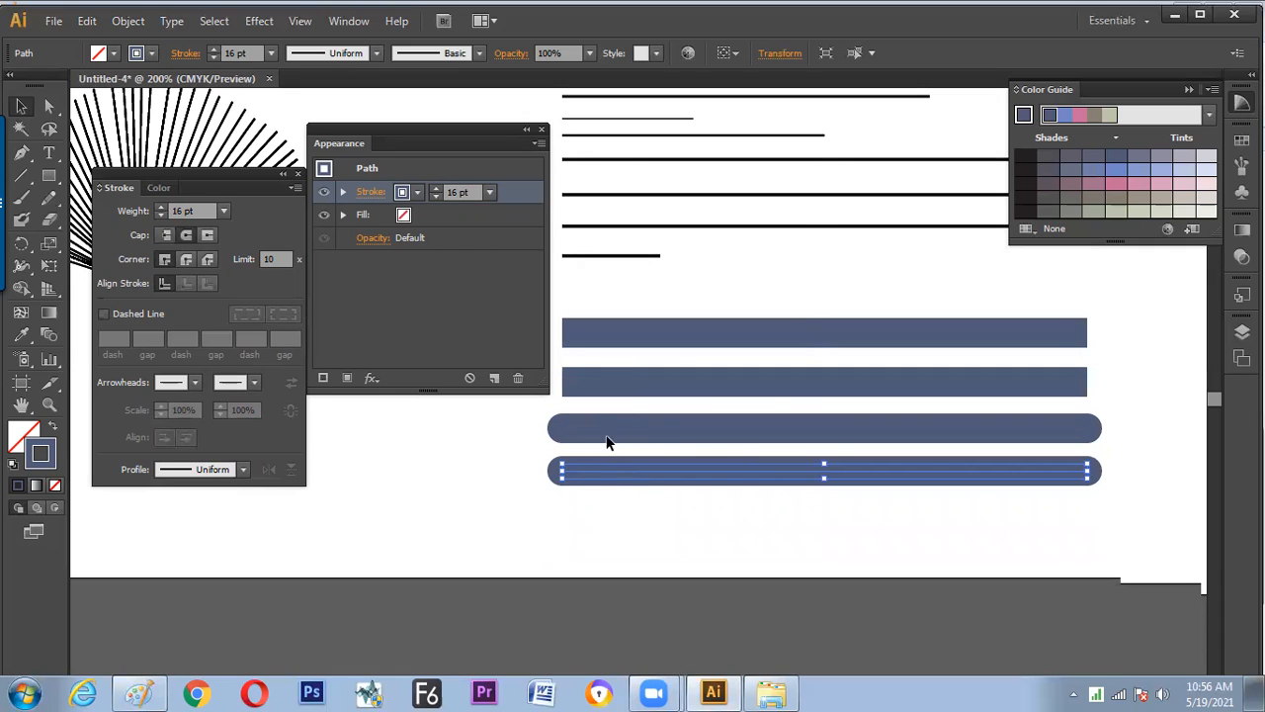
click(209, 237)
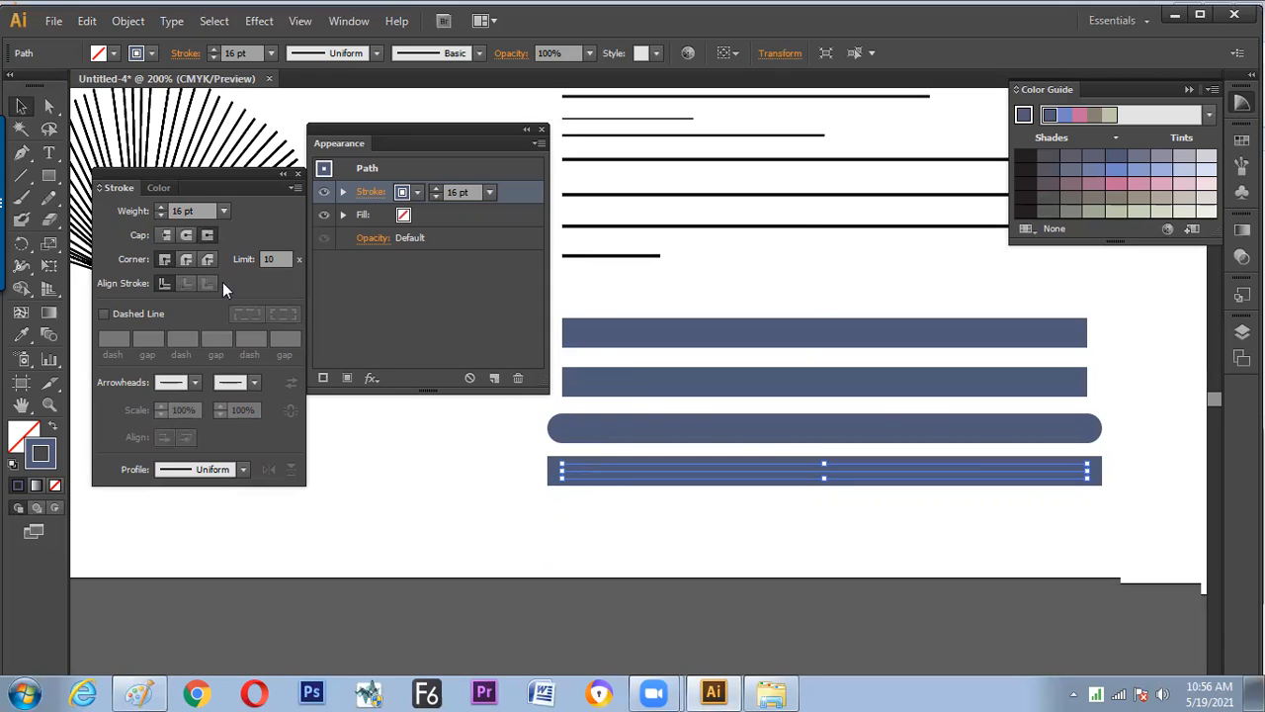
click(166, 238)
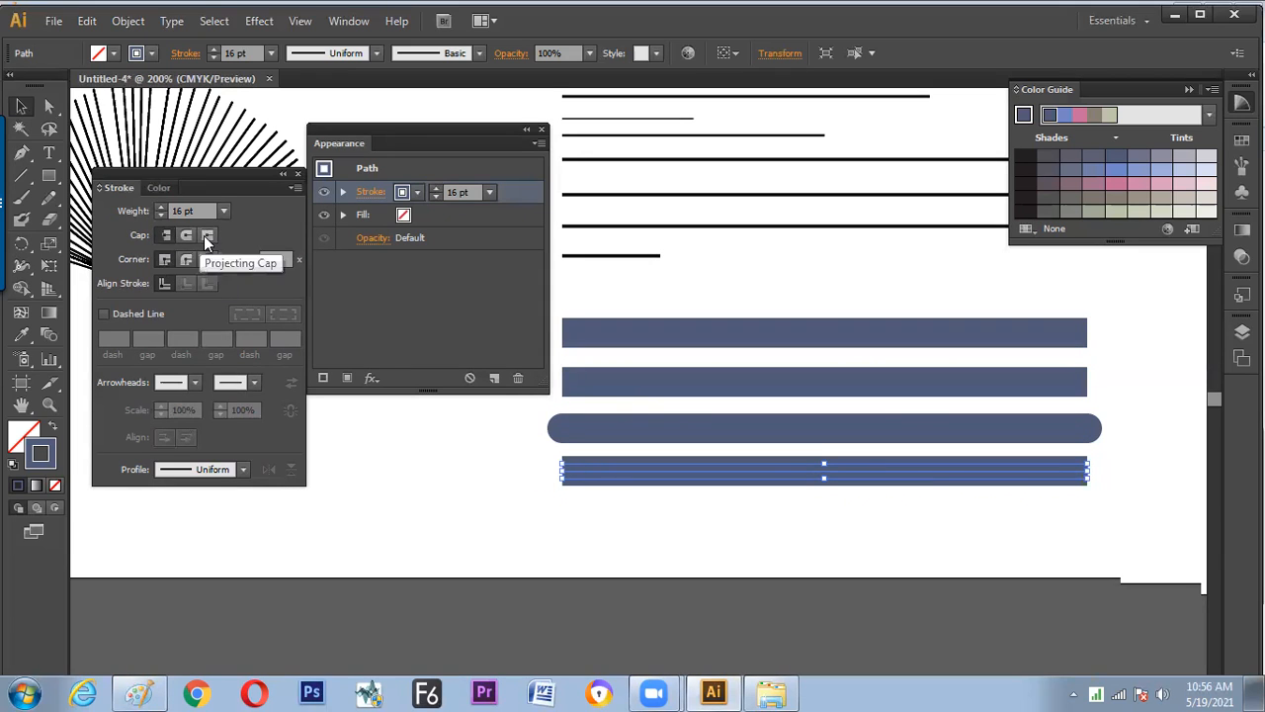
click(208, 240)
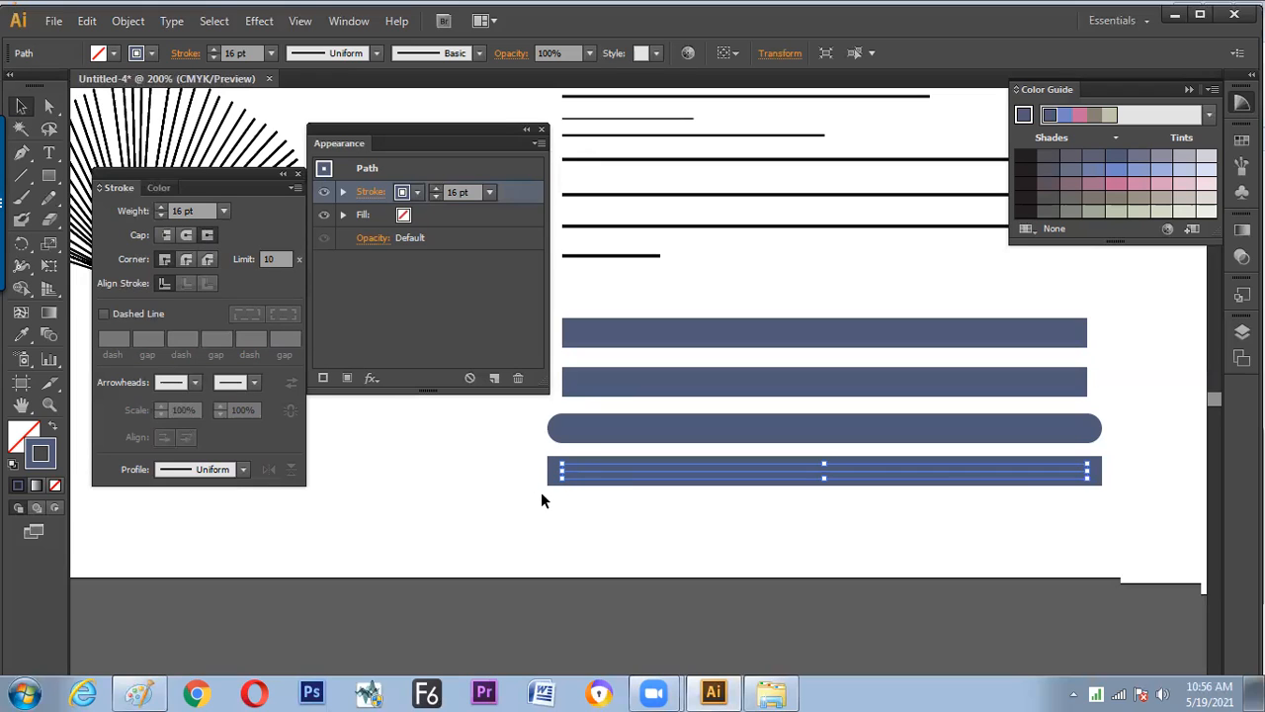
- Compare the butt-, round- and projecting-capped lines by selecting each, and duplicate the projecting-capped line below itself
scroll(557, 508, up, 1)
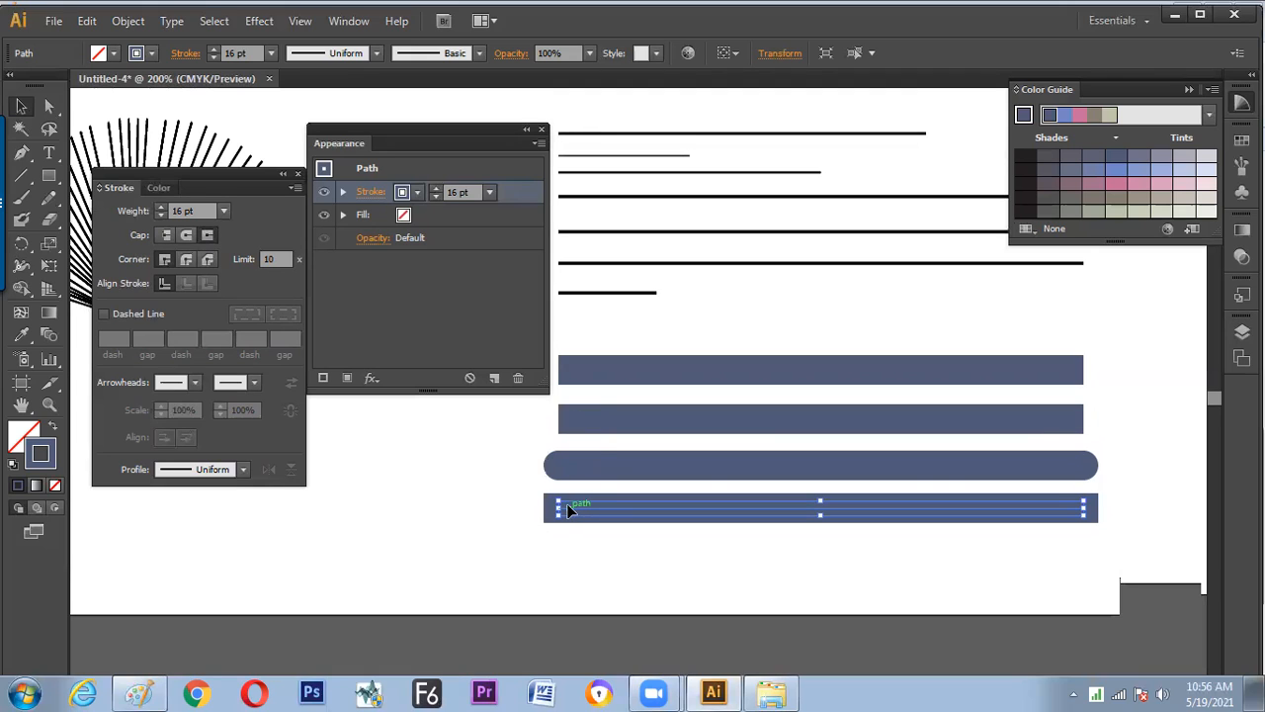
click(574, 419)
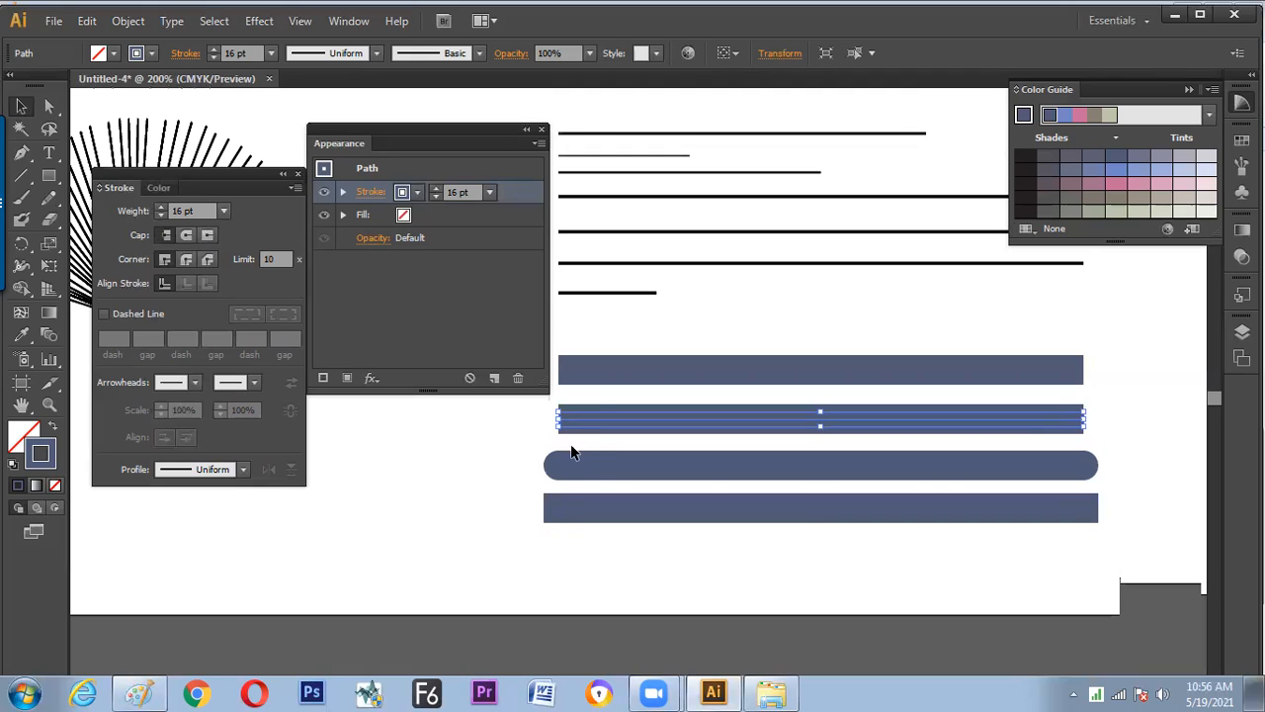
click(573, 463)
click(569, 506)
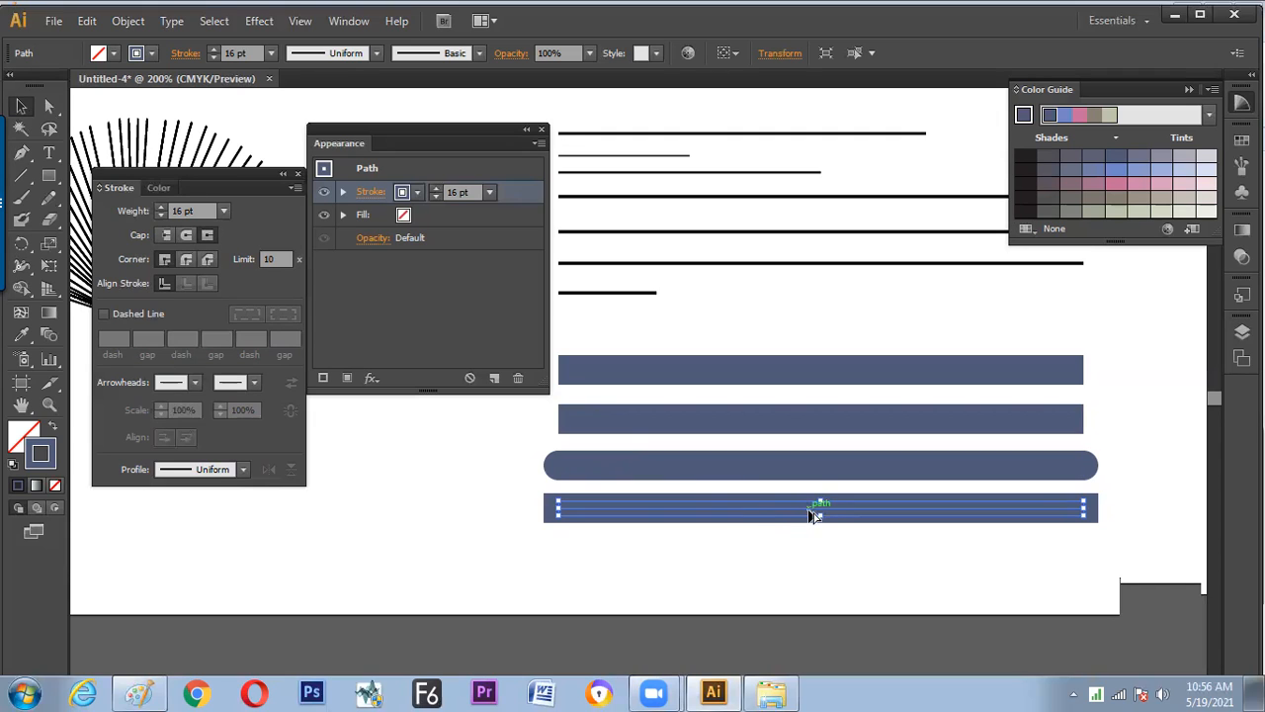
drag(819, 508, 817, 558)
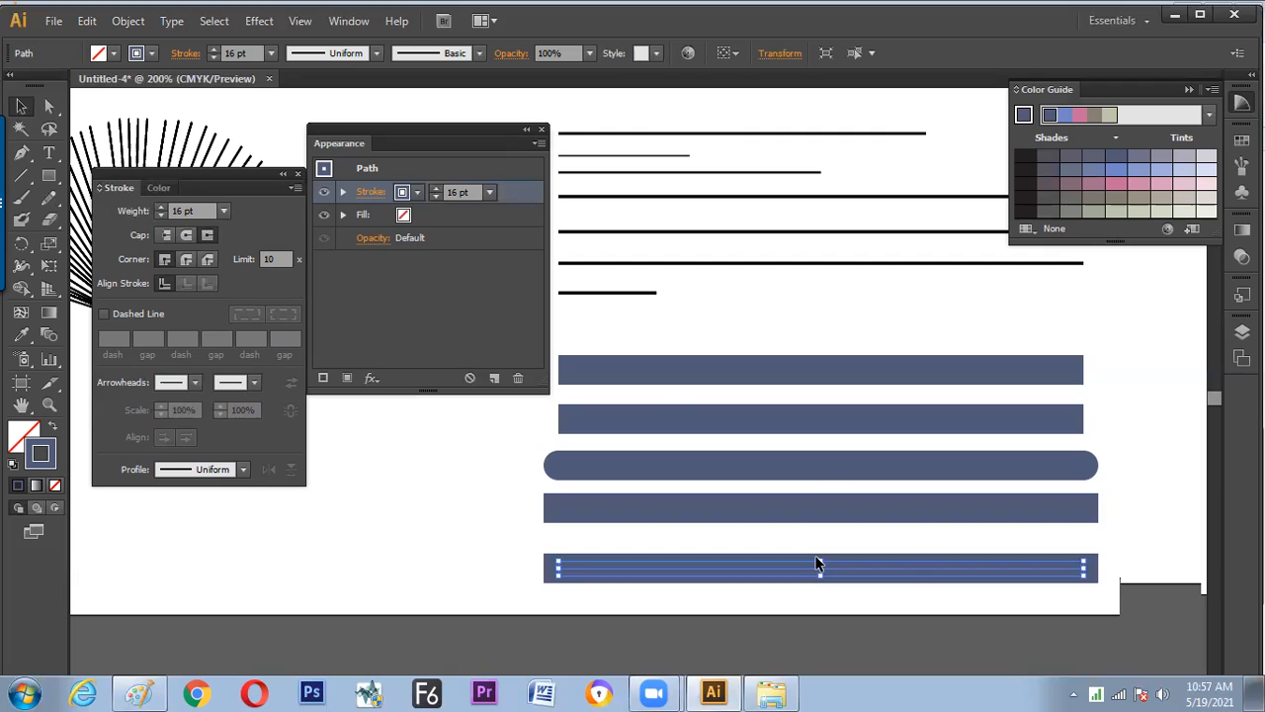
key(ctrl+minus)
key(ctrl+minus)
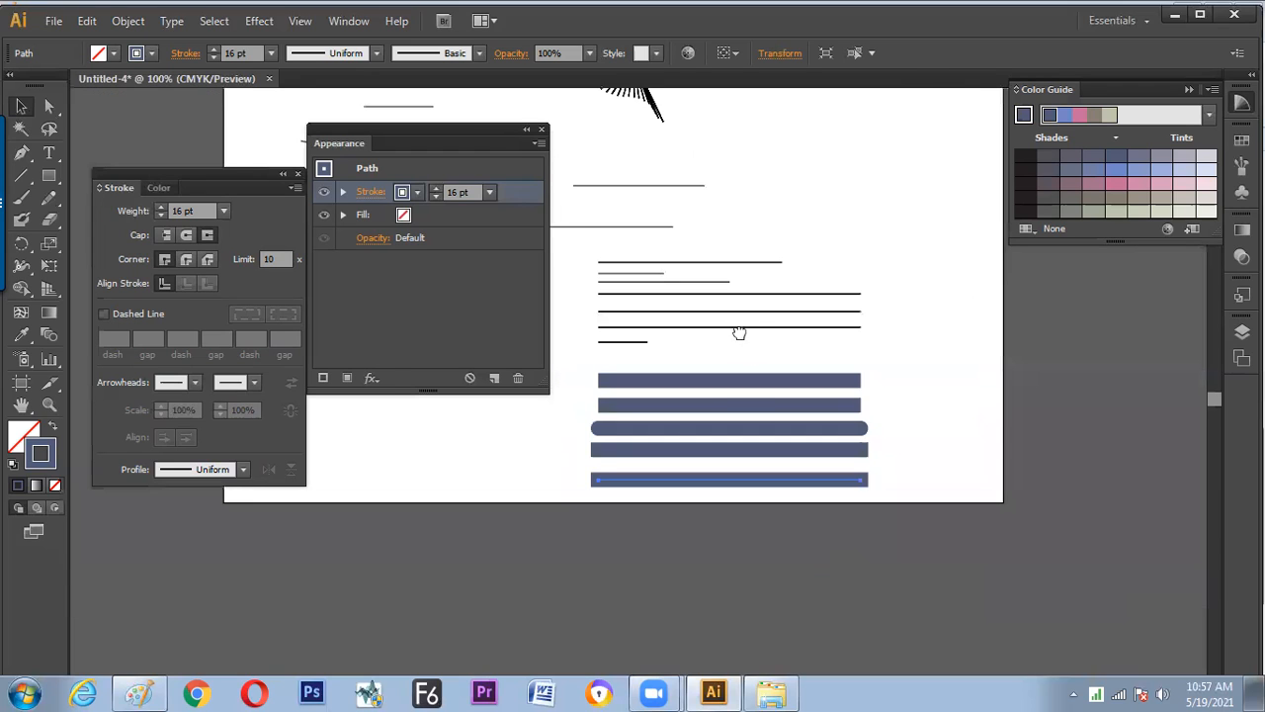
drag(740, 332, 758, 472)
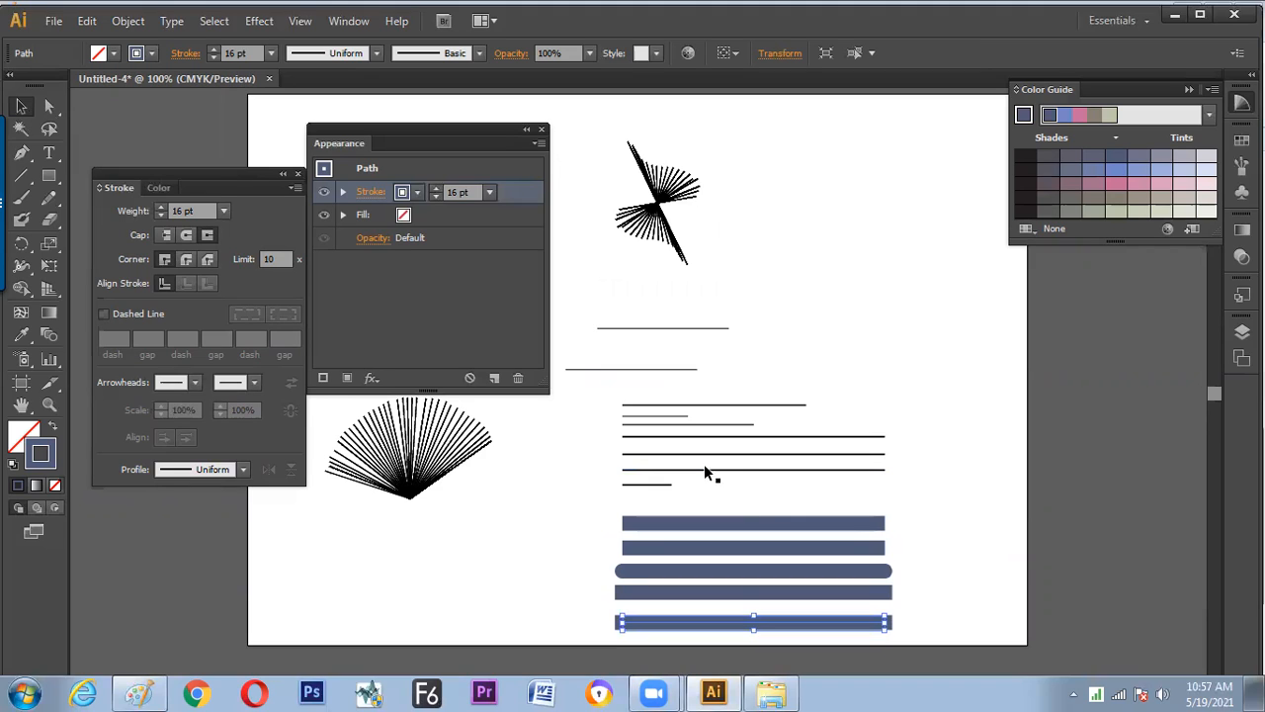
mouse_move(687, 499)
mouse_down()
mouse_move(689, 475)
mouse_move(686, 506)
mouse_move(676, 501)
mouse_up()
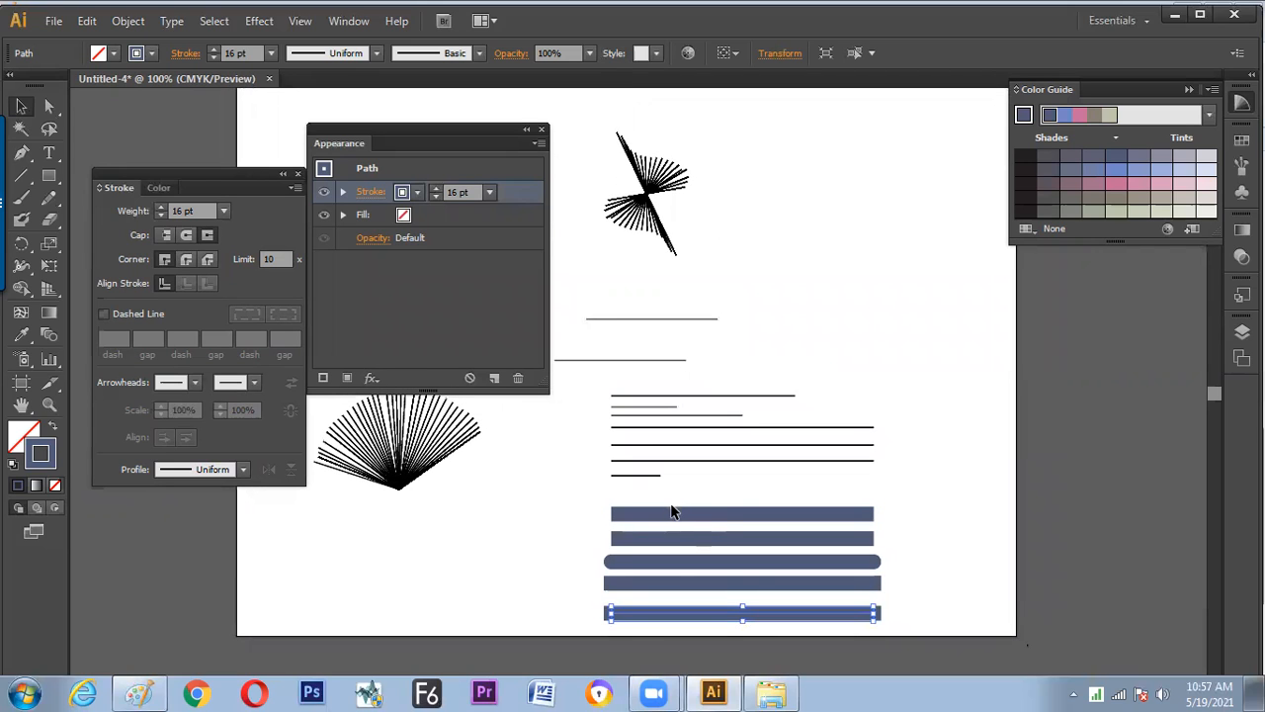
drag(655, 376, 678, 573)
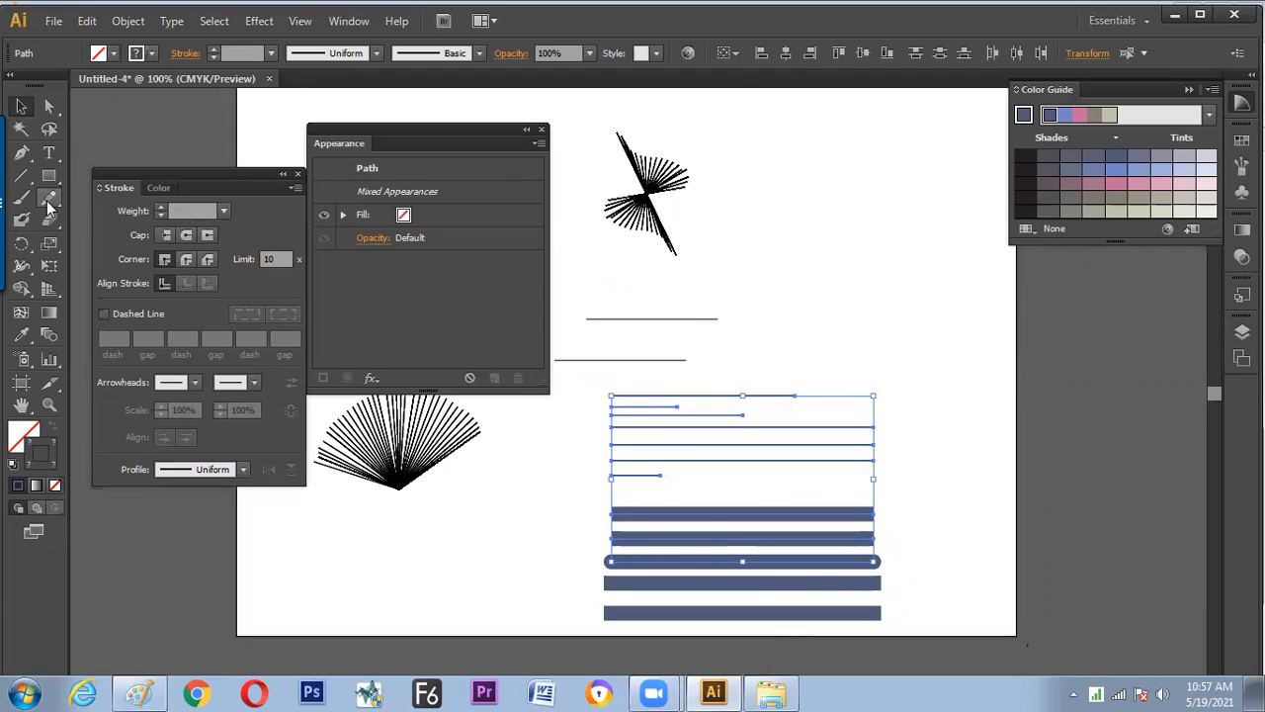
click(50, 199)
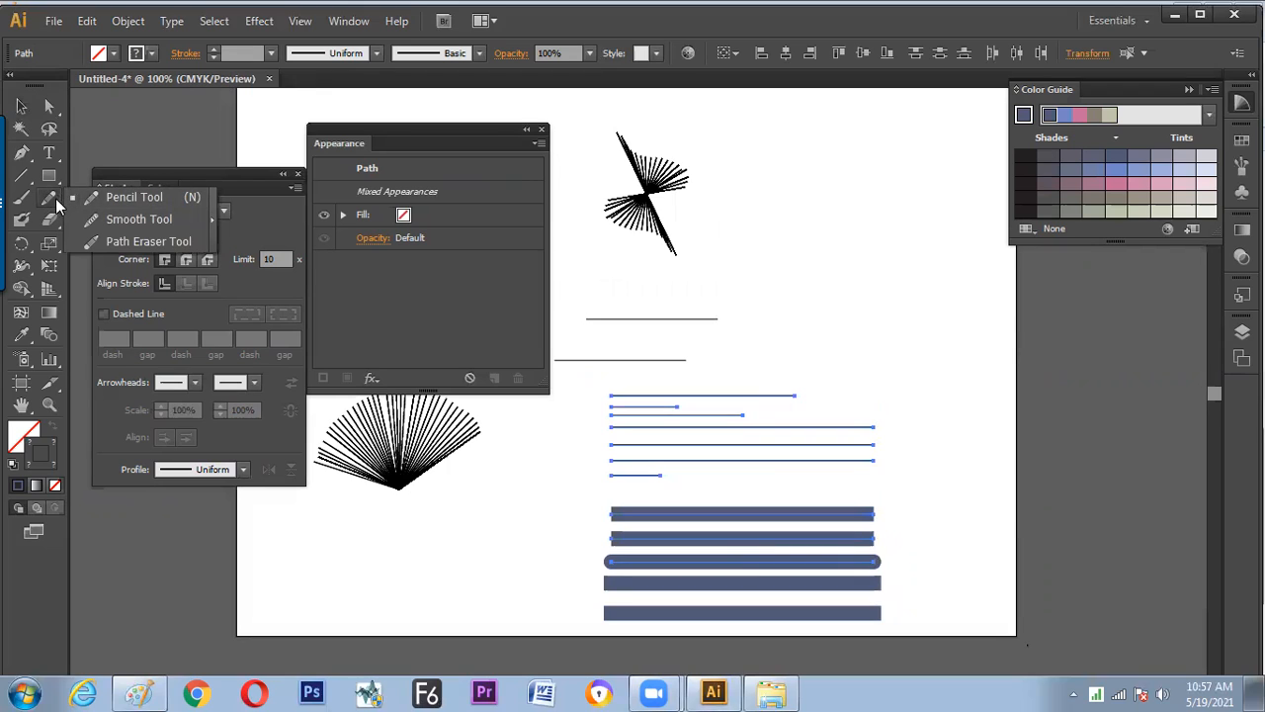
click(44, 205)
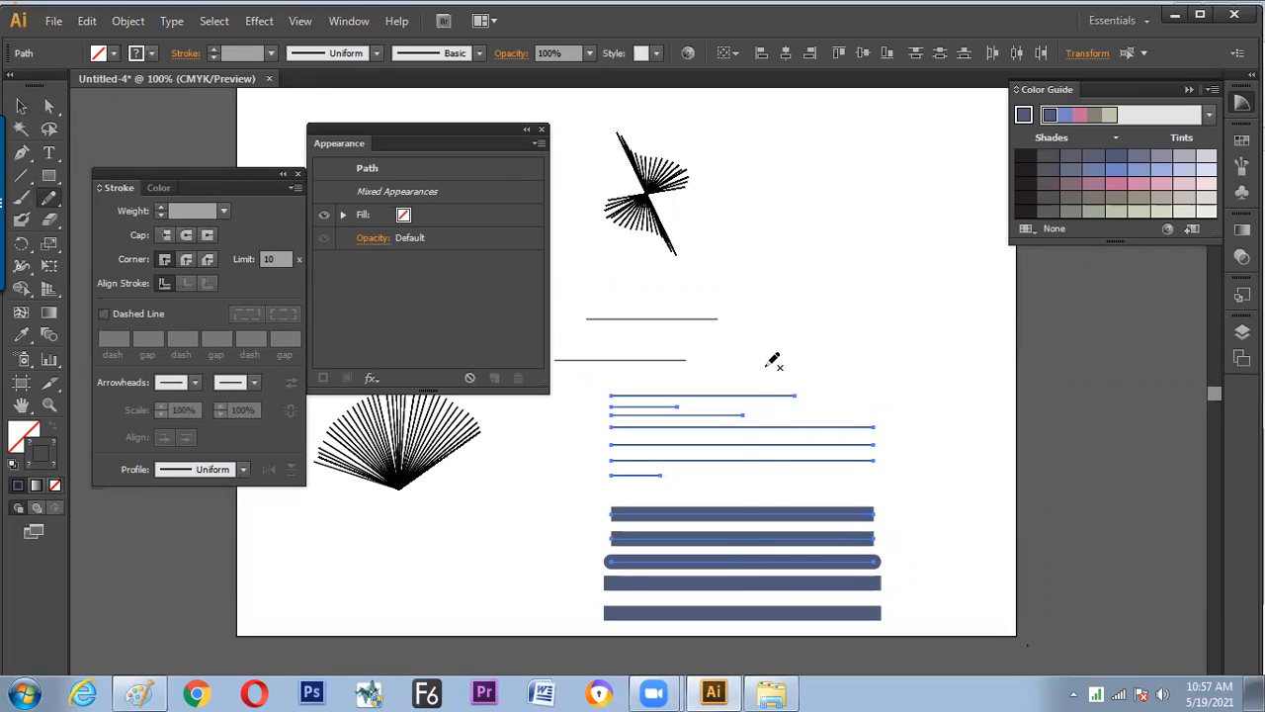
click(21, 105)
click(808, 331)
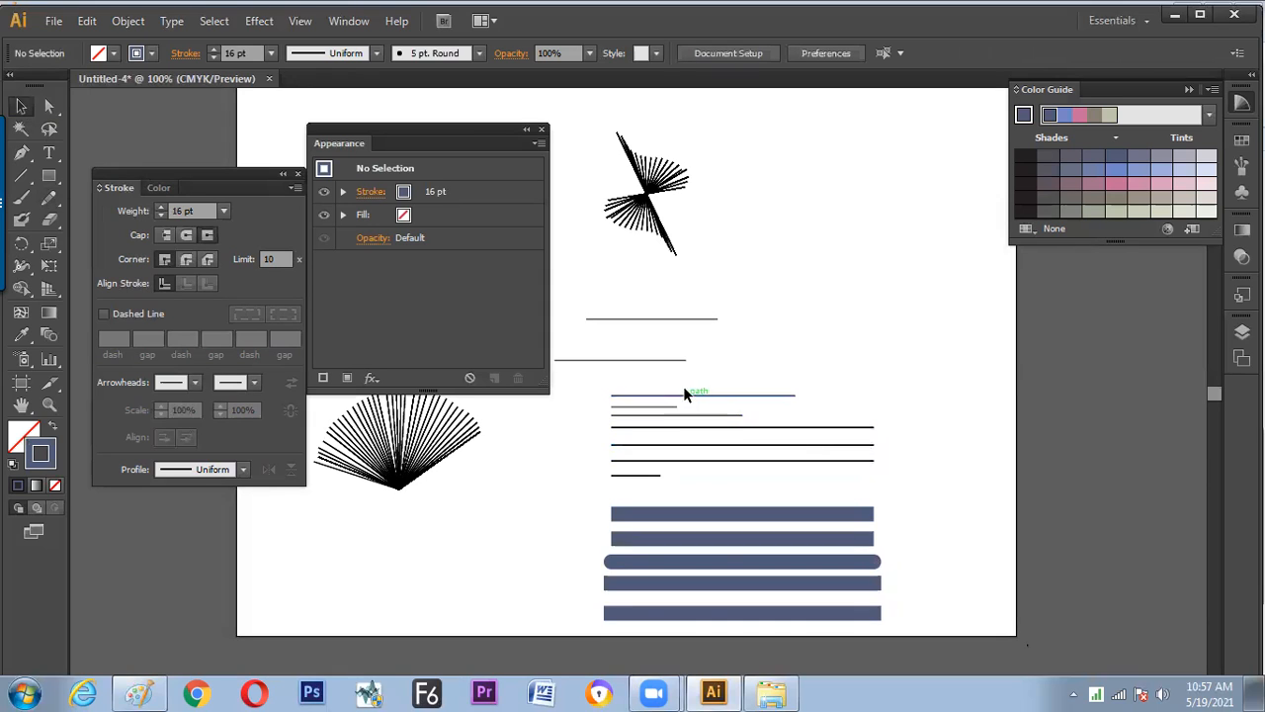
- Move the Appearance panel clear of the slanted lines and black fan, and check the stroke settings of the thin line beside it
drag(473, 126, 952, 153)
drag(866, 158, 810, 144)
click(652, 318)
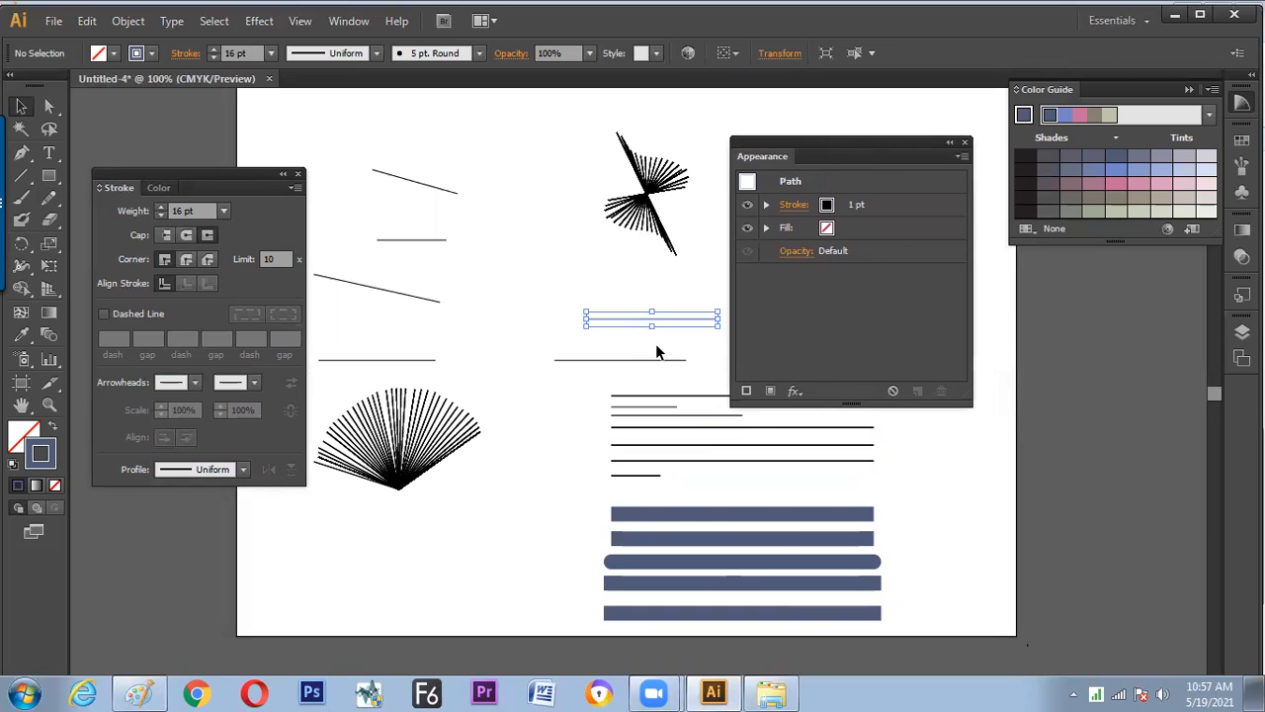
click(658, 344)
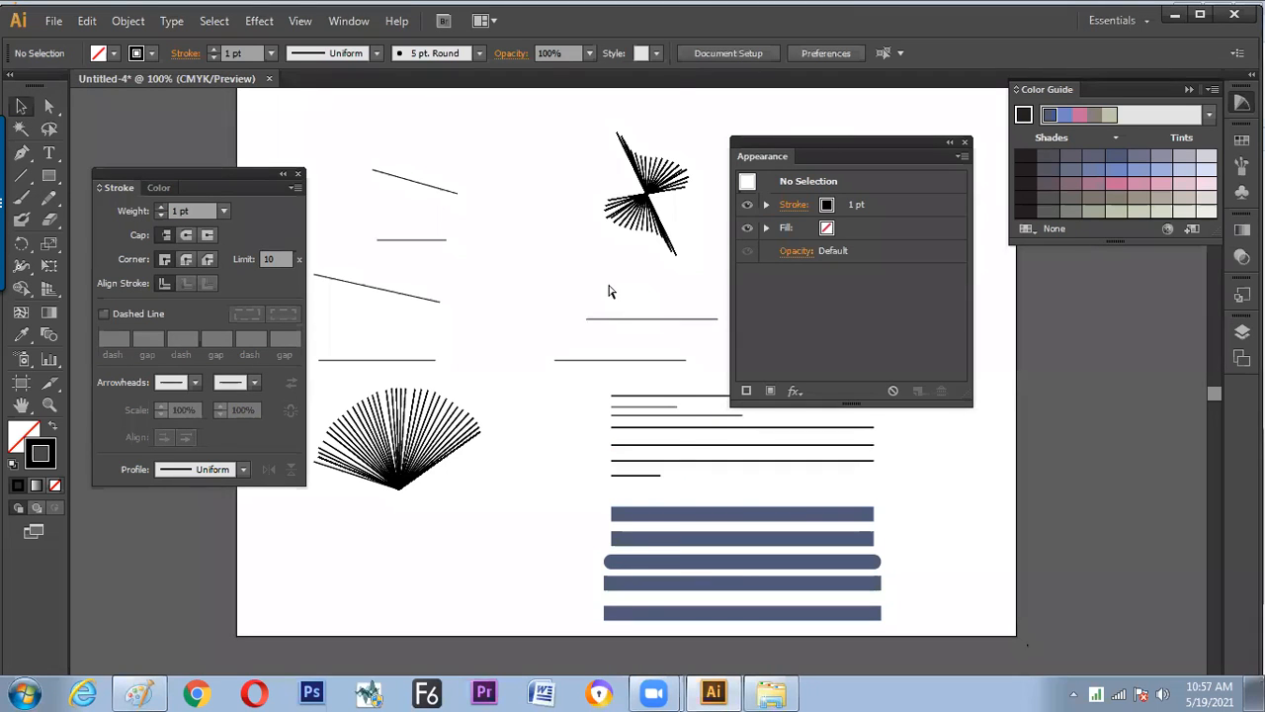
key(ctrl+n)
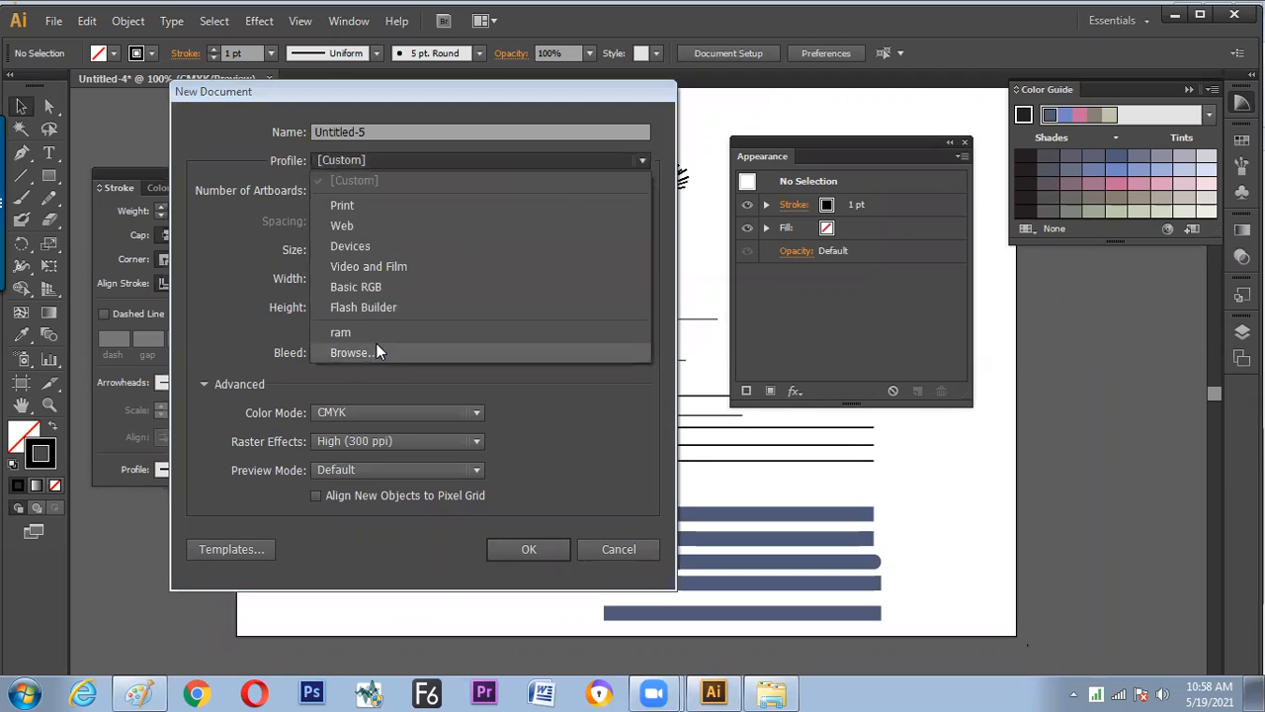
click(545, 457)
click(593, 555)
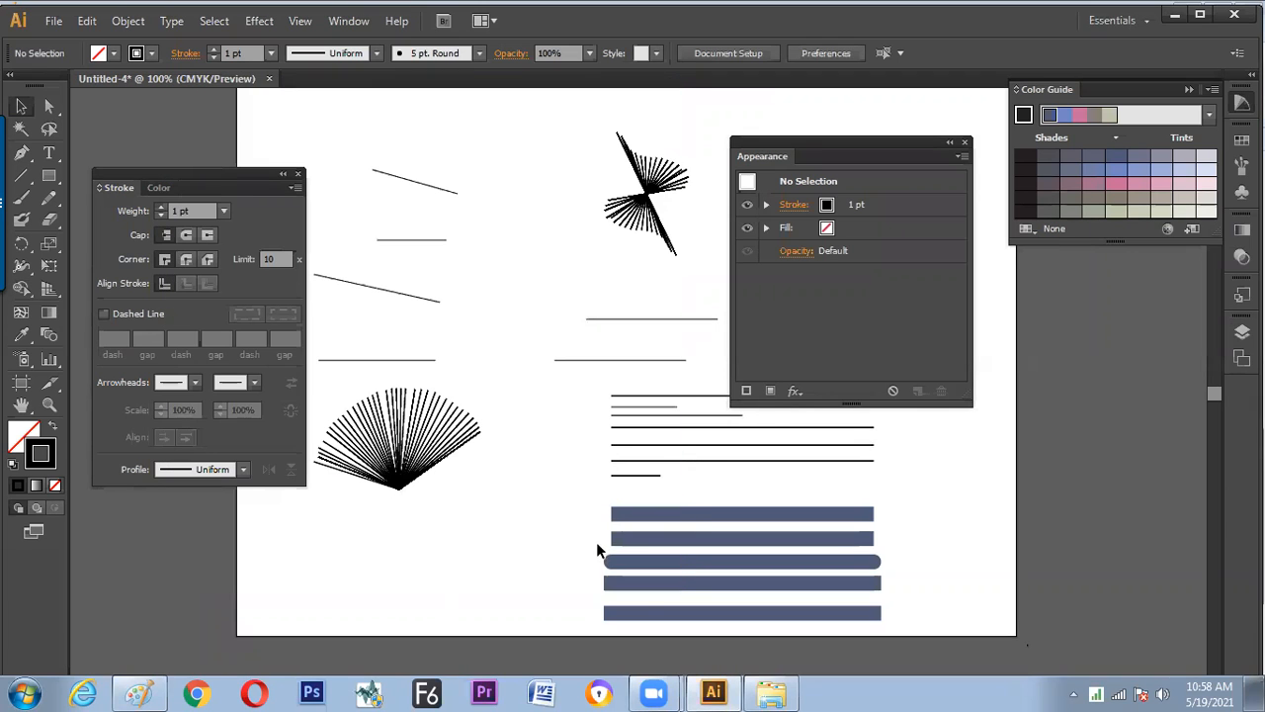
- Compare the stroke settings of a thin black line and the uppermost blue line, and copy the second blue line beneath the large black fan
click(617, 316)
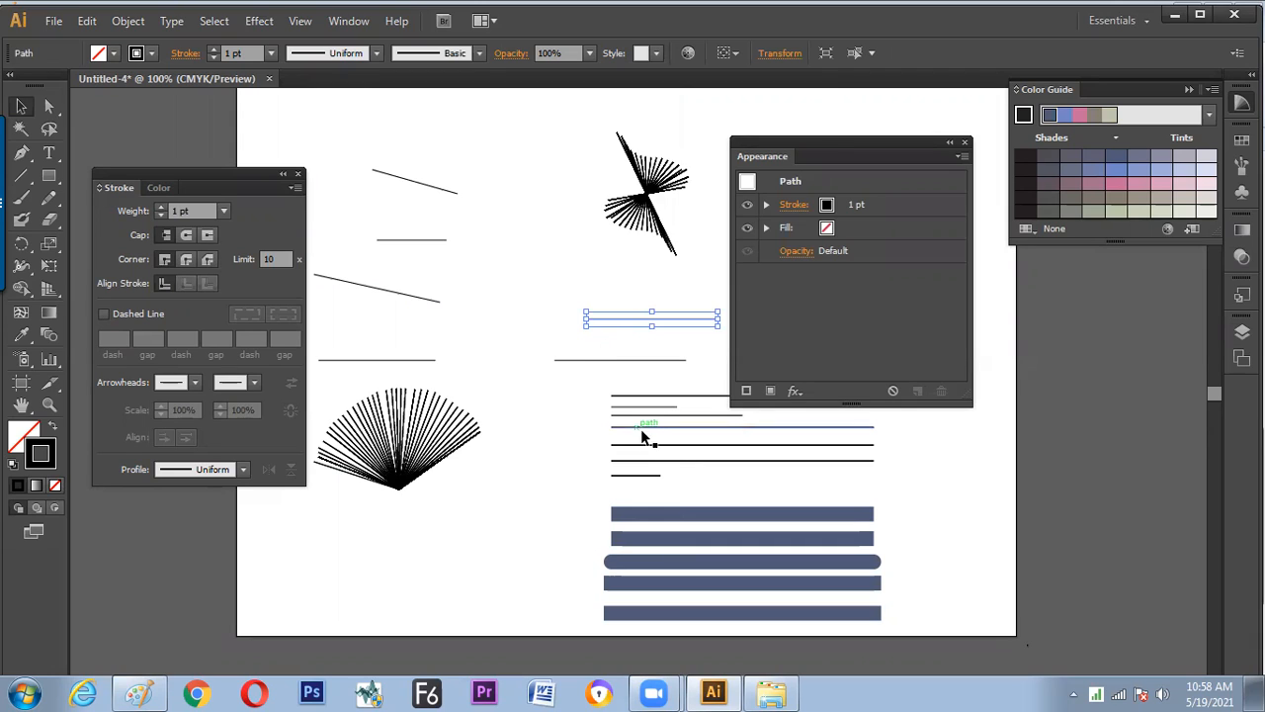
click(654, 514)
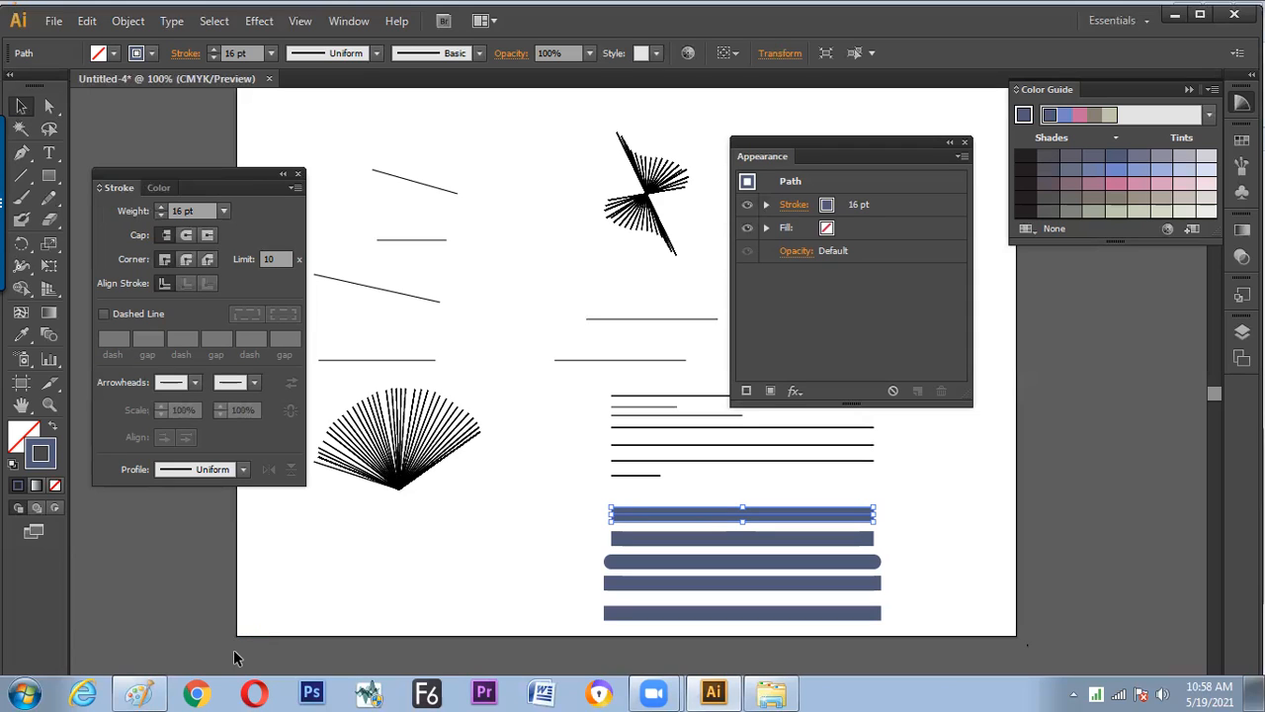
click(279, 562)
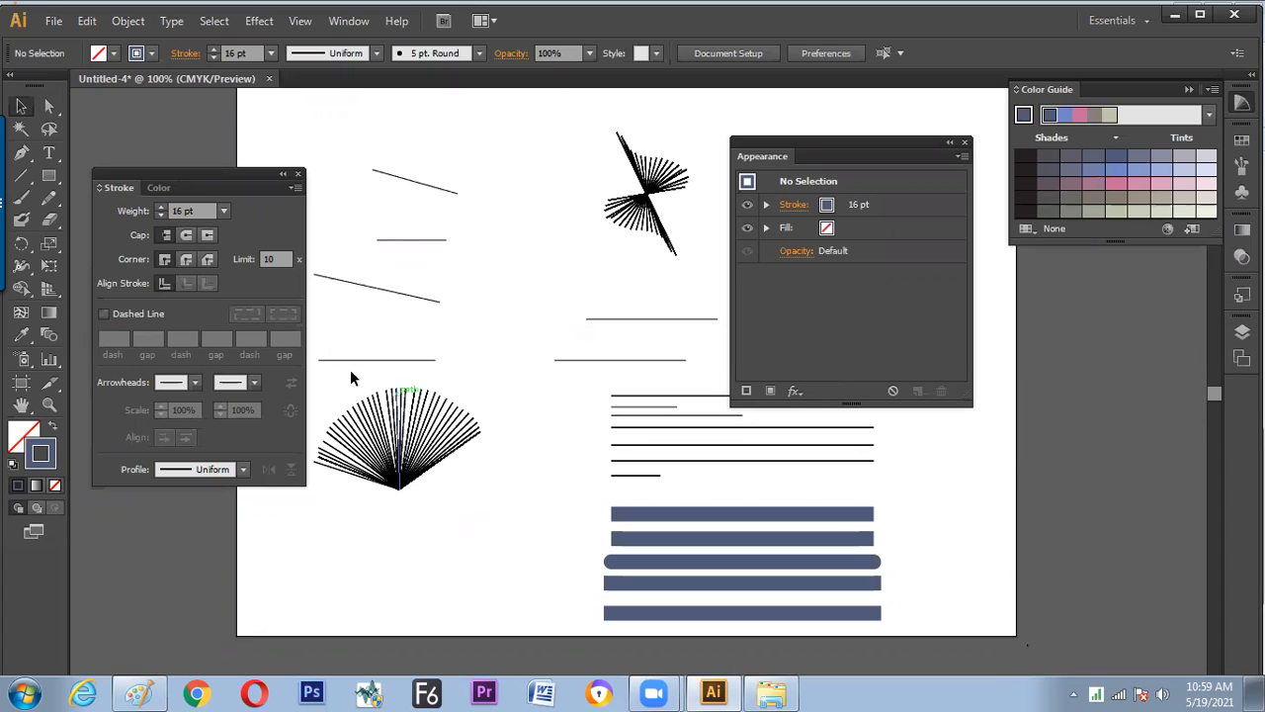
click(617, 537)
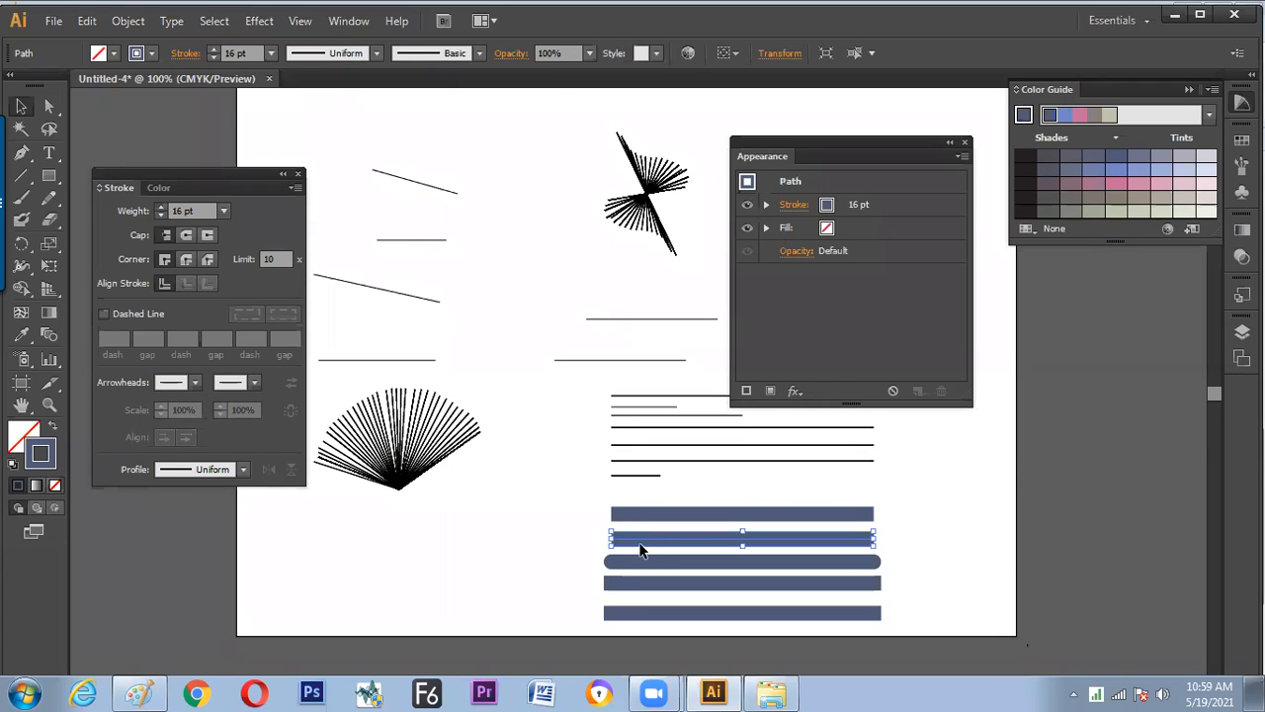
drag(640, 544, 337, 559)
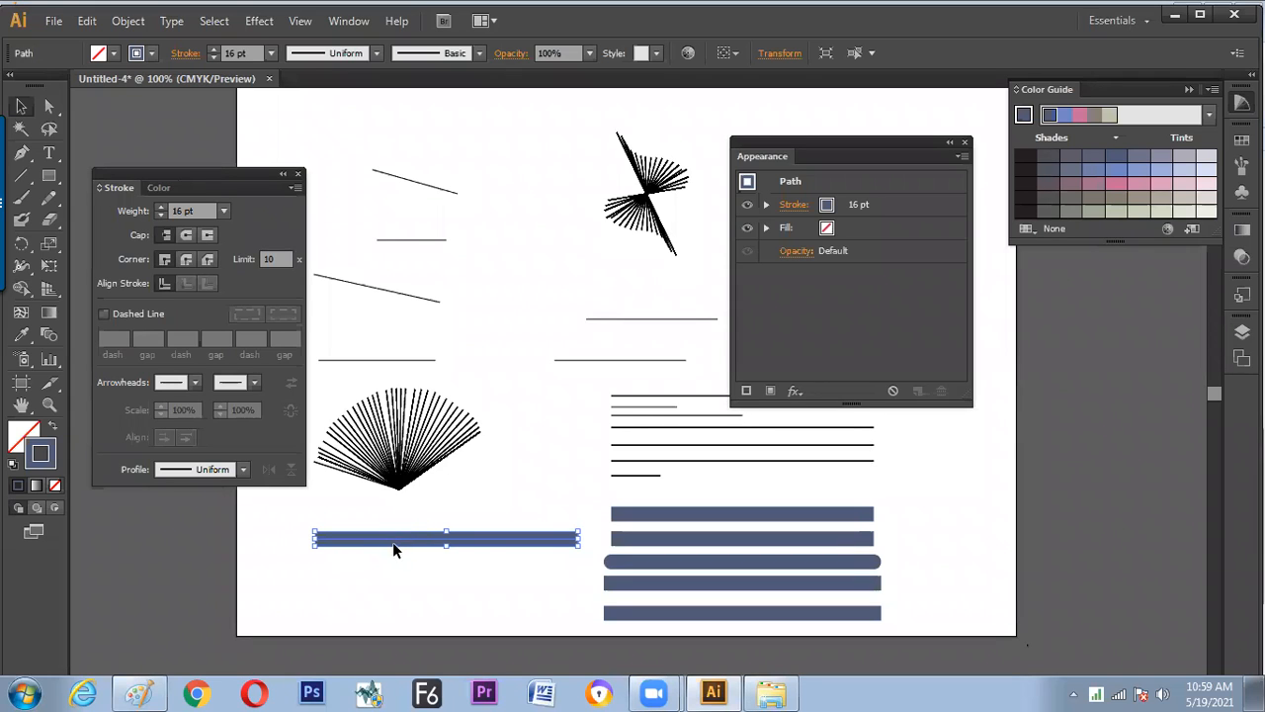
key(ctrl+k)
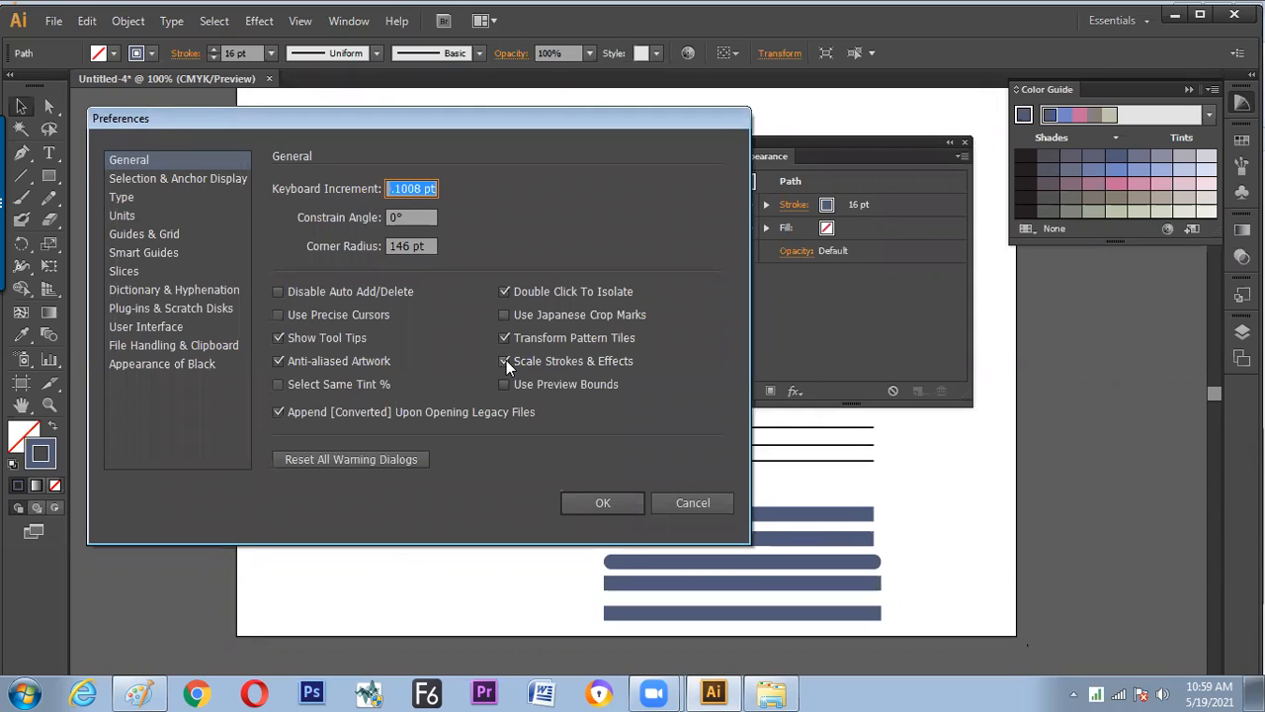
drag(566, 116, 523, 83)
click(461, 326)
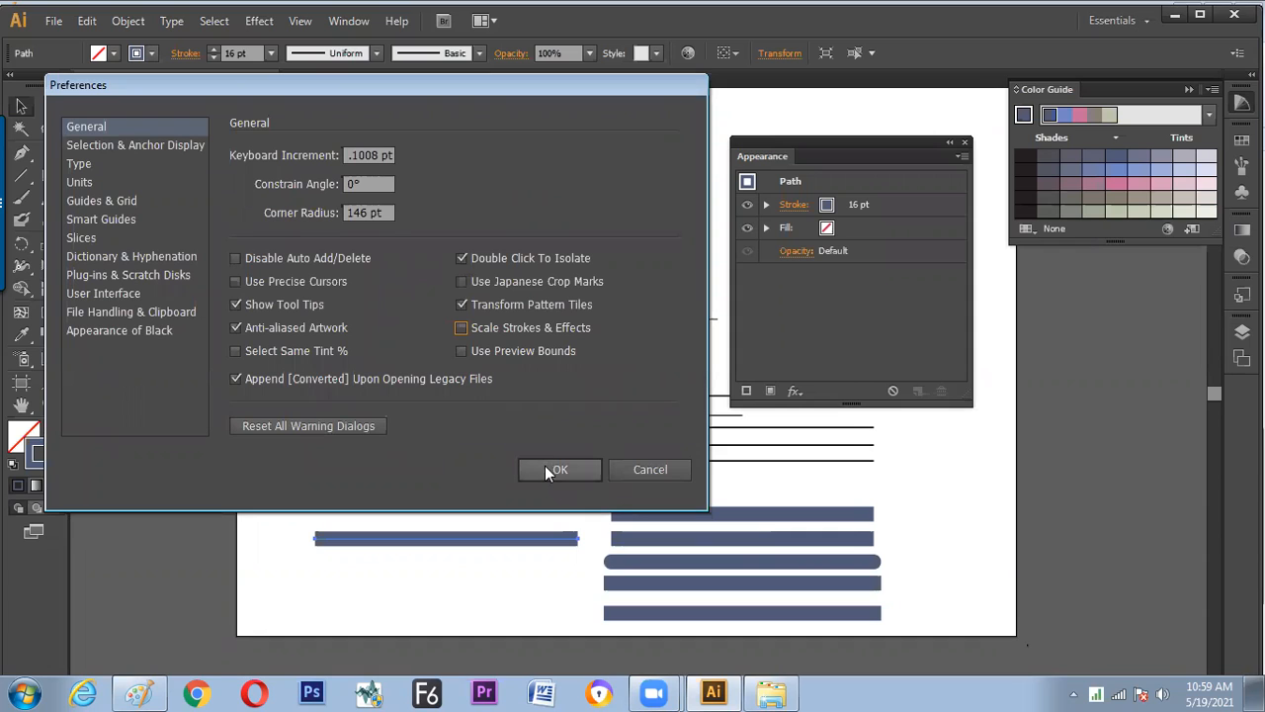
click(645, 470)
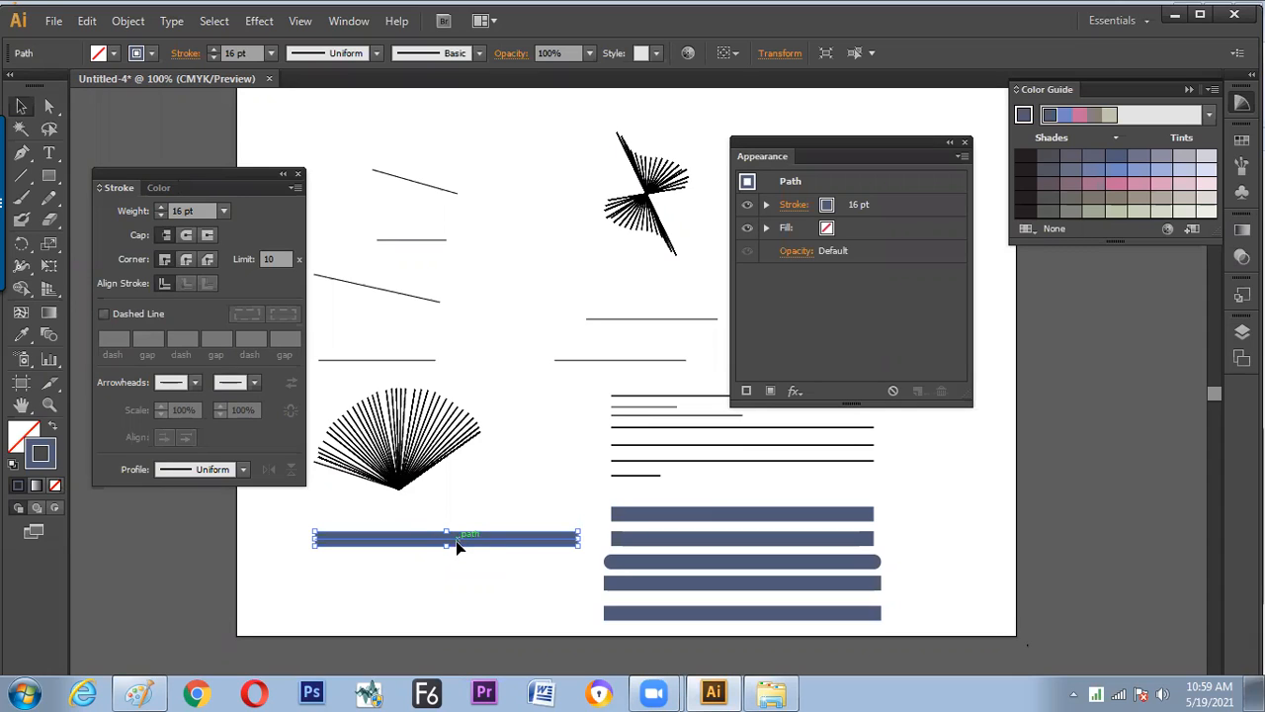
- Set the copied blue line's transform reference point to middle-left and toggle the constraint on width and height proportions
click(777, 55)
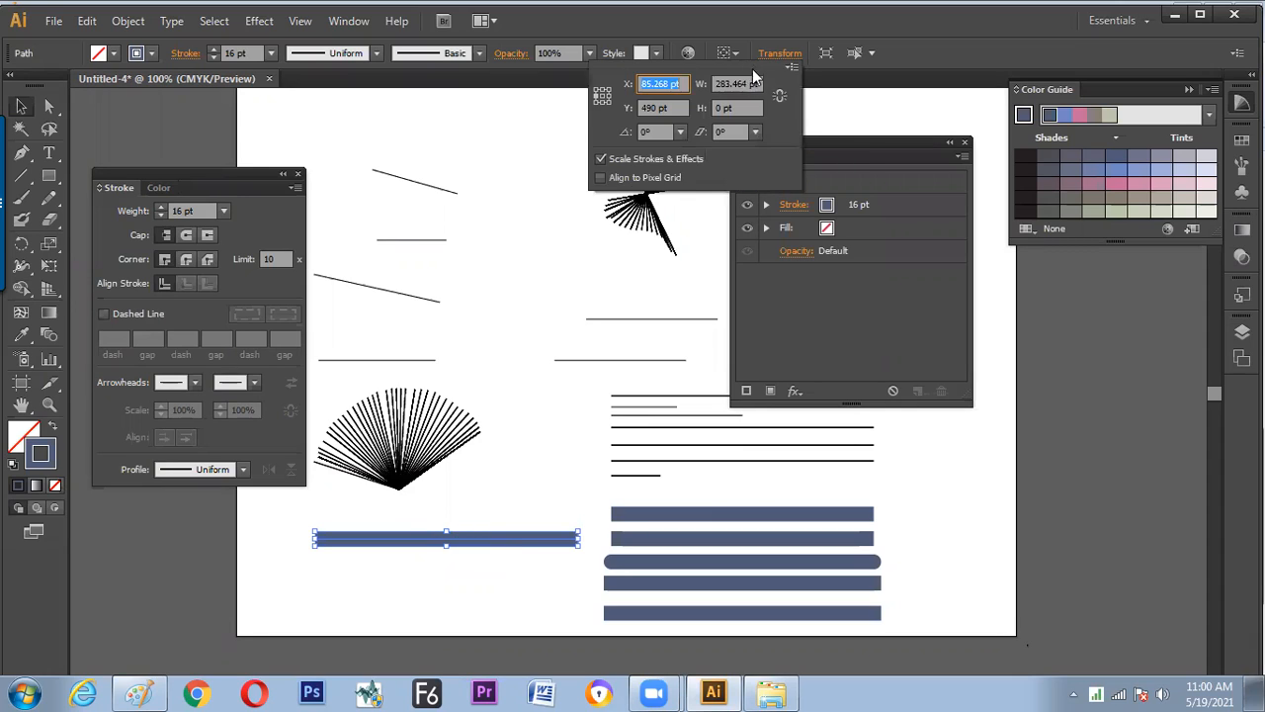
click(608, 96)
click(596, 97)
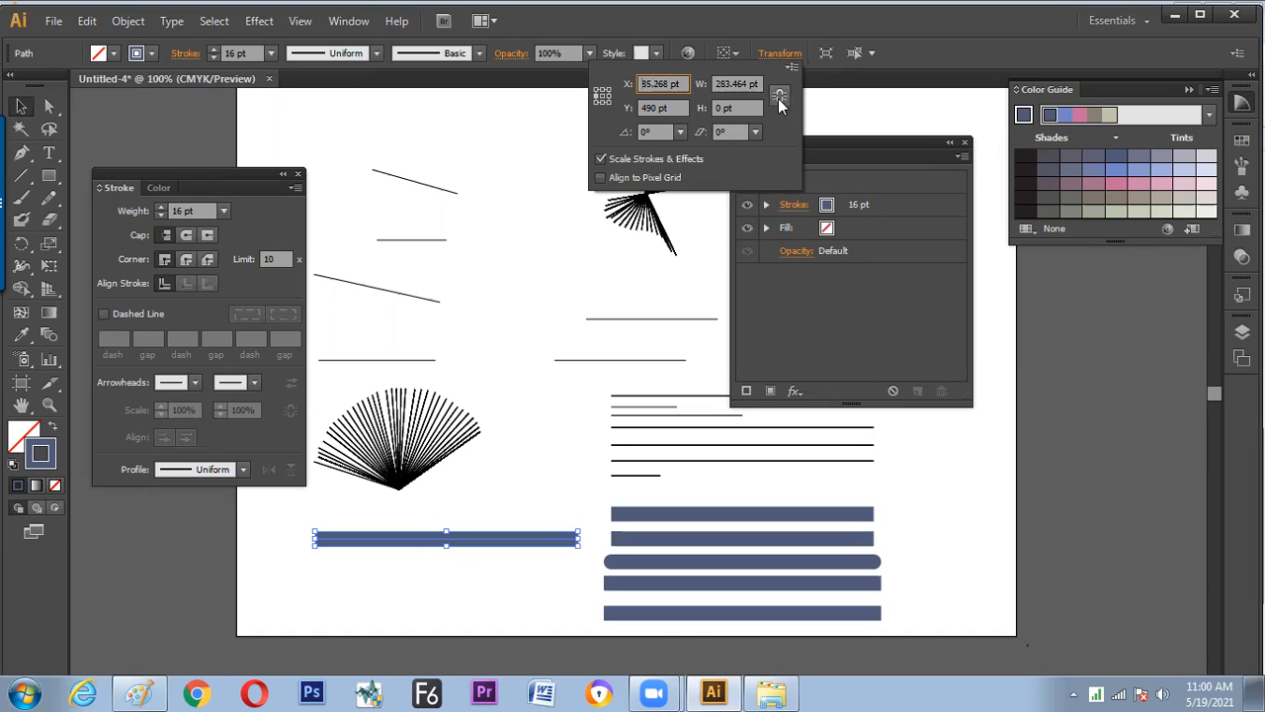
click(781, 100)
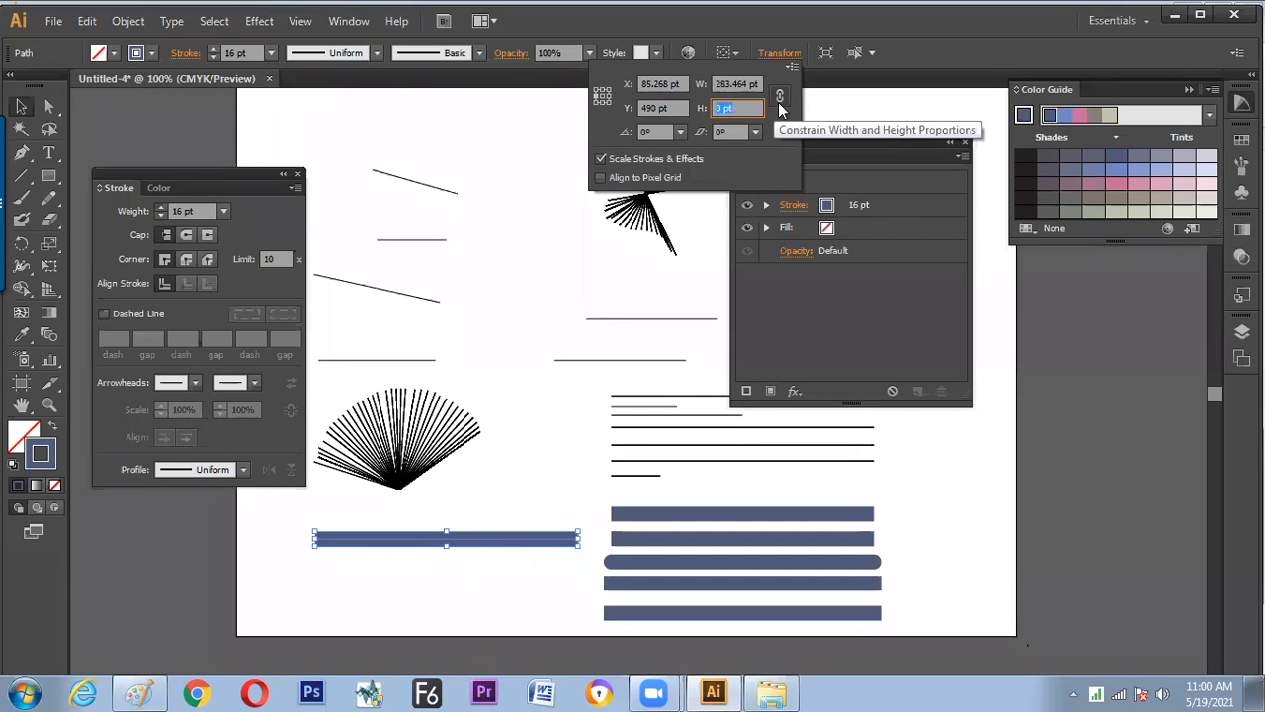
click(781, 100)
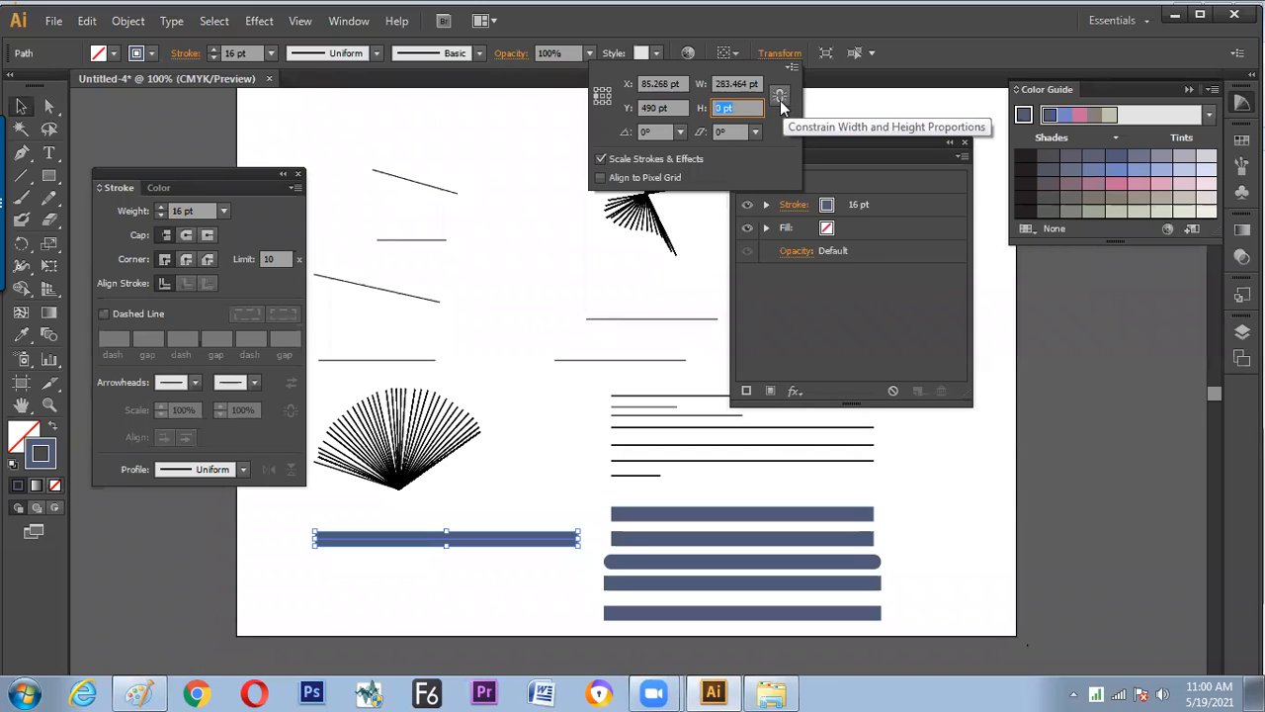
click(780, 98)
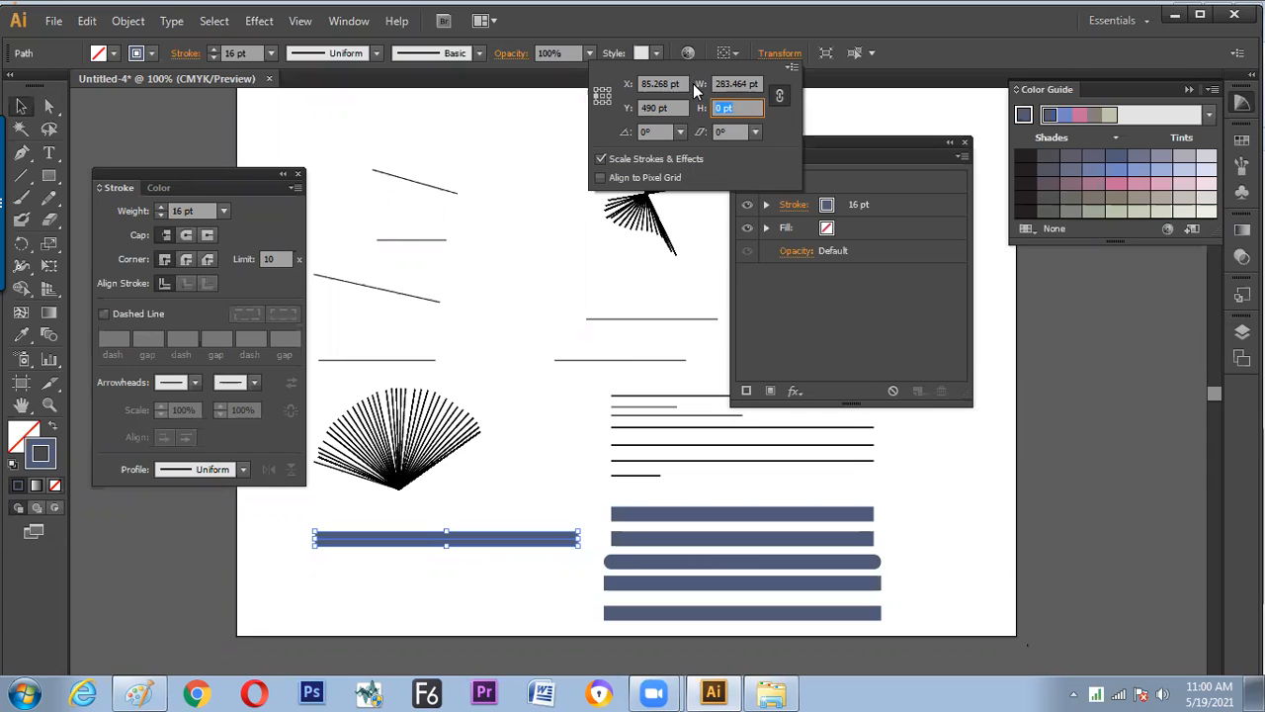
- Stretch the copied blue line from its free end to about twice its length, with its stroke scaling along
click(584, 537)
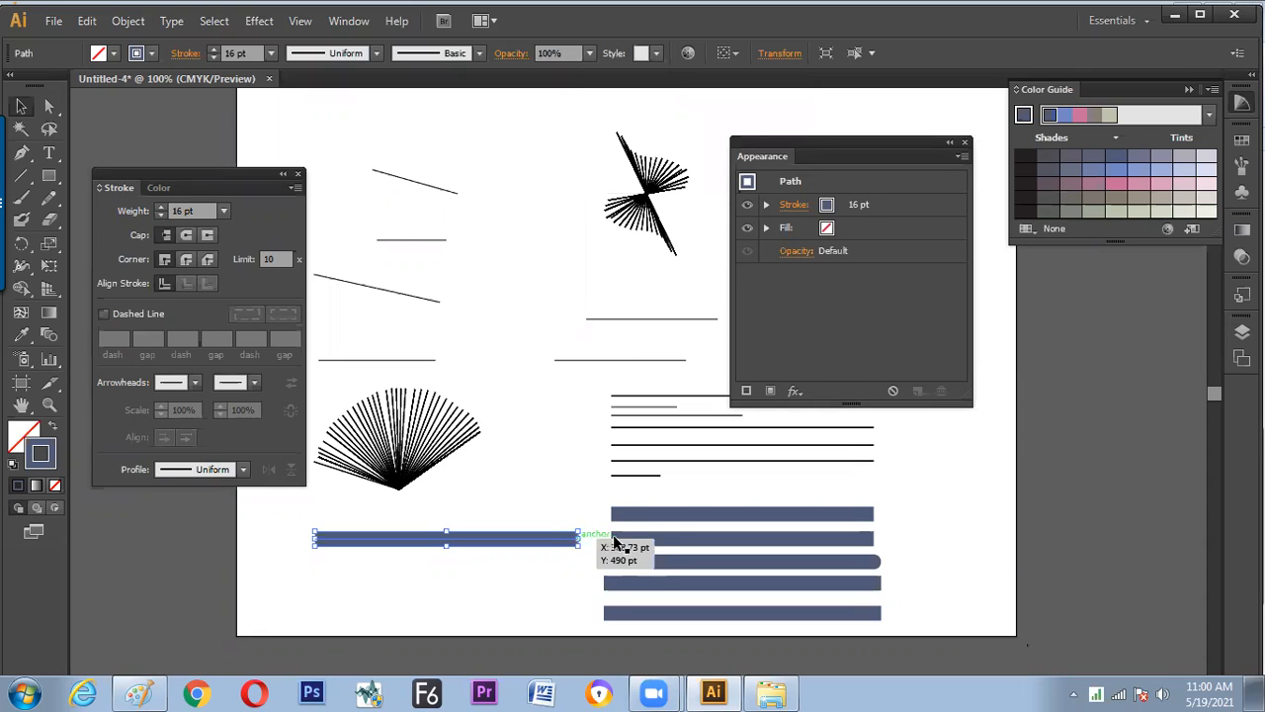
drag(585, 539, 847, 537)
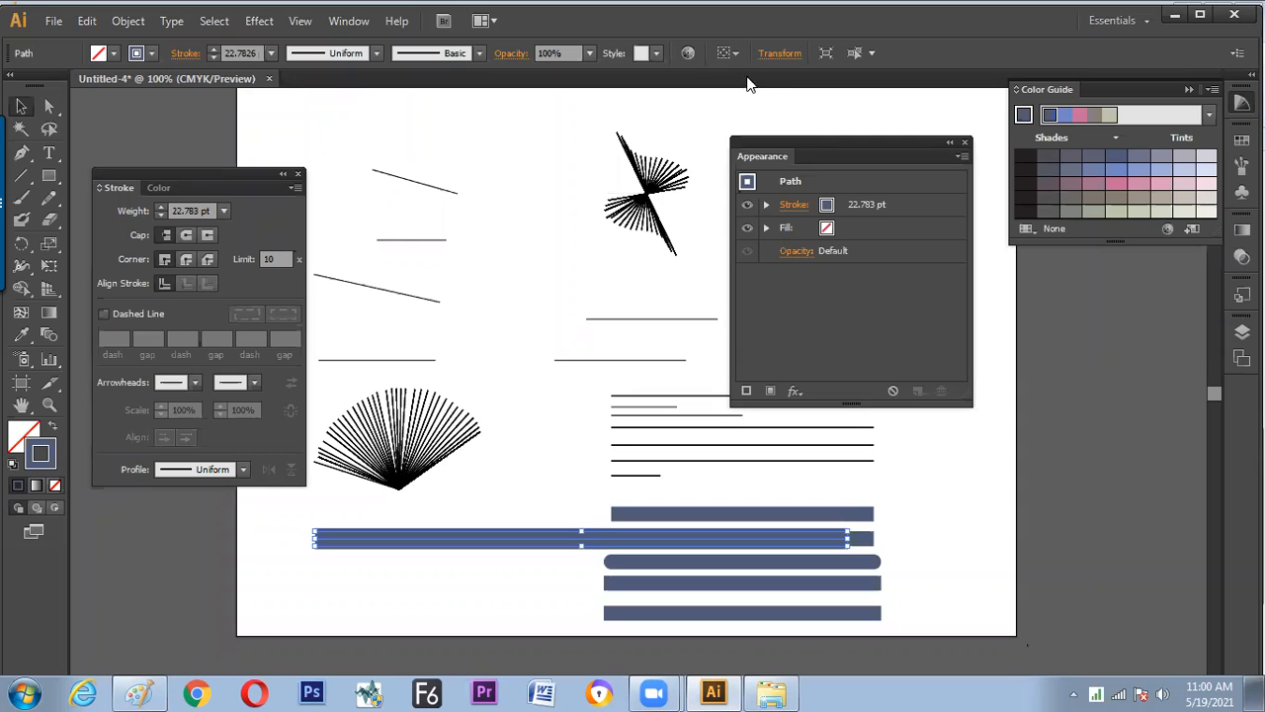
- Turn off Scale Strokes & Effects in the general preferences
key(ctrl+k)
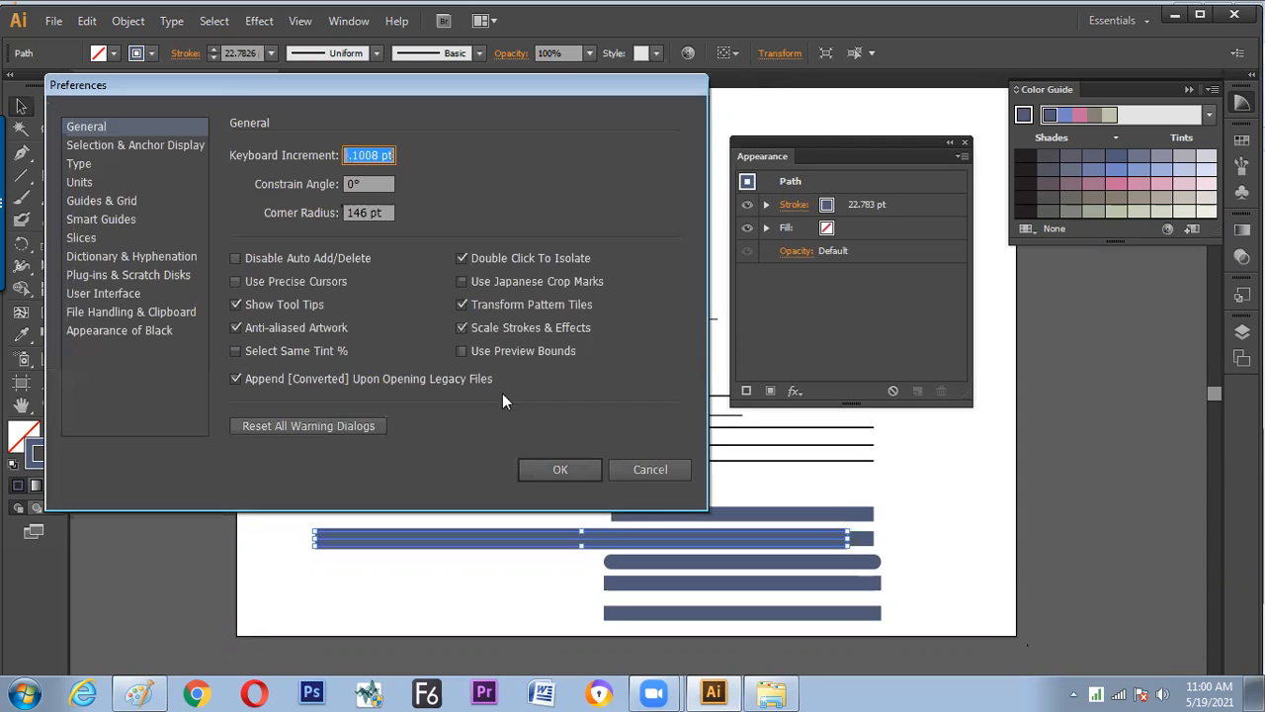
click(463, 327)
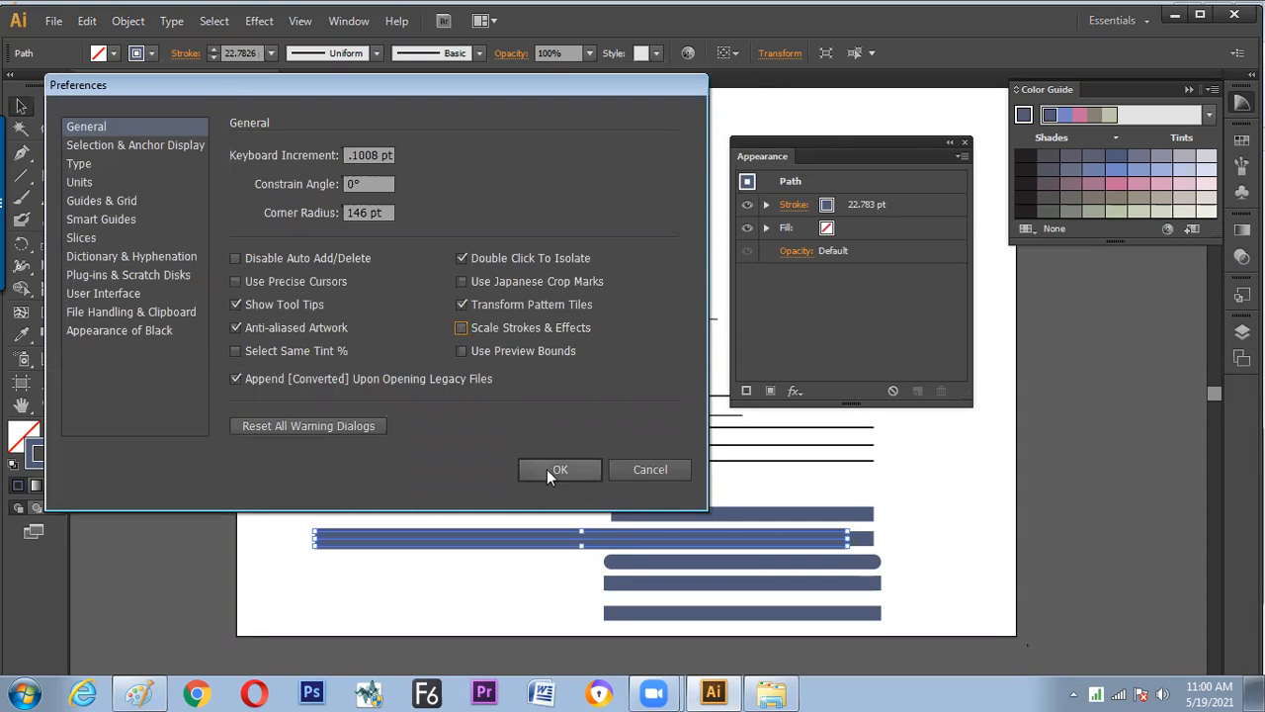
click(547, 468)
- Resize the copied blue line repeatedly from both ends, leaving it about 277 pt long beneath the large black fan
mouse_move(848, 538)
mouse_down()
mouse_move(472, 556)
mouse_move(600, 544)
mouse_up()
click(613, 541)
click(578, 541)
mouse_move(316, 540)
mouse_down()
mouse_move(310, 556)
mouse_move(113, 548)
mouse_up()
drag(648, 551, 374, 549)
drag(288, 552, 435, 536)
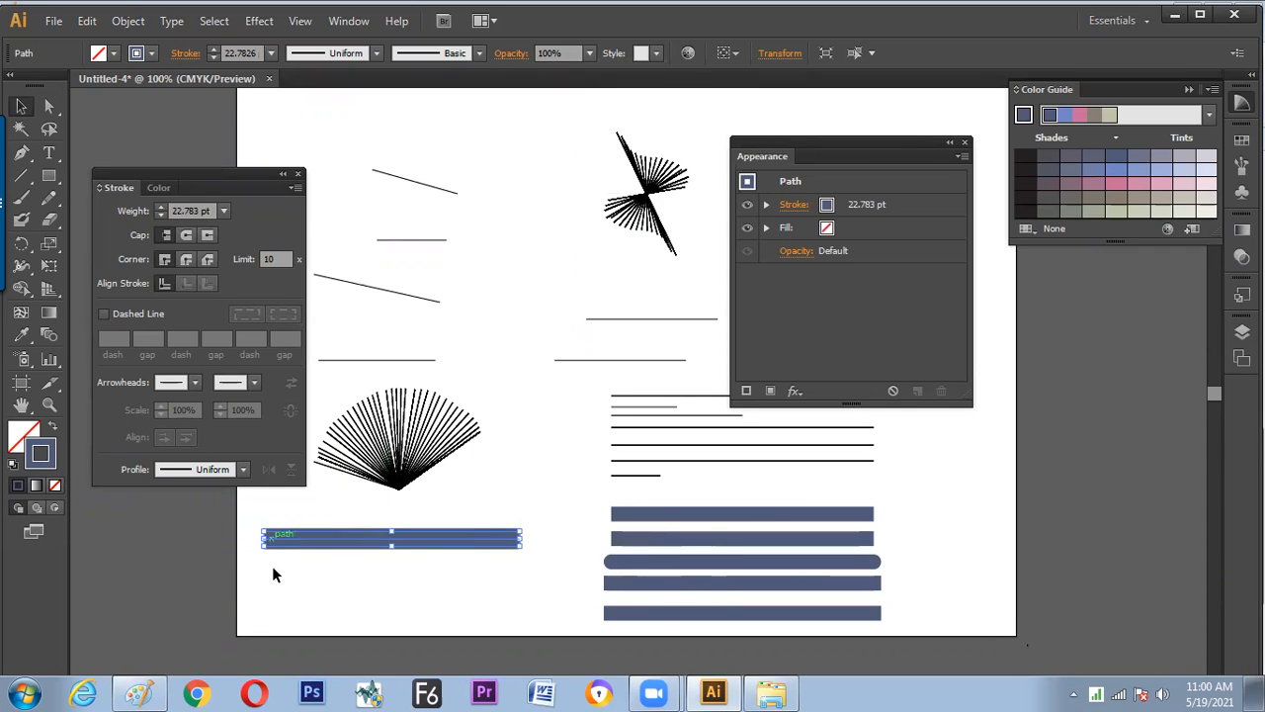
- Open the resized blue line's transform settings, go to its height value, and toggle the width and height proportion constraint
click(777, 56)
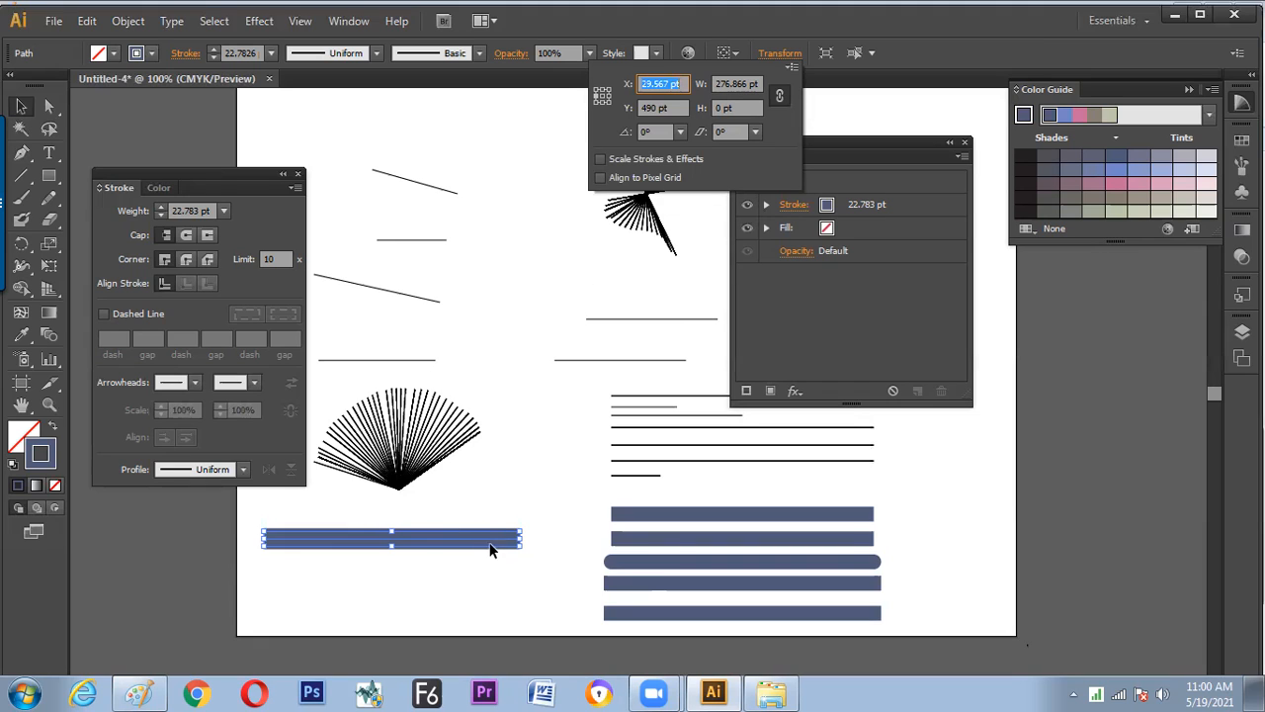
key(Tab)
key(Tab)
key(Tab)
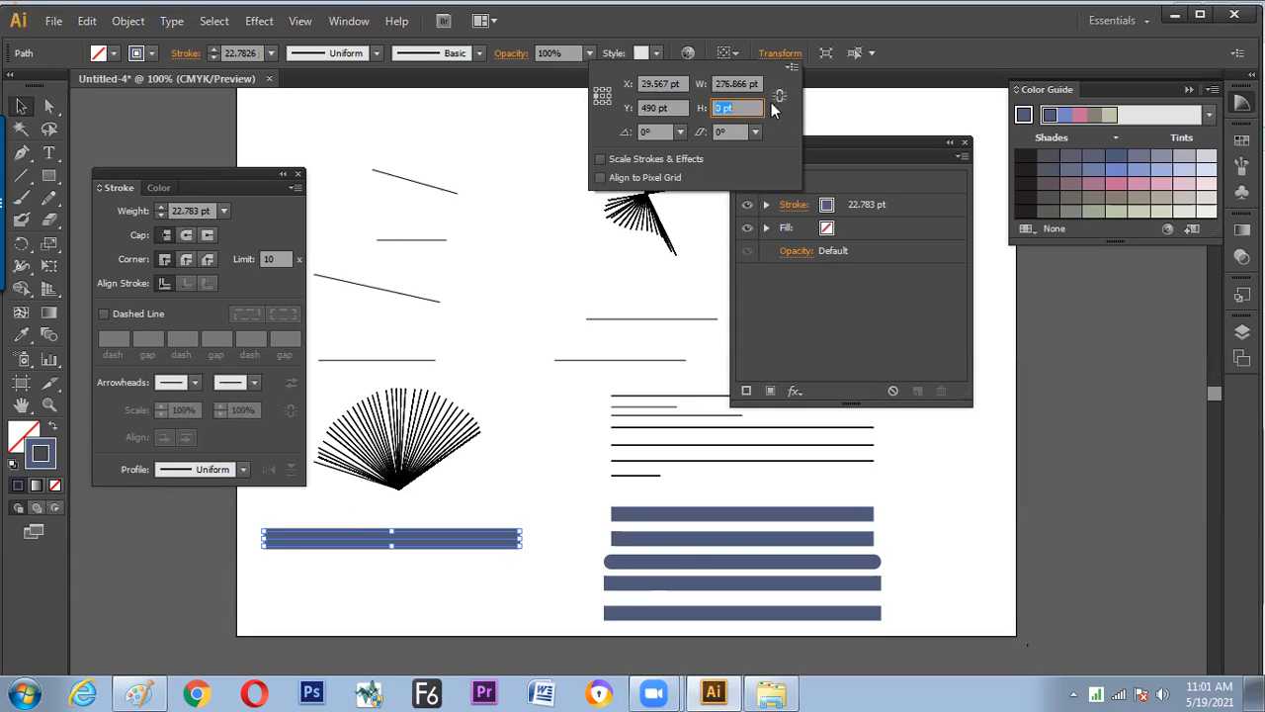
click(779, 97)
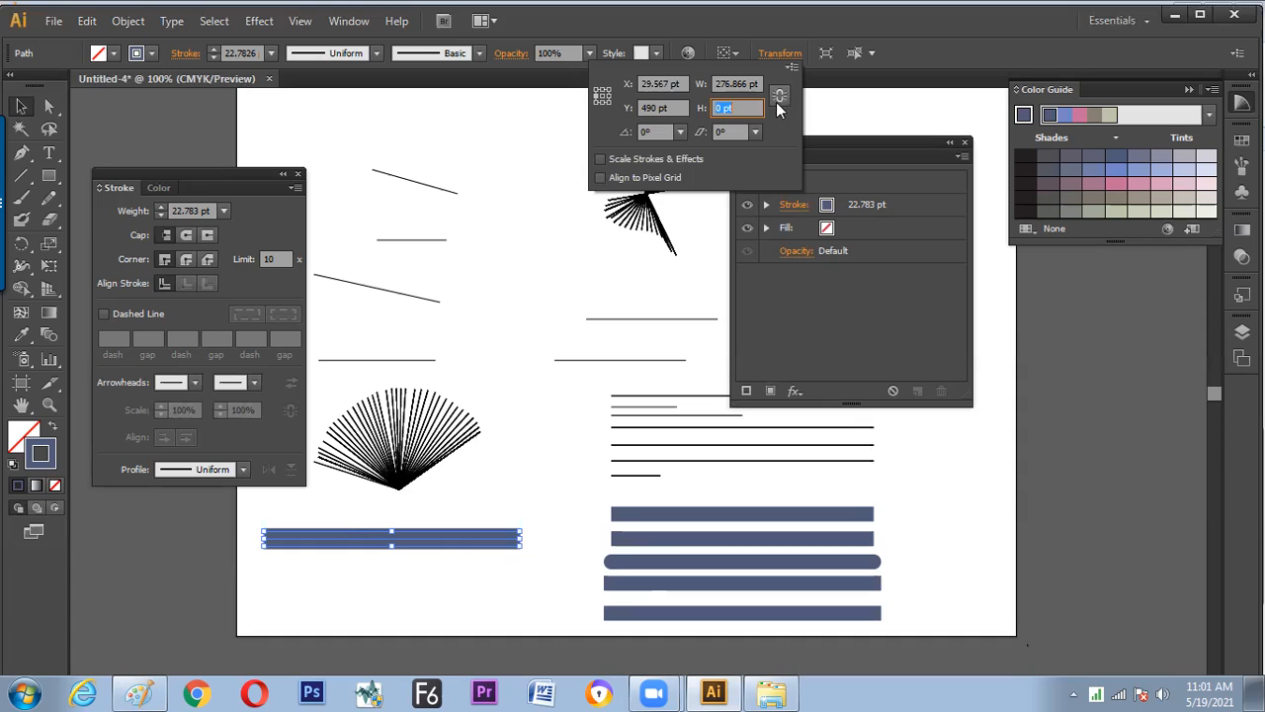